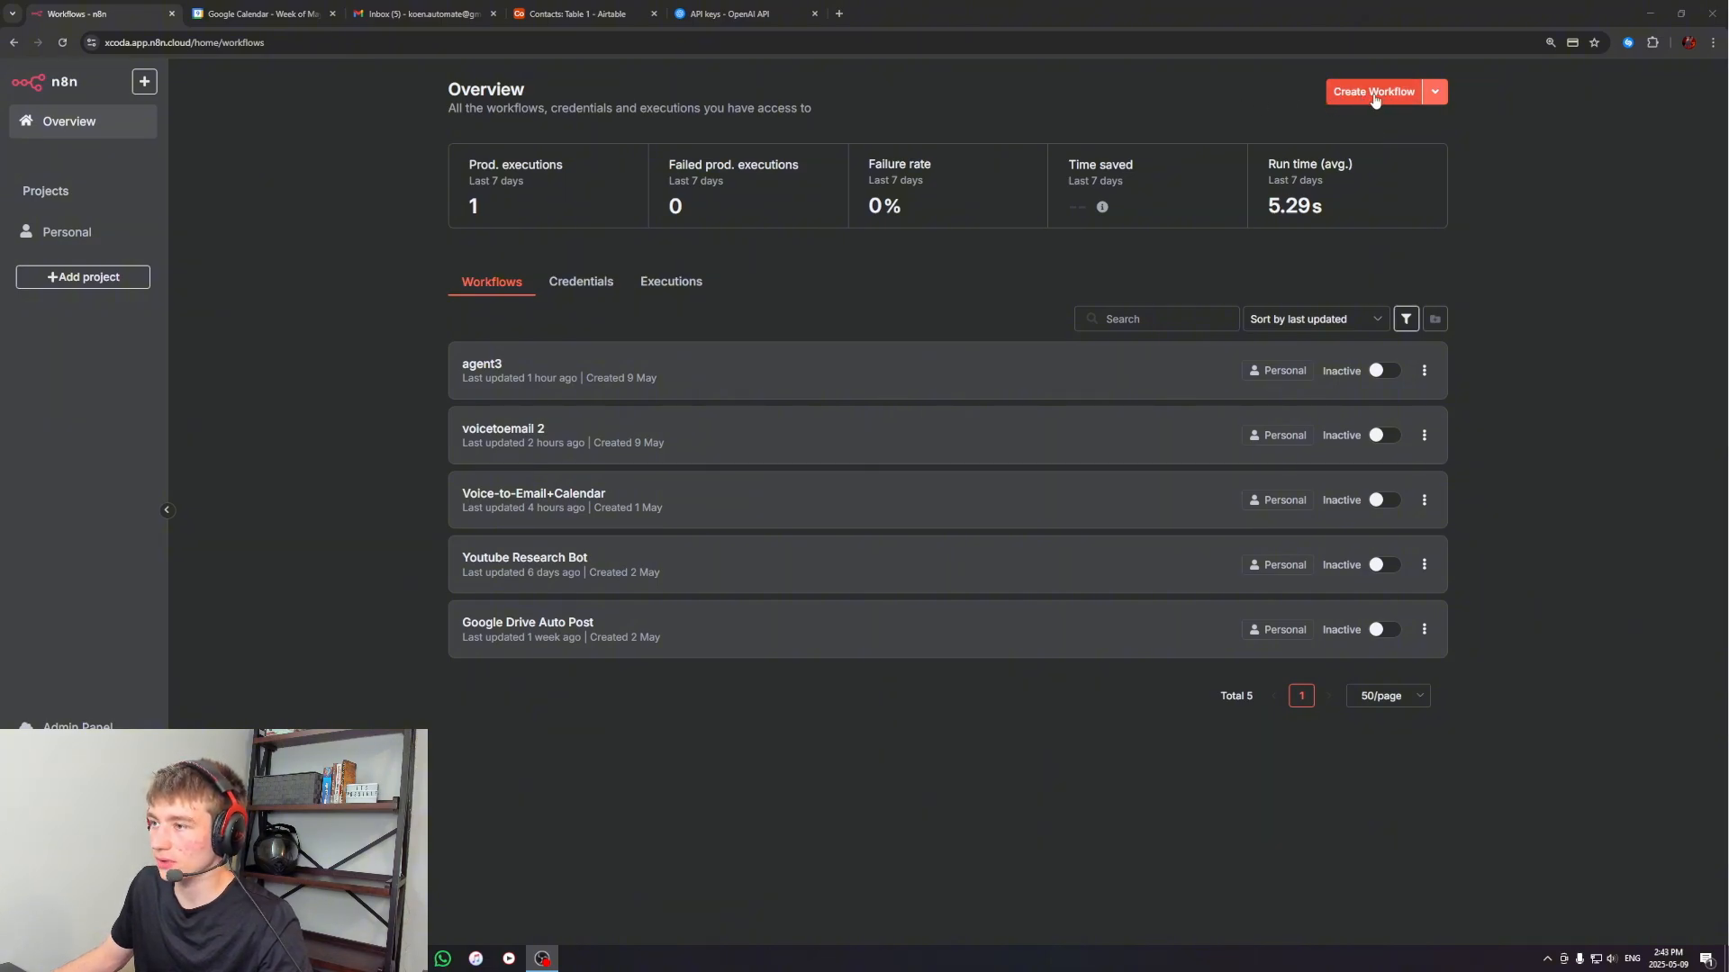
Create a new workflow and add a Telegram trigger that fires on message as its first step
left_click(1374, 100)
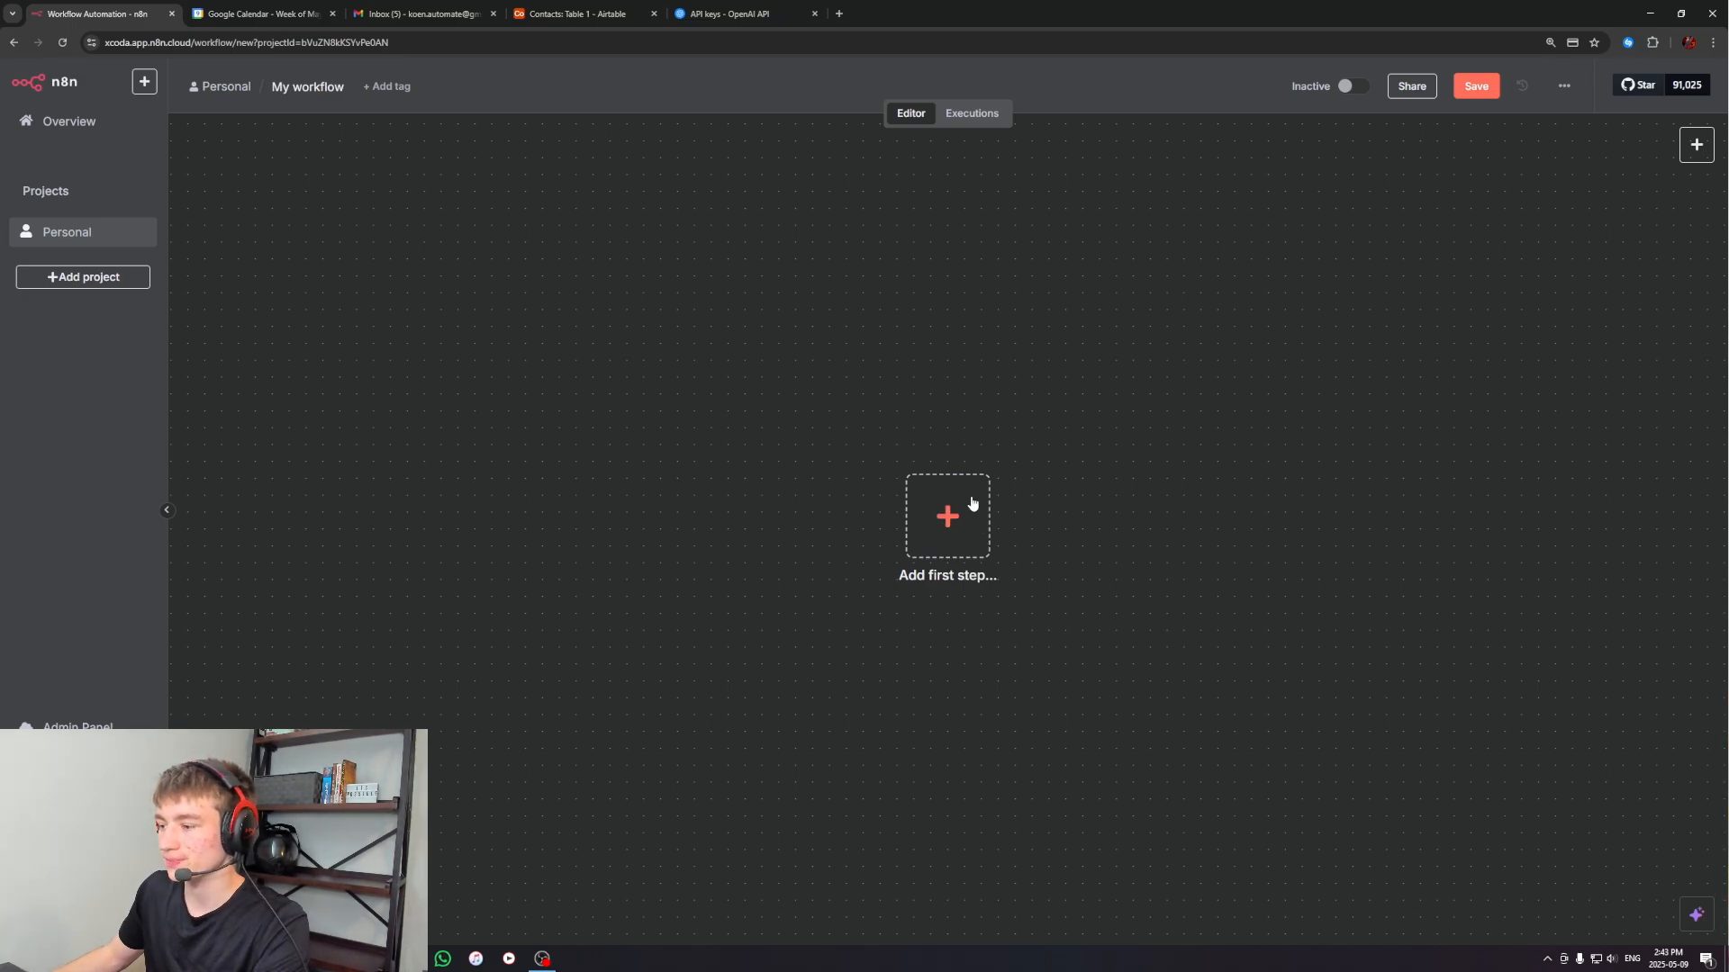
left_click(937, 520)
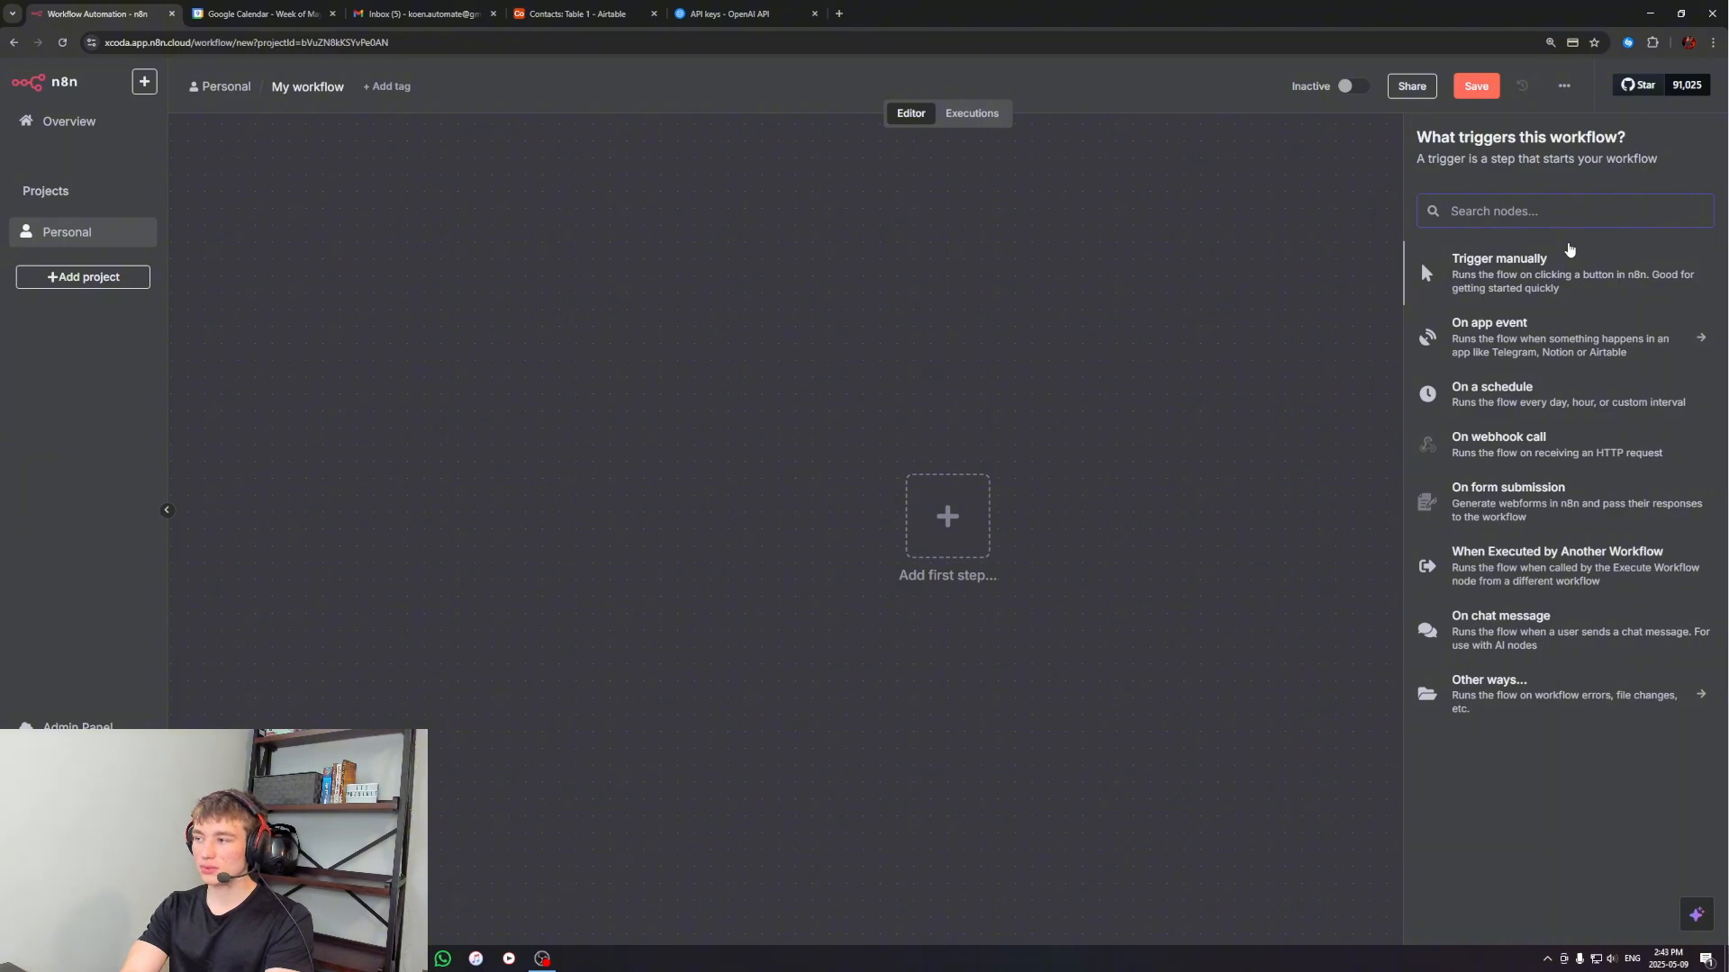
type("telegram")
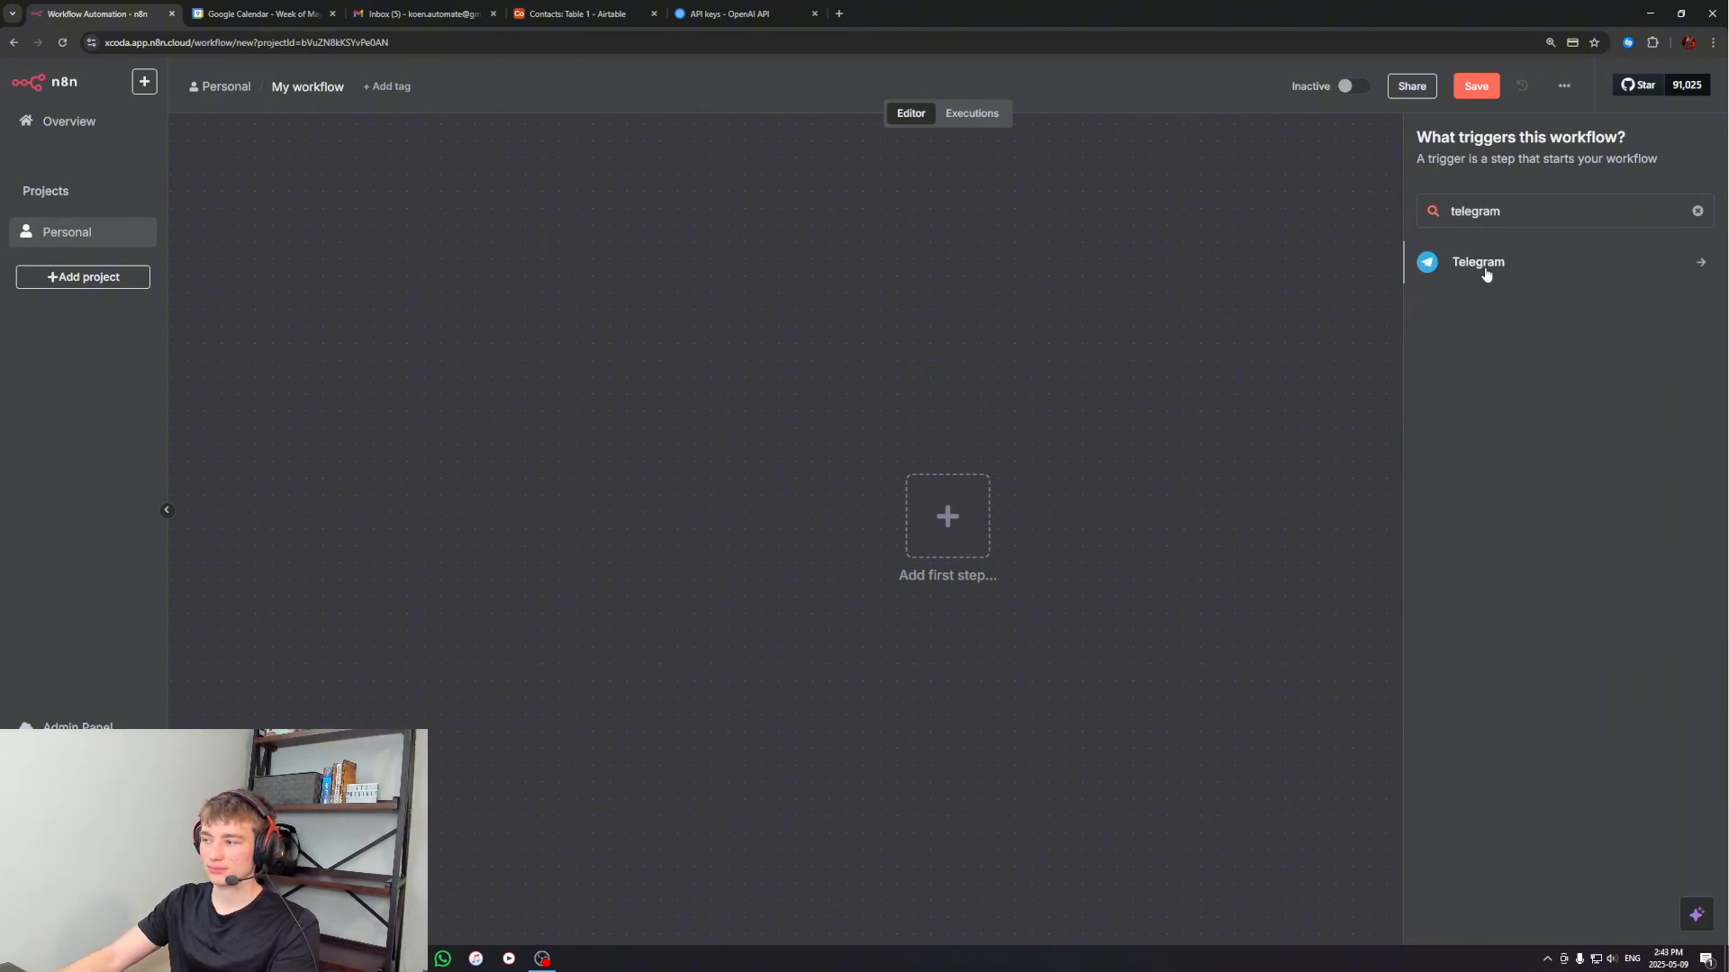
left_click(1486, 269)
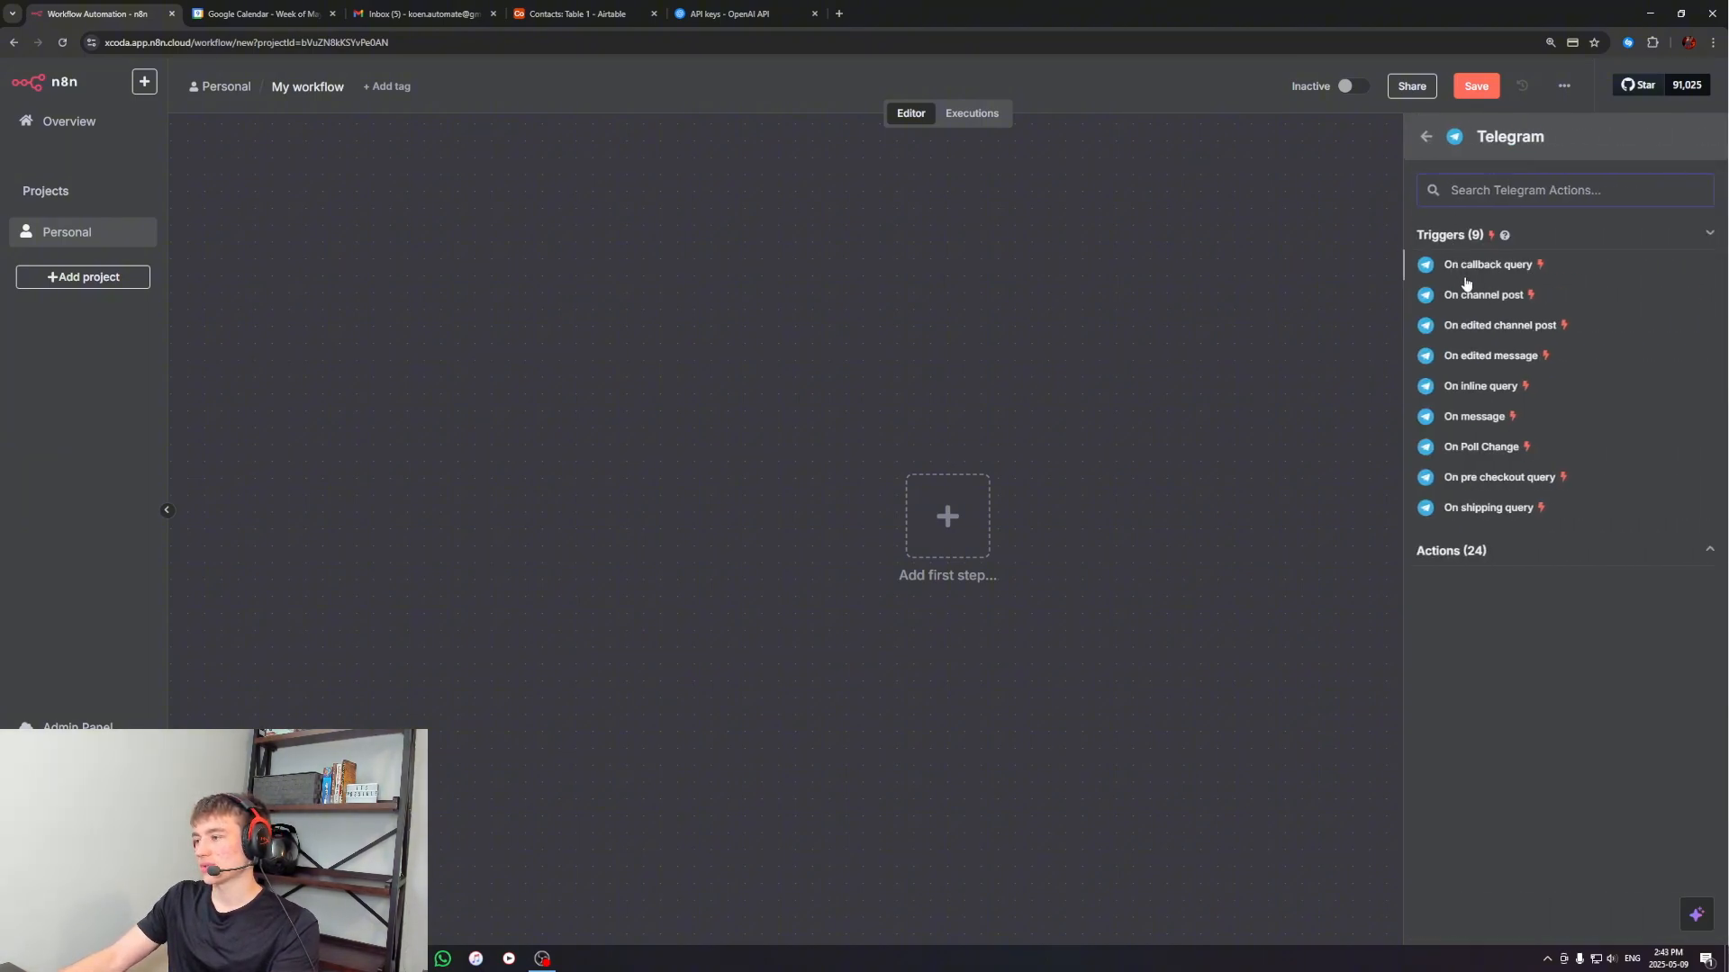
left_click(1474, 419)
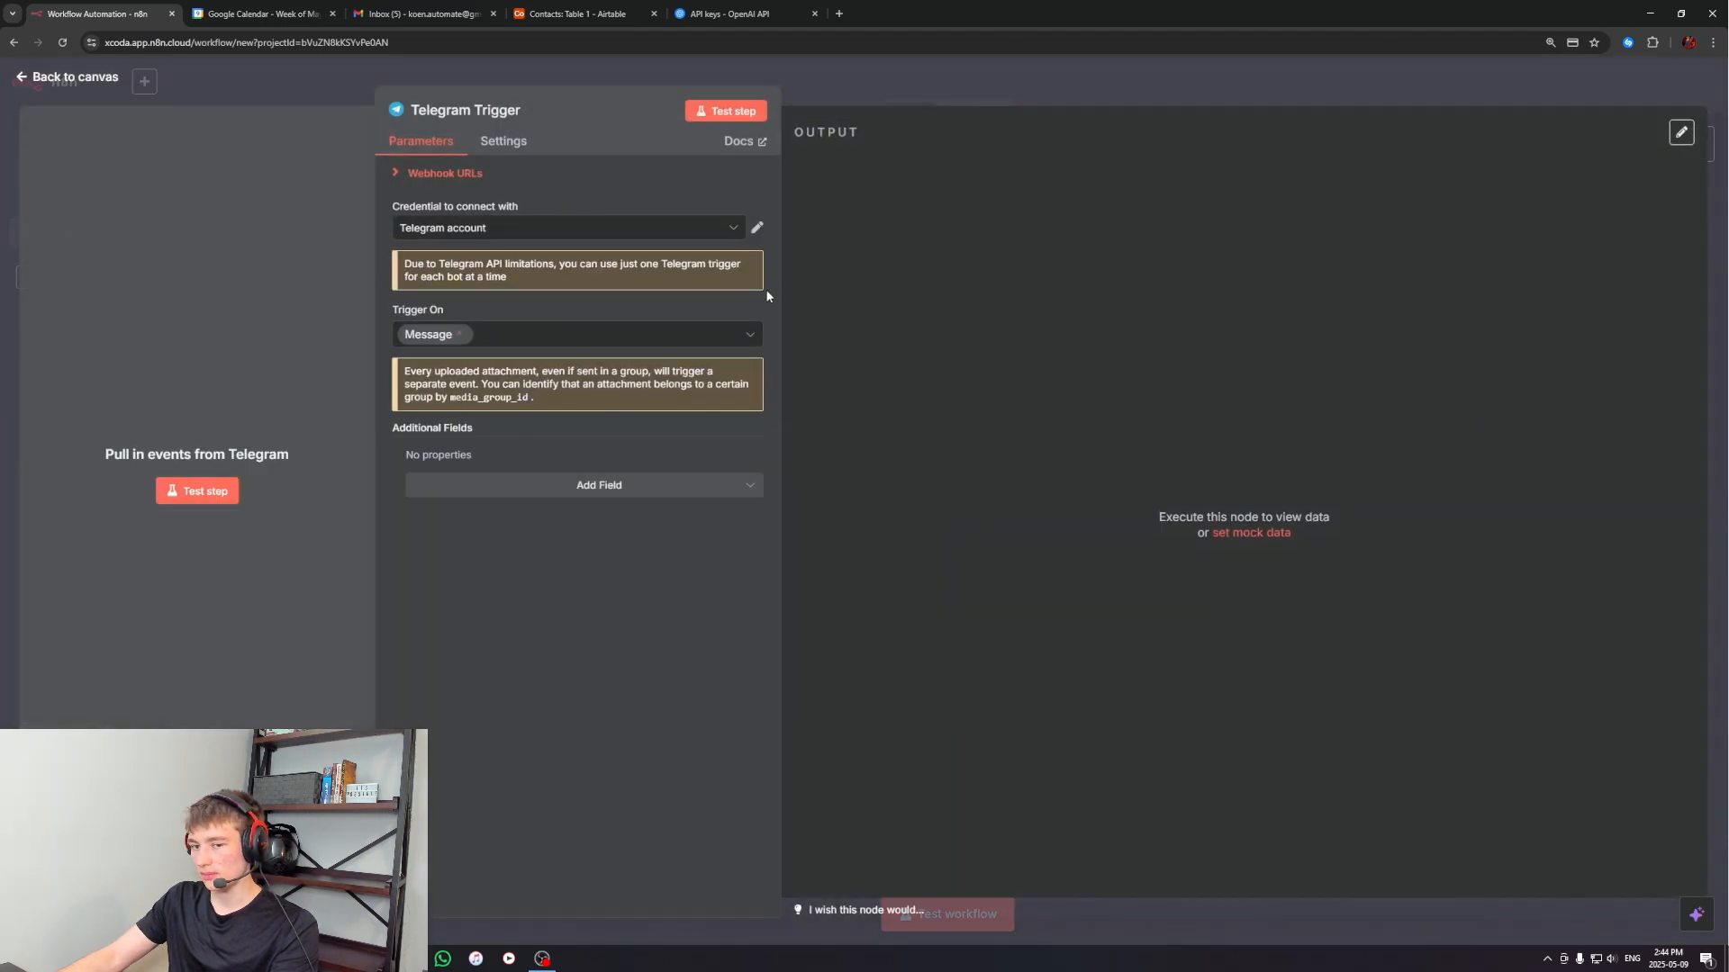
left_click(1469, 91)
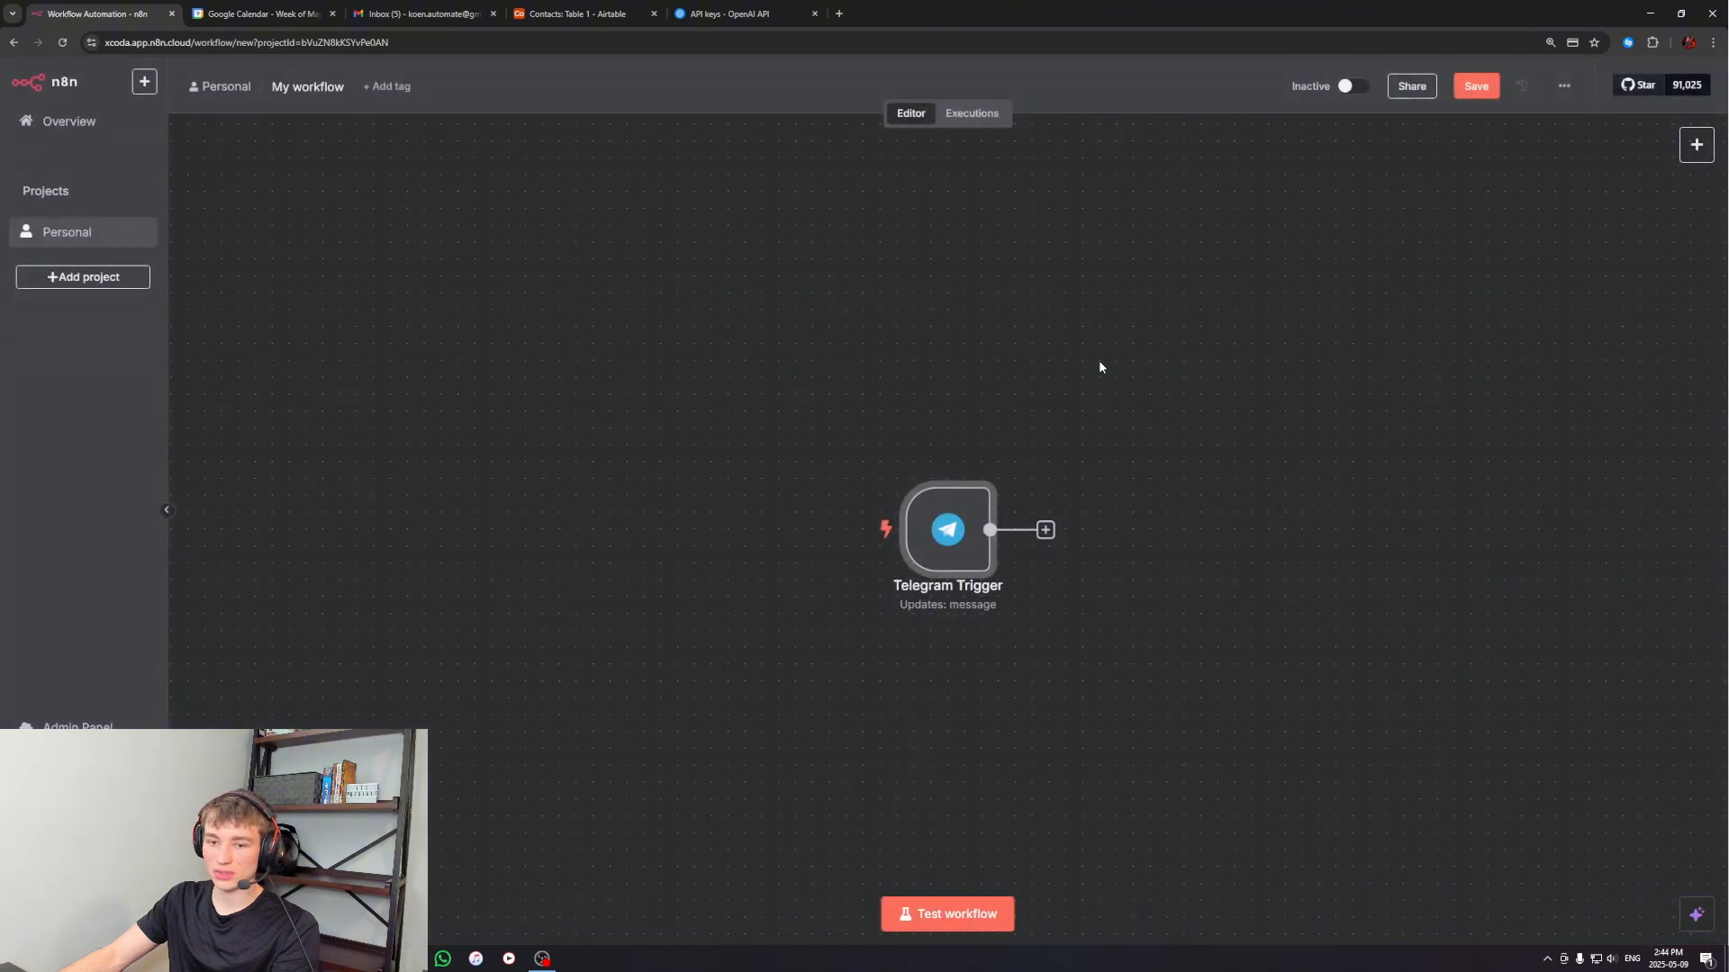
left_click_drag(691, 365, 1102, 711)
scroll(1086, 682, "left", 1)
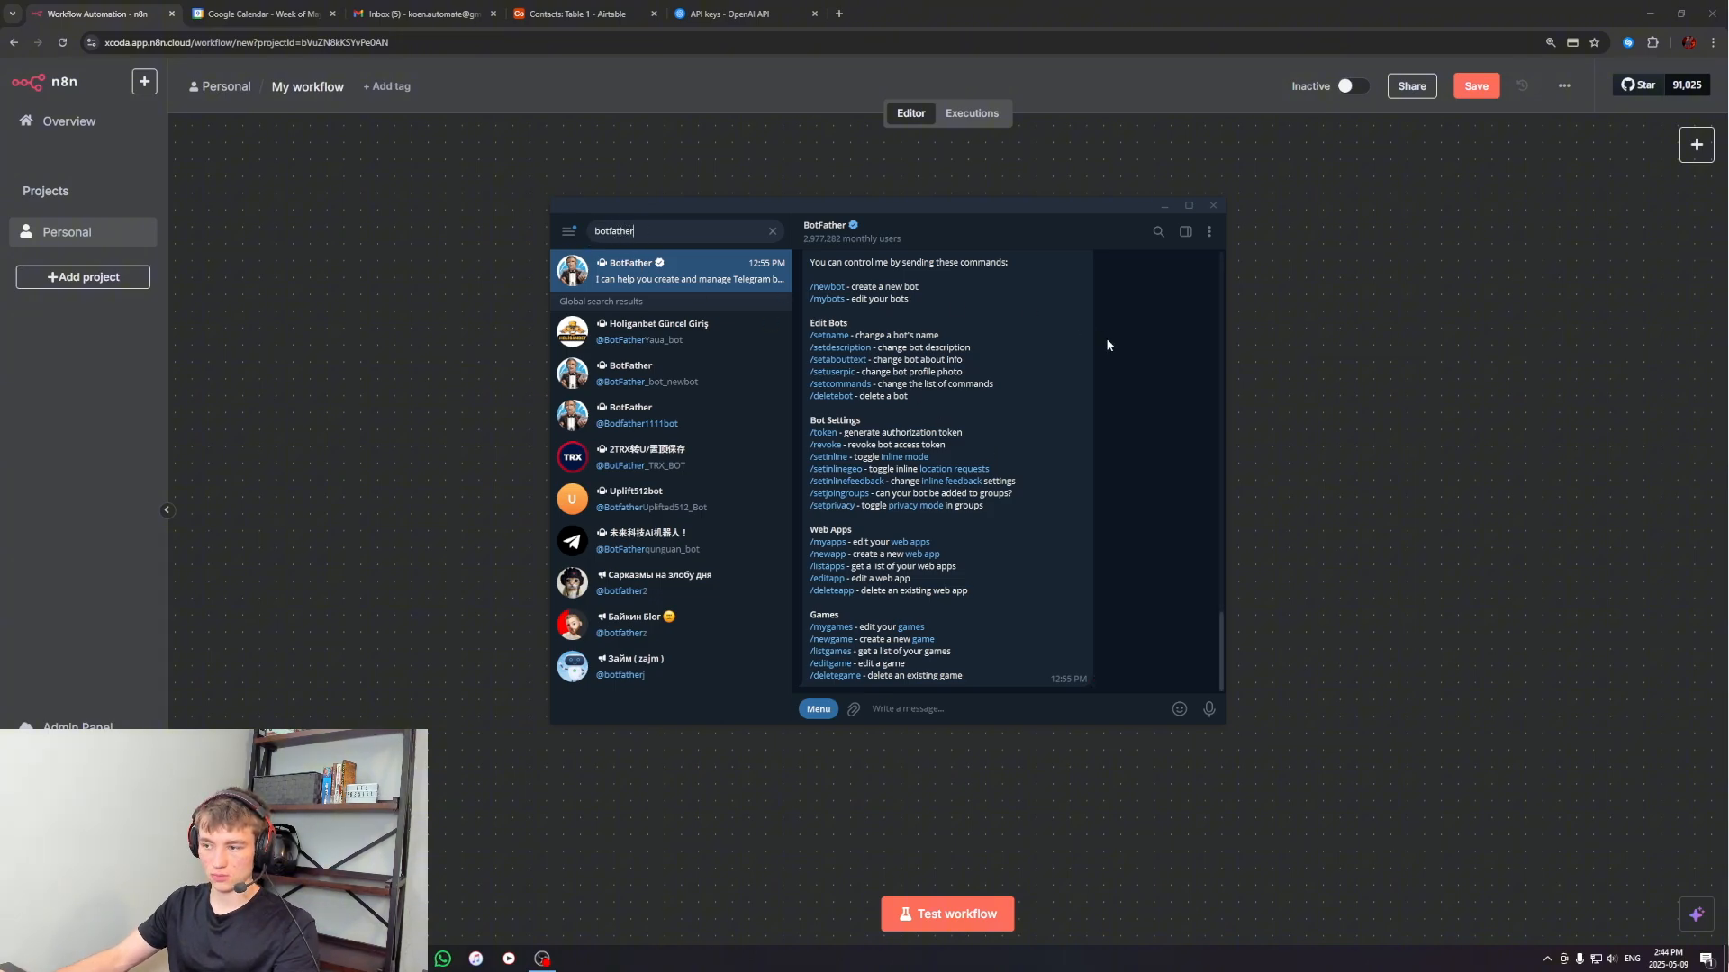
In Telegram, send BotFather the commands /start and /newbot to begin creating a new bot
scroll(1113, 545, "down", 10)
left_click(1078, 707)
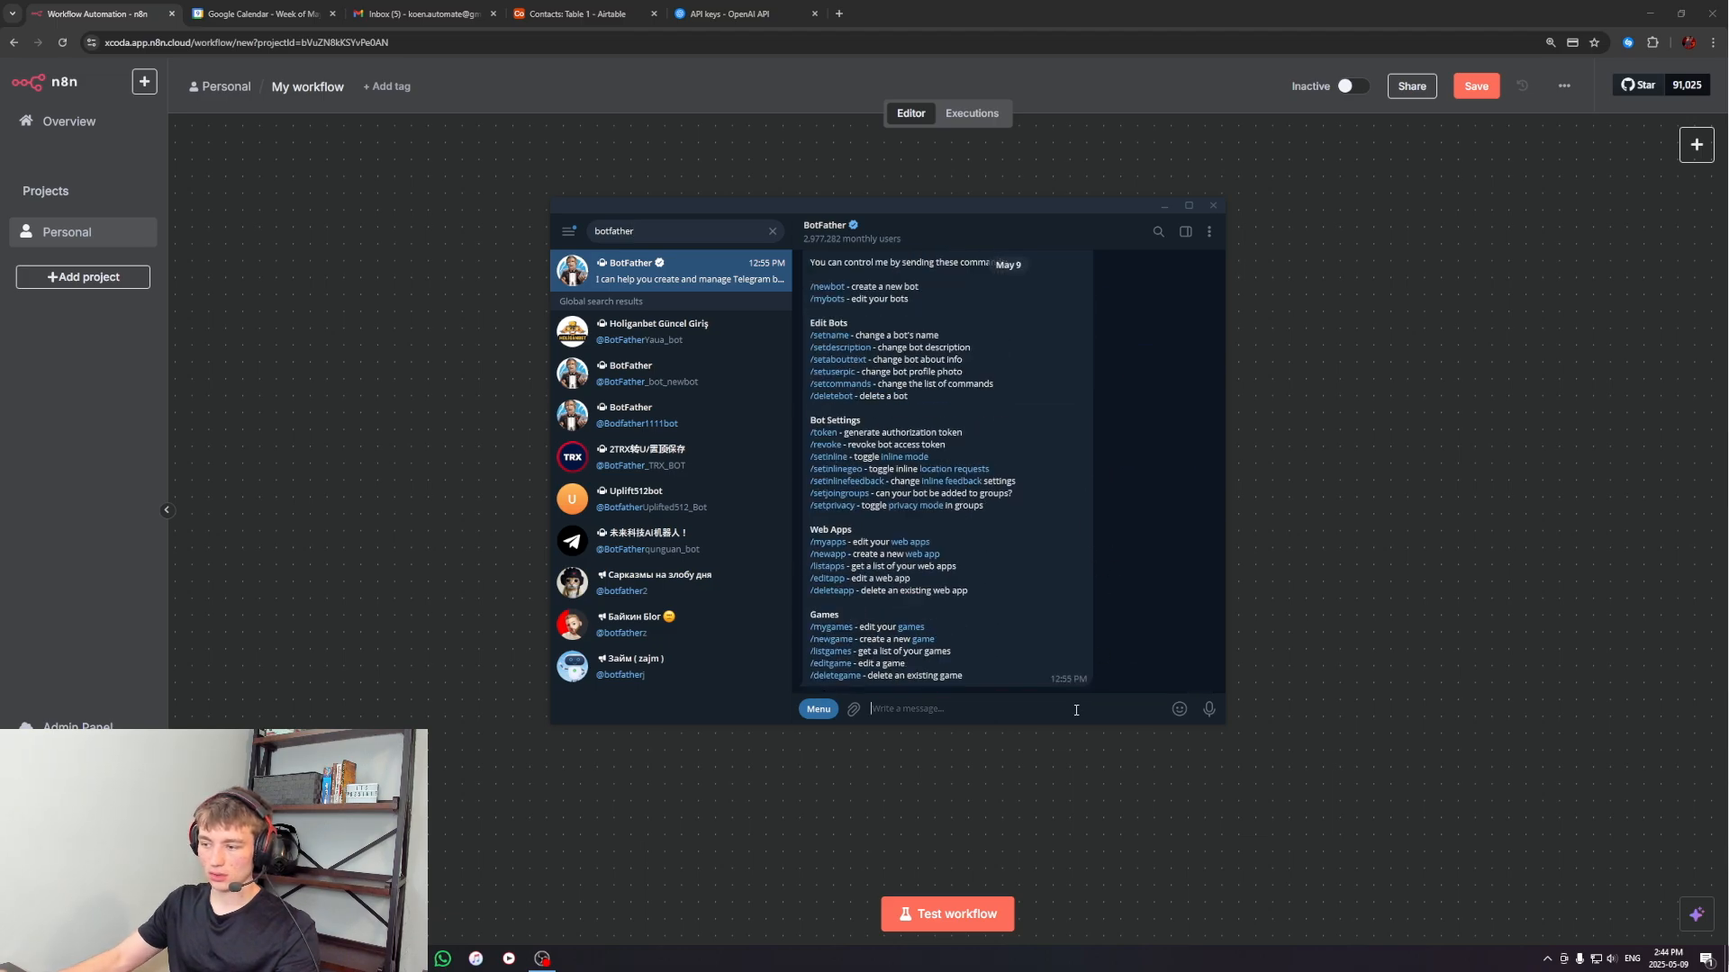
type("/start")
key("Return")
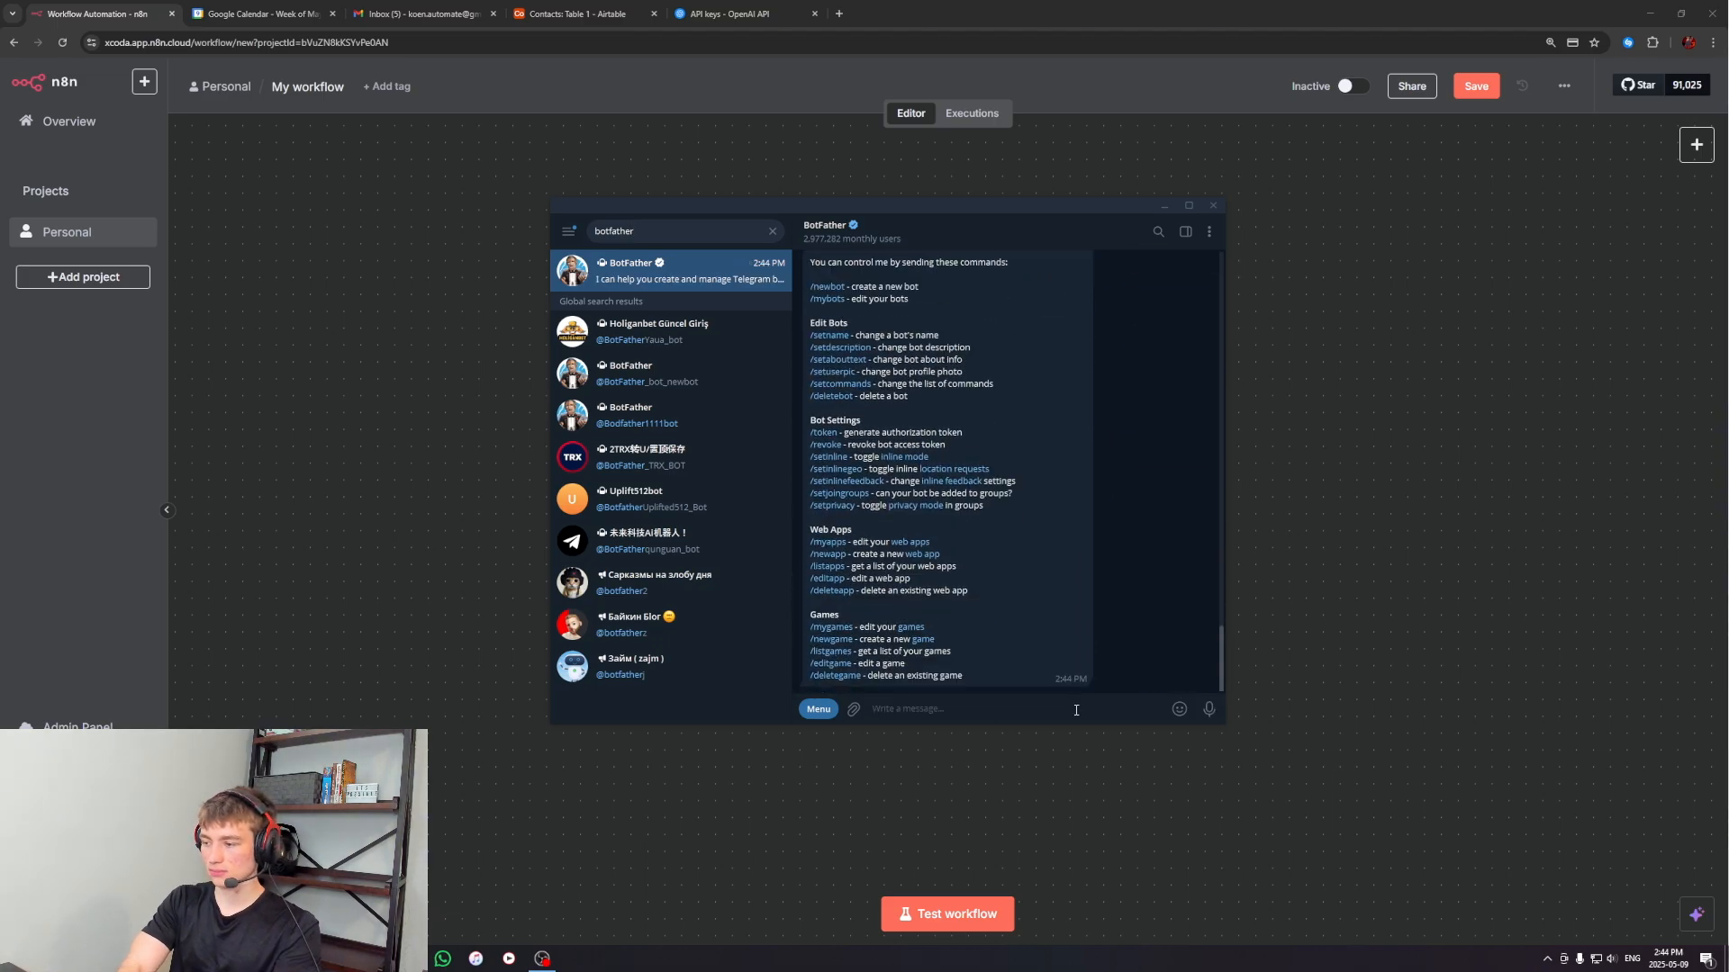
type("/")
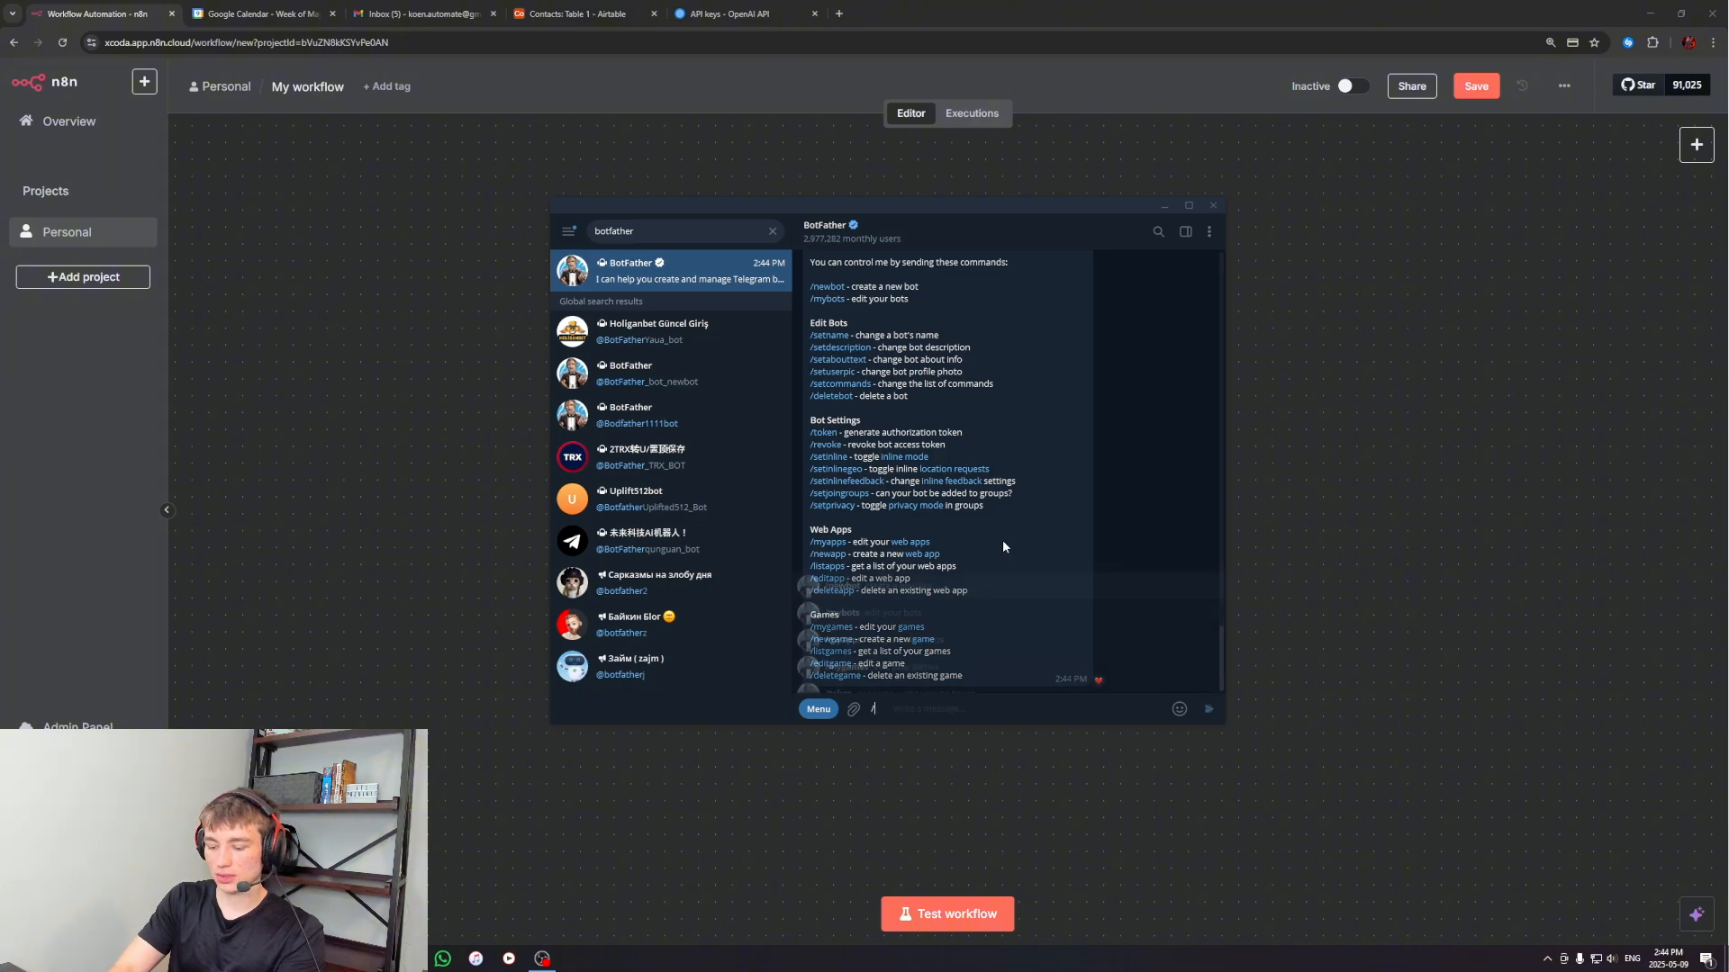
type("newbot")
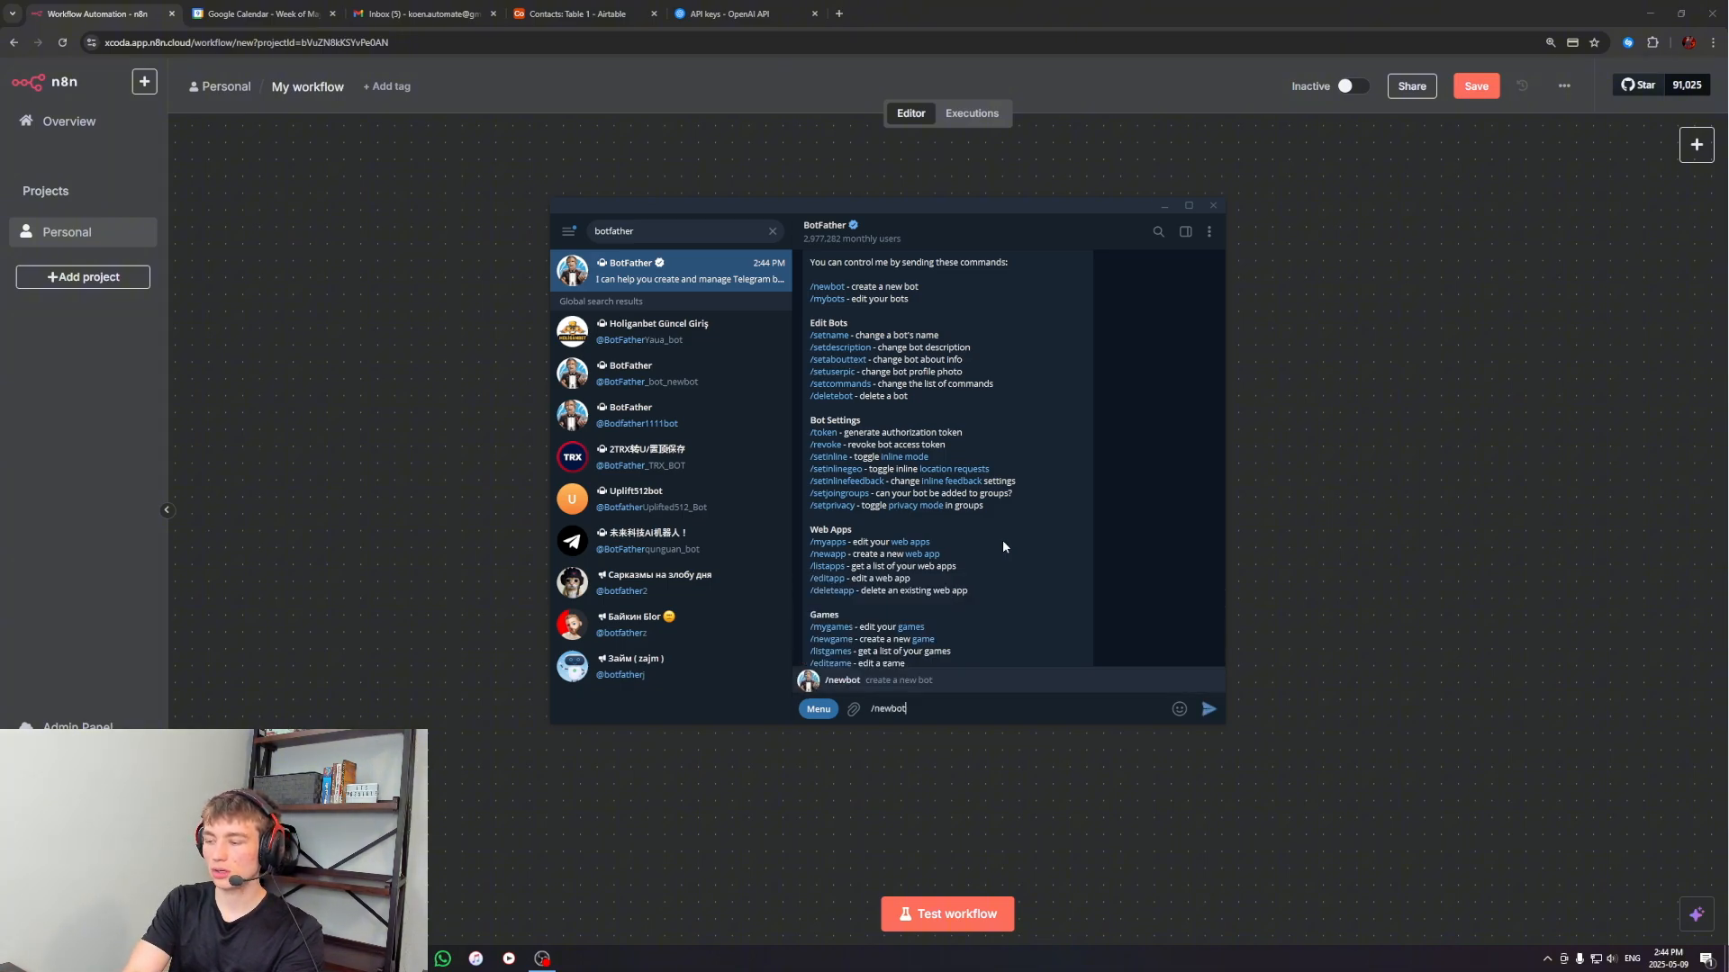
key("Return")
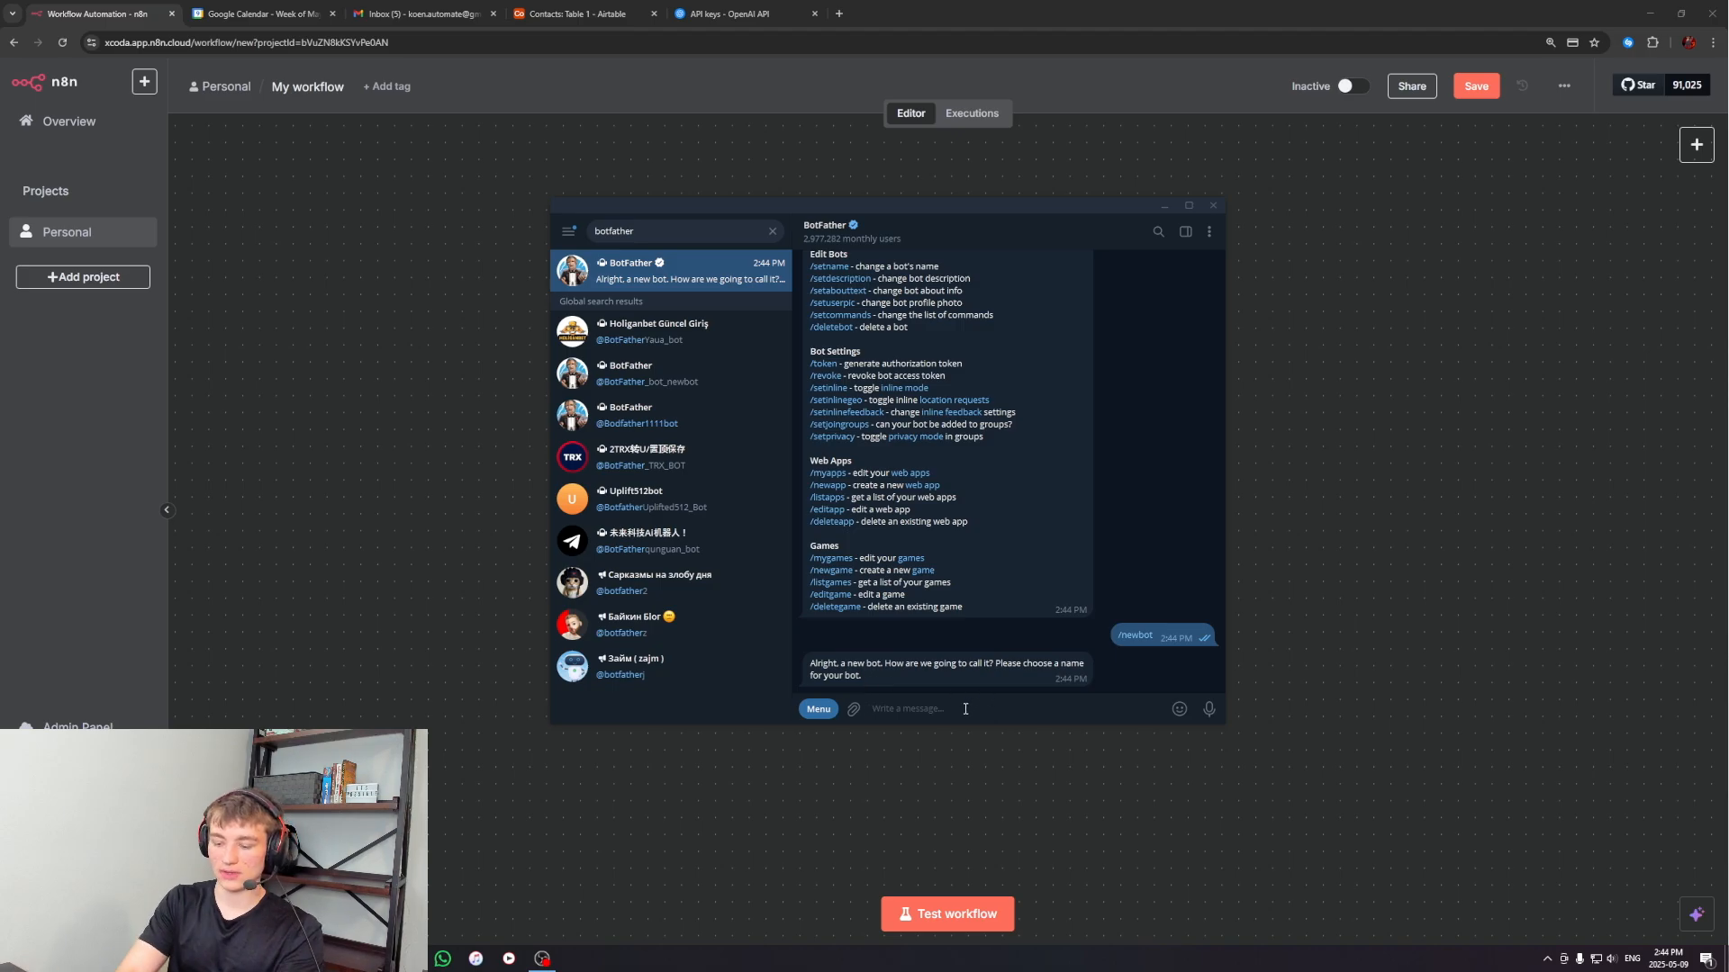
Name the new bot "youtube bot" with the username ytbot123_bot, and copy its HTTP API access token from BotFather's reply
type("youtube bot")
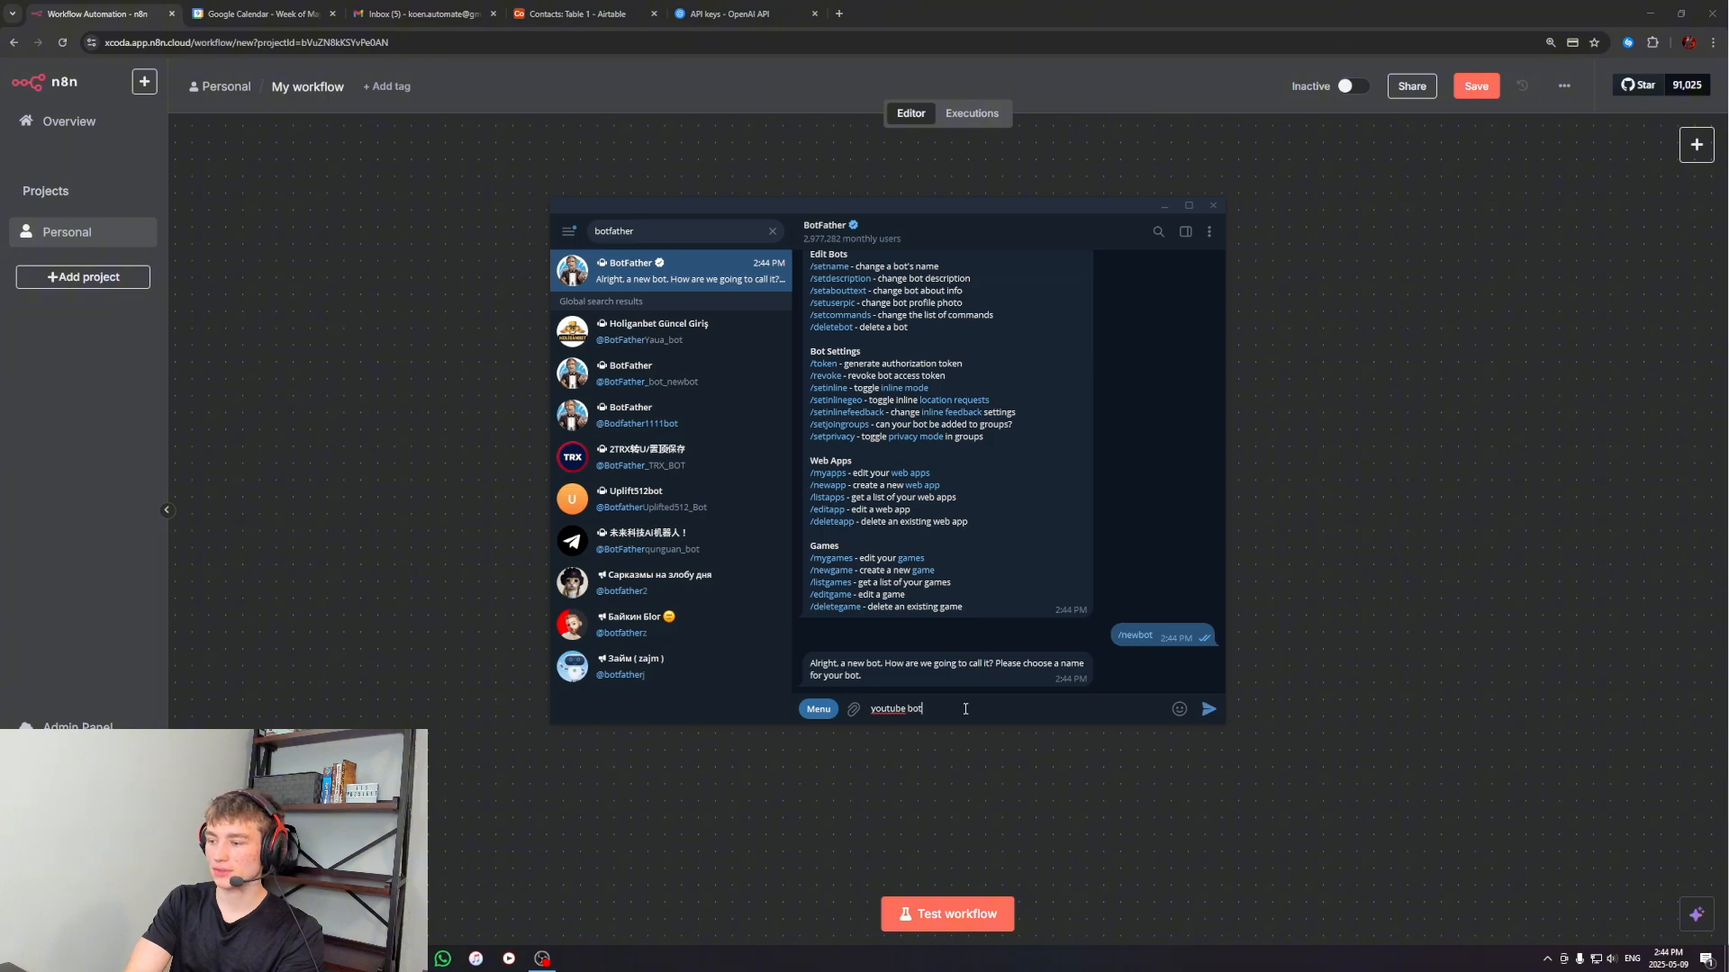
key("Return")
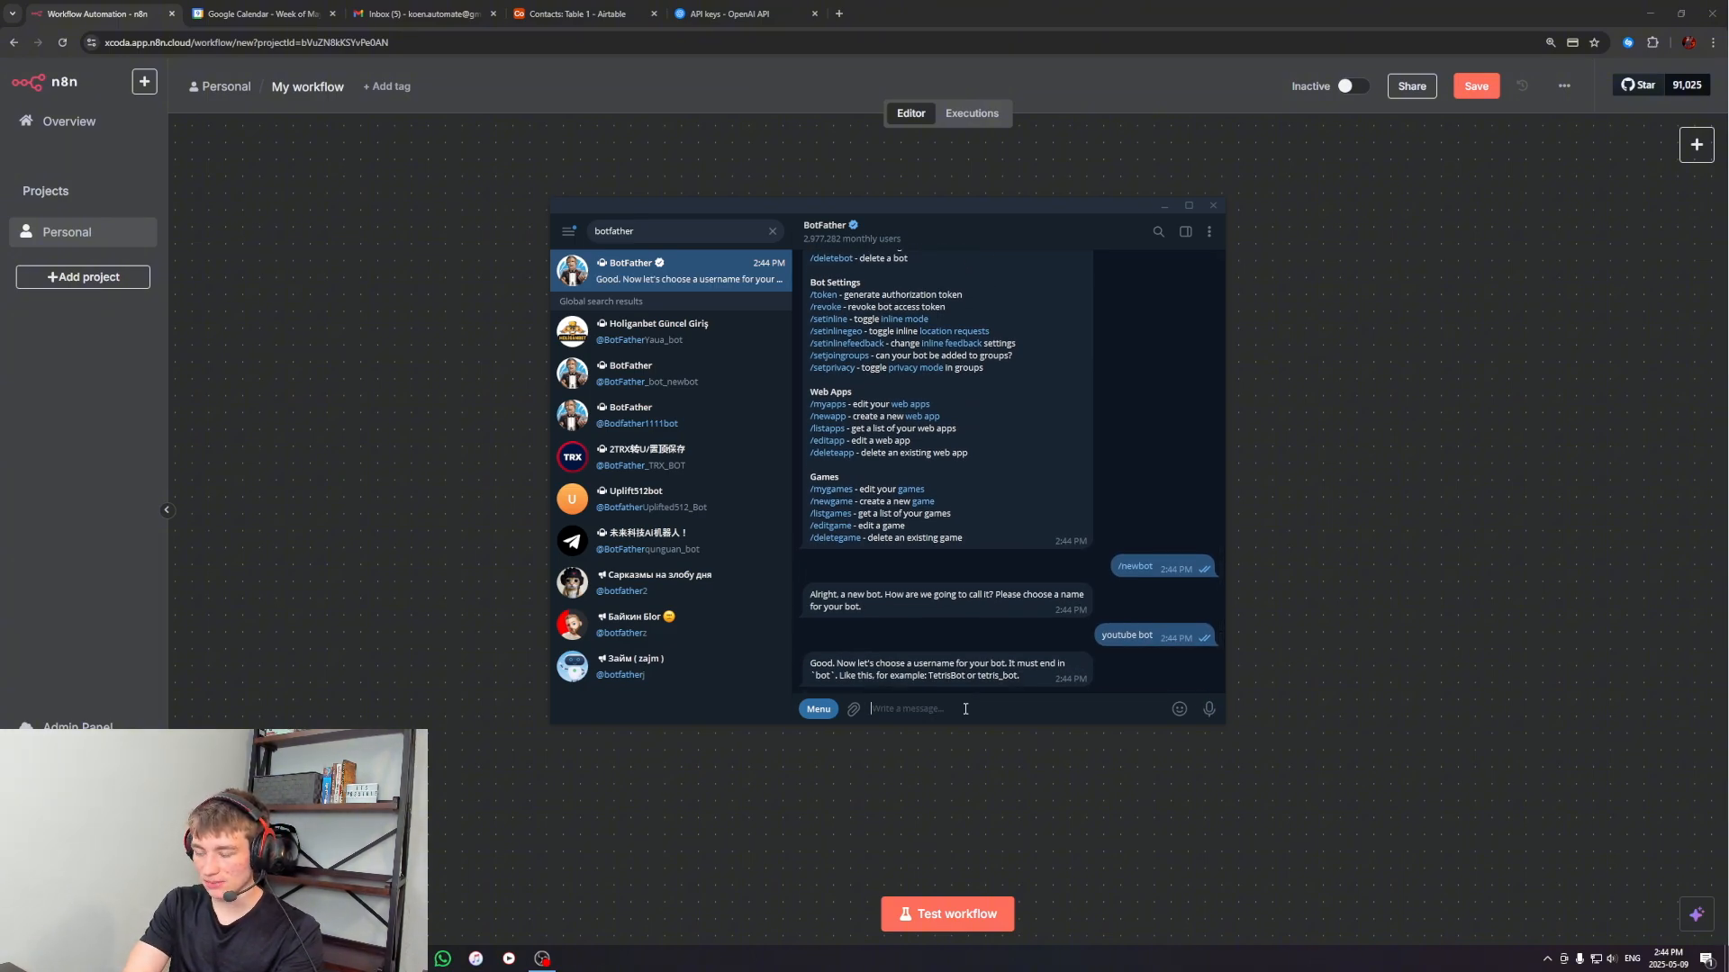
type("ytbot123_bot")
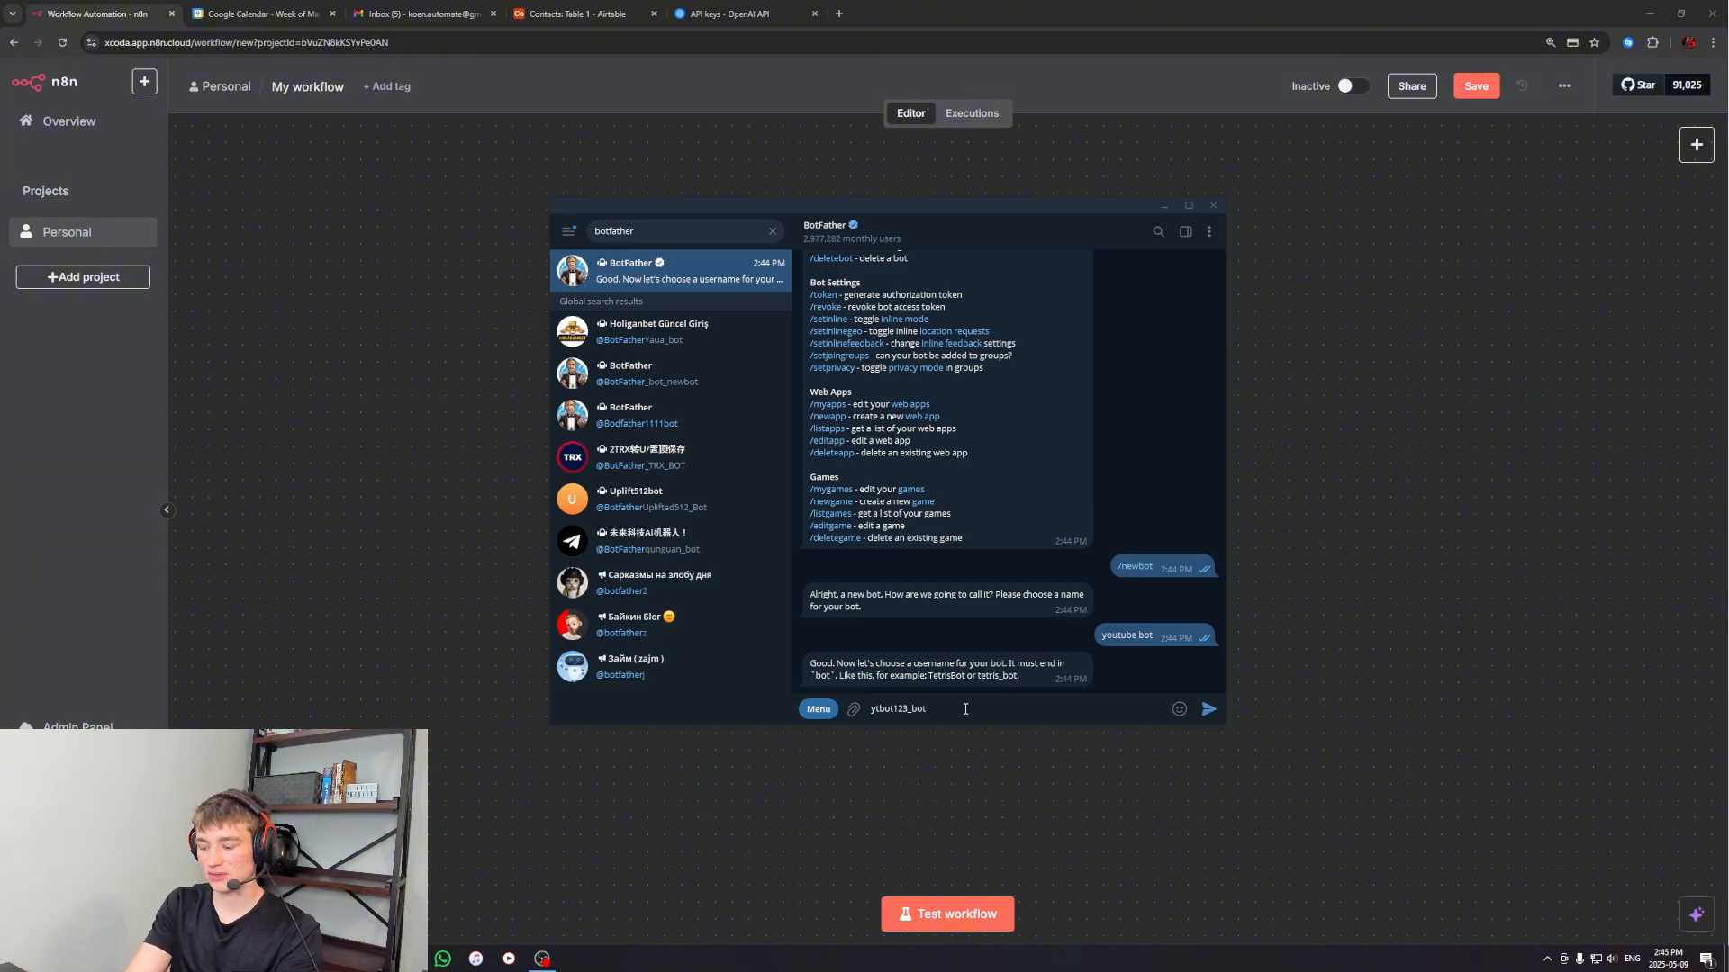
key("Return")
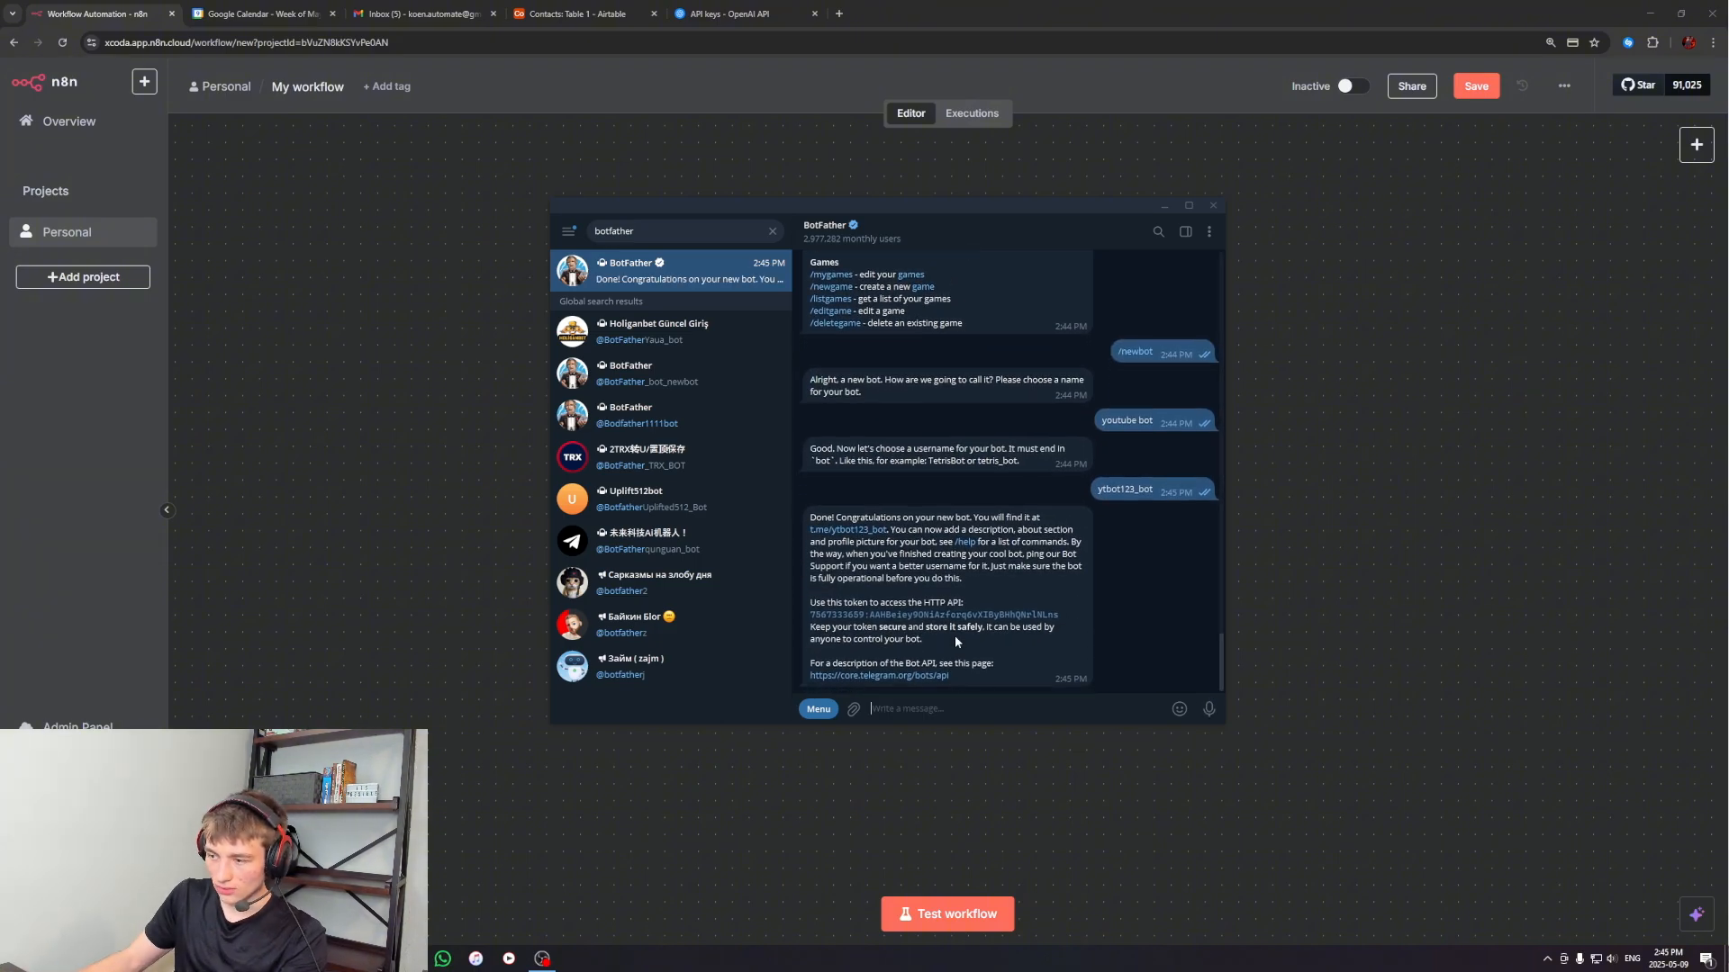
double_click(867, 624)
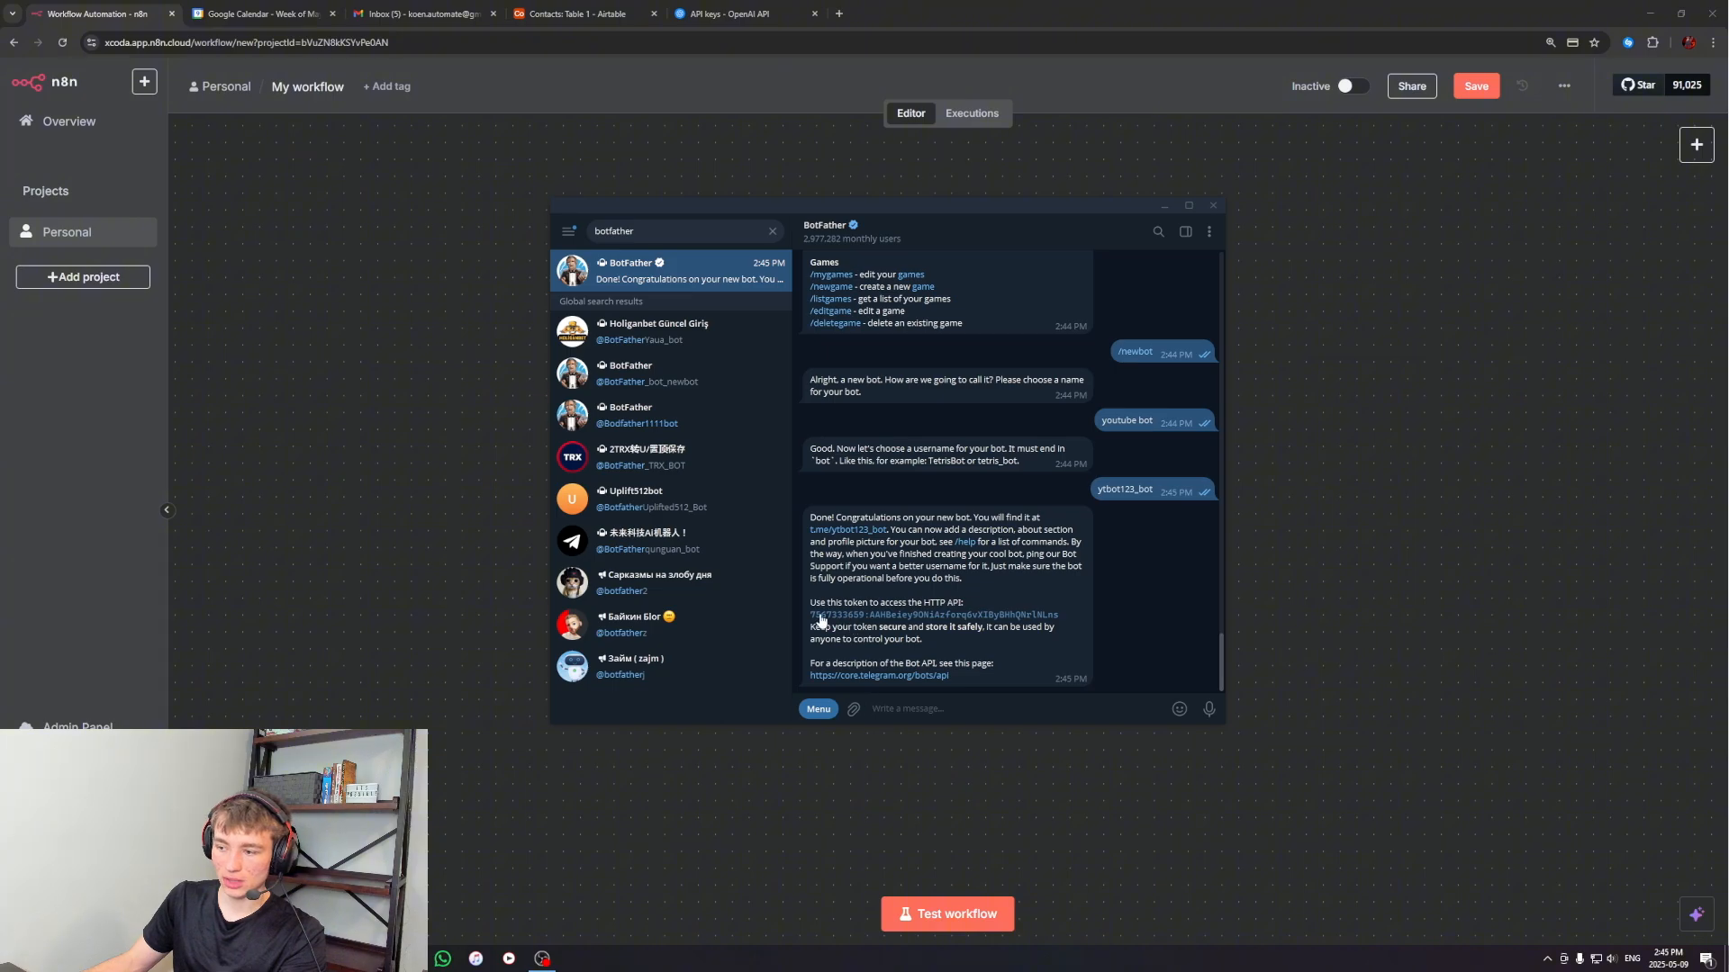
left_click(1163, 206)
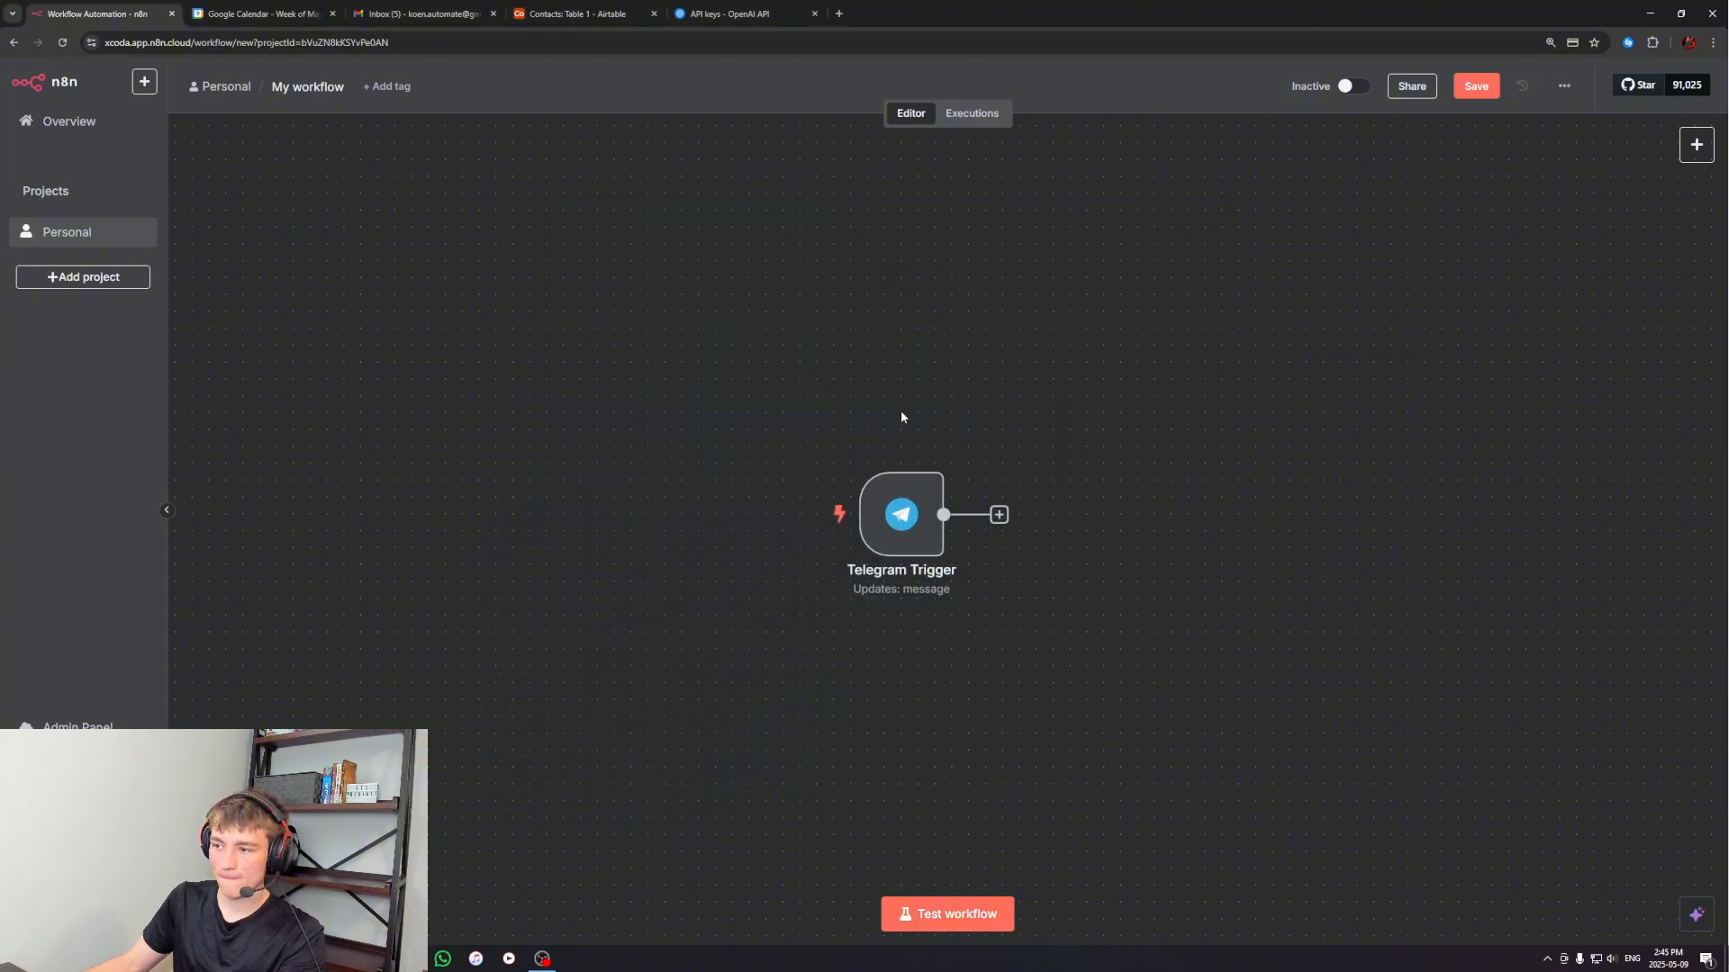
double_click(903, 517)
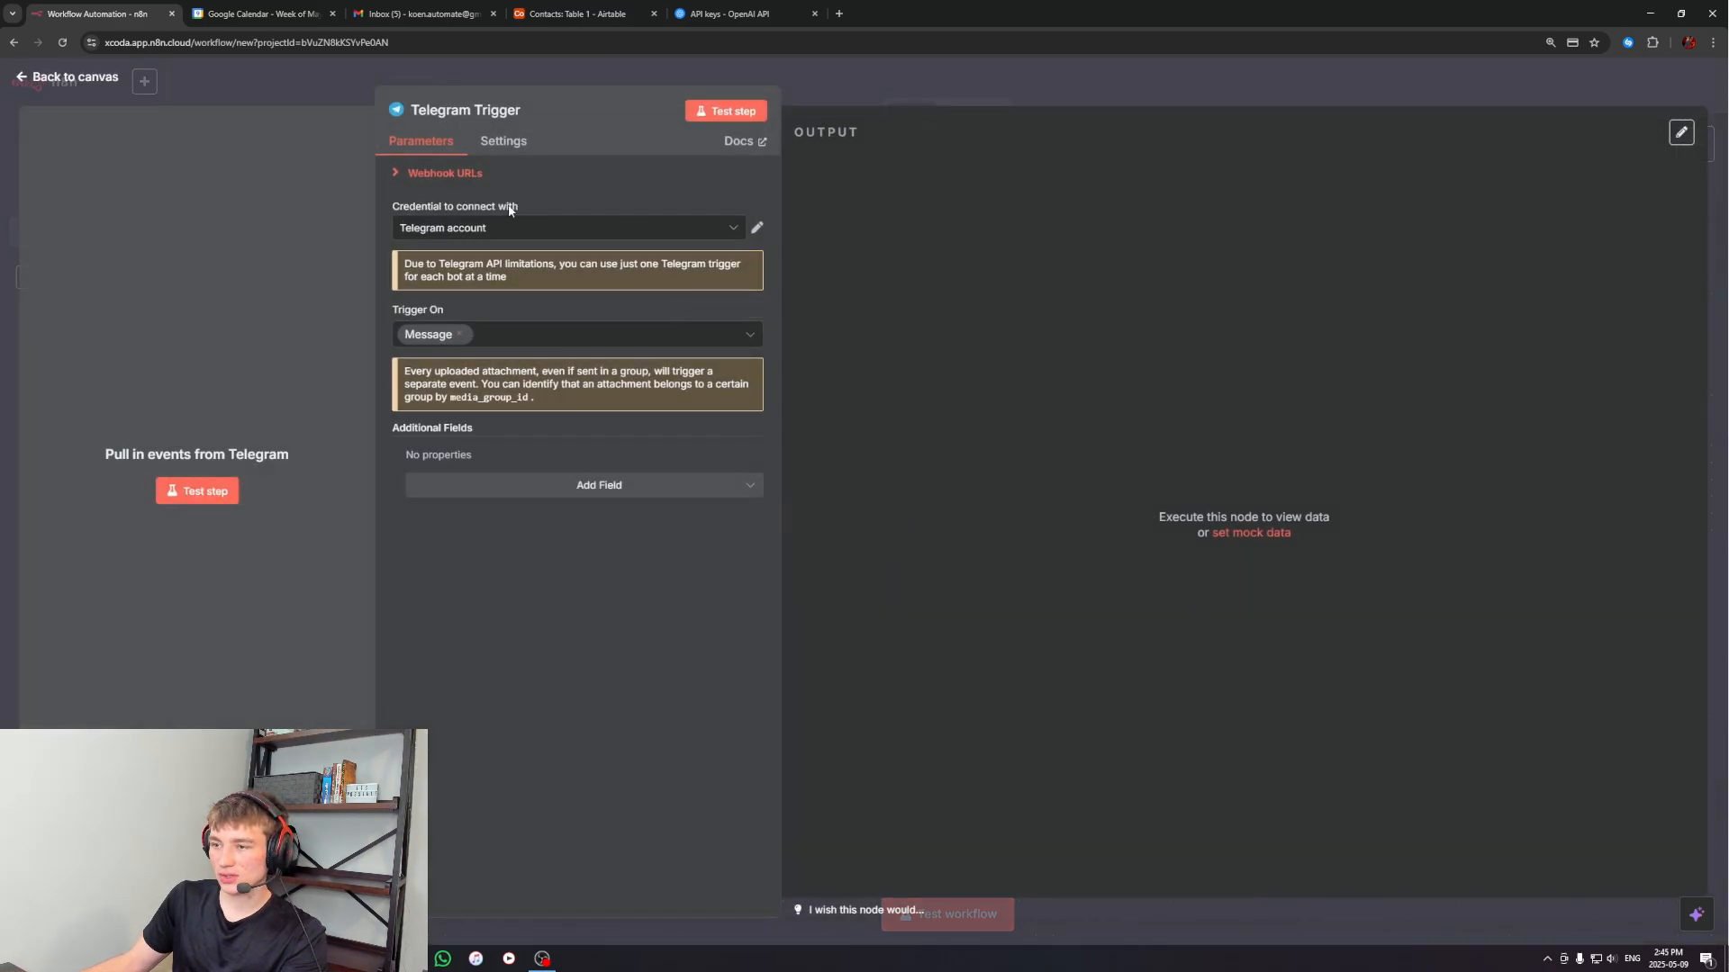
left_click(448, 236)
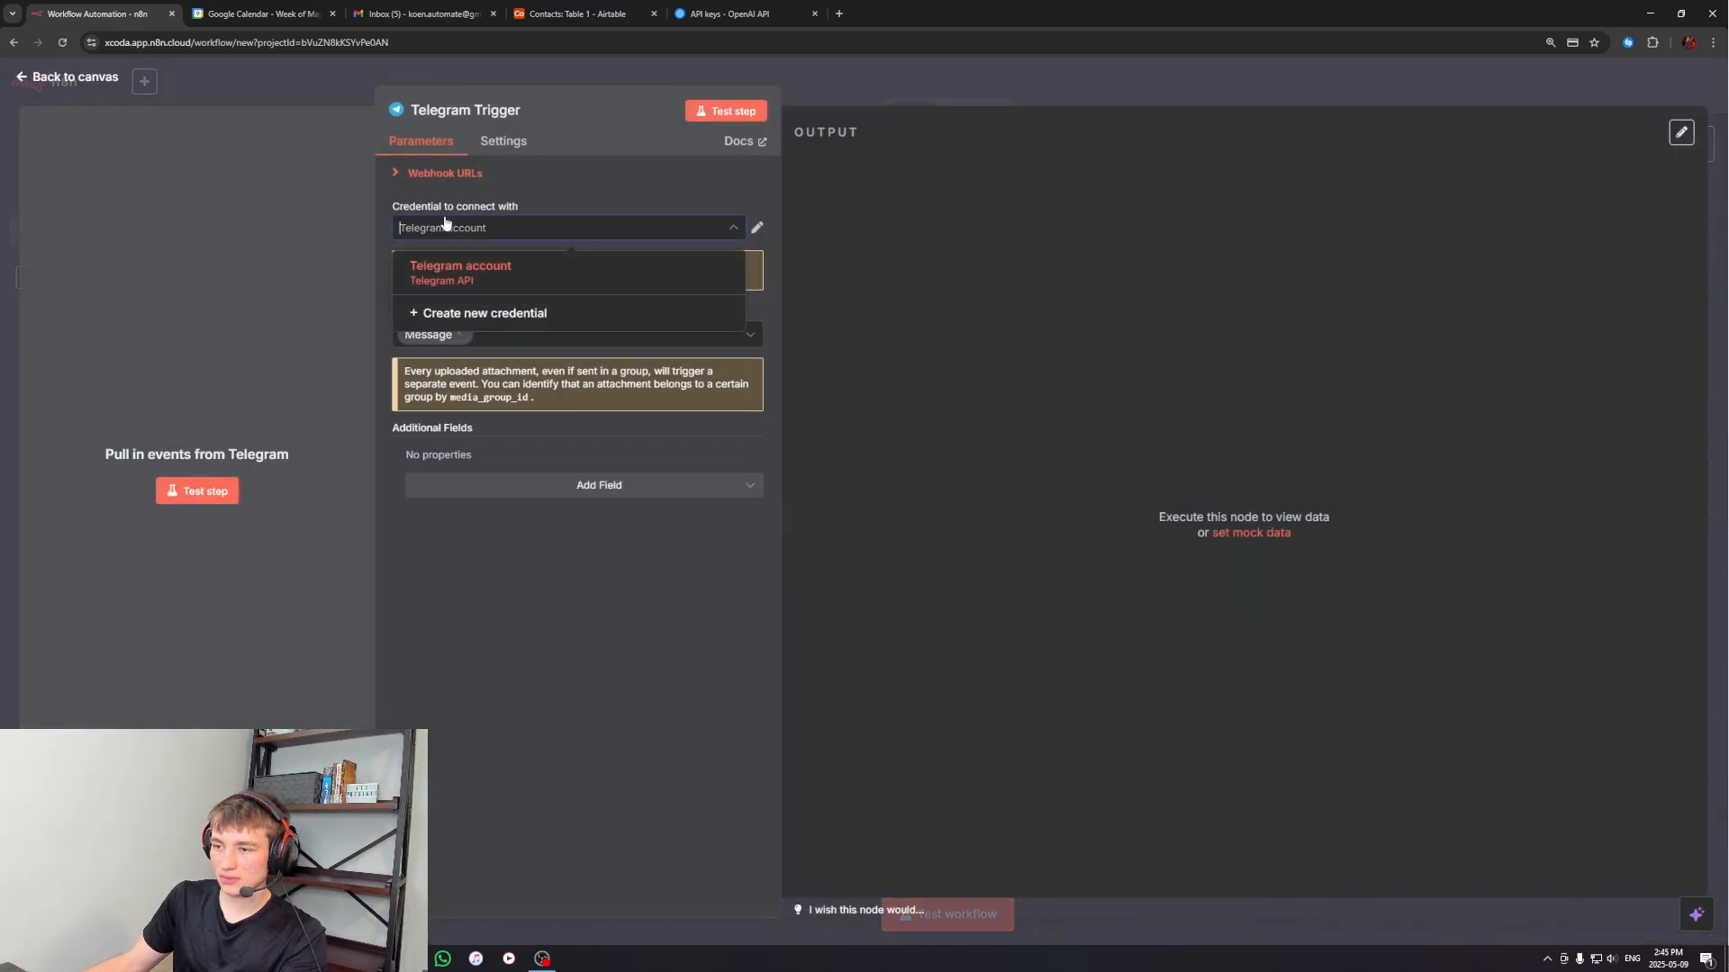
left_click(457, 313)
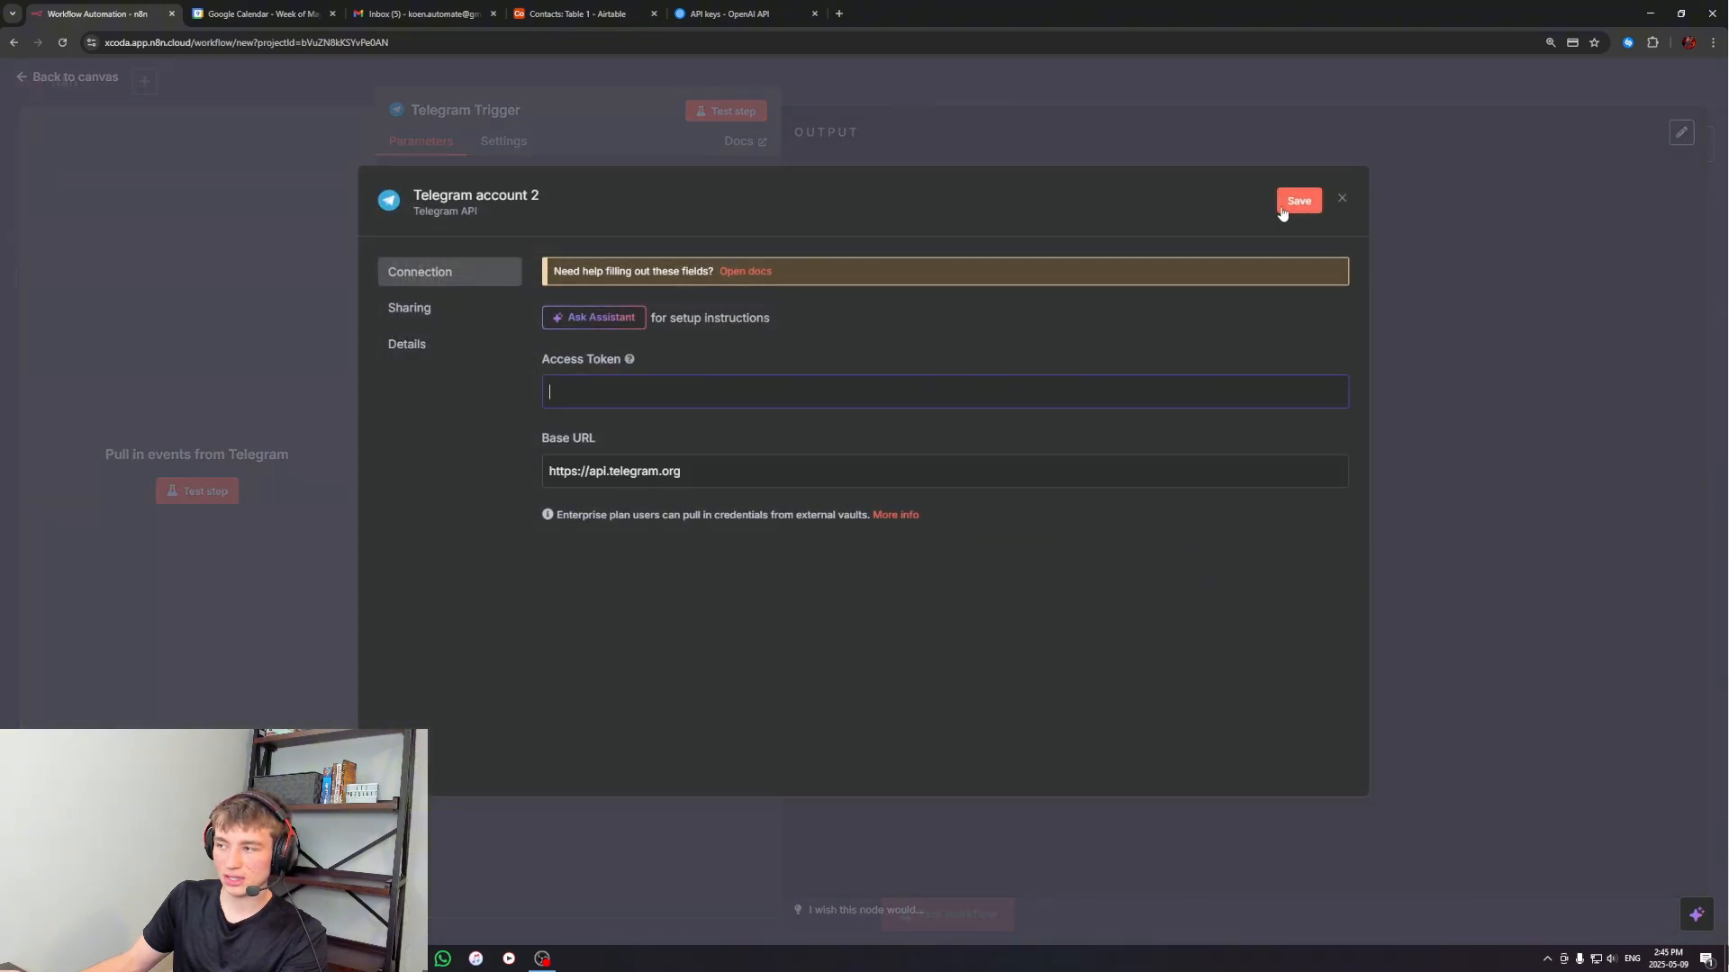
left_click(1343, 199)
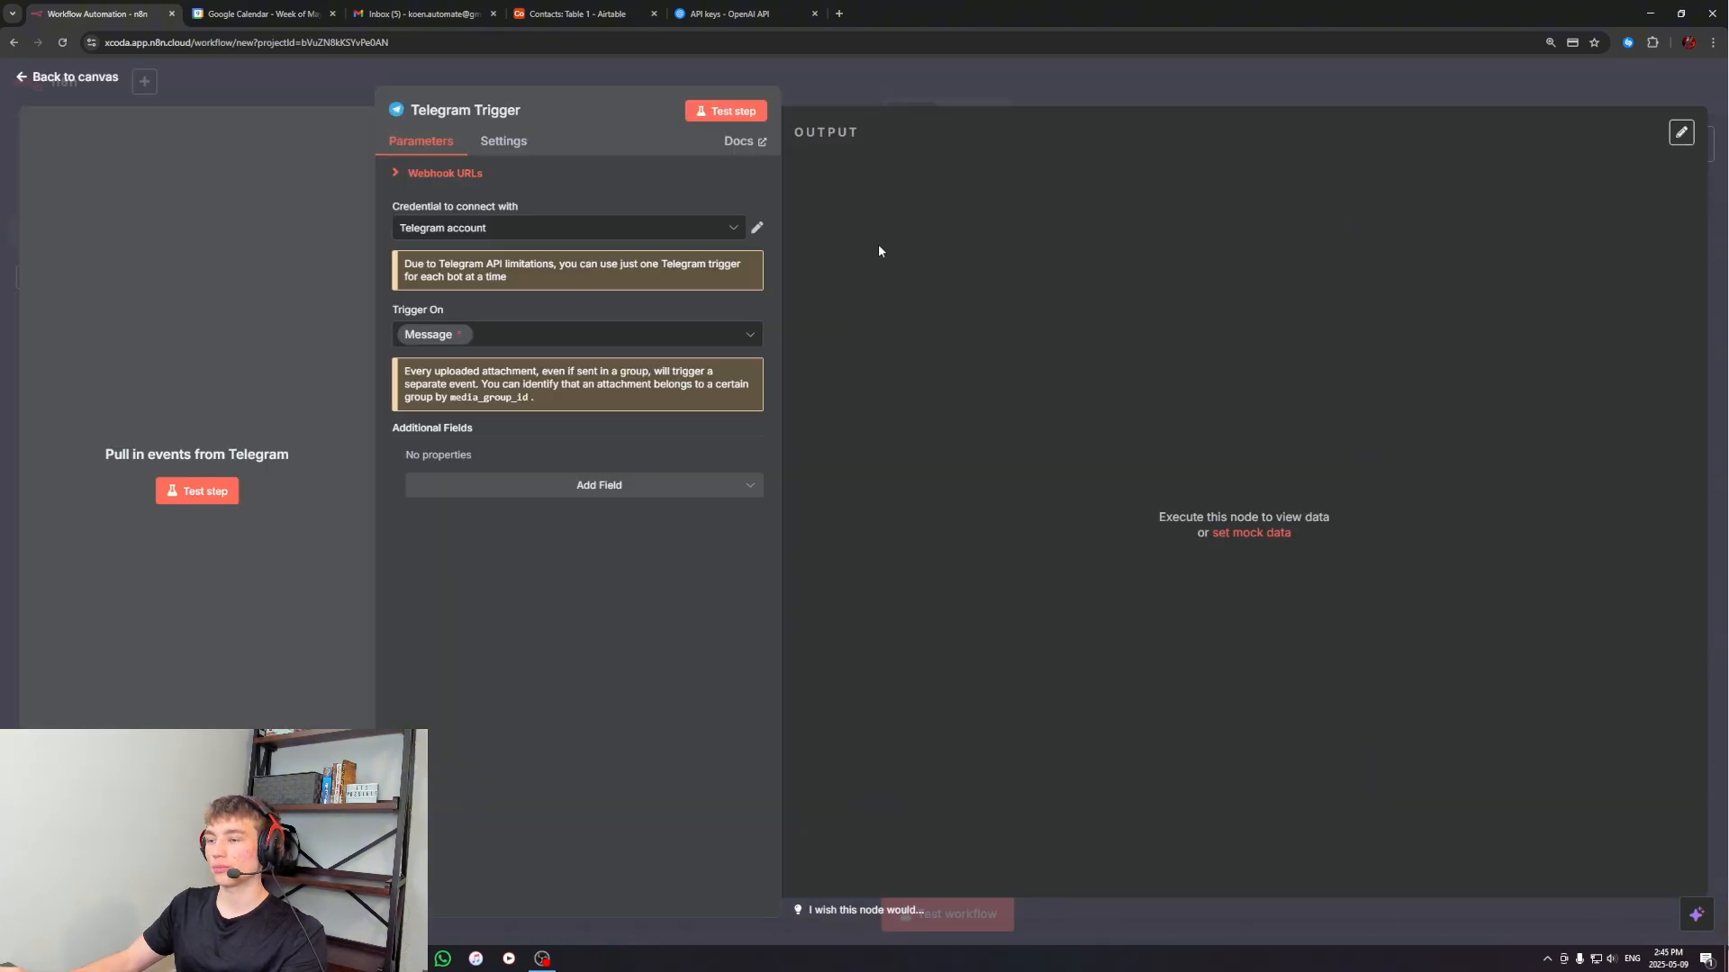
left_click(1006, 92)
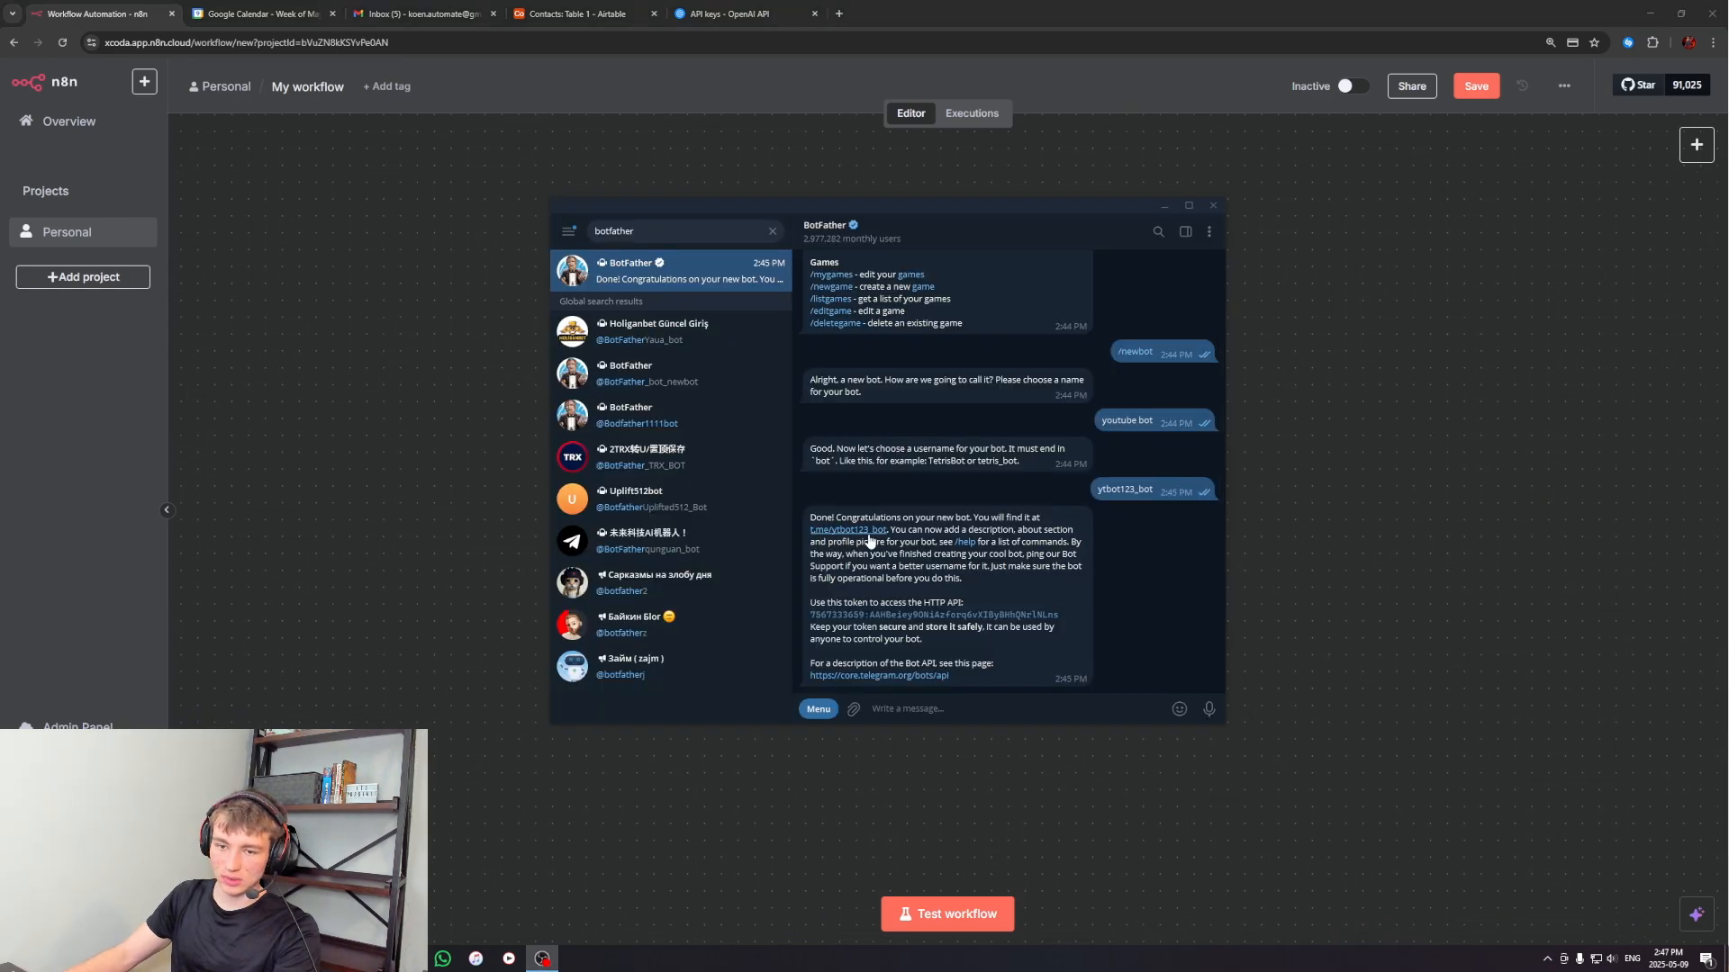
Open the new bot's chat from the link in BotFather's message, and return to the n8n workflow
double_click(867, 541)
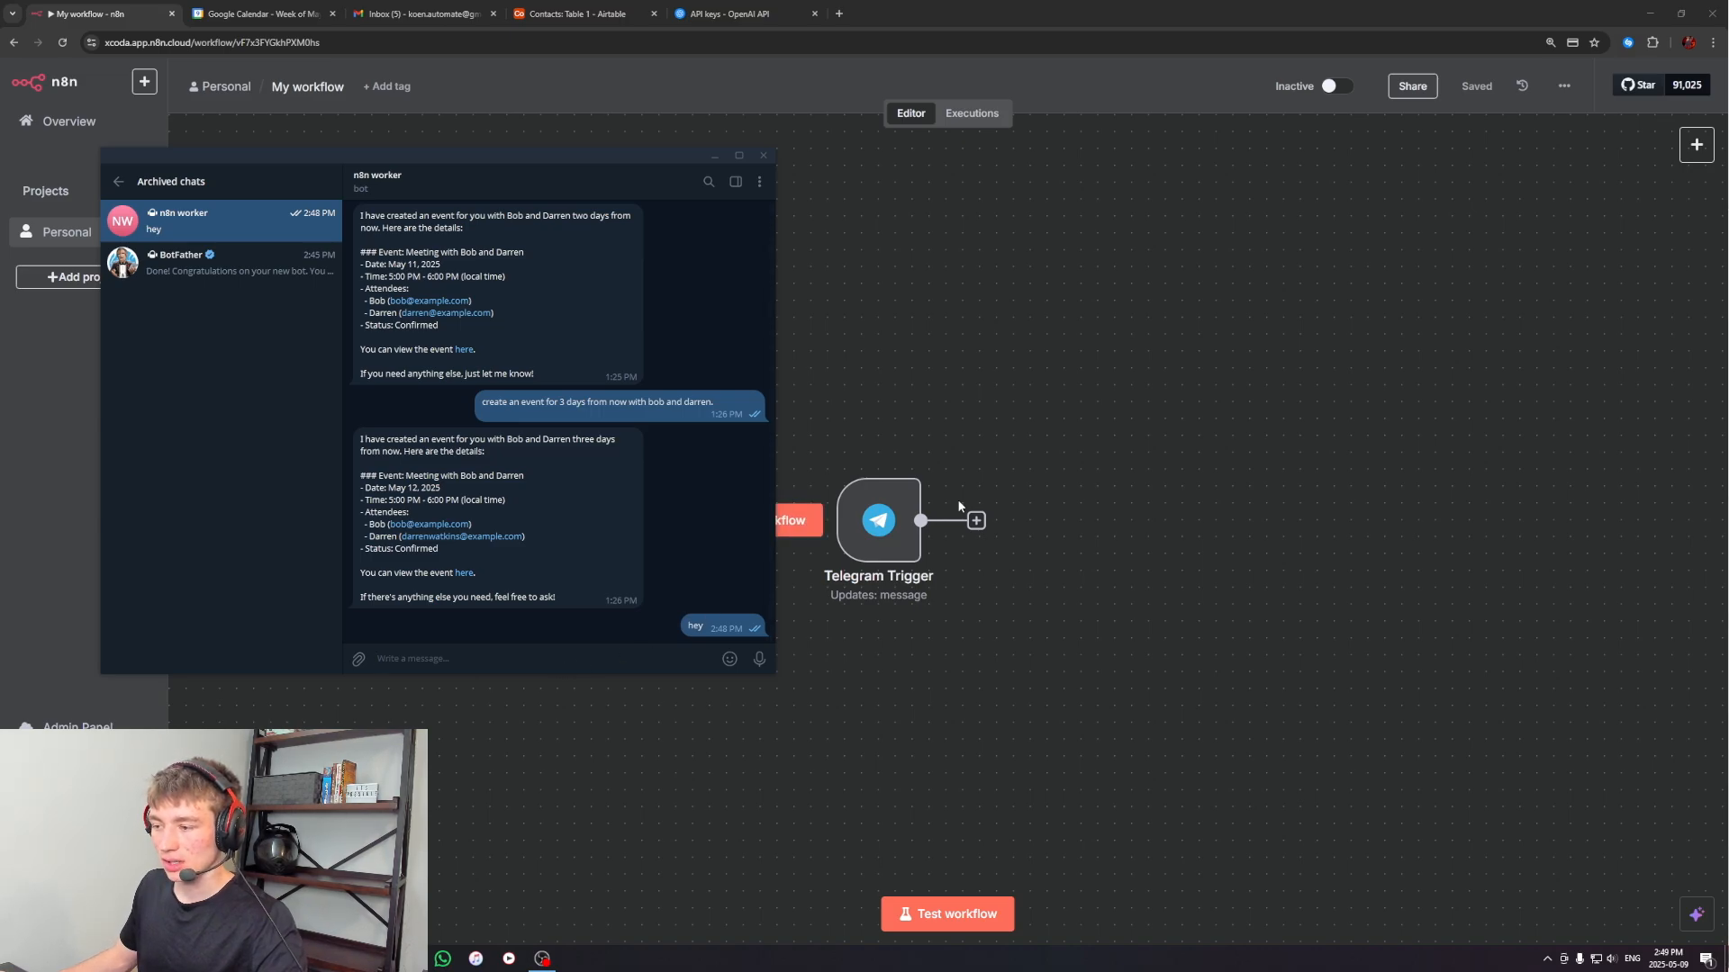
left_click(714, 155)
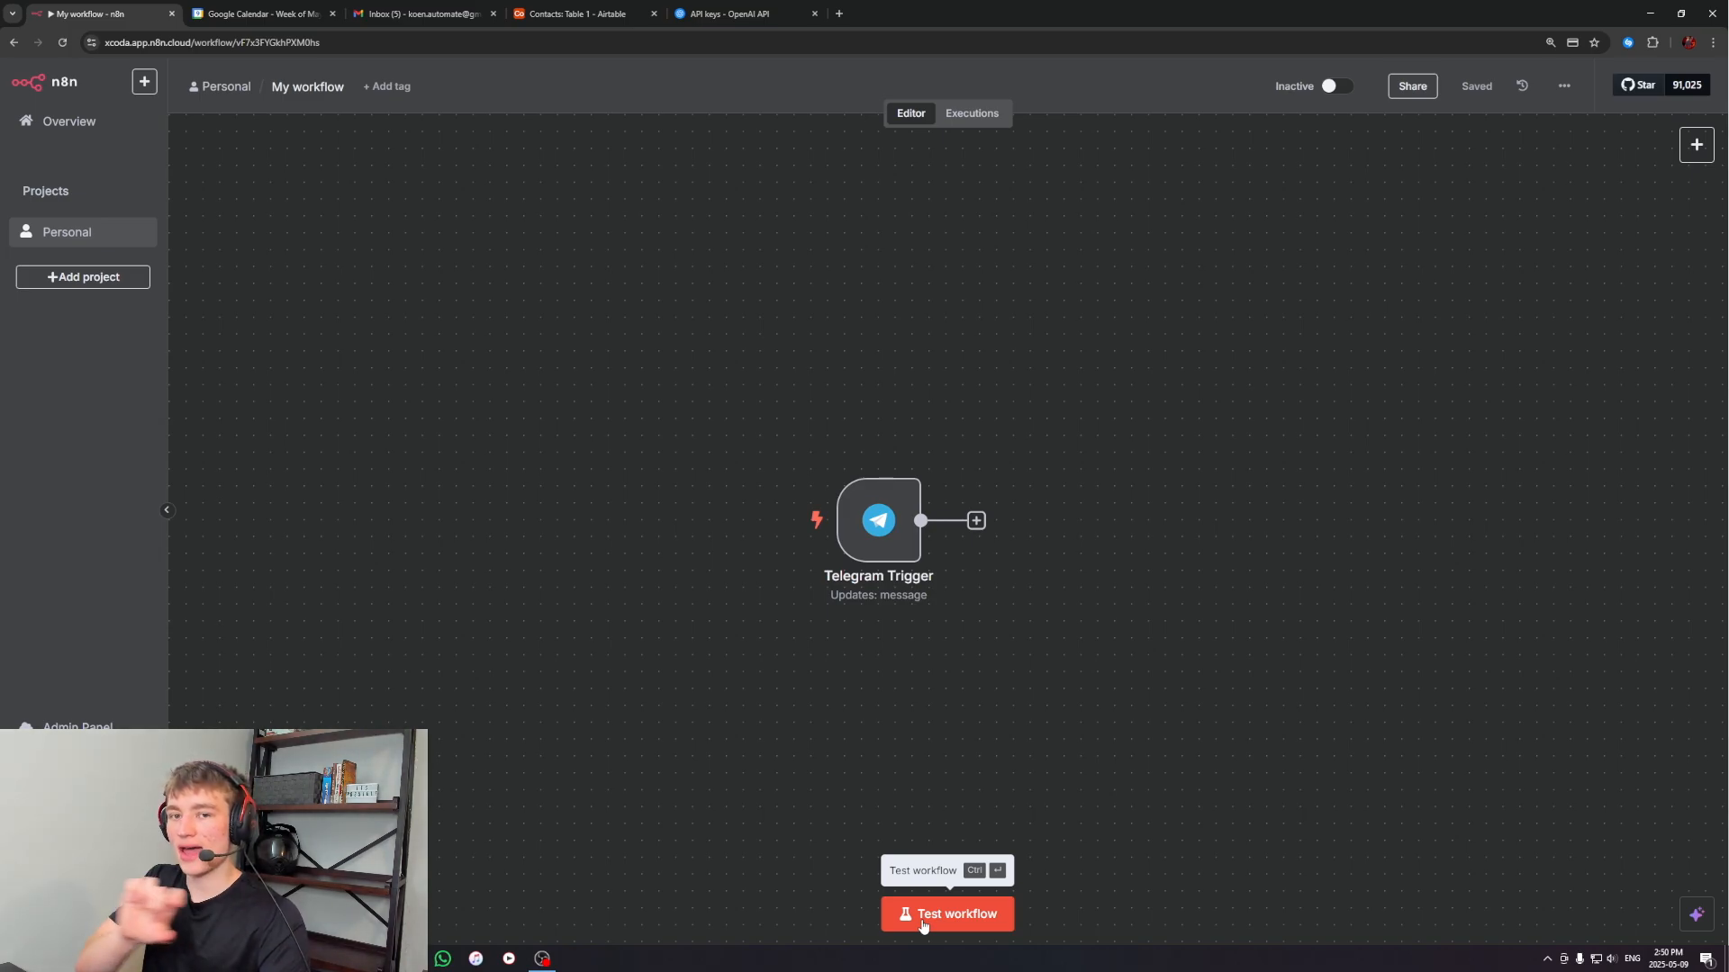
Test the workflow by sending the message "hi" to the n8n worker bot in Telegram, and return to the canvas
mouse_move(894, 547)
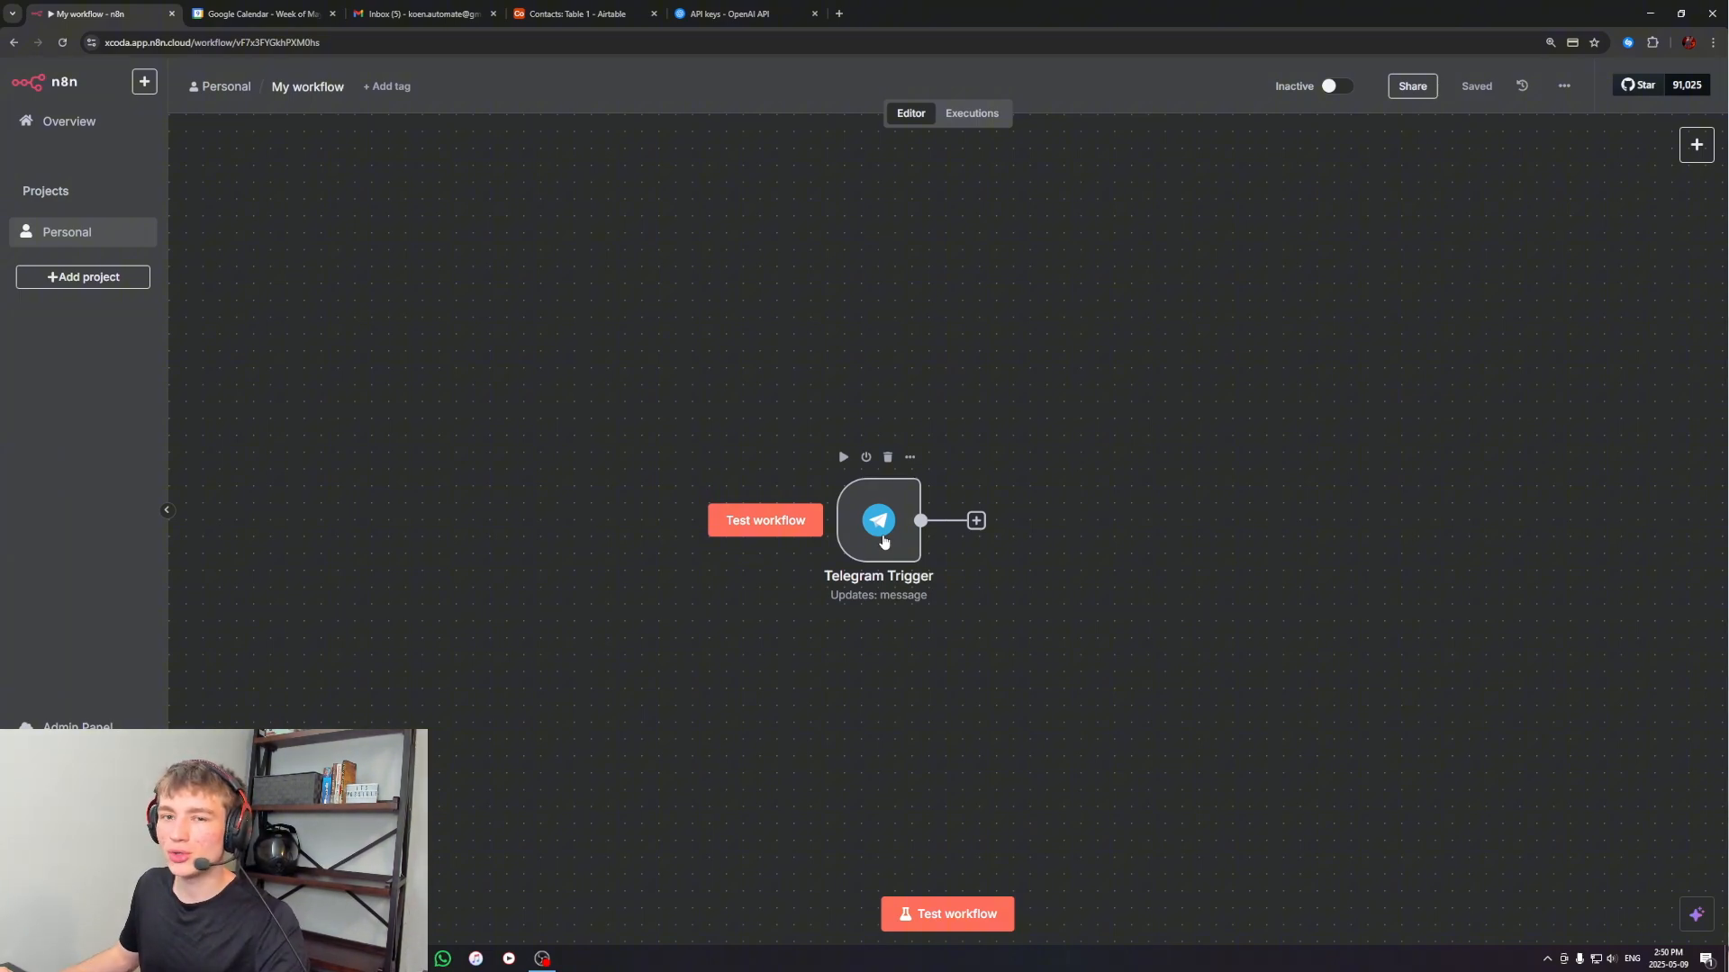
left_click(951, 915)
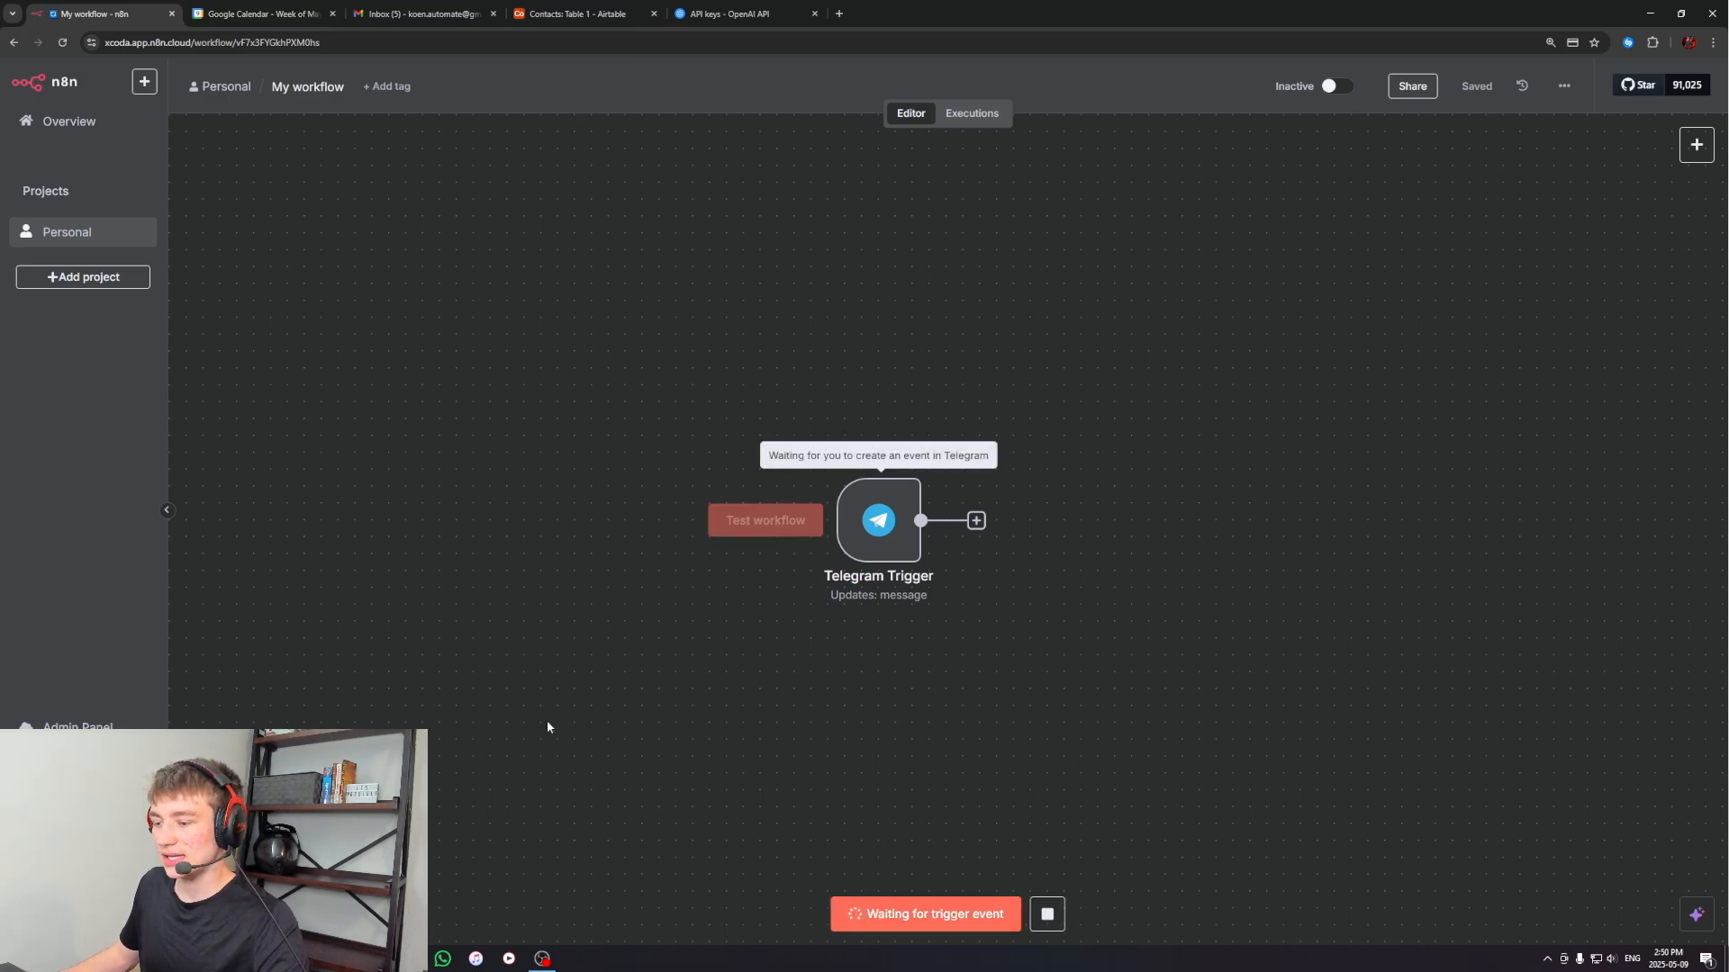
key("alt+Tab")
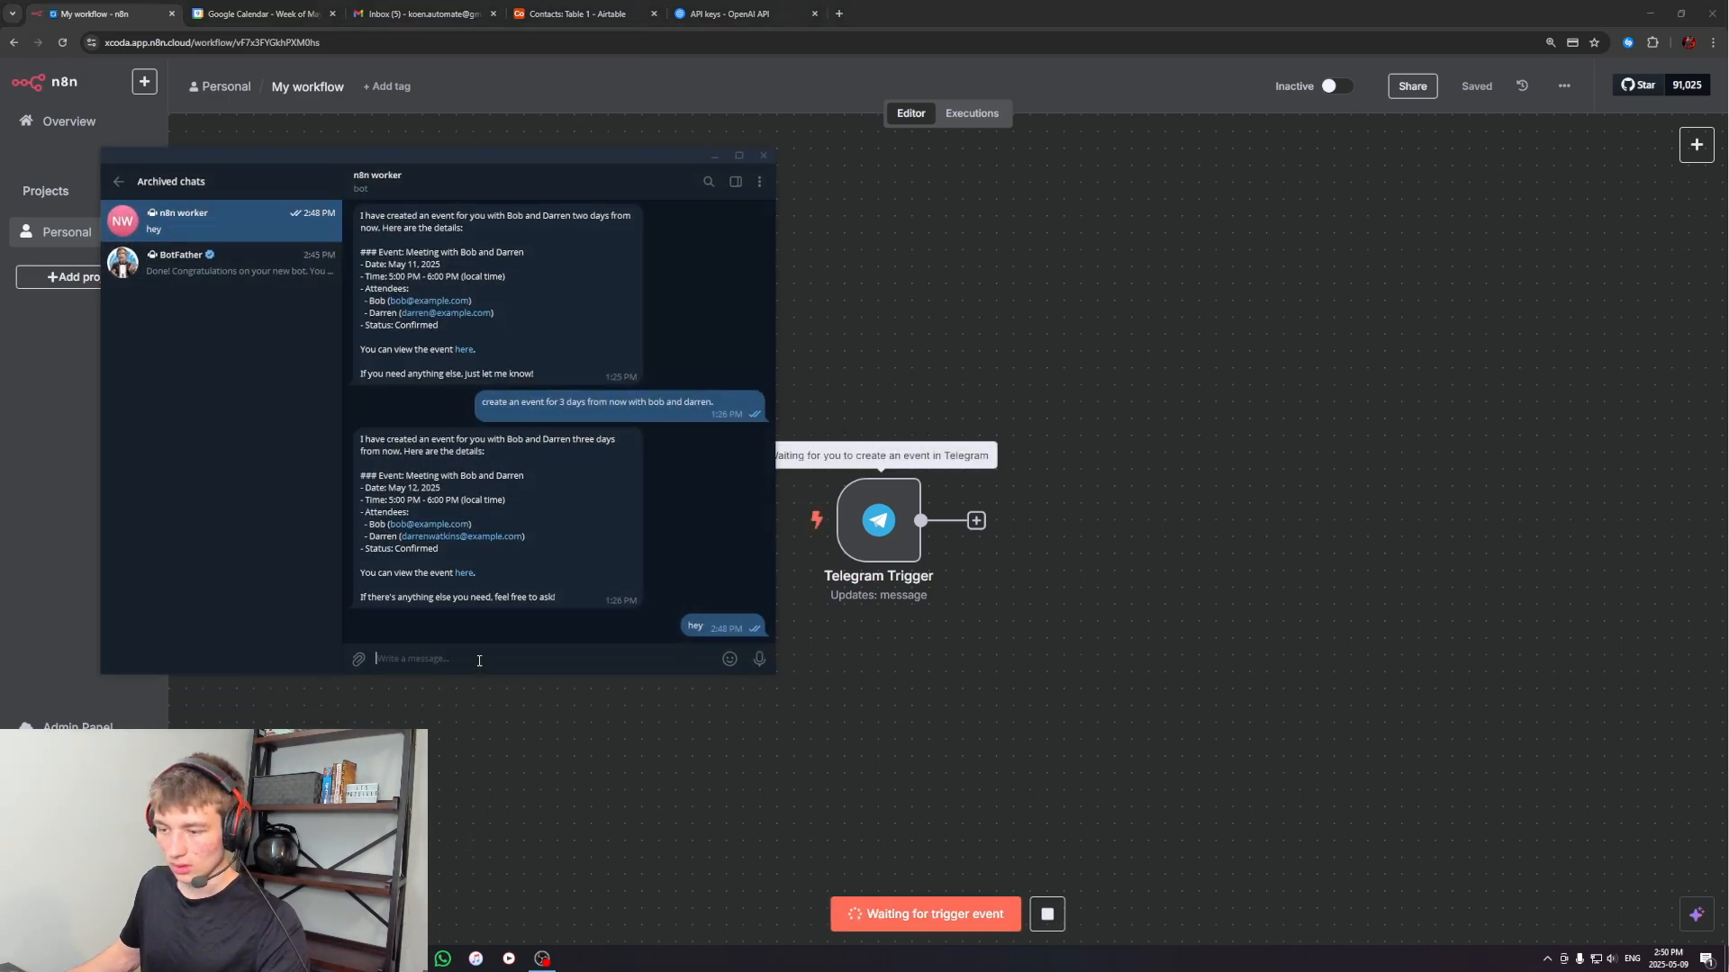
type("hey")
key("Return")
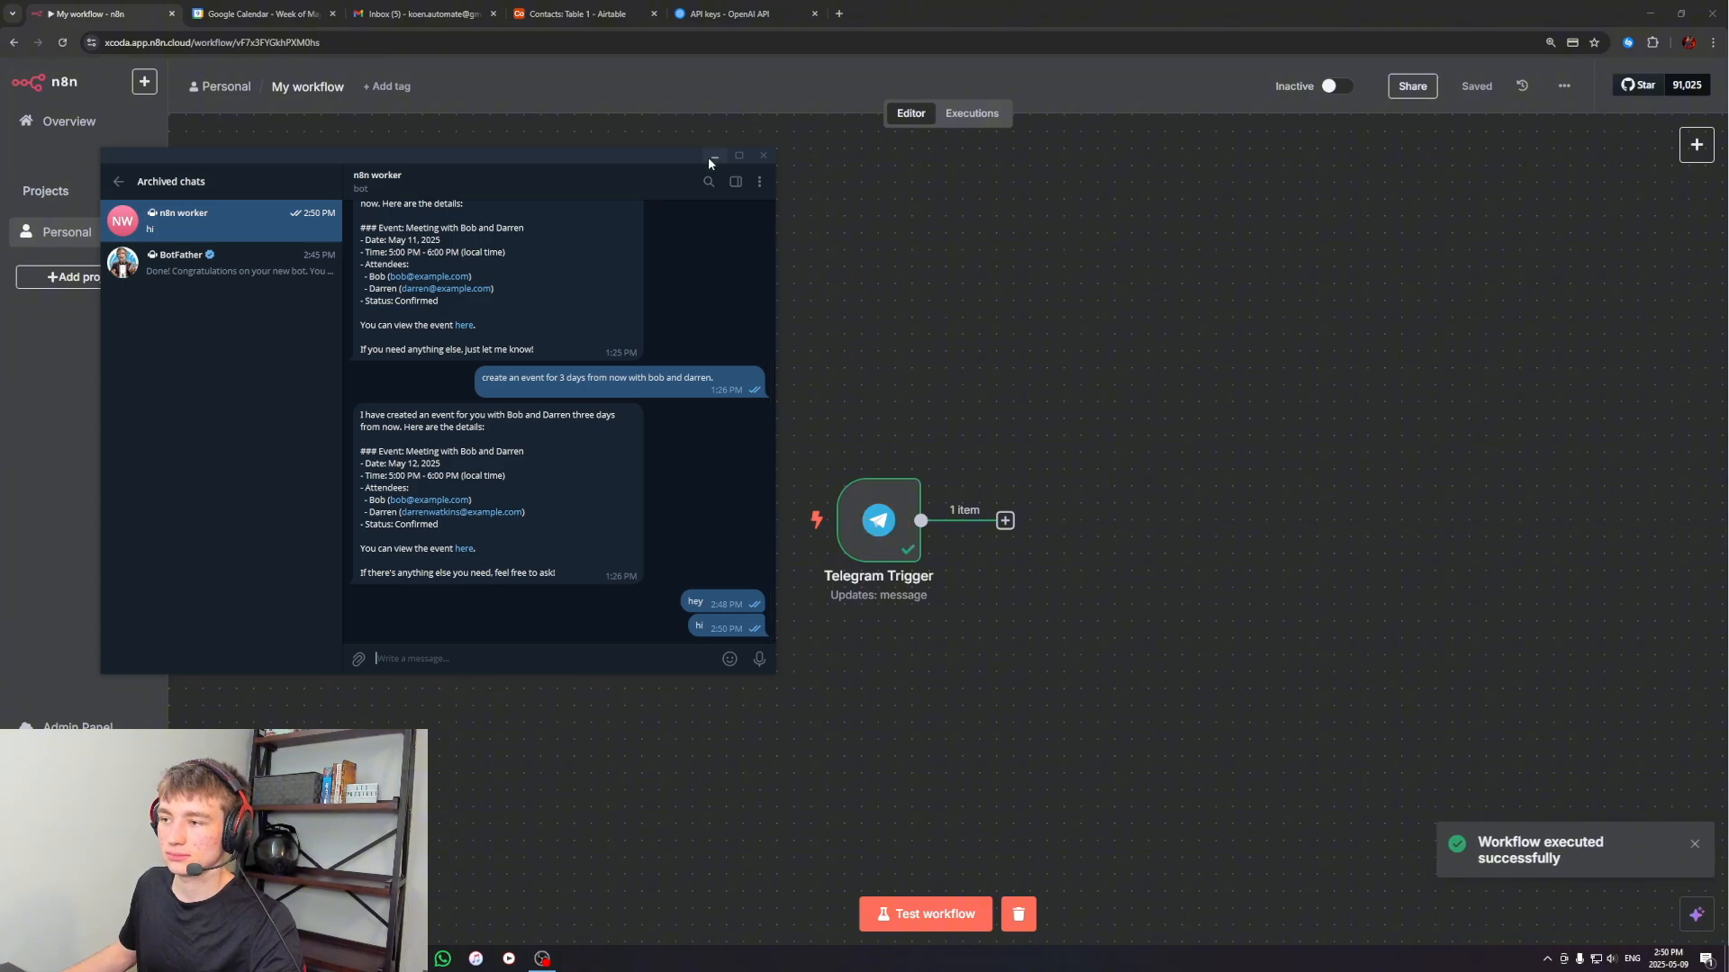
left_click(711, 157)
left_click_drag(675, 378, 1110, 727)
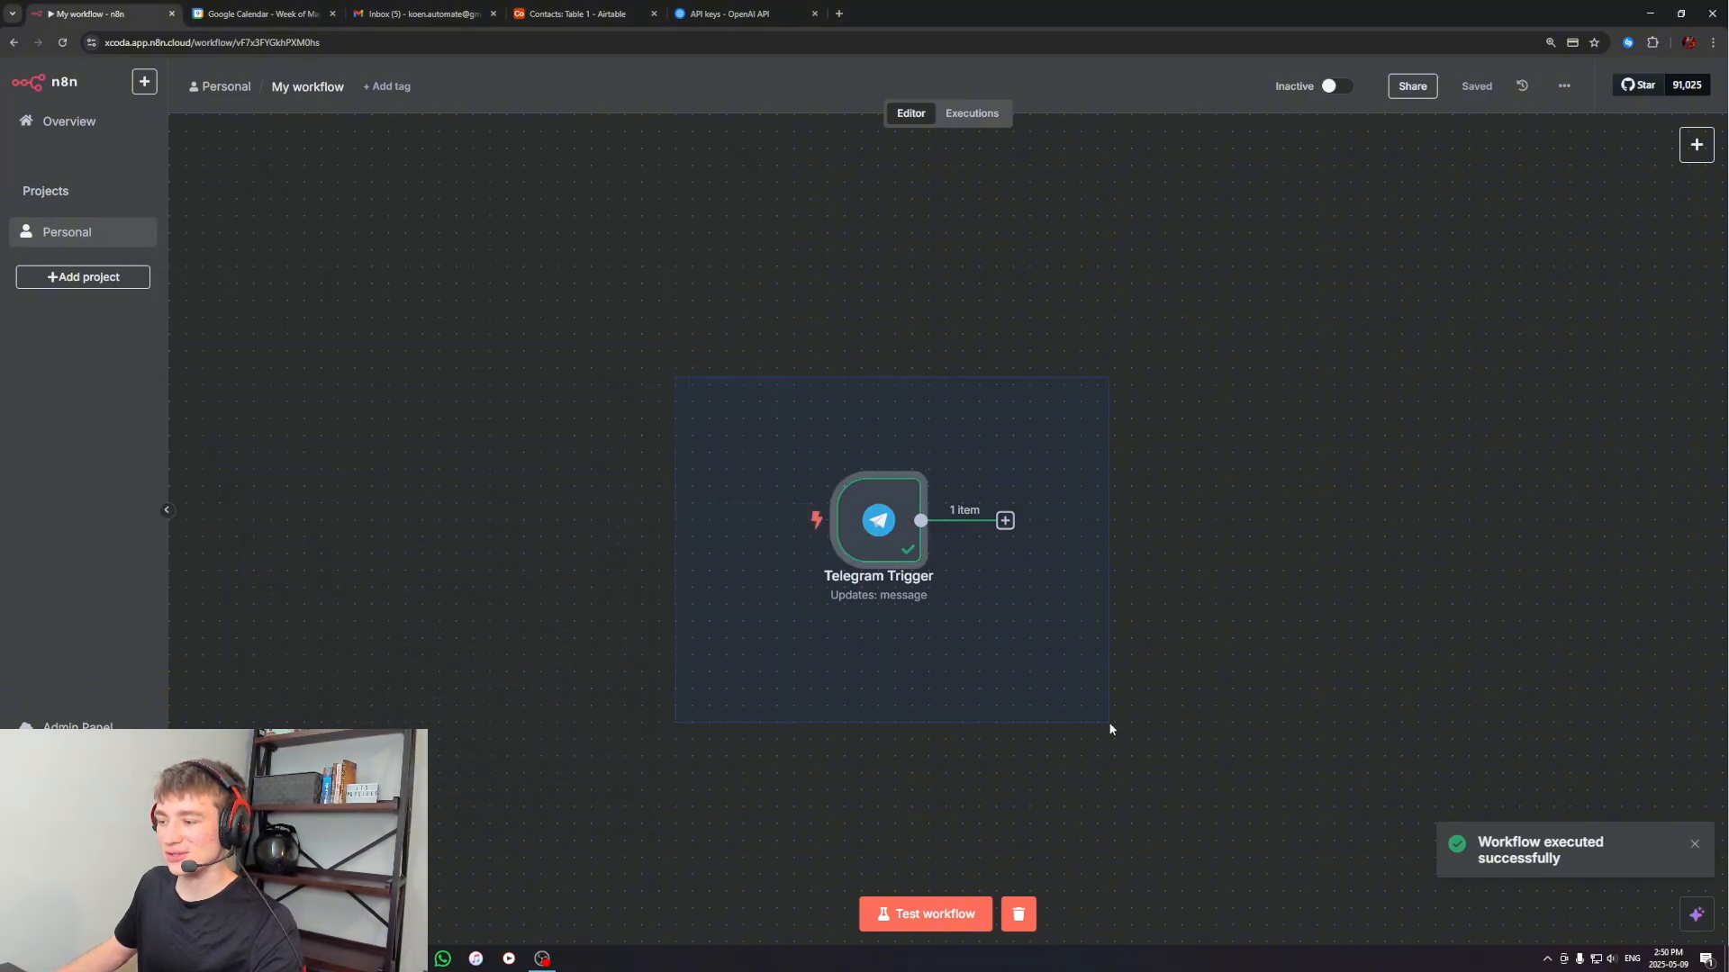
left_click(1110, 727)
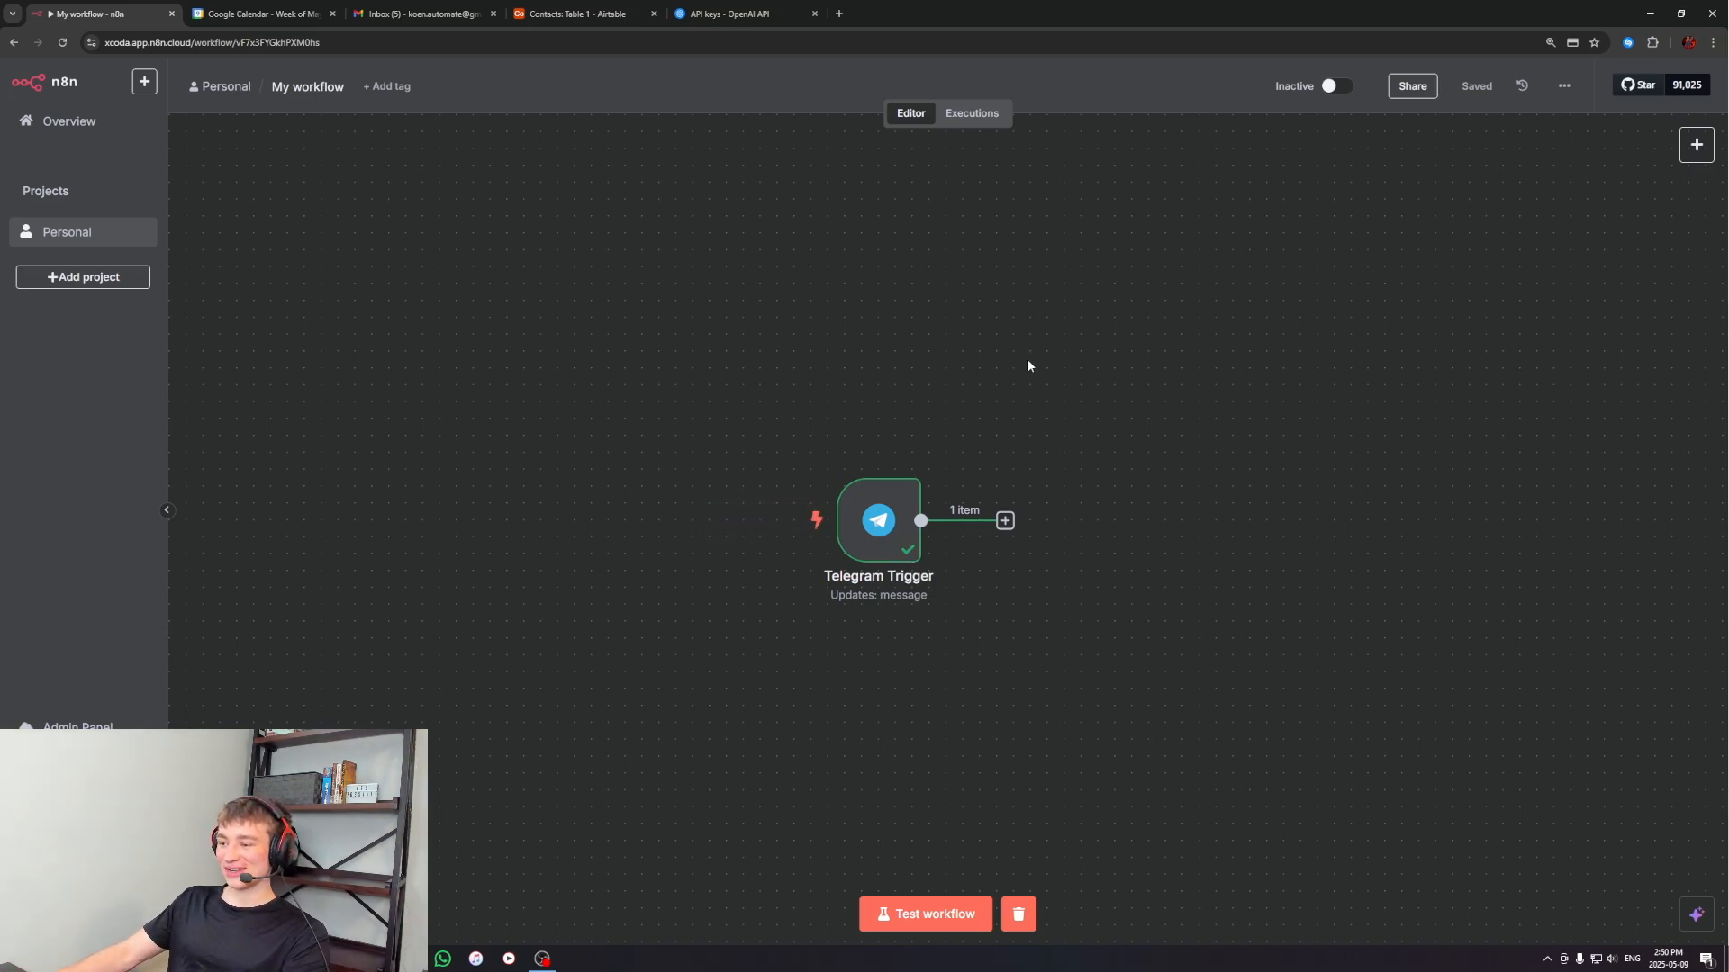
Add a Switch node after the Telegram Trigger and place it close beside the trigger on the canvas
mouse_move(1028, 359)
left_mouse_down()
mouse_move(1031, 439)
mouse_move(1034, 383)
left_mouse_up()
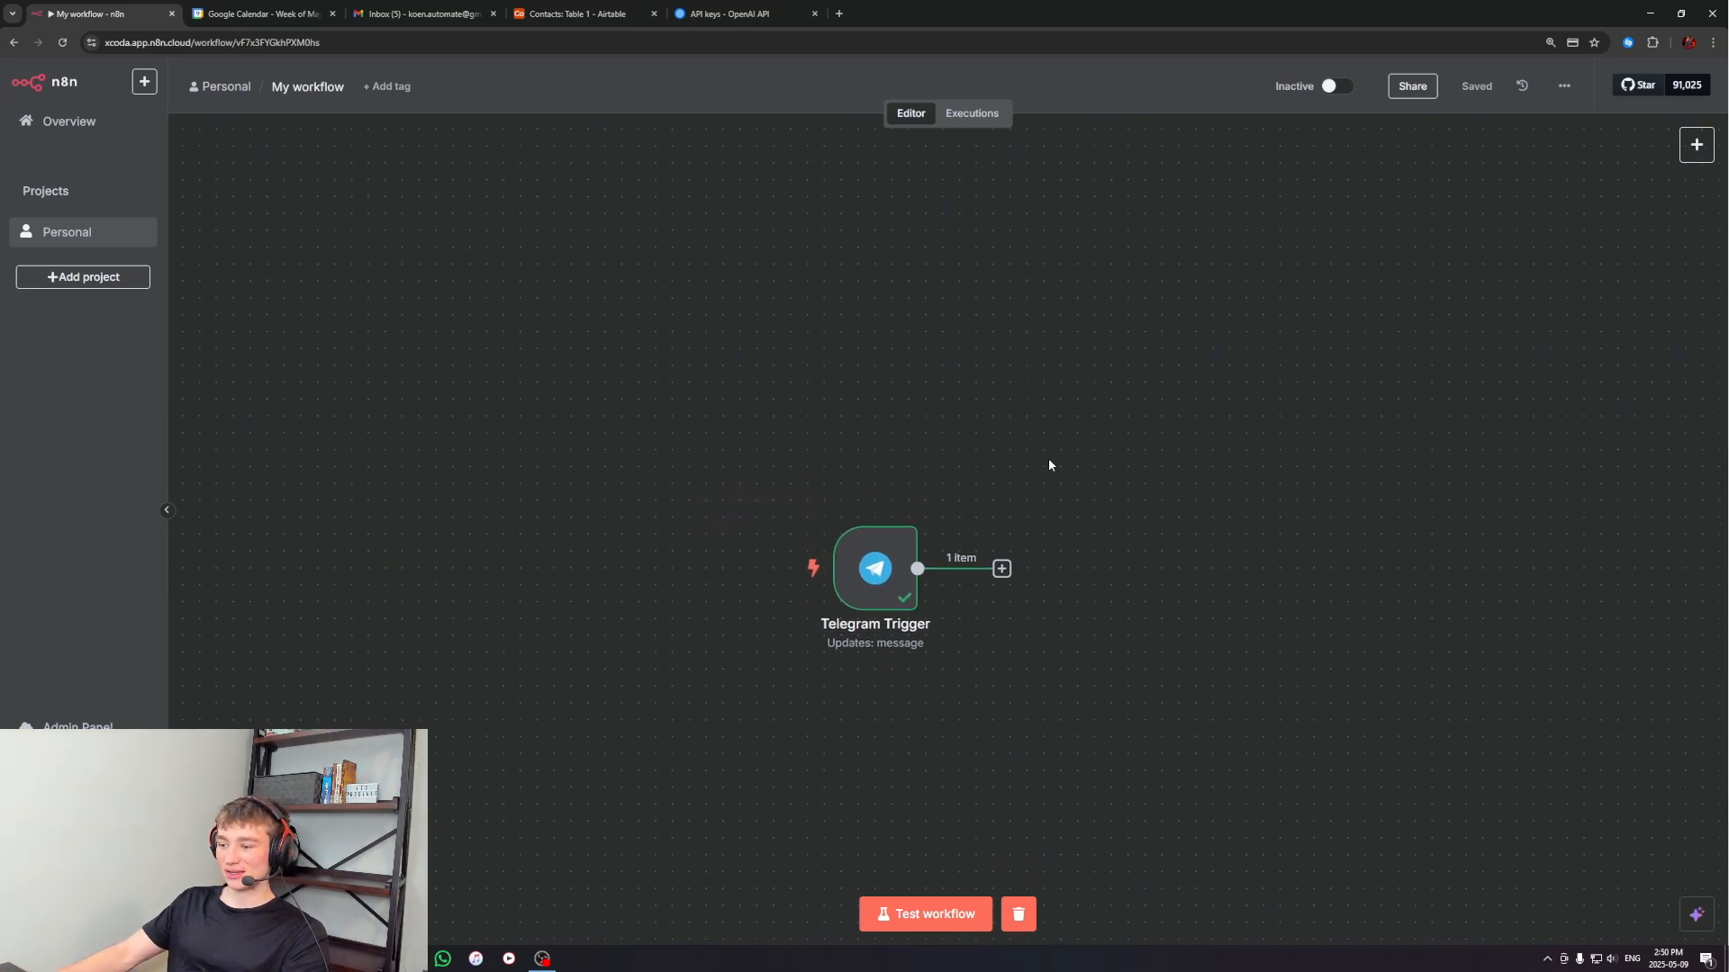
left_click_drag(1049, 465, 1038, 400)
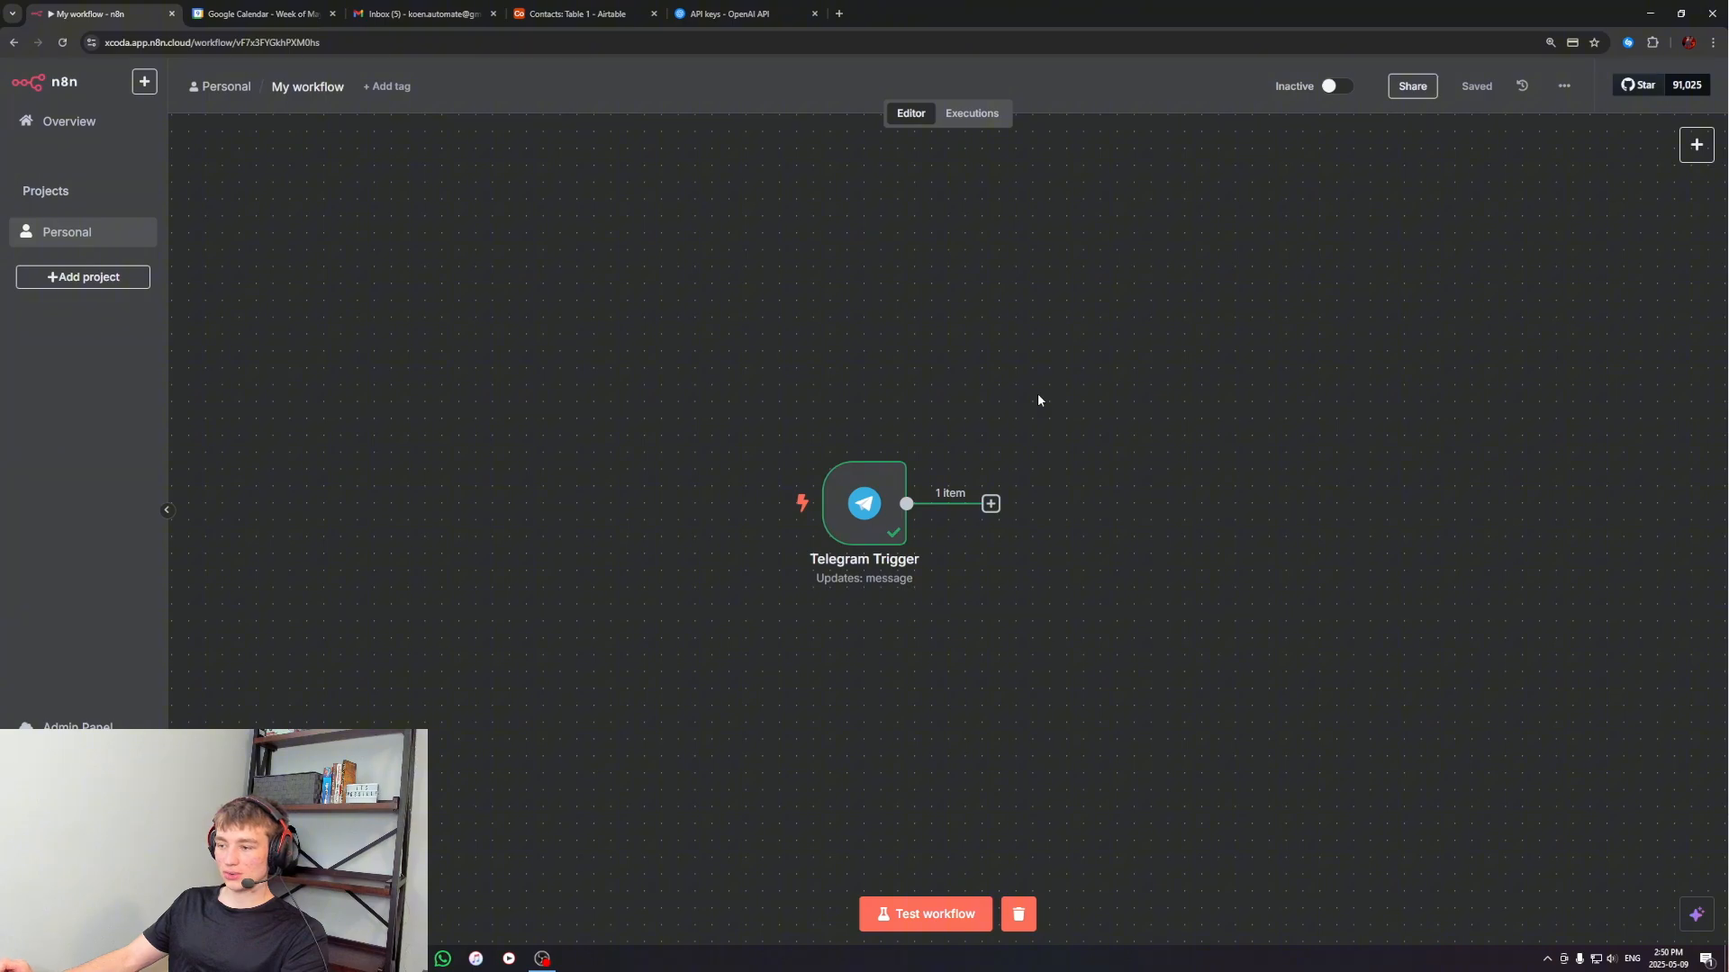
left_click(841, 502)
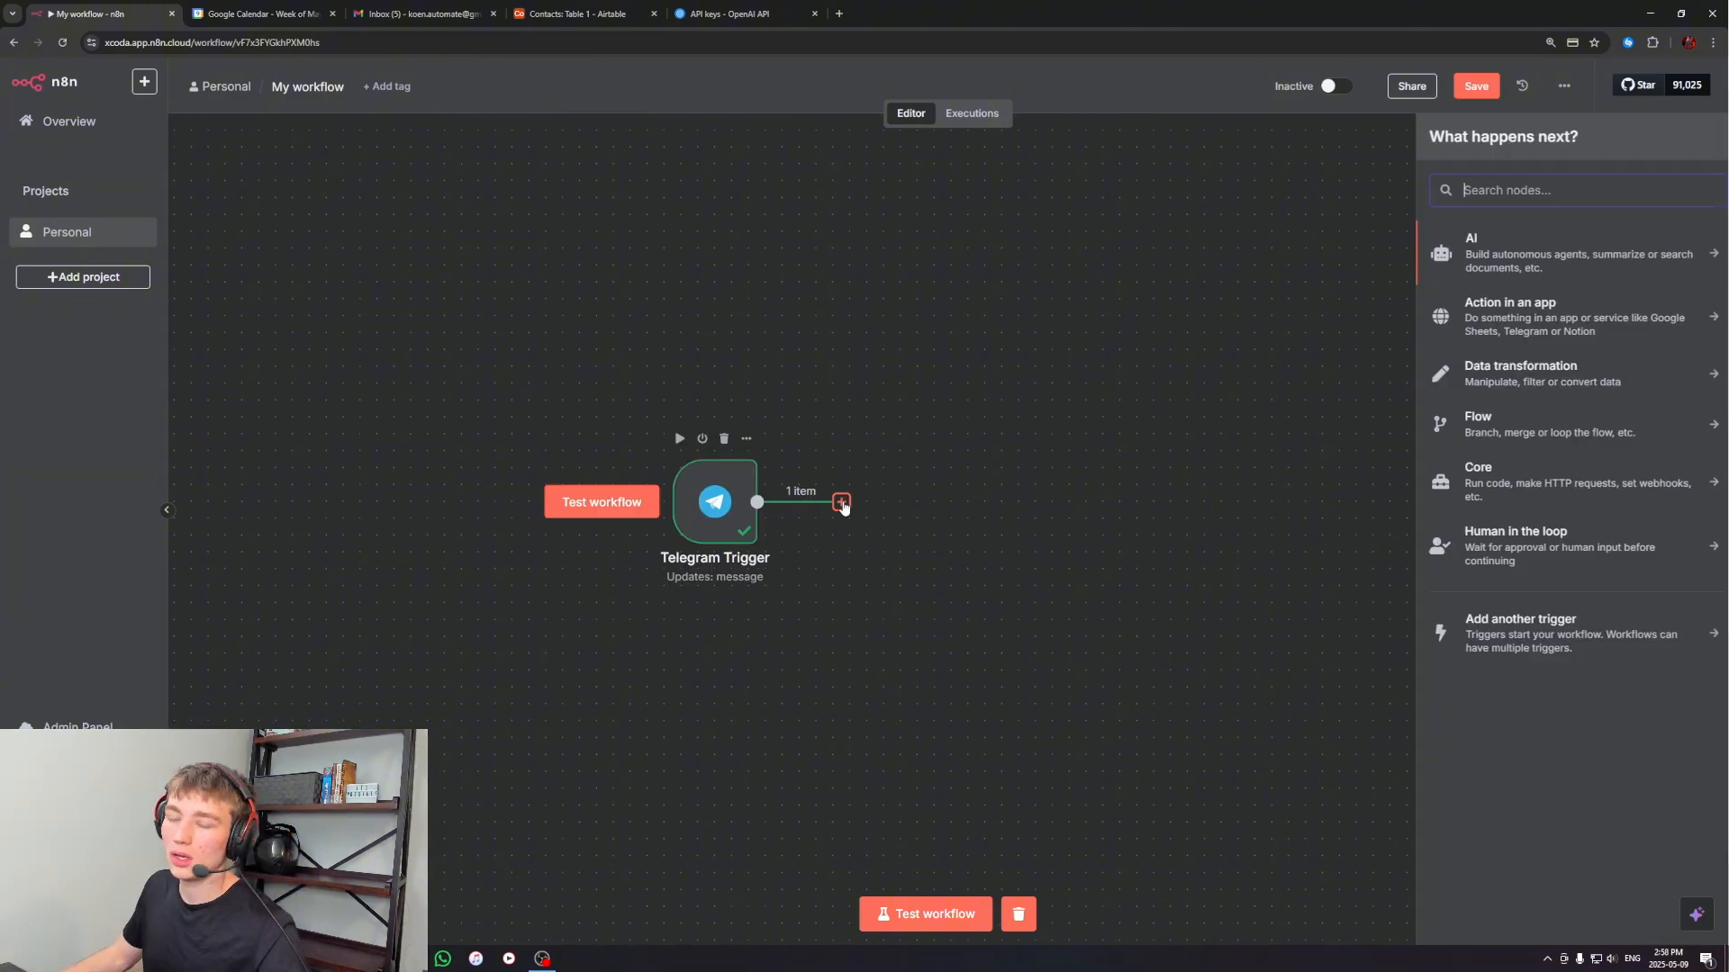
type("switch")
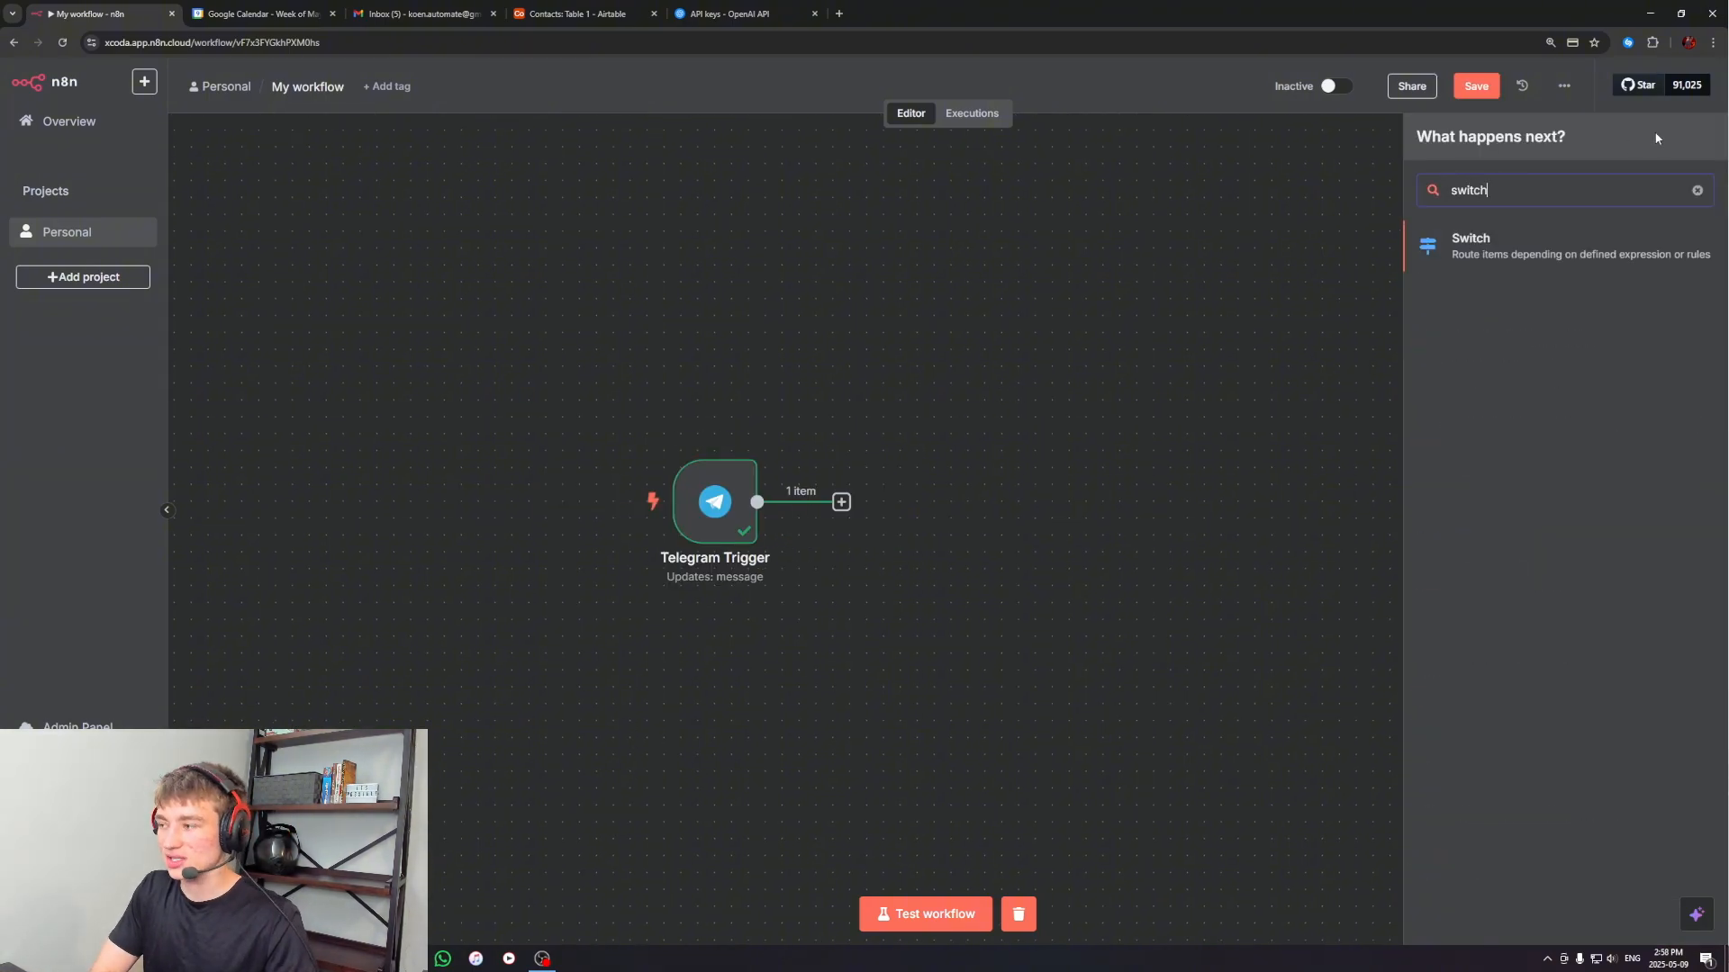
key("Return")
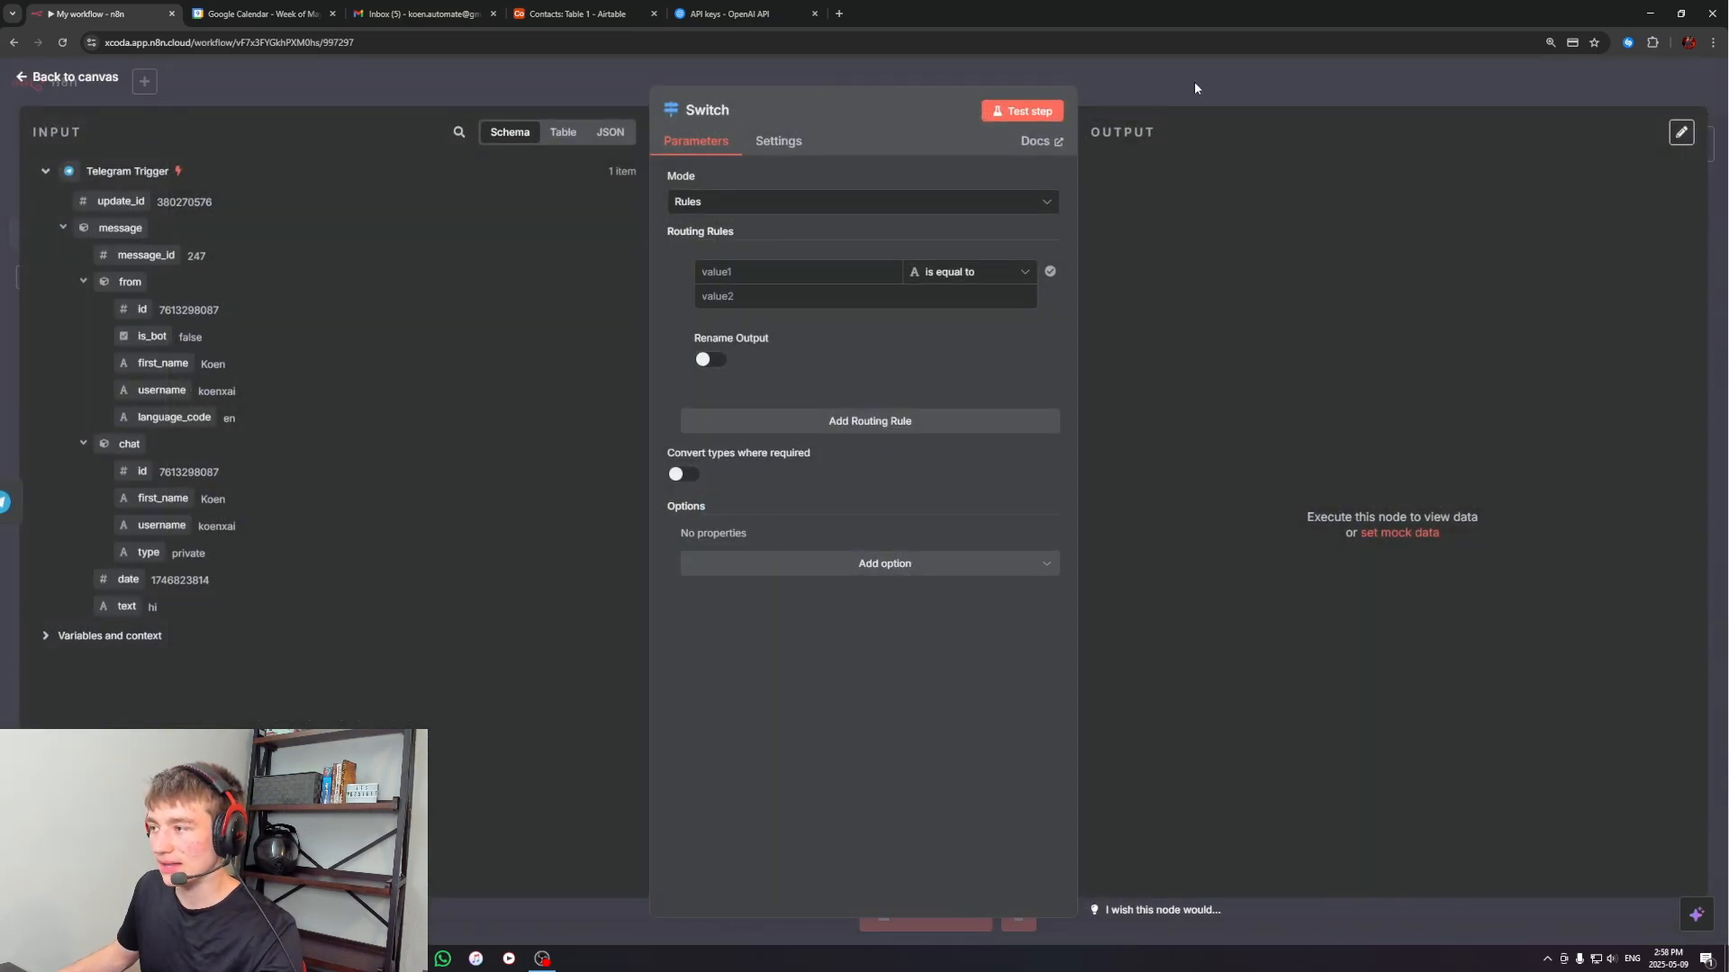
key("Escape")
left_click_drag(900, 476, 872, 501)
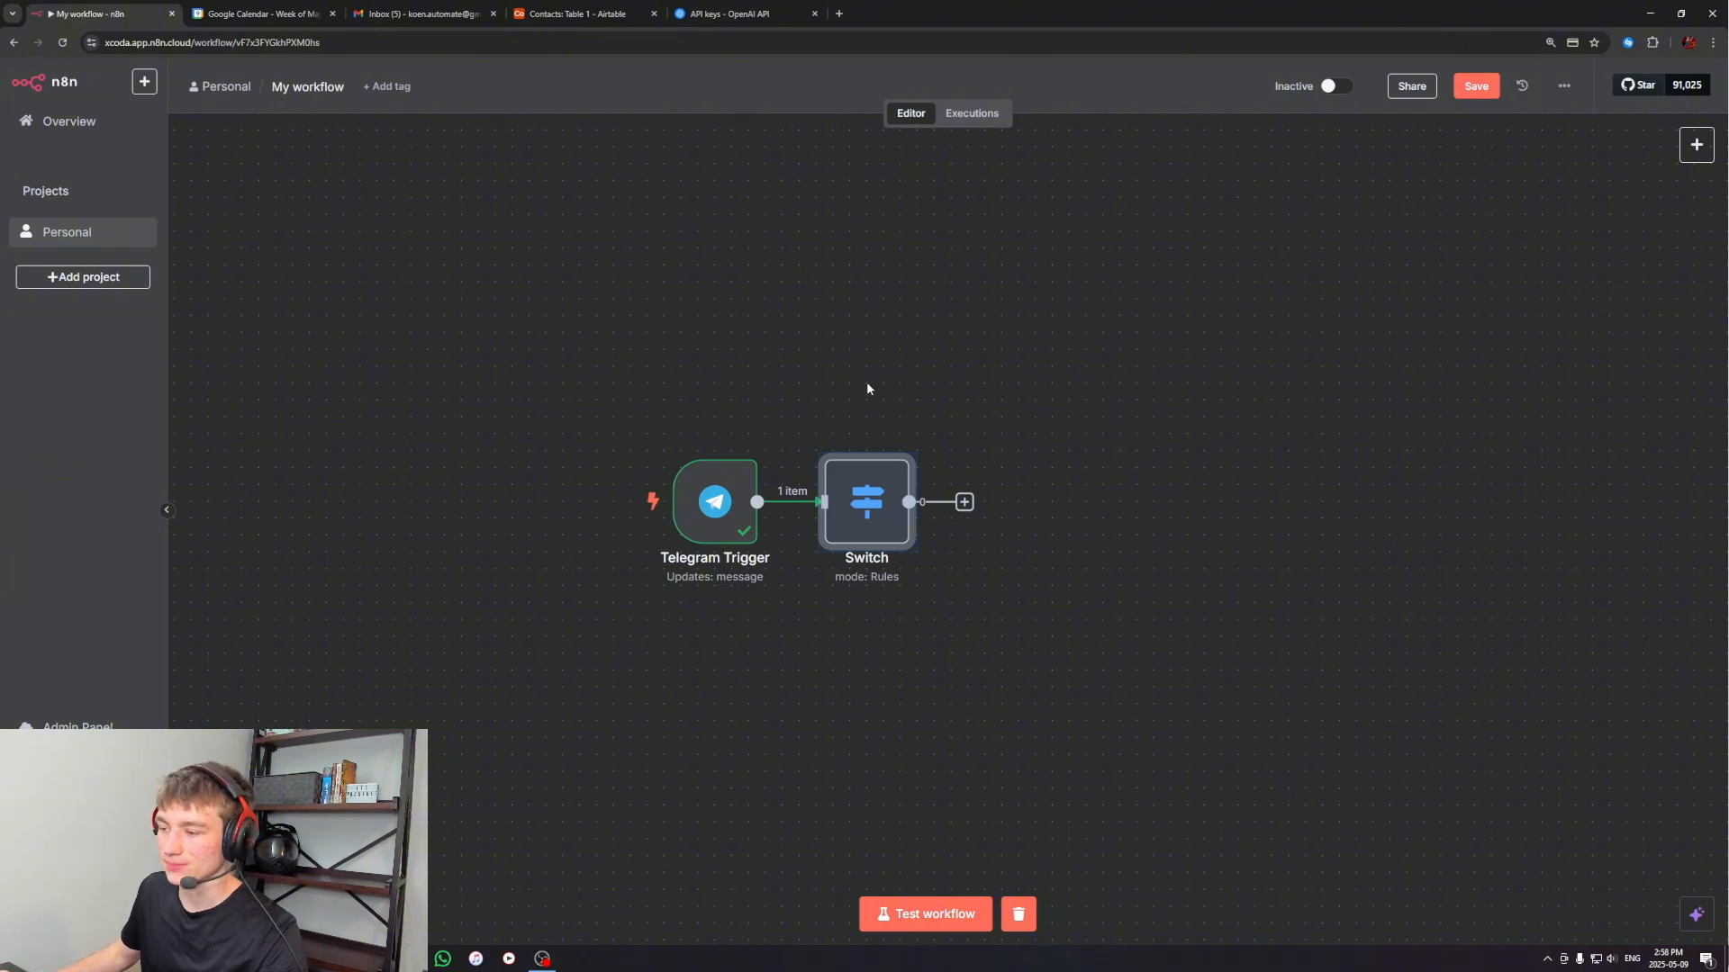
left_click(866, 382)
Set the Switch node's first routing rule to string exists on {{ $json.message.text }}, with its output renamed text
double_click(870, 498)
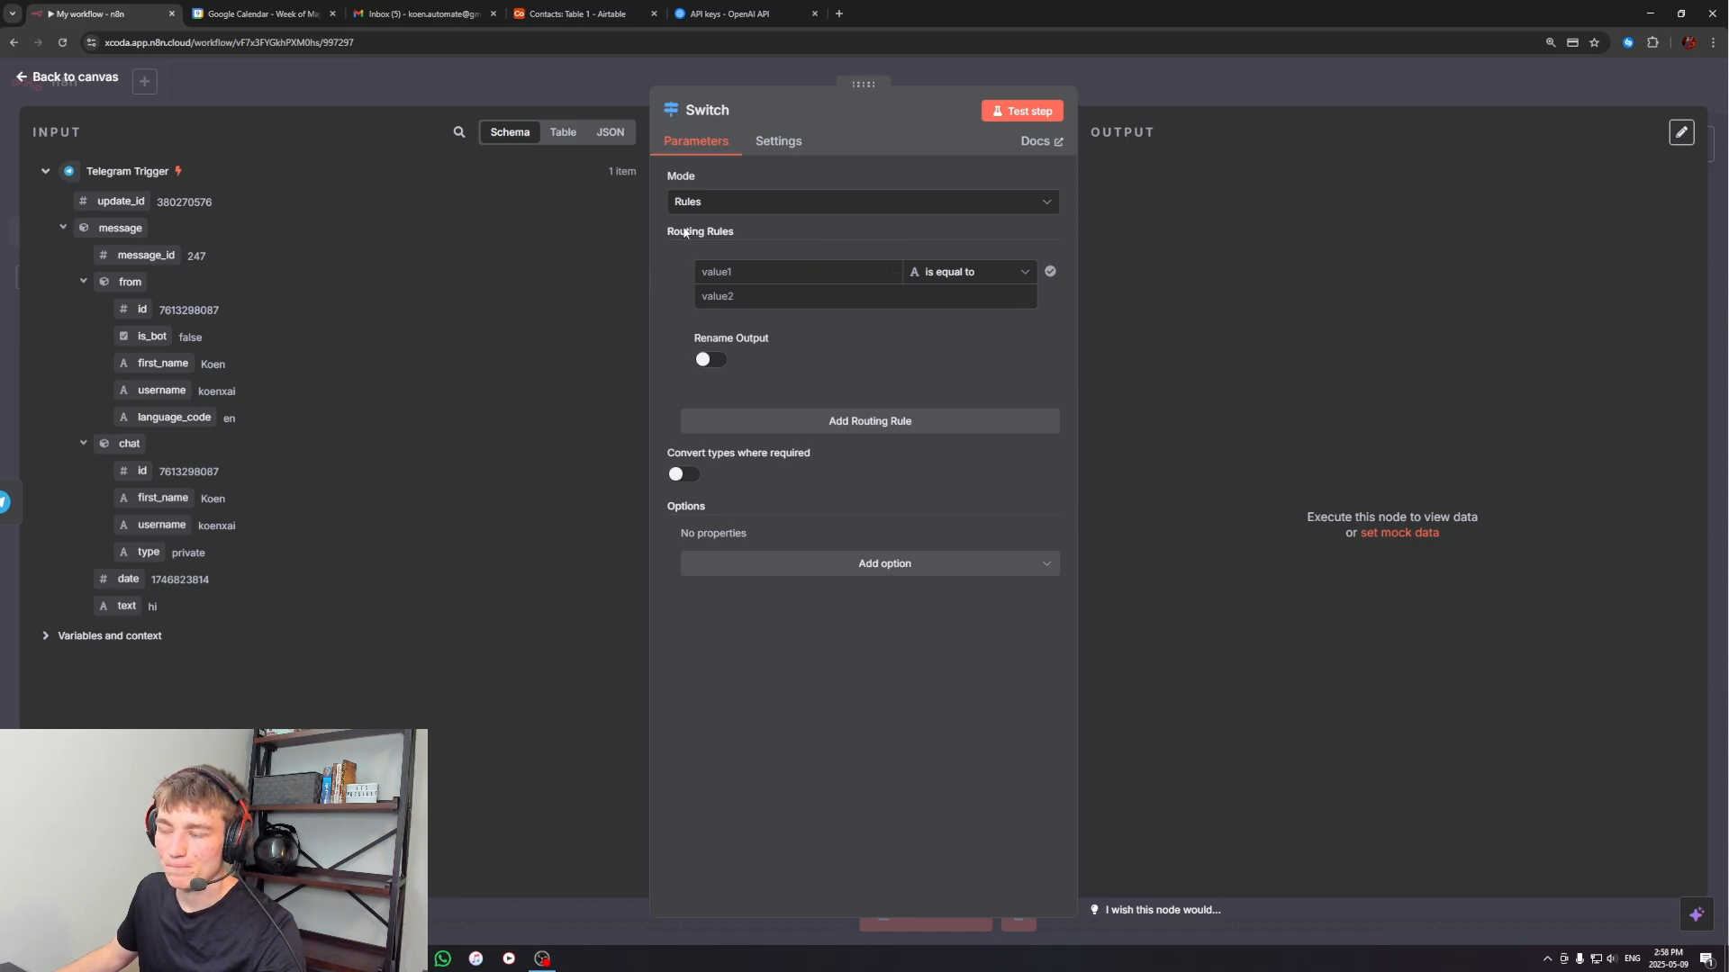
left_click(710, 359)
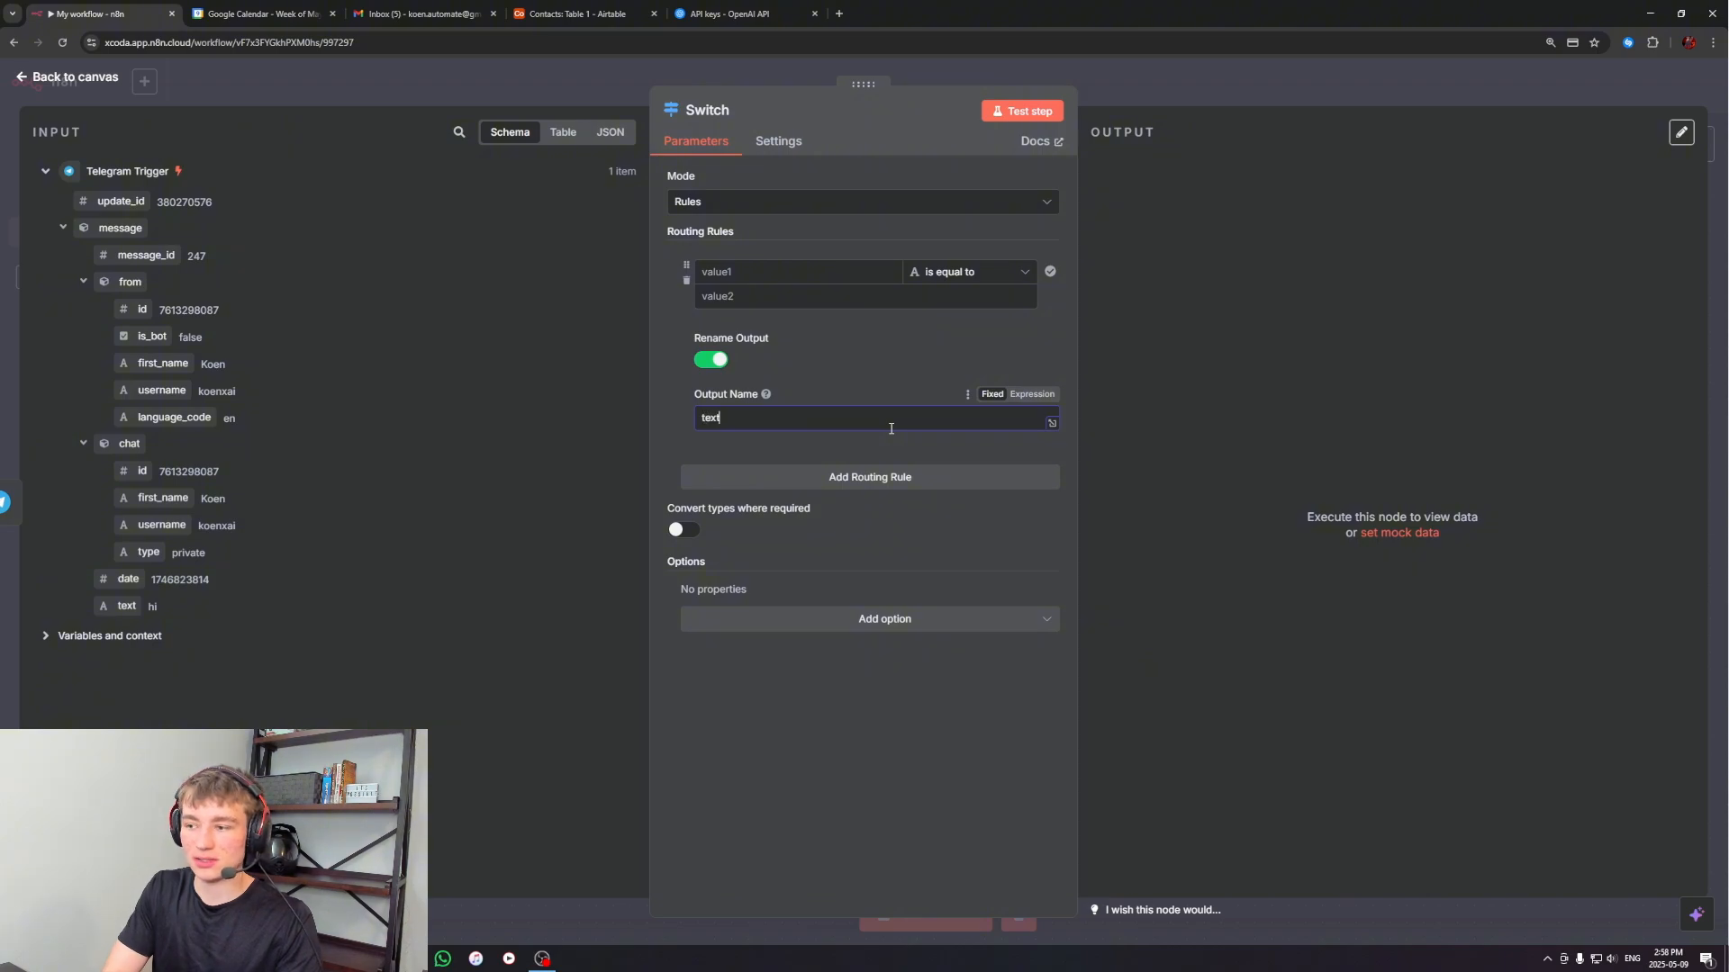
left_click(961, 274)
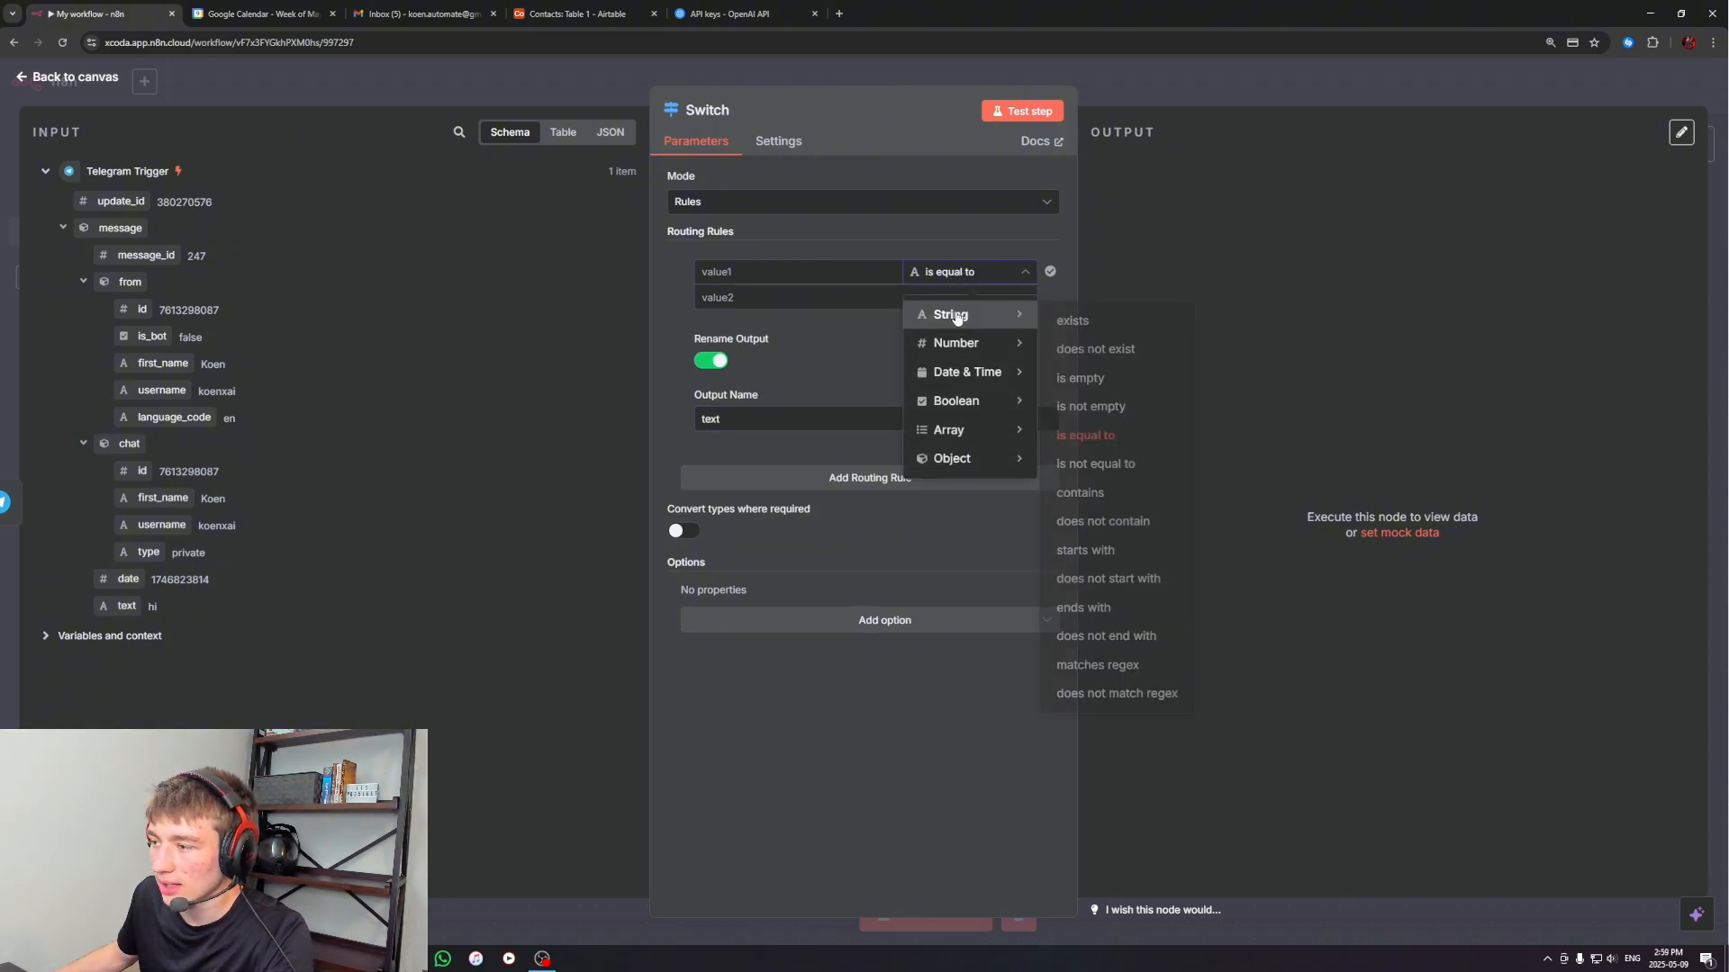
left_click(1079, 326)
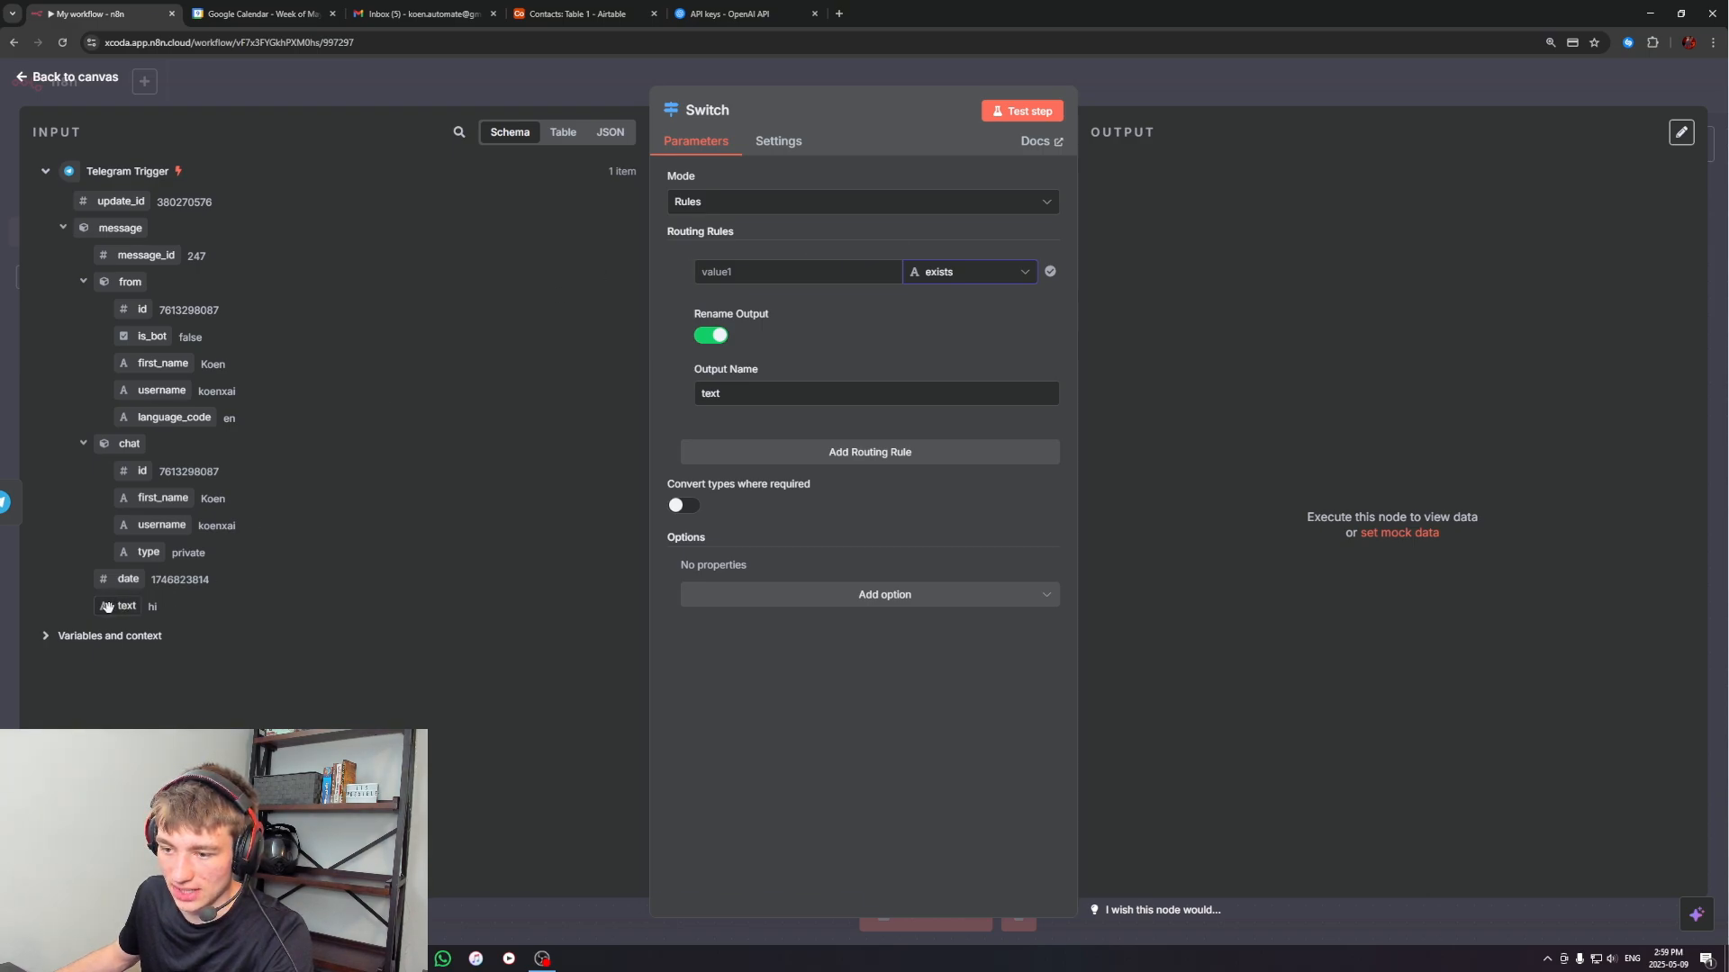
left_click_drag(107, 607, 740, 280)
left_click(765, 259)
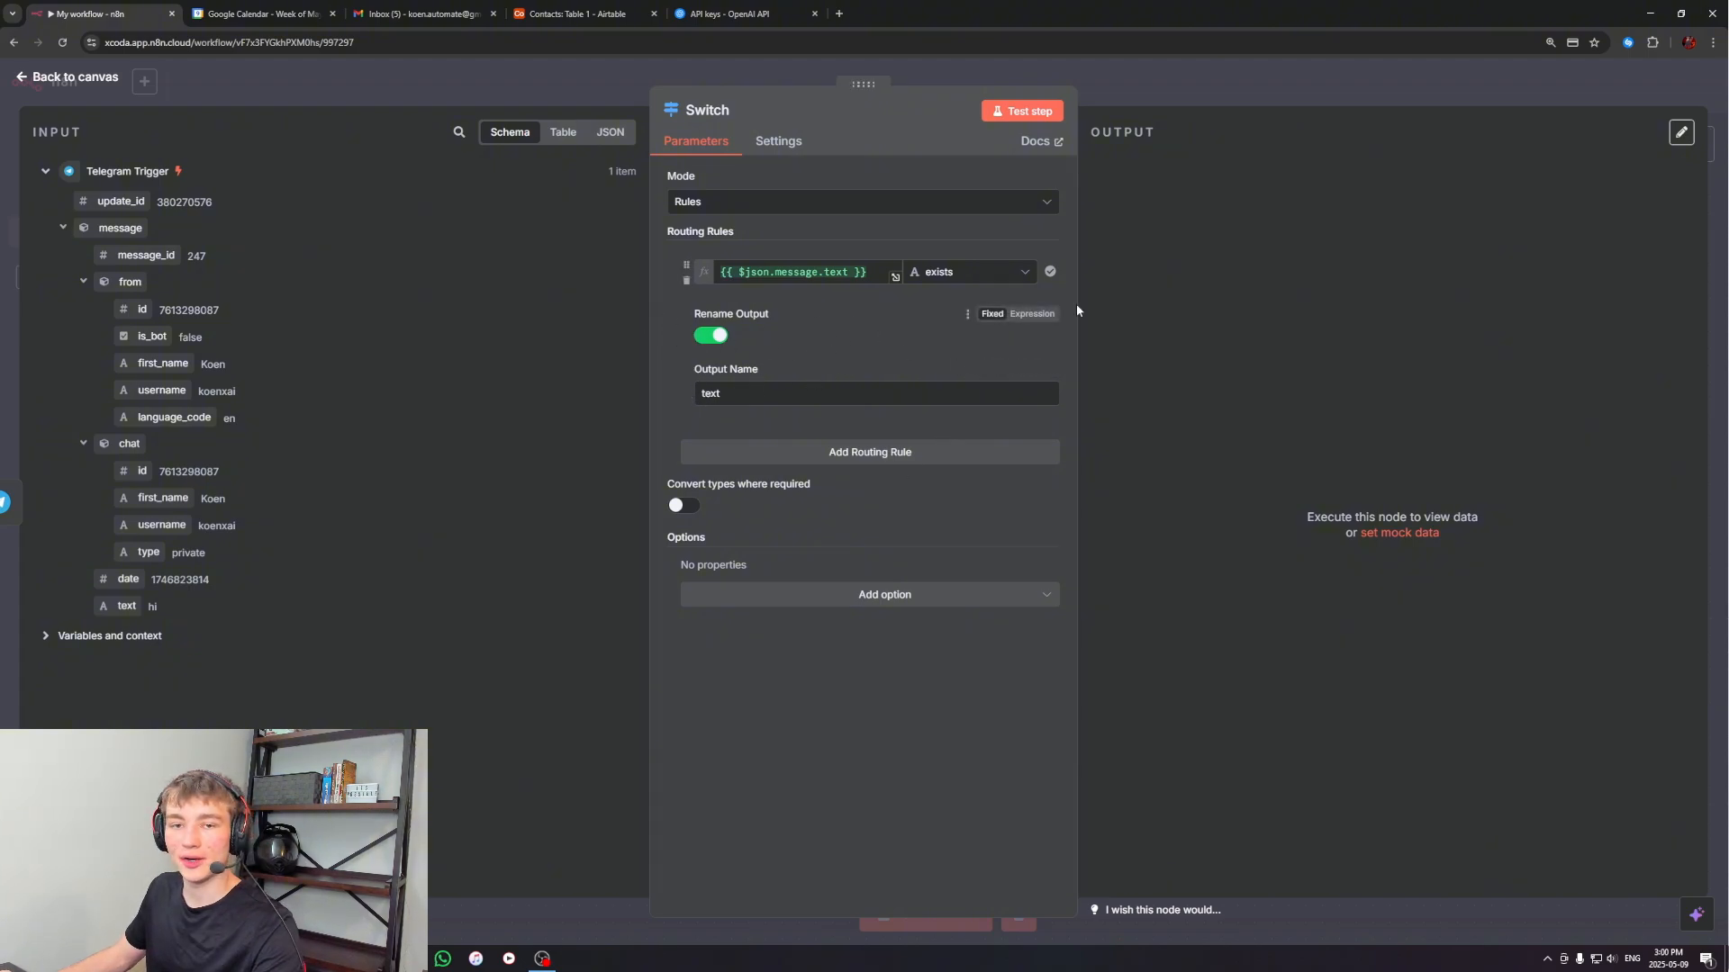
Add a second routing rule with the string exists condition and its output renamed voice, and return to the canvas
left_click(872, 452)
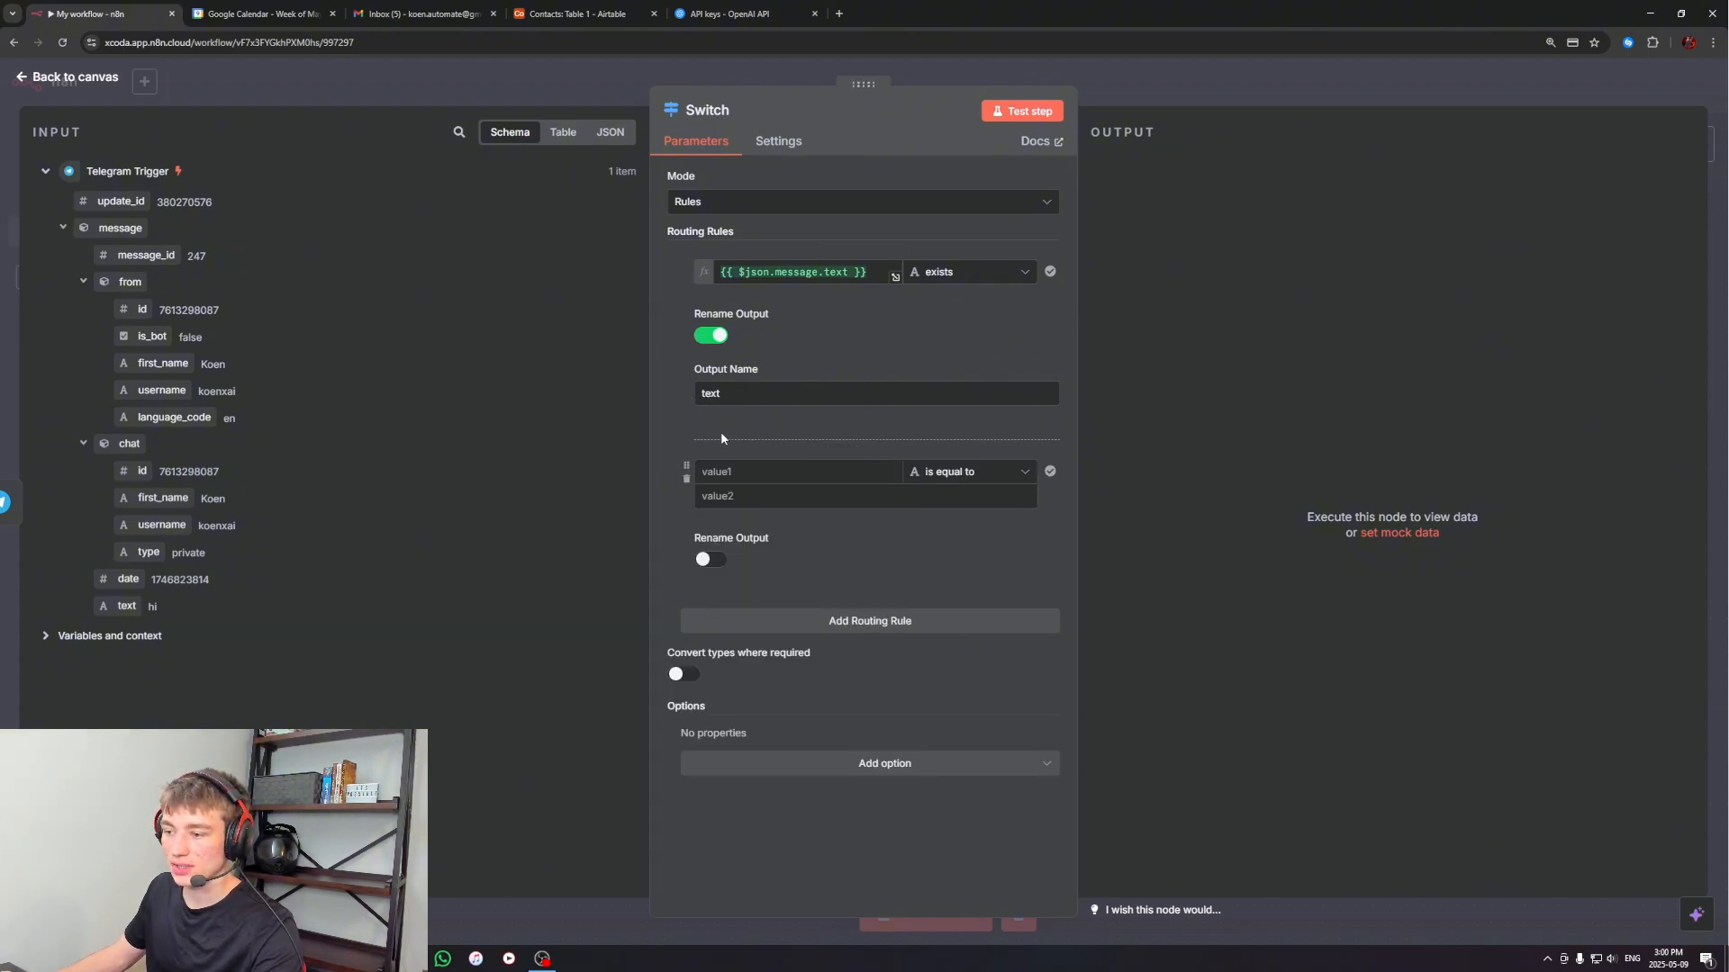
left_click(708, 560)
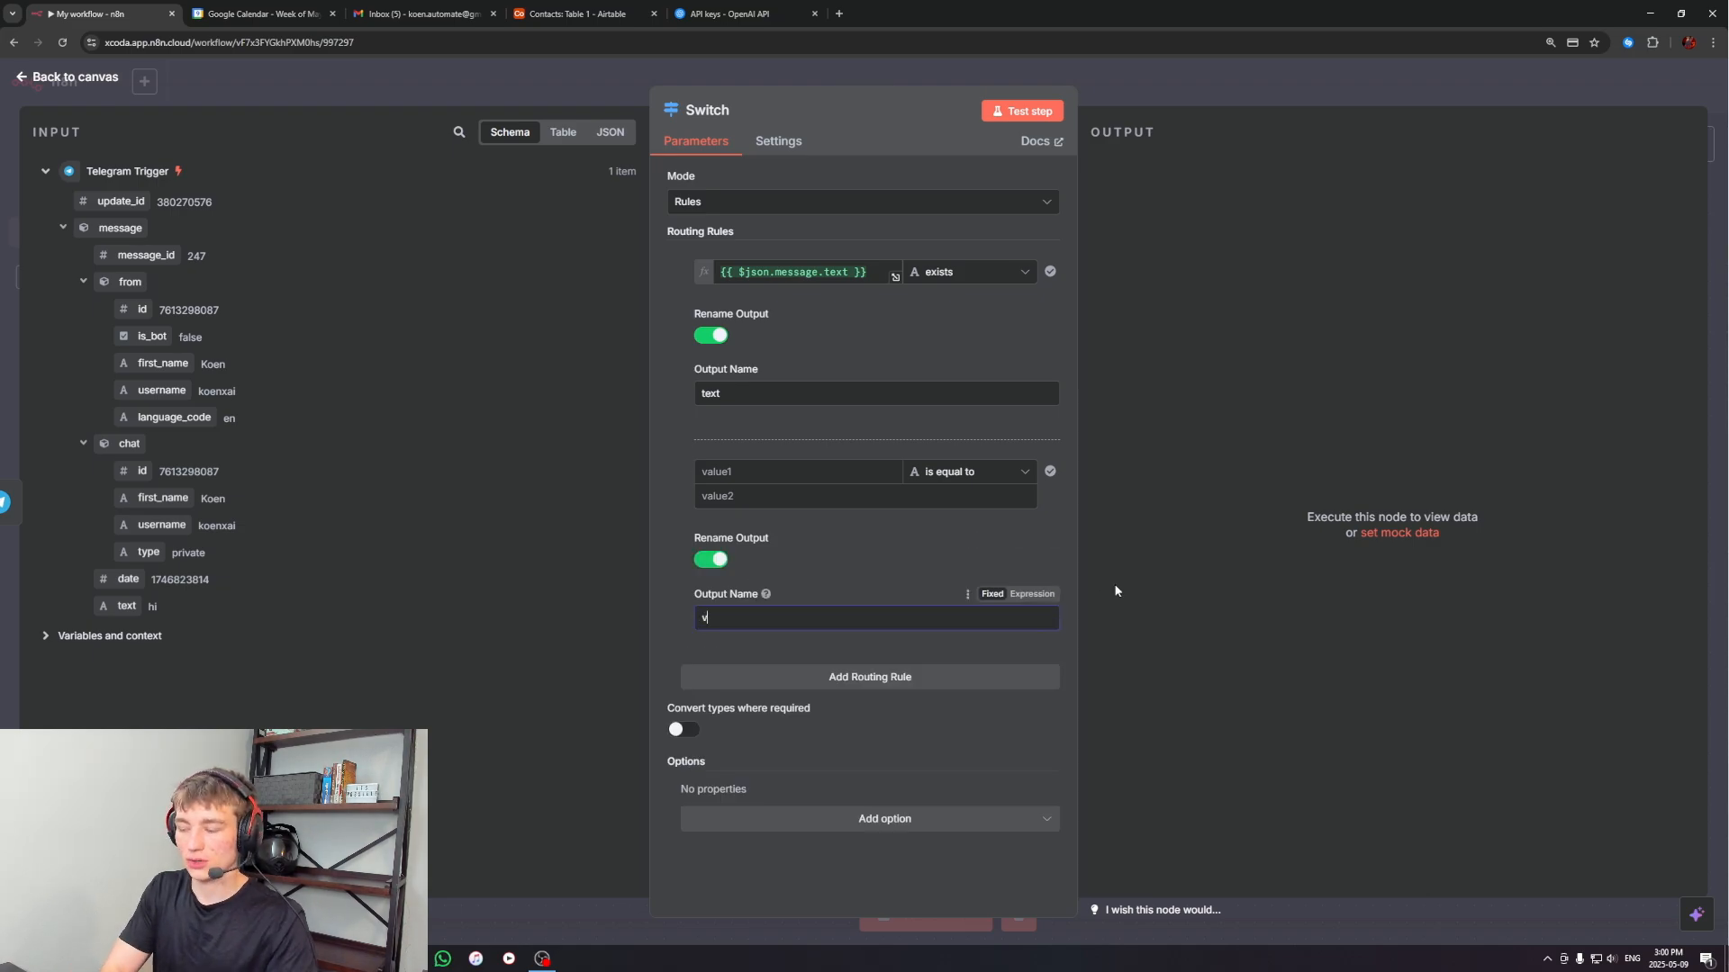
left_click(965, 472)
mouse_move(966, 514)
left_click(1074, 520)
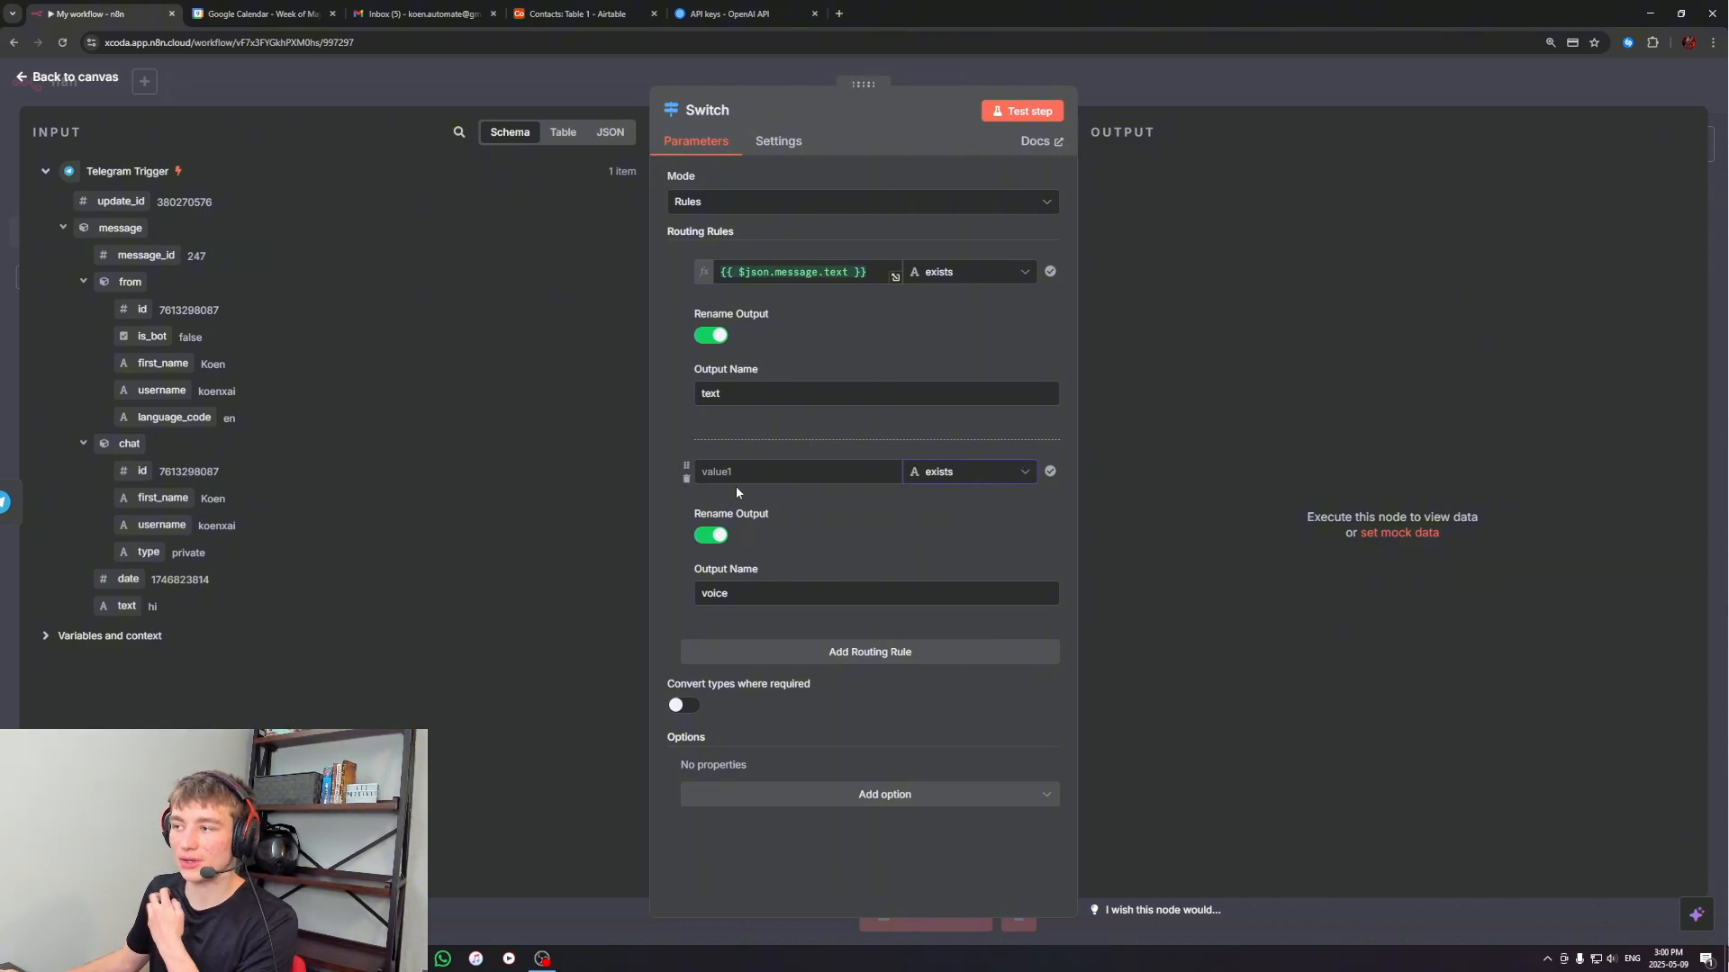
left_click(1241, 78)
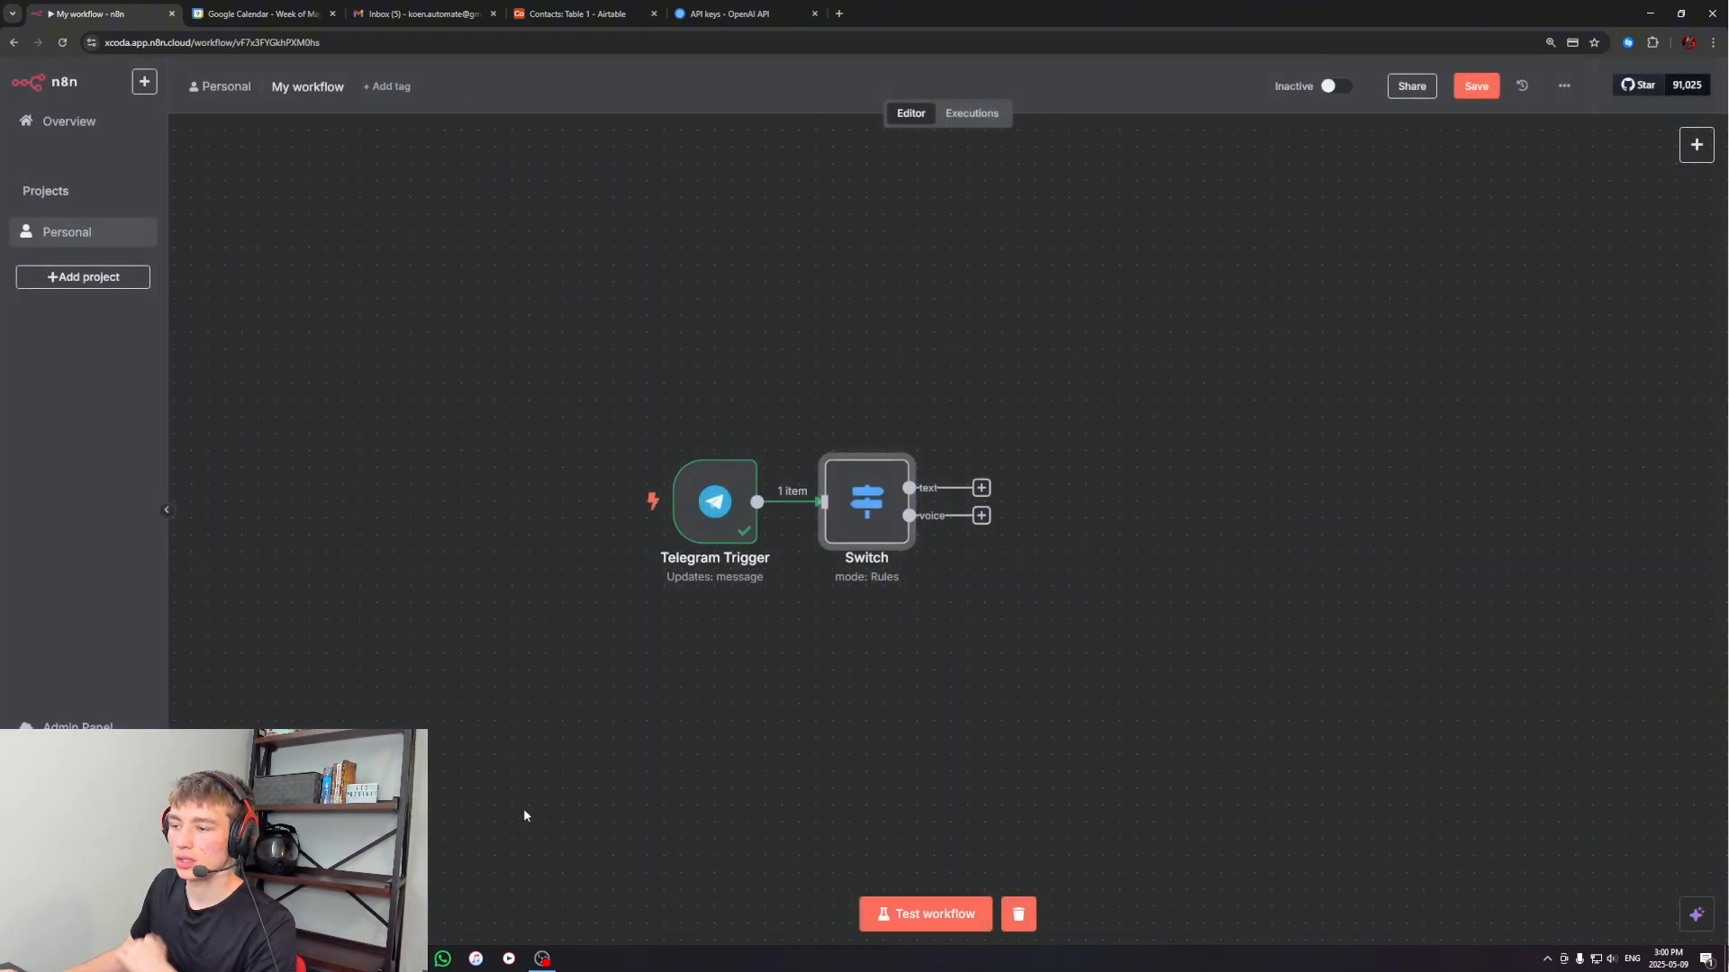
Send a short voice message to the n8n worker bot in Telegram, and test the workflow in n8n
left_click(409, 959)
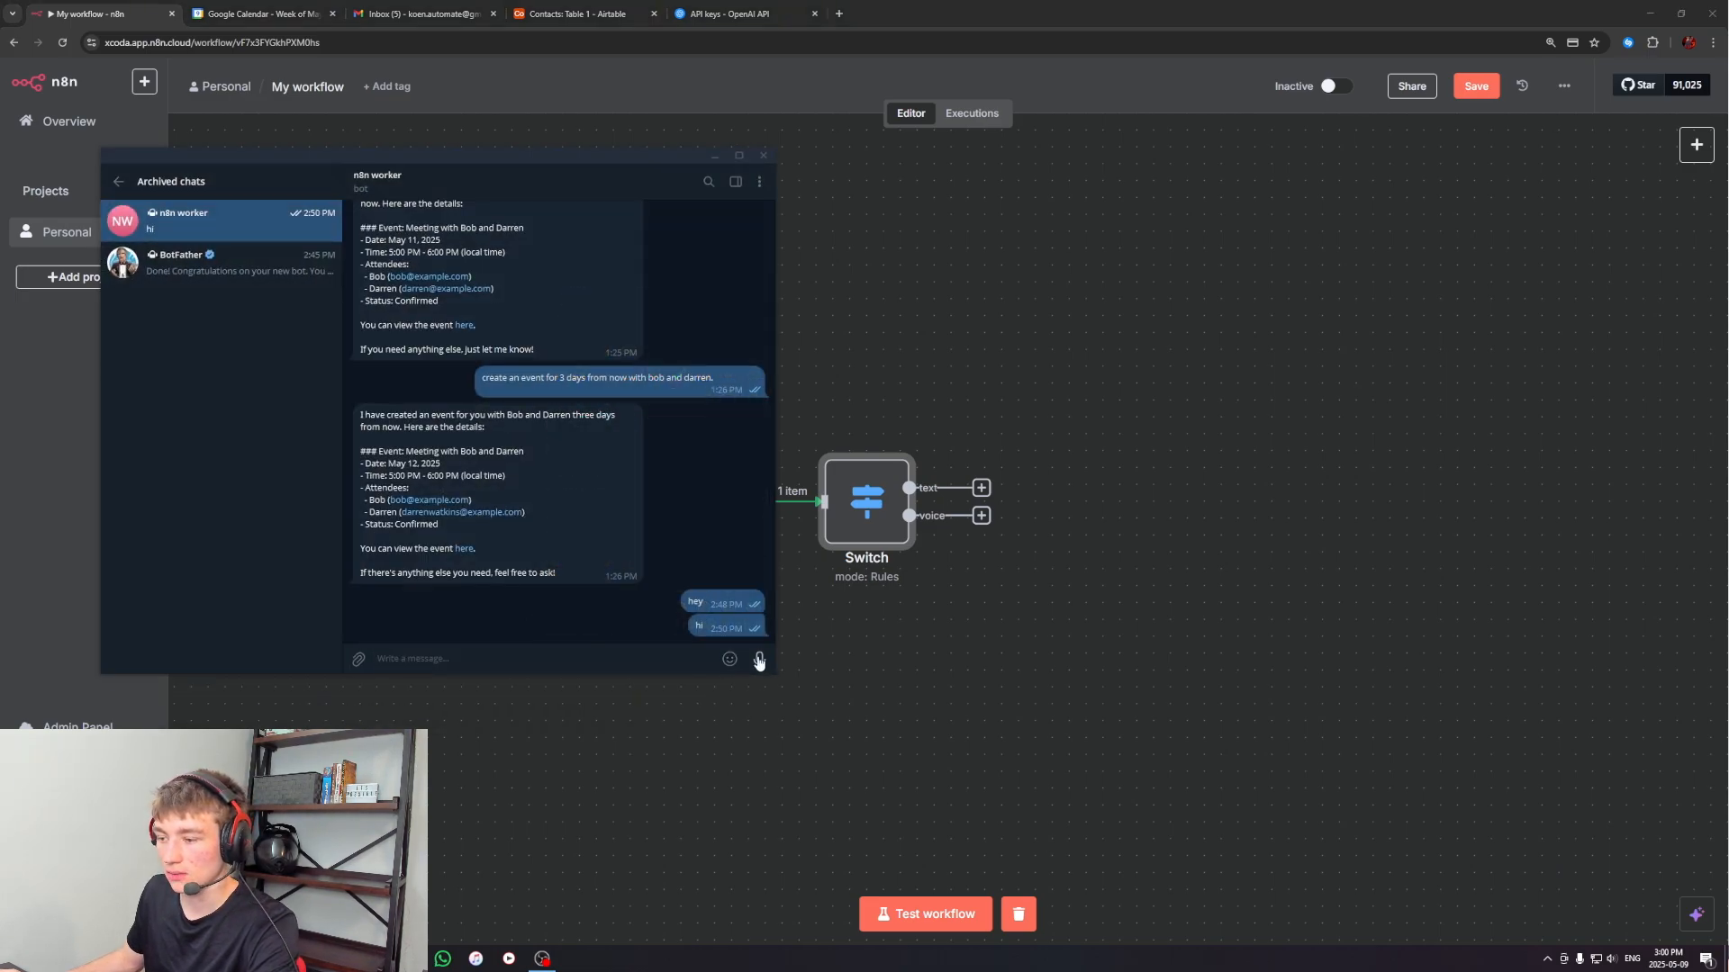
left_click_drag(759, 660, 759, 660)
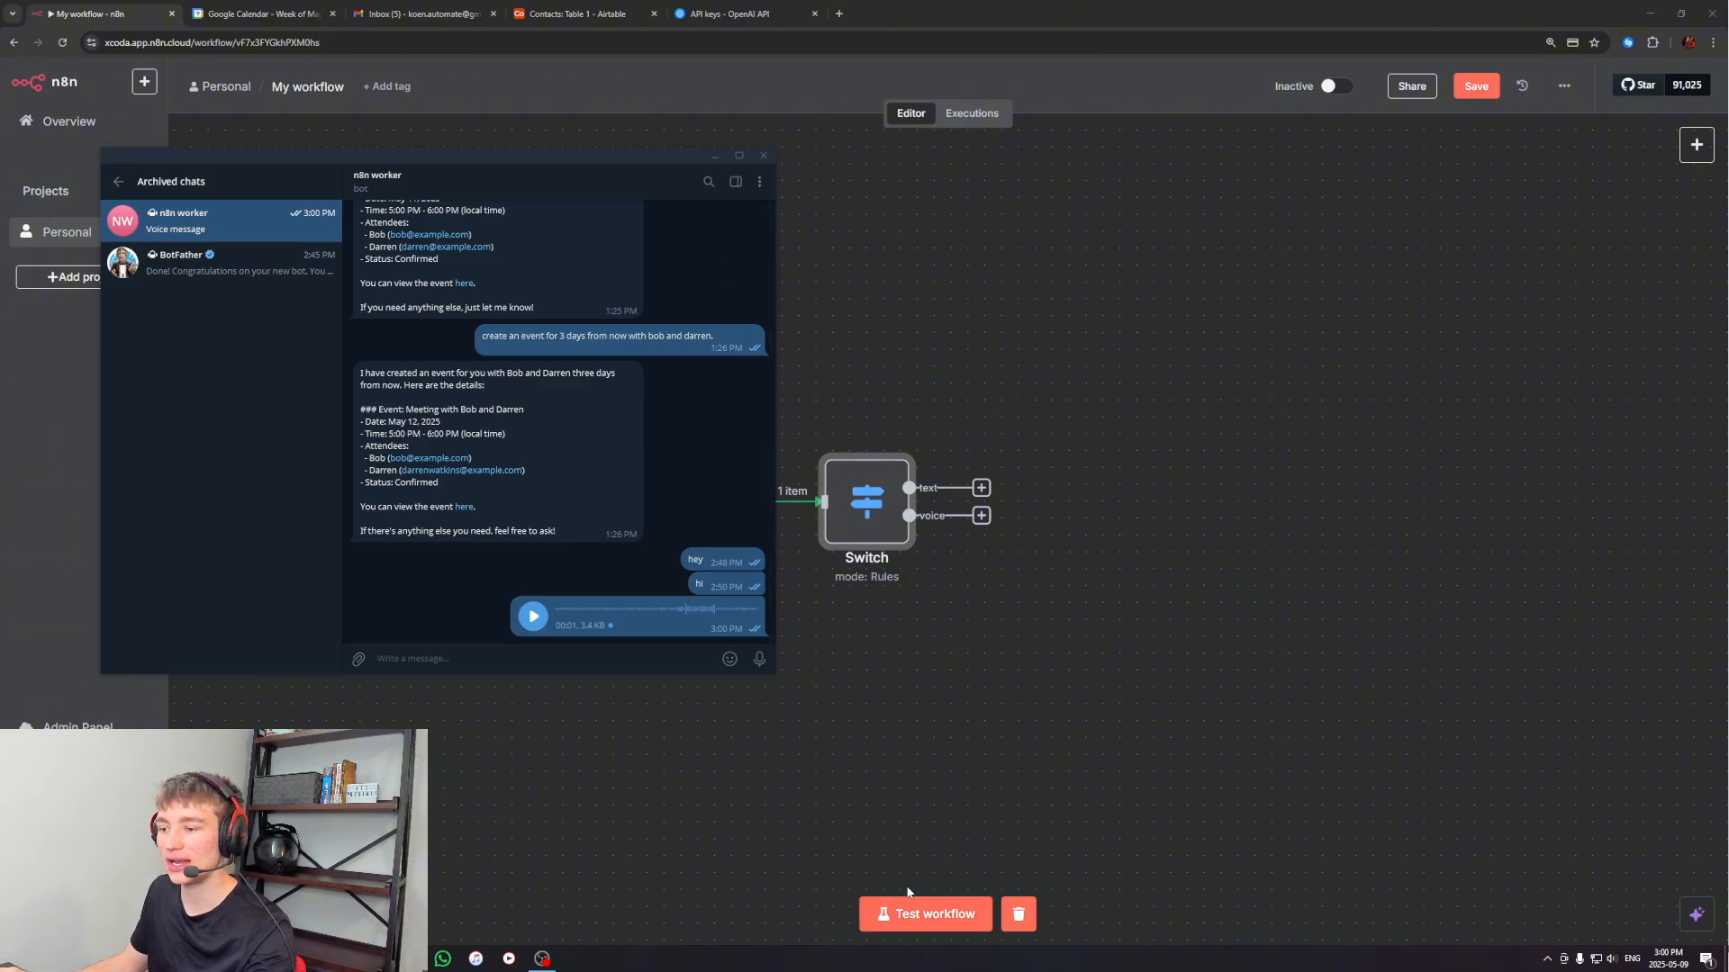
left_click(914, 915)
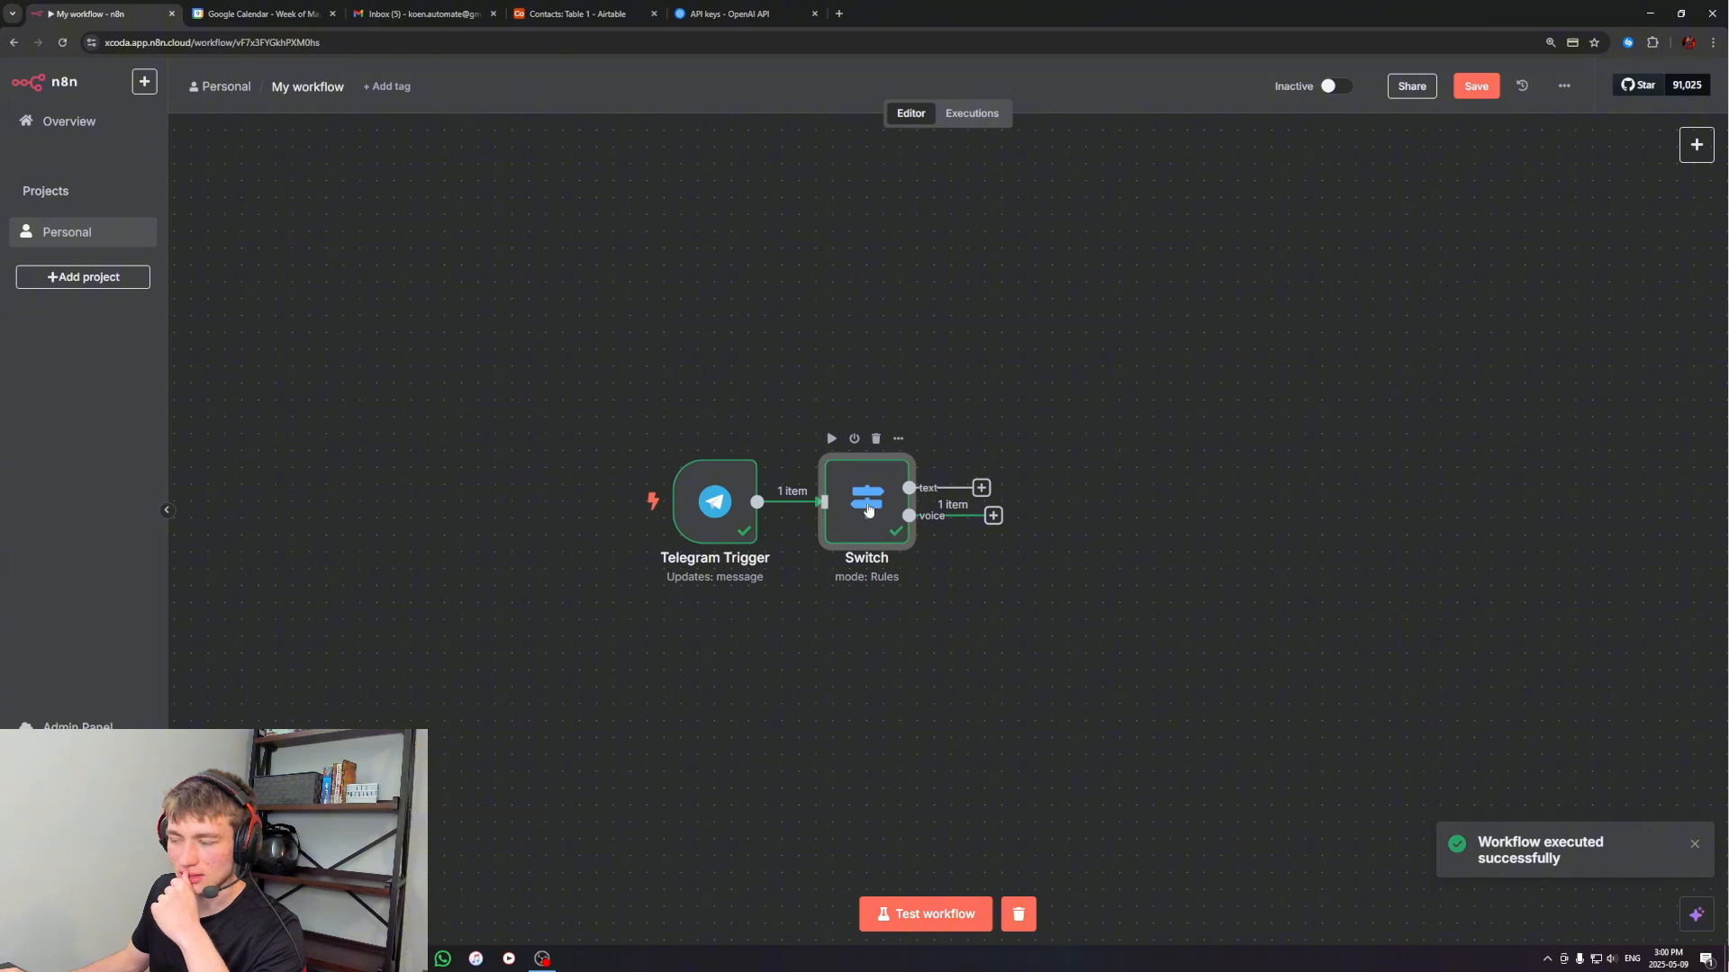
Set the voice rule's first value in the Switch node to {{ $json.message.voice.file_id }} from the trigger data
double_click(868, 511)
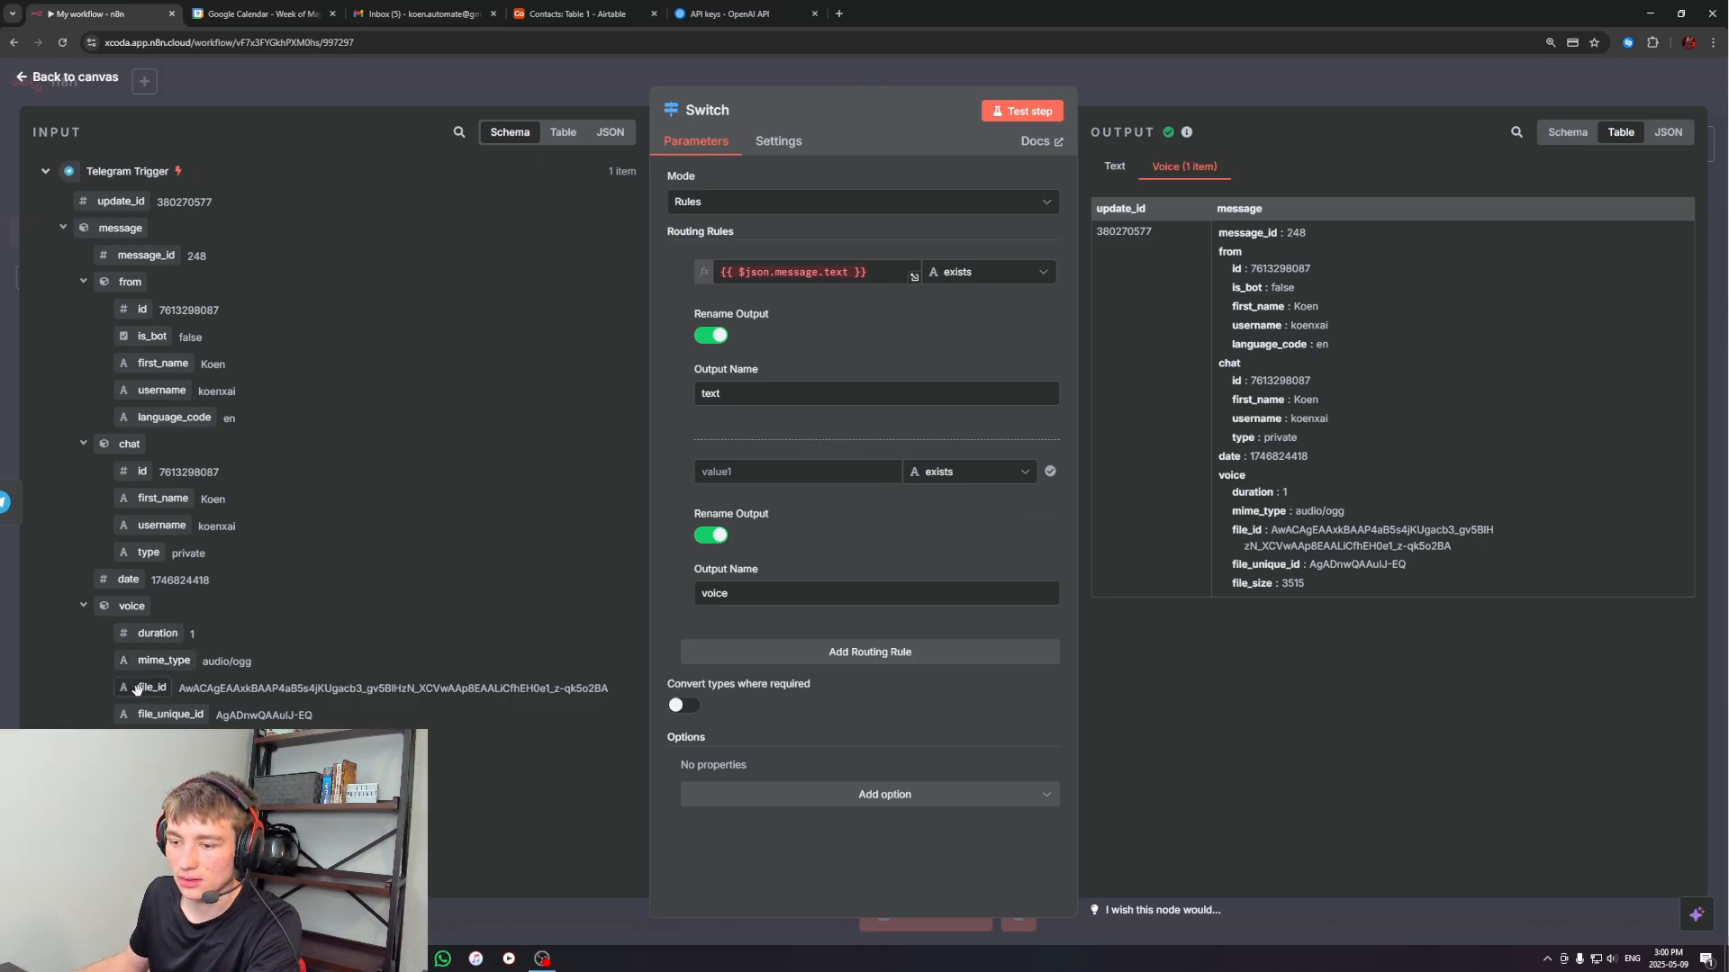
left_click_drag(138, 688, 788, 472)
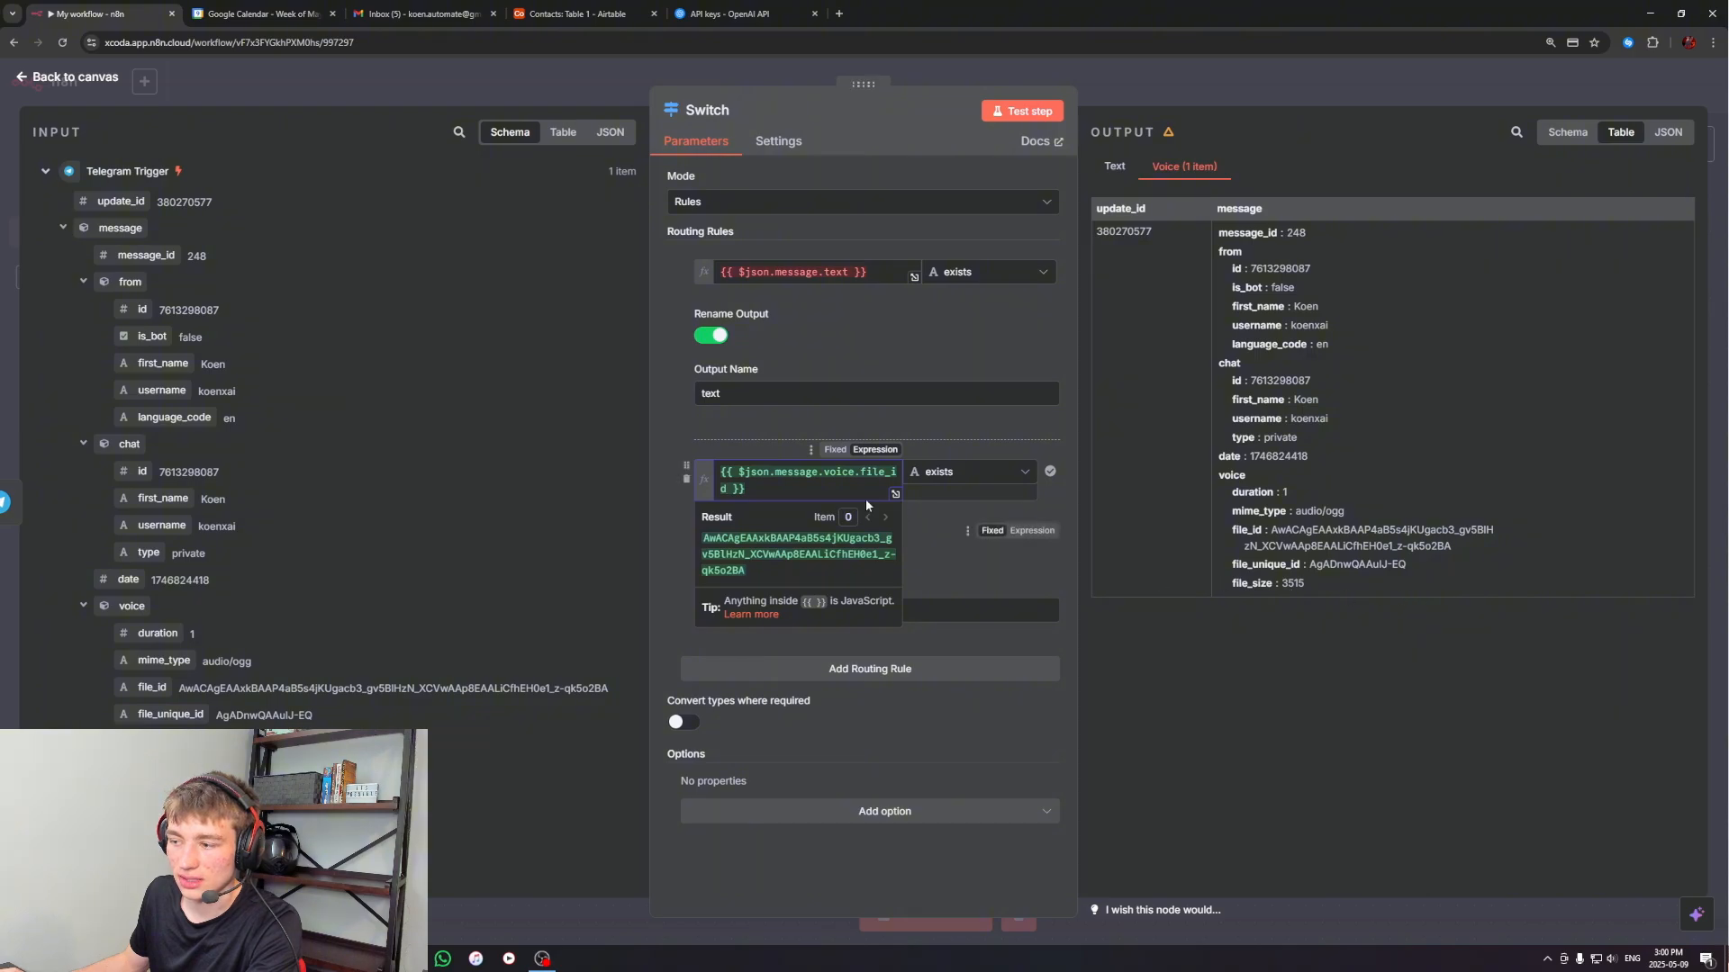
left_click(942, 510)
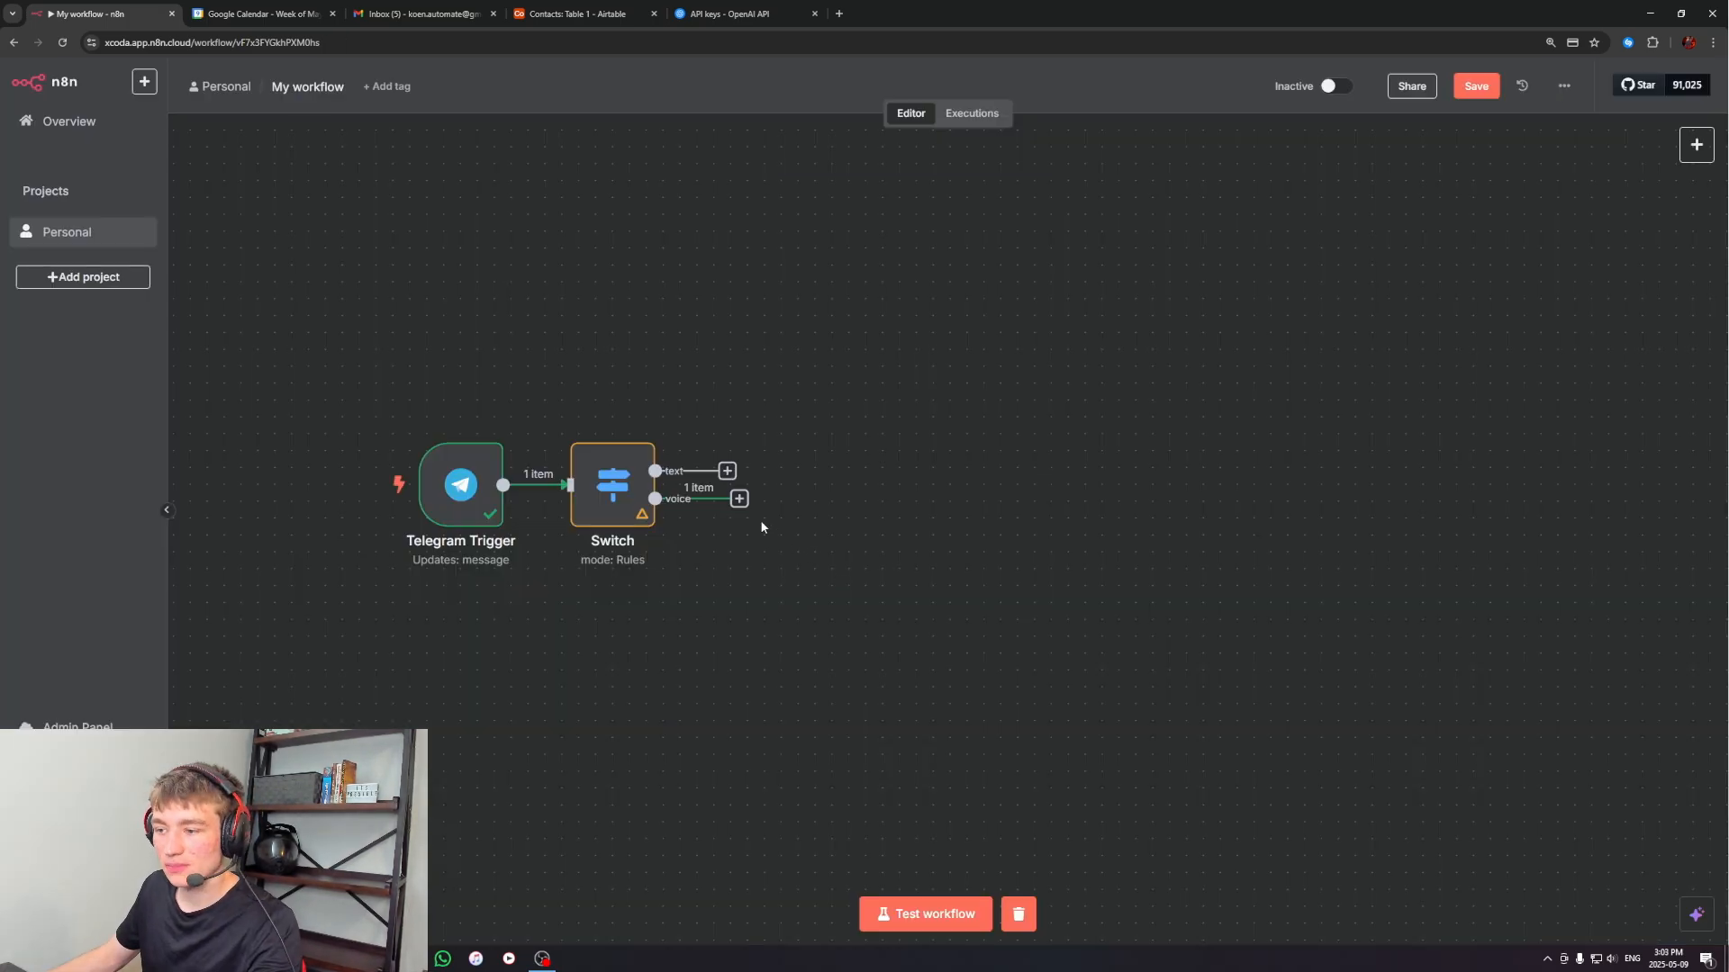
Add a Telegram Get a file node to the Switch's voice output, with File ID {{ $json.message.voice.file_id }}
left_click(738, 498)
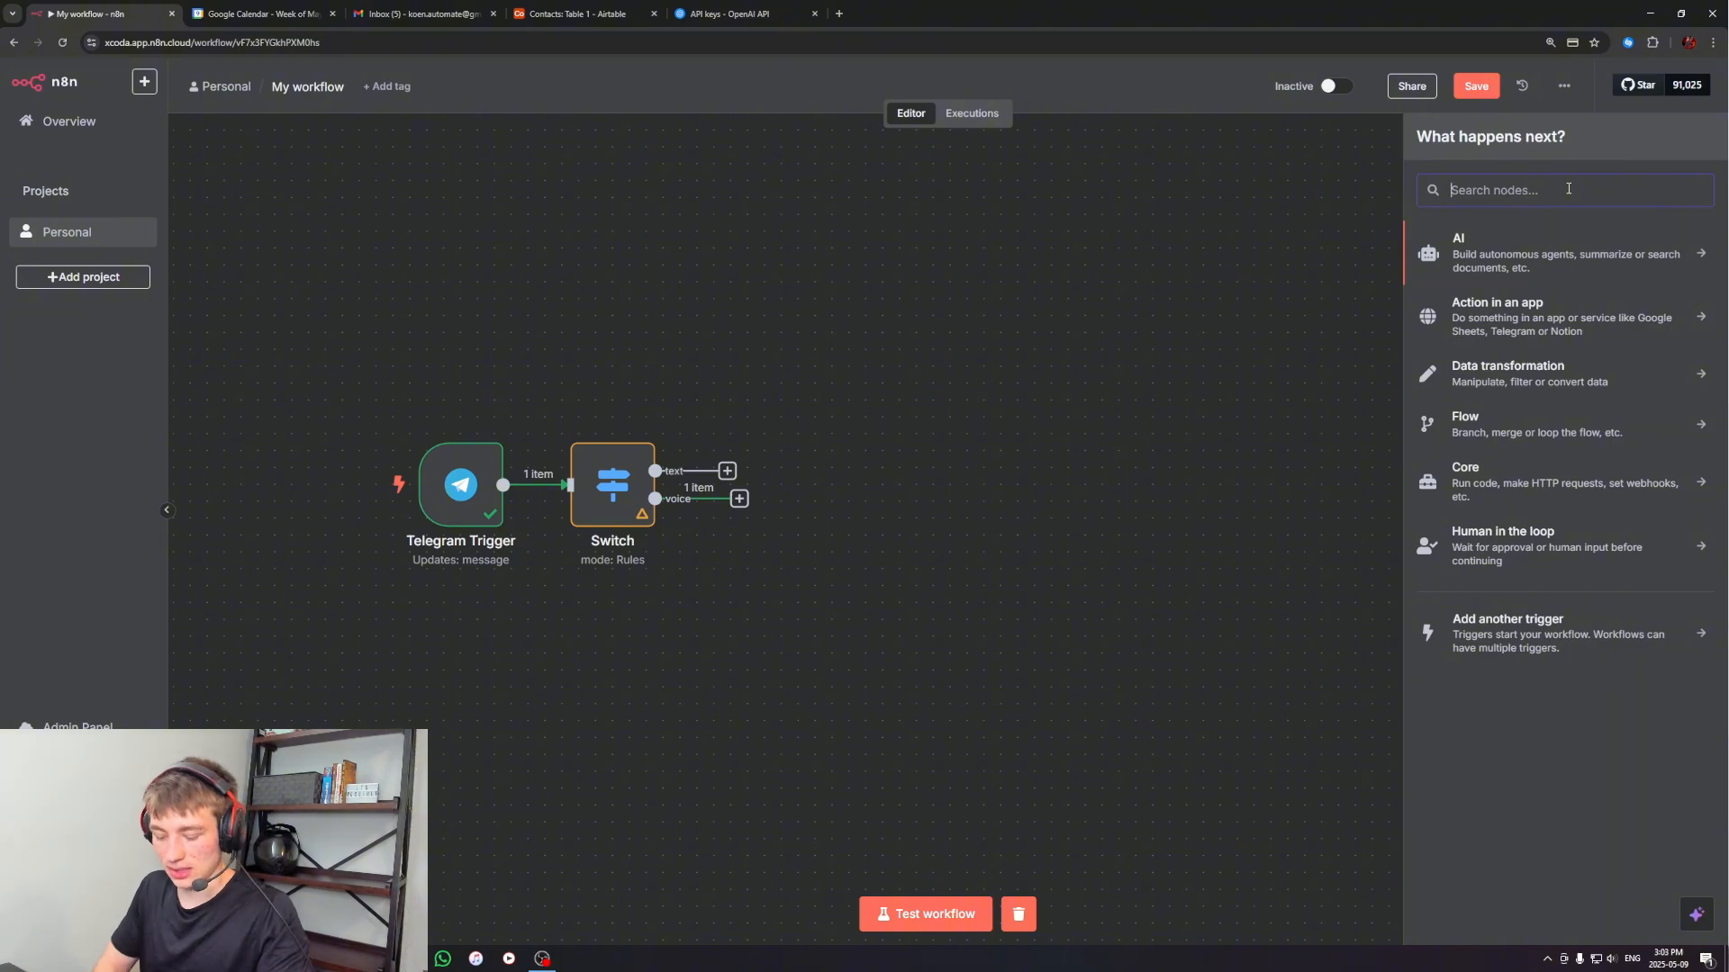
type("telegram")
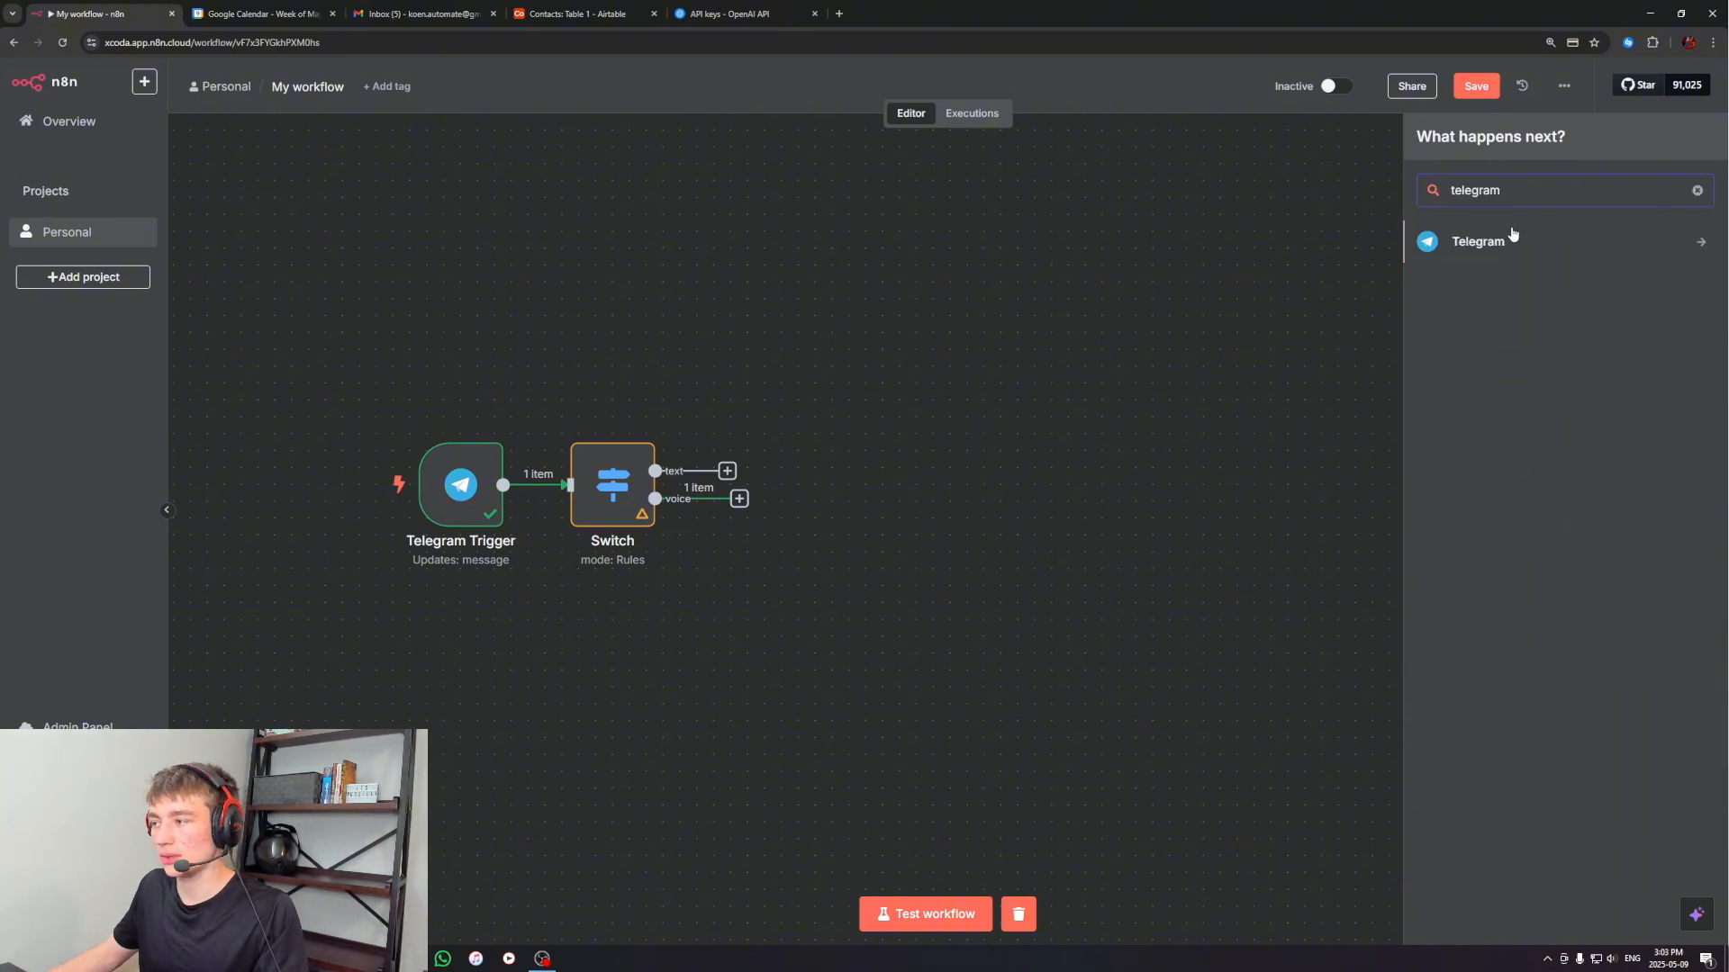
left_click(1494, 243)
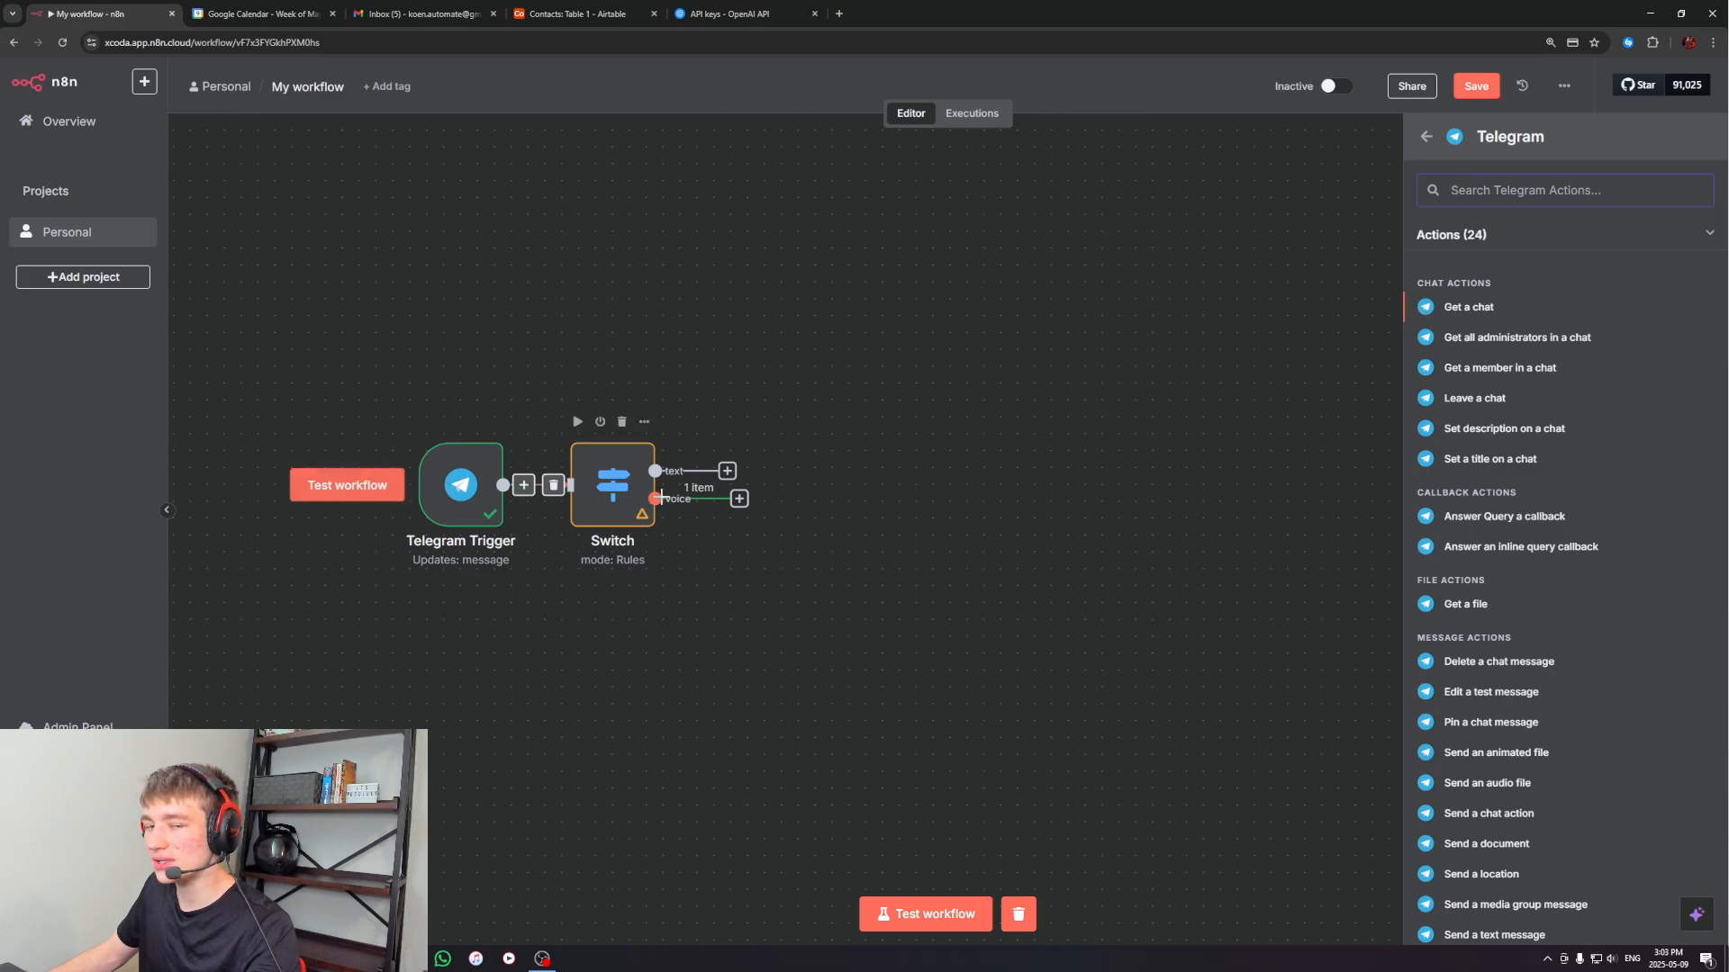
left_click(1458, 610)
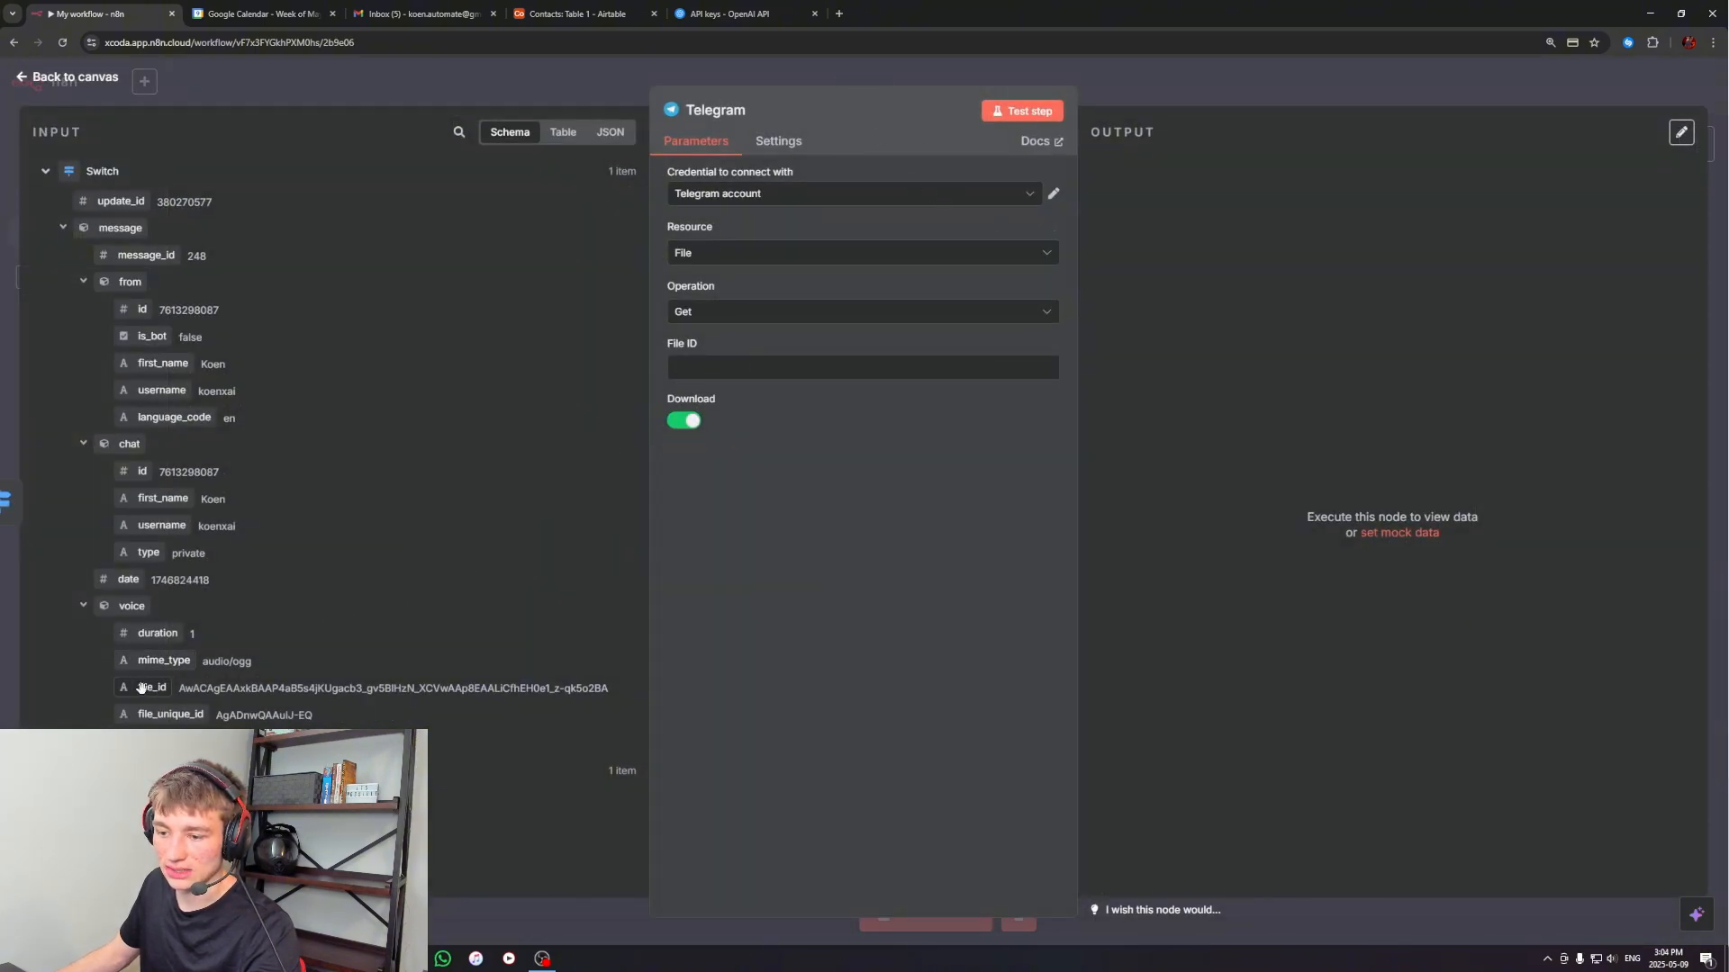
left_click_drag(141, 688, 692, 369)
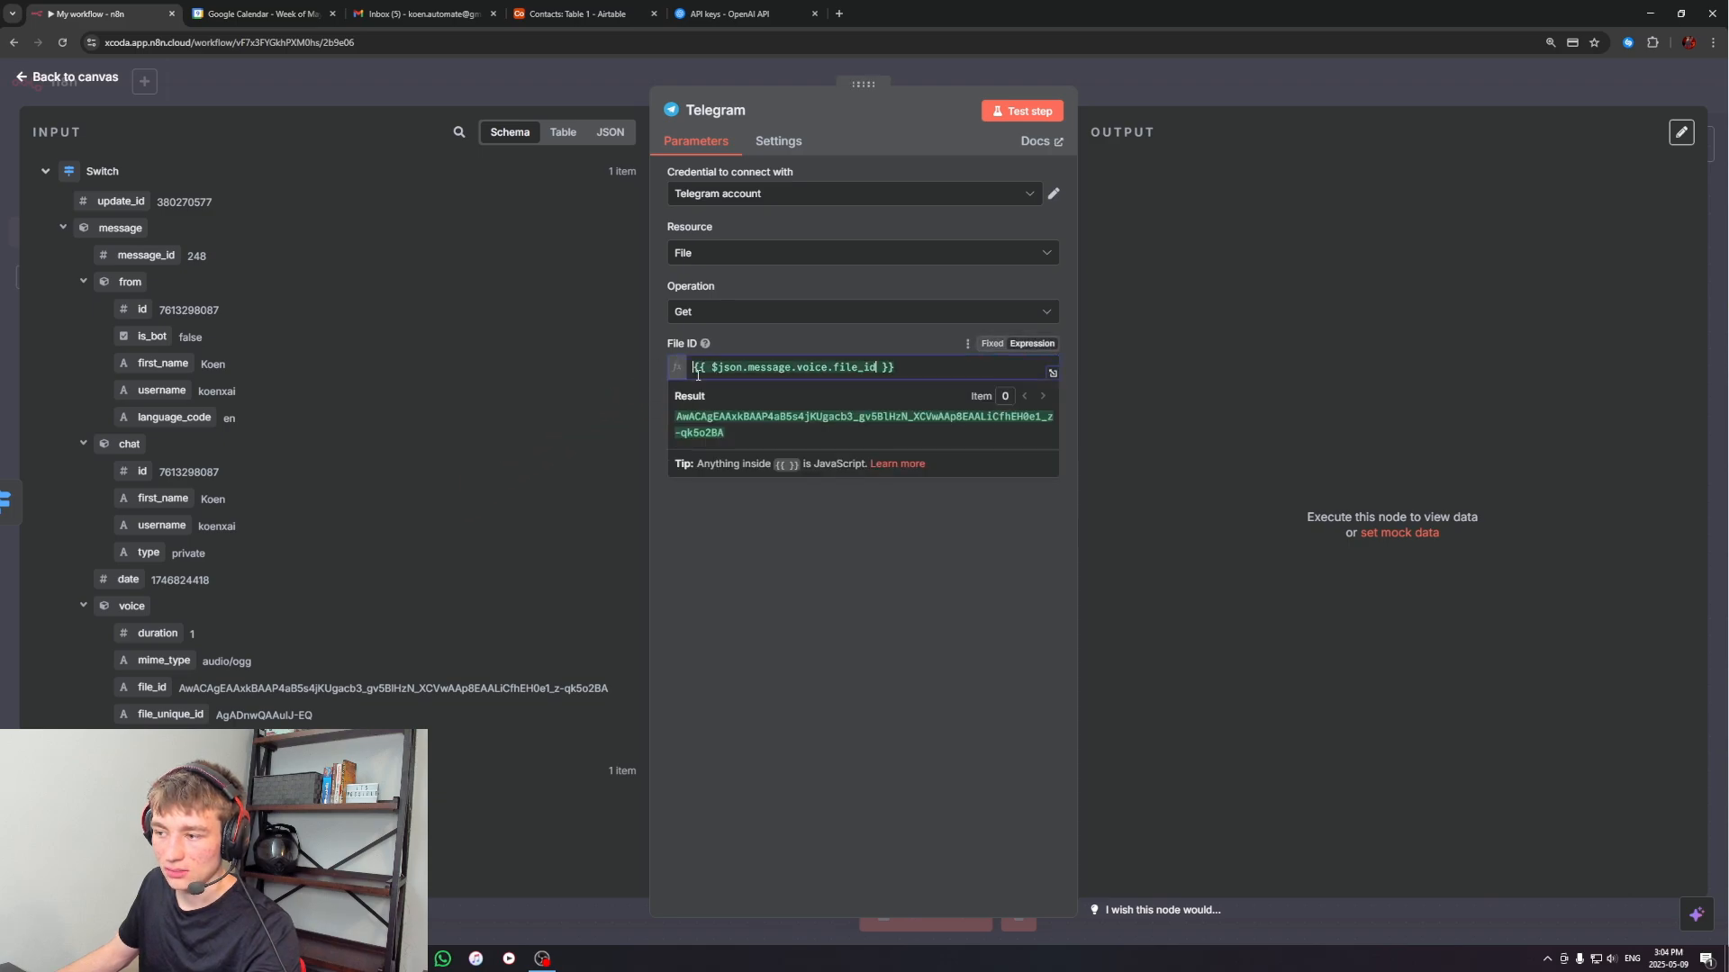
left_click(826, 583)
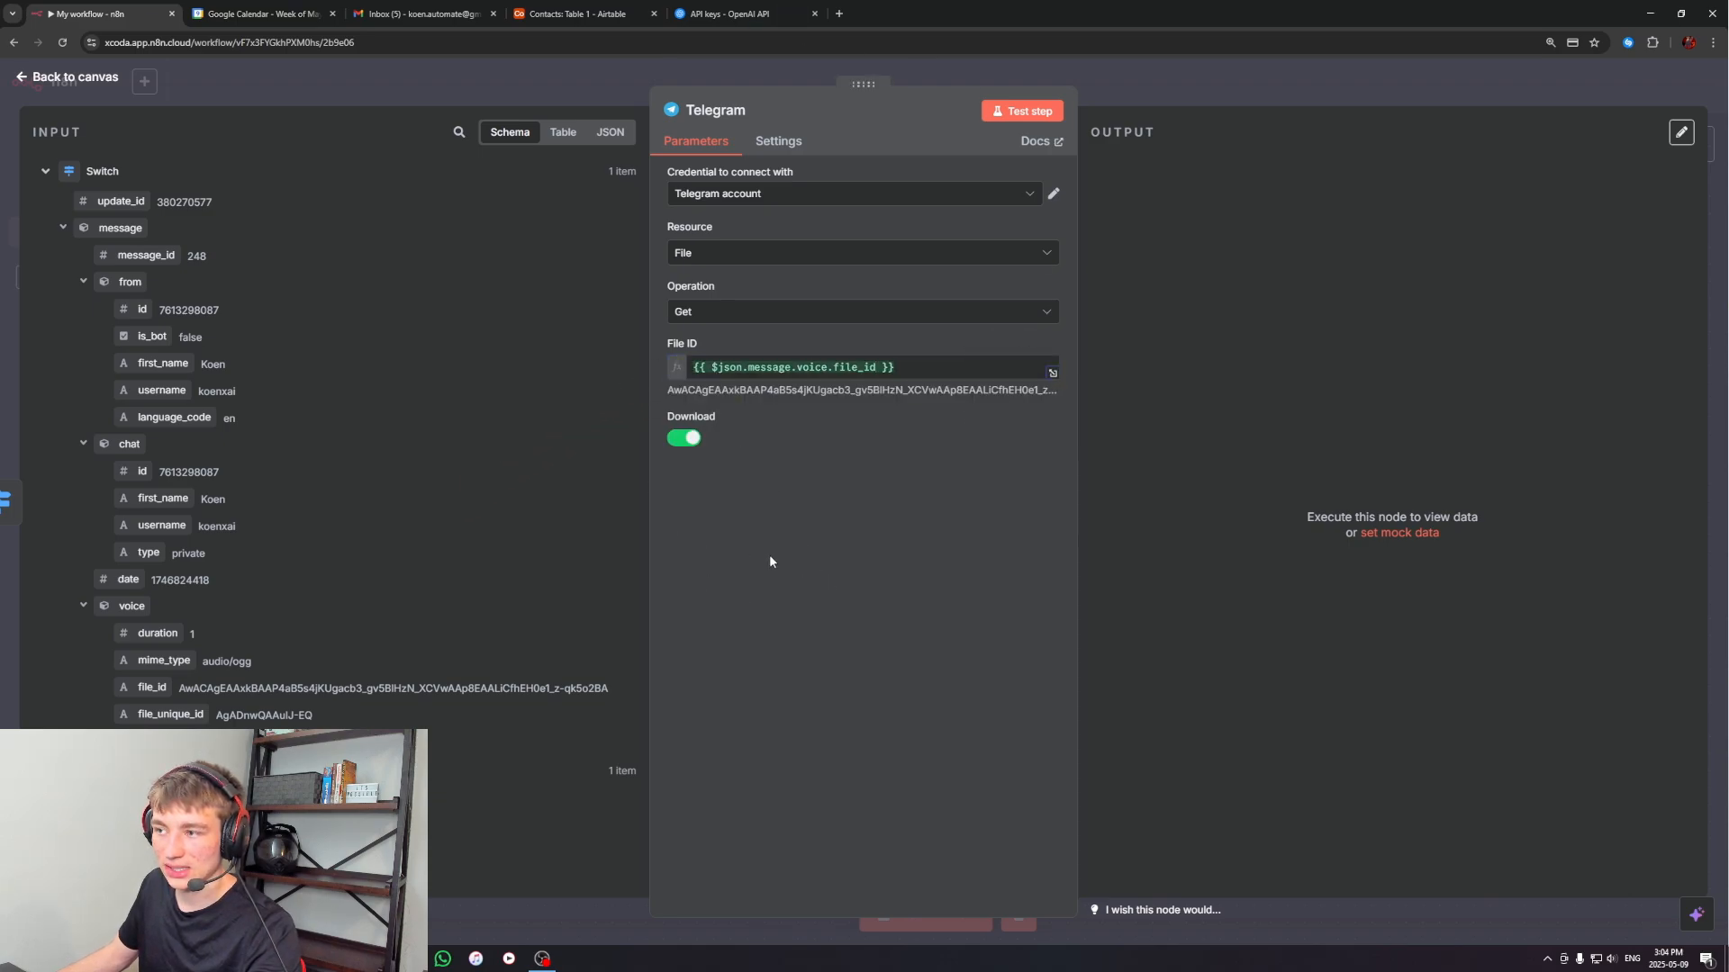
left_click(1266, 76)
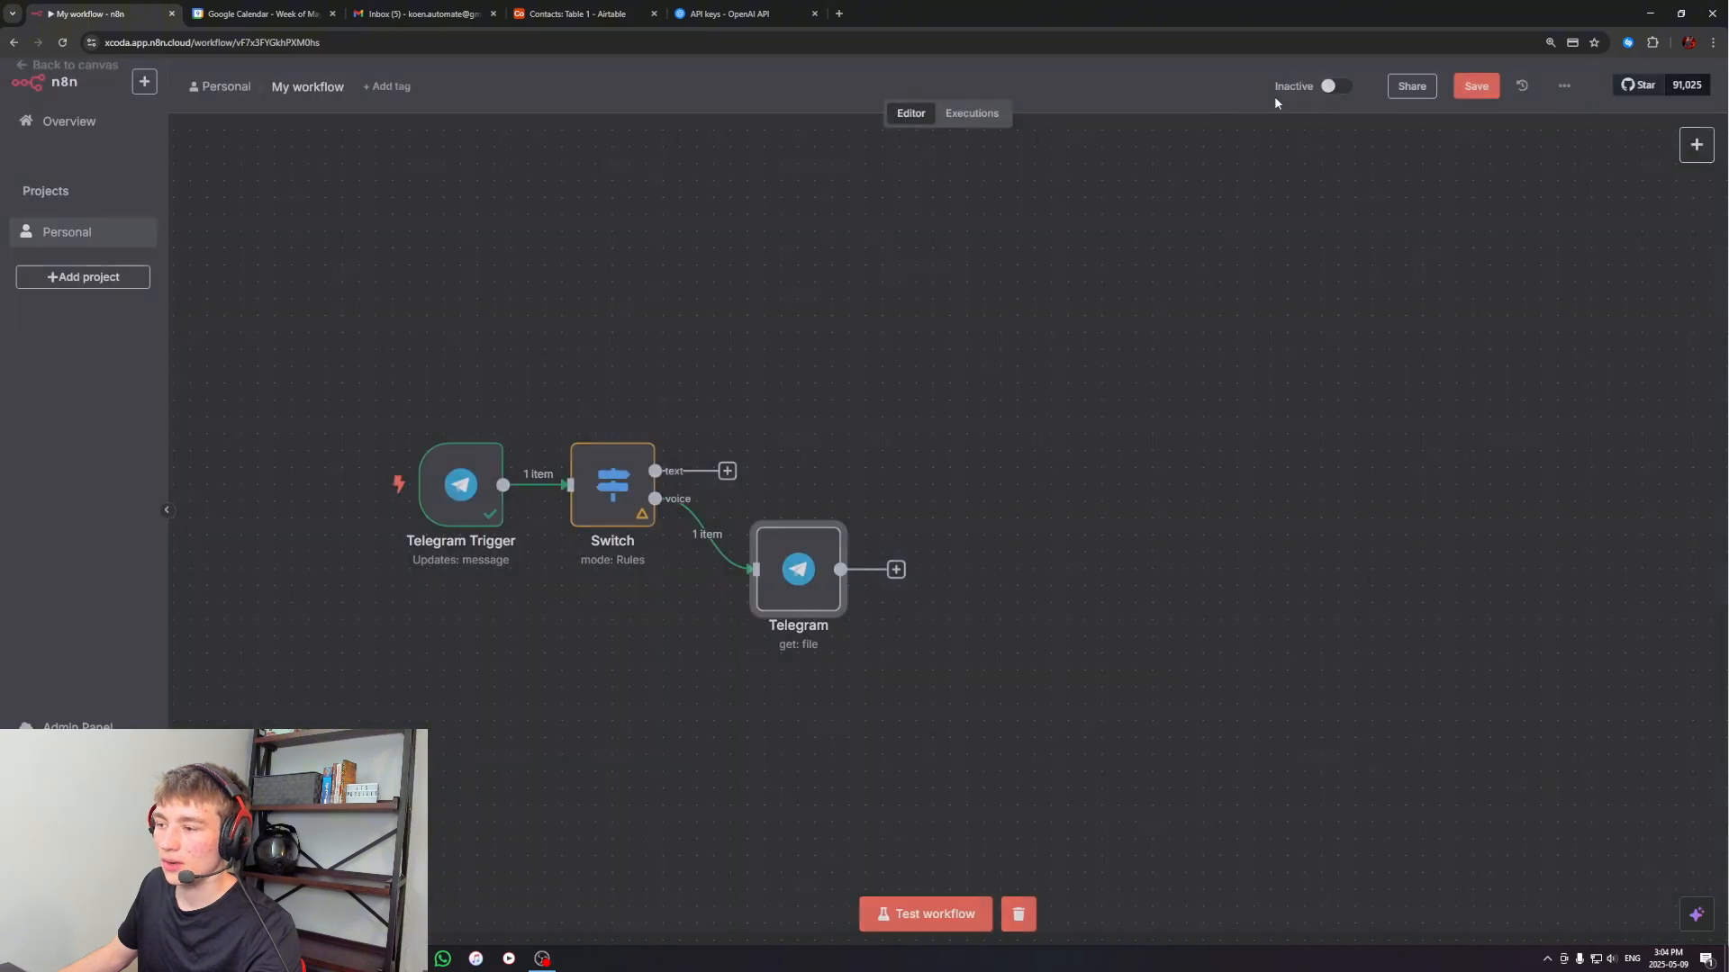
Add an OpenAI Transcribe a recording node after the Telegram get file node
left_click_drag(896, 464, 928, 452)
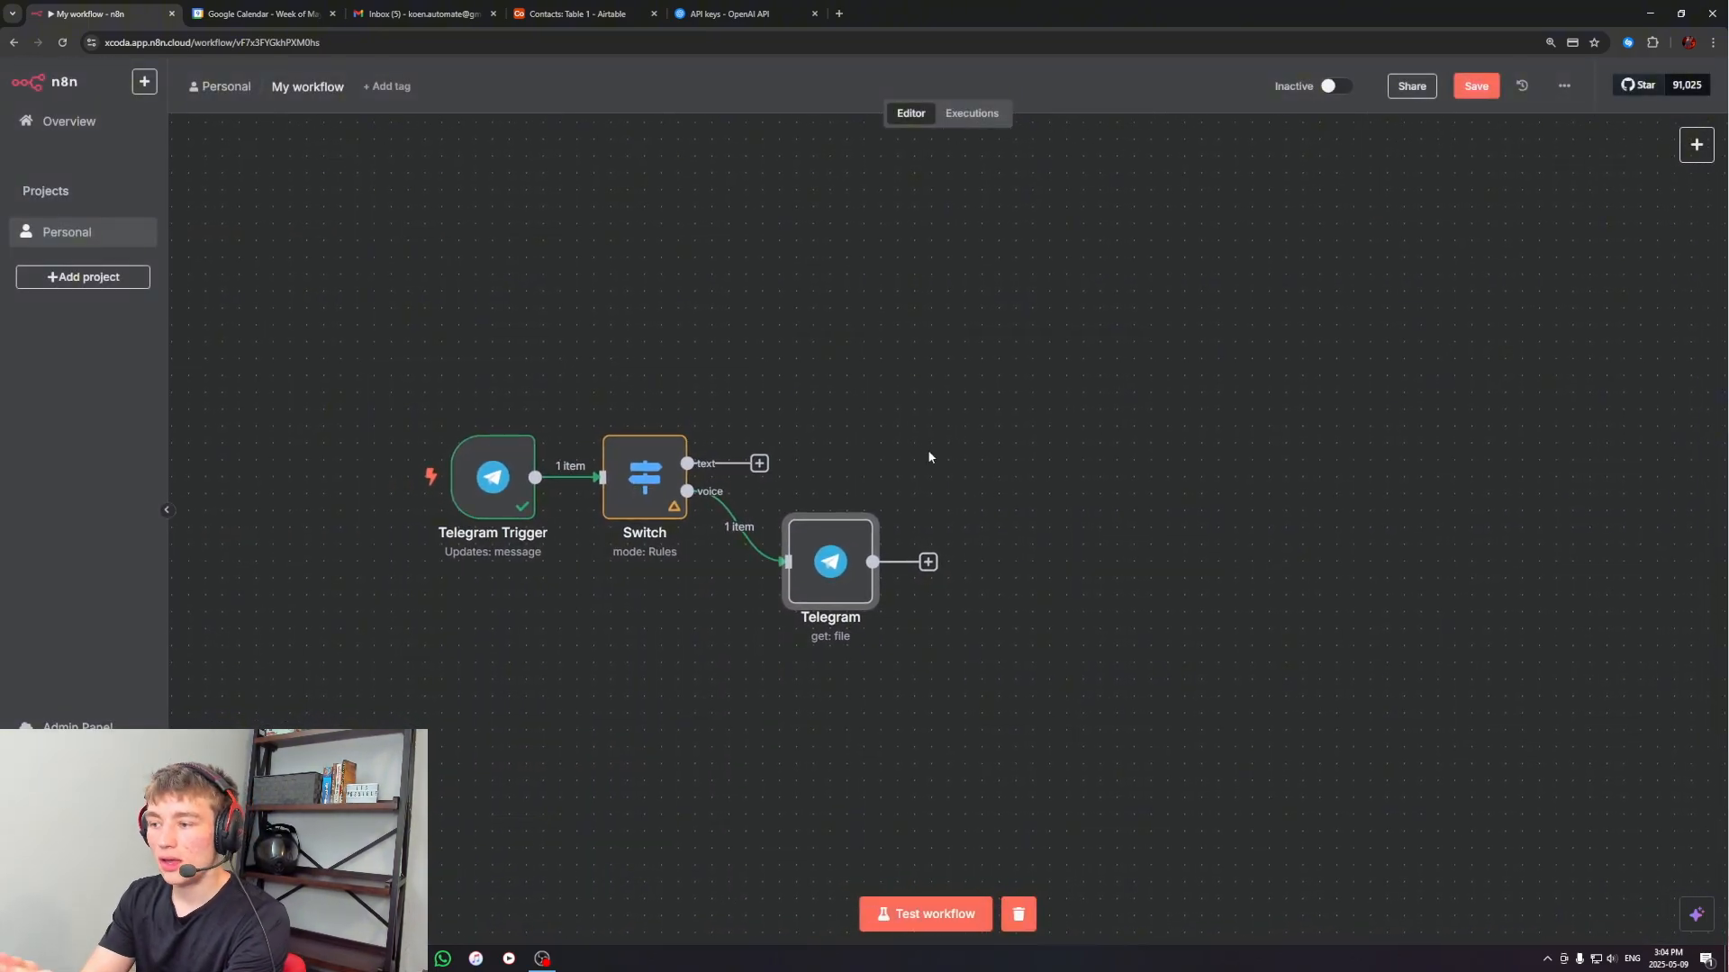
left_click_drag(1006, 472, 782, 706)
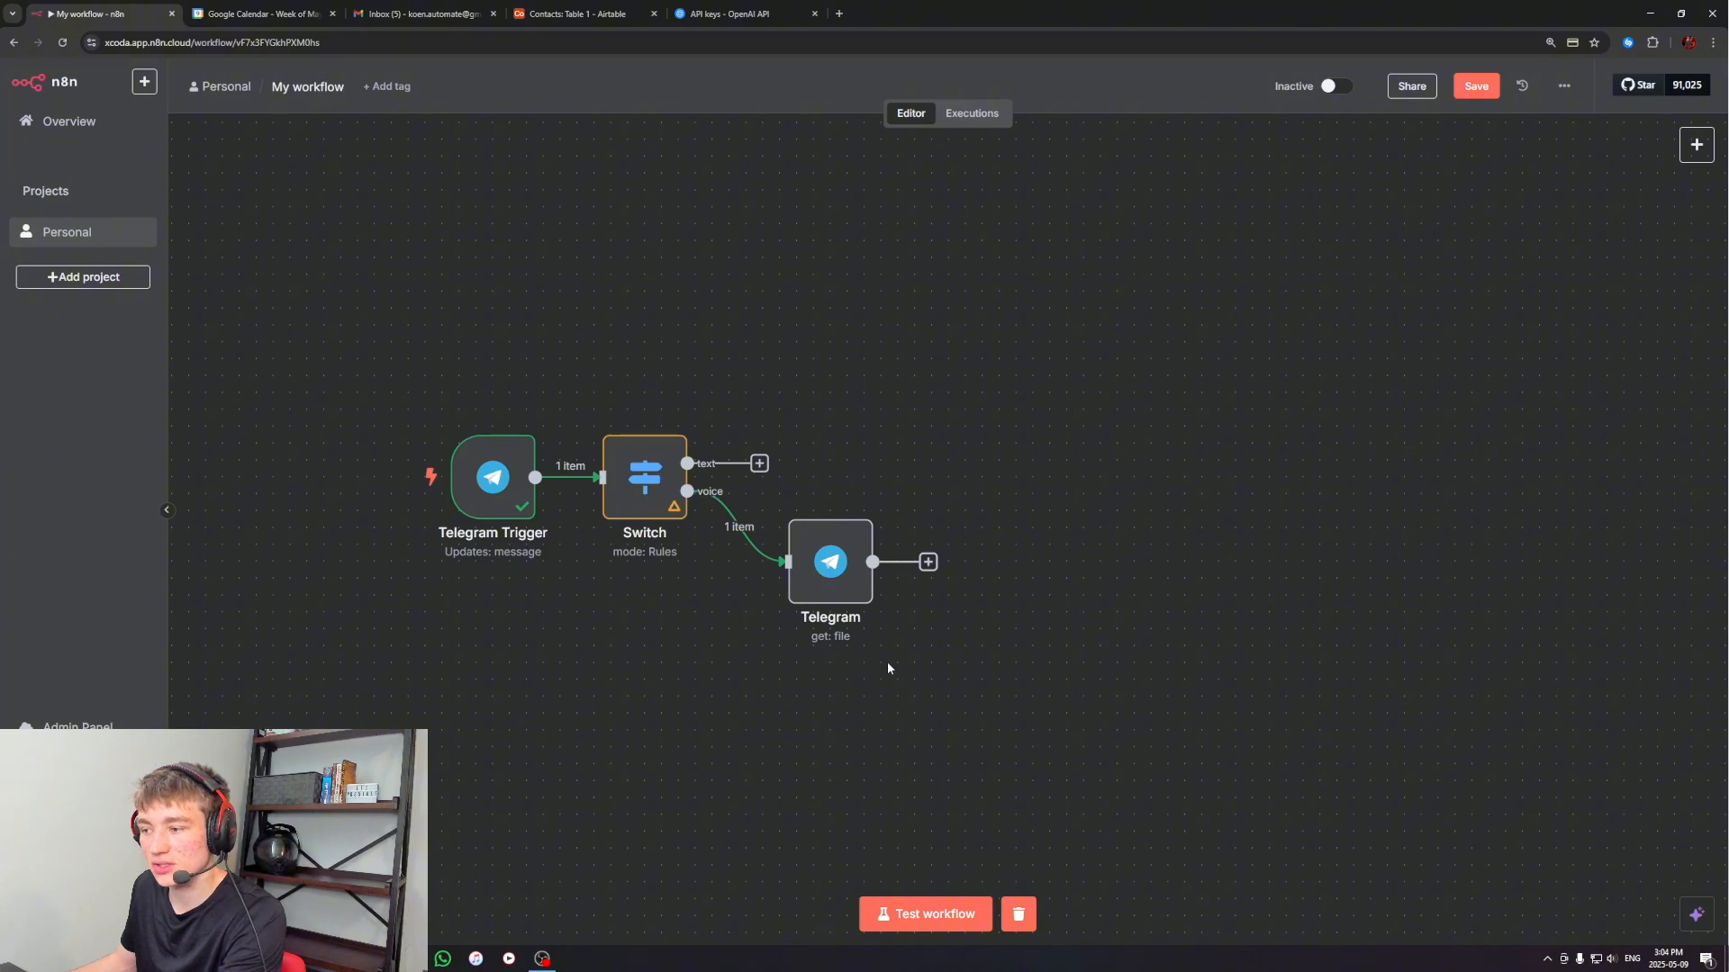
scroll(887, 668, "right", 2)
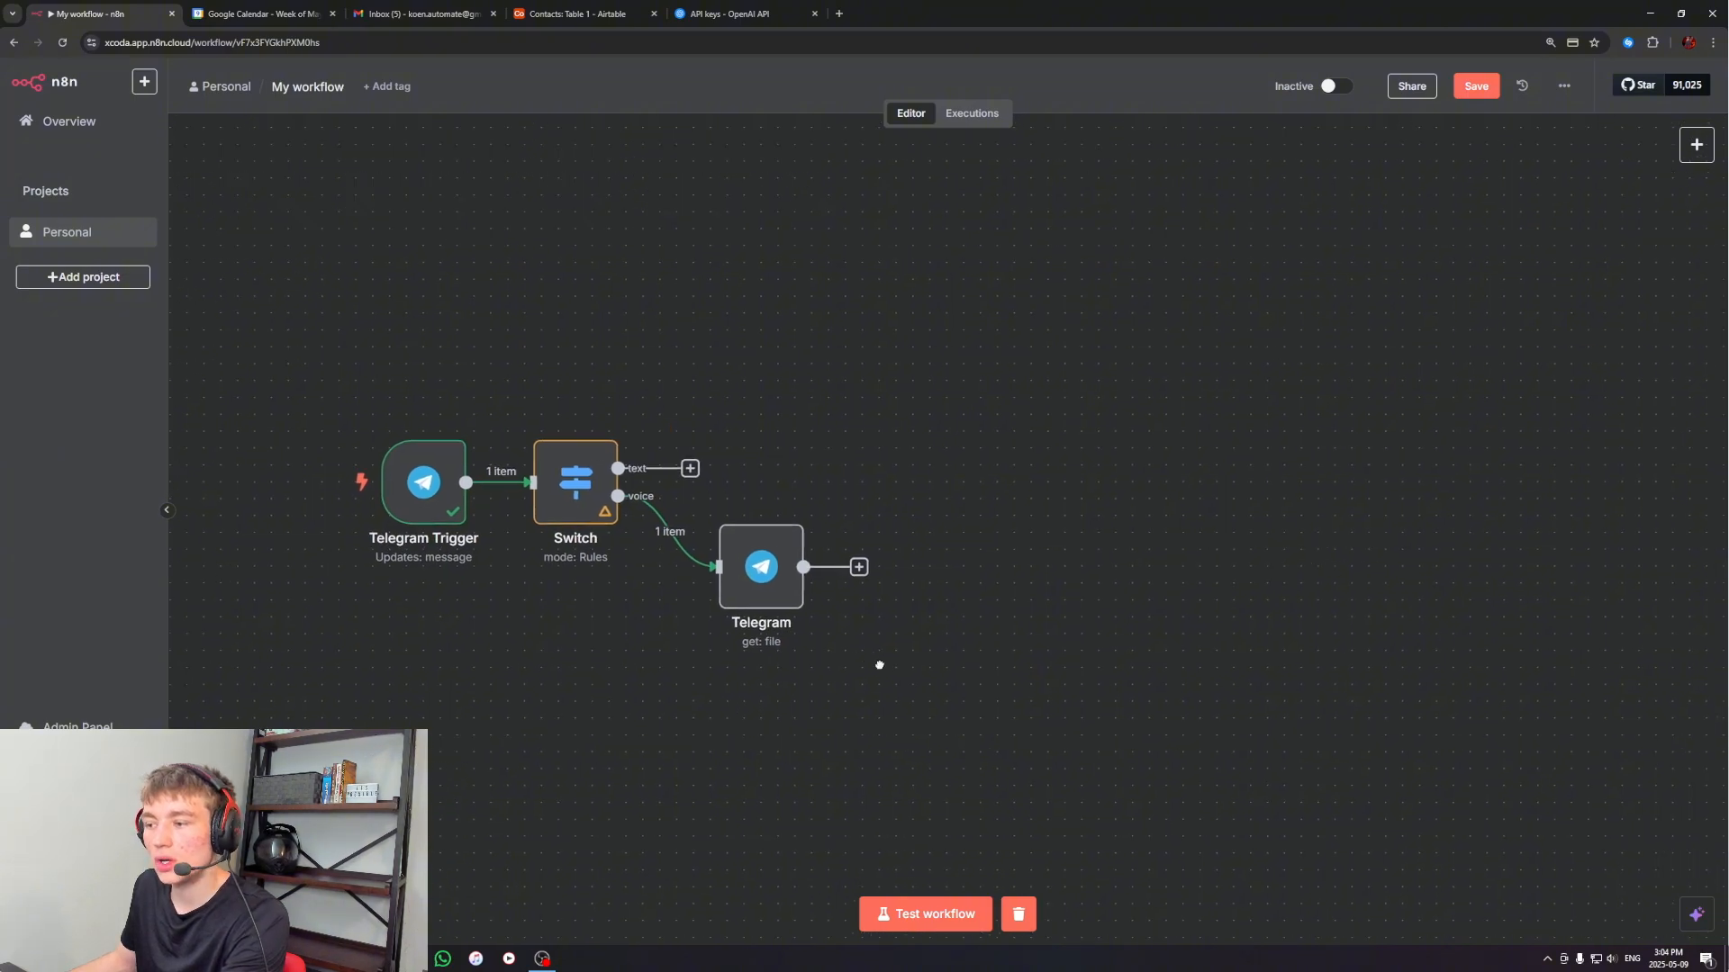
left_click(858, 569)
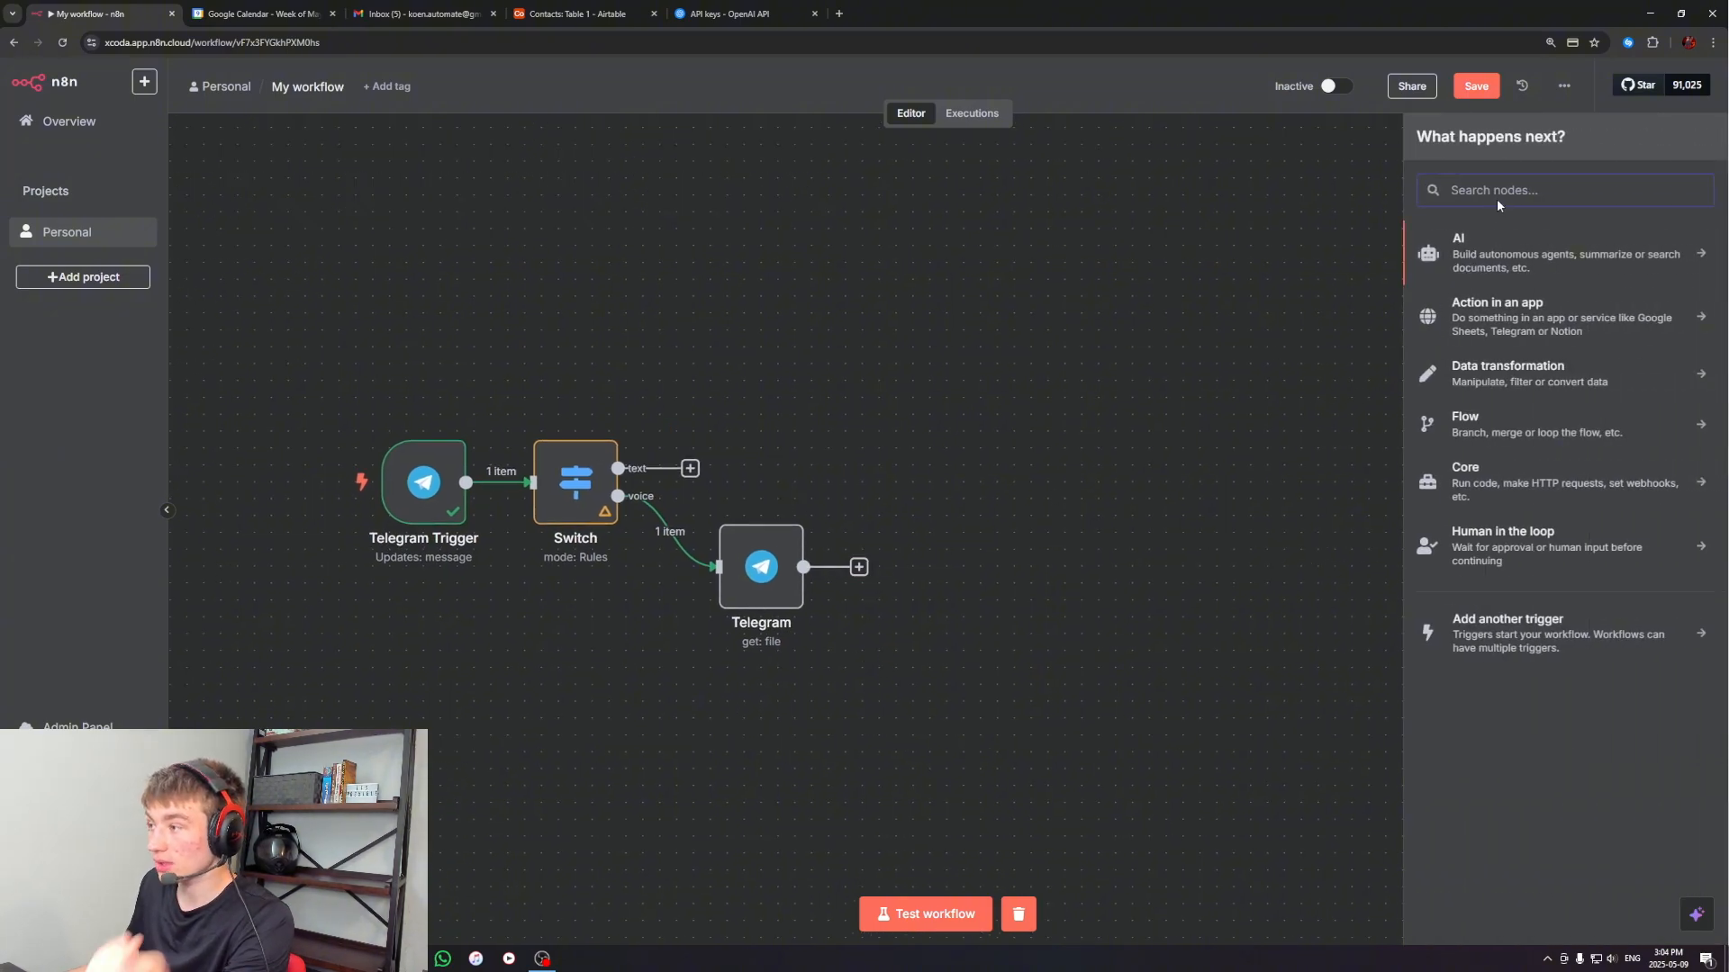
type("chat")
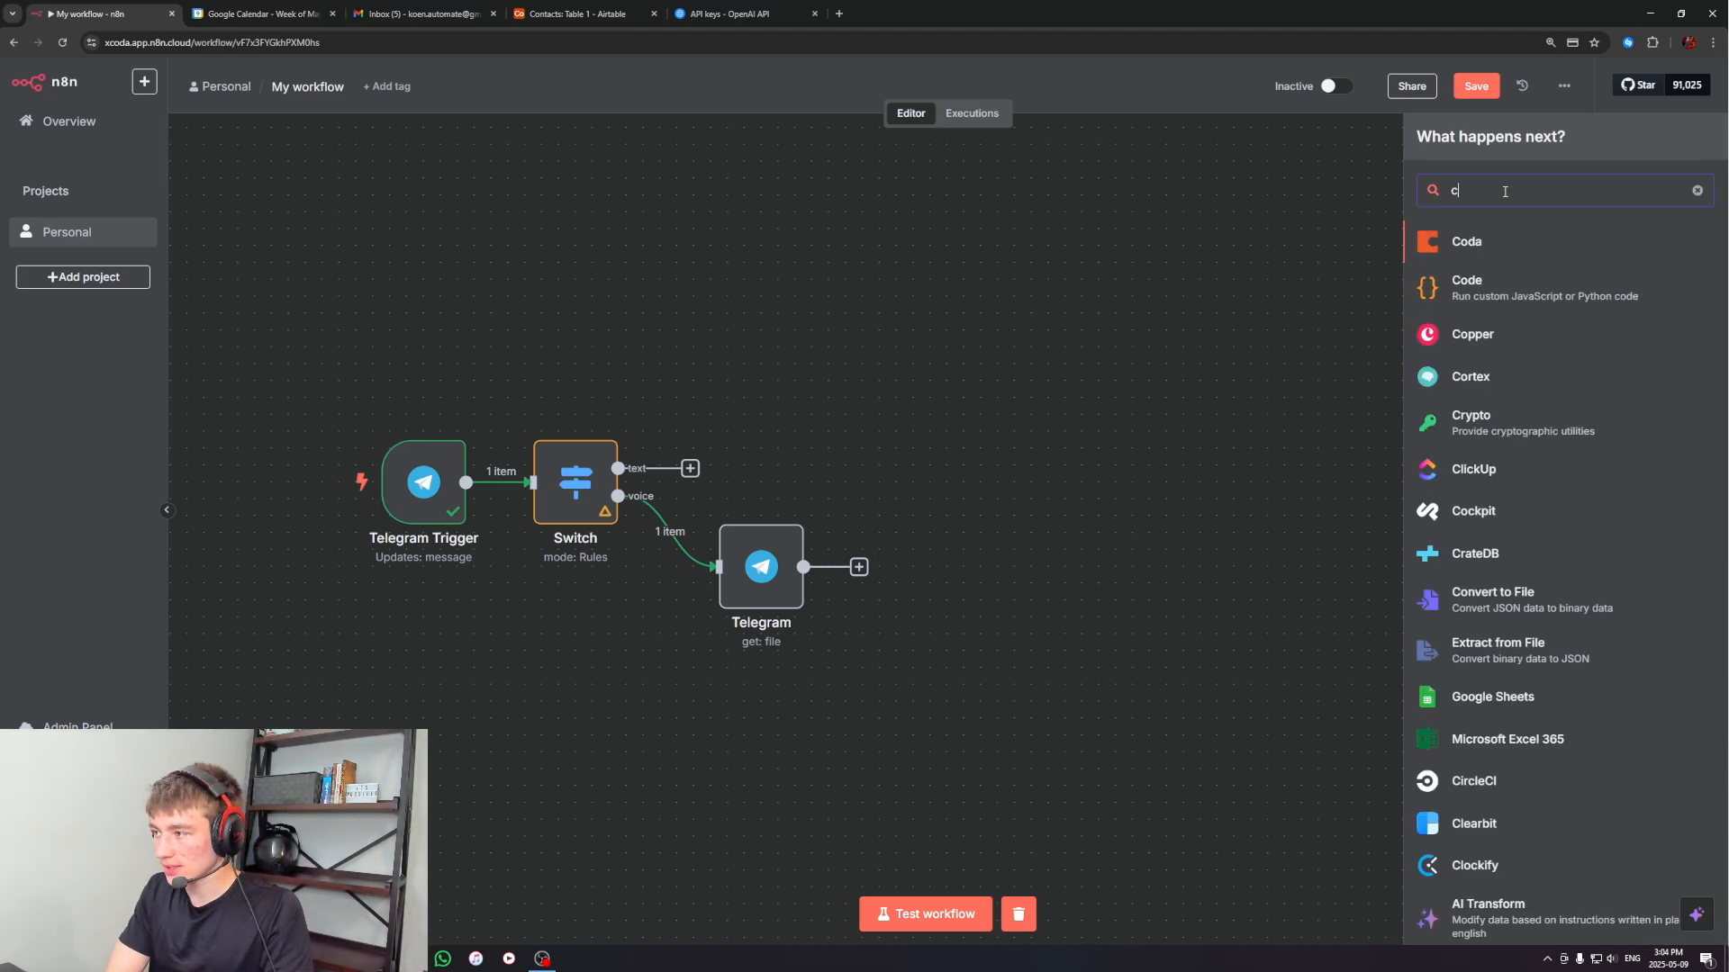
key("BackSpace")
key("BackSpace")
key("BackSpace")
key("BackSpace")
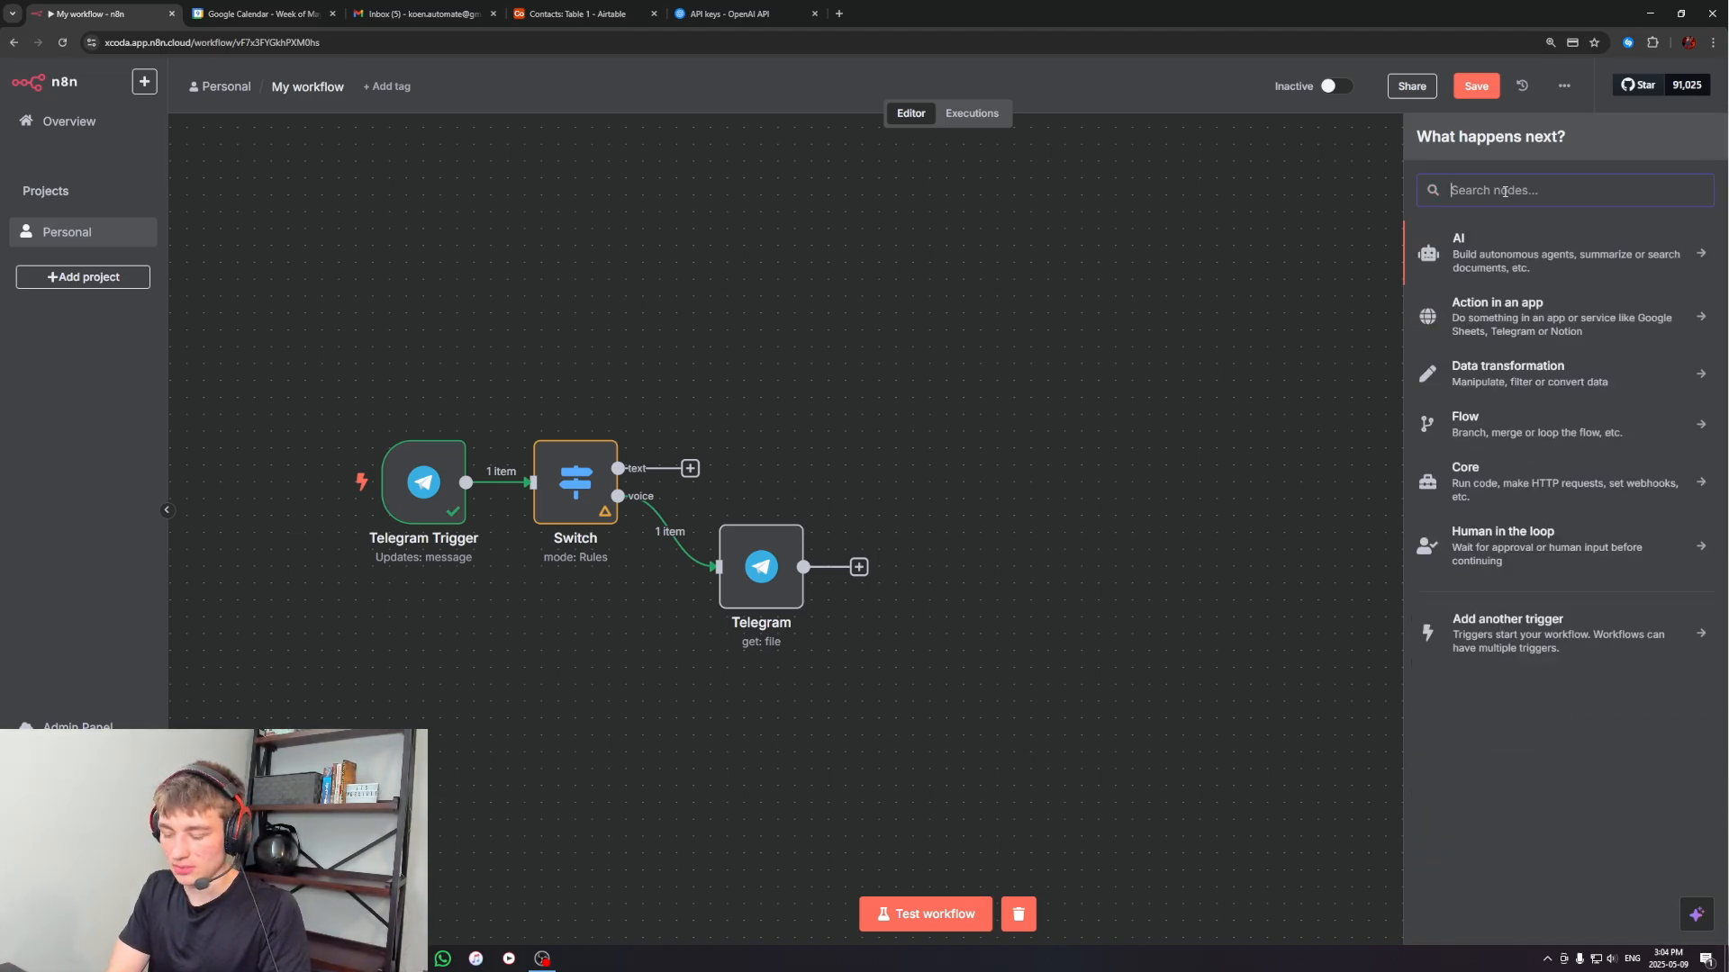
type("openai")
left_click(1487, 240)
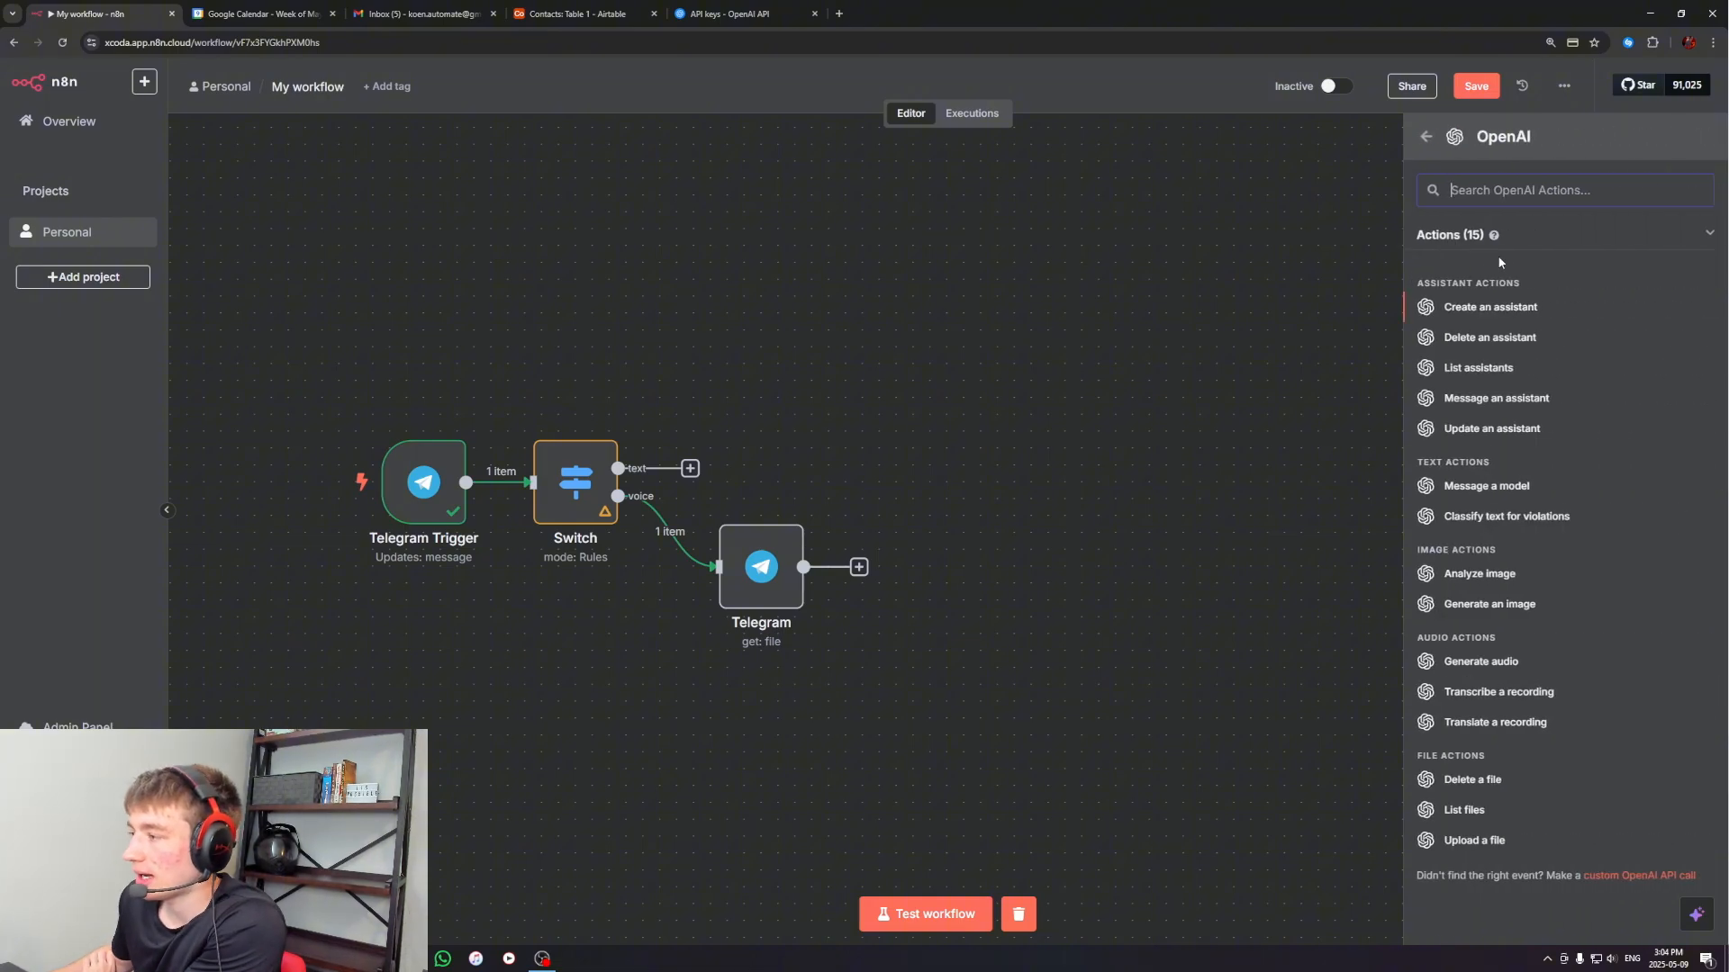
left_click(1496, 693)
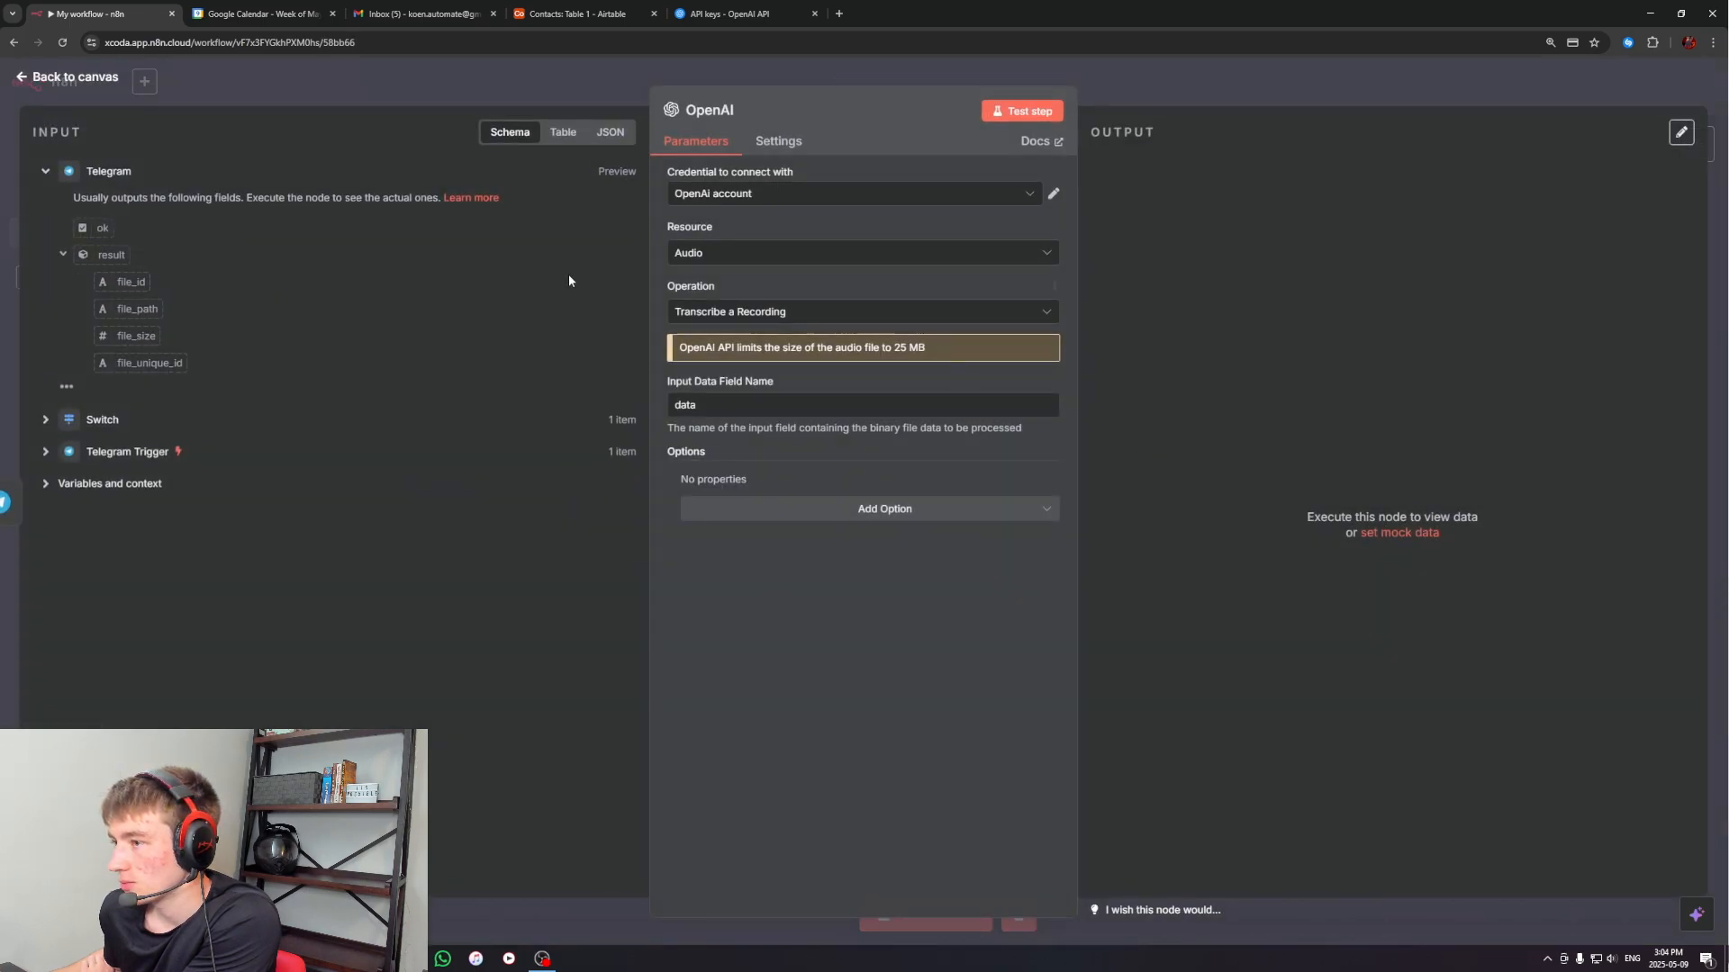
Return to the canvas and move the Telegram and OpenAI nodes closer together on the voice branch
left_click(1212, 74)
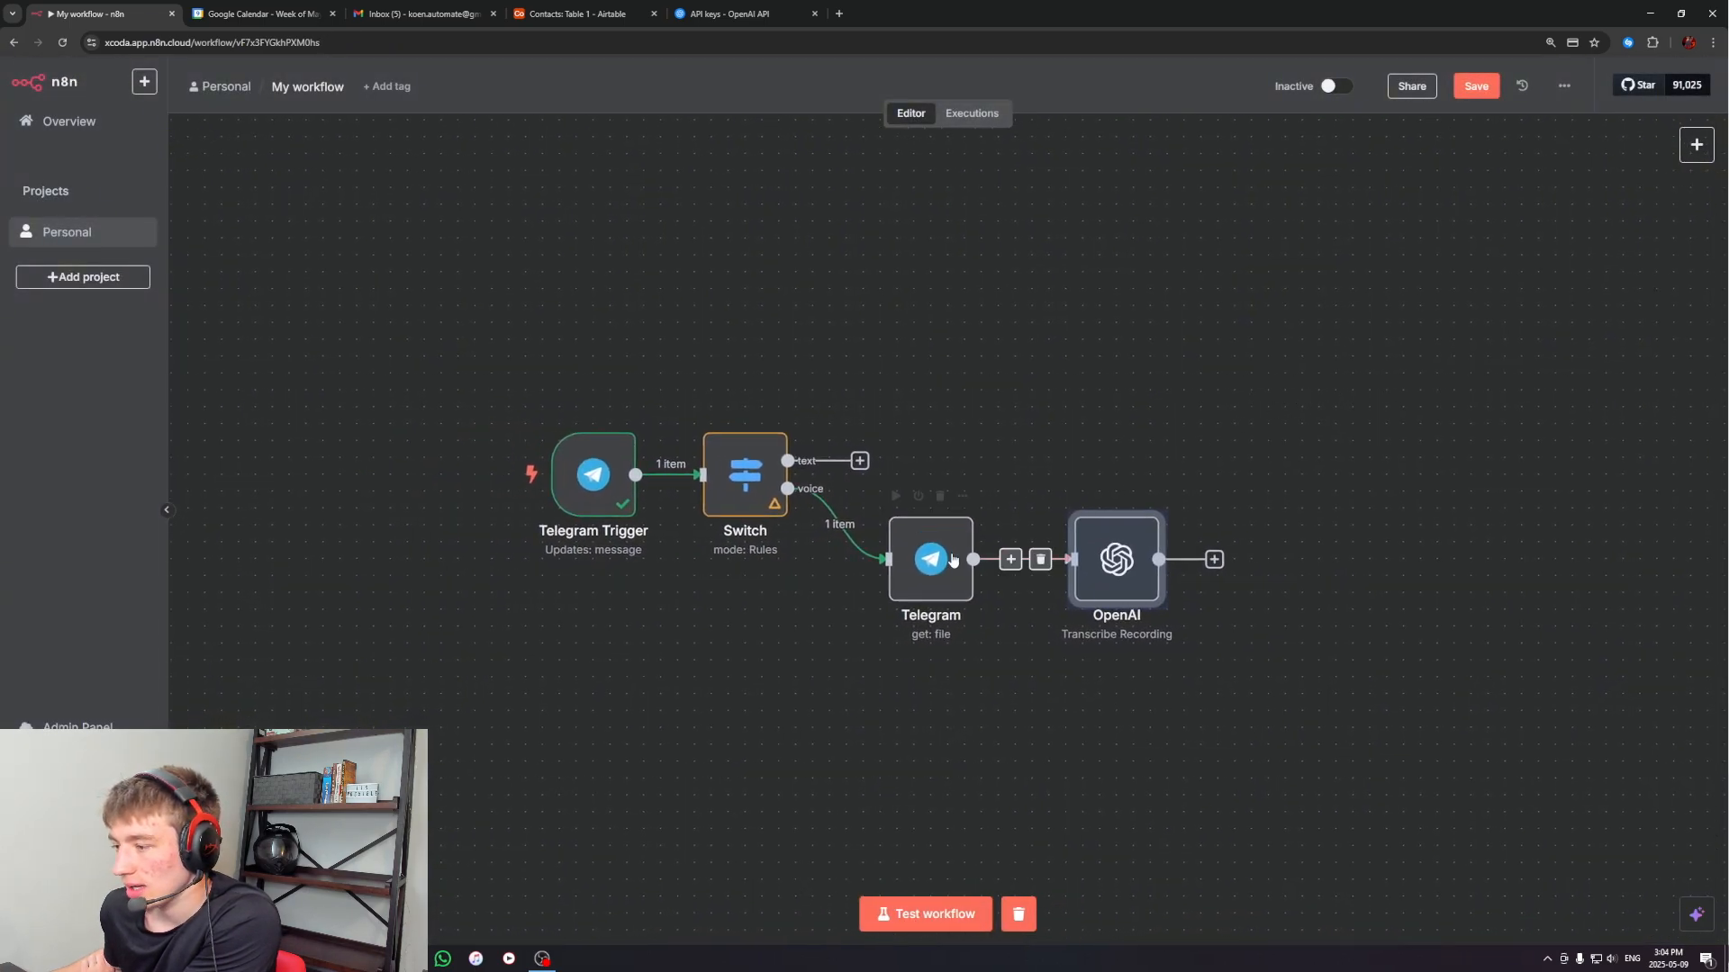
left_click_drag(952, 559, 918, 559)
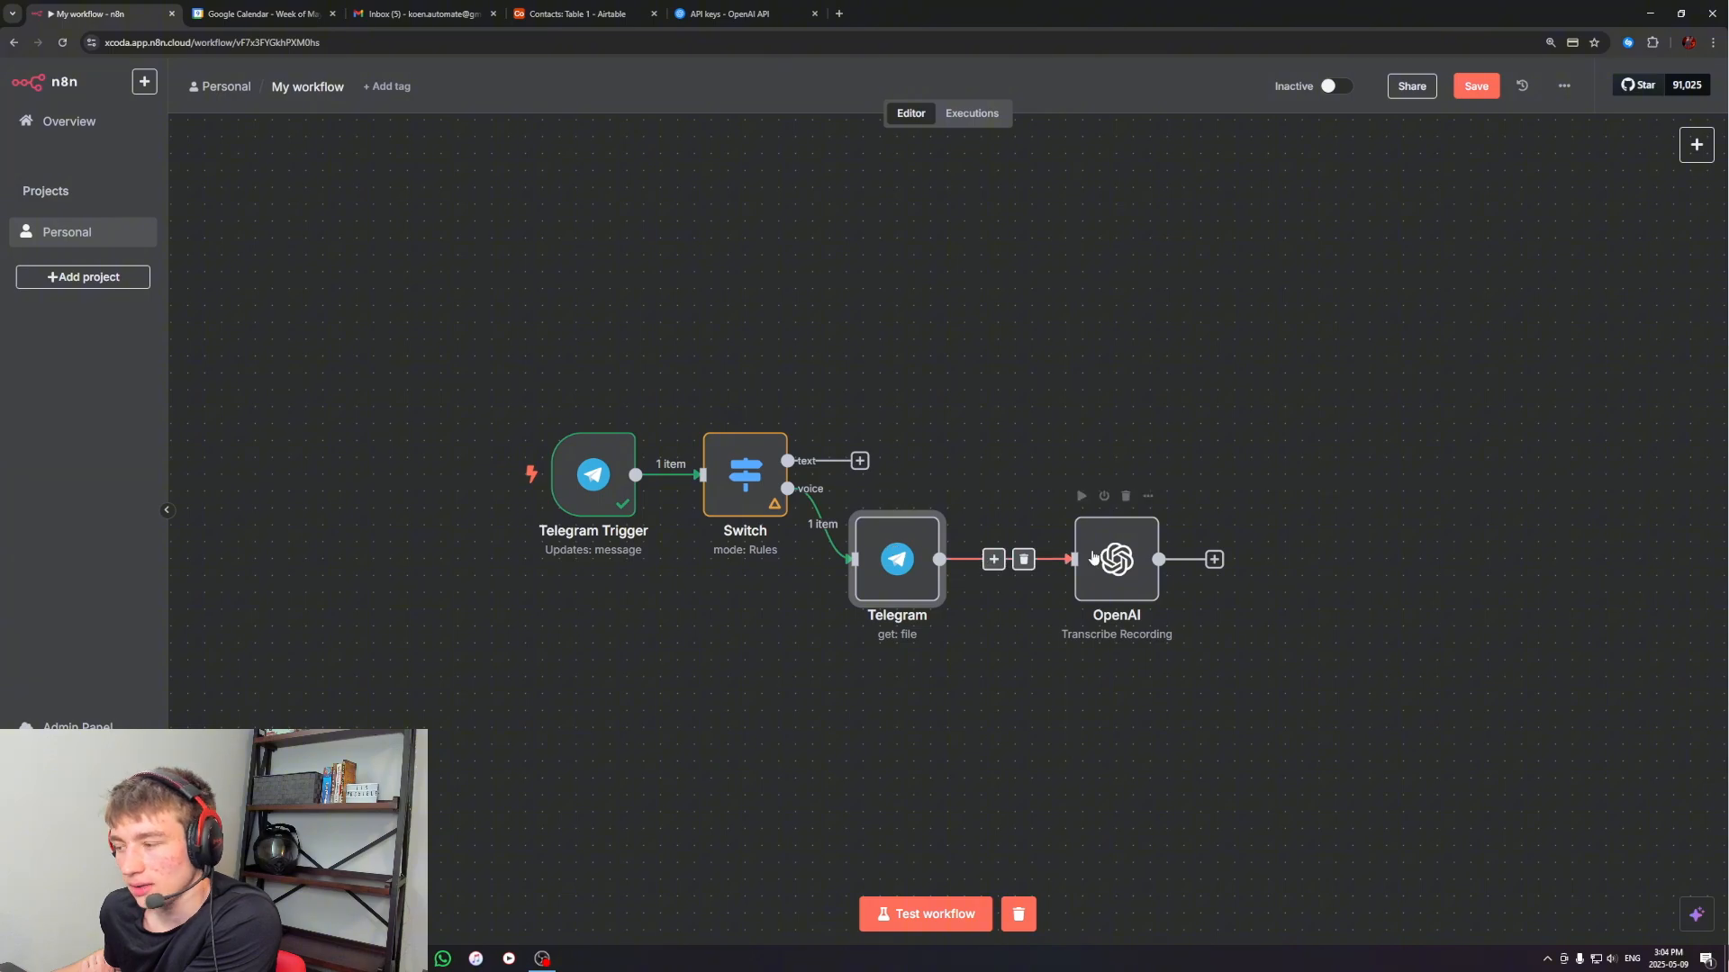
left_click_drag(1122, 557, 1020, 557)
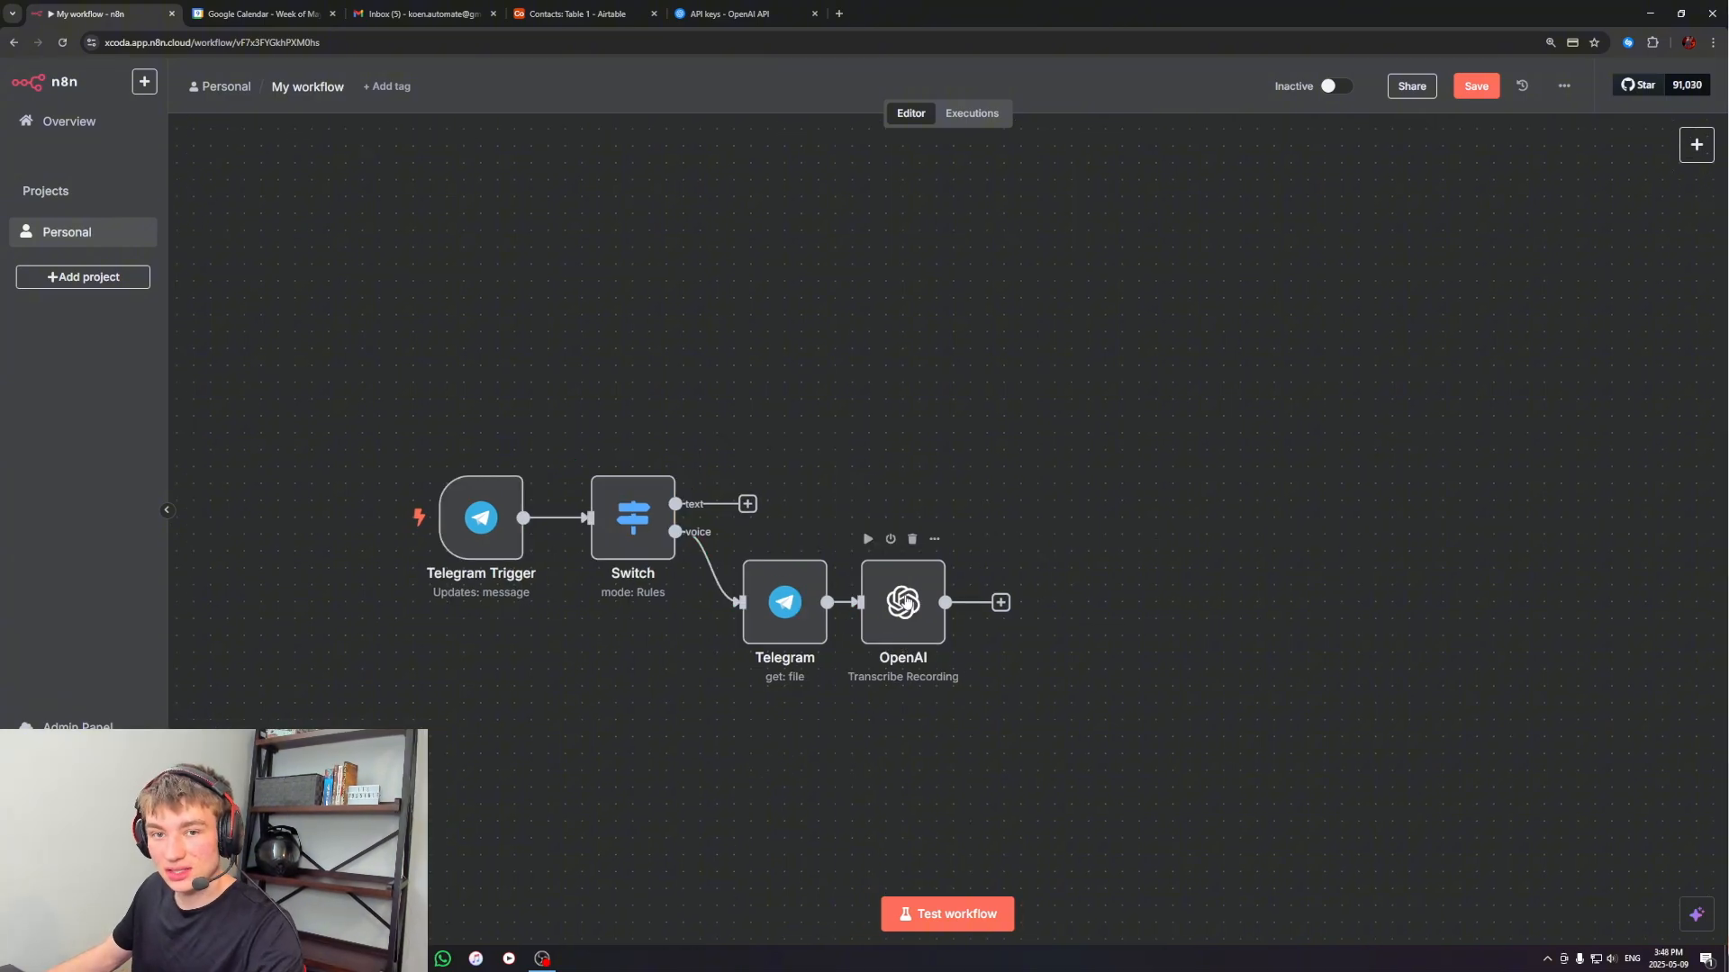
Open a new OpenAI credential form from the OpenAI transcription node
double_click(898, 606)
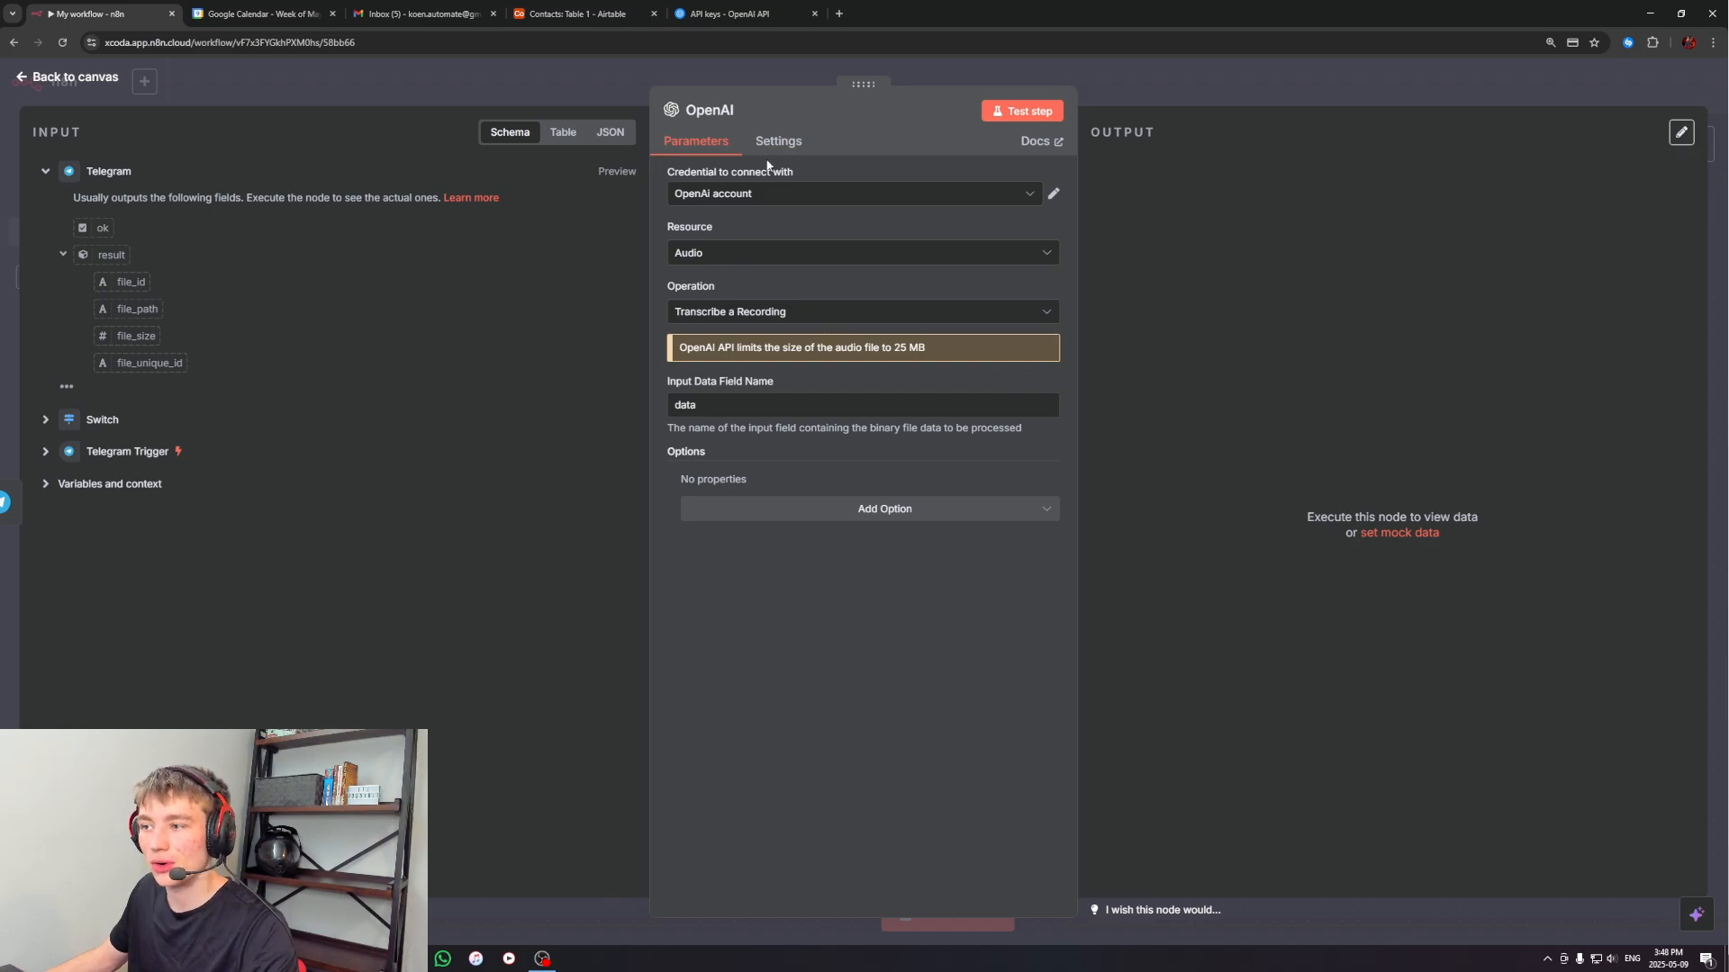
left_click(714, 197)
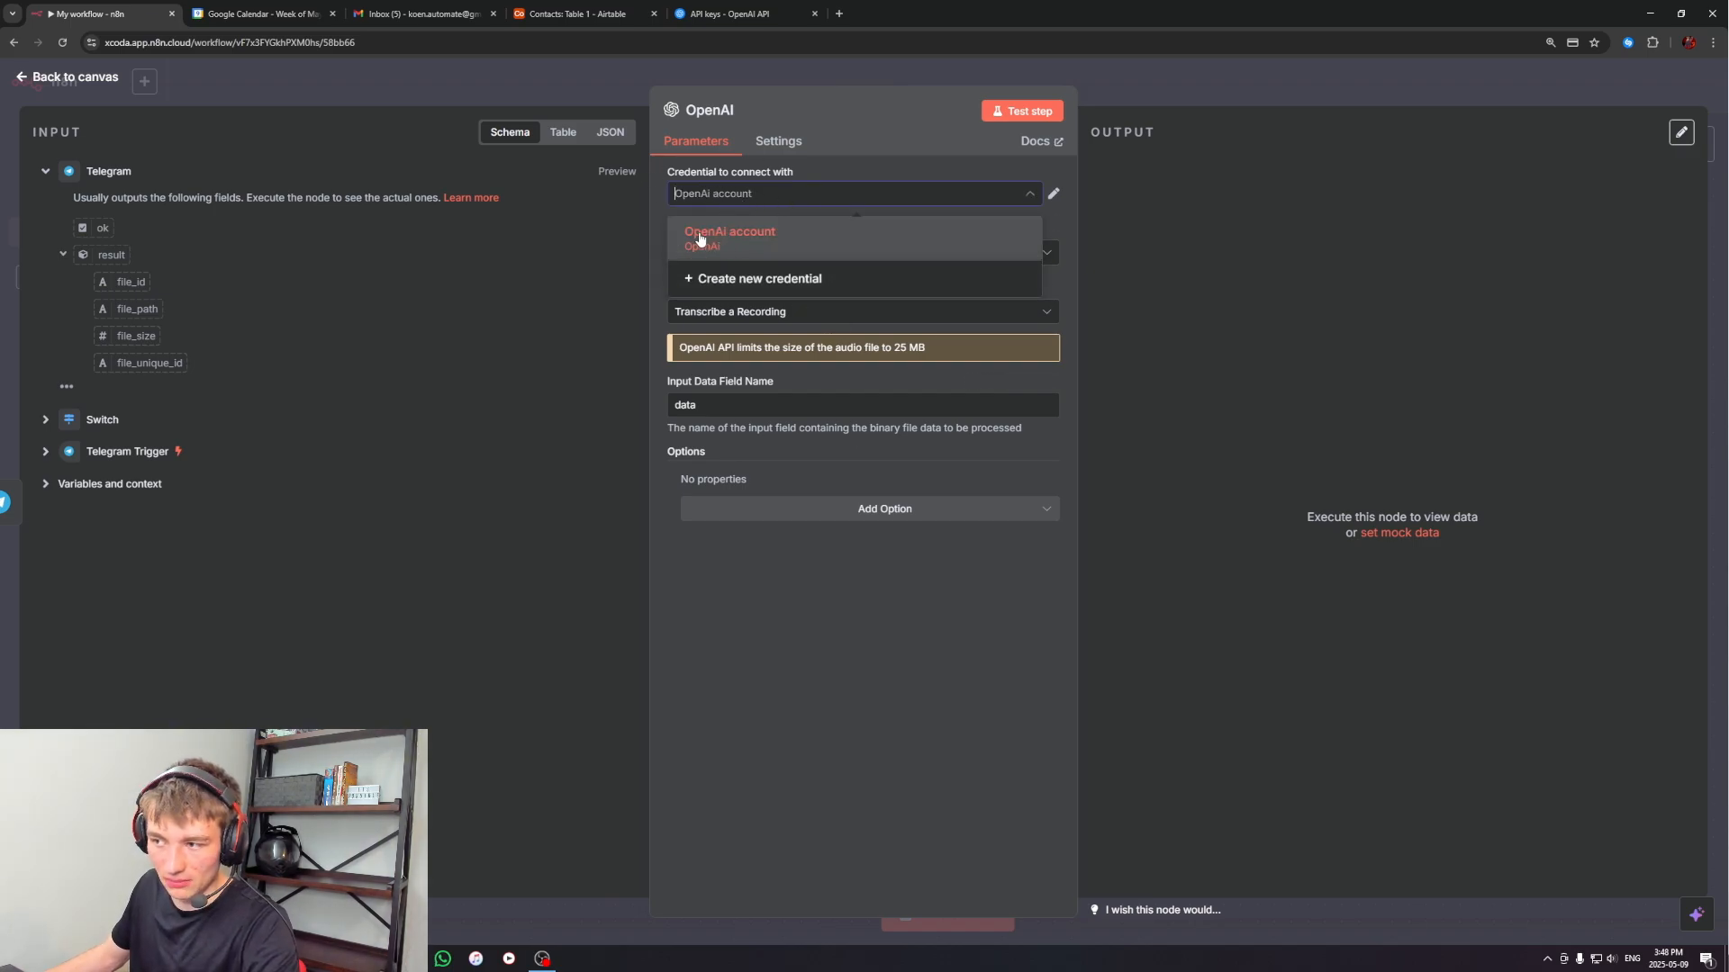
left_click(707, 281)
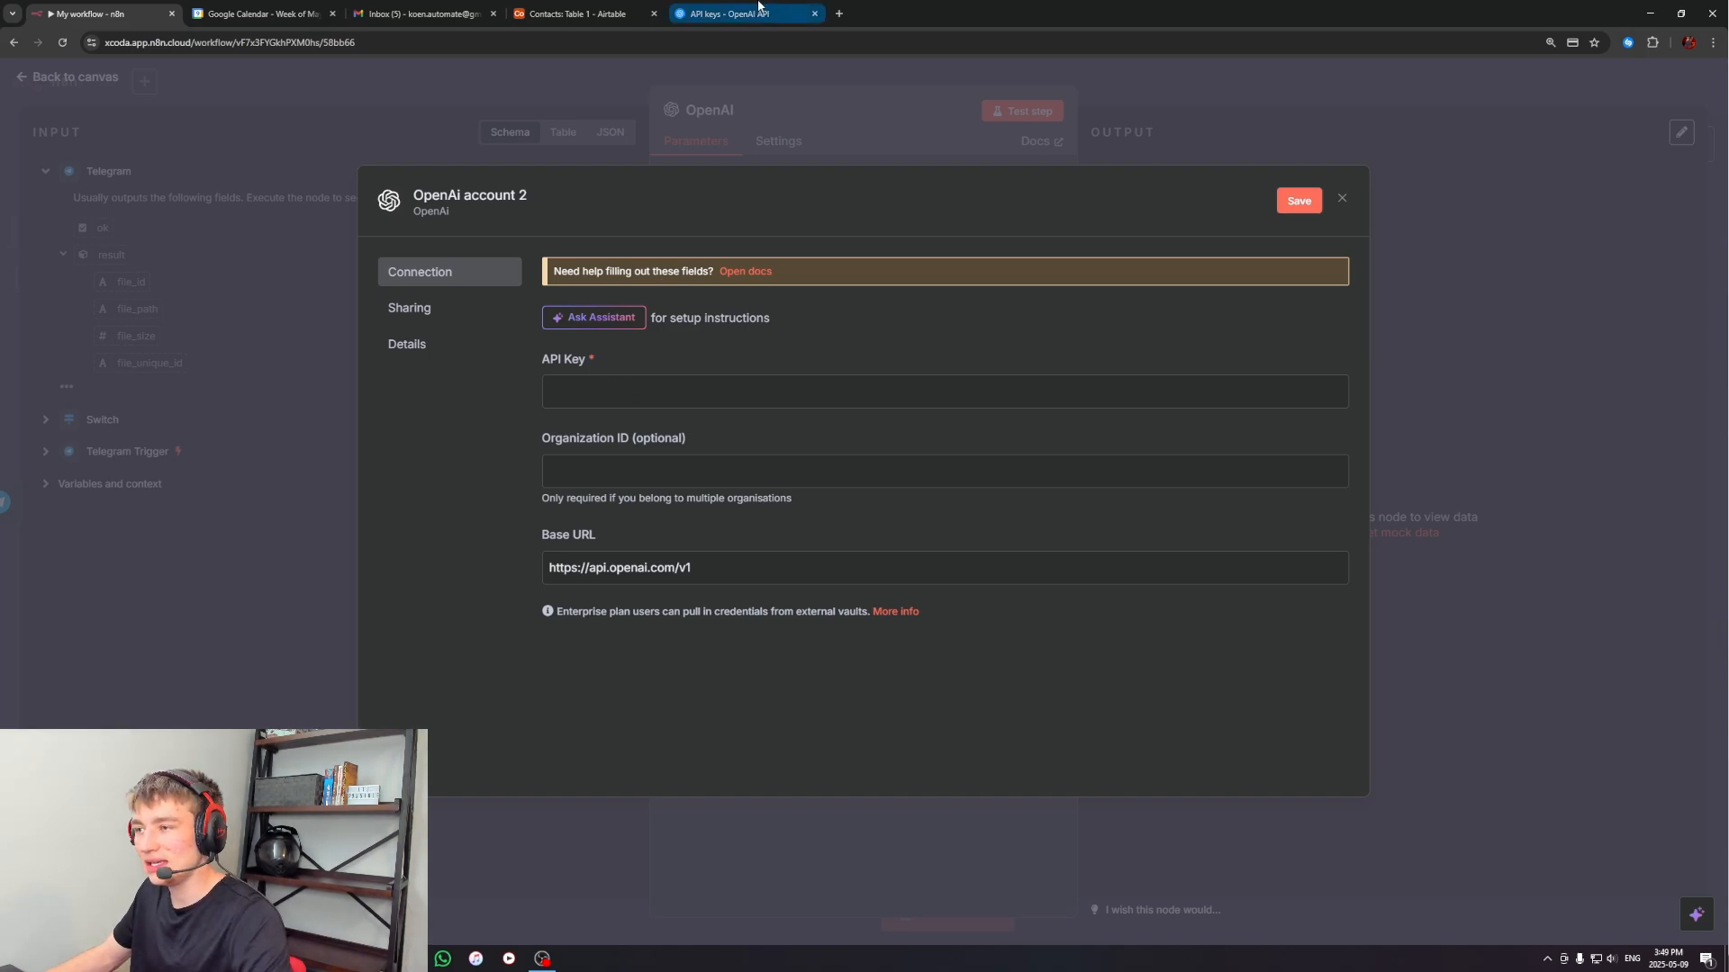
On OpenAI's API keys page, fill in a new secret key named test for Default project, dismiss it uncreated, and return to n8n
left_click(729, 14)
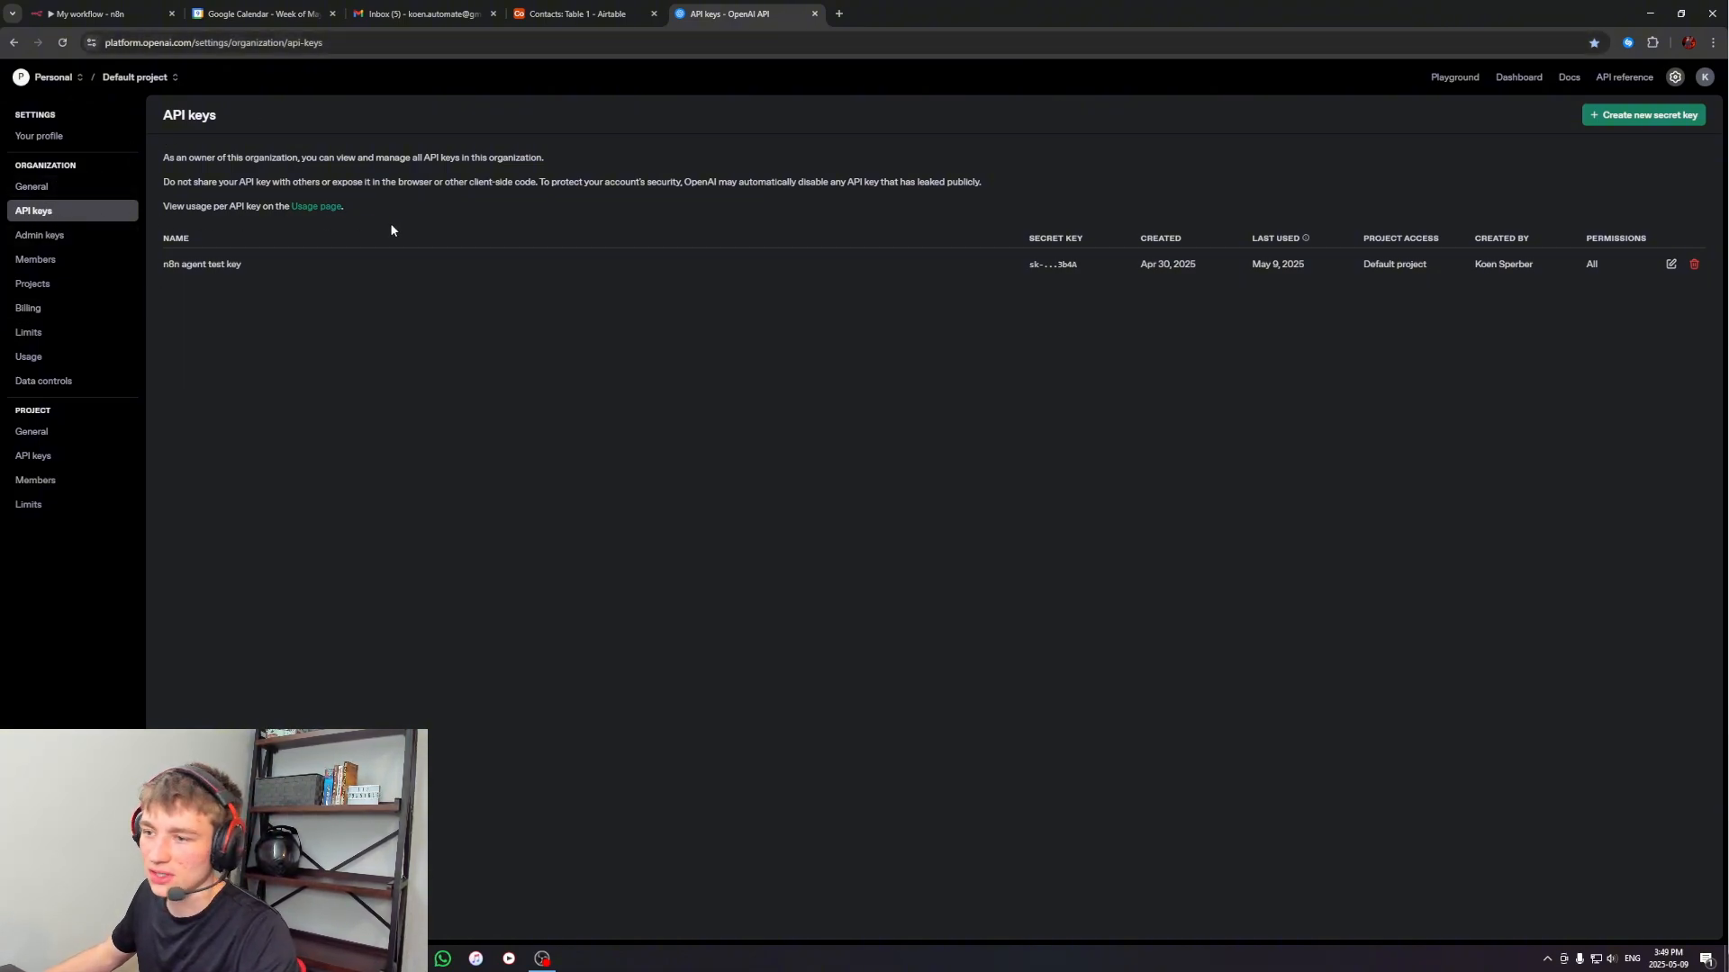
left_click(1629, 115)
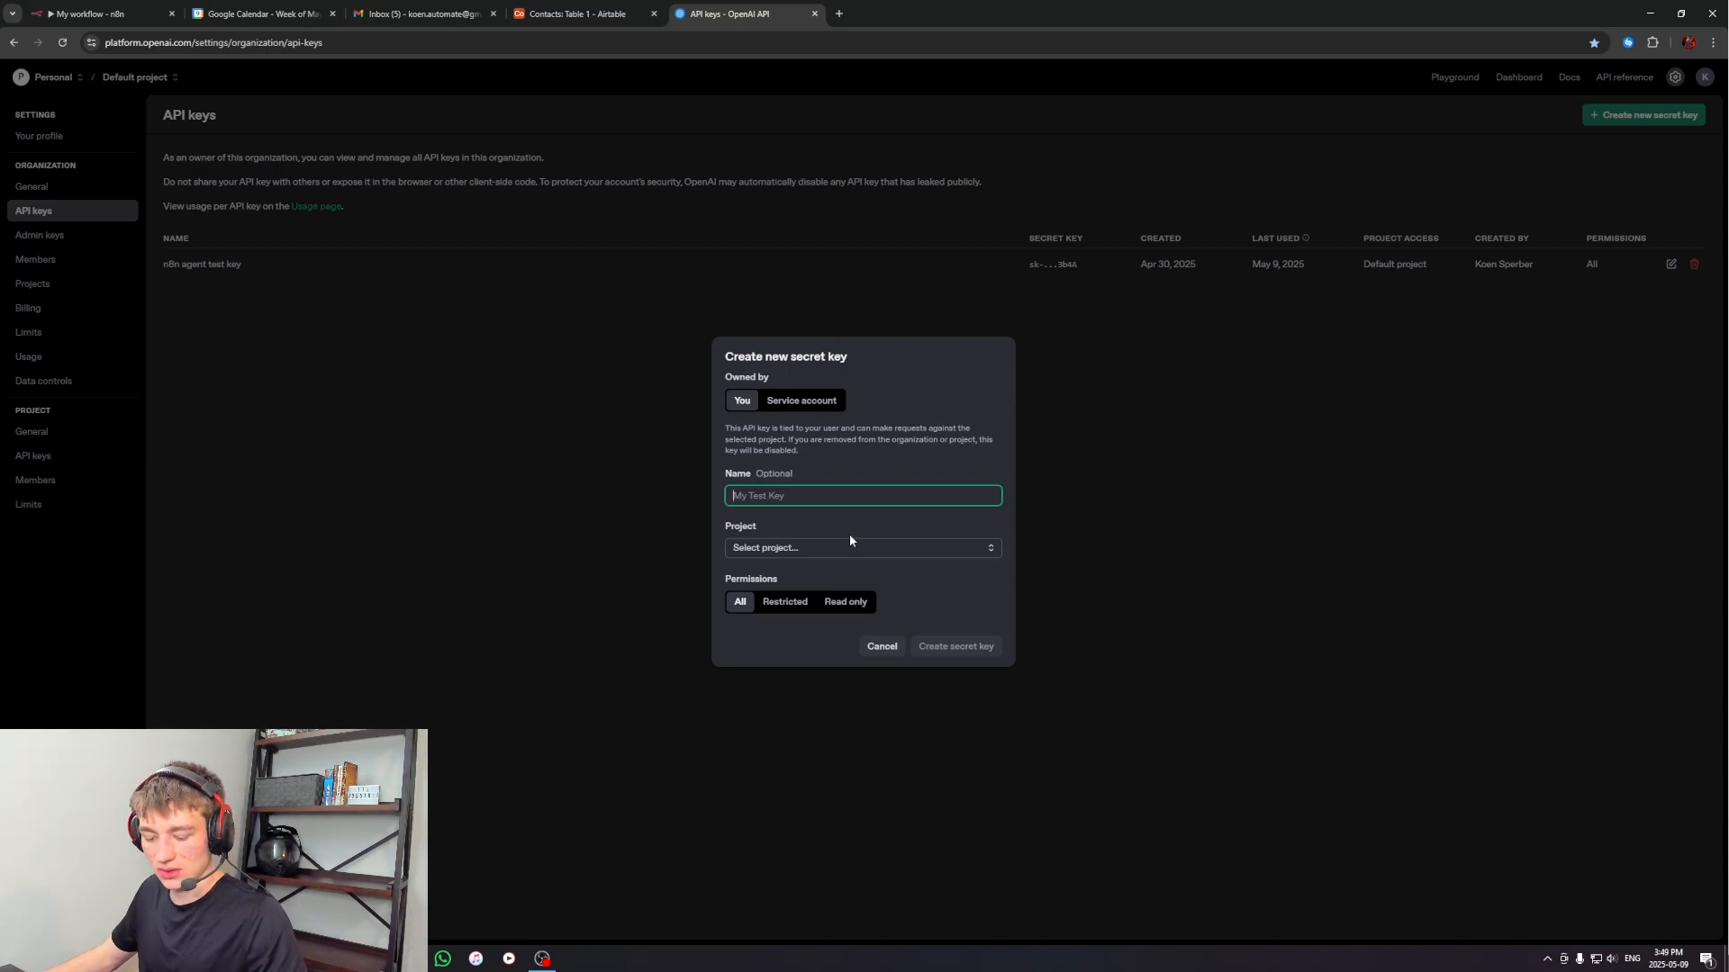
type("test")
left_click(793, 547)
left_click(782, 575)
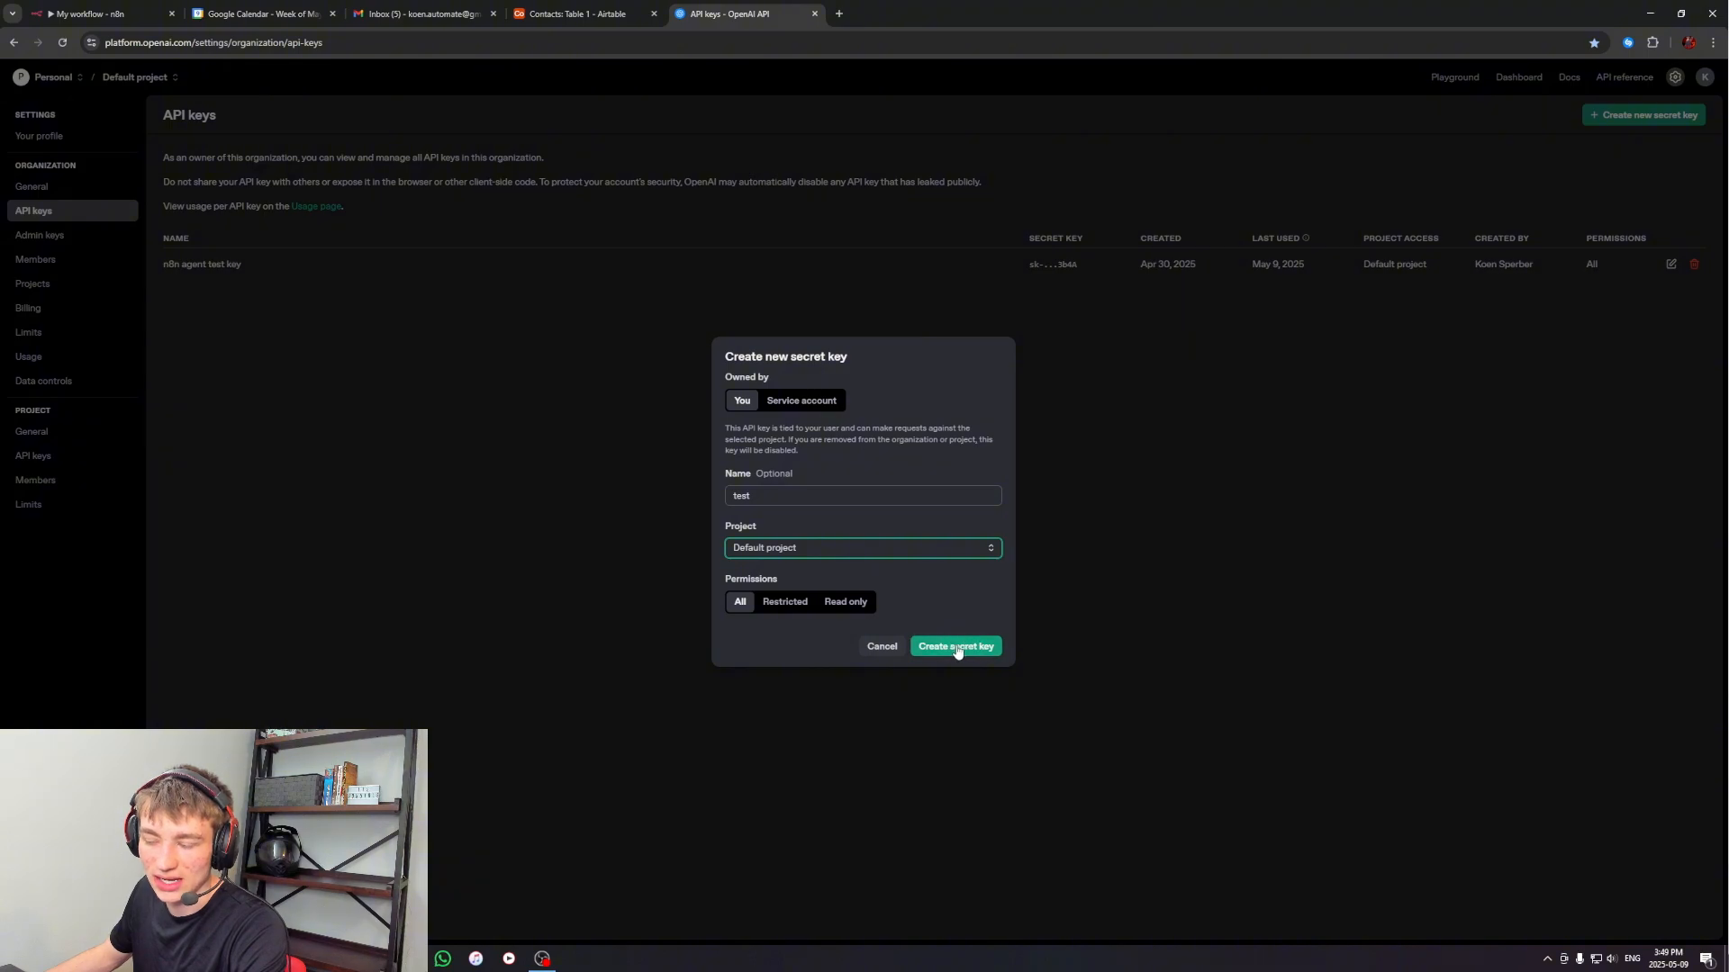
left_click(1175, 450)
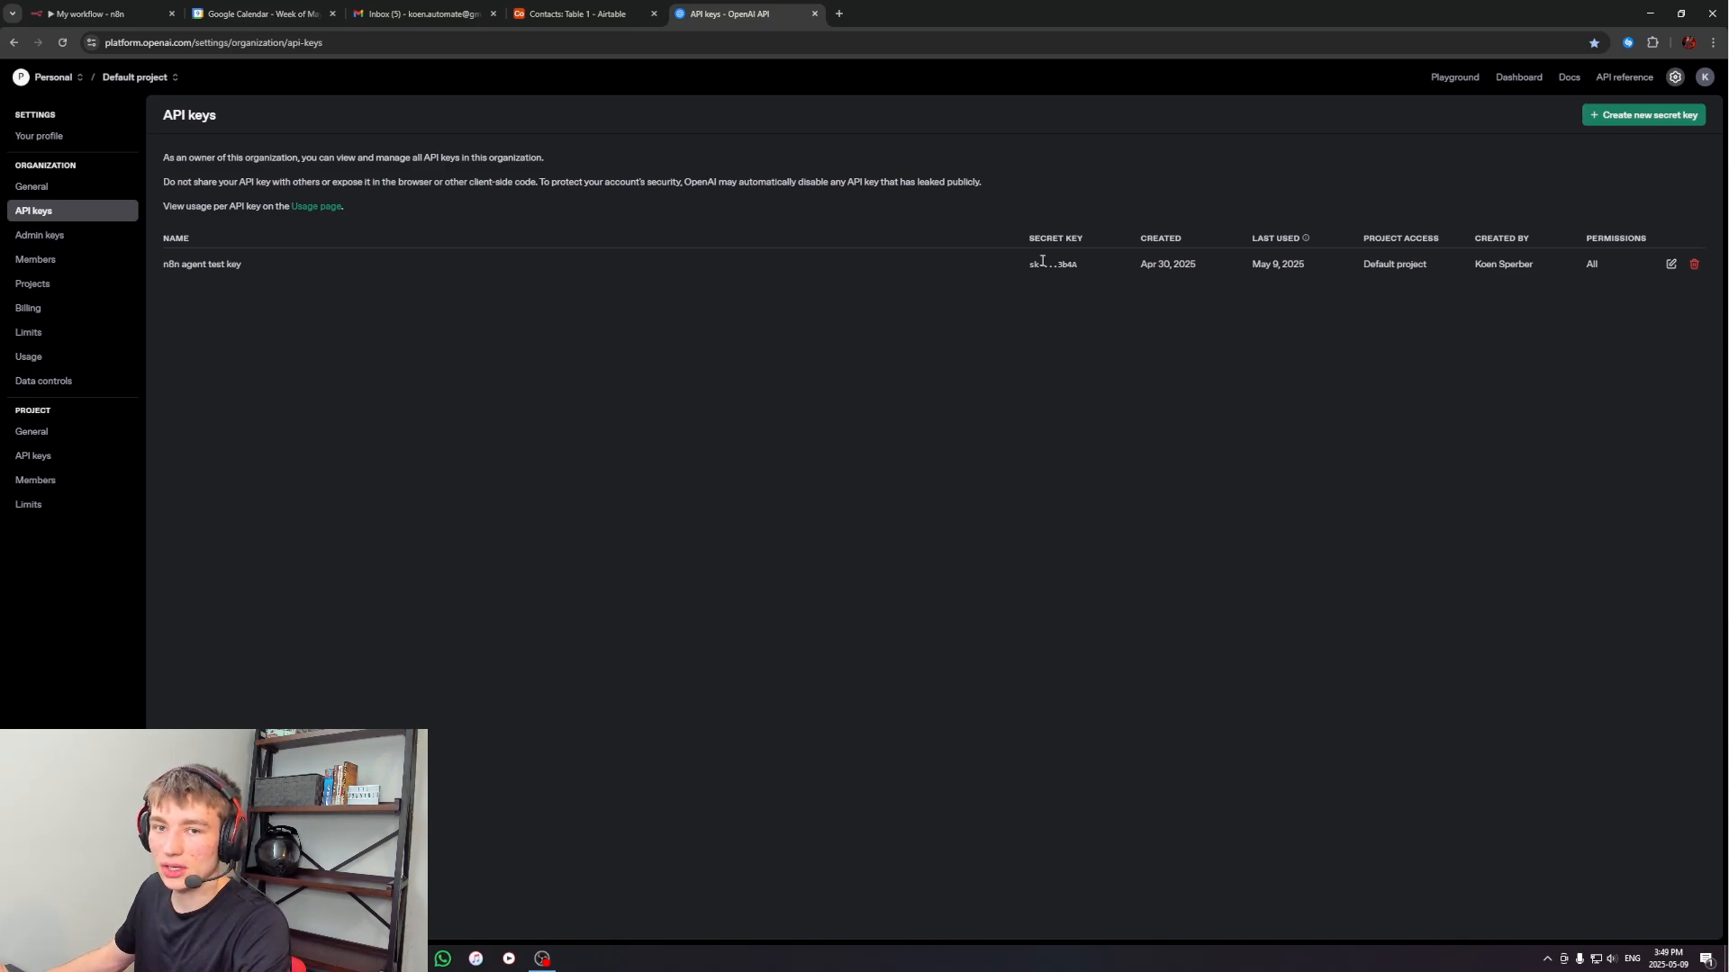
key("ctrl+1")
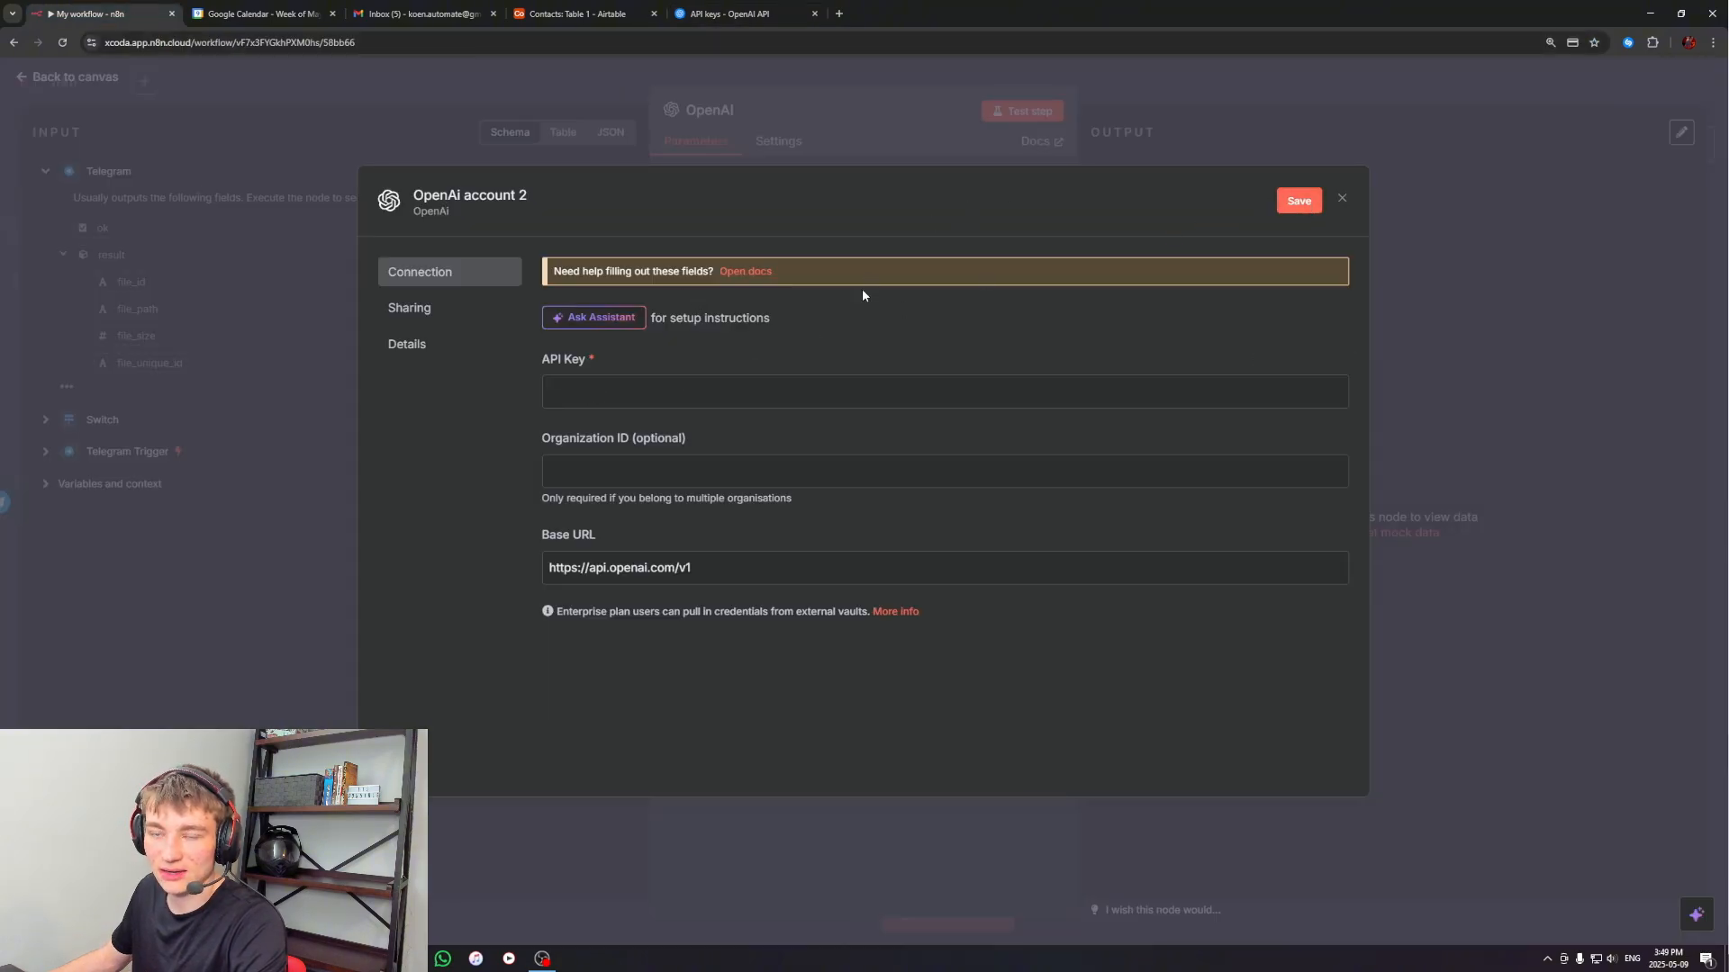
Examine the credit balance and auto recharge information on the OpenAI platform's Billing page
left_click(766, 6)
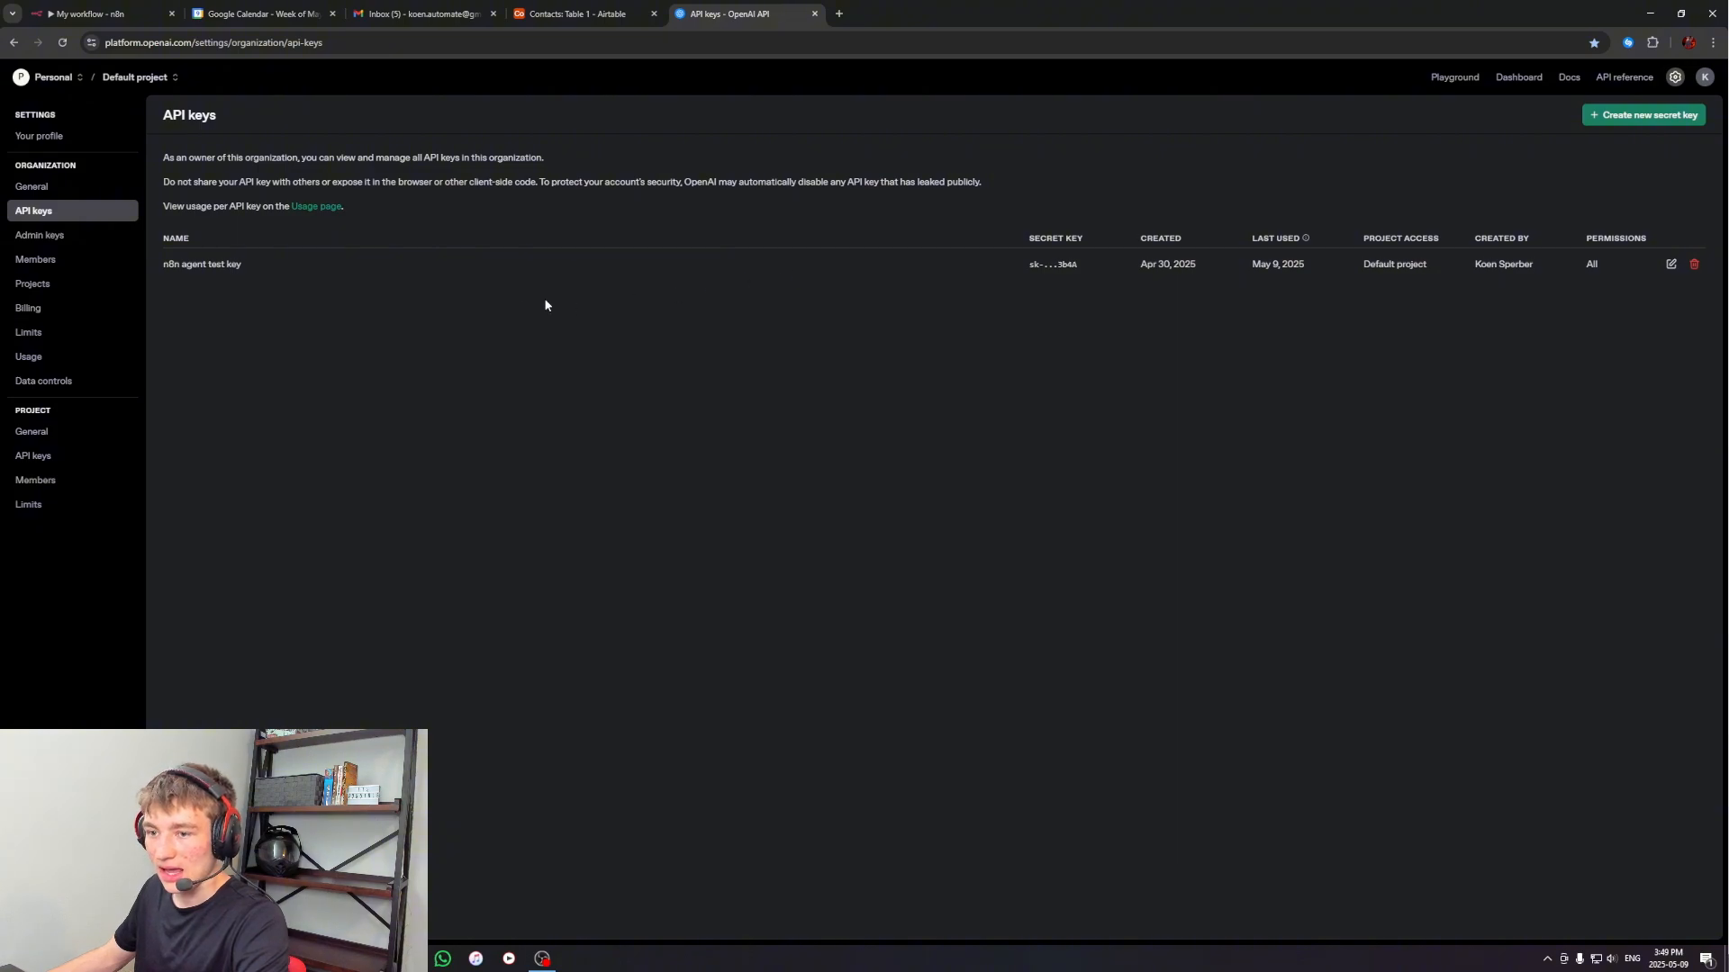
left_click(60, 310)
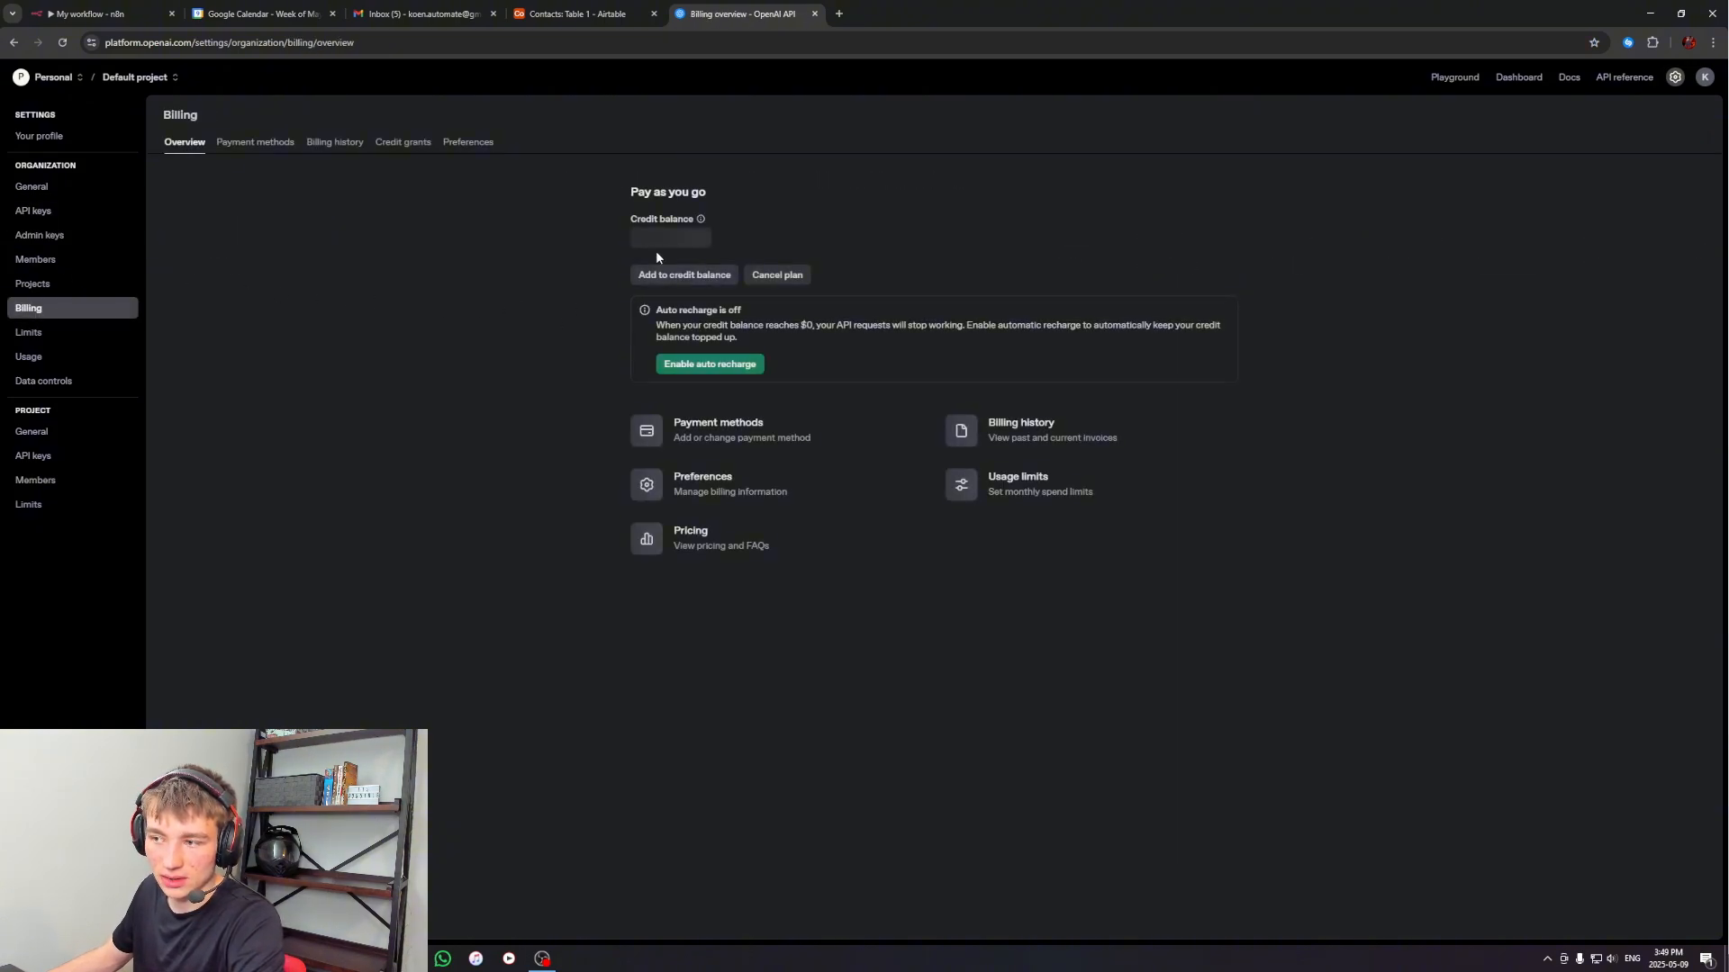
left_click(691, 239)
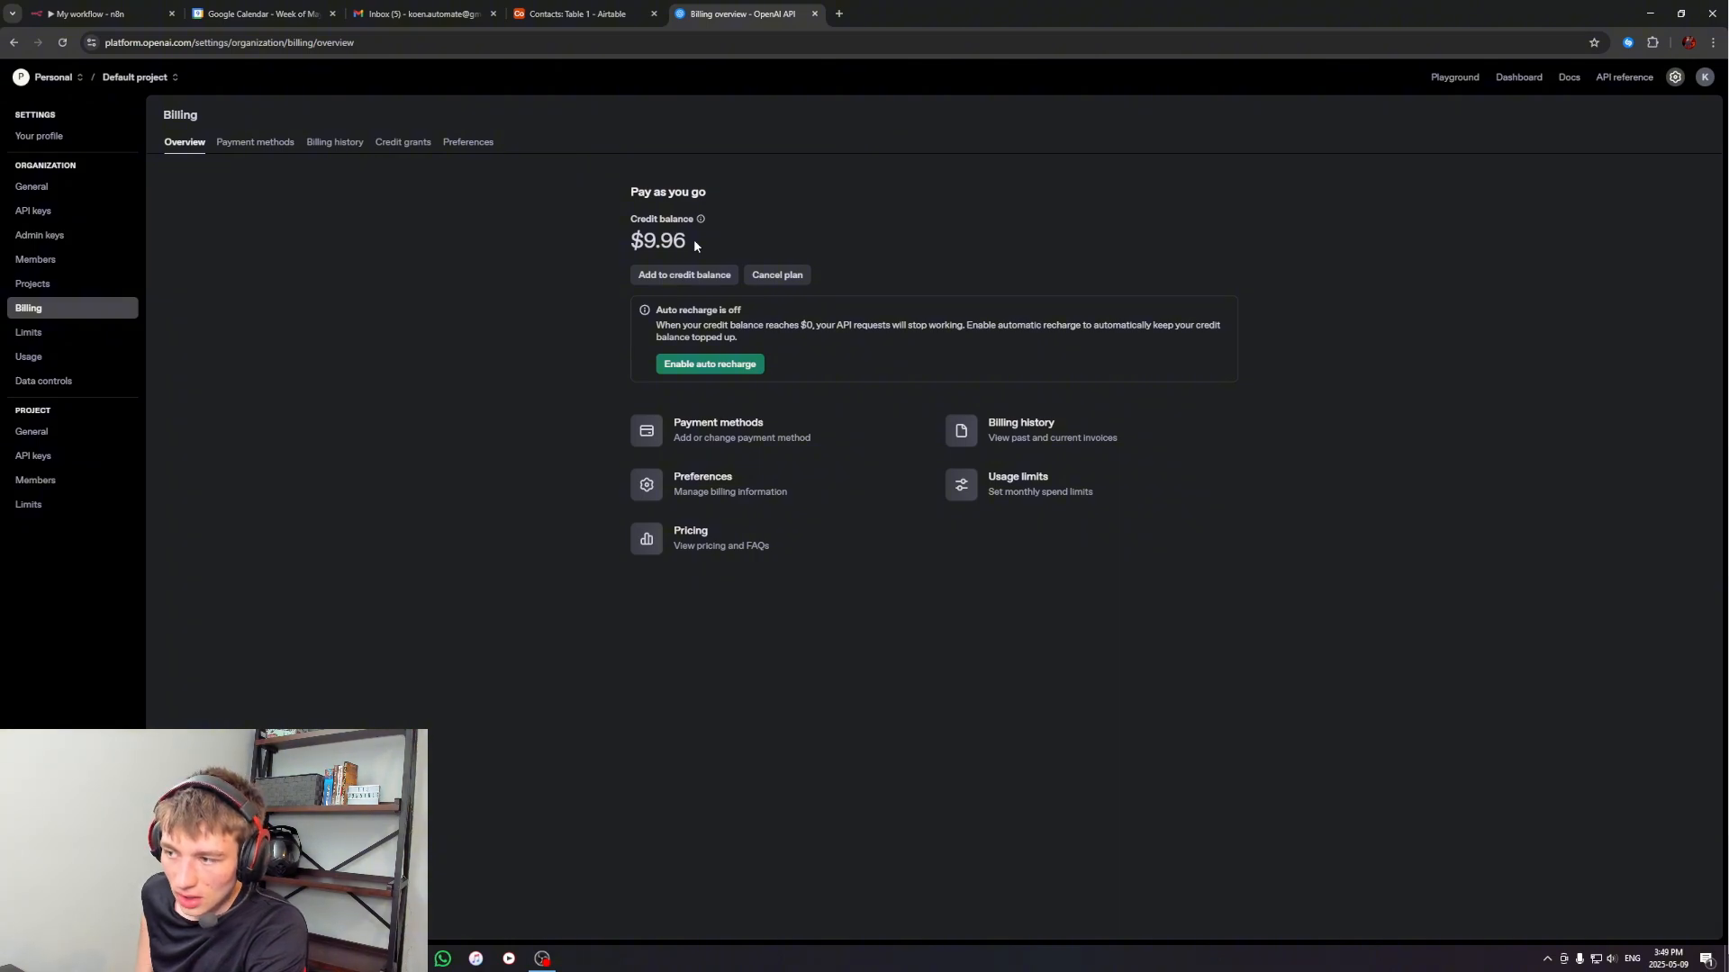
left_click_drag(660, 310, 743, 310)
left_click(740, 315)
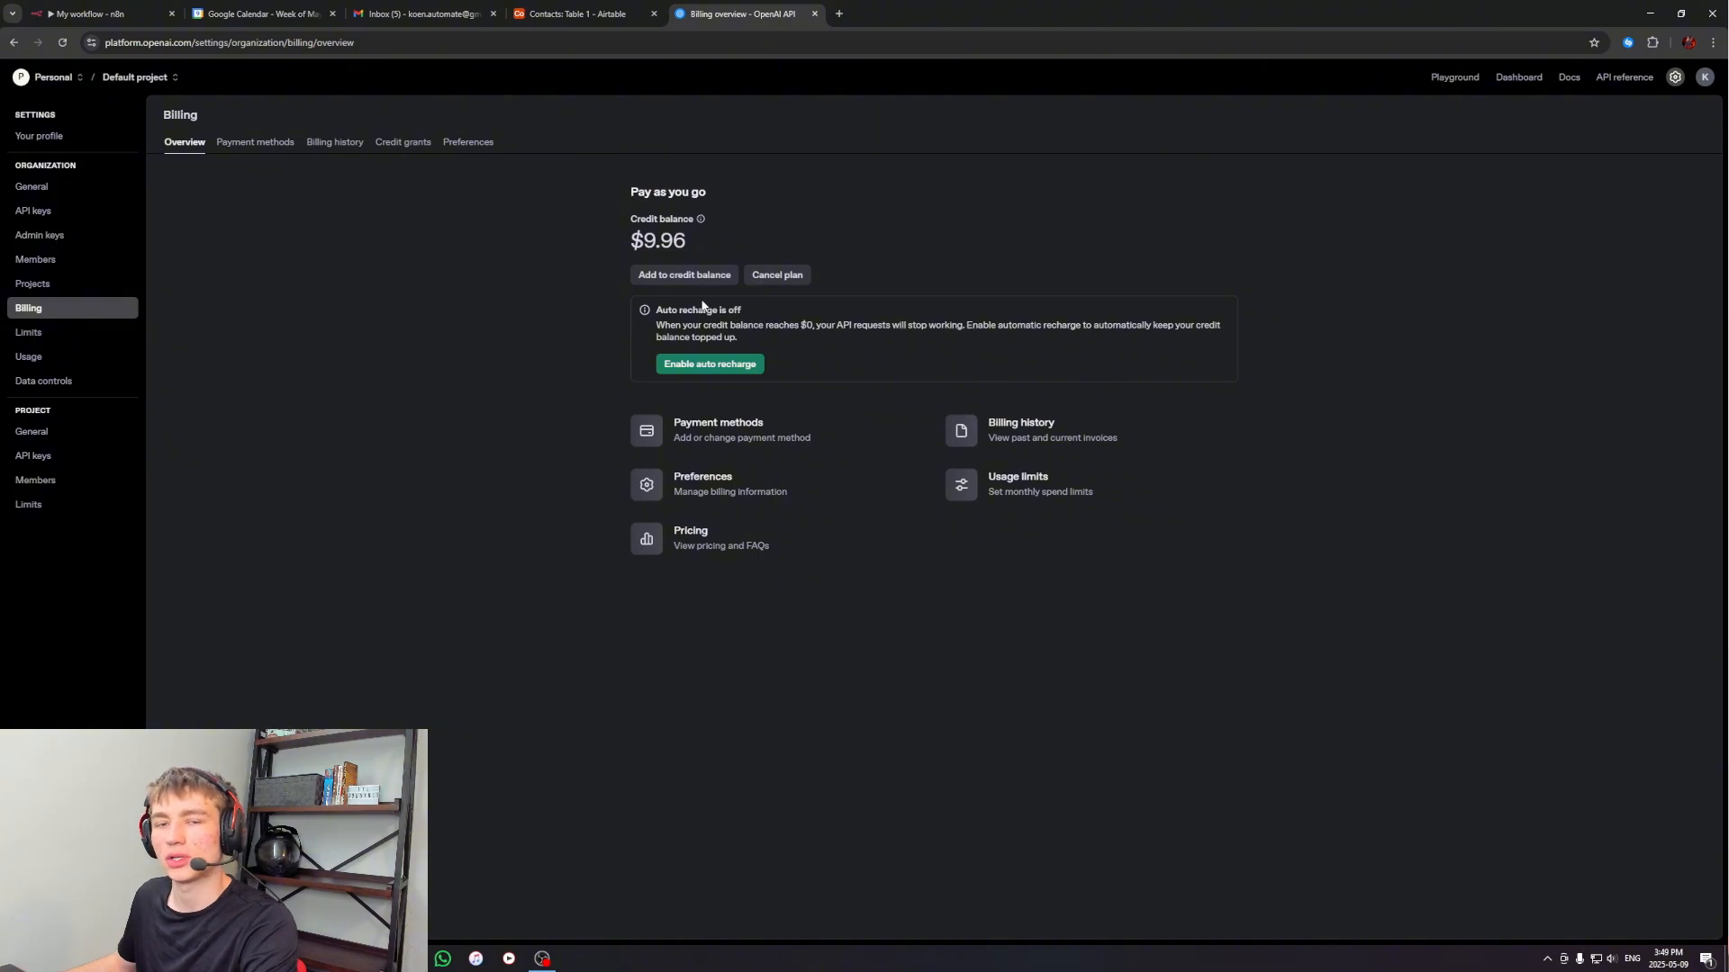
left_click_drag(629, 240, 725, 250)
left_click(724, 246)
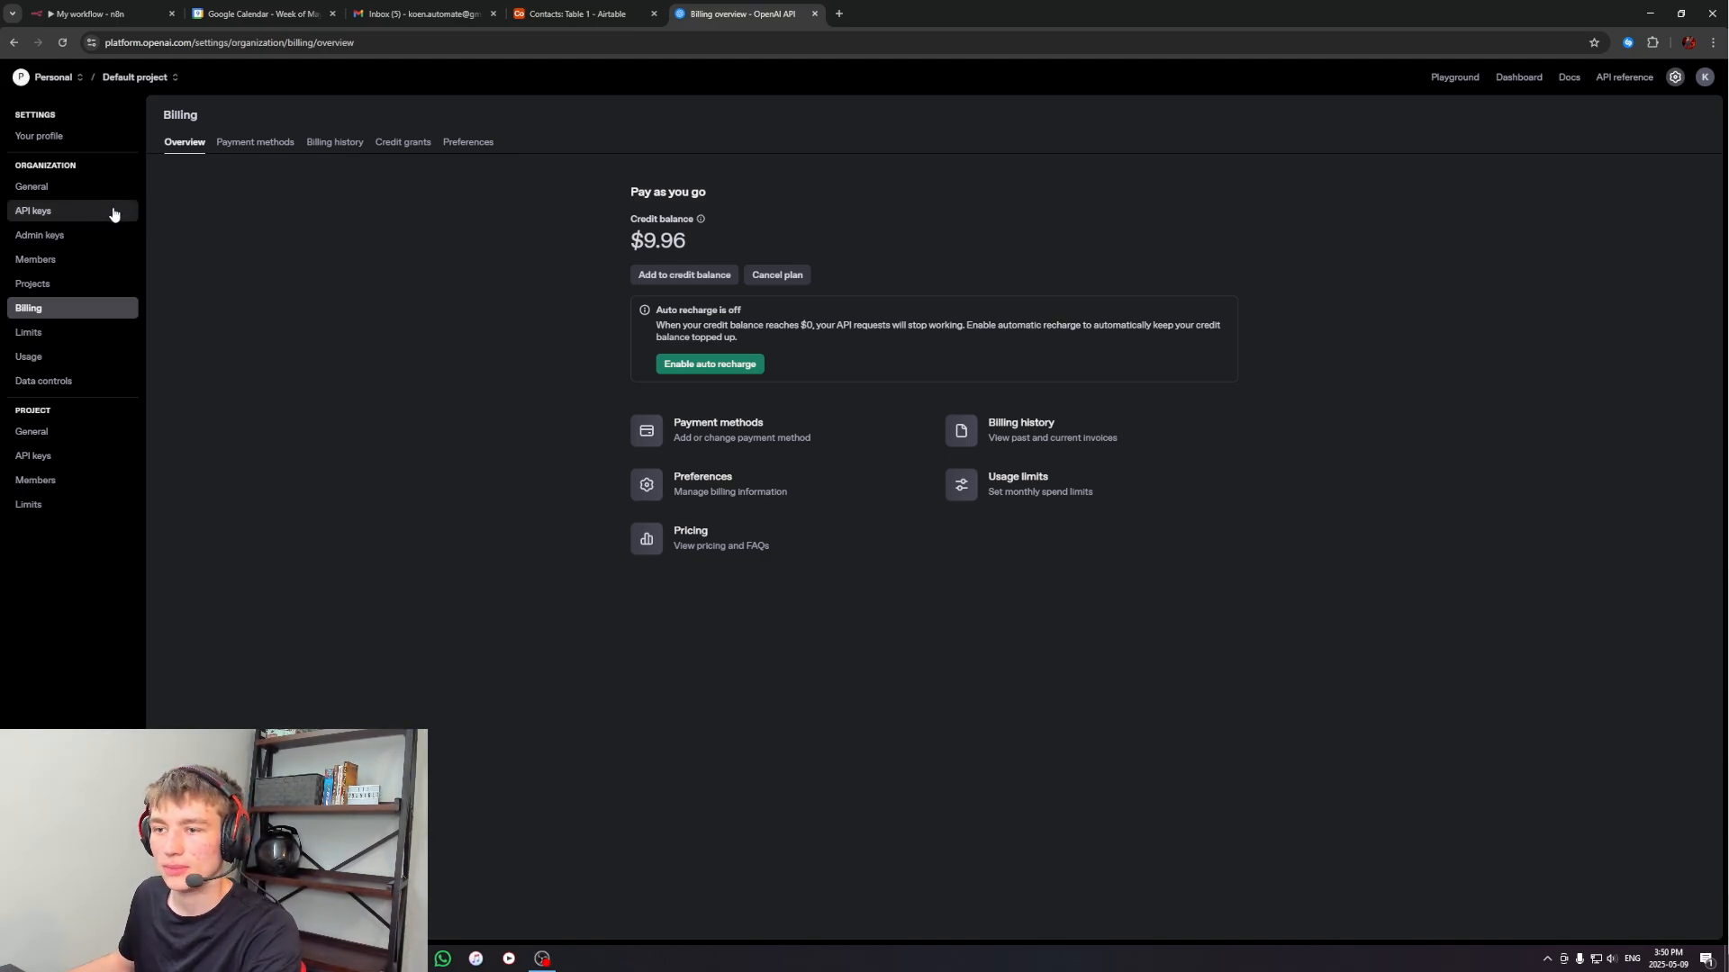
Go back through the API keys page to n8n, discard the new OpenAI credential form, and return to the canvas
left_click(83, 211)
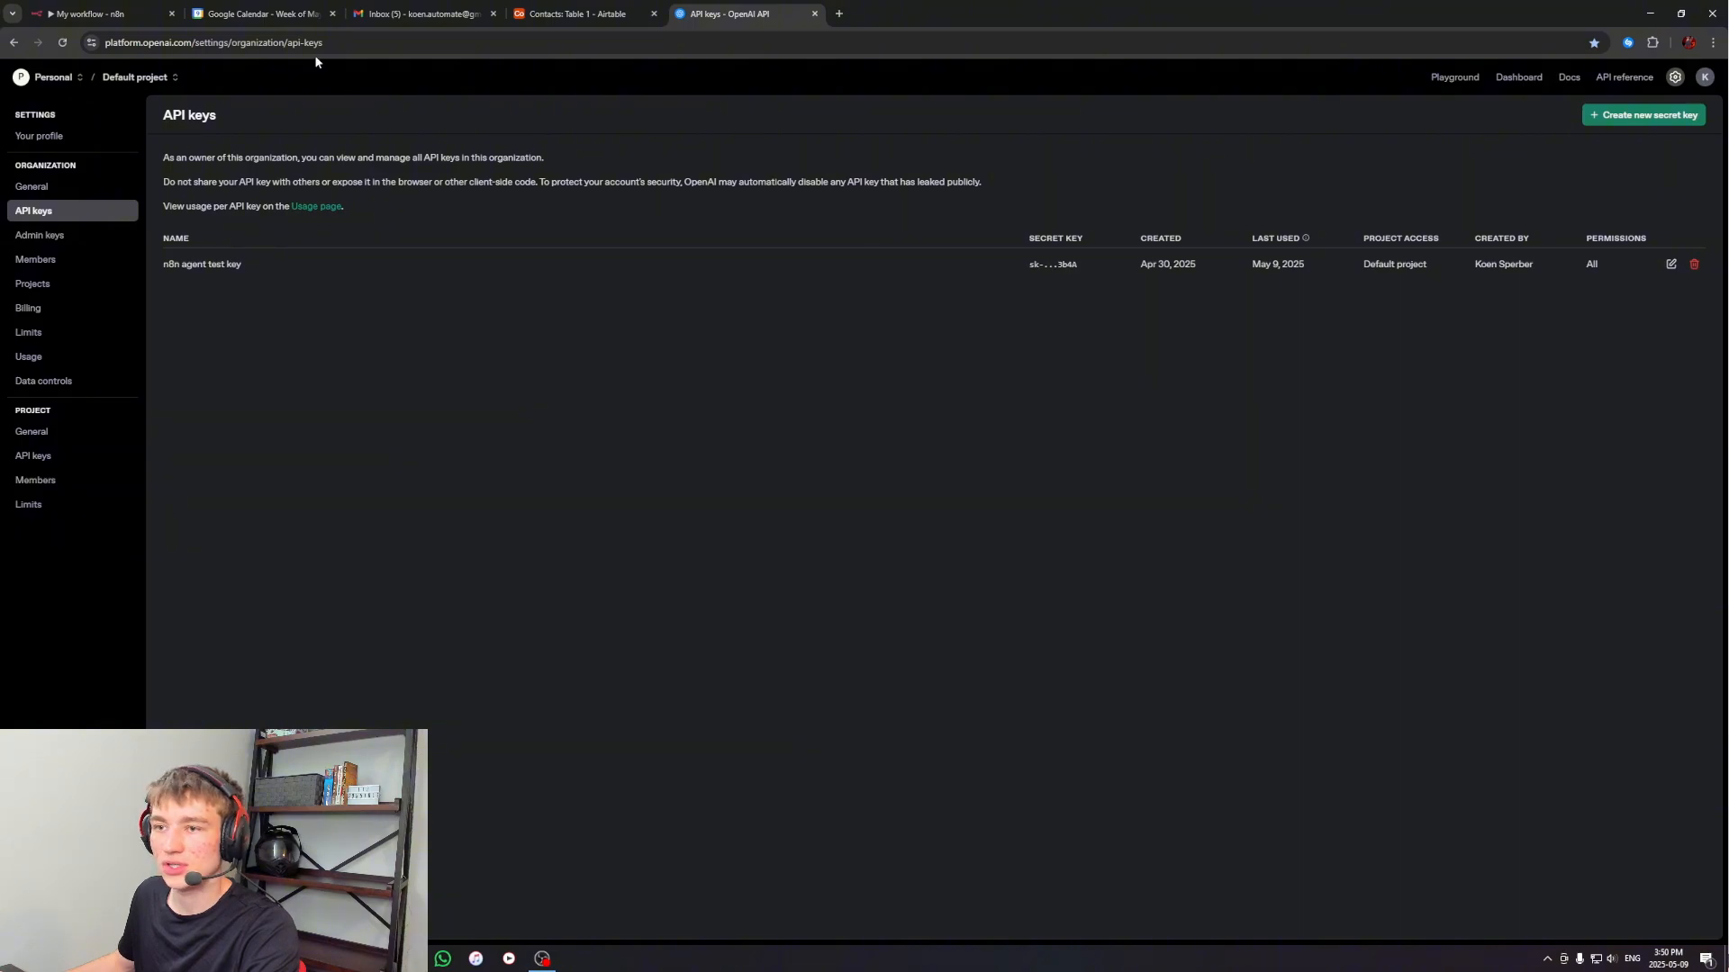
left_click(89, 14)
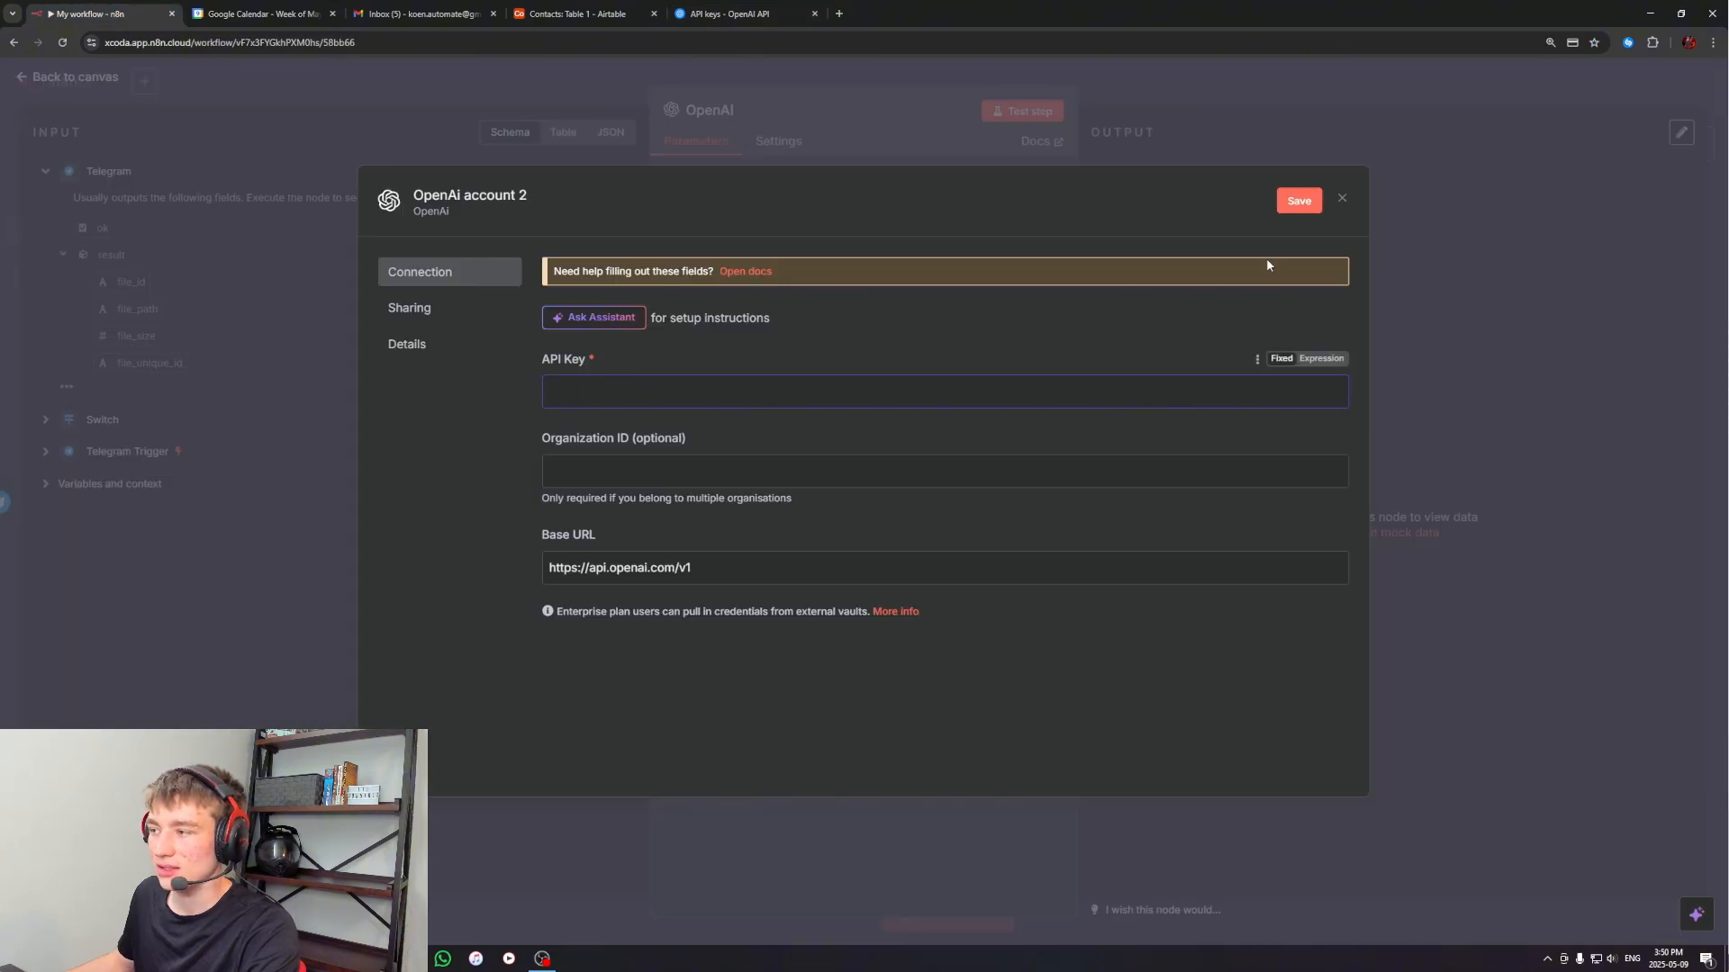
left_click(1342, 198)
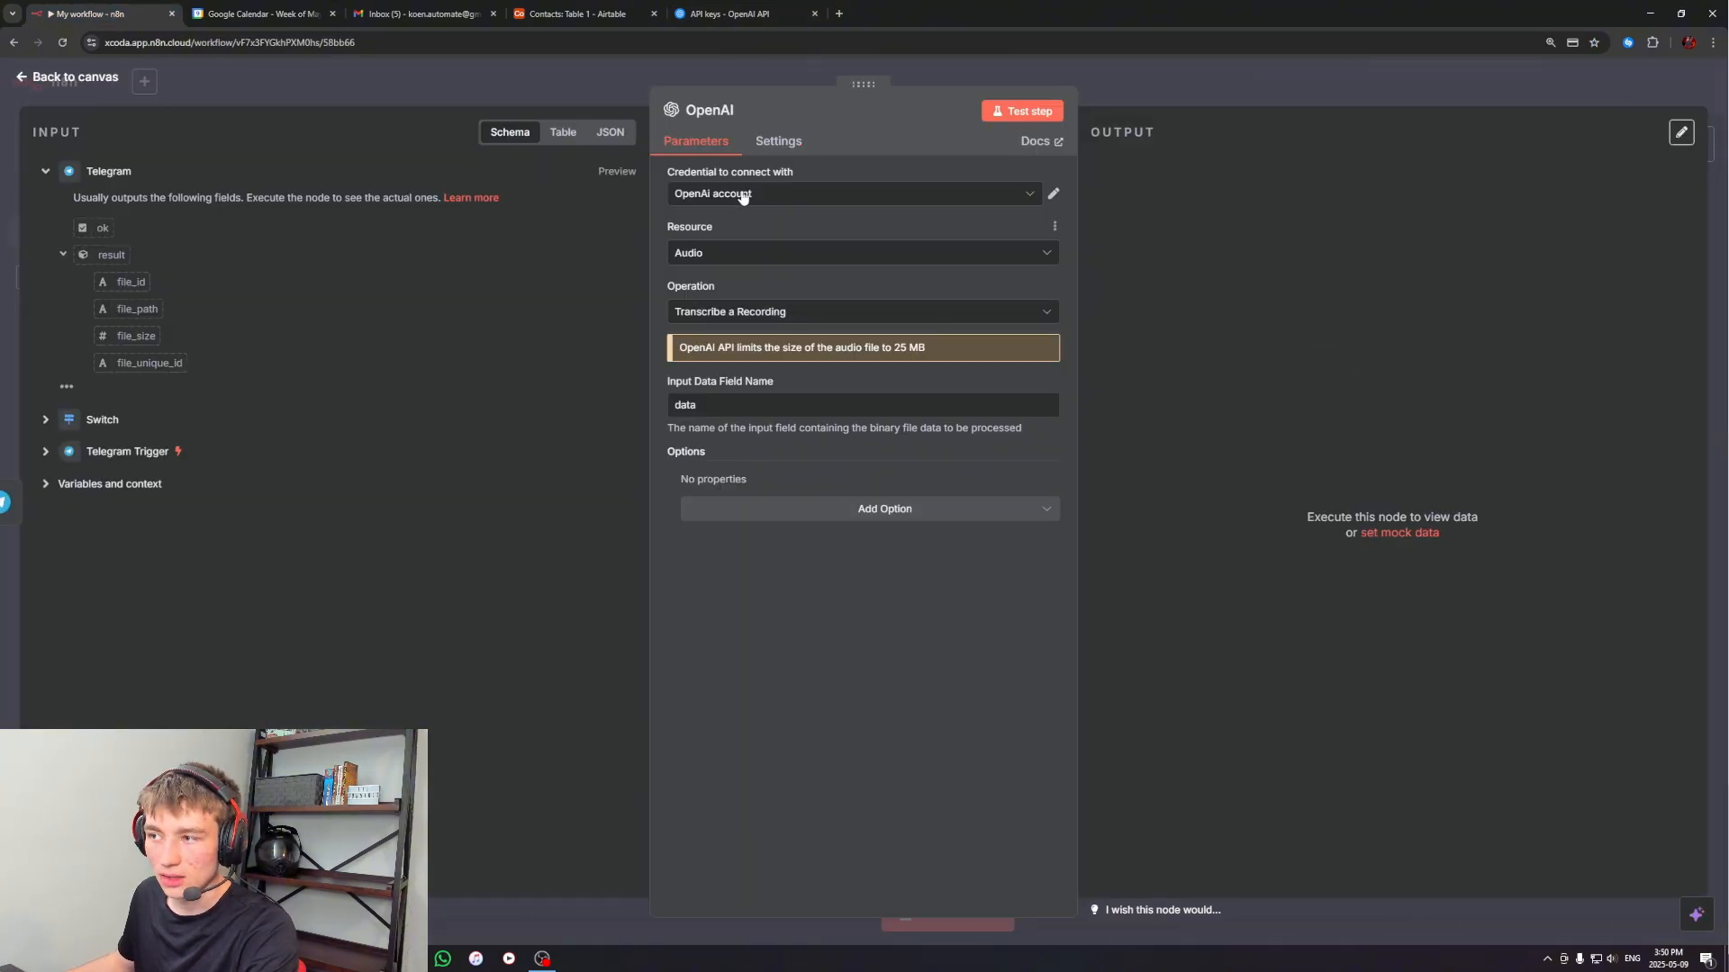
left_click(1303, 94)
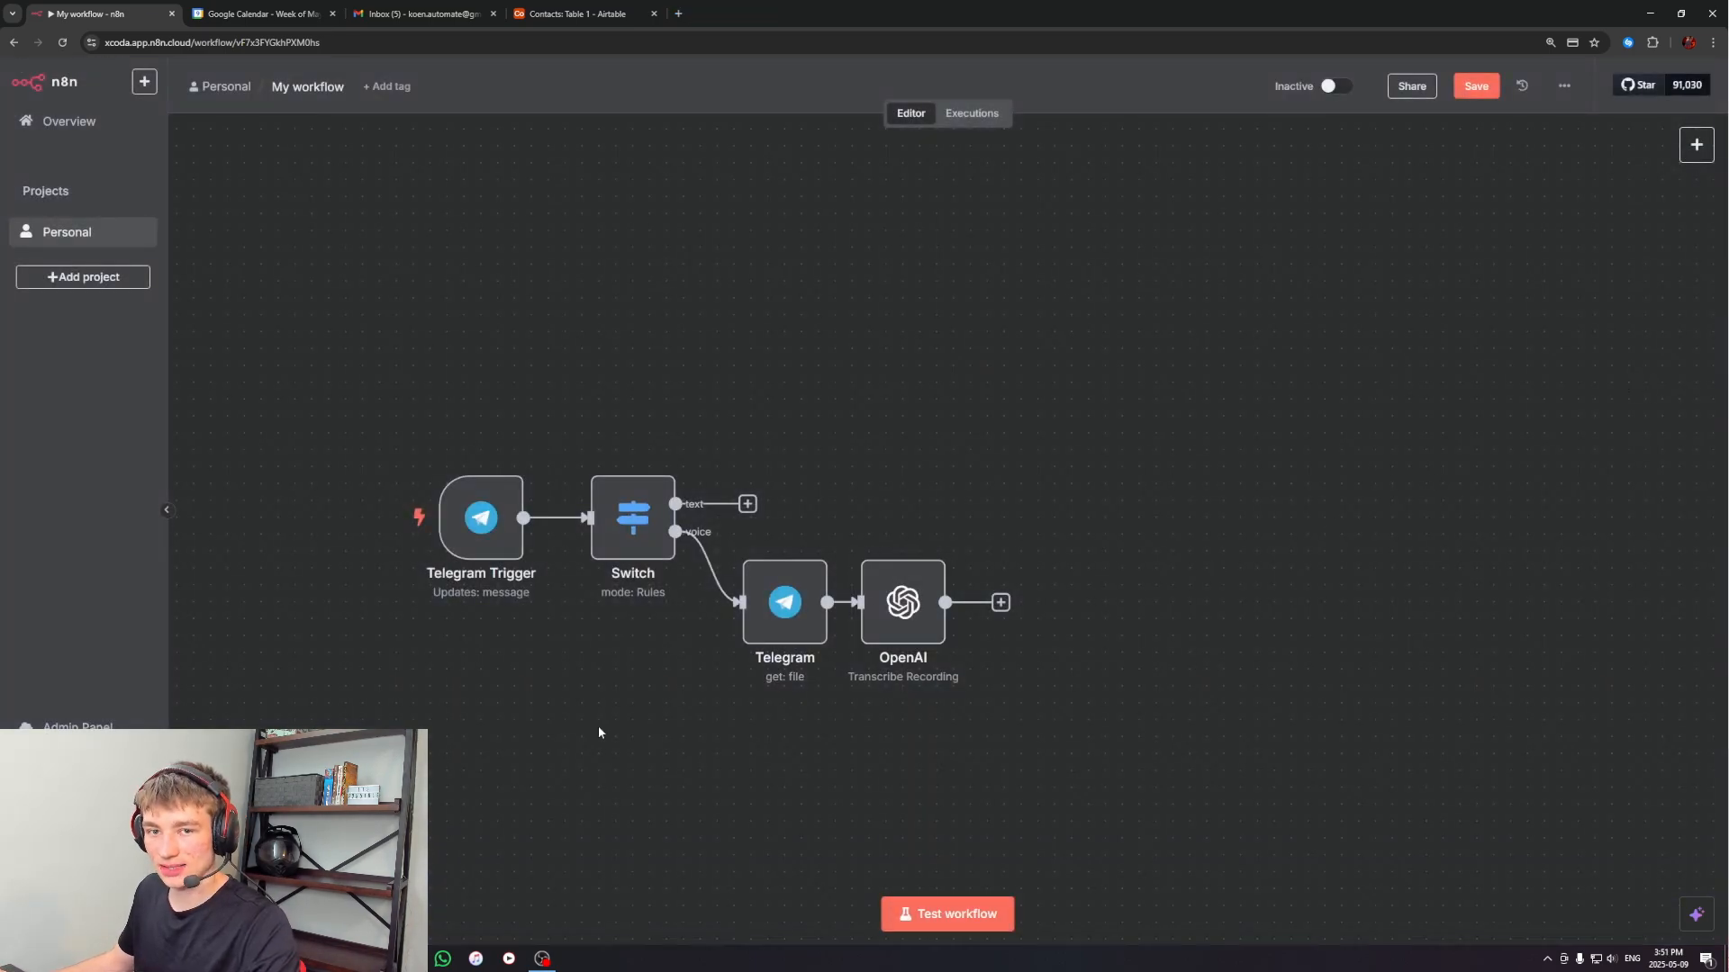
Add an Edit Fields (Set) node with Manual Mapping to the Switch's text output, check its parameters, and return to the canvas
left_click(749, 505)
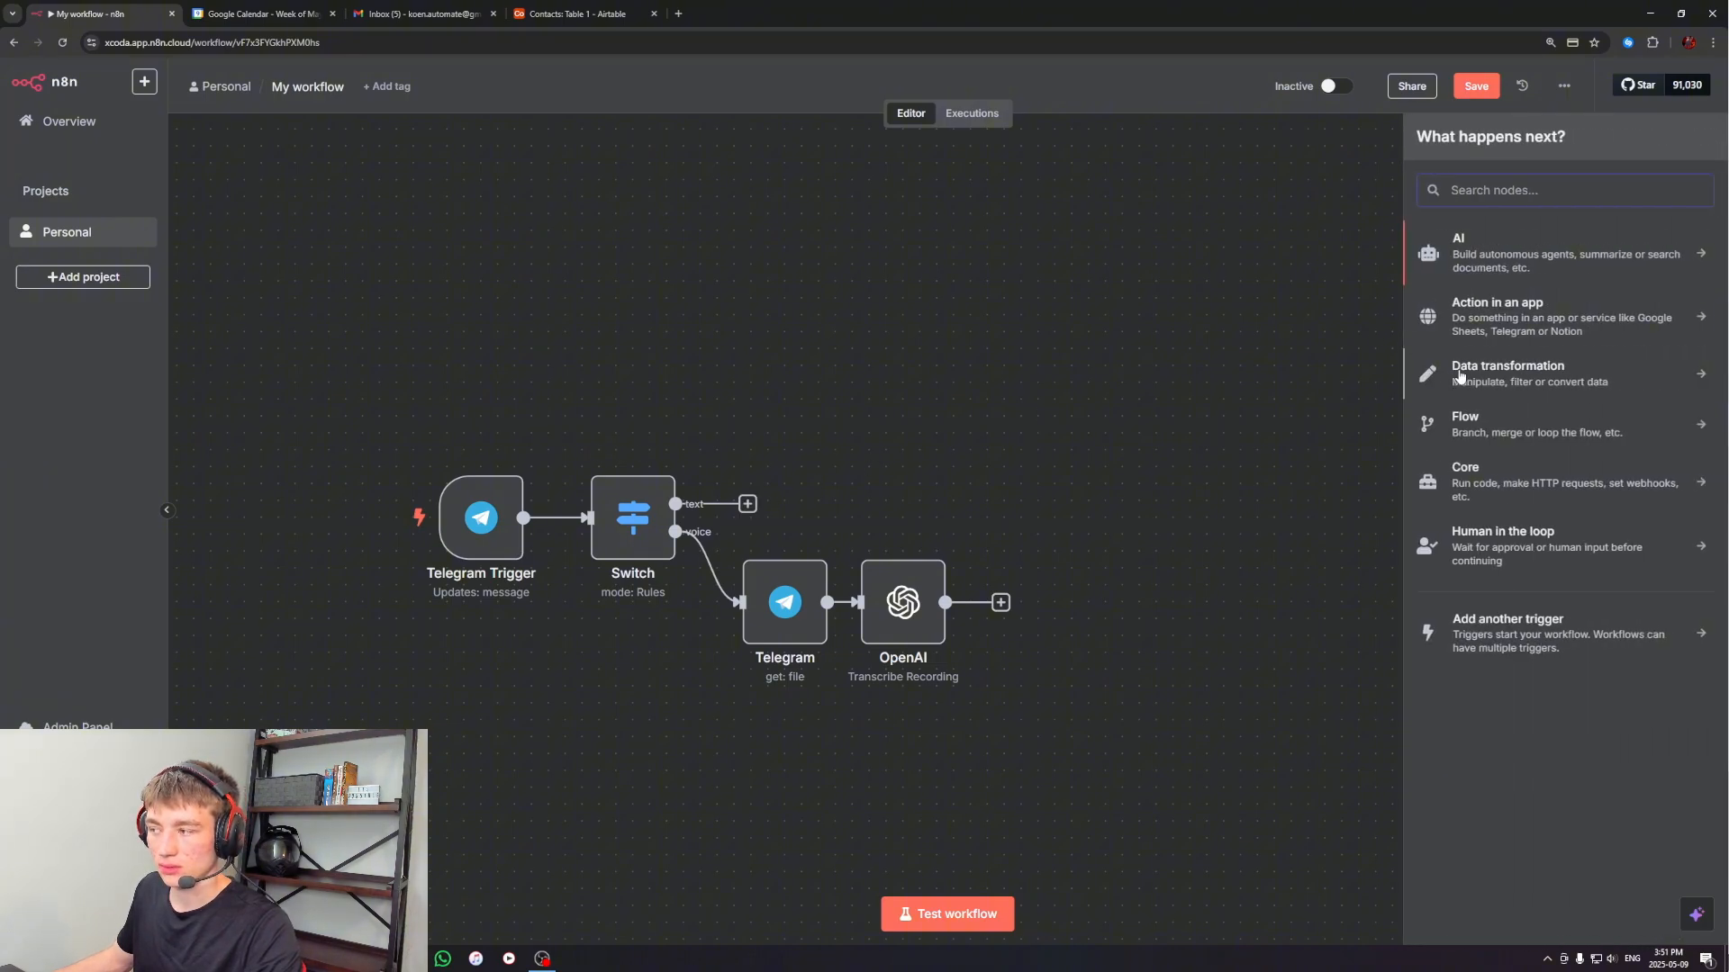
left_click(1497, 375)
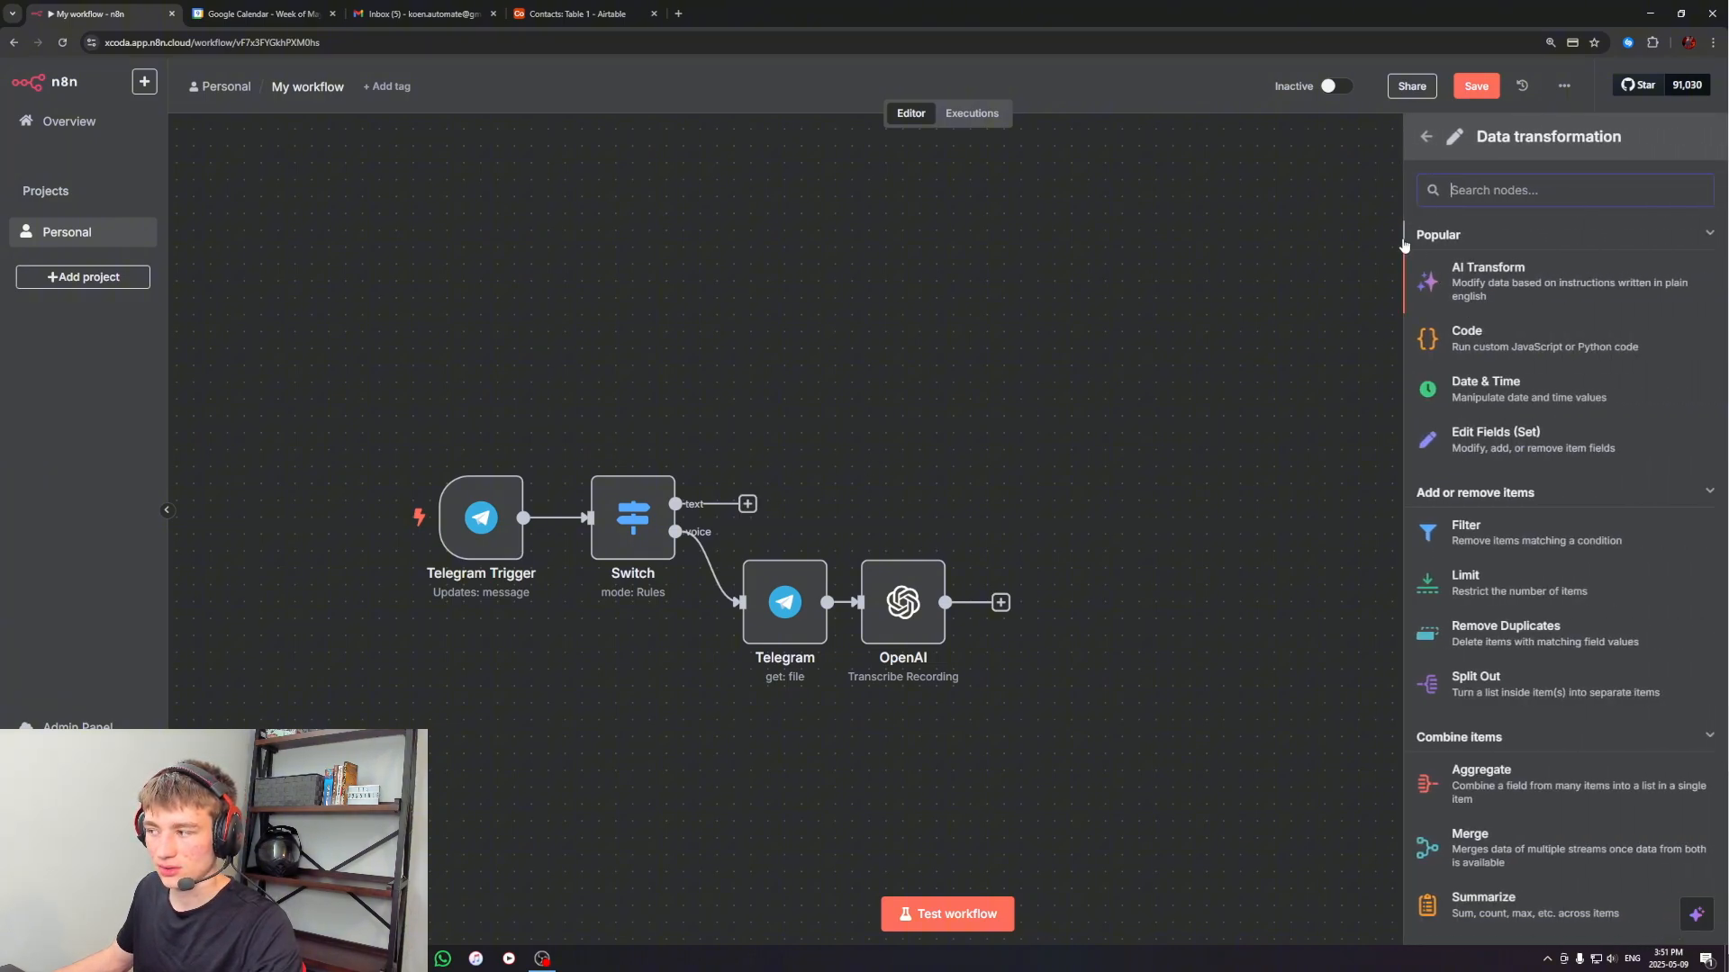
left_click(1471, 441)
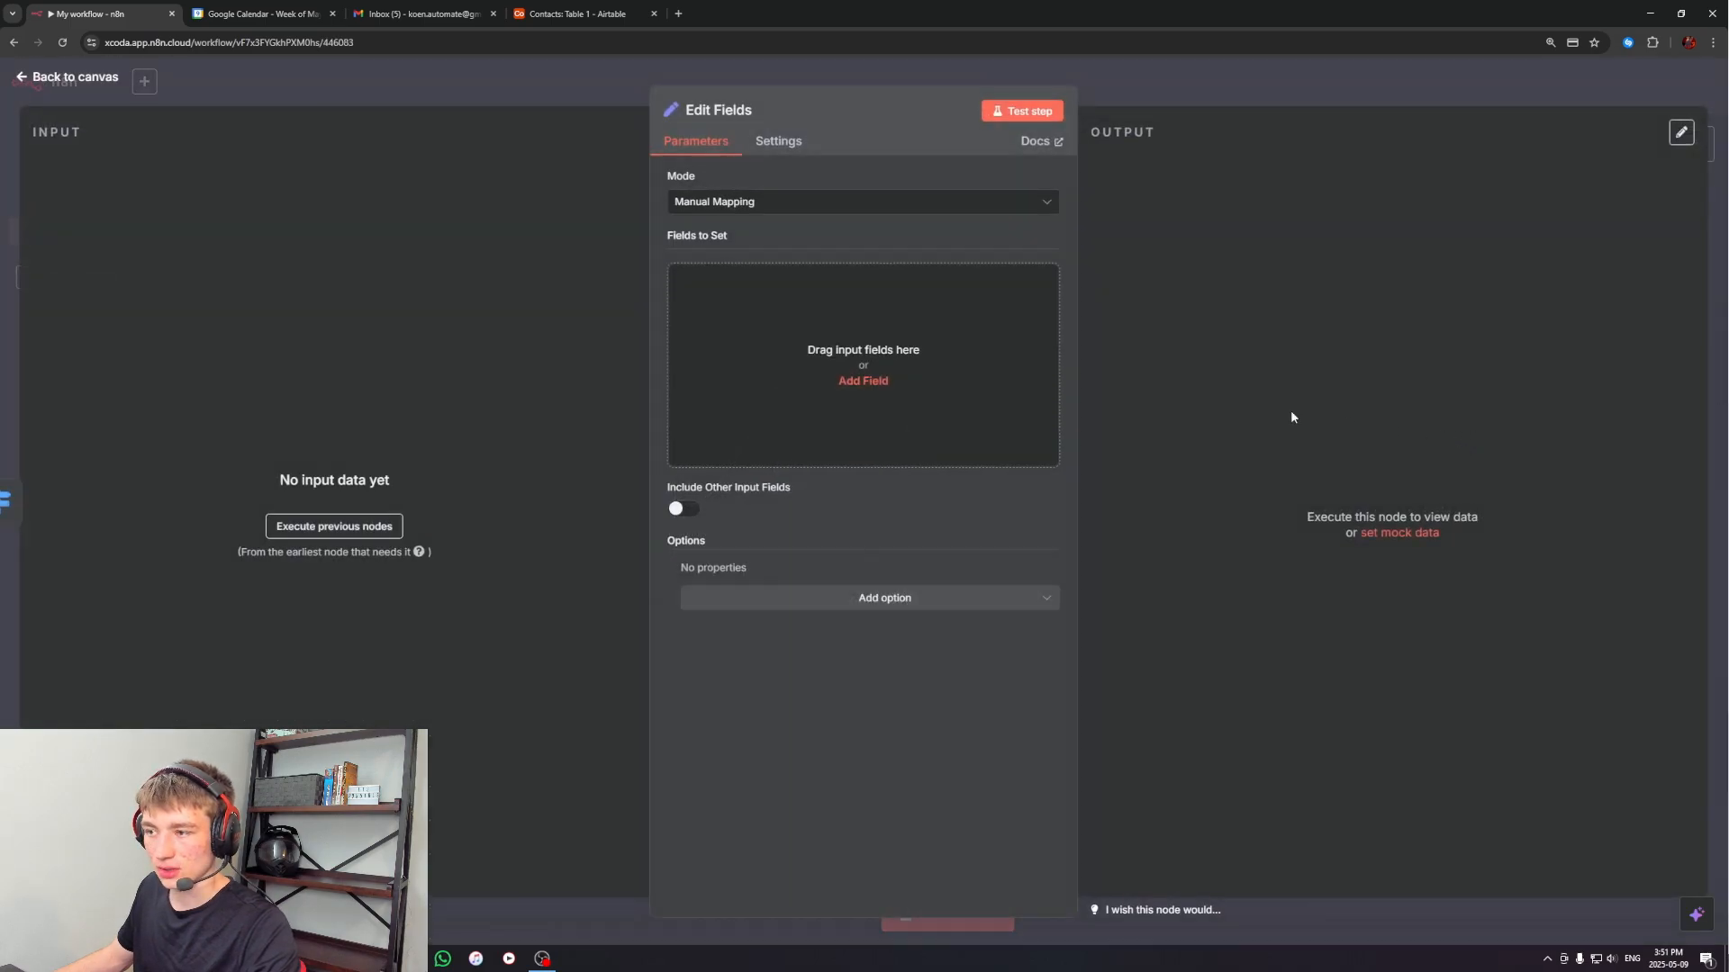
left_click(1252, 115)
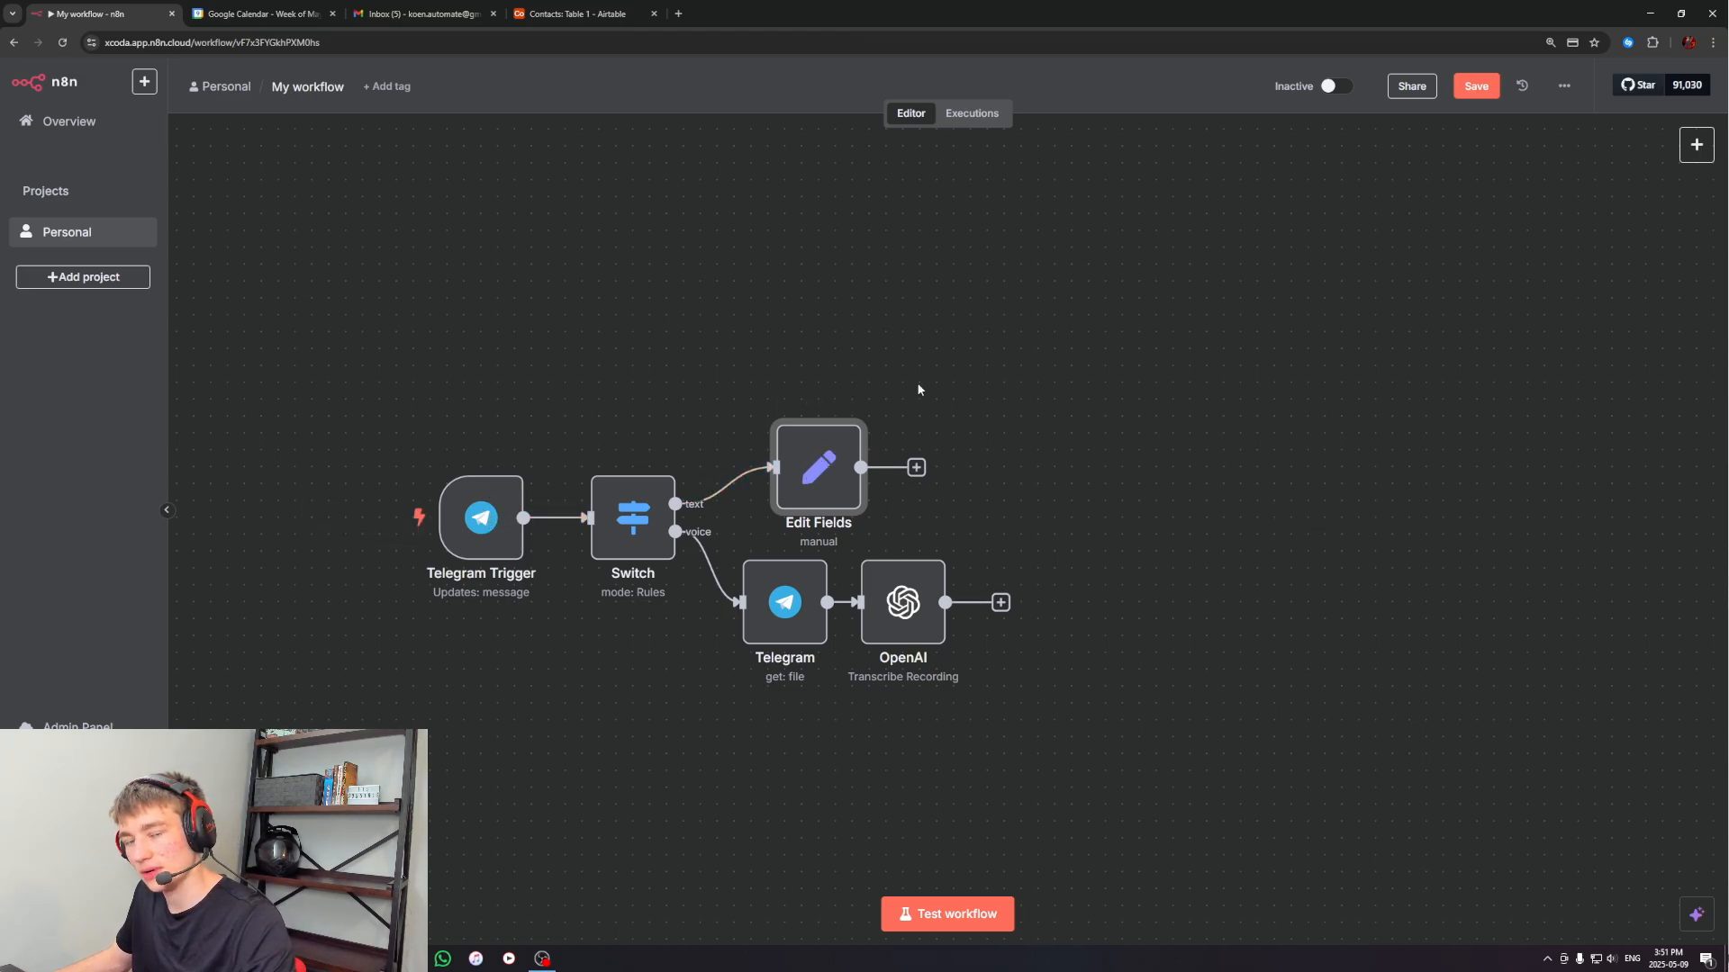
double_click(817, 467)
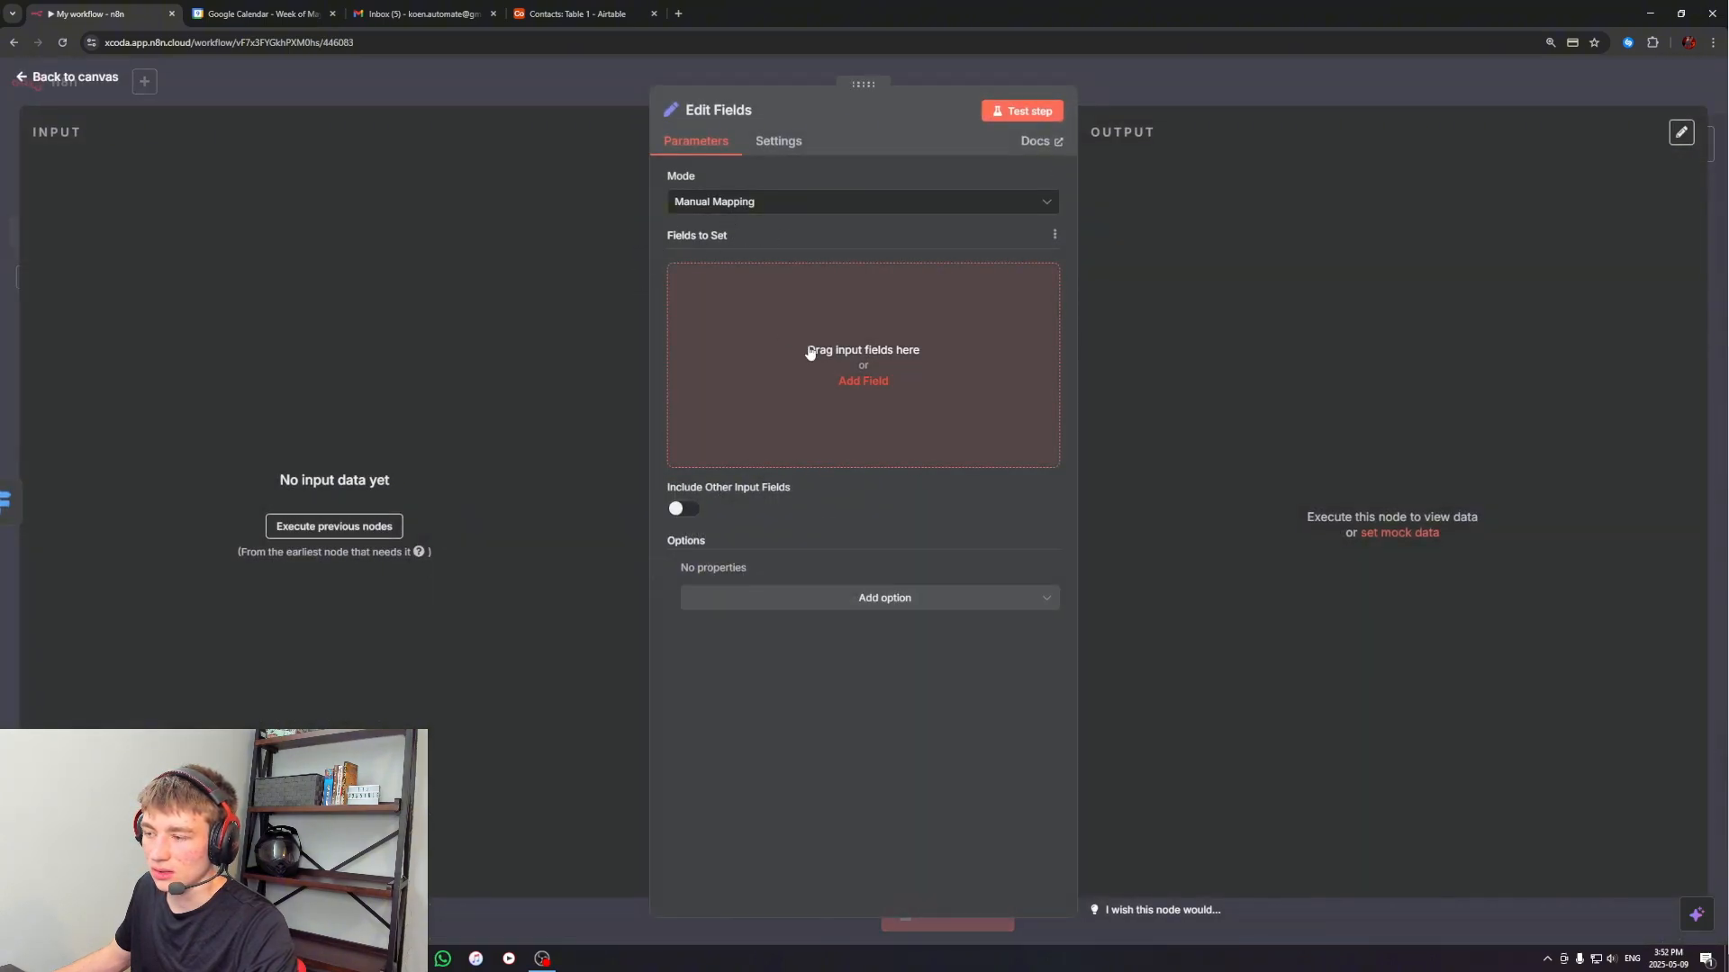
left_click(1325, 96)
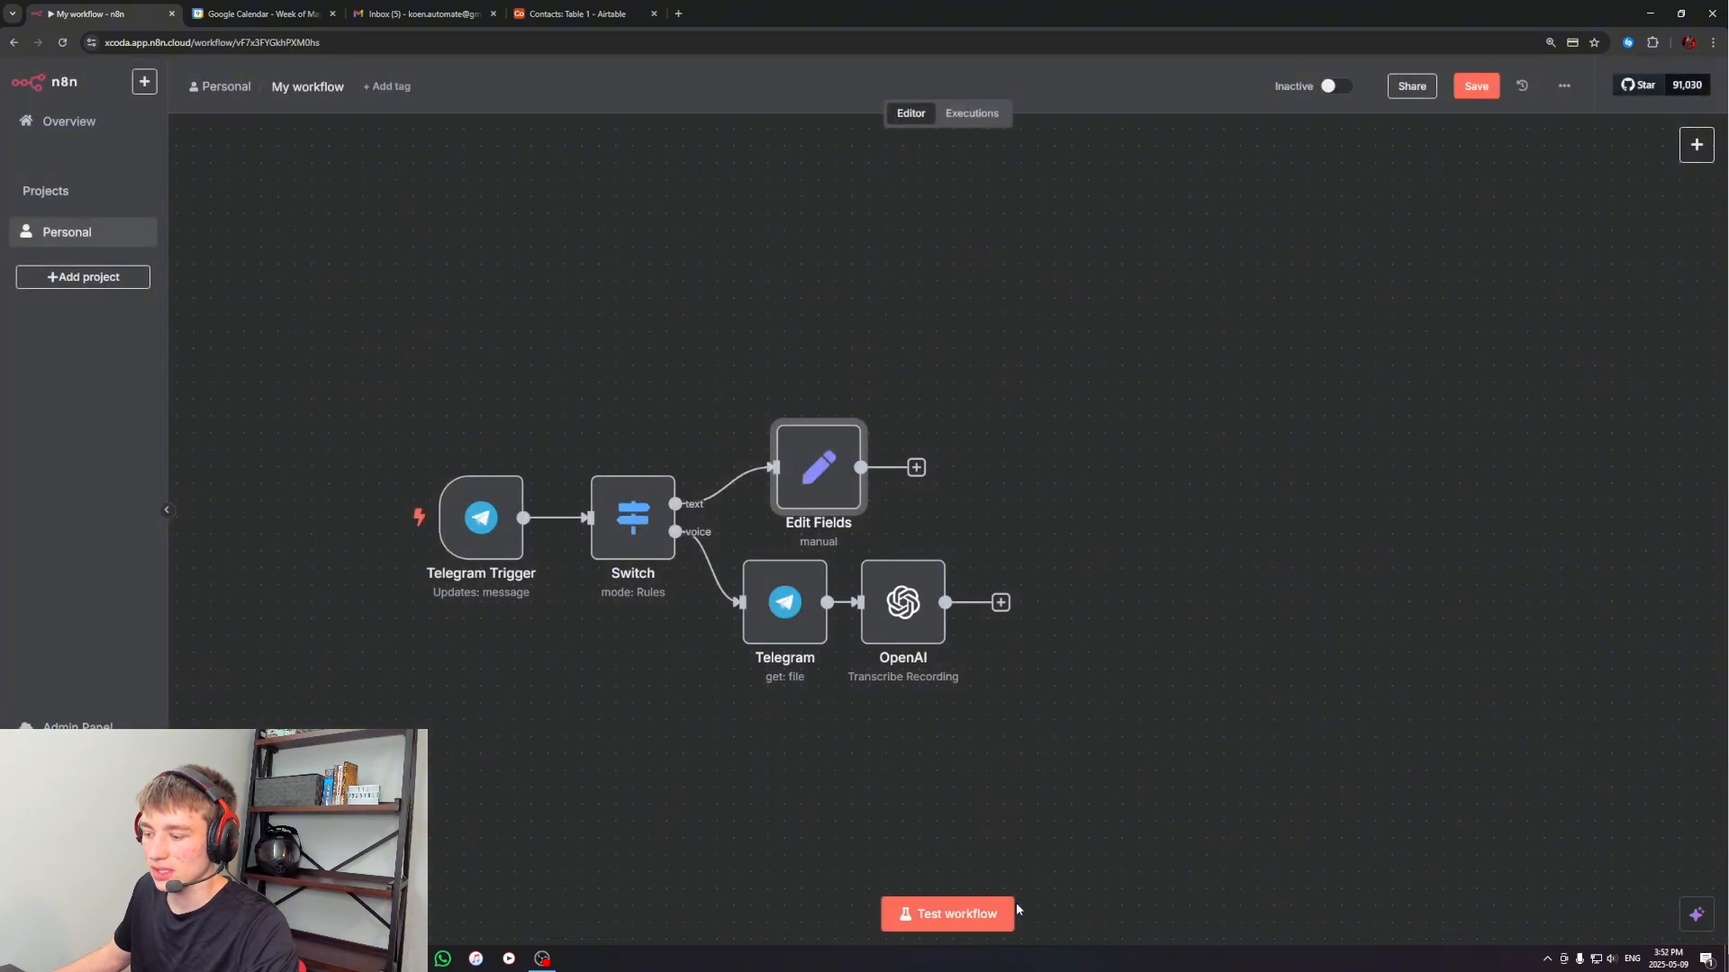
Start a test run of the workflow, send "hi" to the n8n worker bot in Telegram, and return to n8n
left_click(954, 925)
left_click(410, 958)
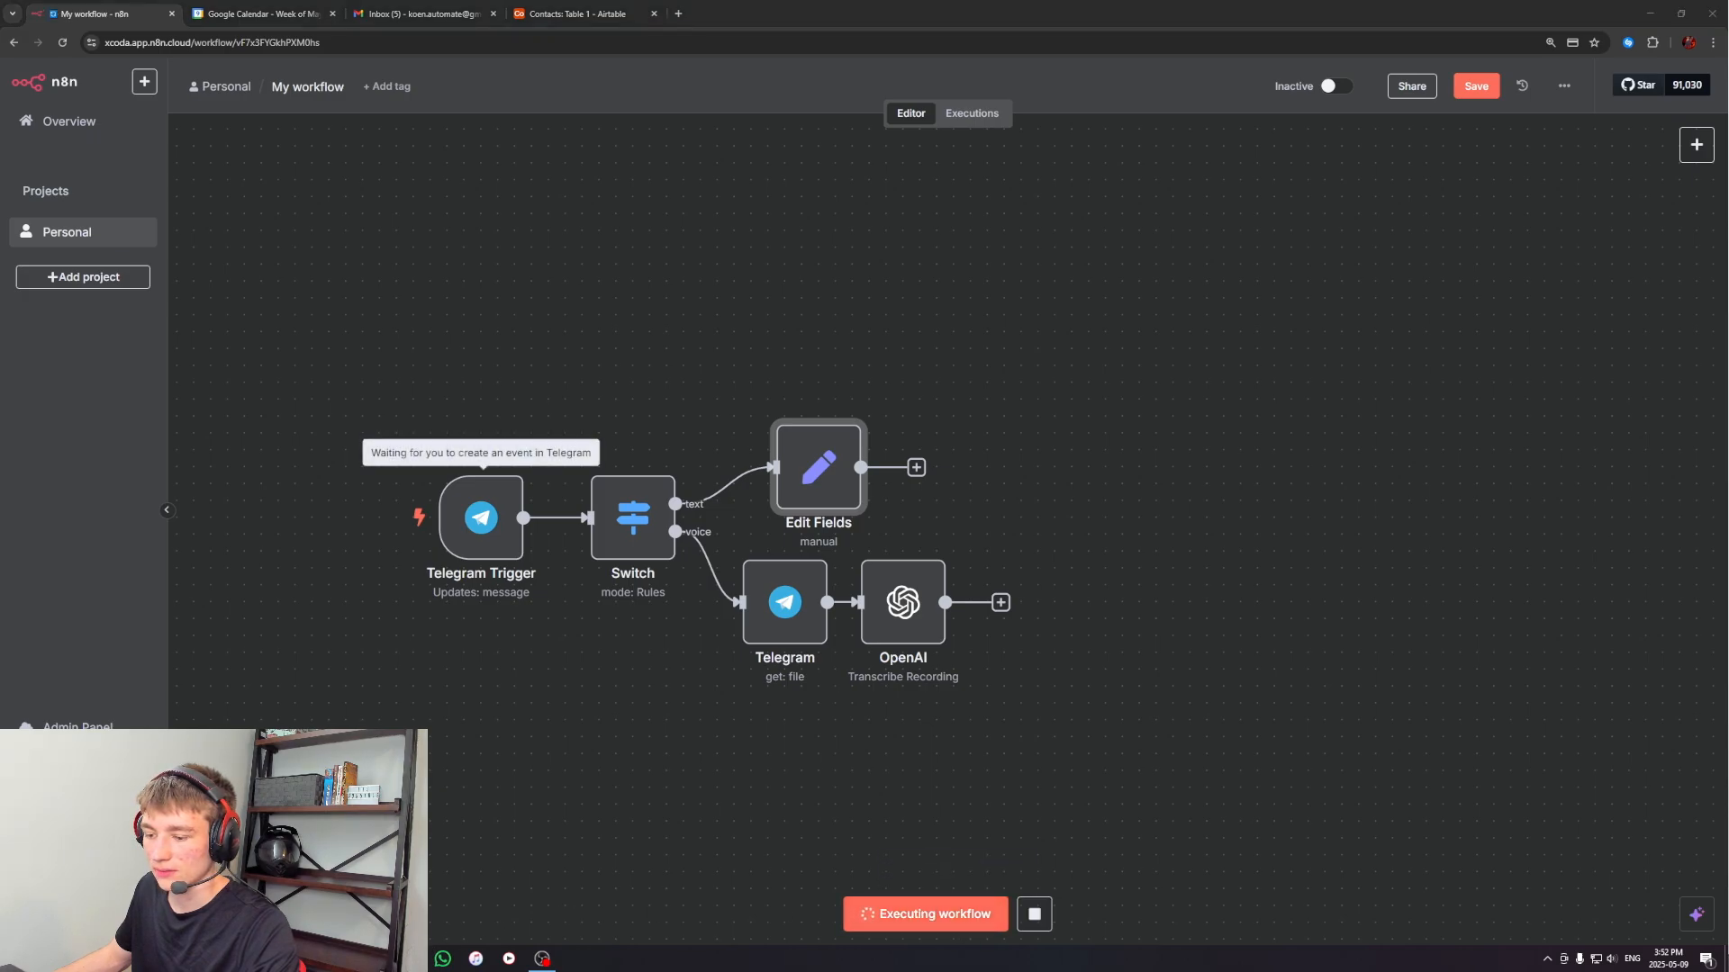
type("hi")
key("Return")
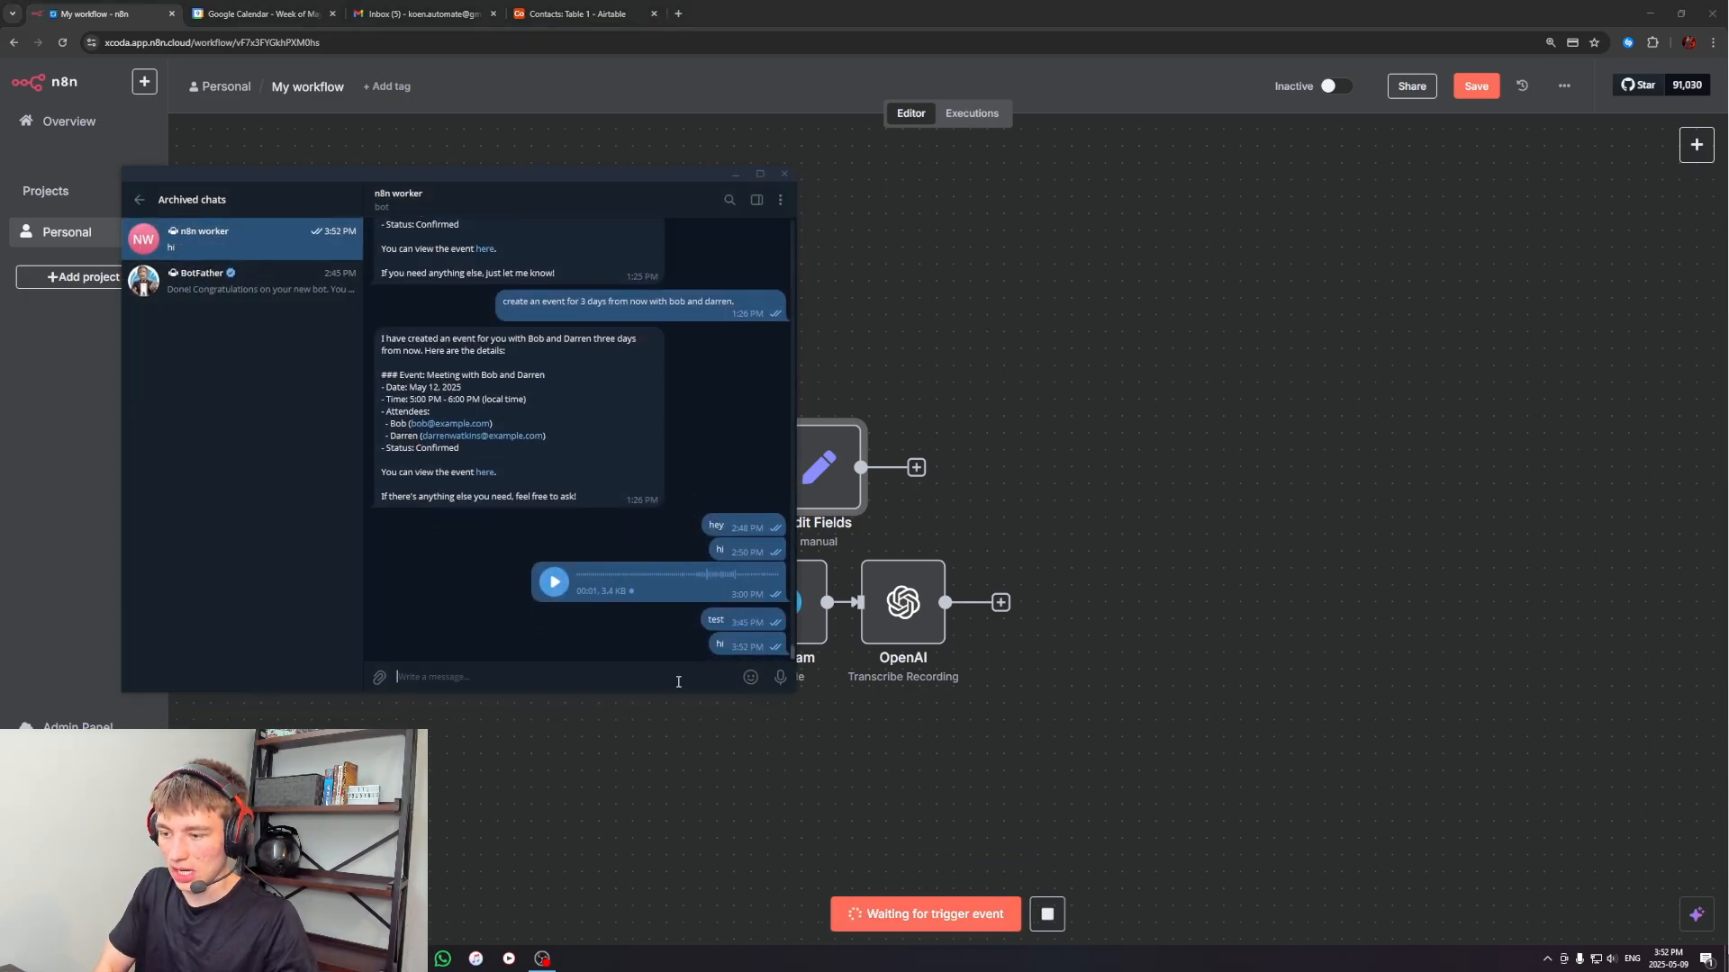
left_click(732, 175)
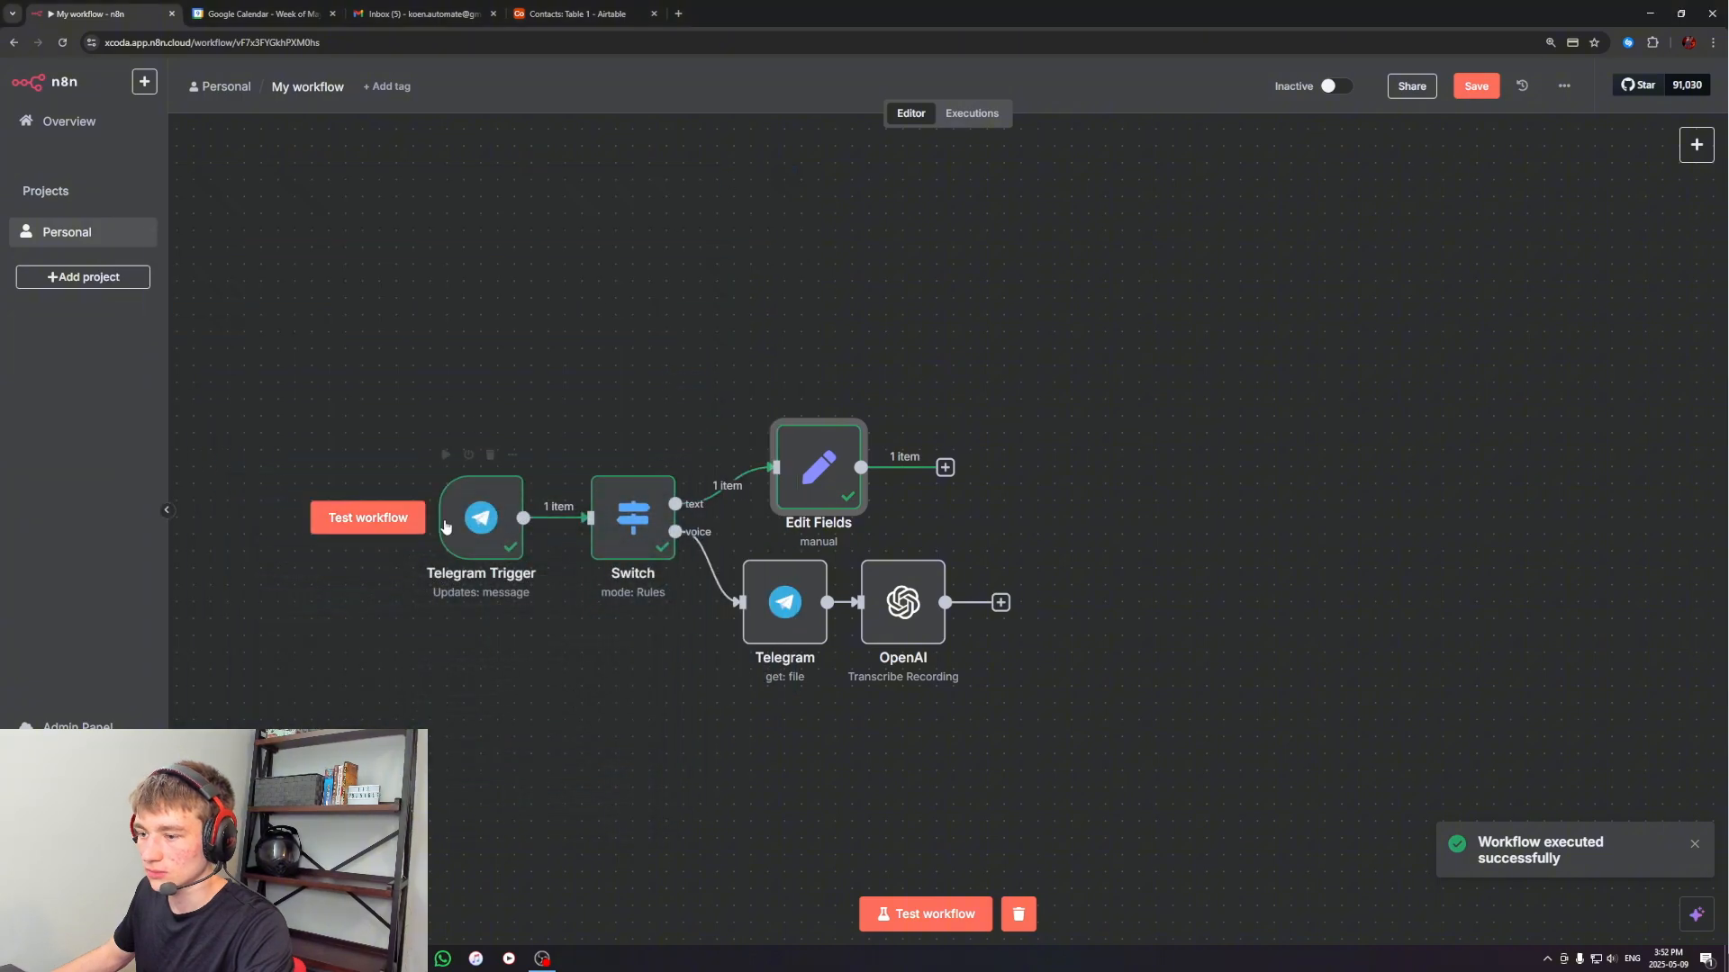
Add a string field named text to the Edit Fields node and return to the canvas
double_click(821, 464)
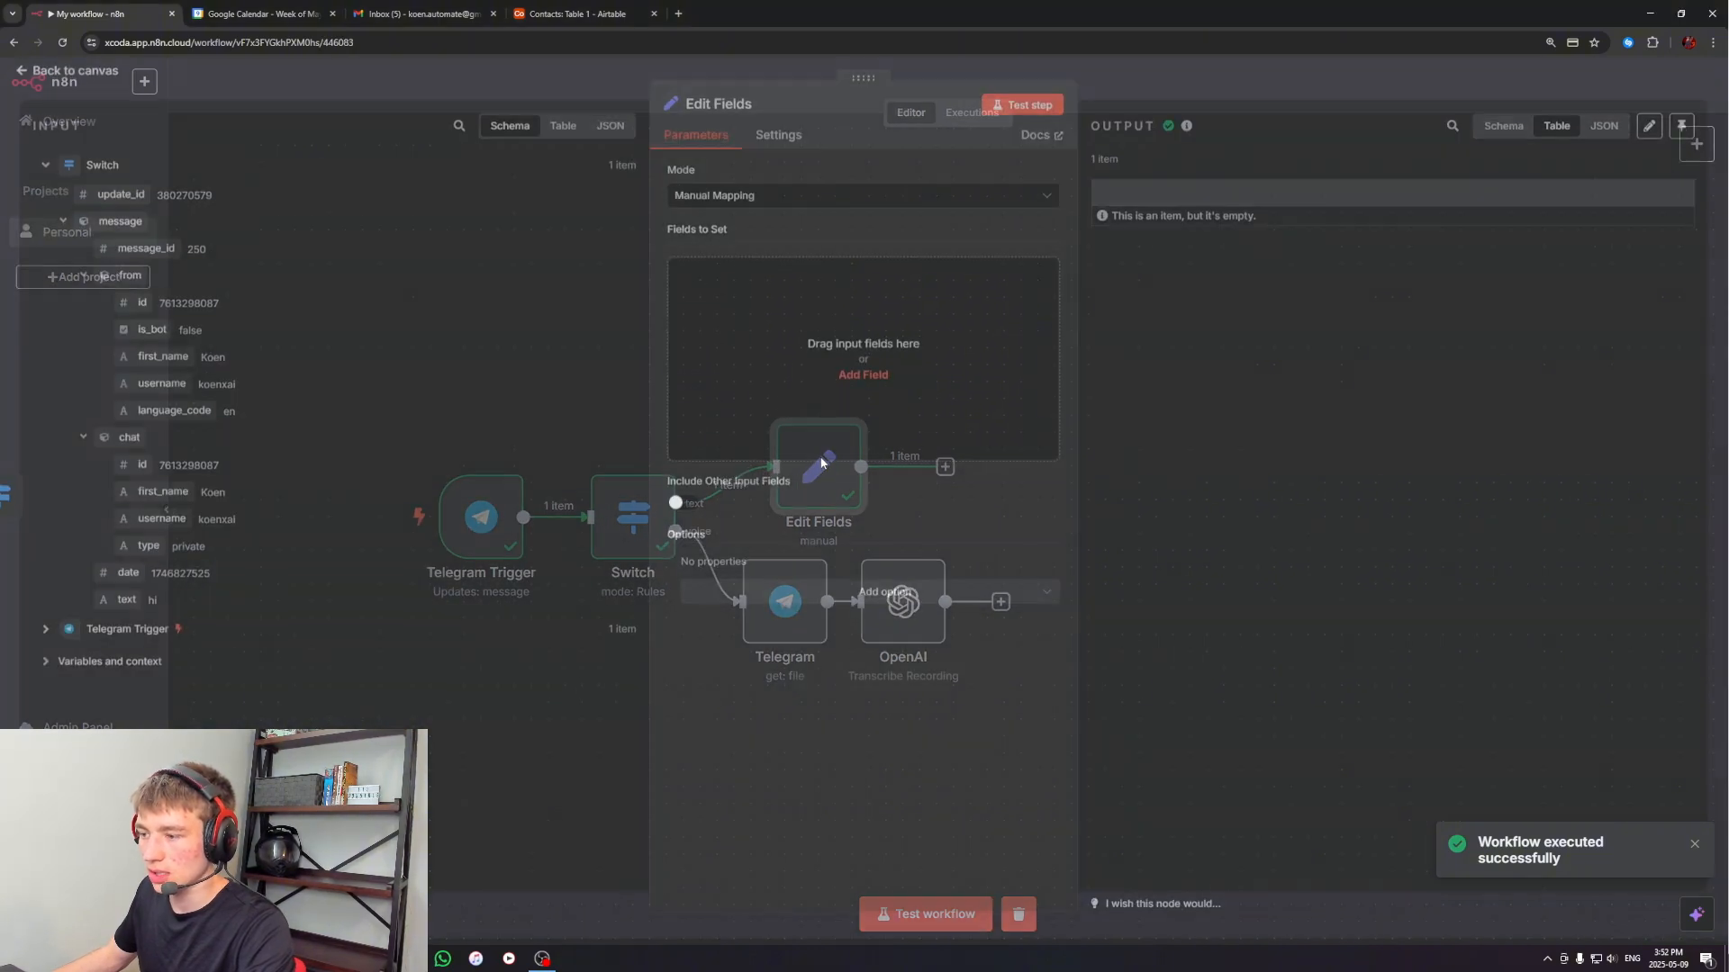
left_click(757, 290)
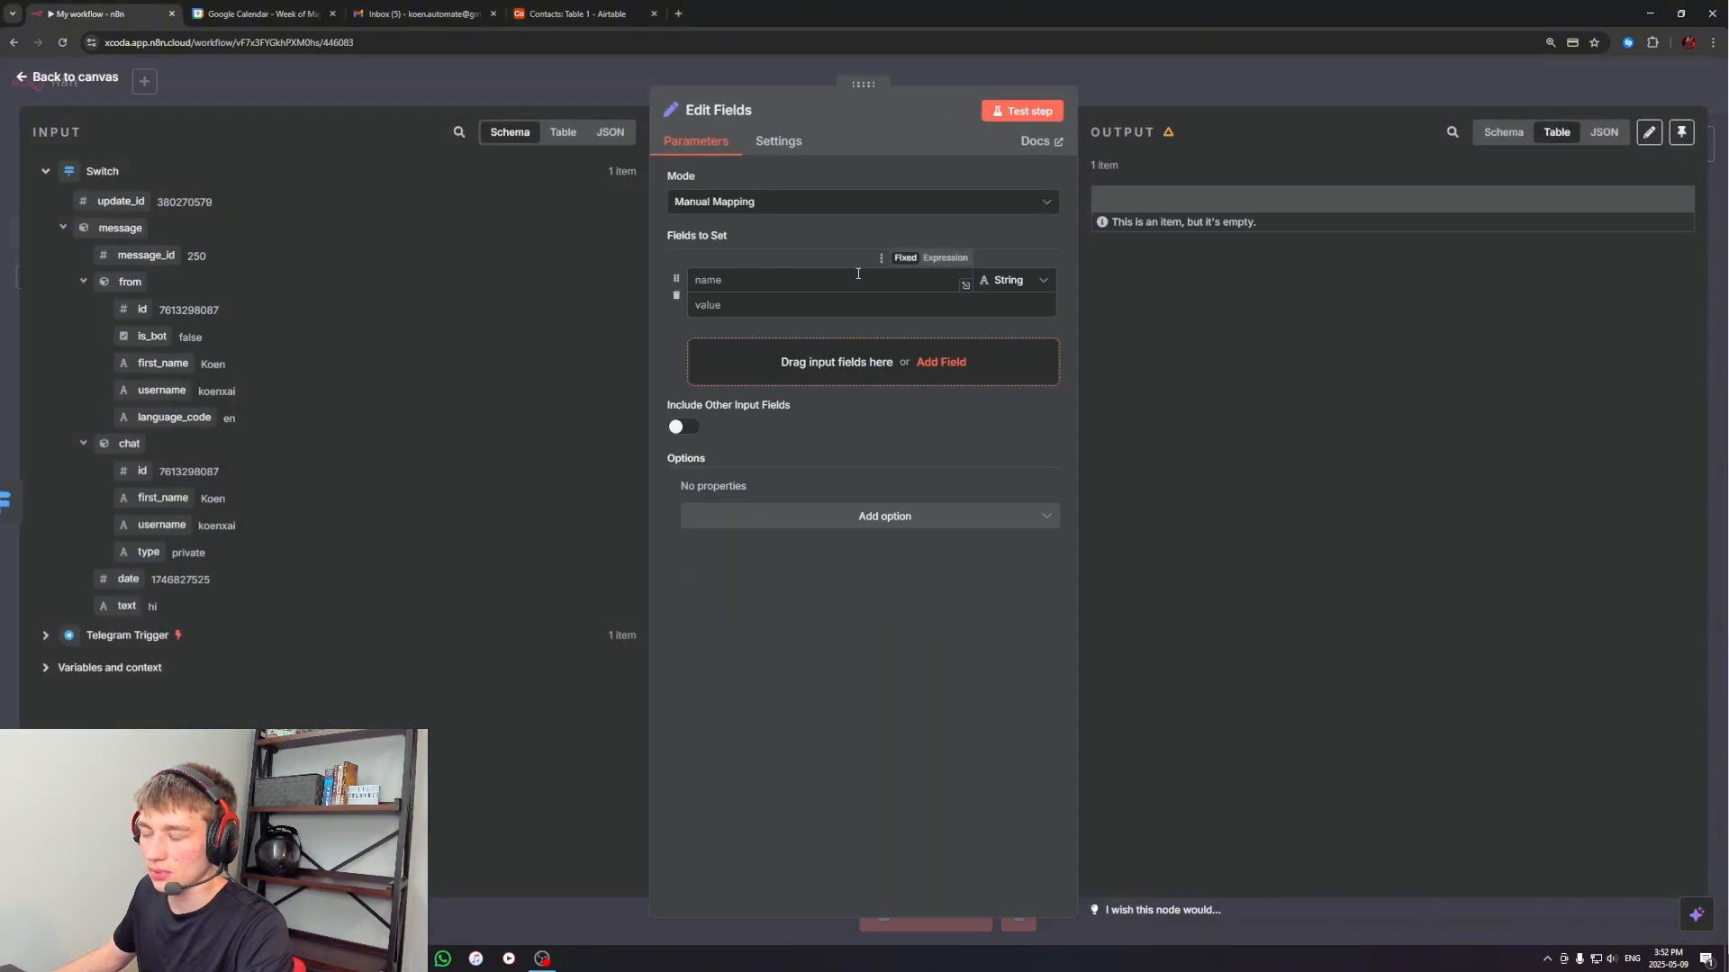
left_click(722, 281)
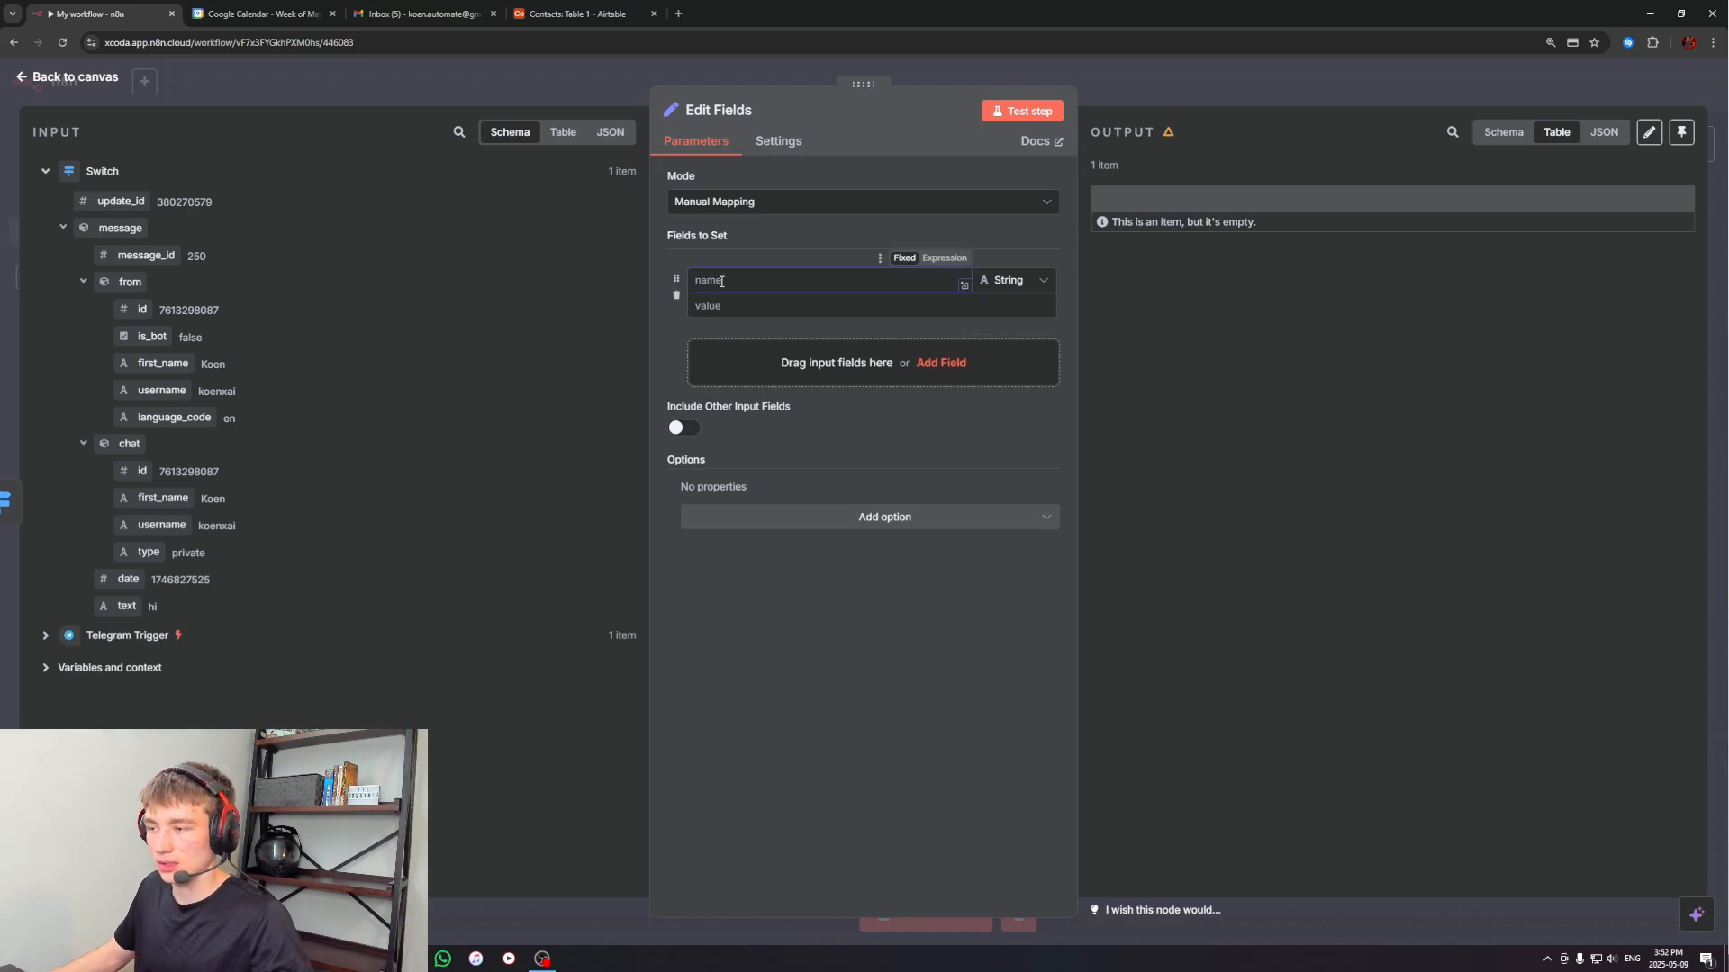
left_click(721, 250)
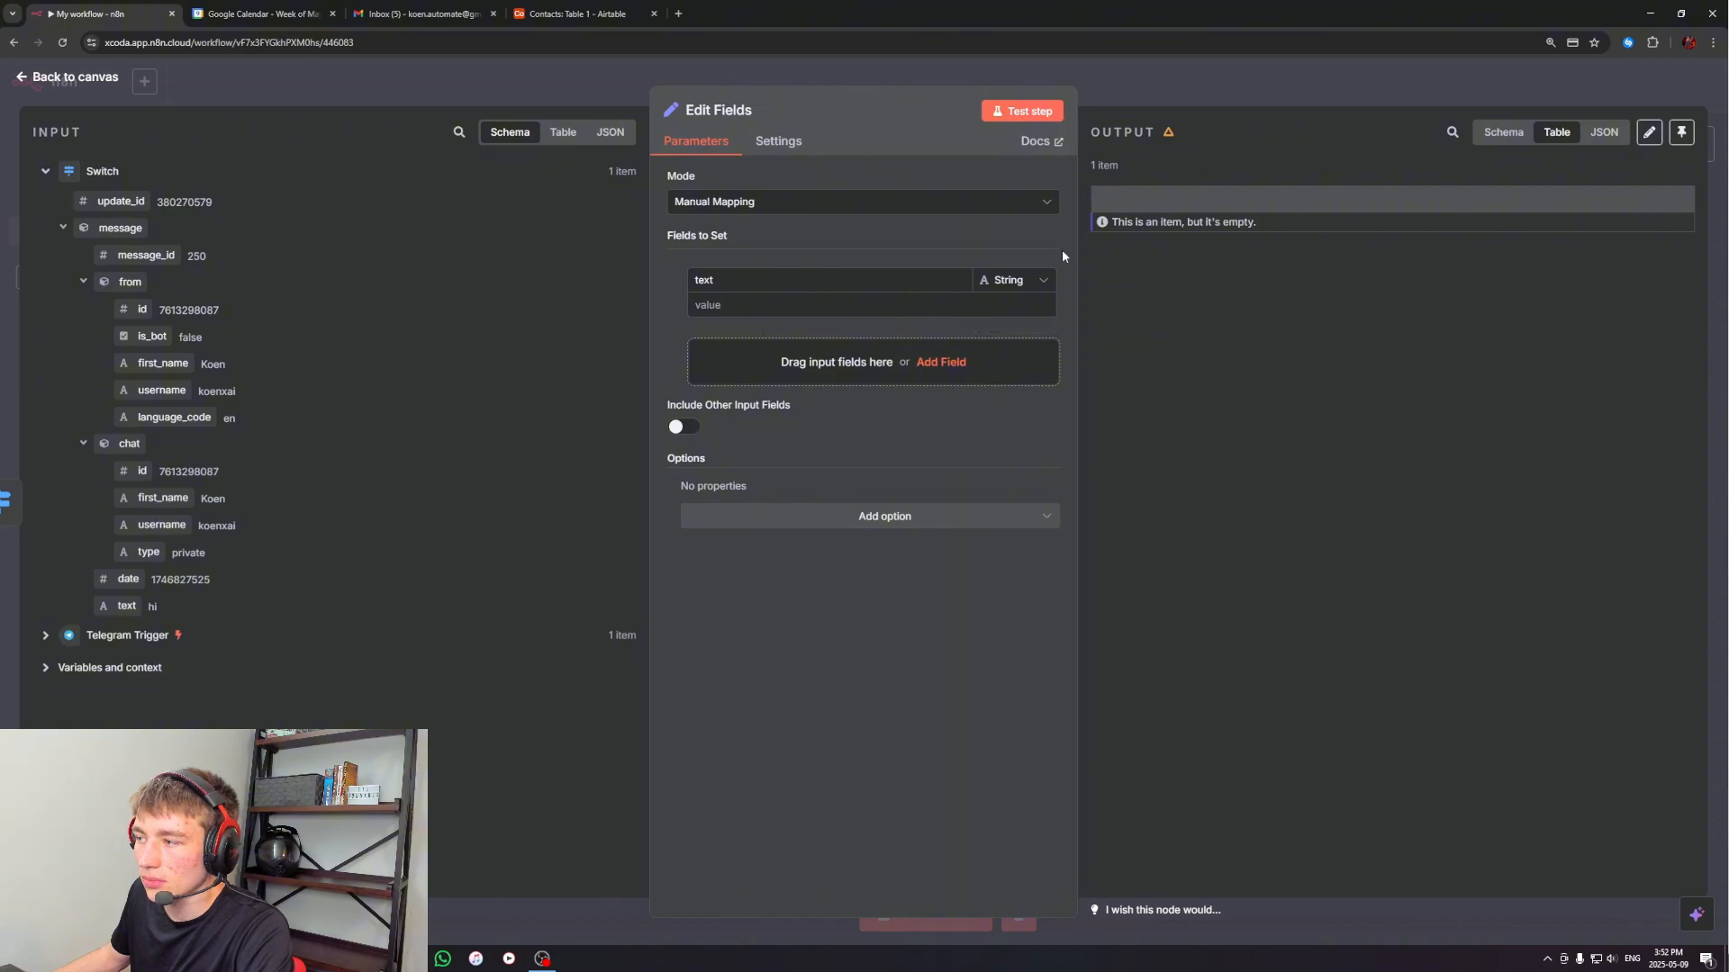
left_click(1022, 110)
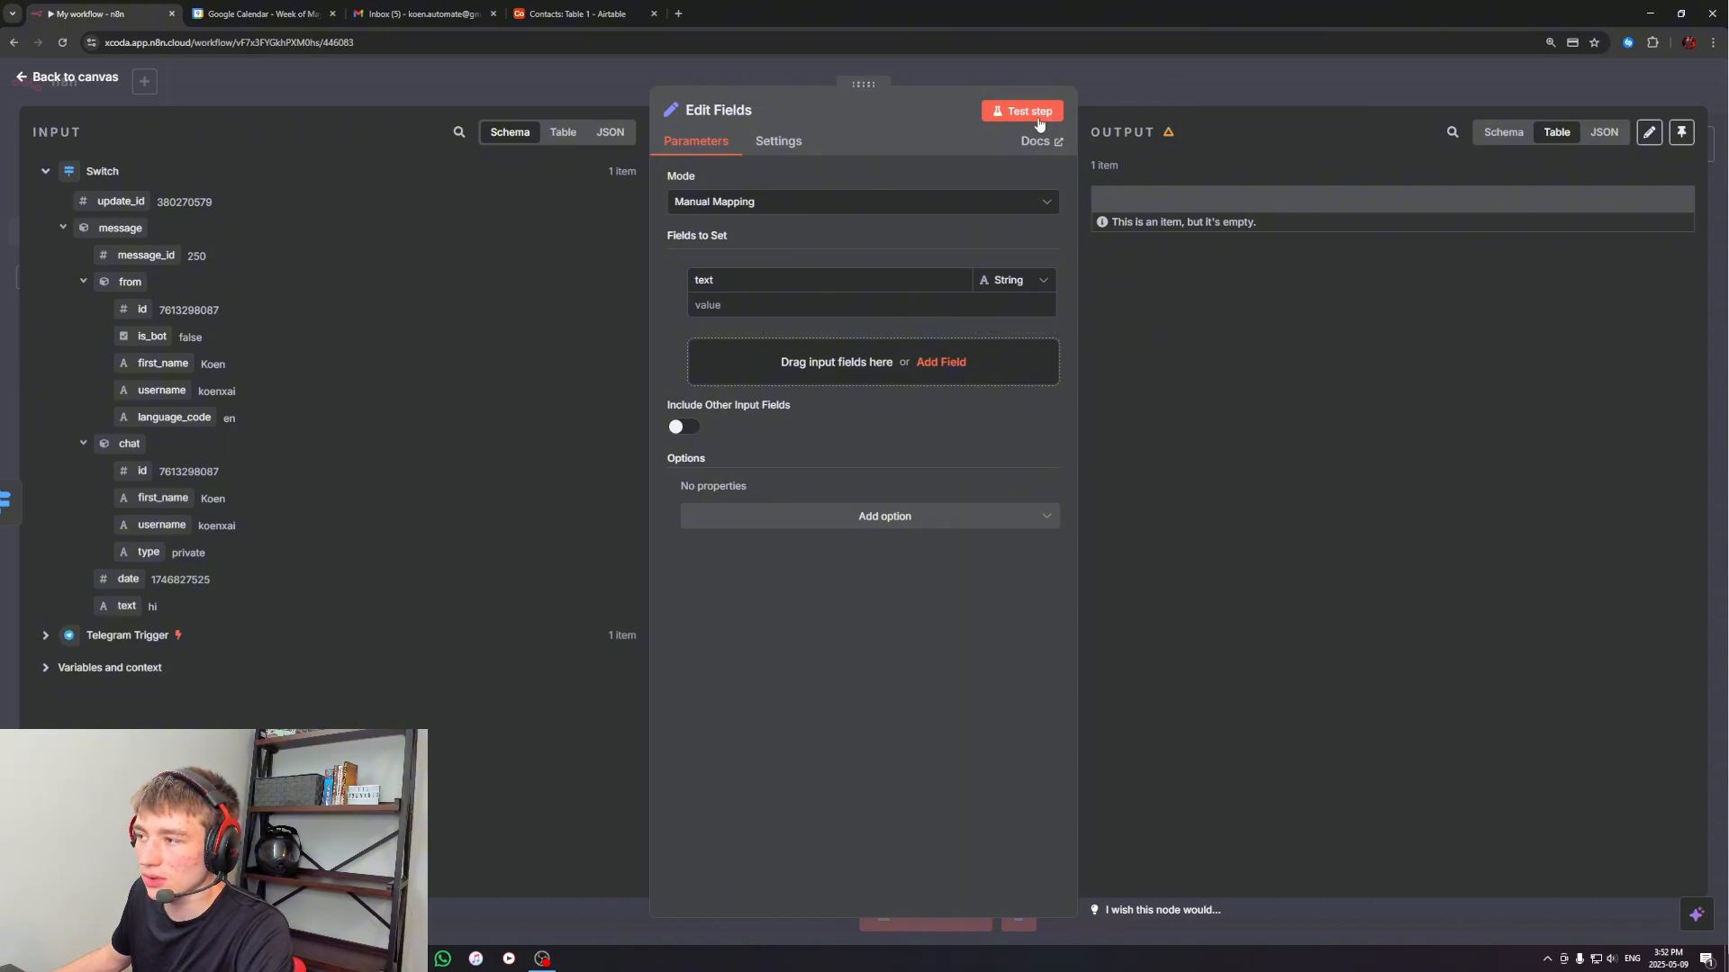
left_click(1178, 90)
Test the workflow by sending "test" to the n8n worker bot in Telegram, and check the Edit Fields node's output
left_click(477, 954)
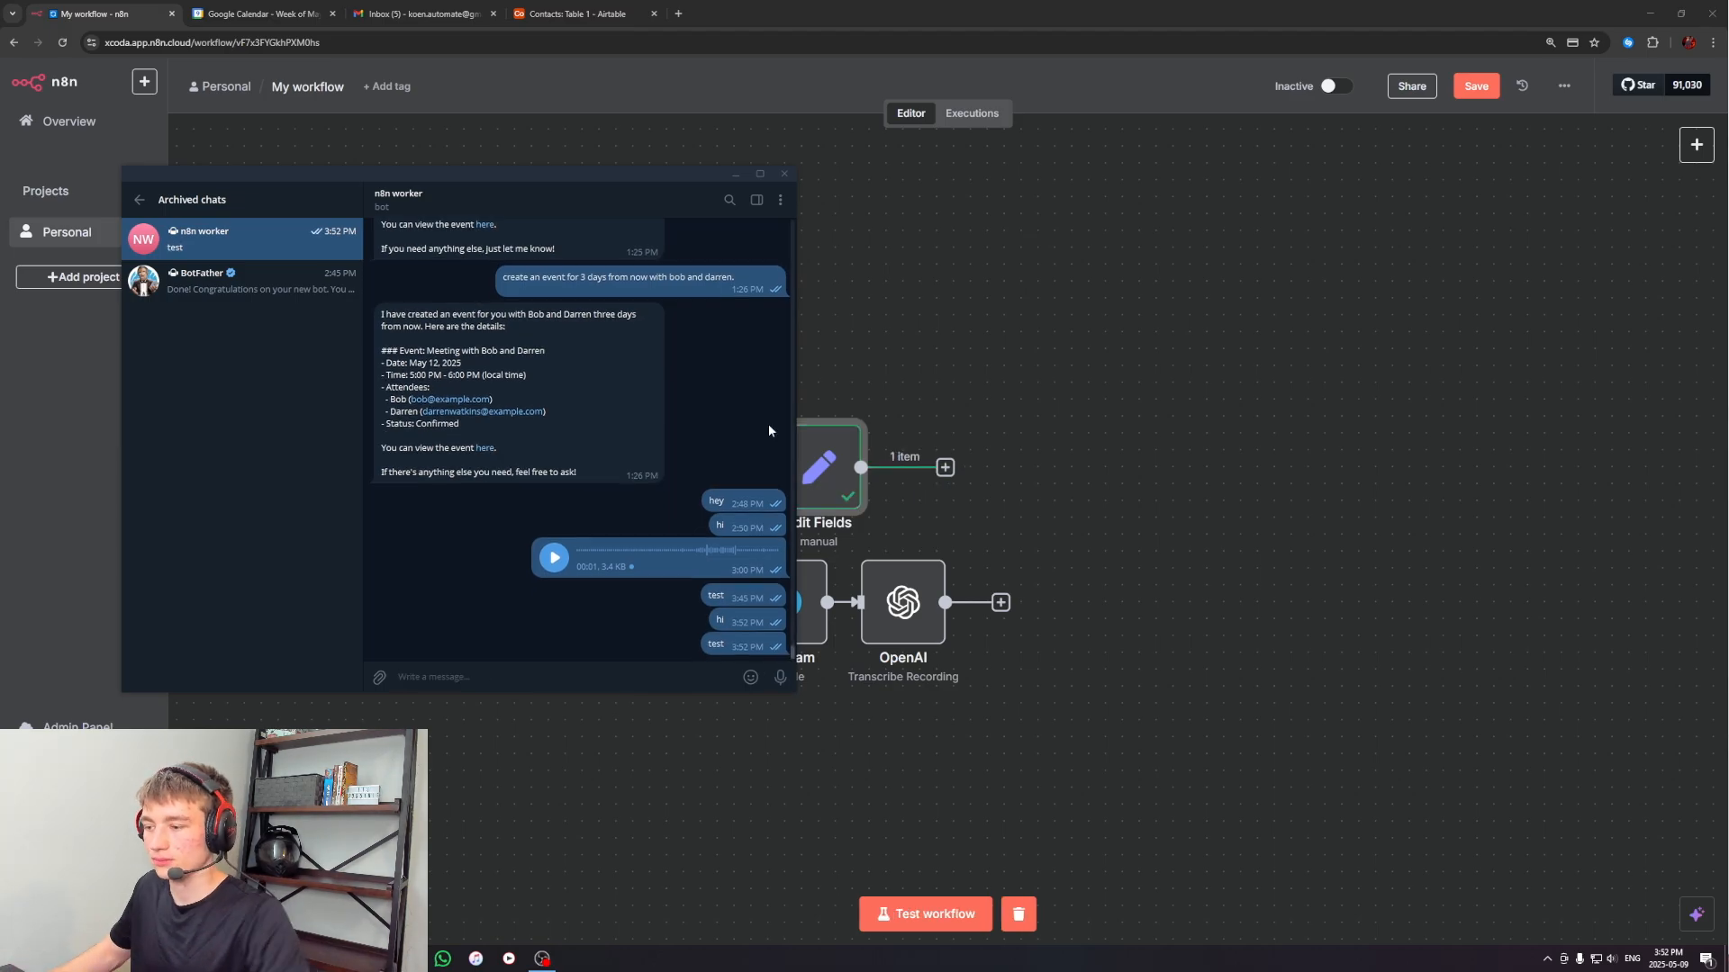
left_click(736, 173)
double_click(797, 459)
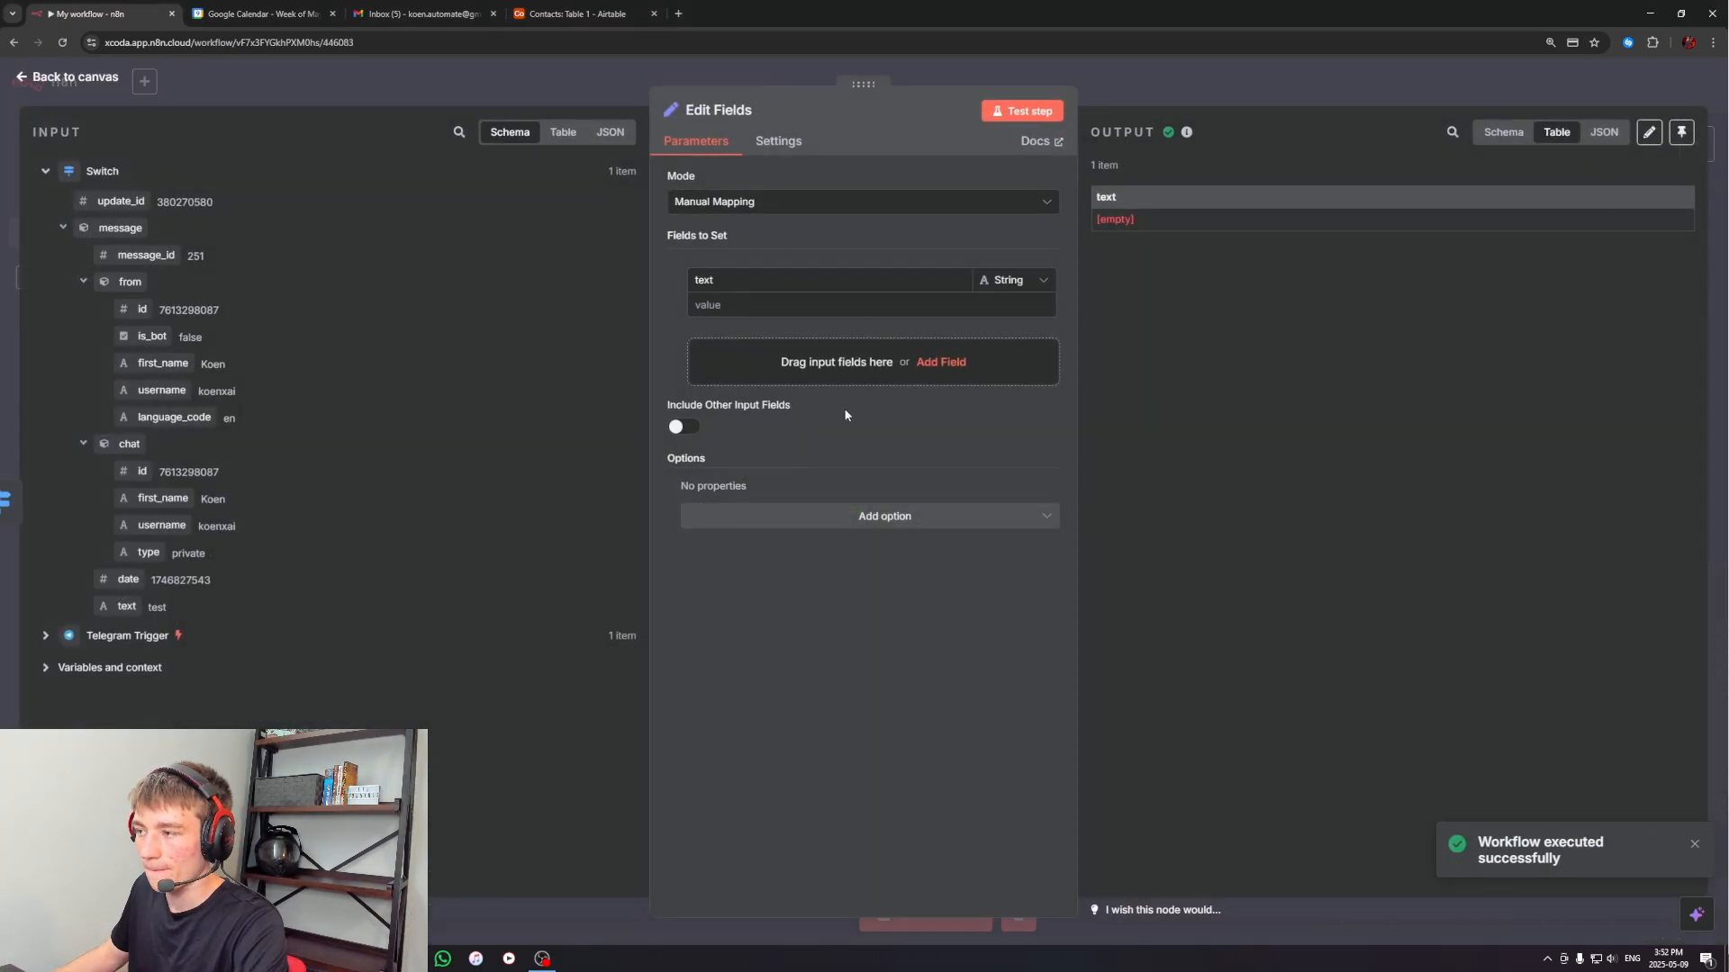
left_click(1127, 222)
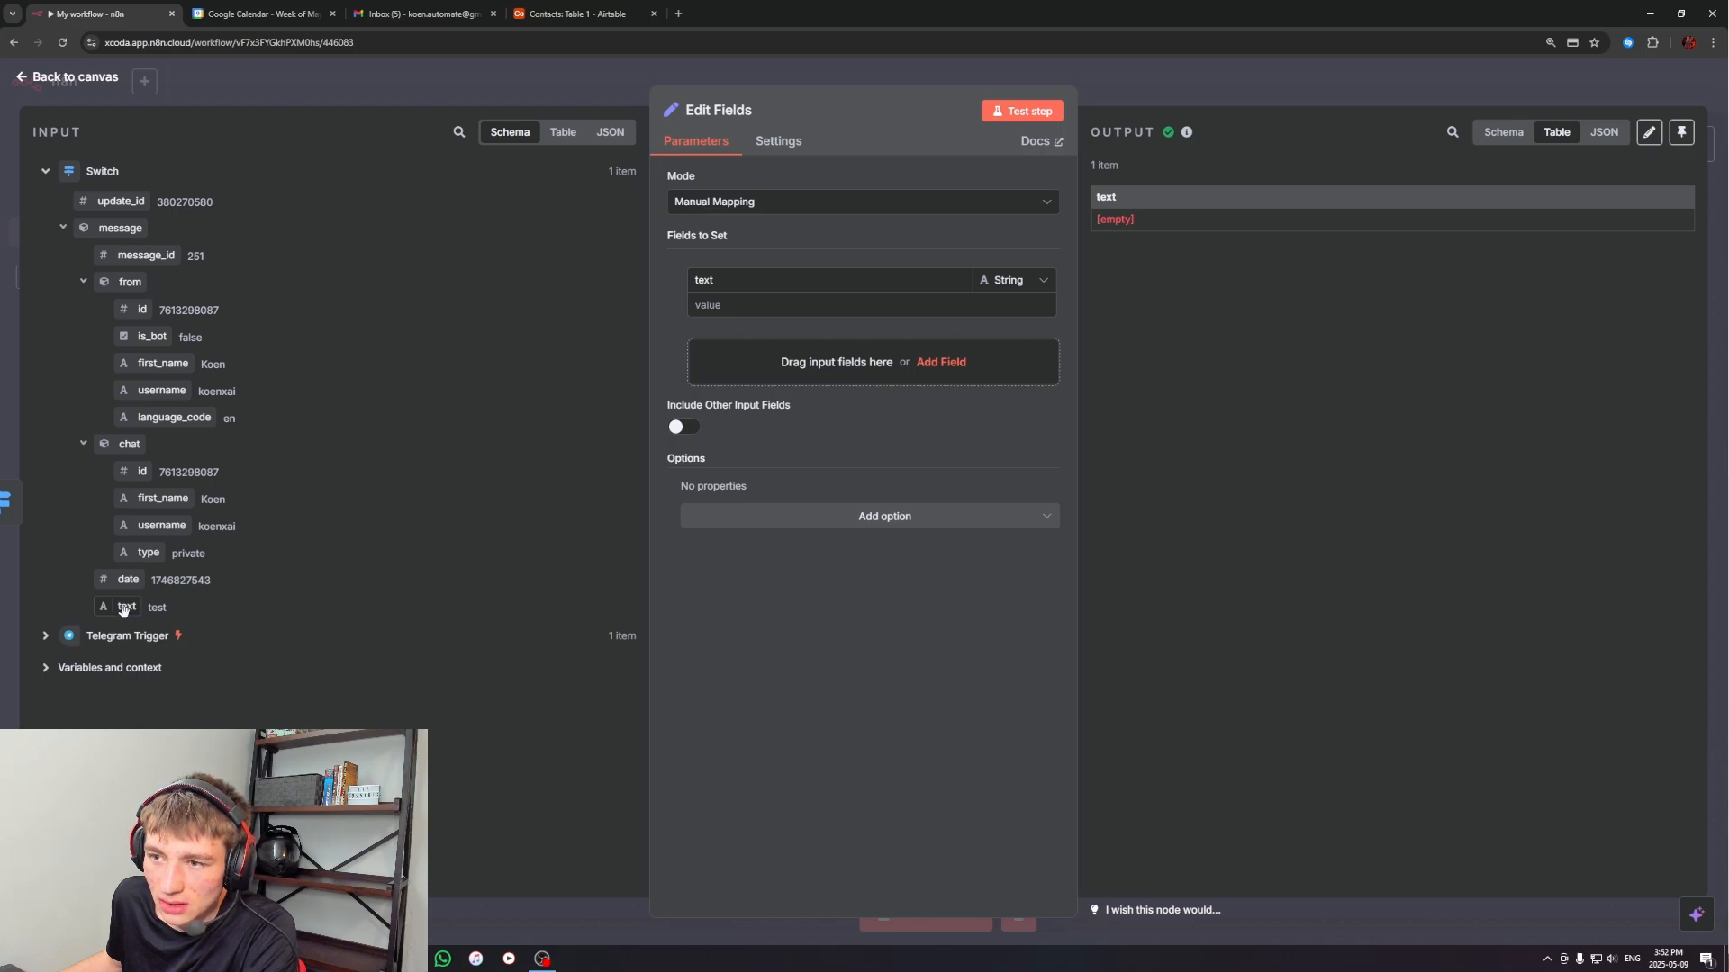
Map the Switch's message text, {{ $json.message.text }}, as the value of the Edit Fields node's text field and return to the canvas
left_click_drag(124, 611, 720, 304)
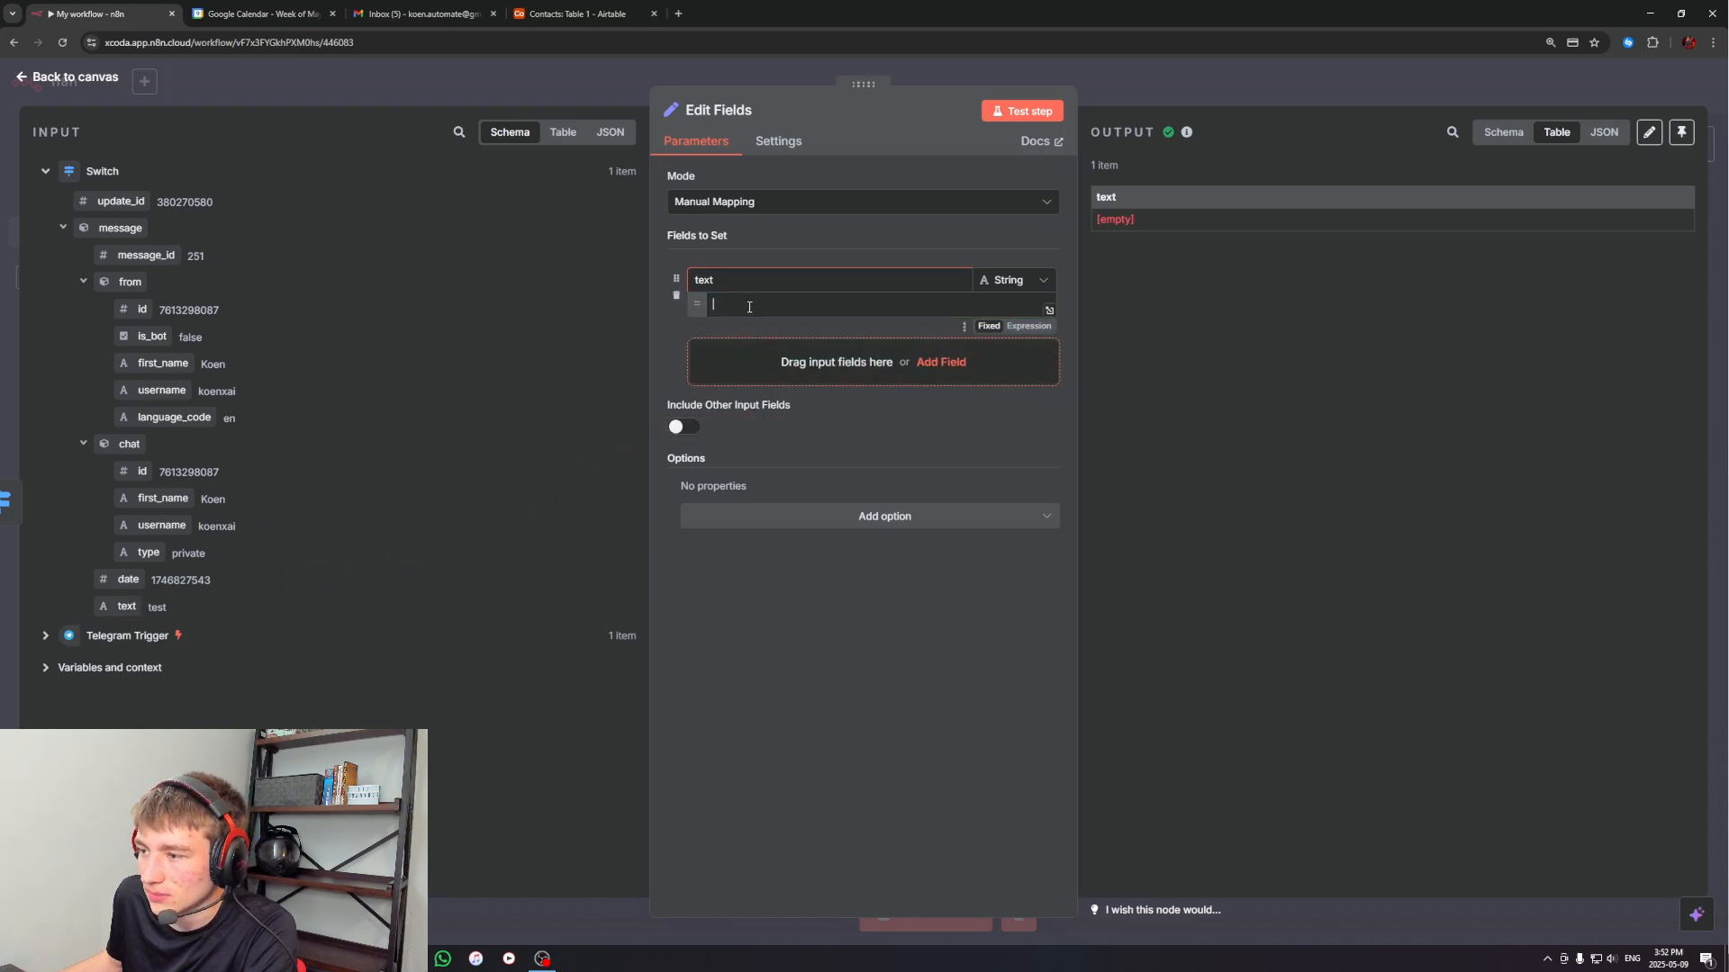
left_click(922, 226)
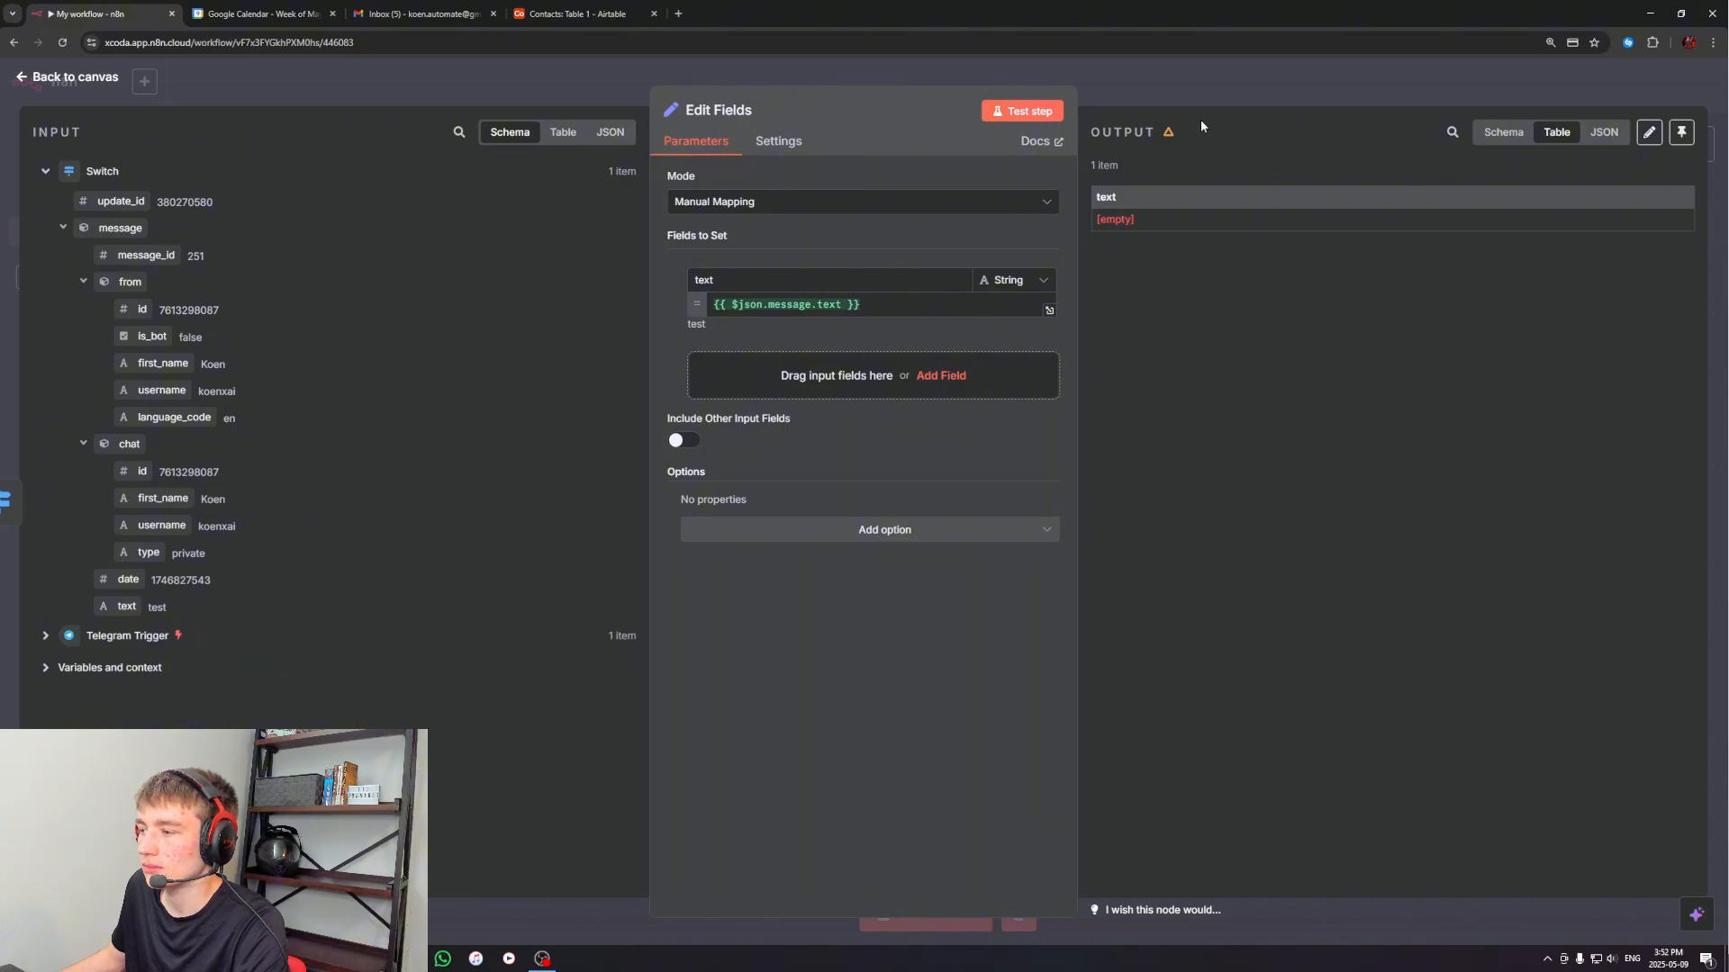
left_click(1213, 88)
Test the workflow by sending "hello" to the n8n worker bot in Telegram, and check the text value output by Edit Fields
left_click(908, 903)
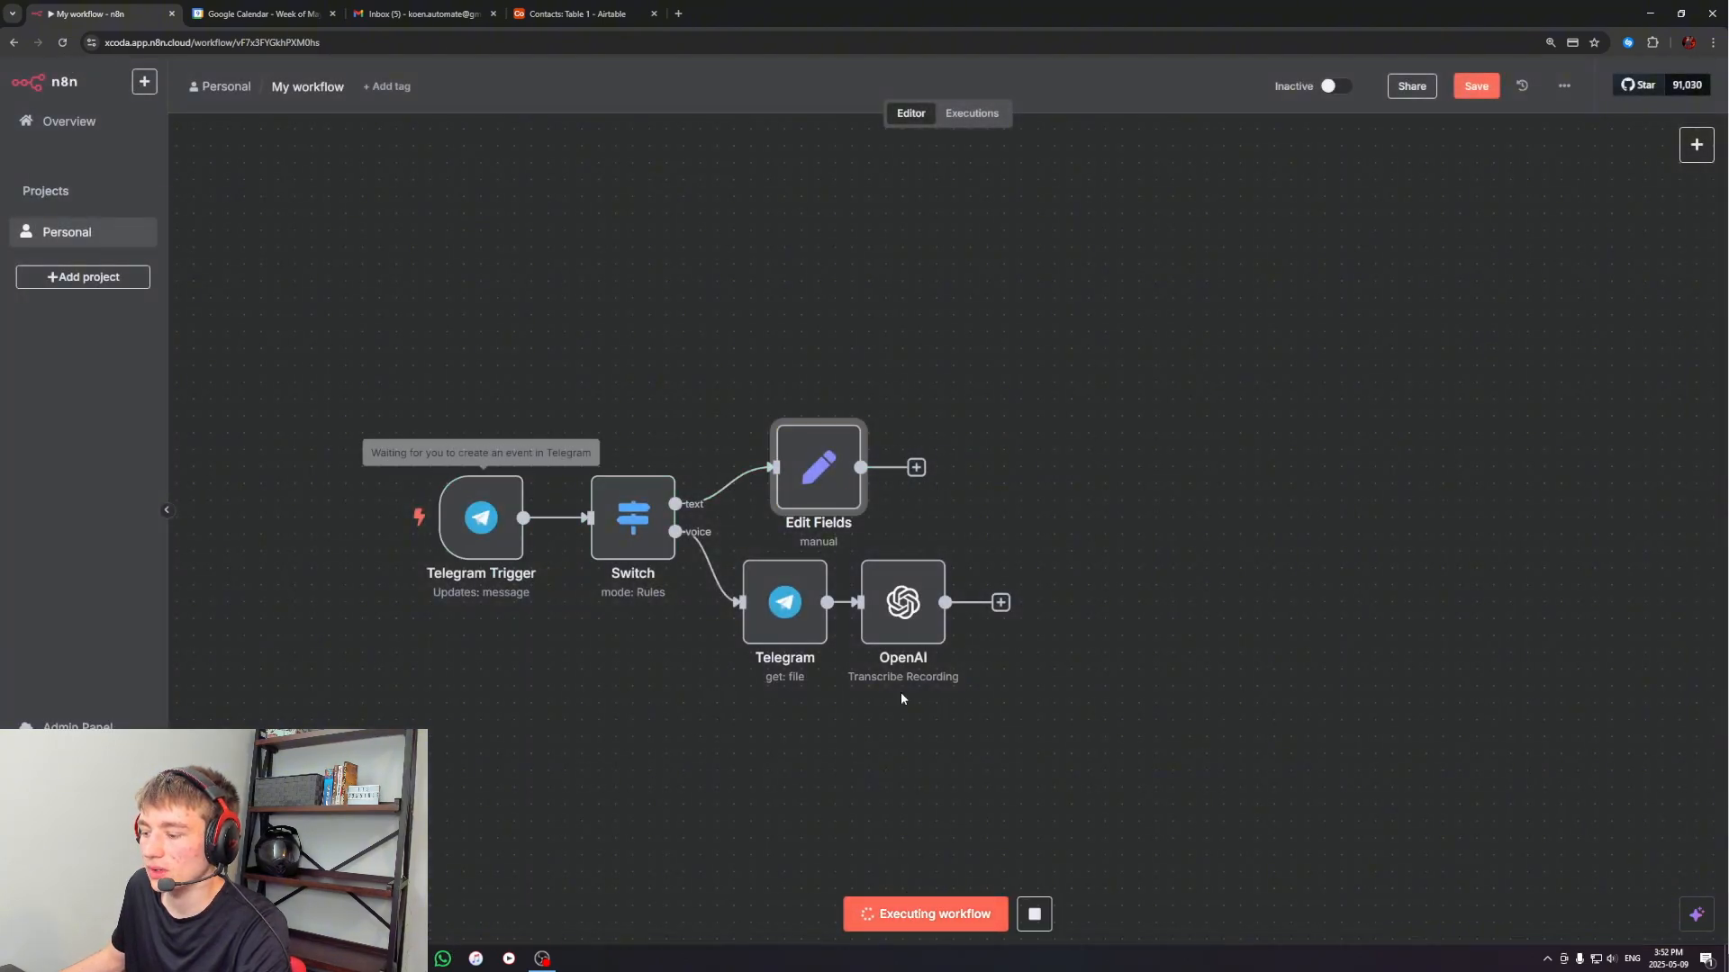
key("alt+Tab")
type("hello")
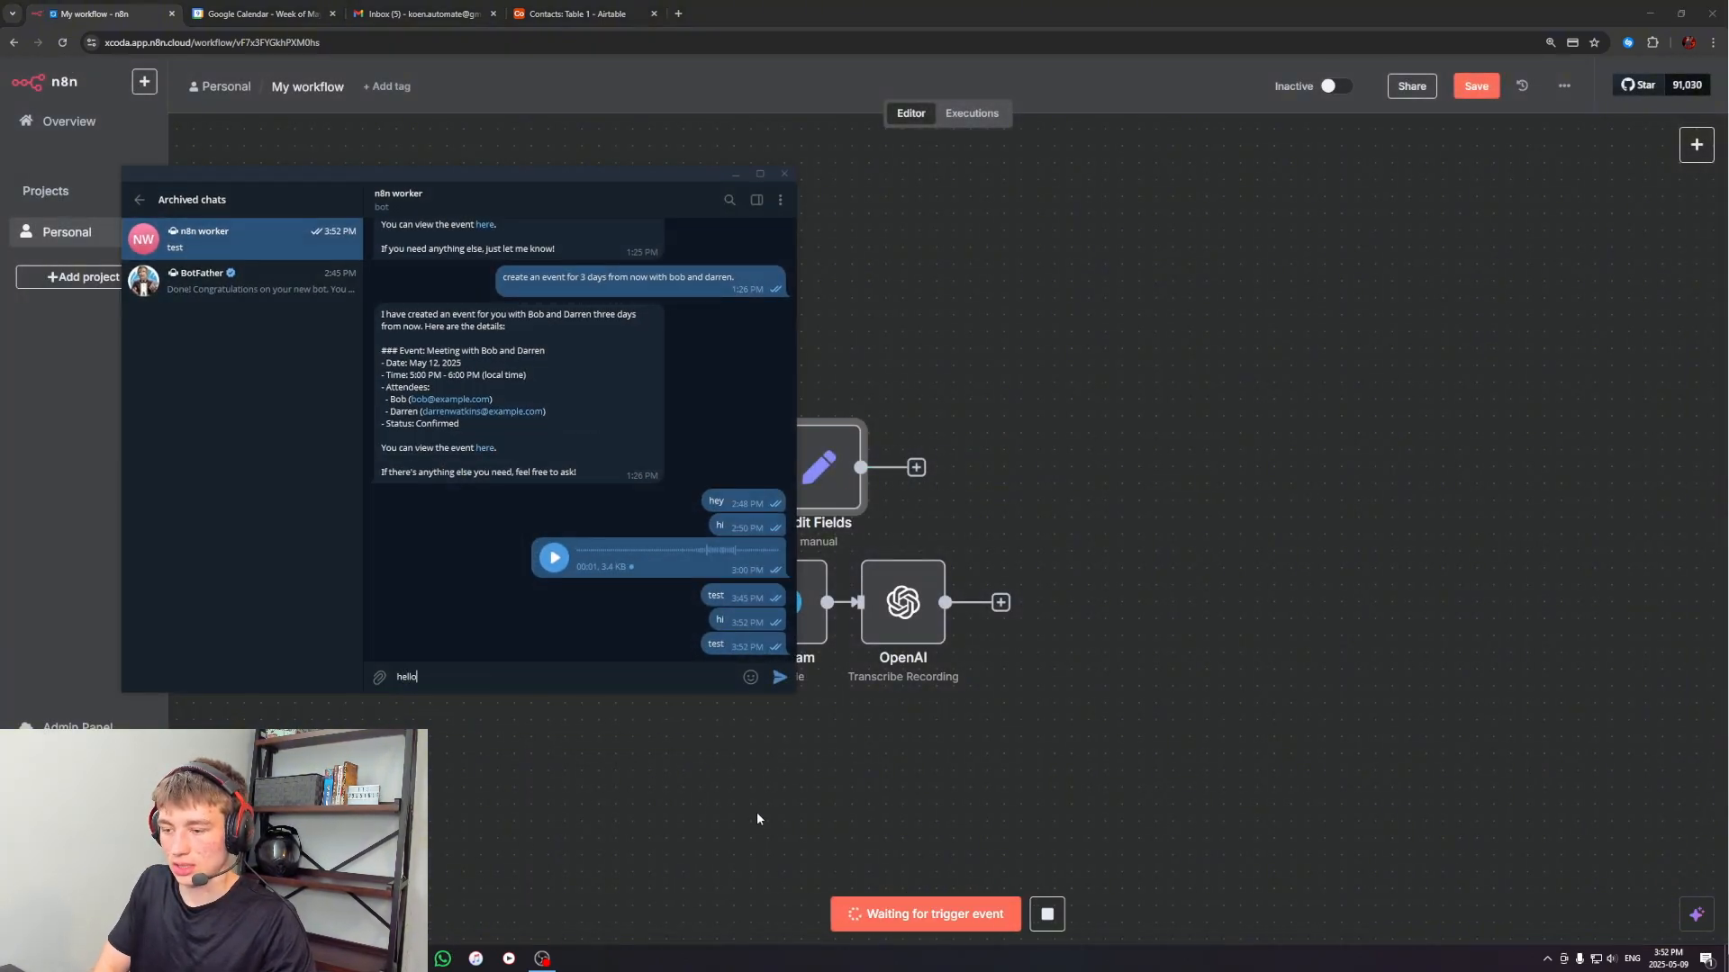
key("Return")
left_click(811, 768)
double_click(808, 454)
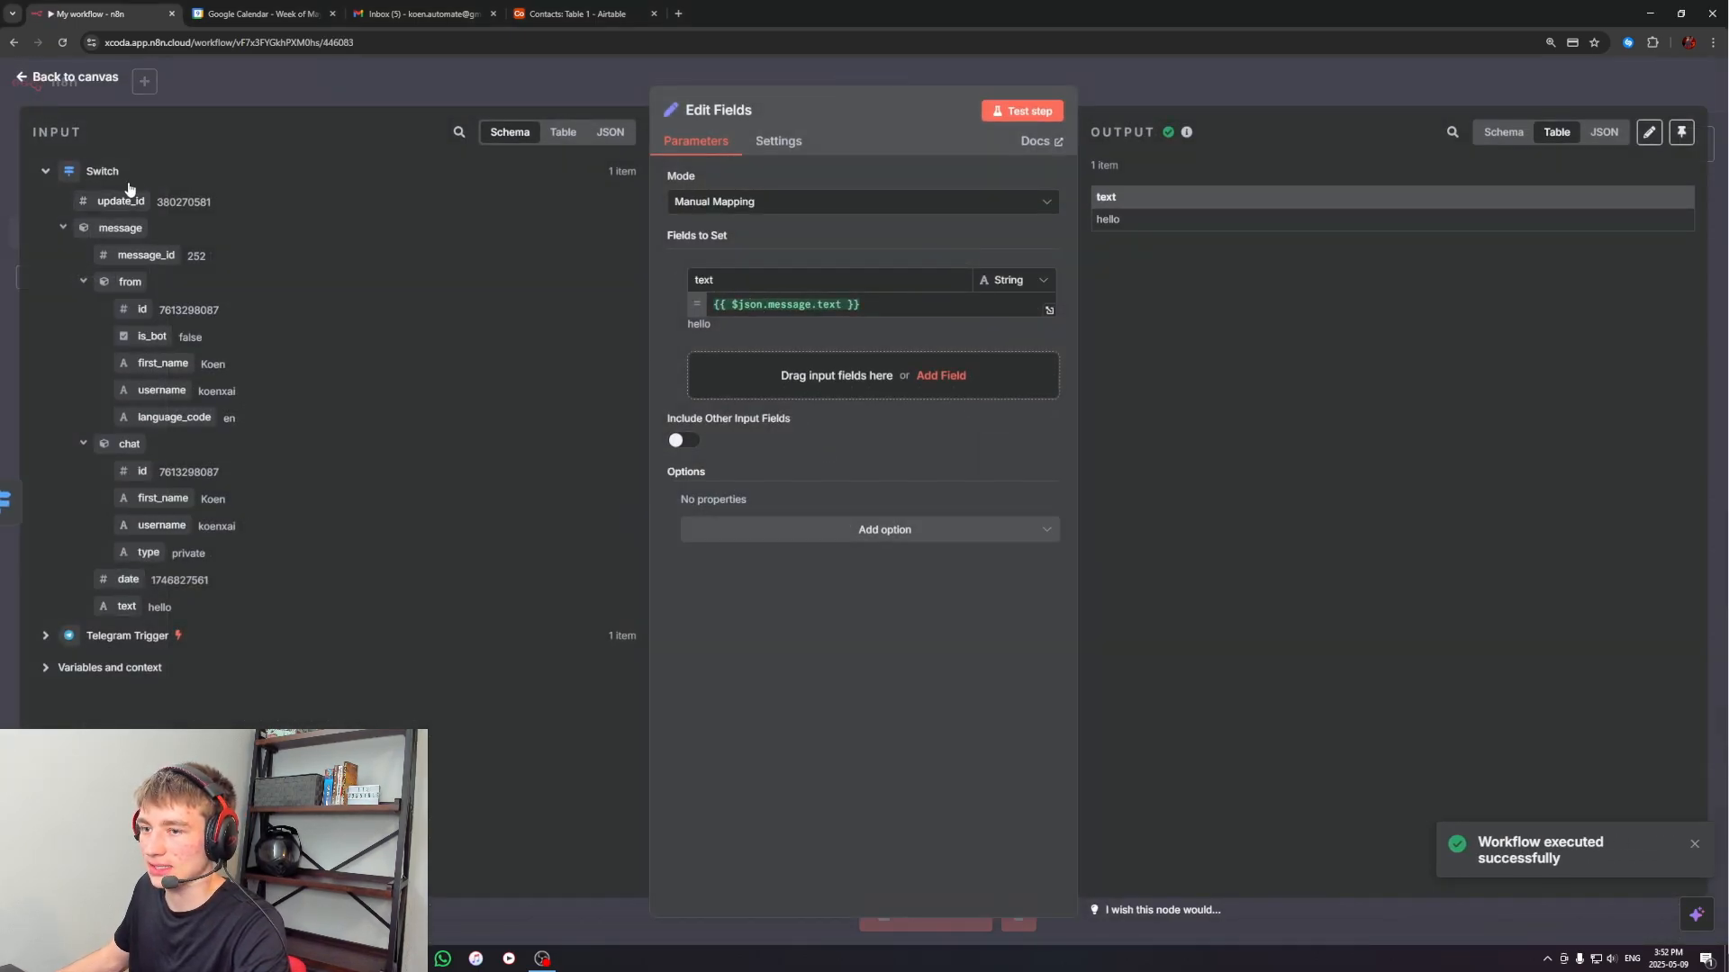
left_click_drag(1103, 219, 1117, 220)
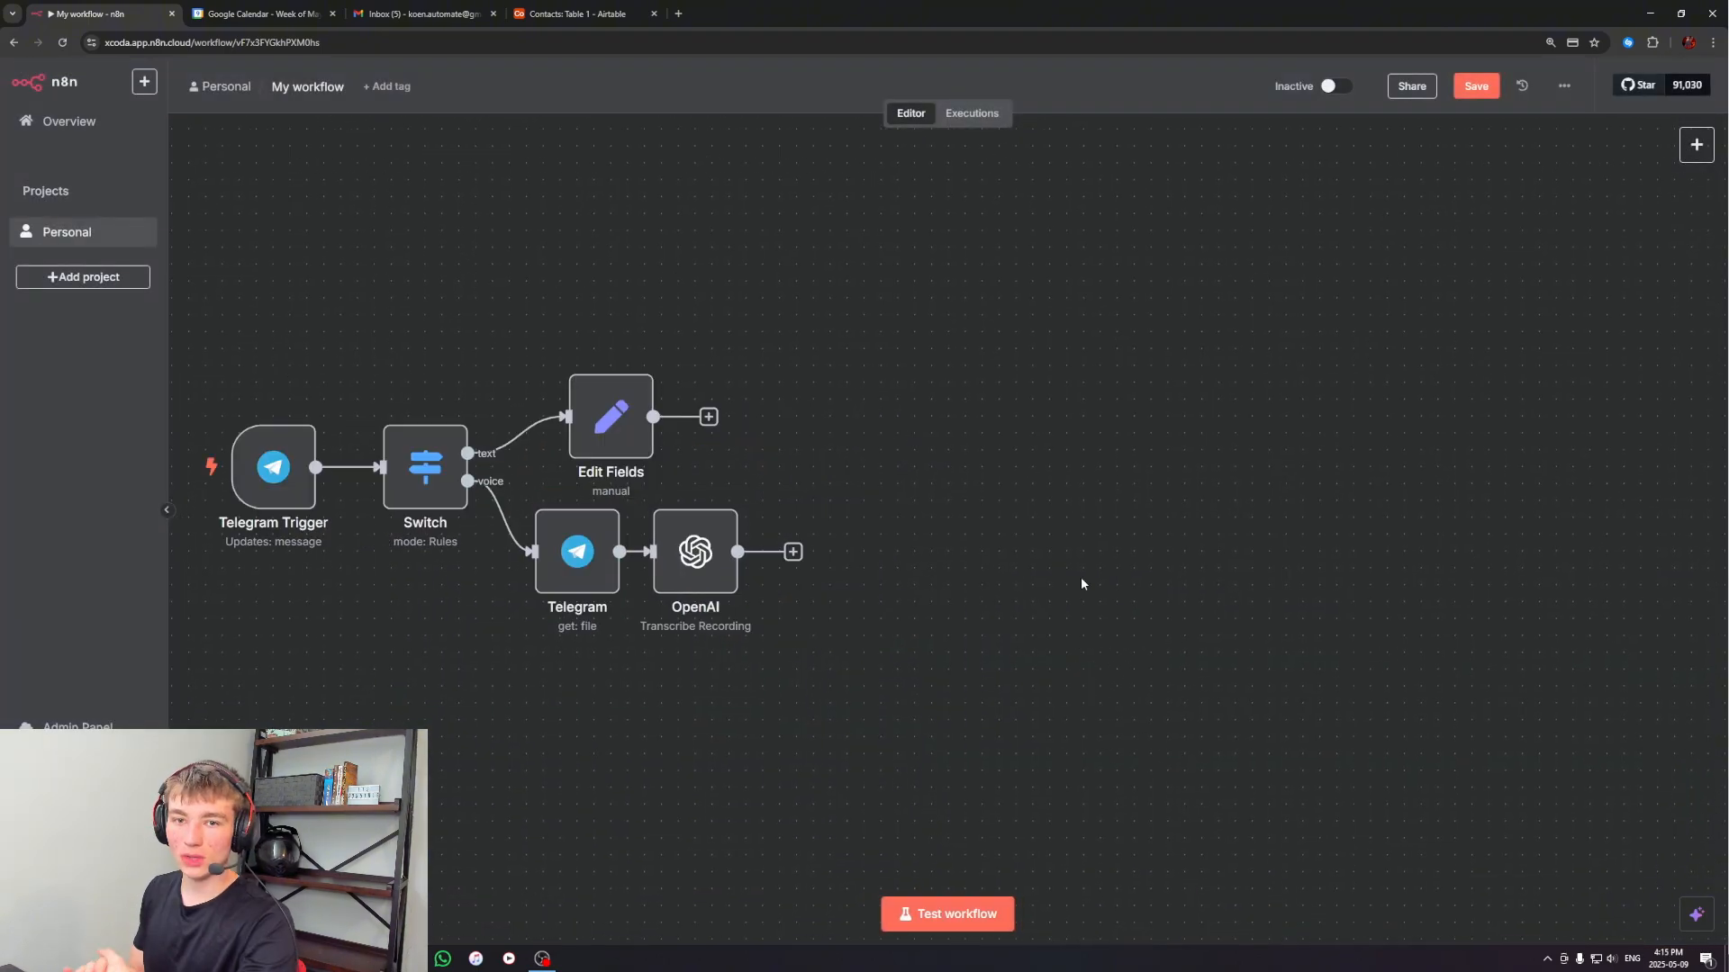
Add an unconnected AI Agent node to the workflow and place it to the right of the Edit Fields node
left_click(1697, 144)
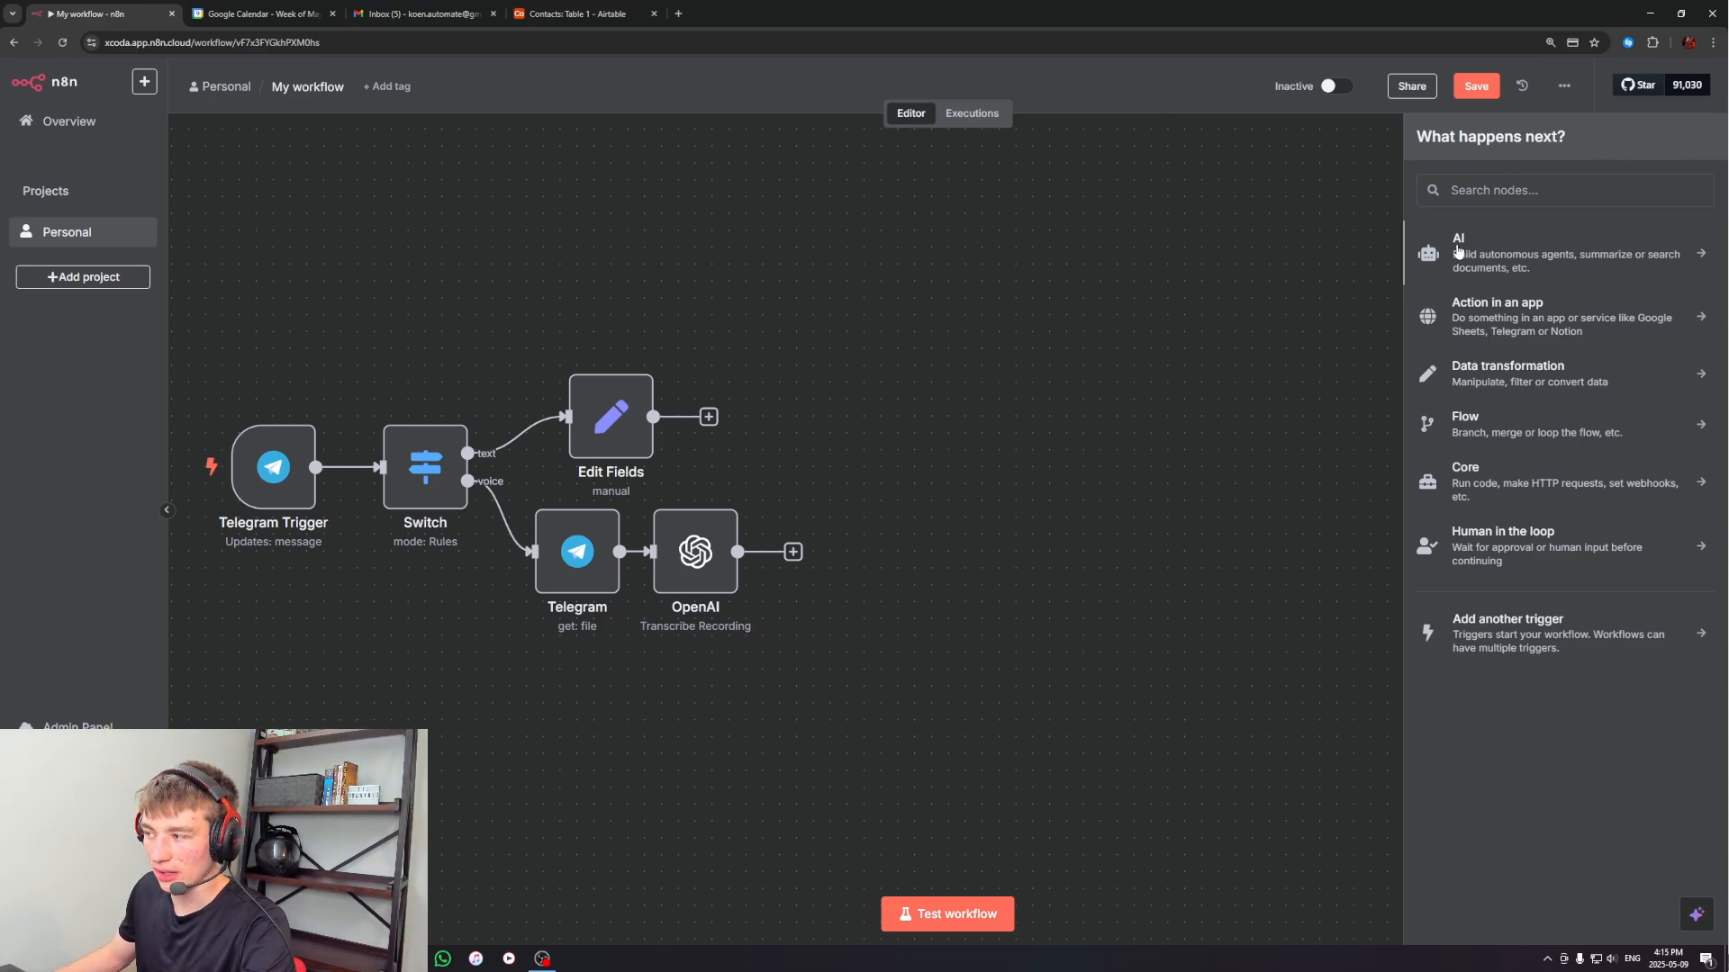
left_click(1458, 251)
left_click(1478, 350)
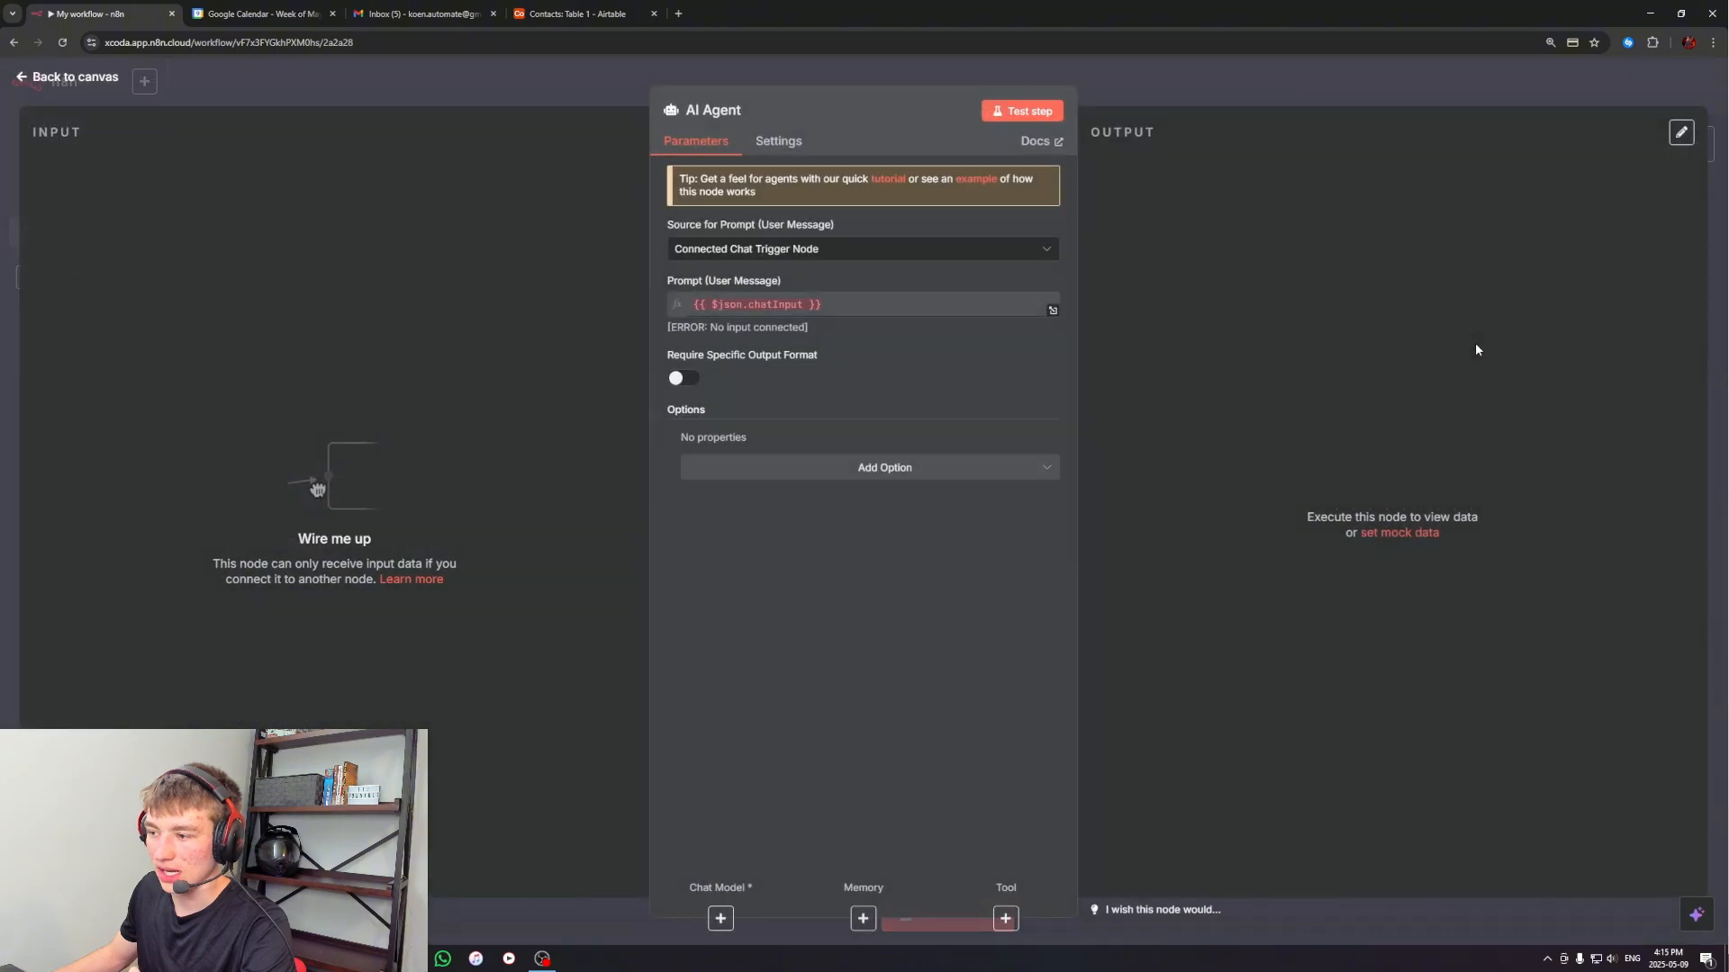
left_click(1262, 94)
left_click_drag(1159, 628, 972, 421)
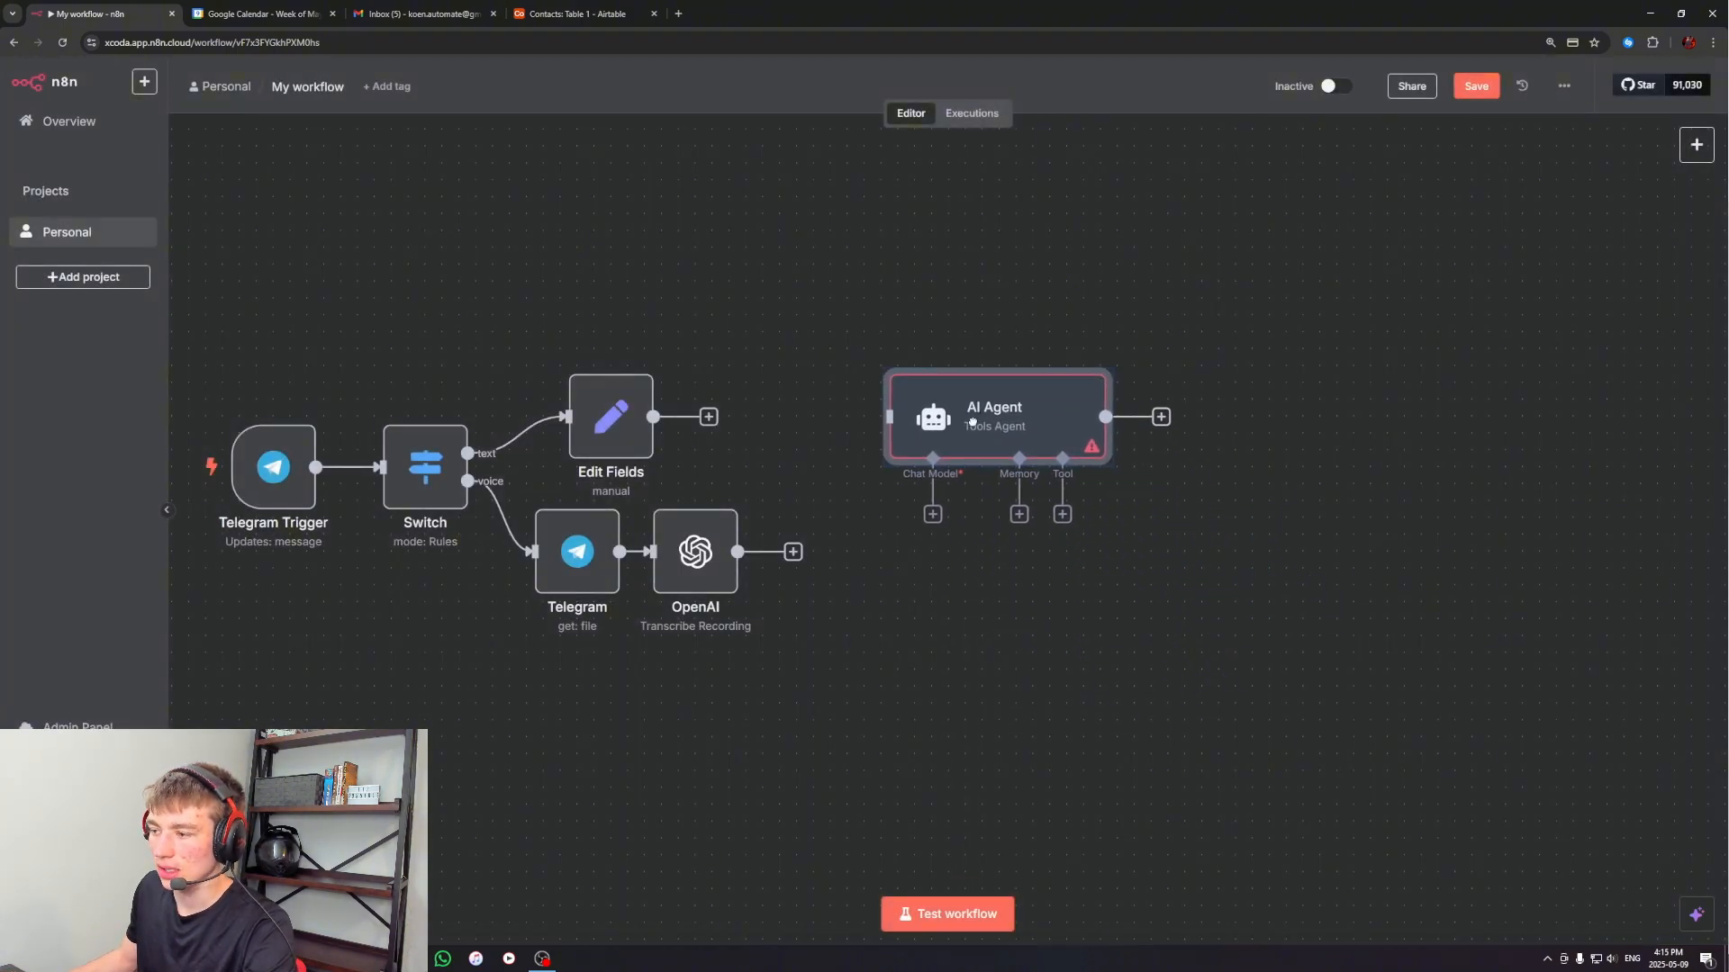
left_click(845, 308)
left_click_drag(802, 267, 1241, 630)
left_click(1198, 621)
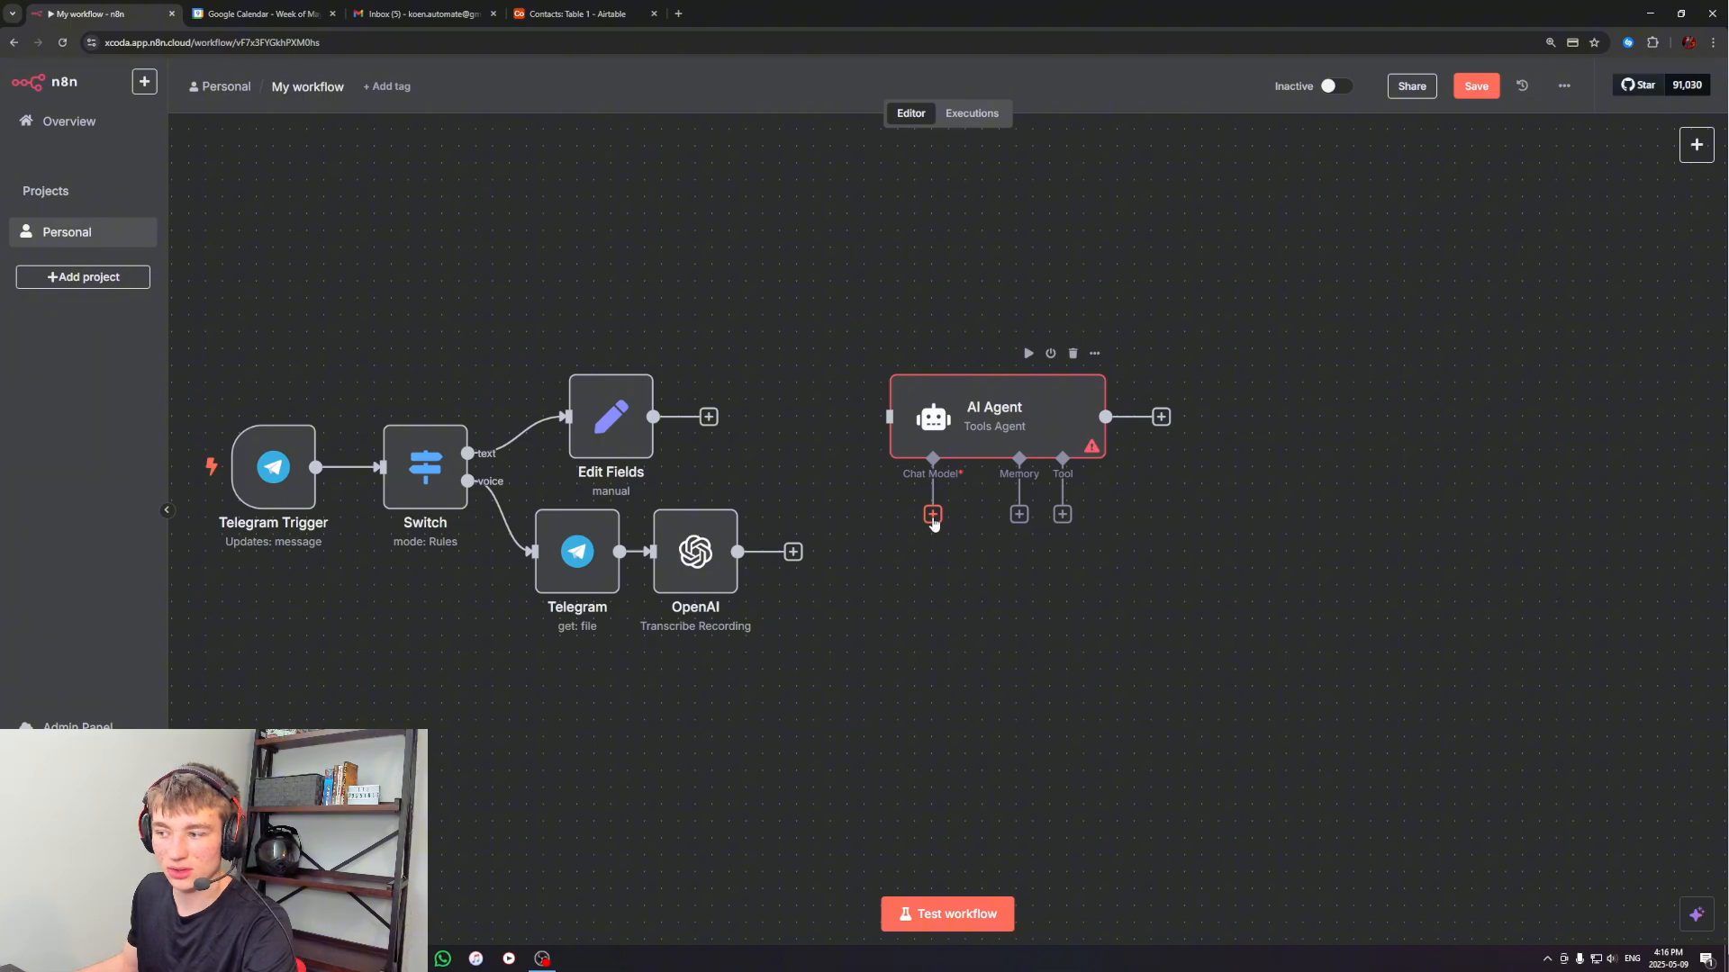
Attach an OpenAI Chat Model to the AI Agent, using the OpenAi account credential and the gpt-4o-mini model, and return to the canvas
left_click(933, 515)
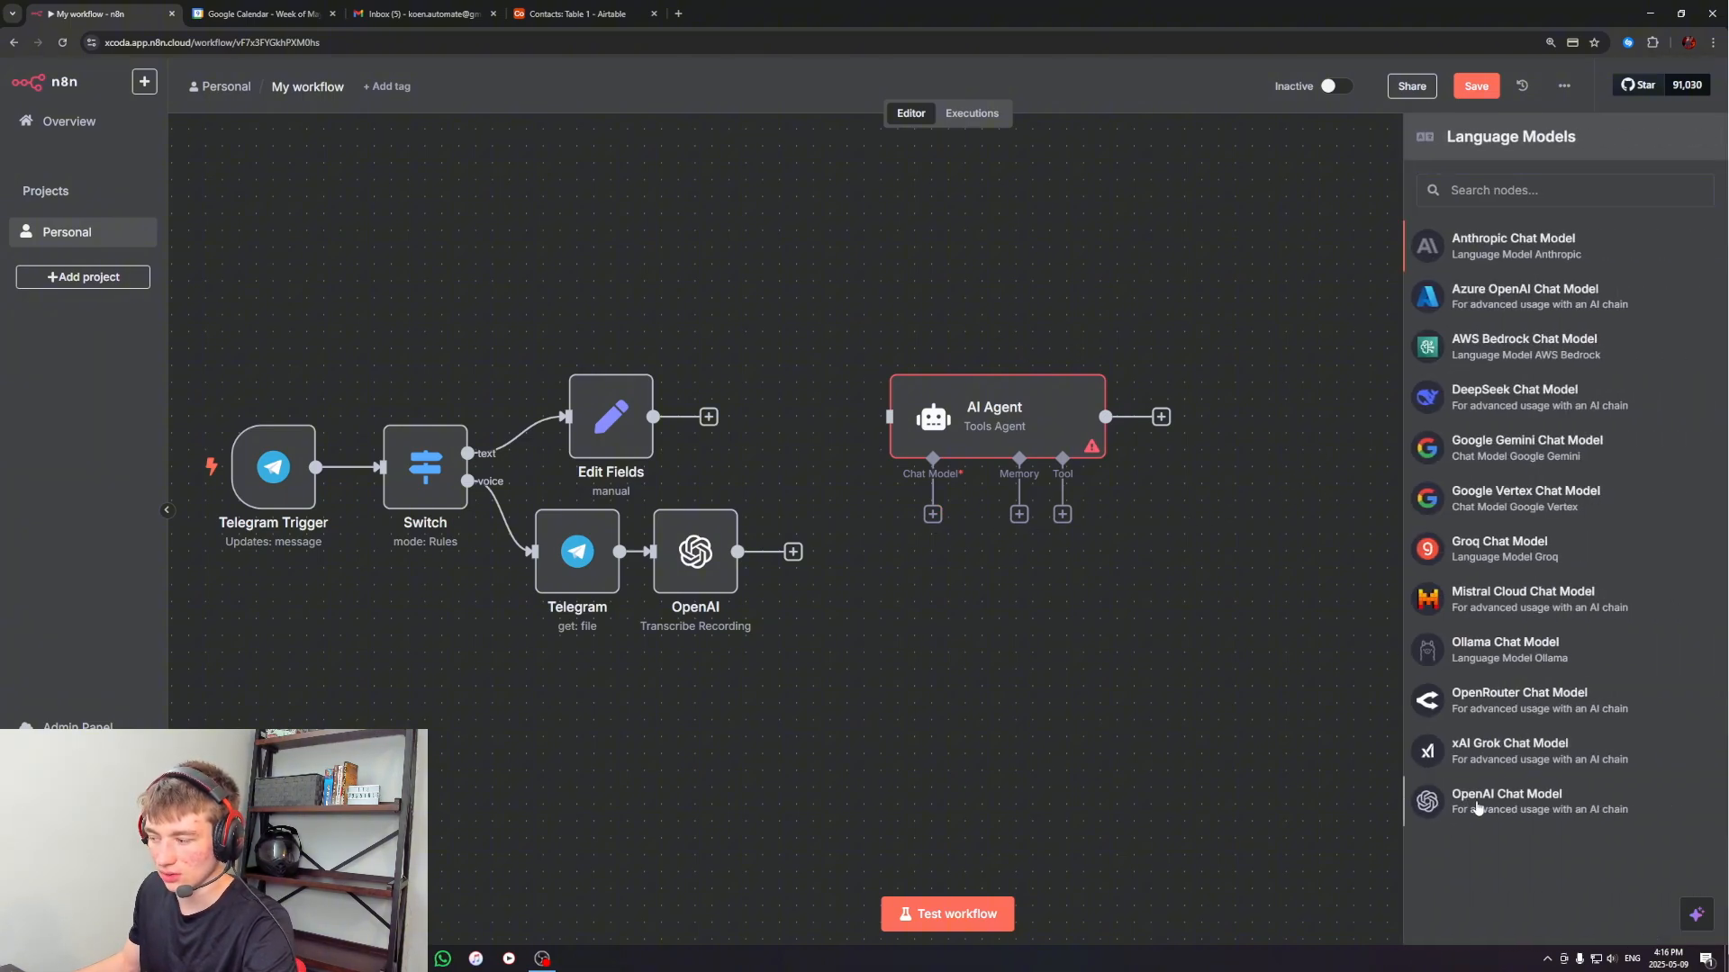
left_click(1477, 804)
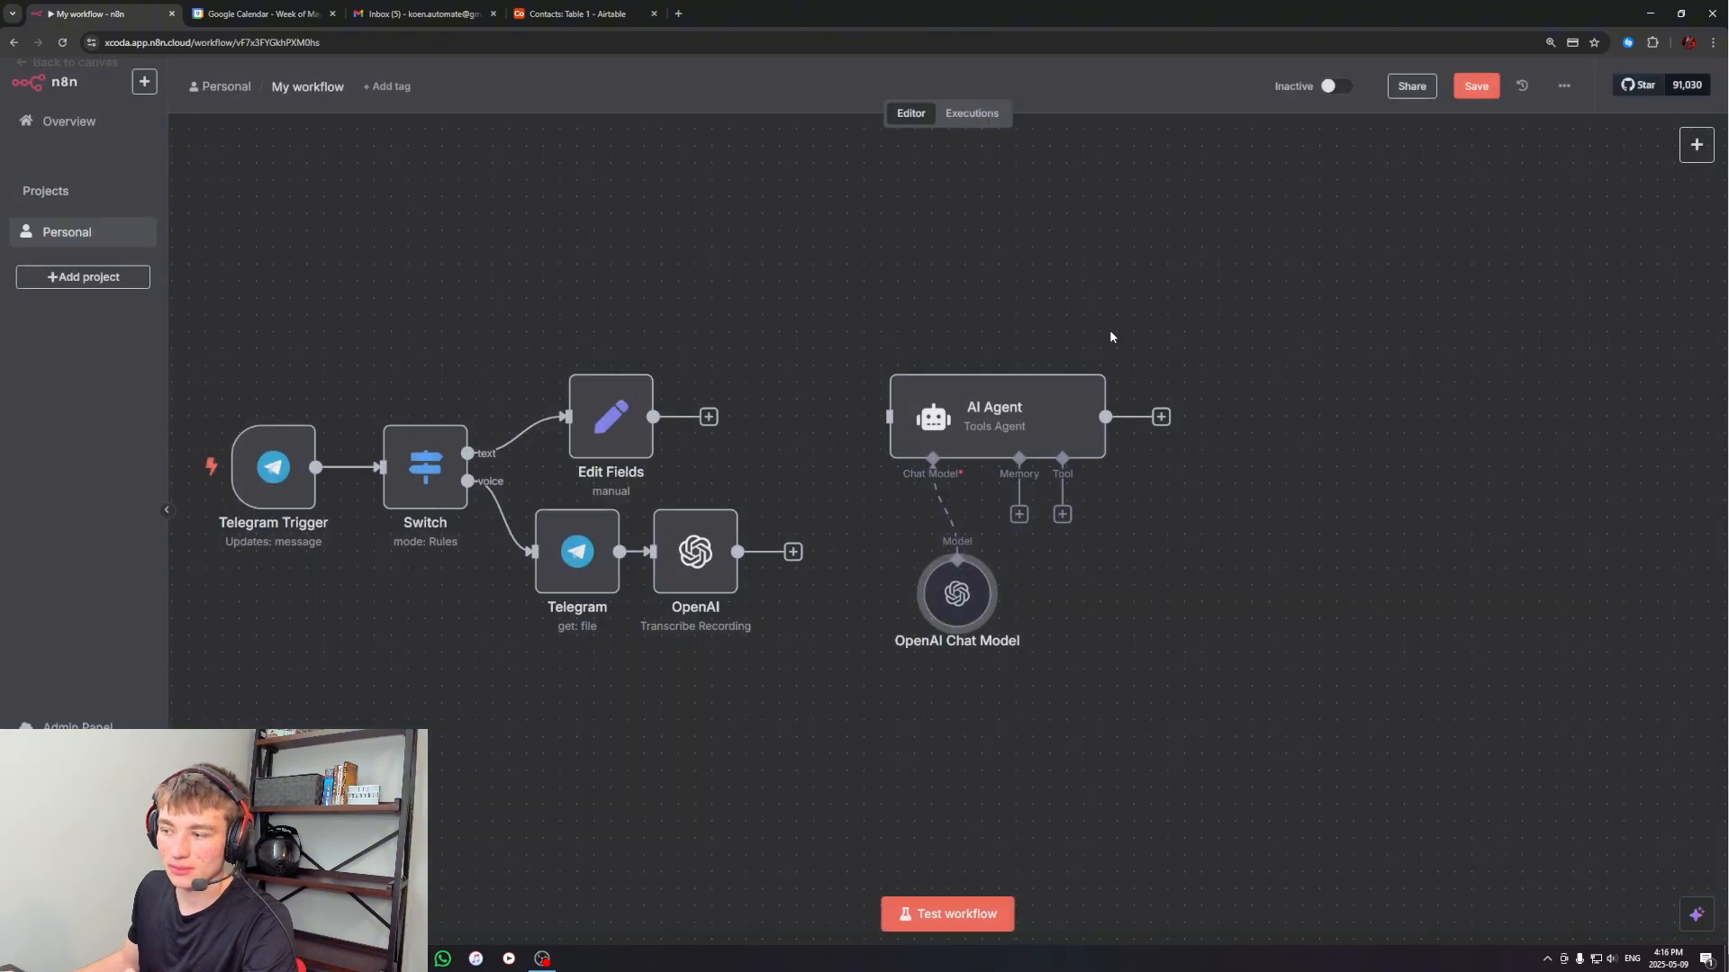
left_click(1158, 88)
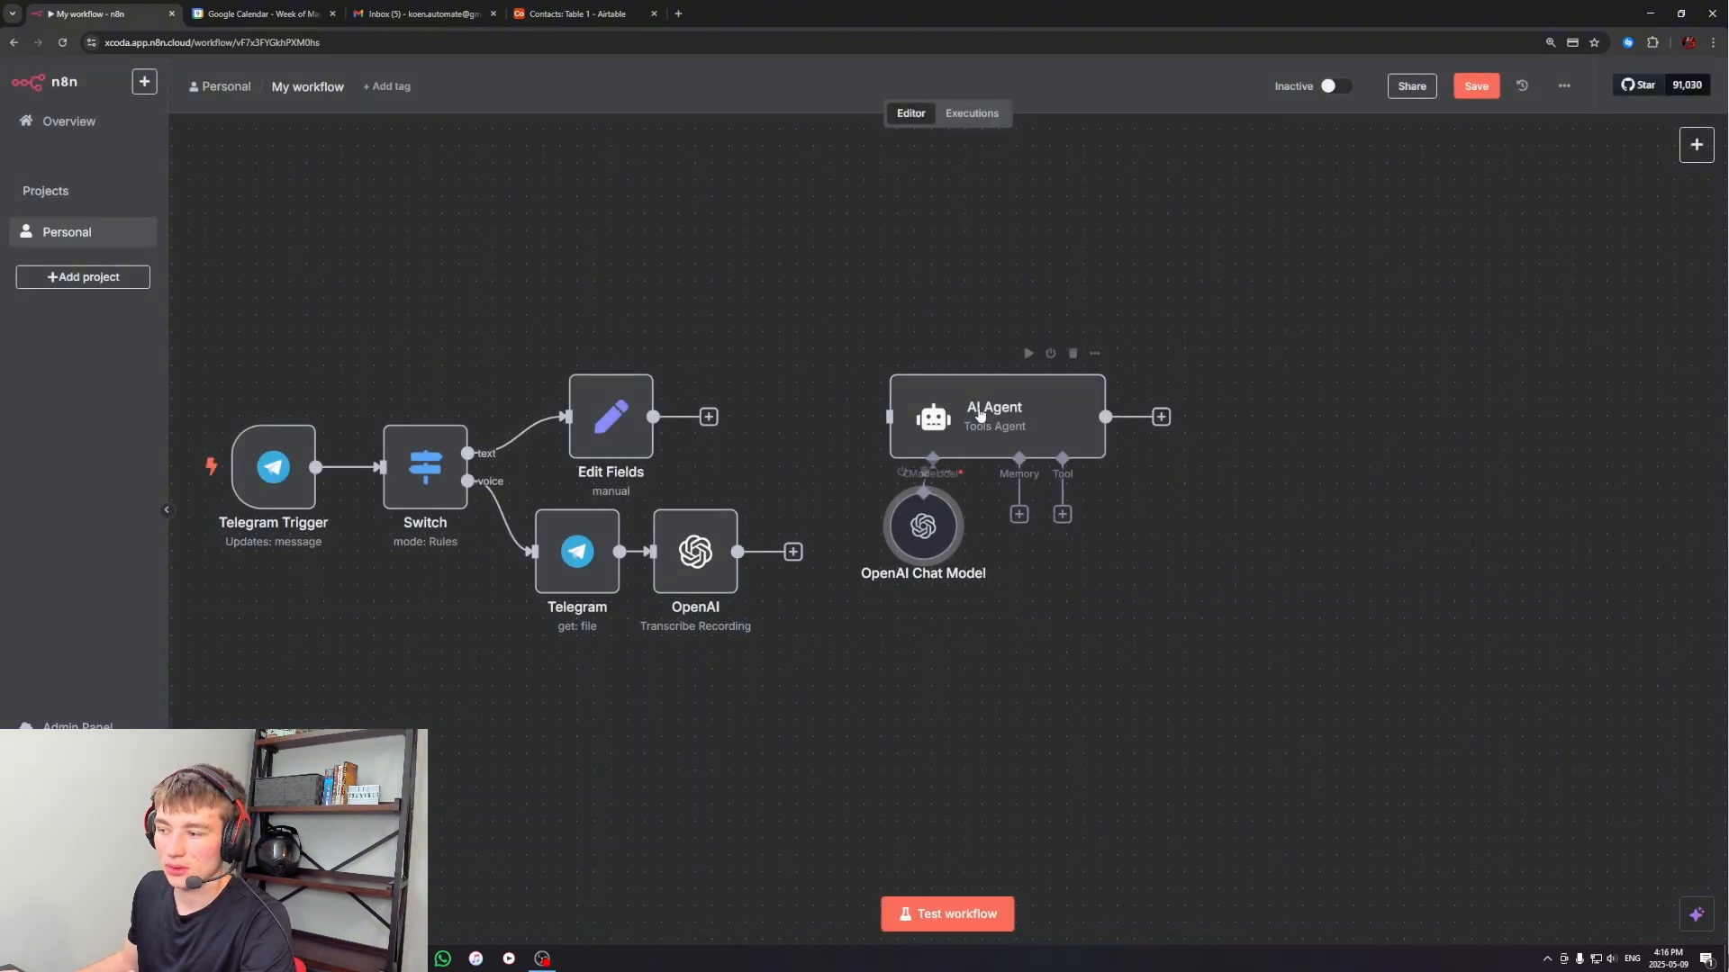
Move the AI Agent and its OpenAI Chat Model slightly left, keeping the agent level with the Edit Fields node
left_click_drag(980, 414, 963, 396)
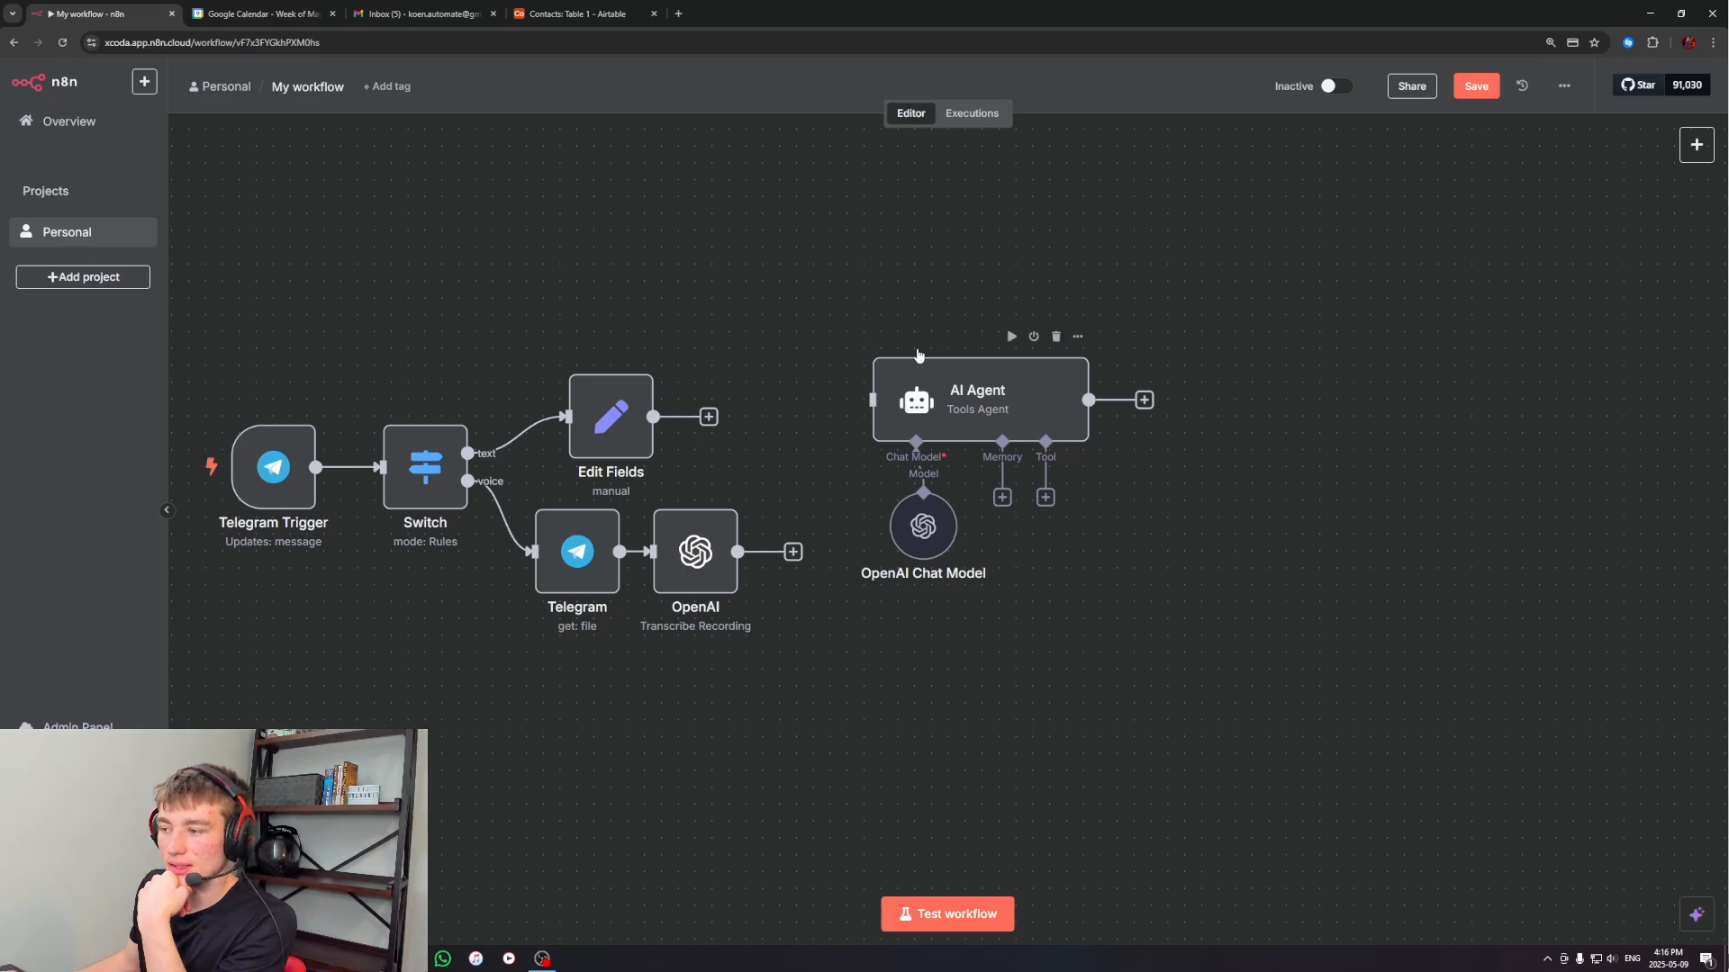
left_click_drag(819, 301, 1126, 630)
mouse_move(1000, 411)
left_mouse_down()
mouse_move(1027, 427)
mouse_move(989, 419)
left_mouse_up()
left_click(879, 264)
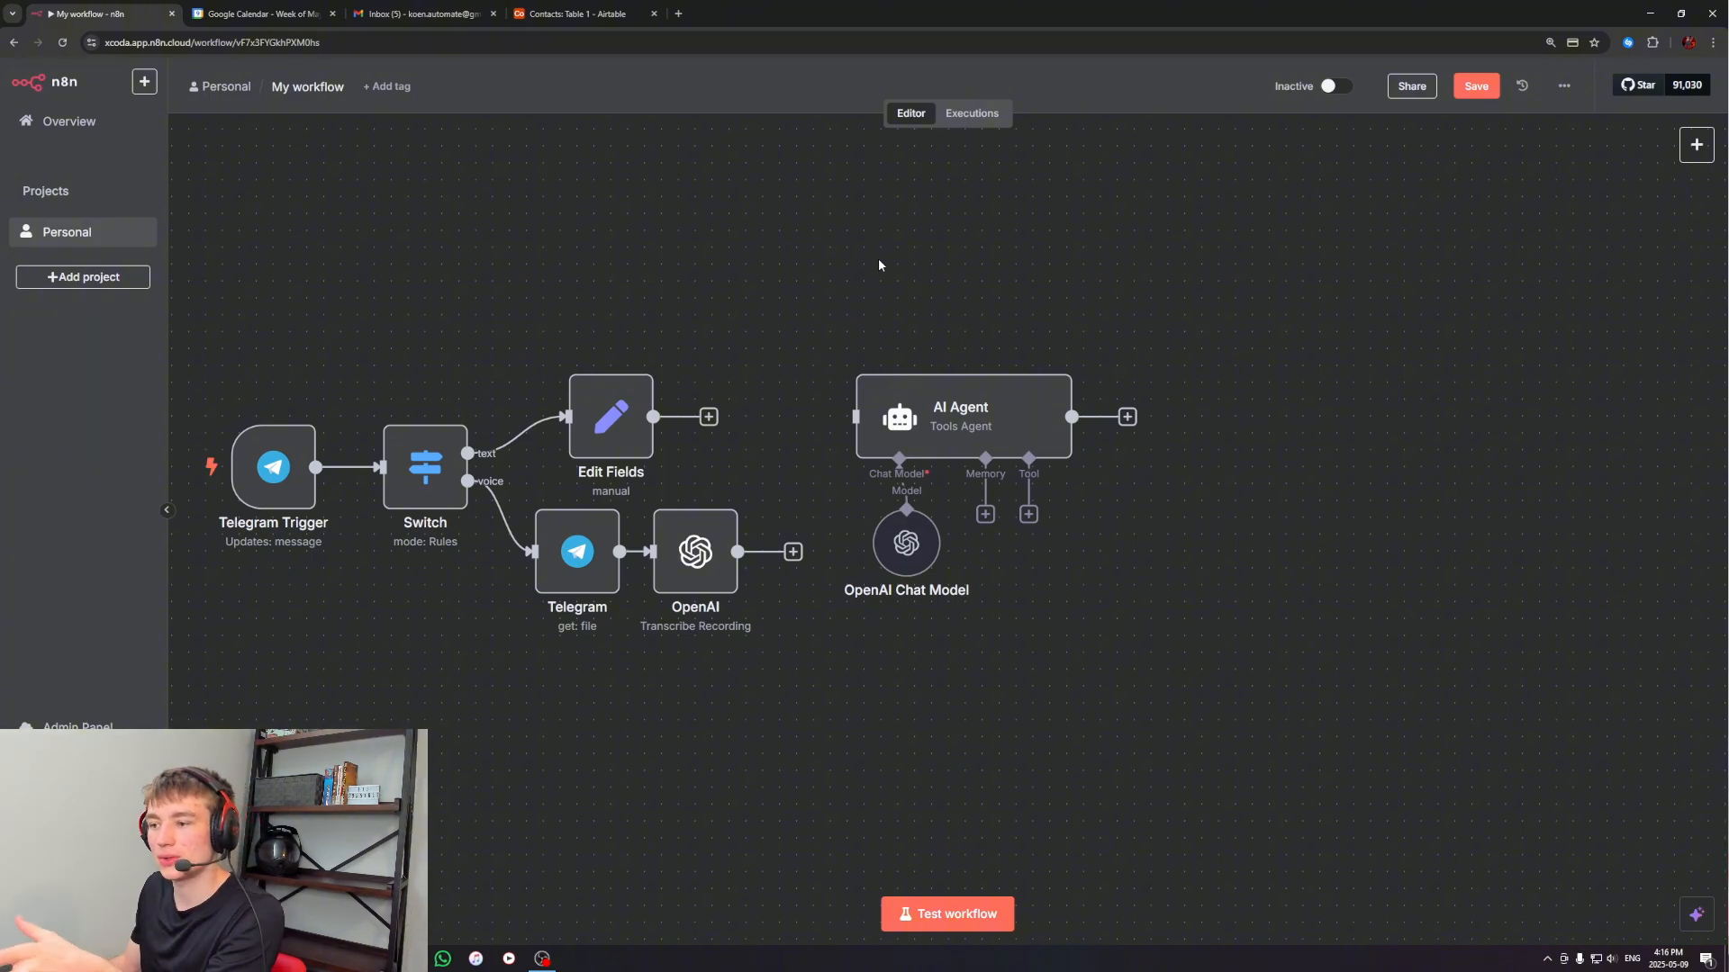
left_click_drag(724, 288, 936, 304)
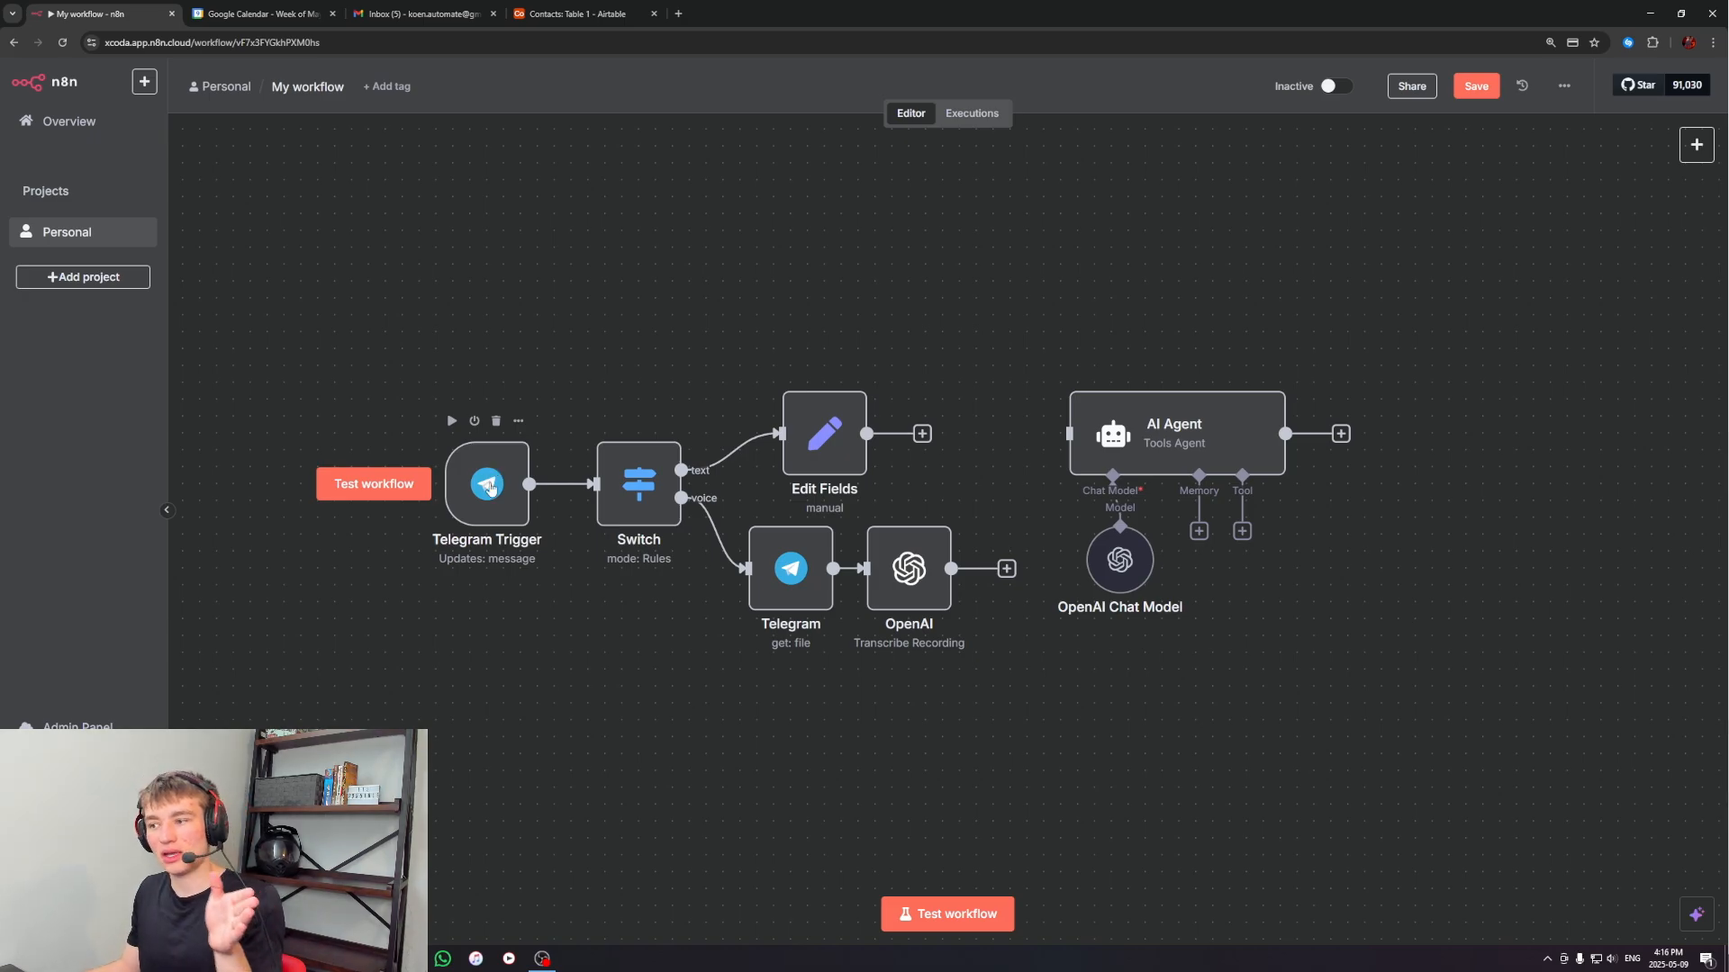
left_click_drag(1042, 340, 1382, 687)
left_click(1381, 687)
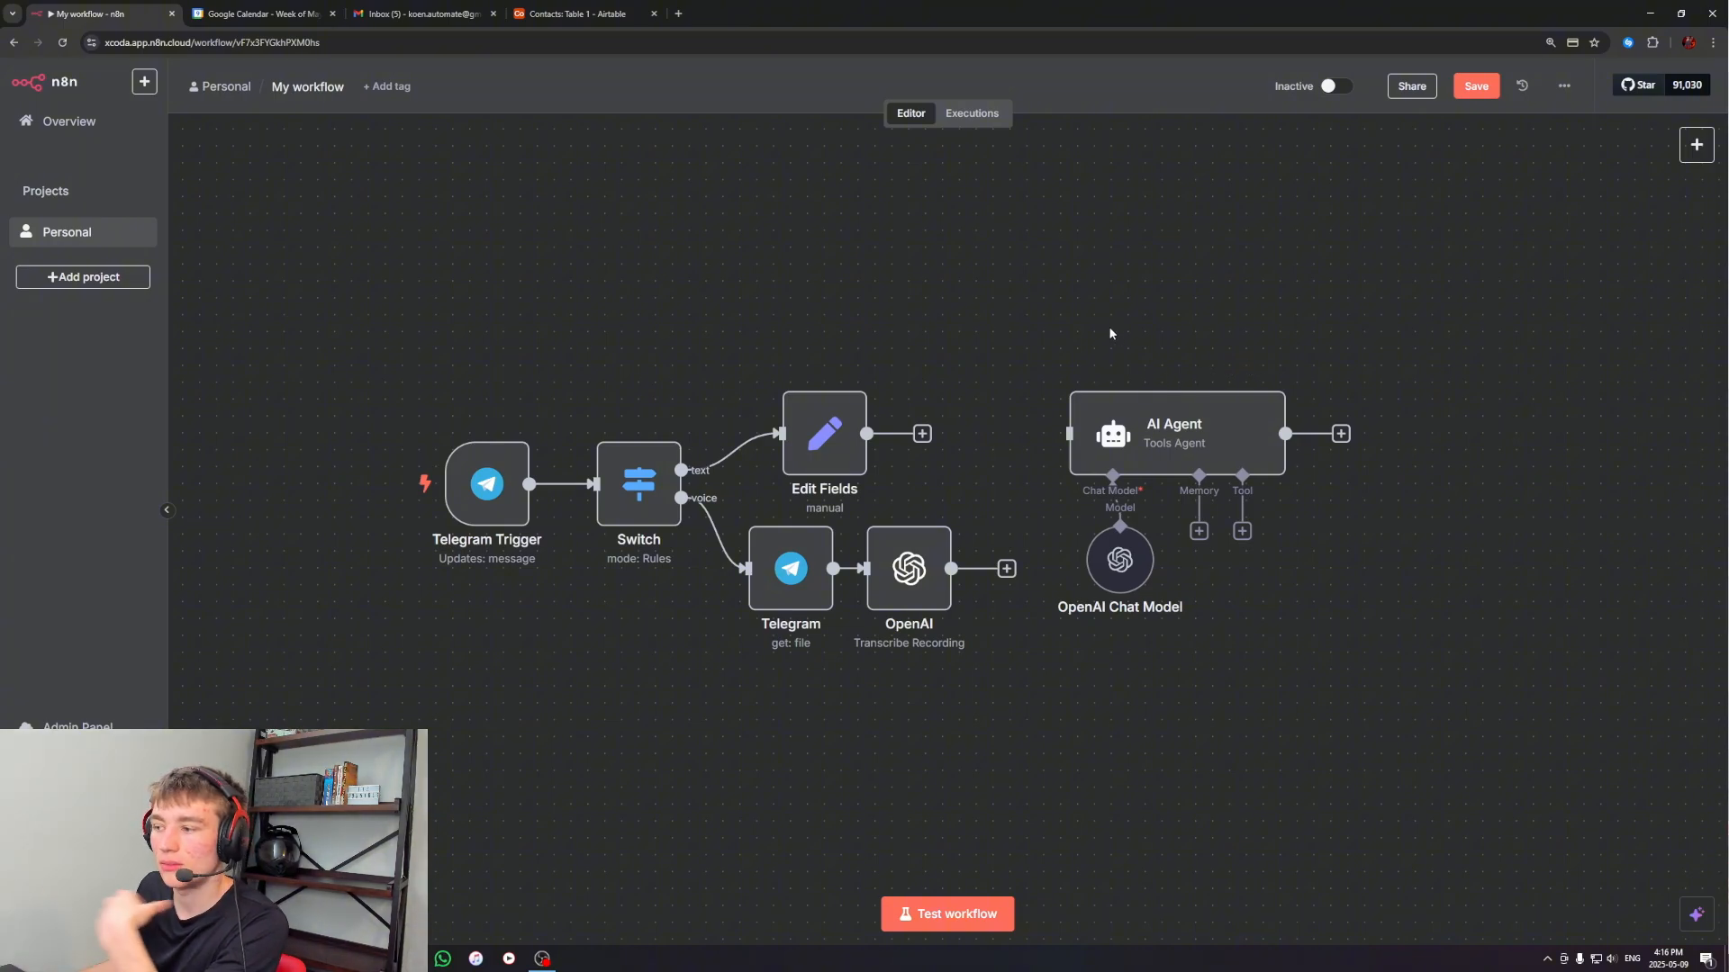
left_click_drag(1056, 339, 1188, 733)
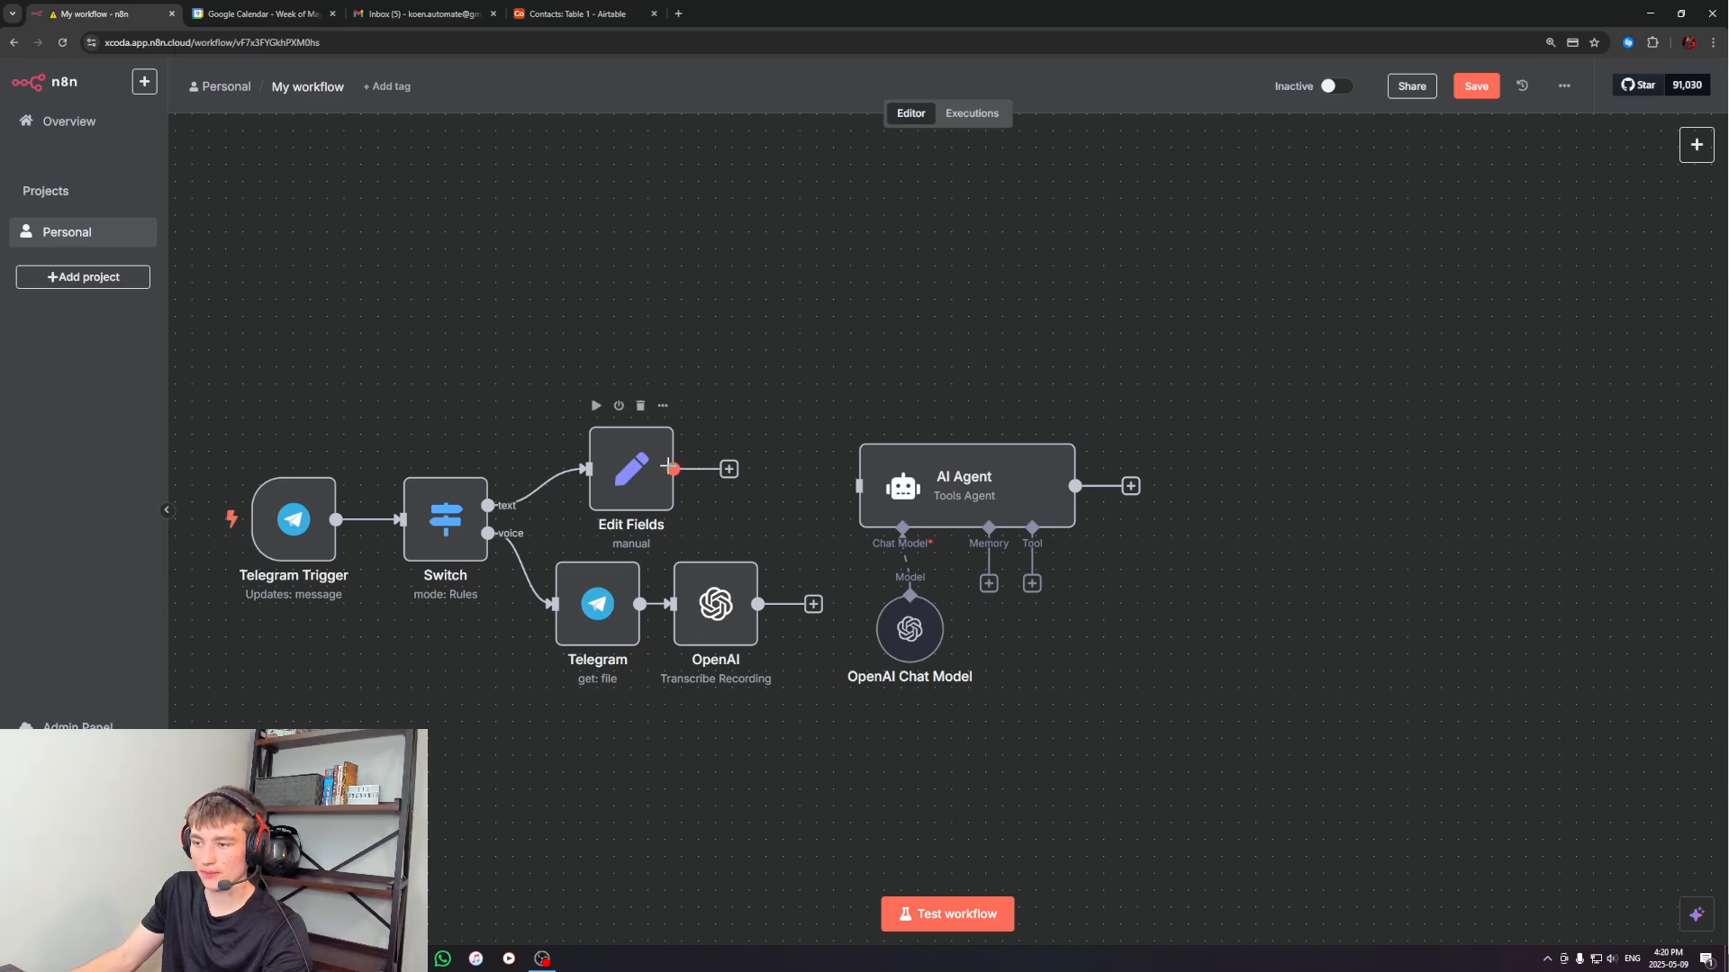
Connect the outputs of the Edit Fields node and the OpenAI transcription node to the AI Agent's input
left_click_drag(667, 466, 858, 486)
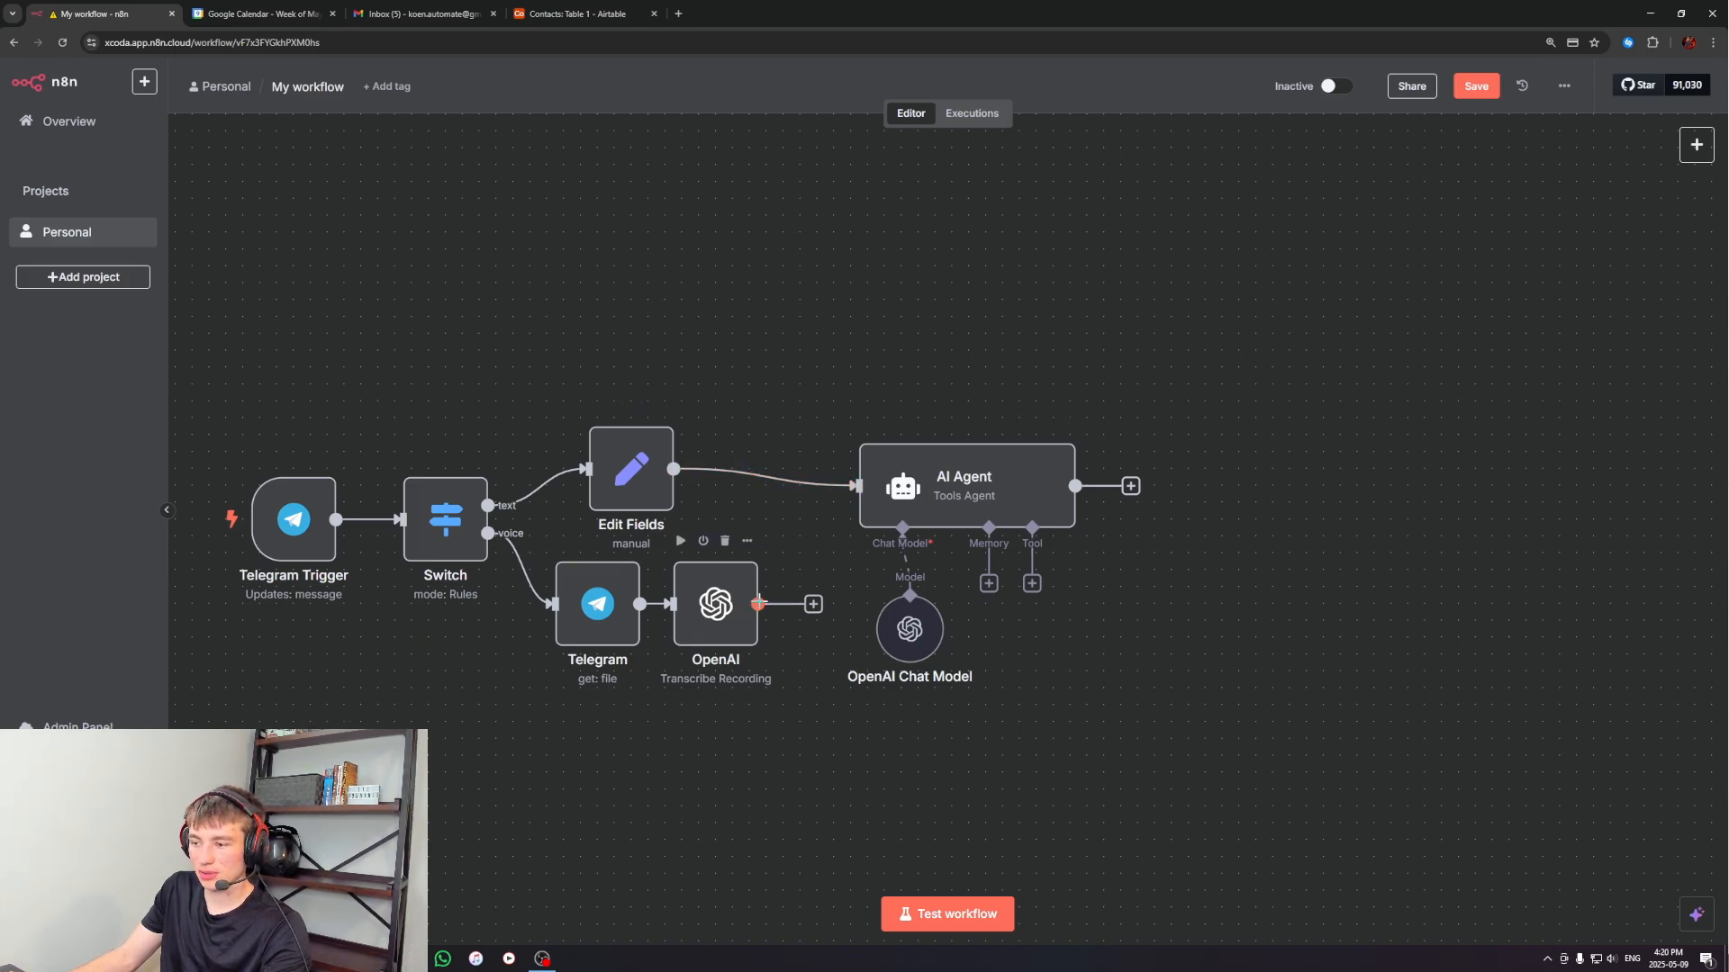
left_click_drag(758, 603, 858, 486)
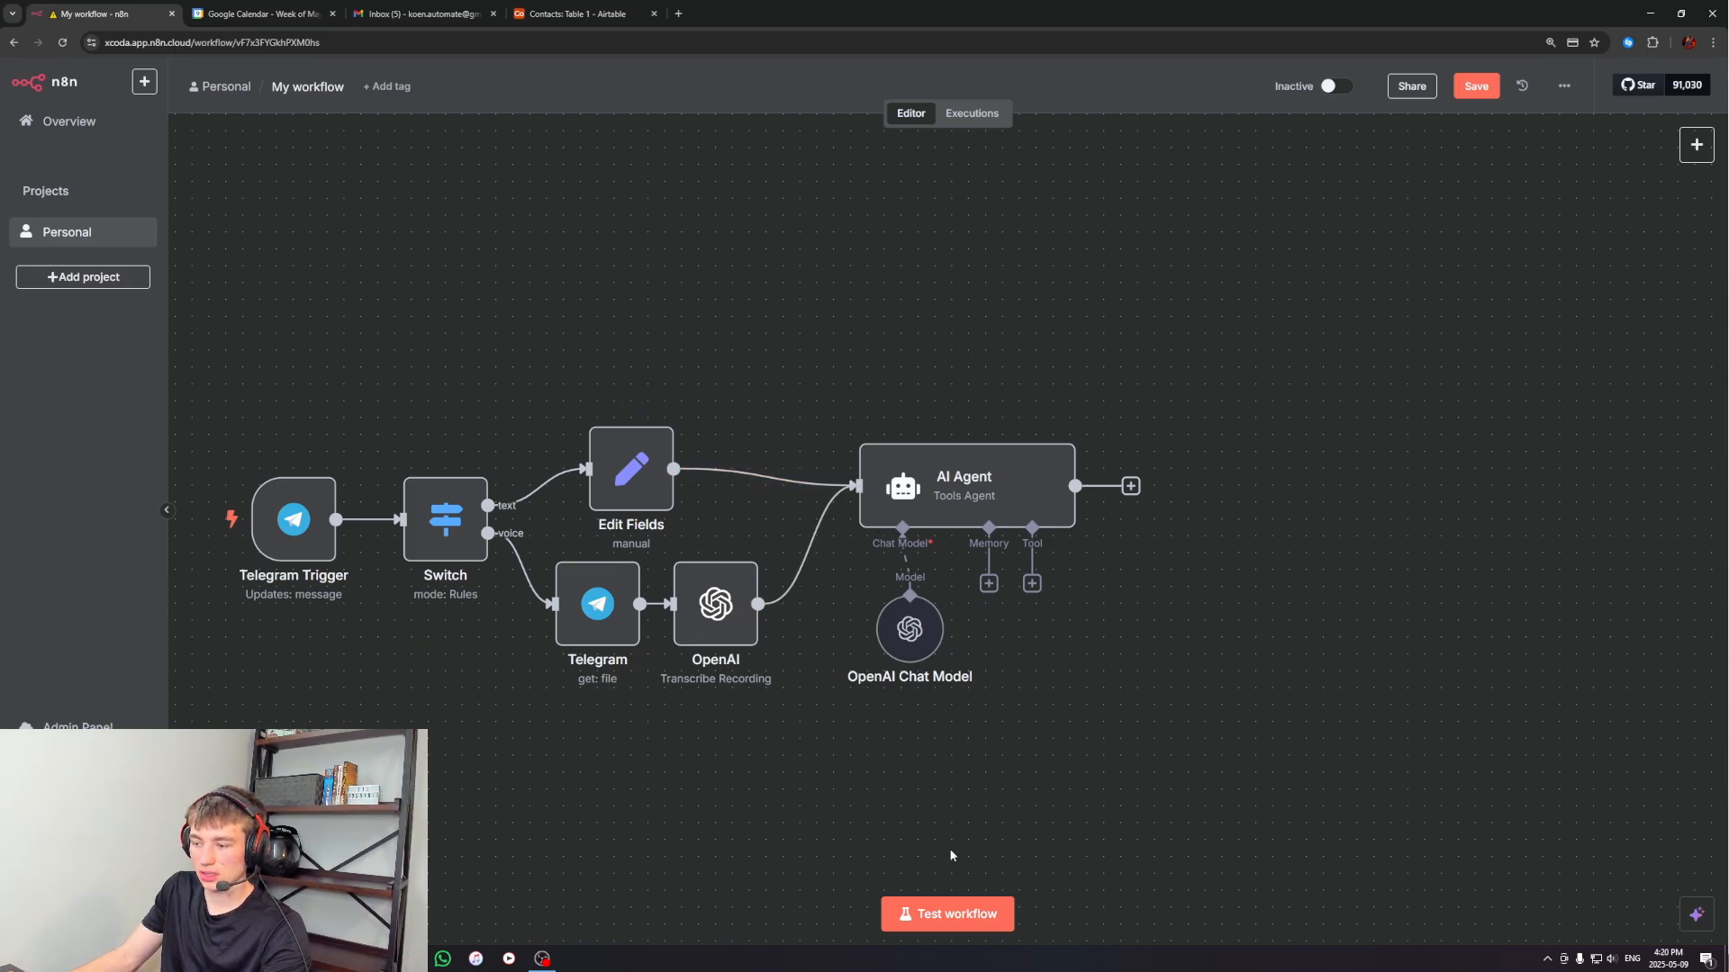
Test the workflow by sending "hi" to the n8n worker bot in Telegram, and open the AI Agent node's parameters and logs
left_click(956, 913)
key("alt+Tab")
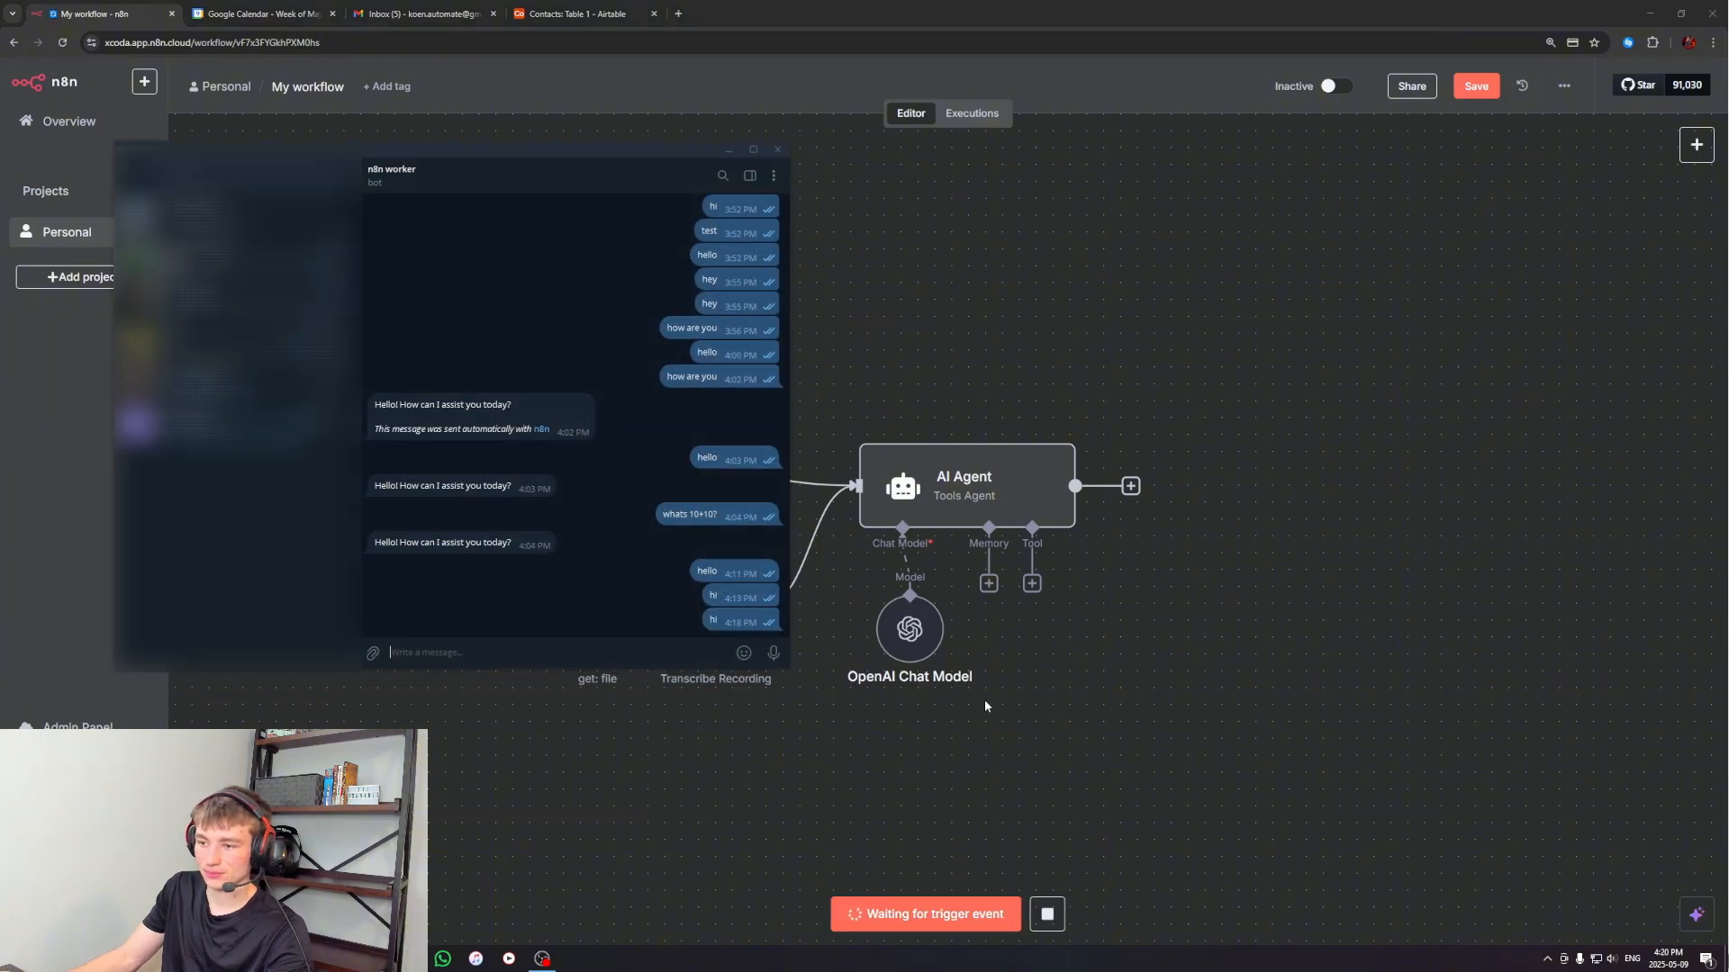
type("hi")
key("Return")
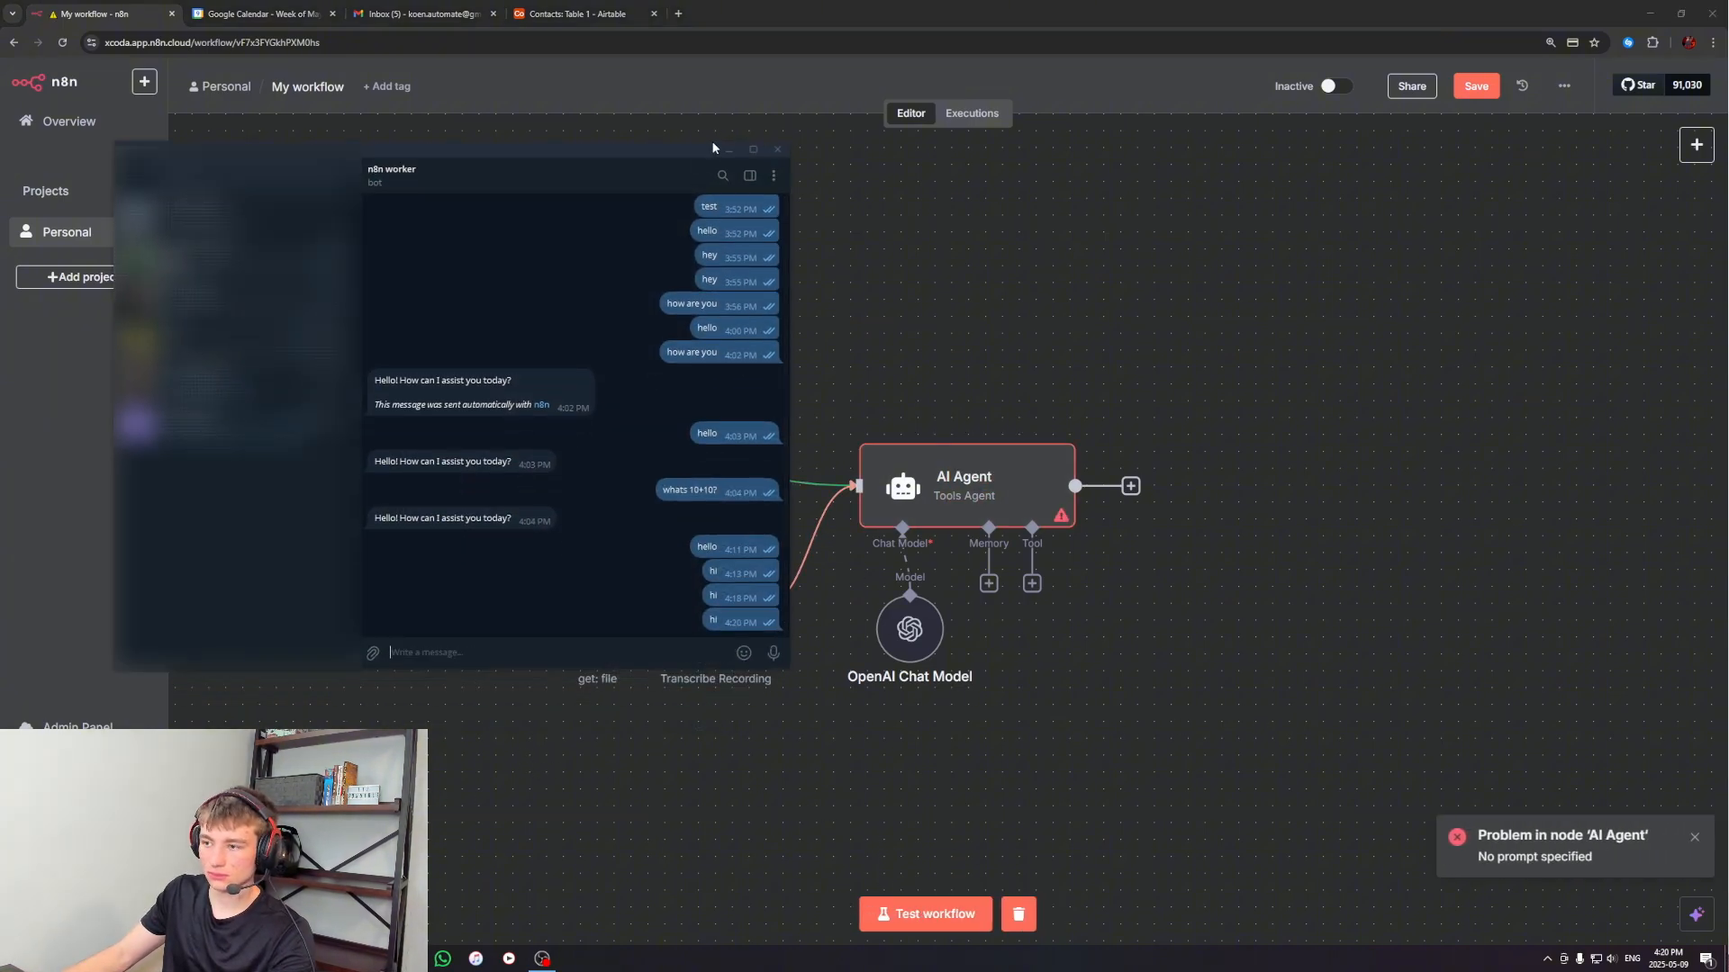
key("alt+Tab")
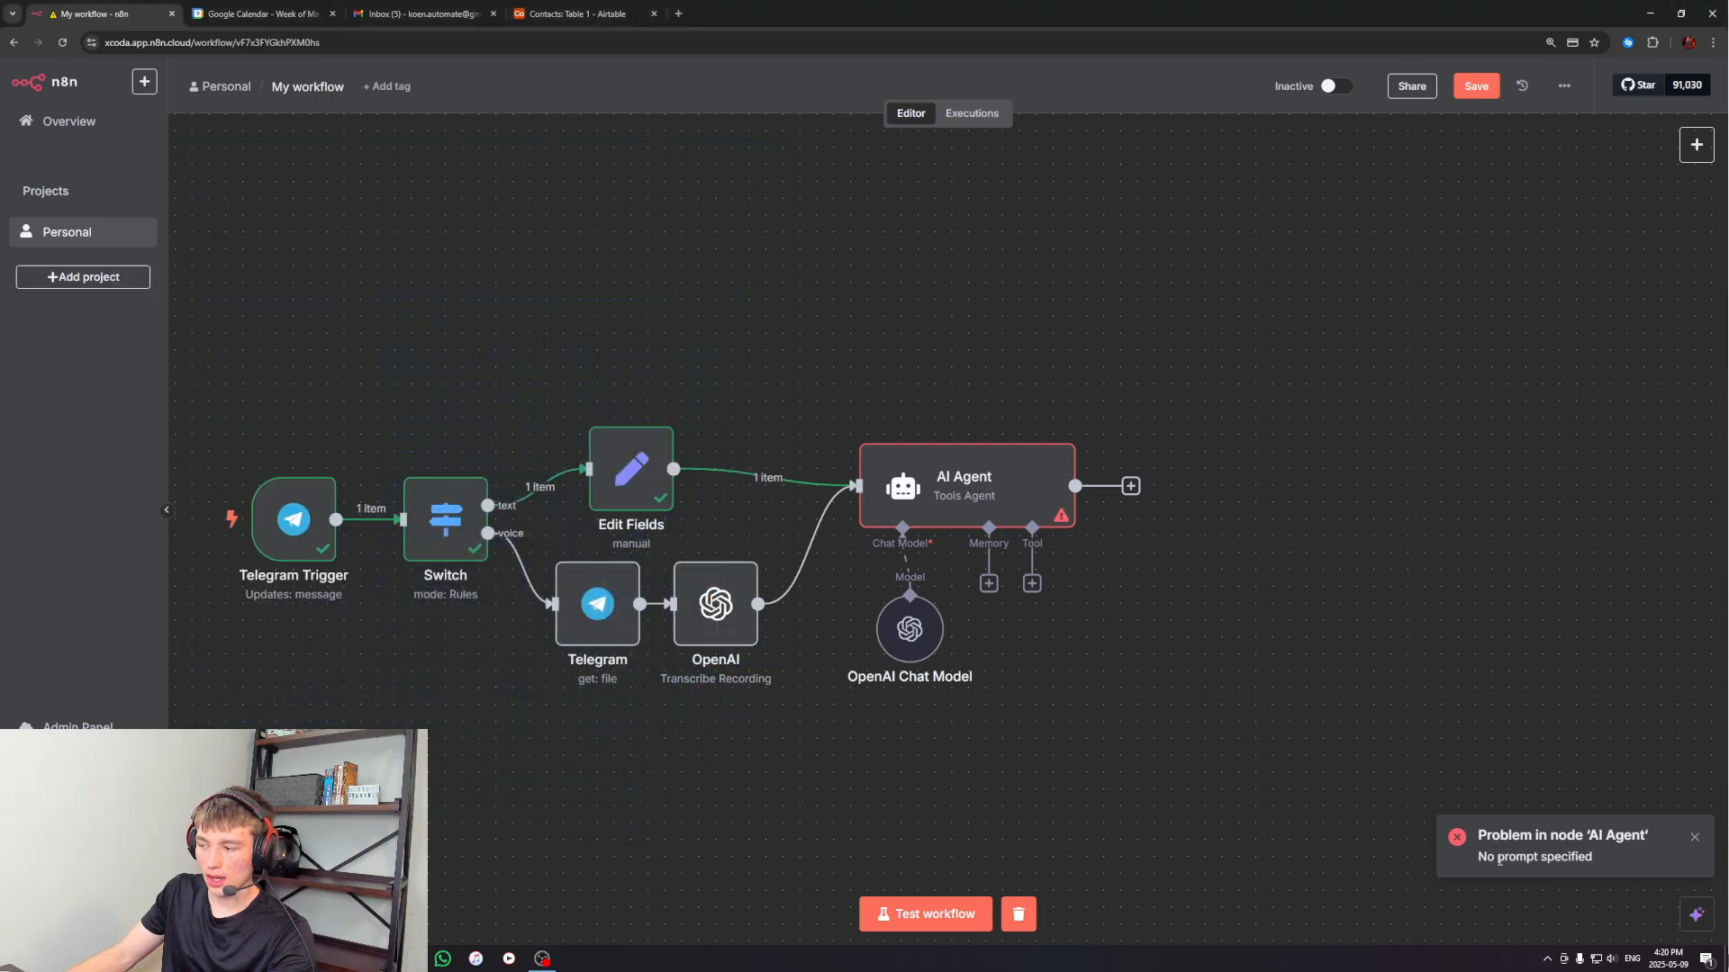
double_click(958, 491)
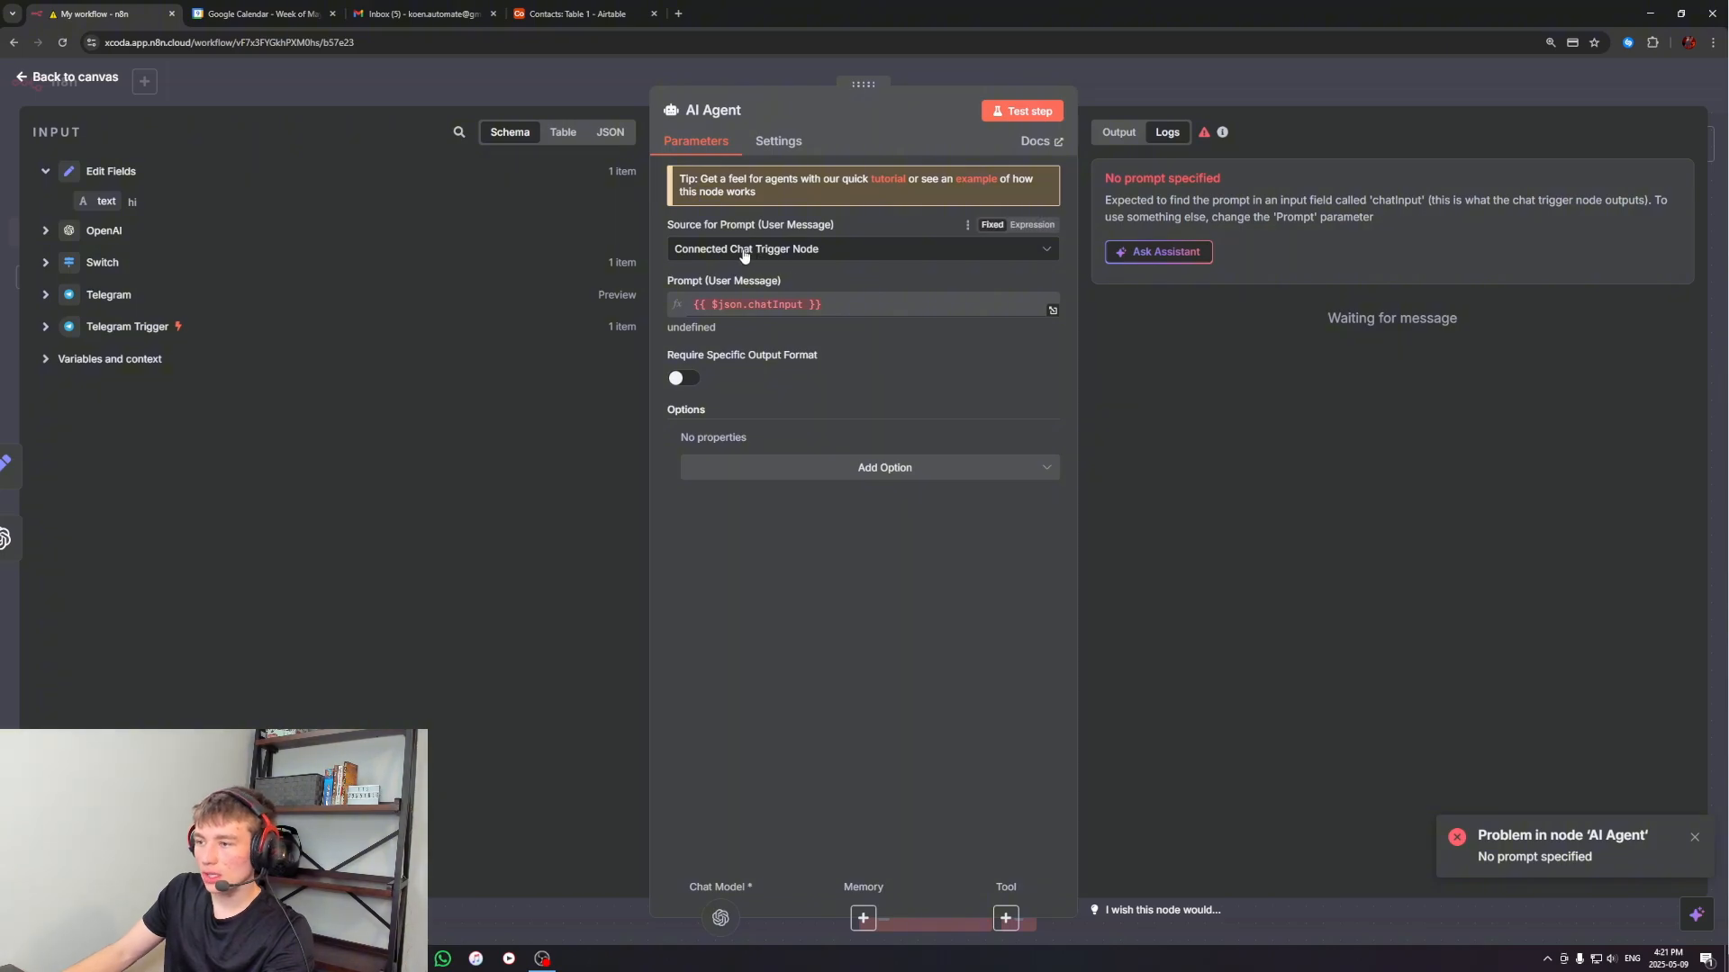
Set the AI Agent's prompt source to Define below, map the Edit Fields text into the prompt as {{ $json.text }}, and return to the canvas
left_click(871, 252)
left_click(736, 367)
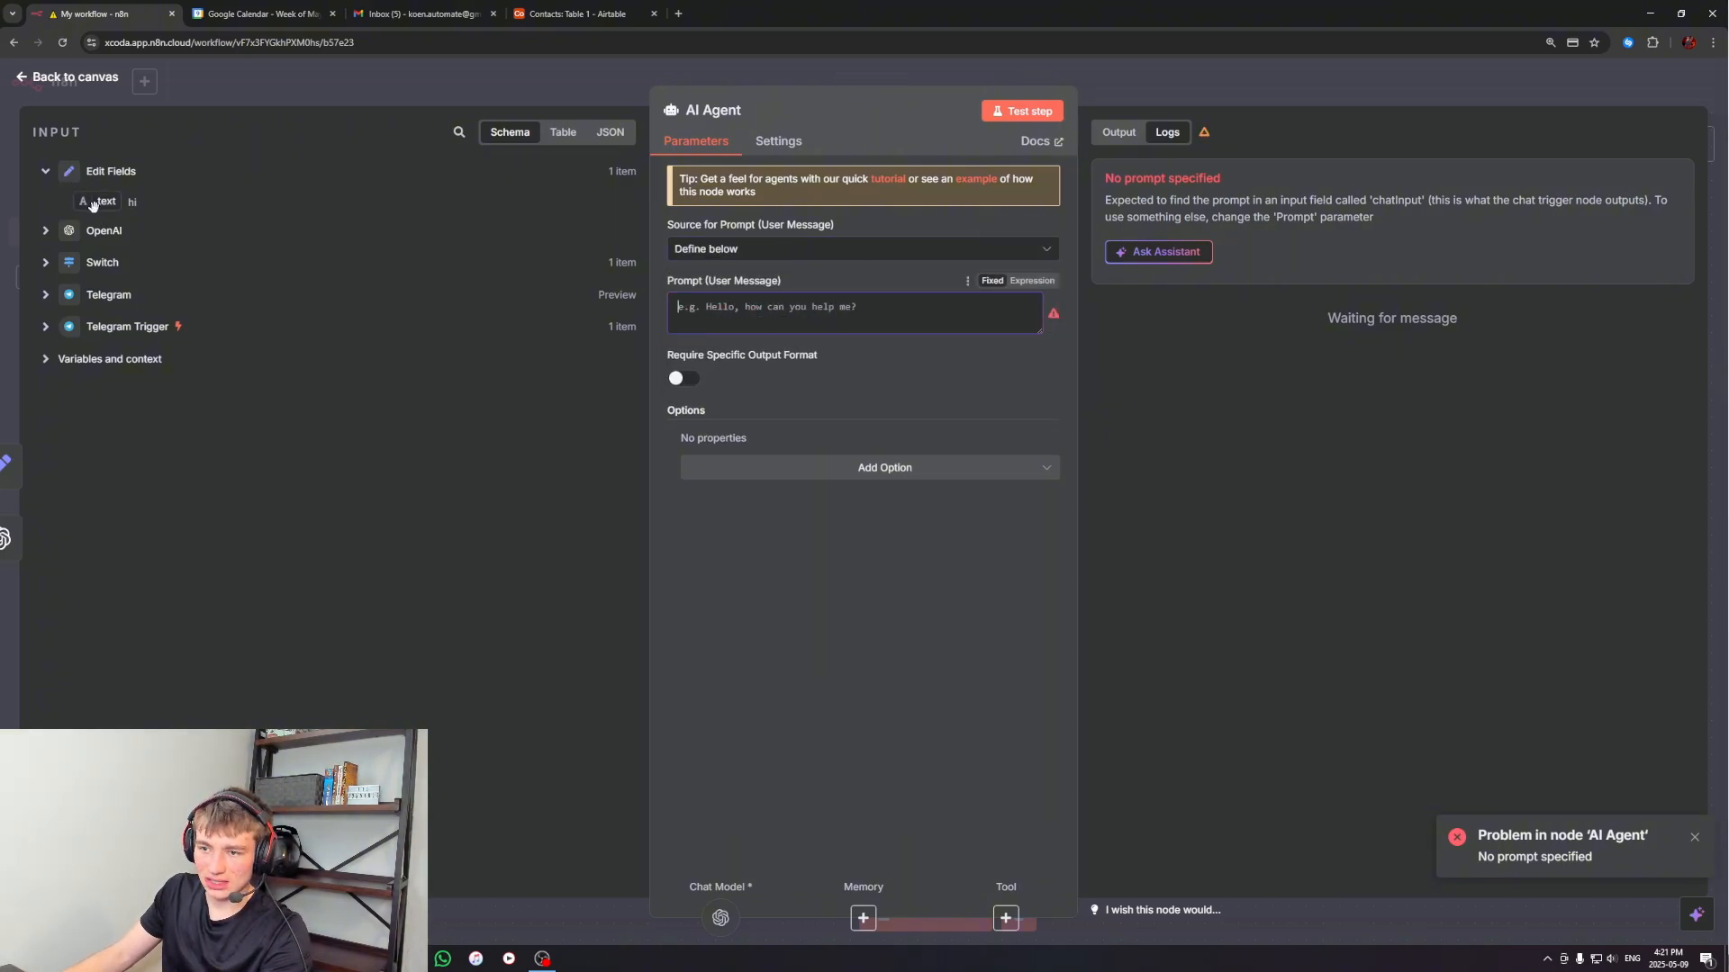
left_click_drag(95, 202, 772, 322)
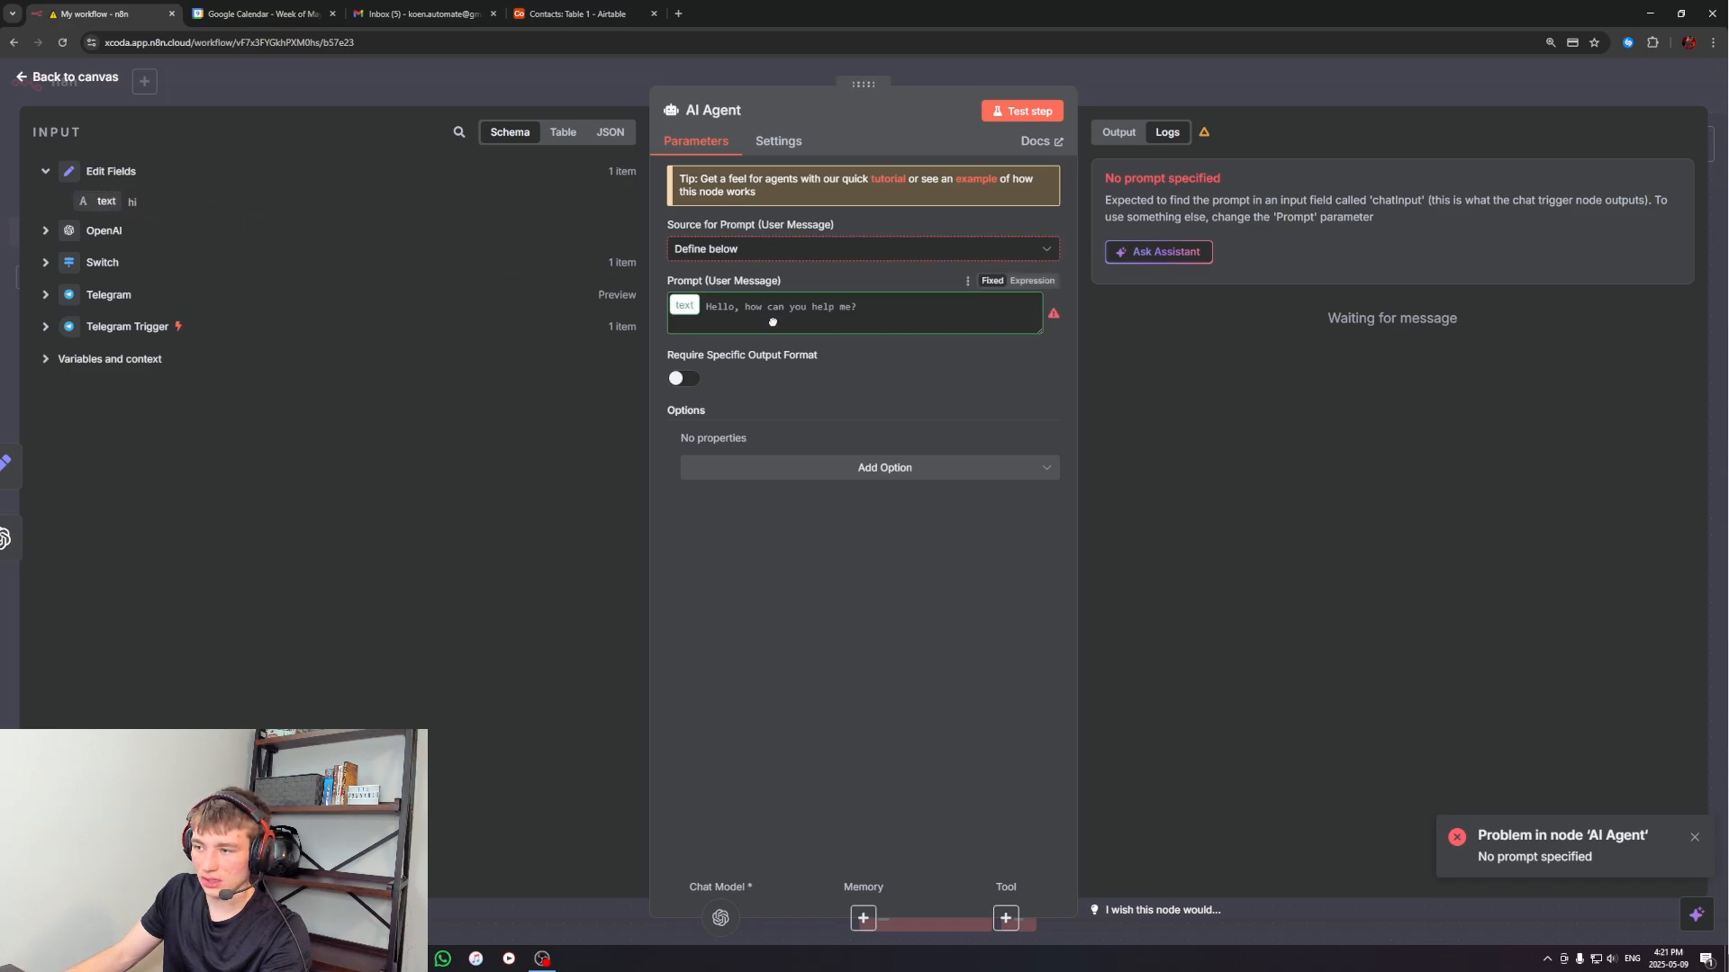
left_click(1029, 281)
left_click_drag(97, 201, 749, 301)
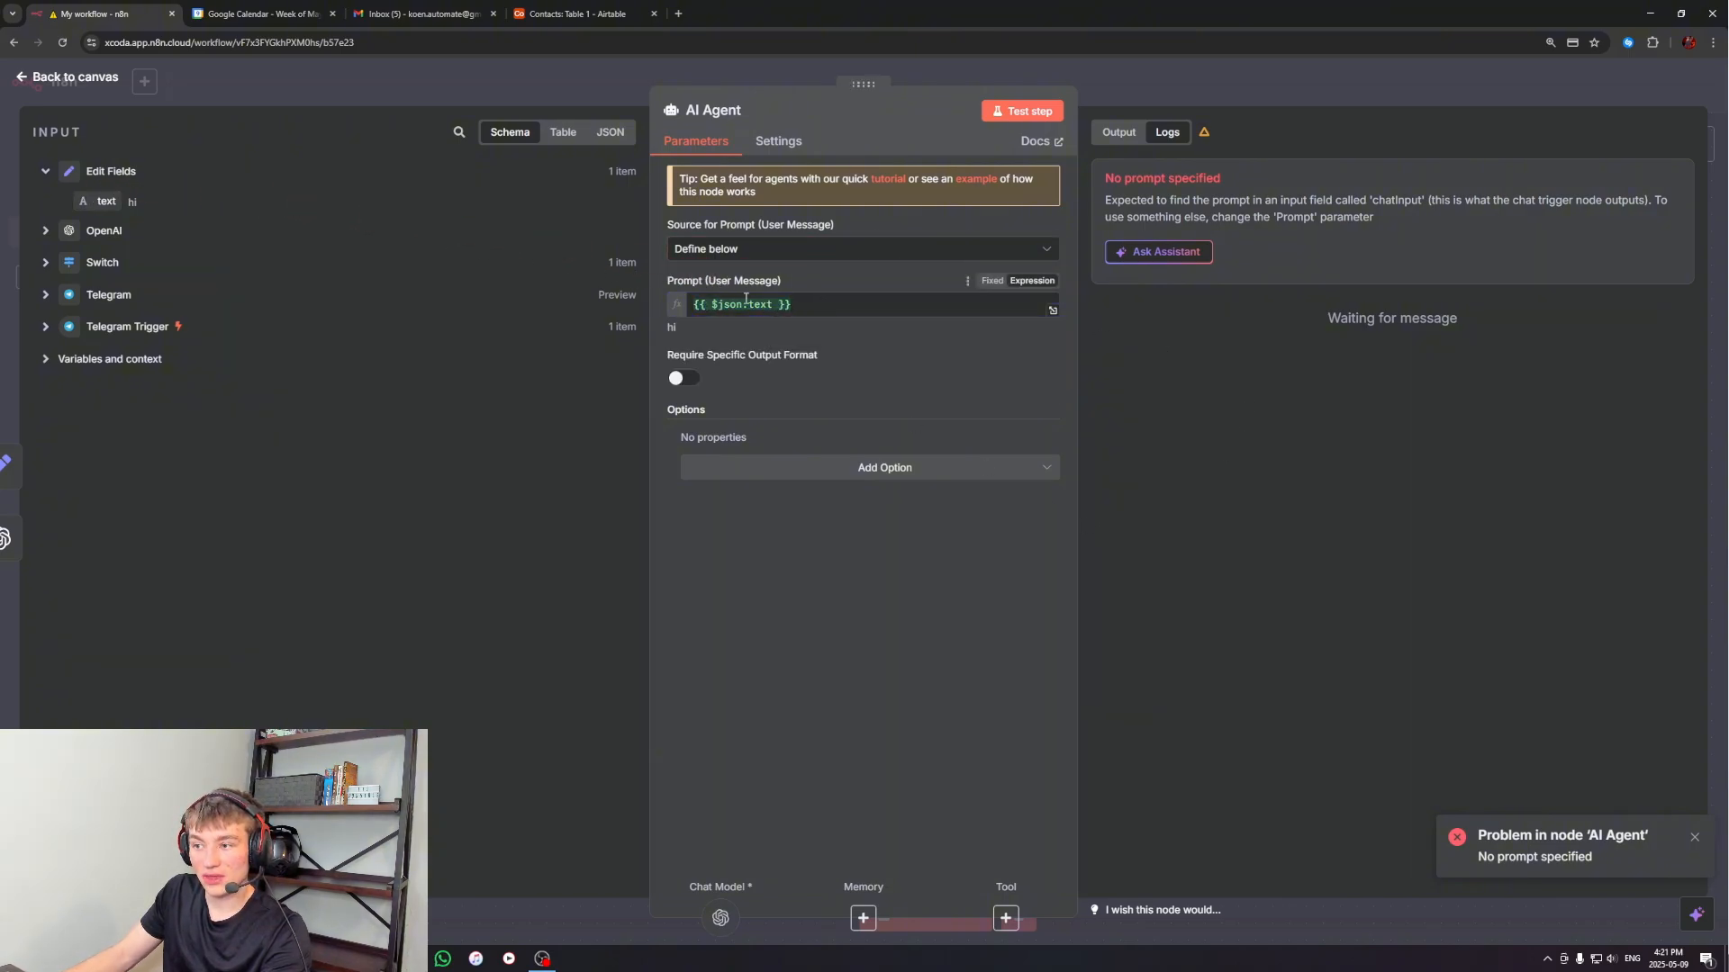
left_click(45, 231)
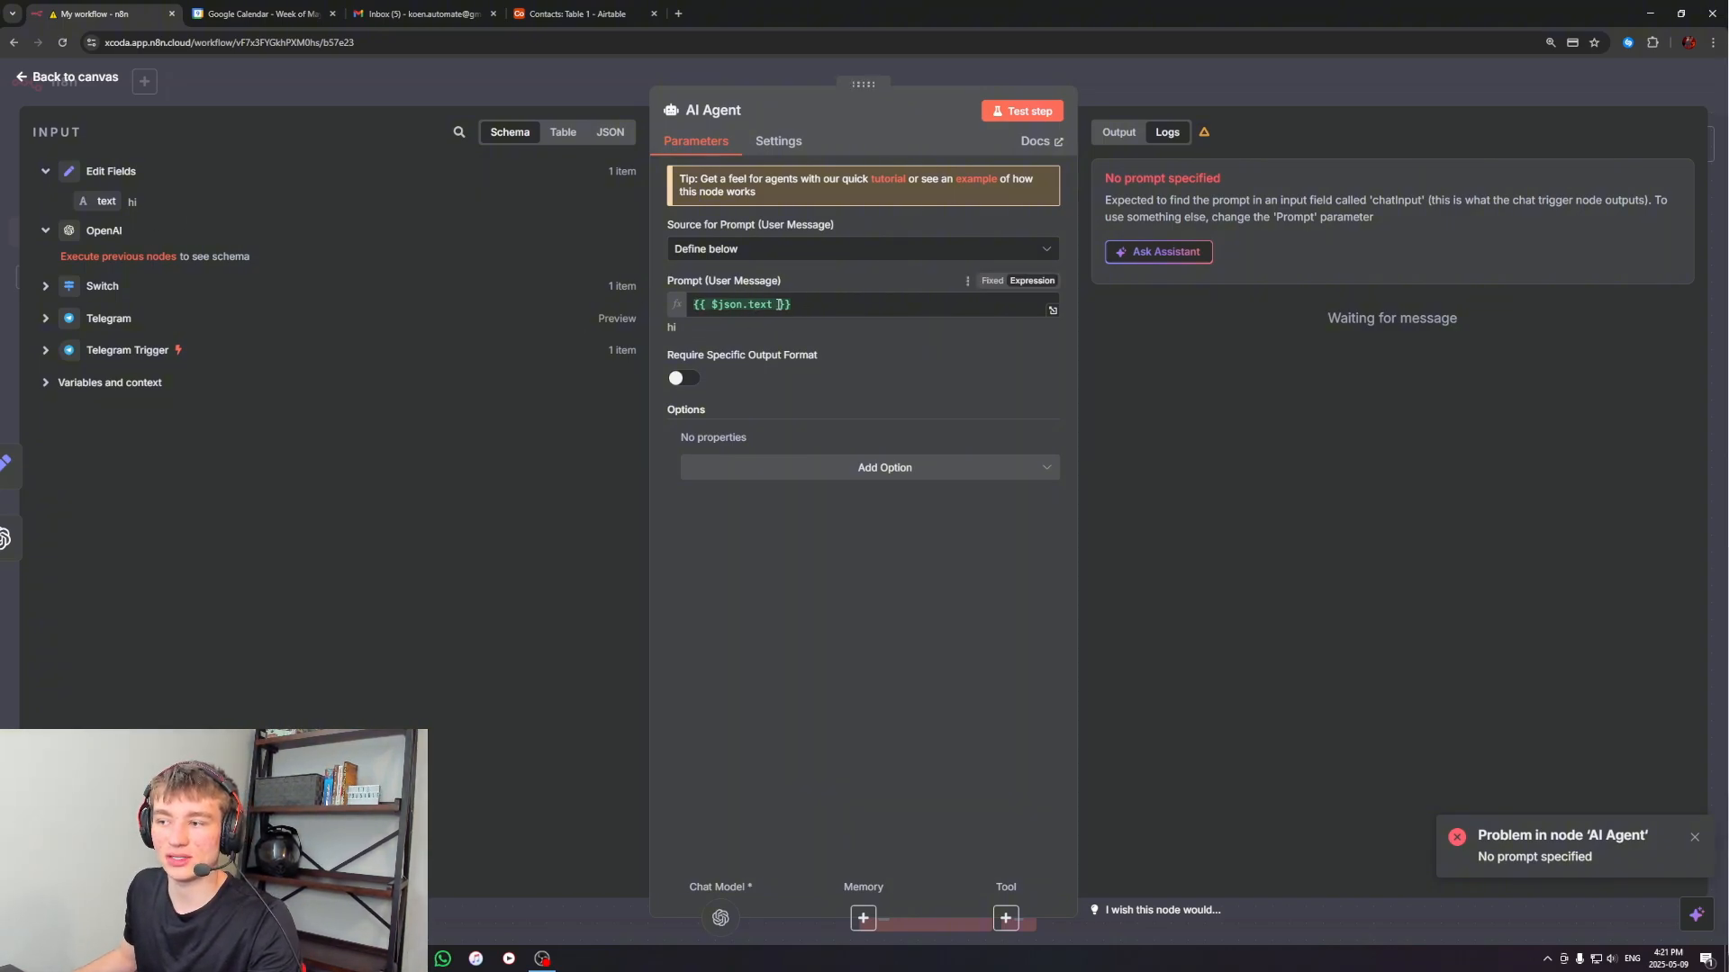
left_click(45, 231)
left_click(45, 171)
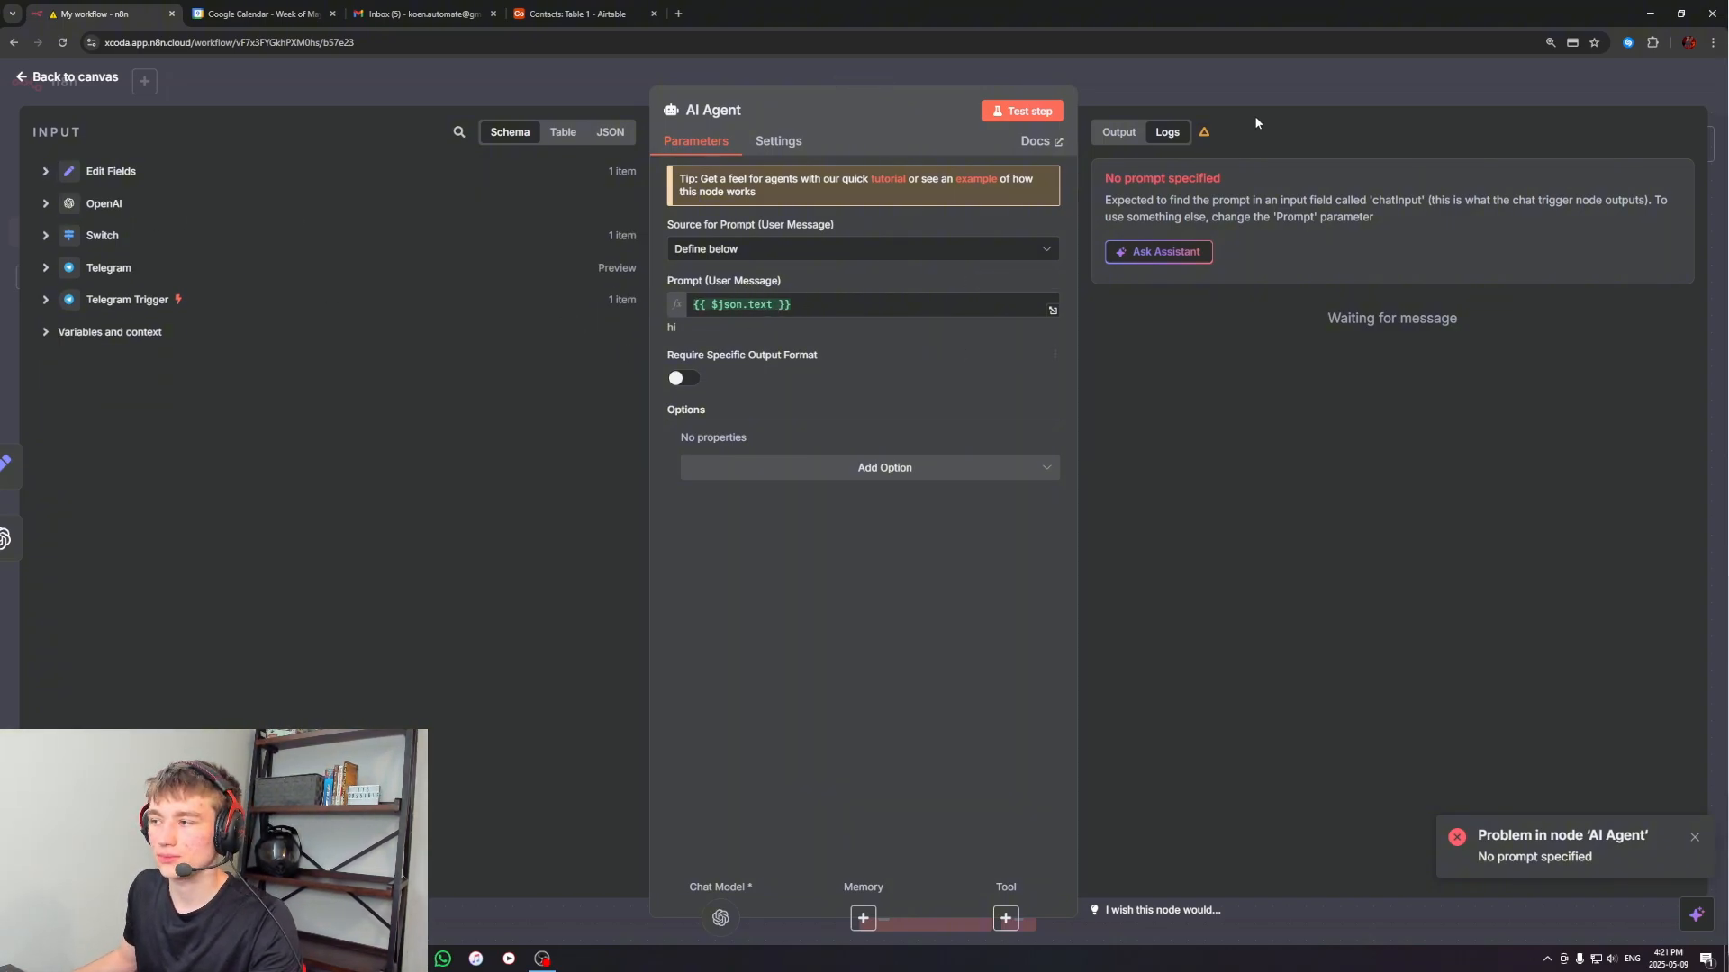
left_click(1264, 85)
Test the workflow by sending "hello how are you" to the n8n worker bot in Telegram, and check the AI Agent's output
left_click_drag(1285, 603, 1339, 586)
left_click(949, 912)
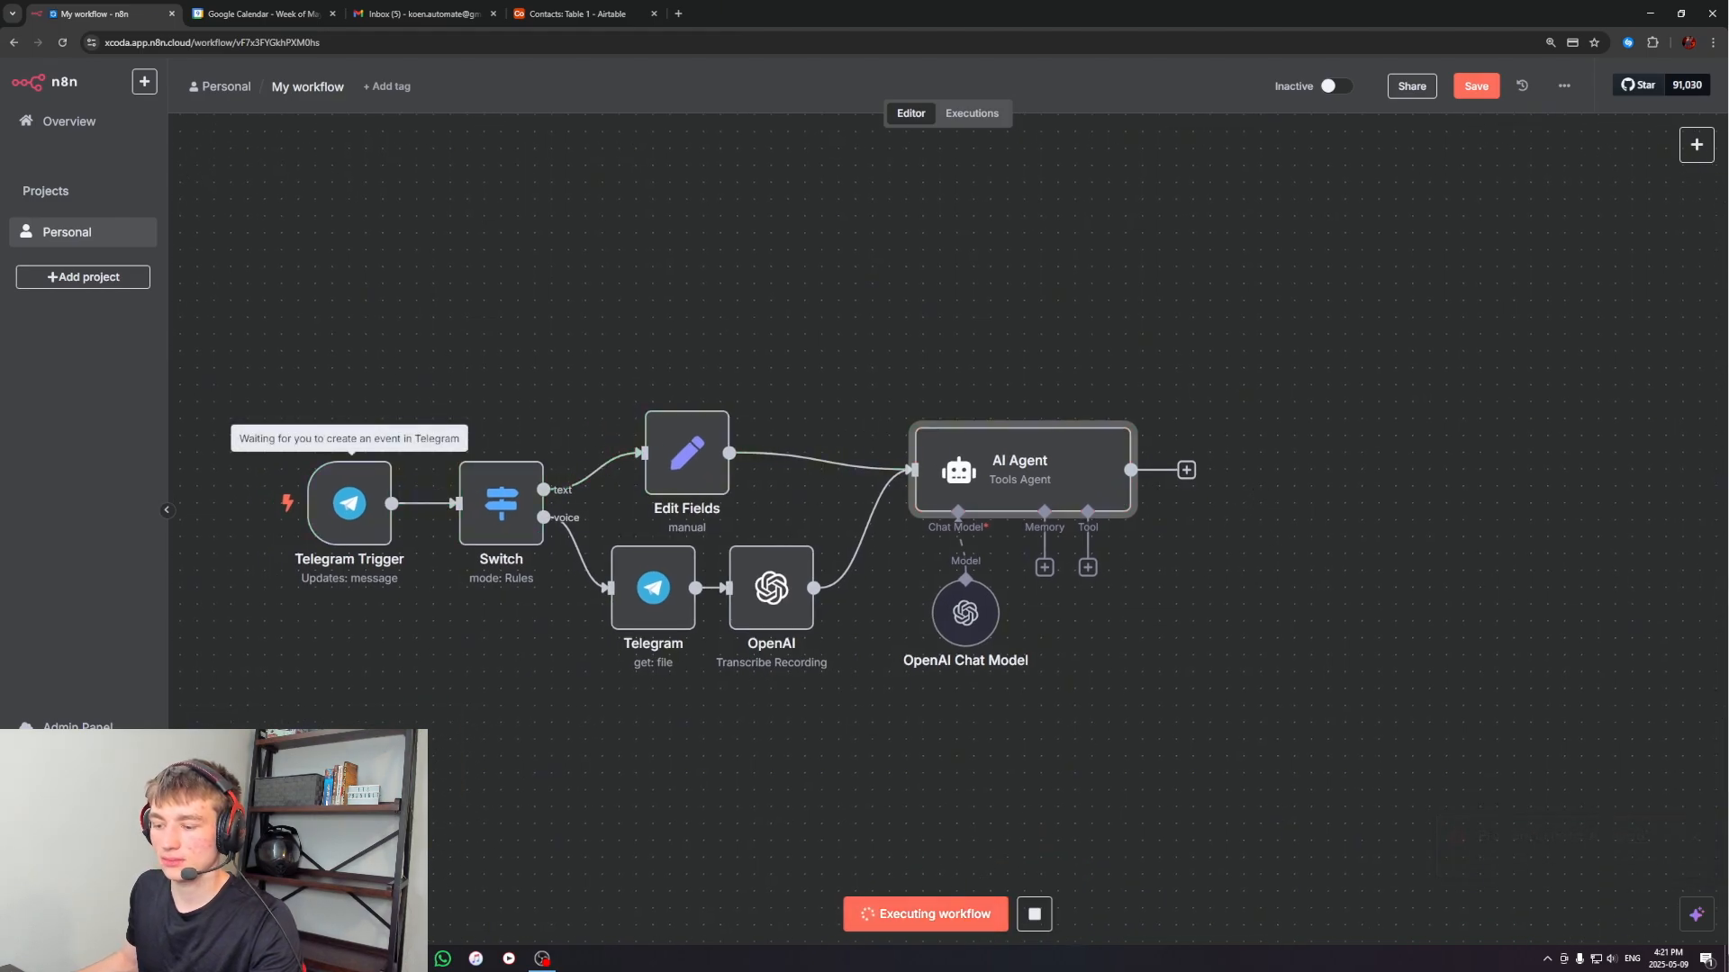
left_click(409, 958)
type("hello")
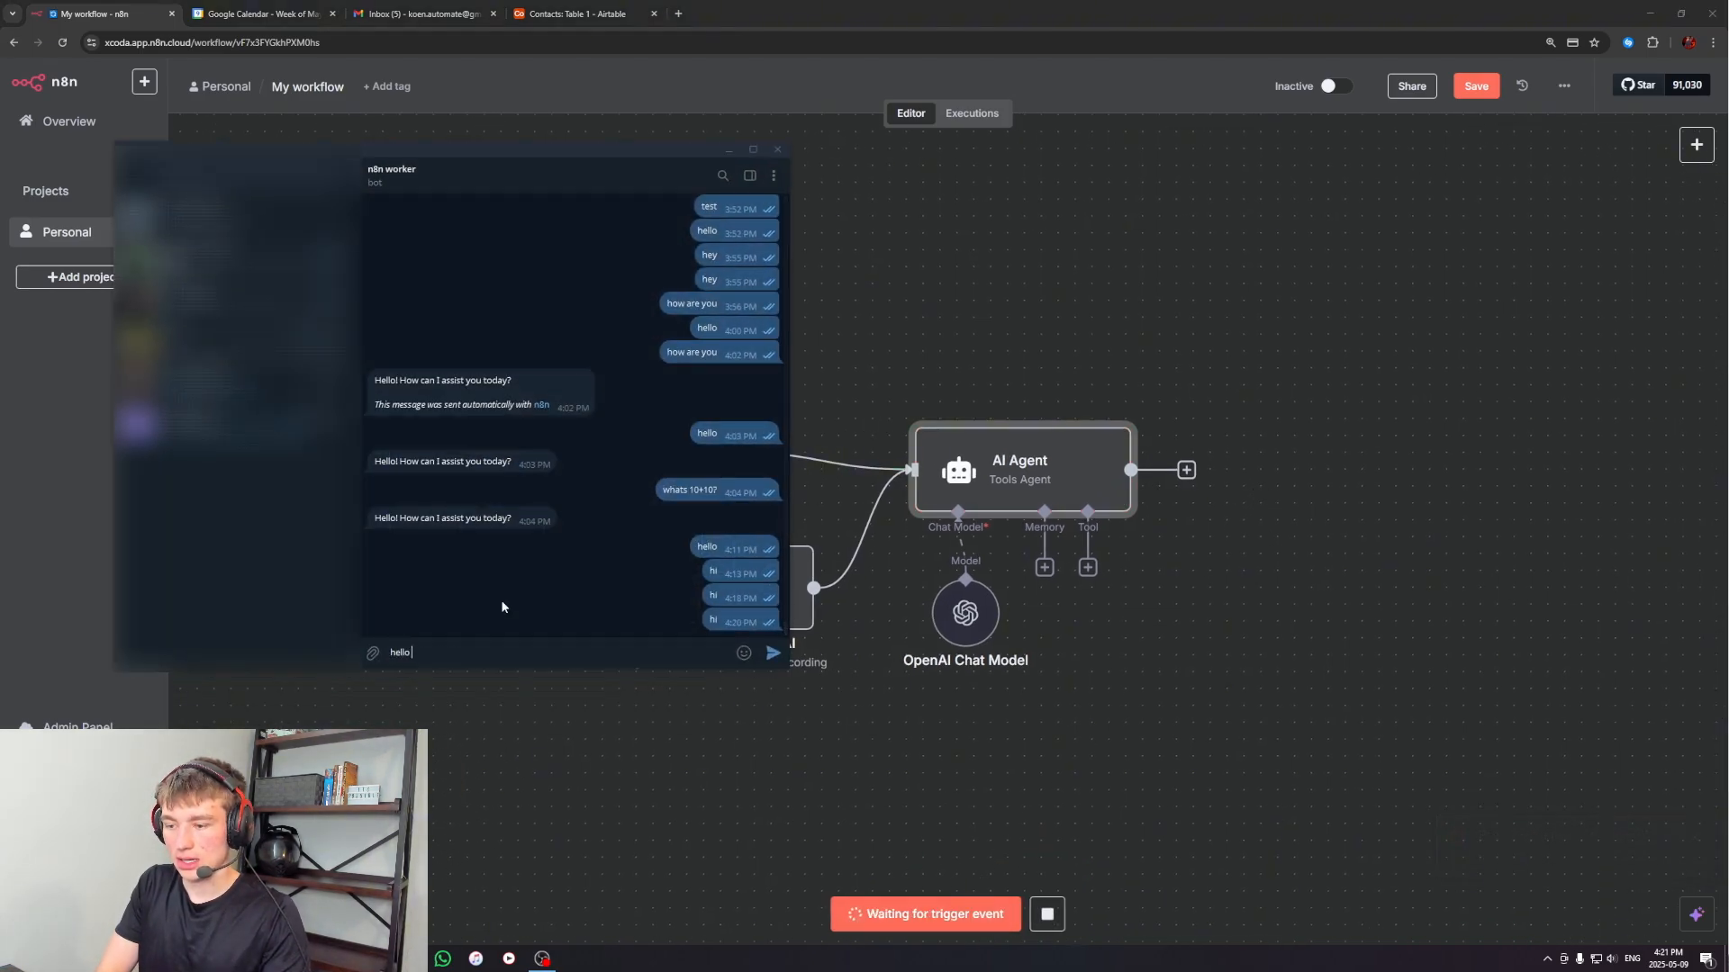
type(" how are you")
key("Return")
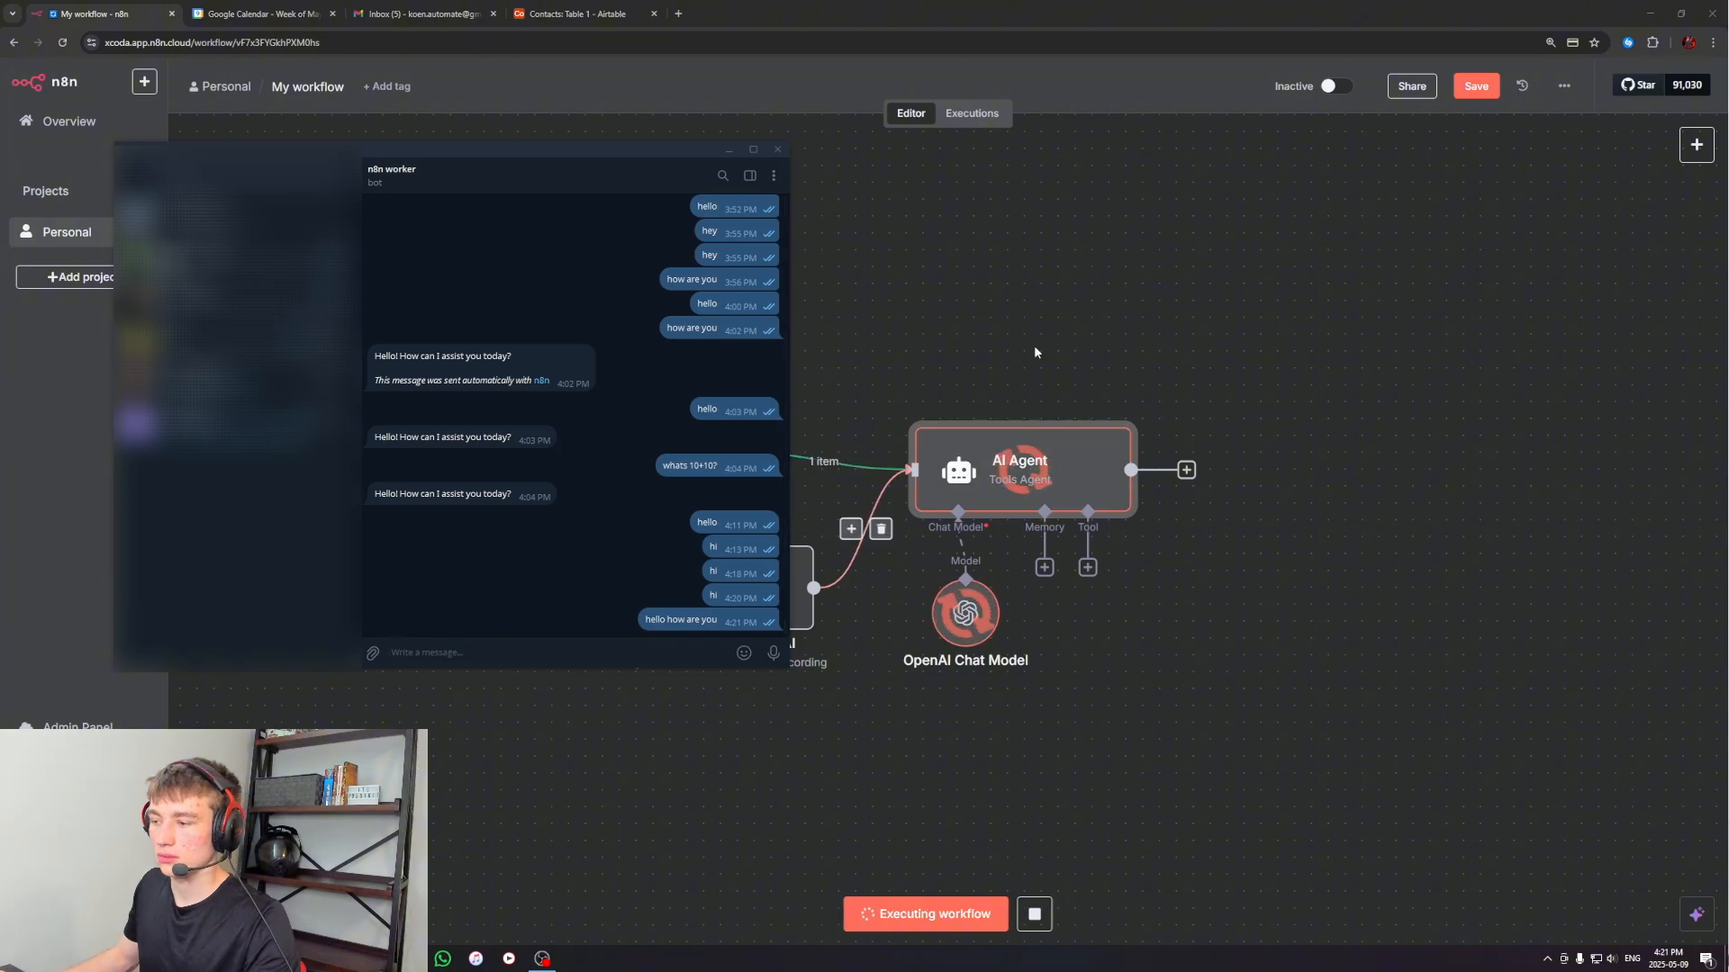
left_click(1048, 445)
double_click(1049, 445)
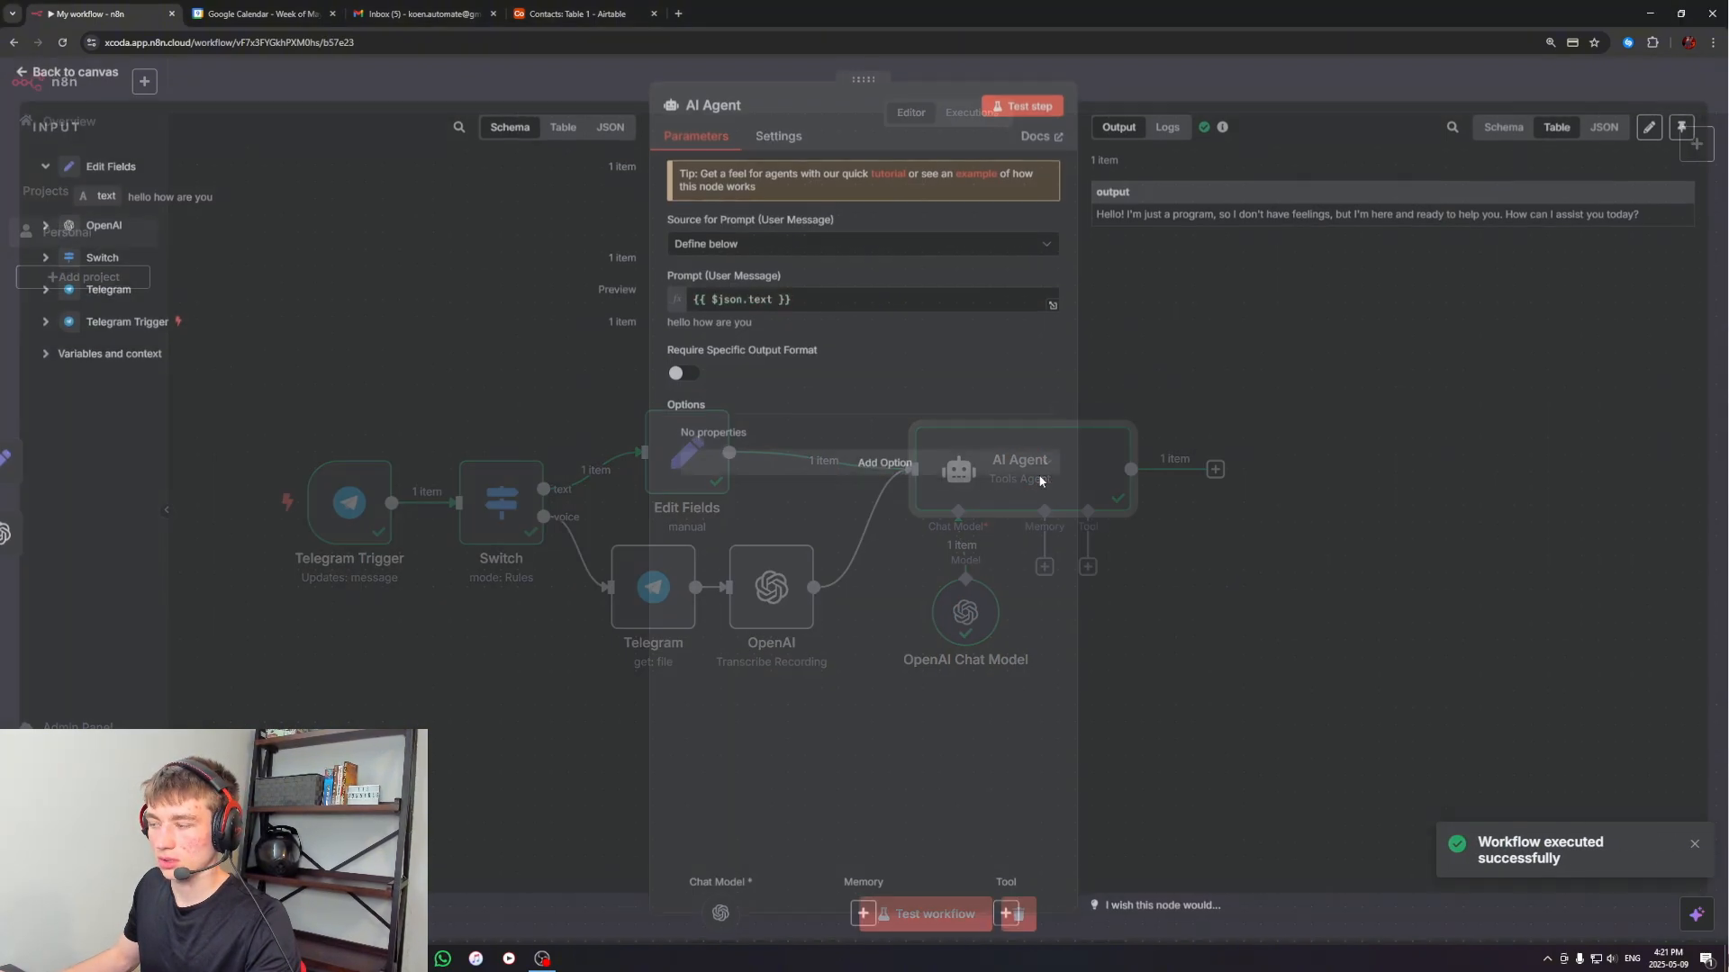
left_click_drag(1117, 219, 1539, 221)
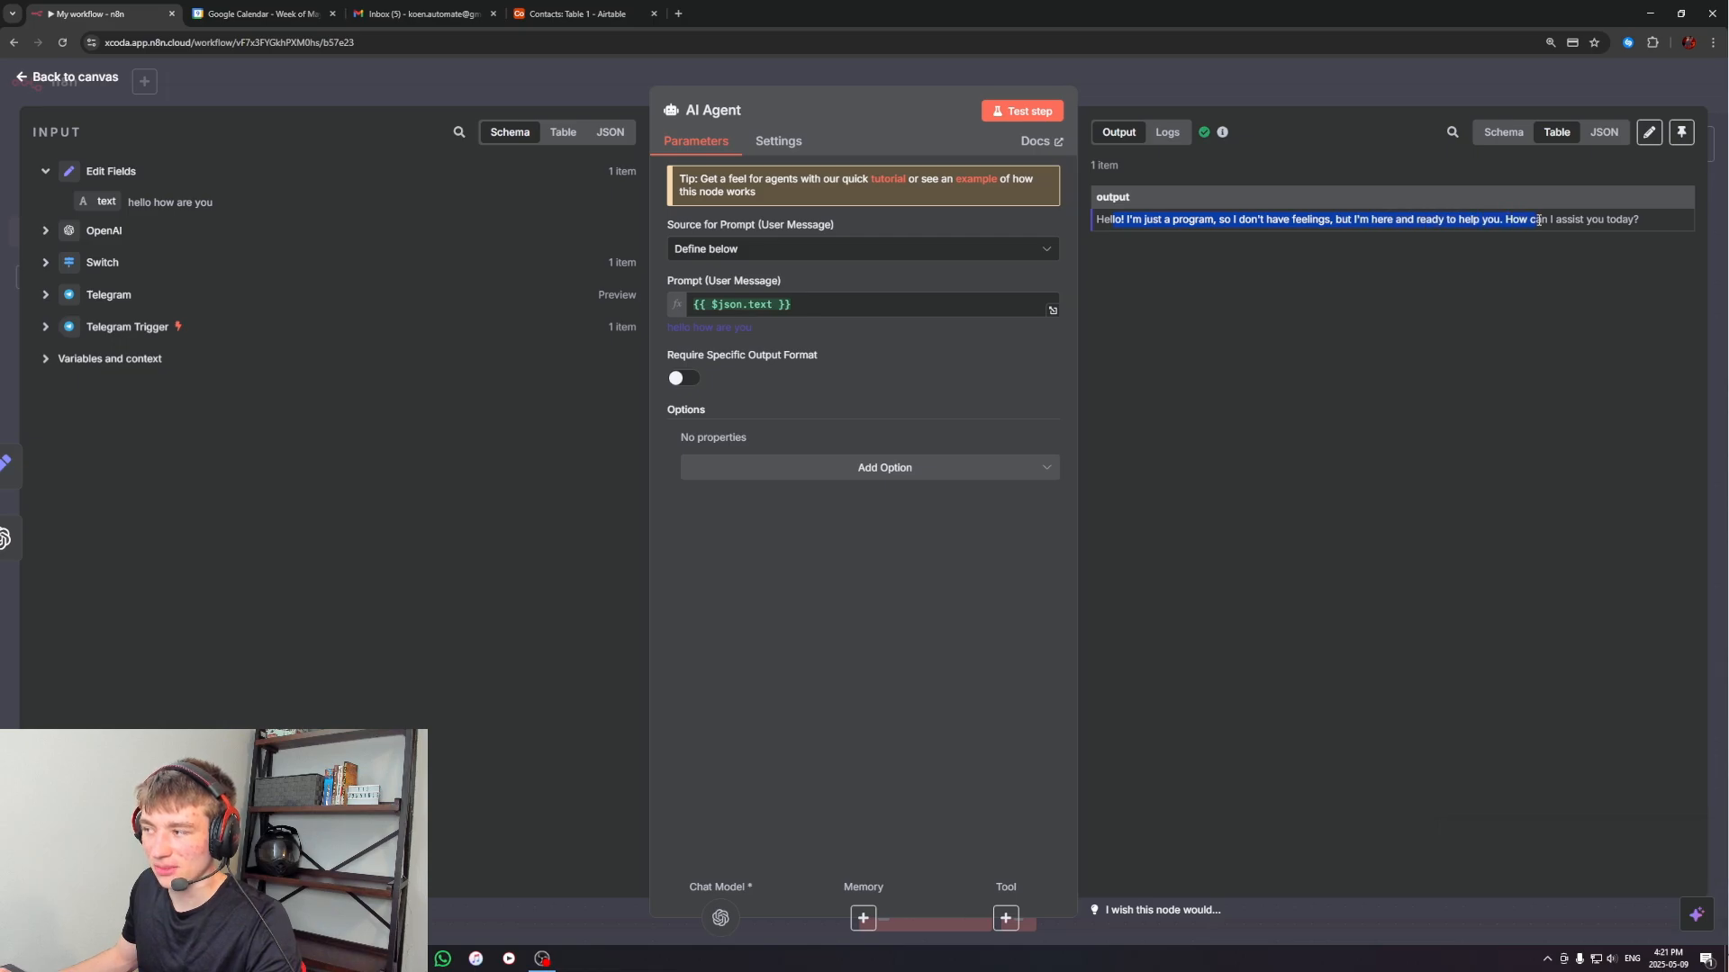
left_click(1639, 223)
left_click(1166, 81)
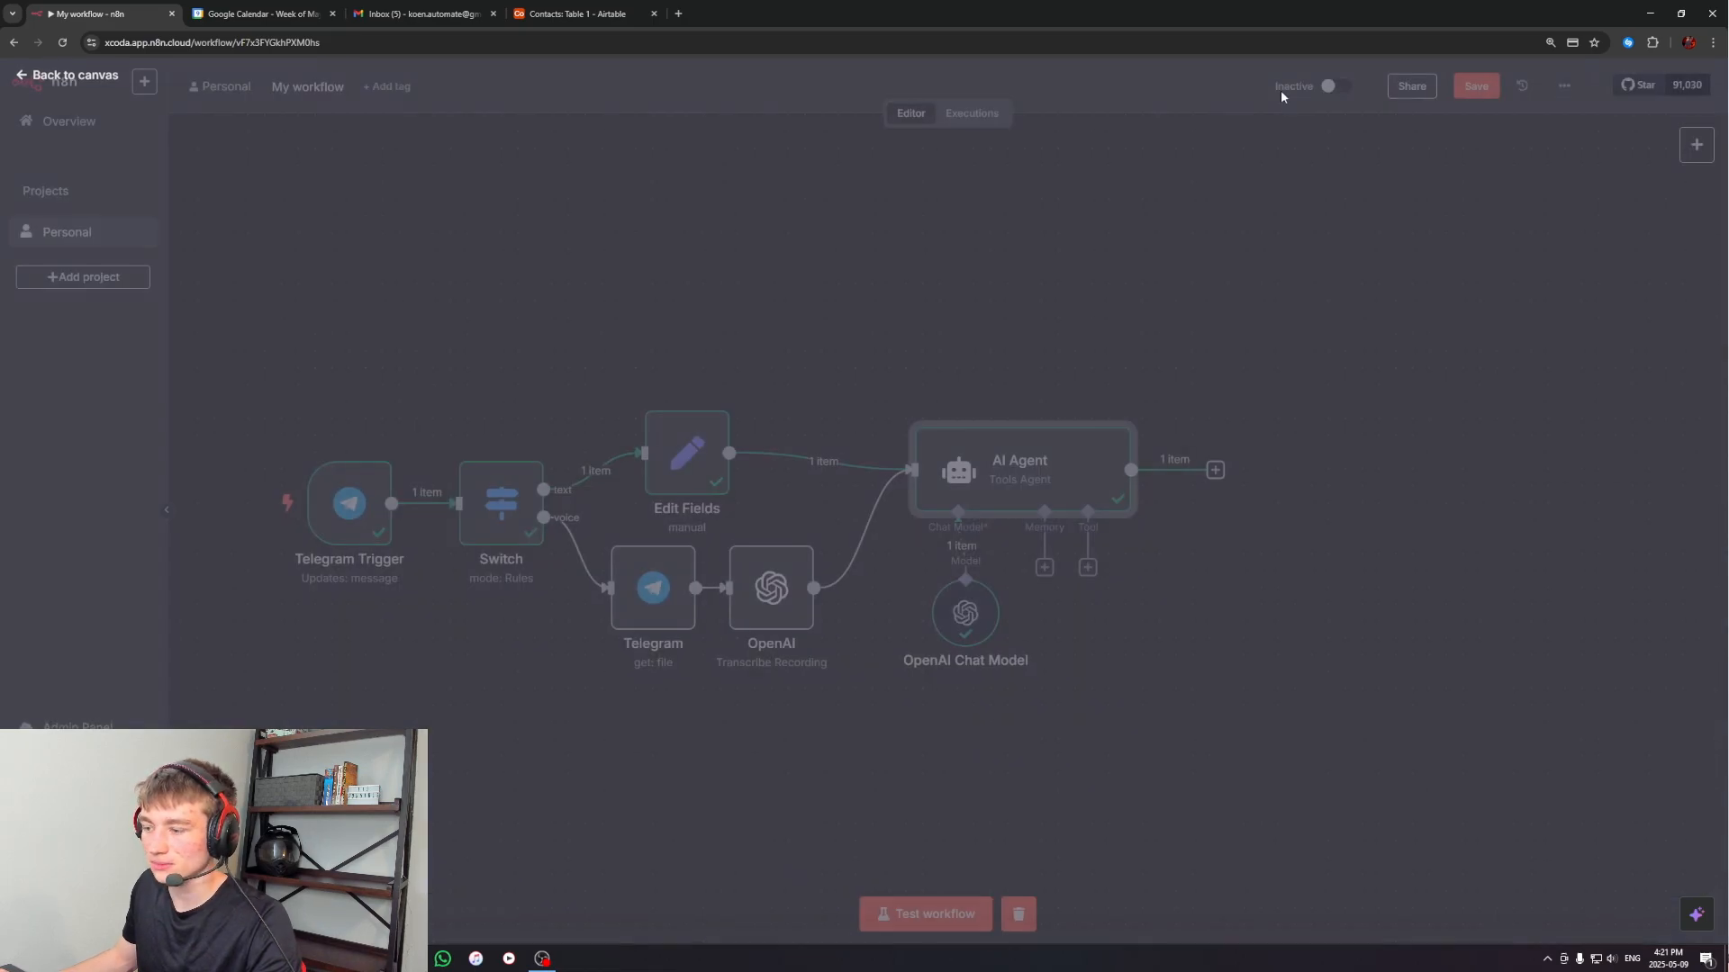
Test the workflow's voice branch by sending a short voice message to the n8n worker bot, and check the AI Agent's output
key("alt+Tab")
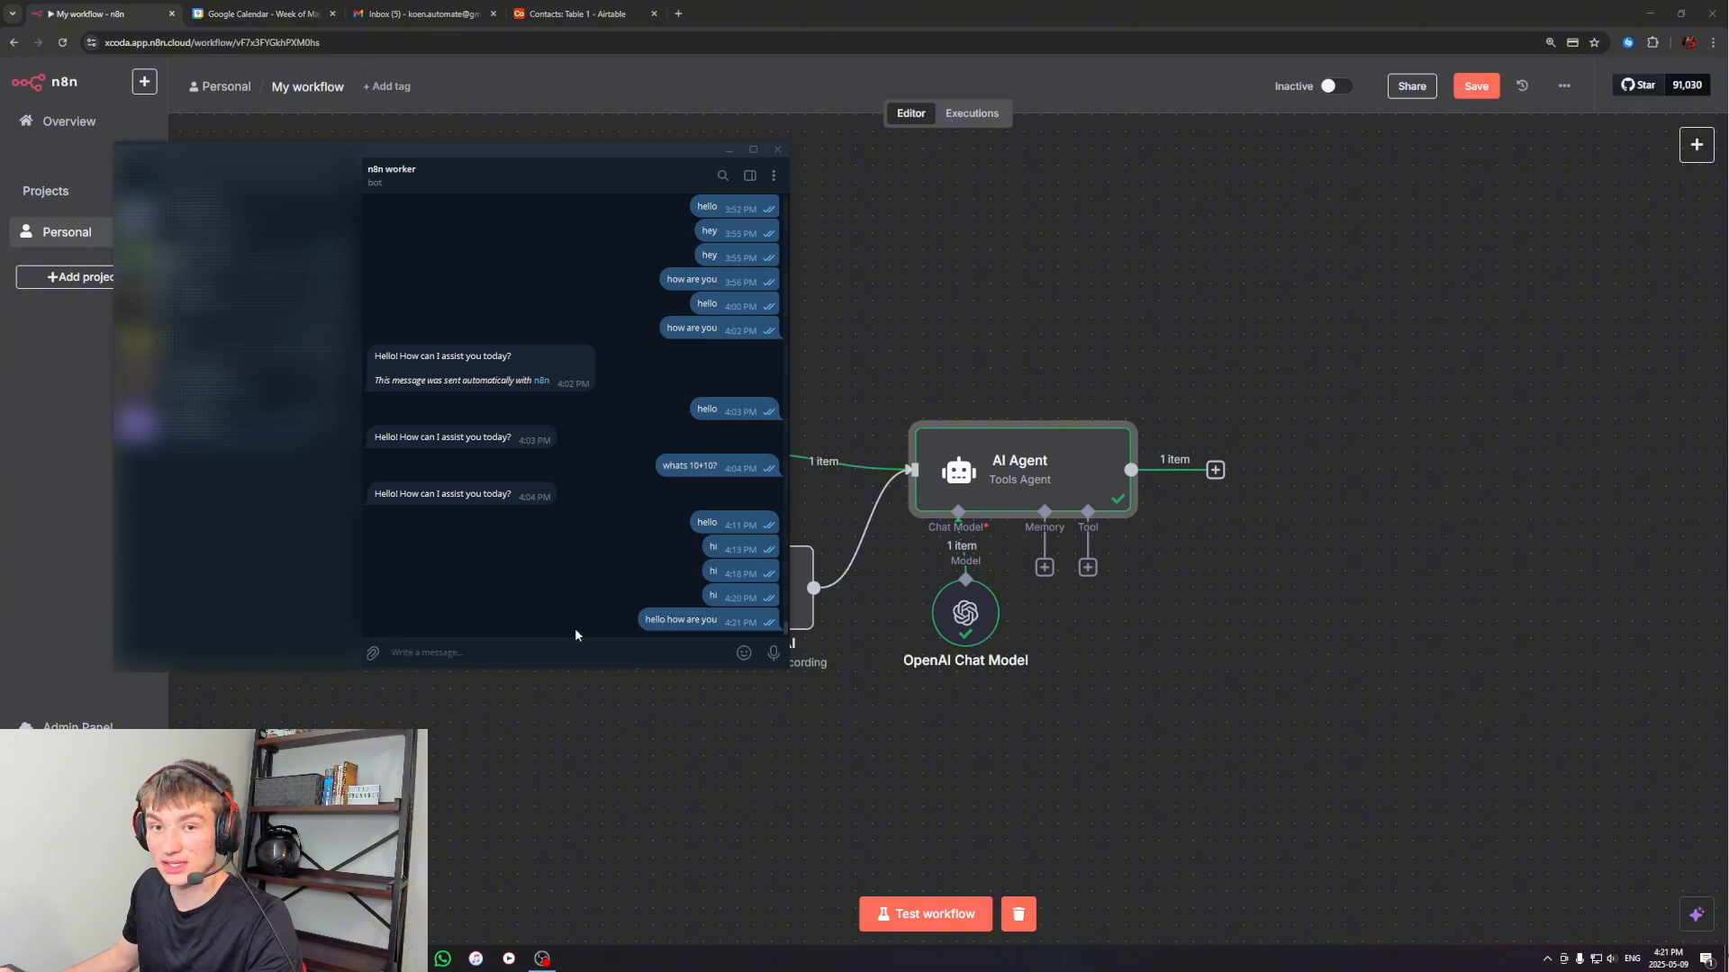
left_click_drag(651, 154, 1369, 137)
left_click(925, 914)
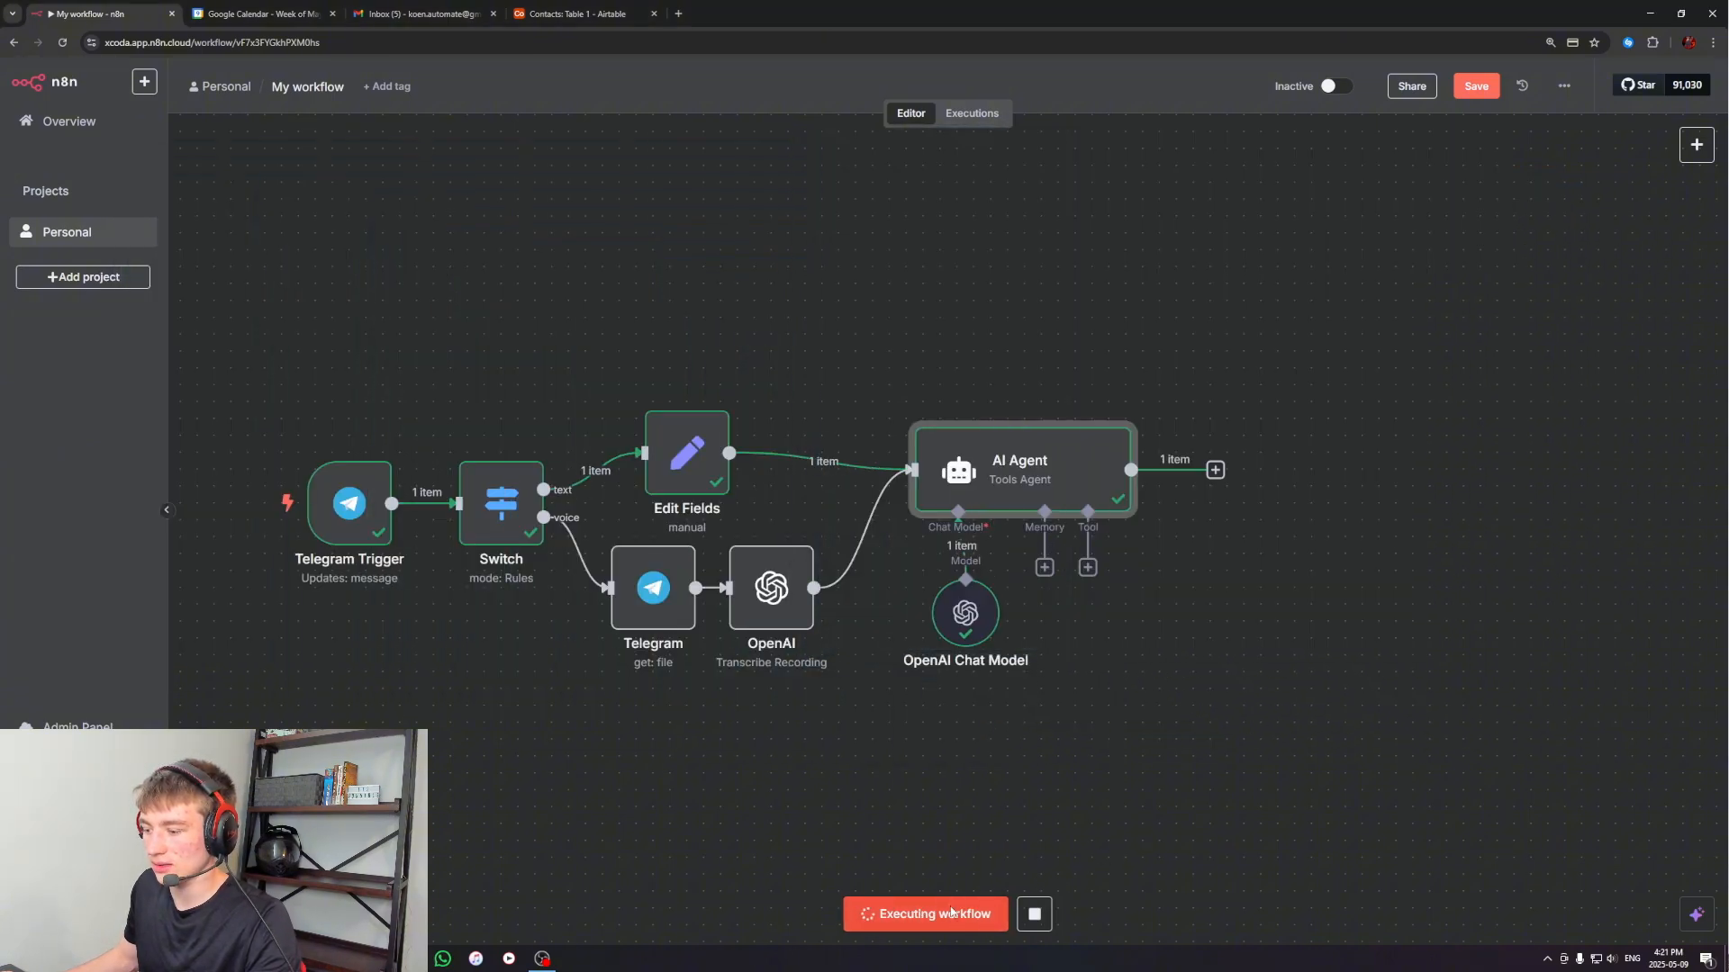
key("alt+Tab")
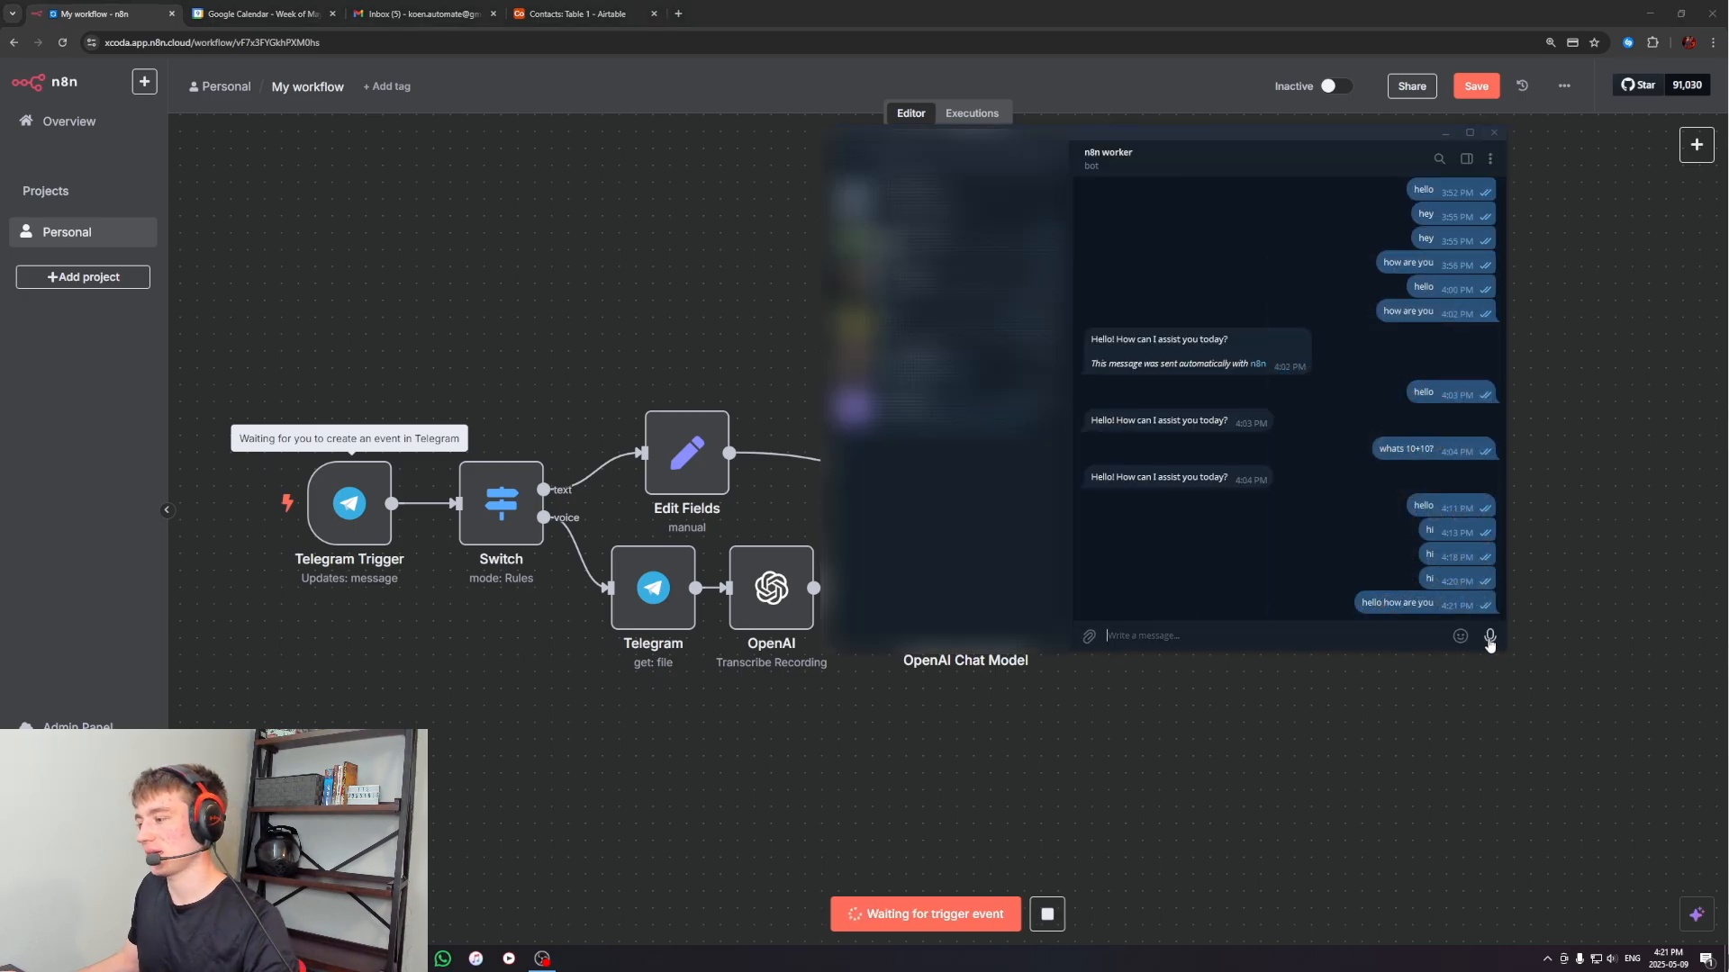
left_click_drag(1490, 639, 1386, 753)
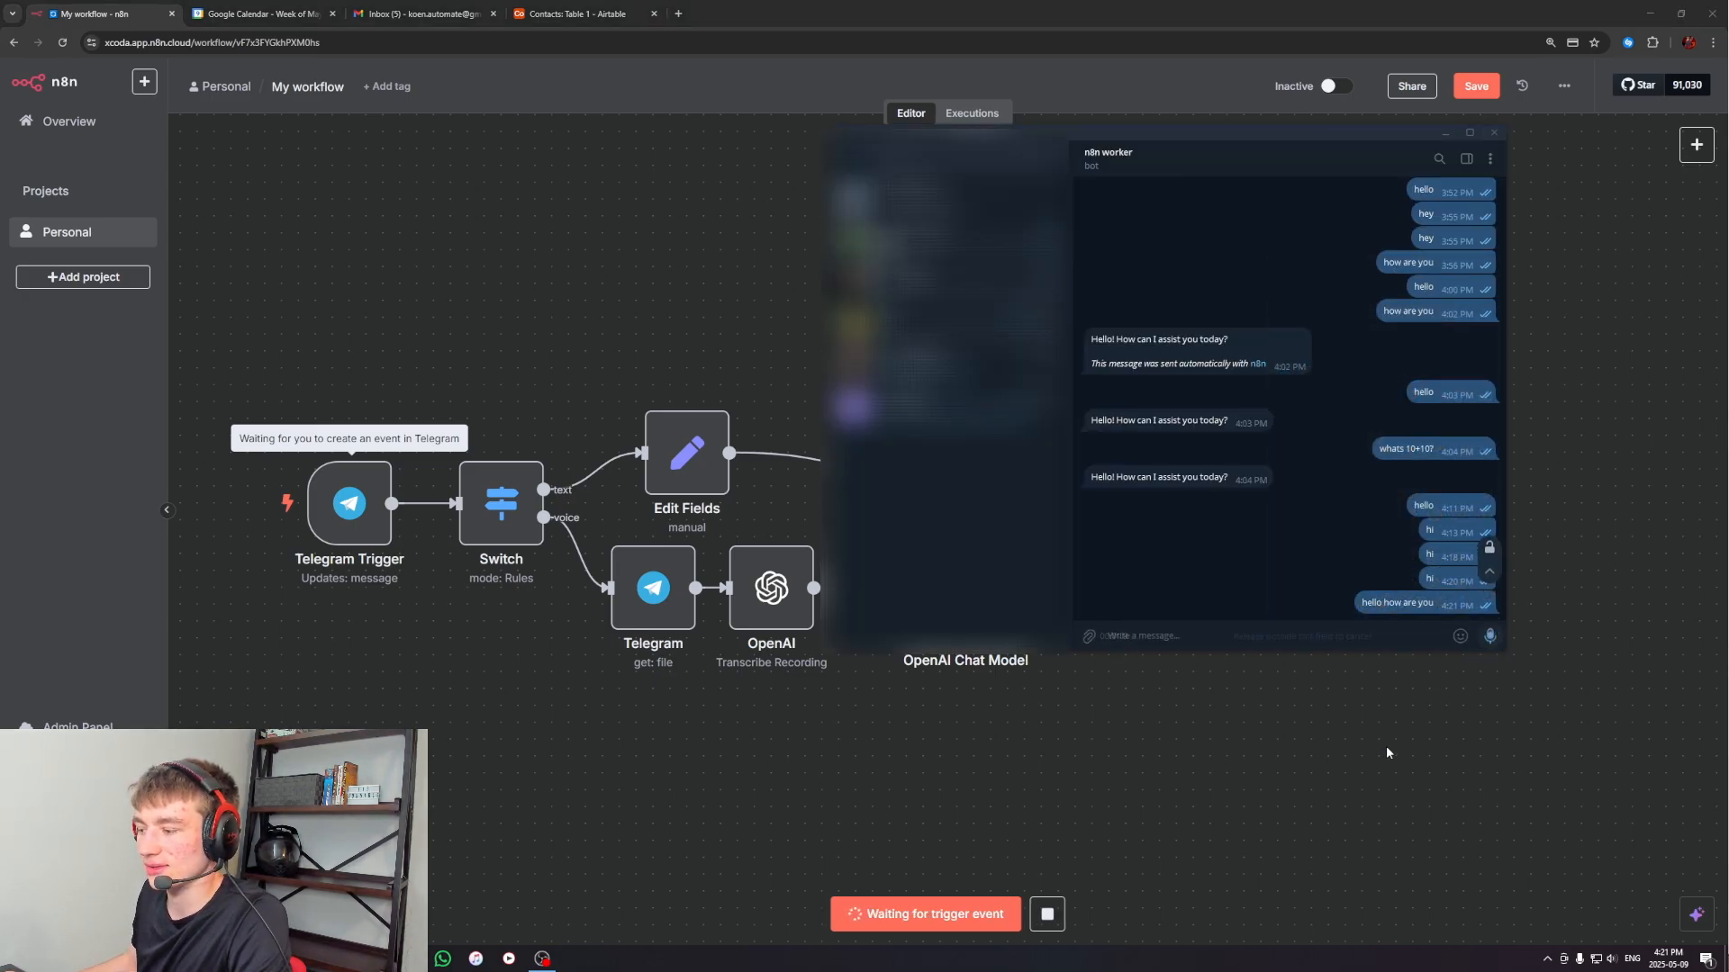
left_click(1241, 847)
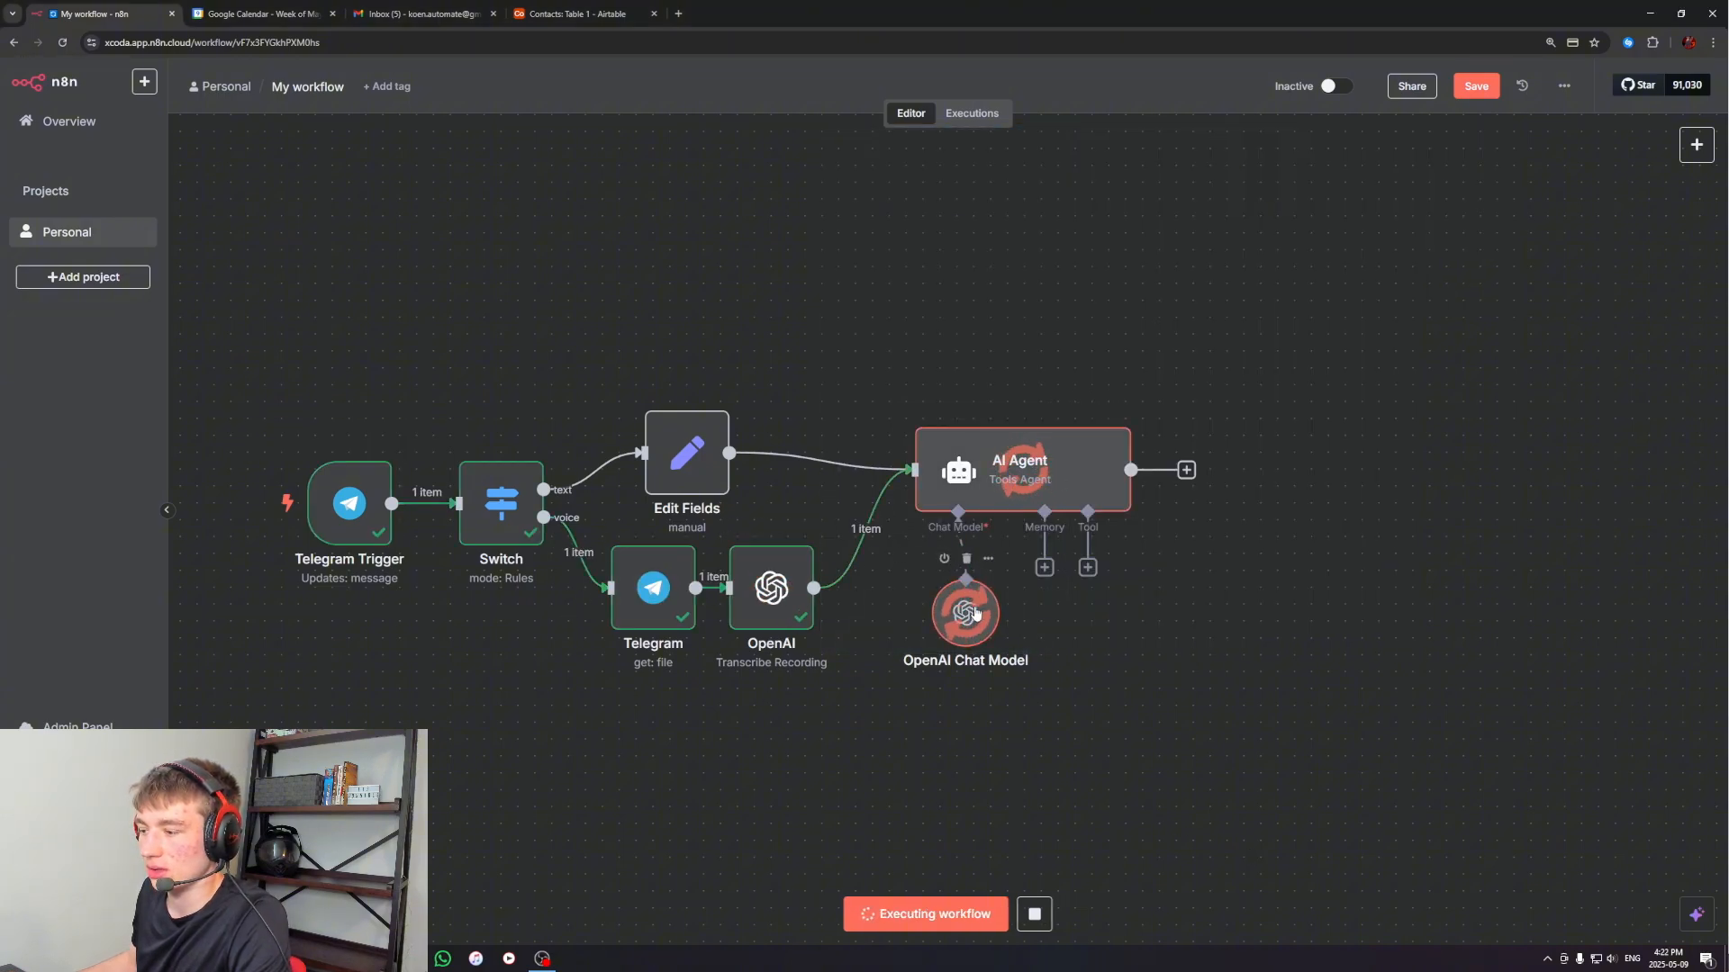
double_click(1015, 479)
left_click_drag(1116, 220, 1508, 221)
left_click(1509, 220)
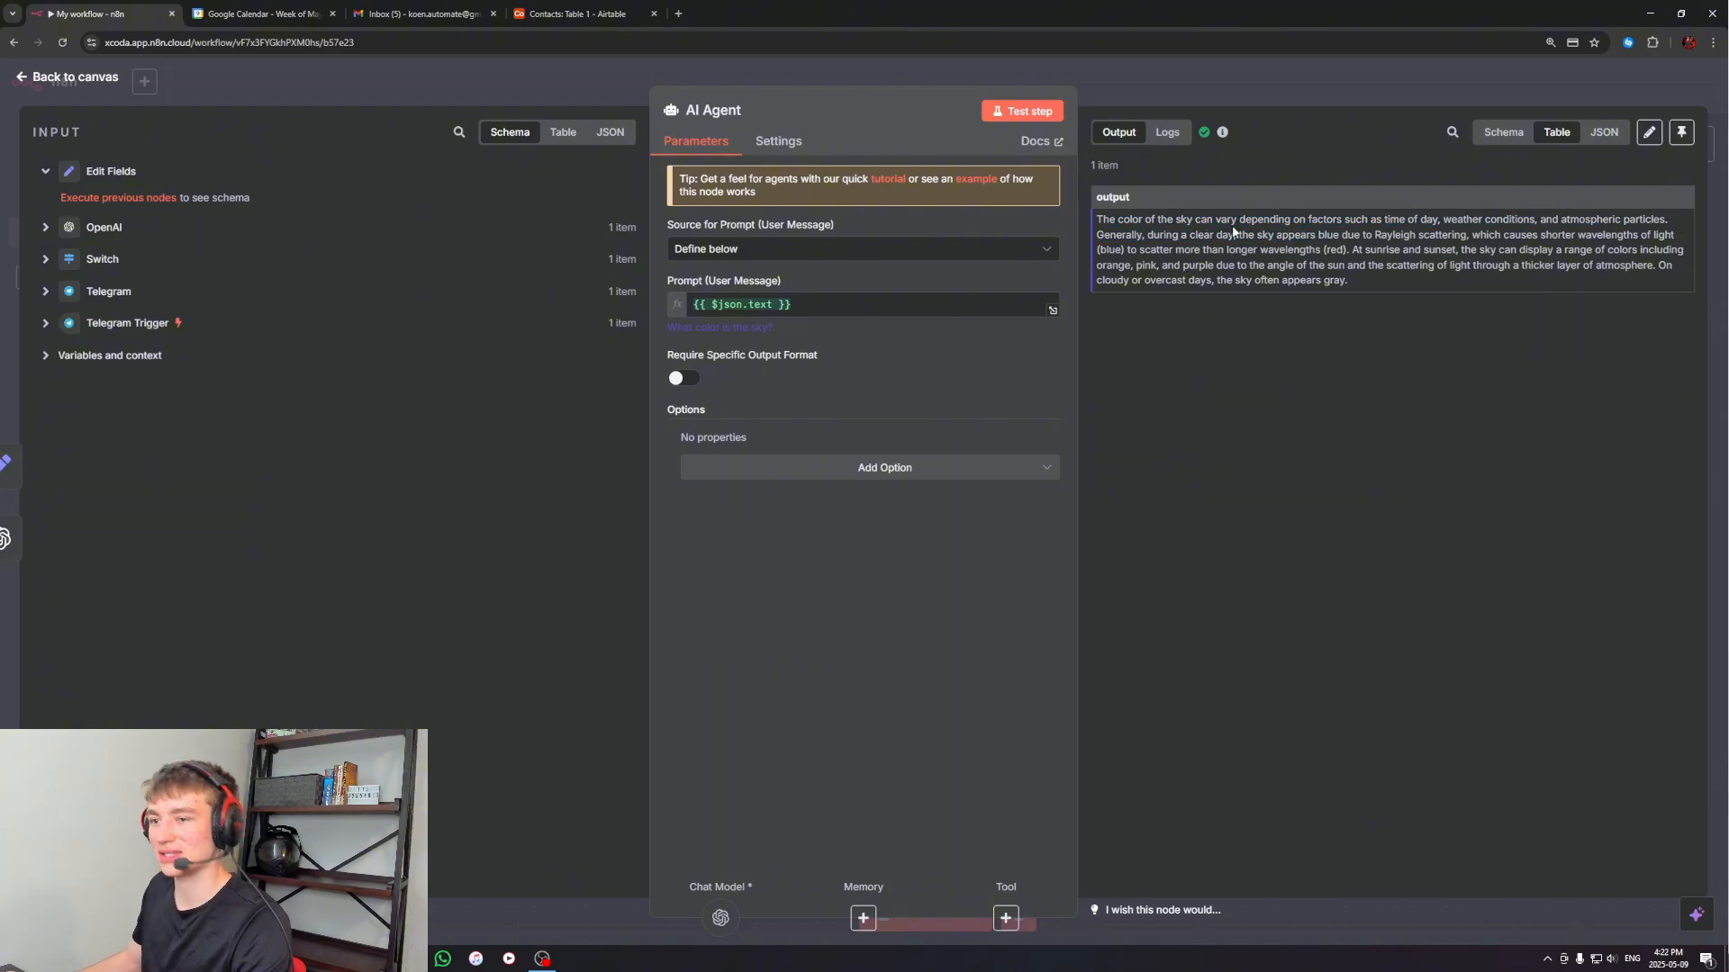
key("Escape")
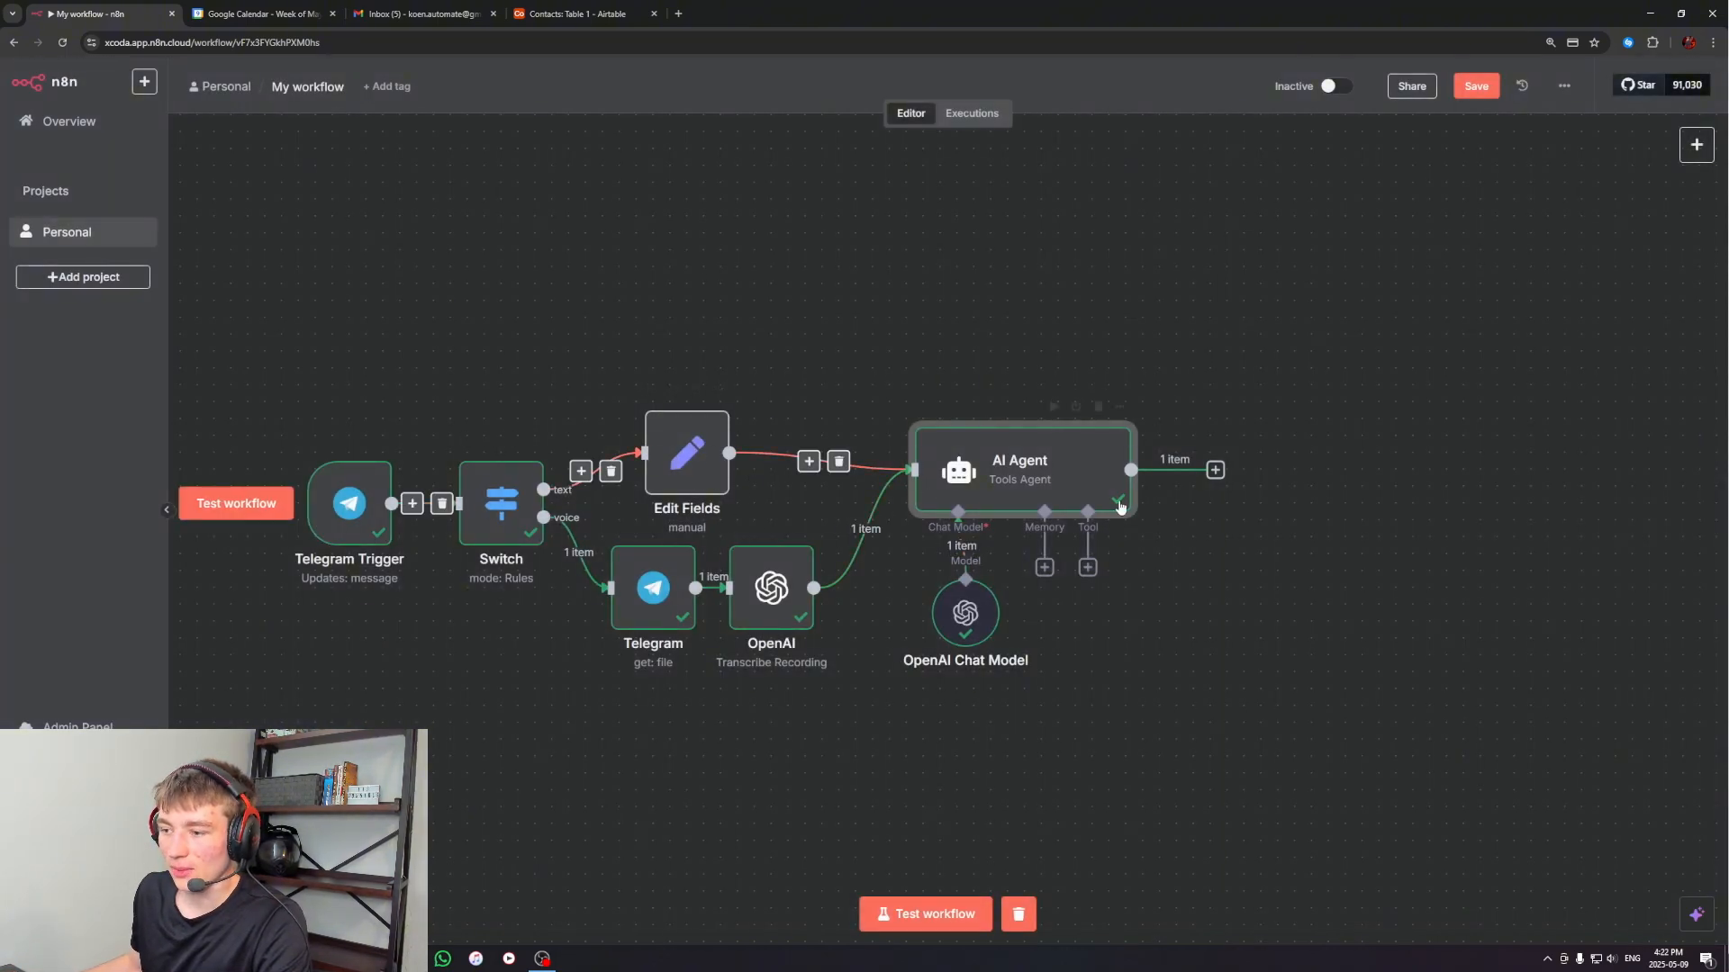
Add a Telegram "Send a text message" node after the AI Agent and place it slightly closer to the agent on the canvas
left_click_drag(1272, 397, 1121, 411)
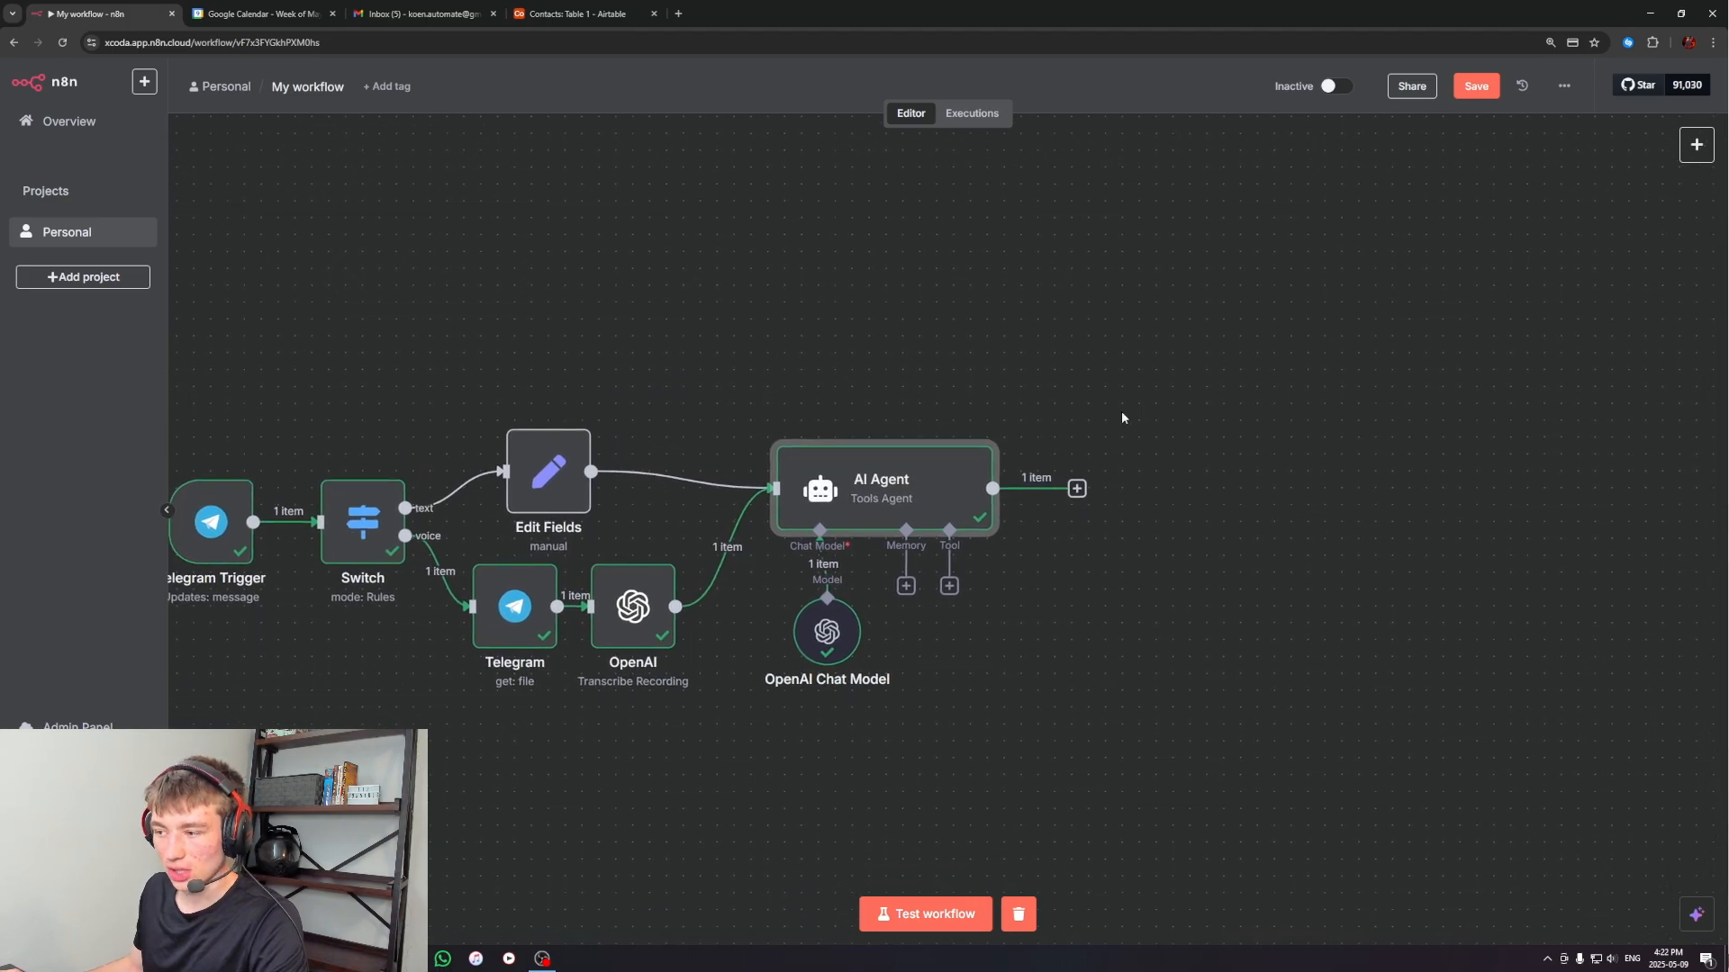
left_click(1077, 489)
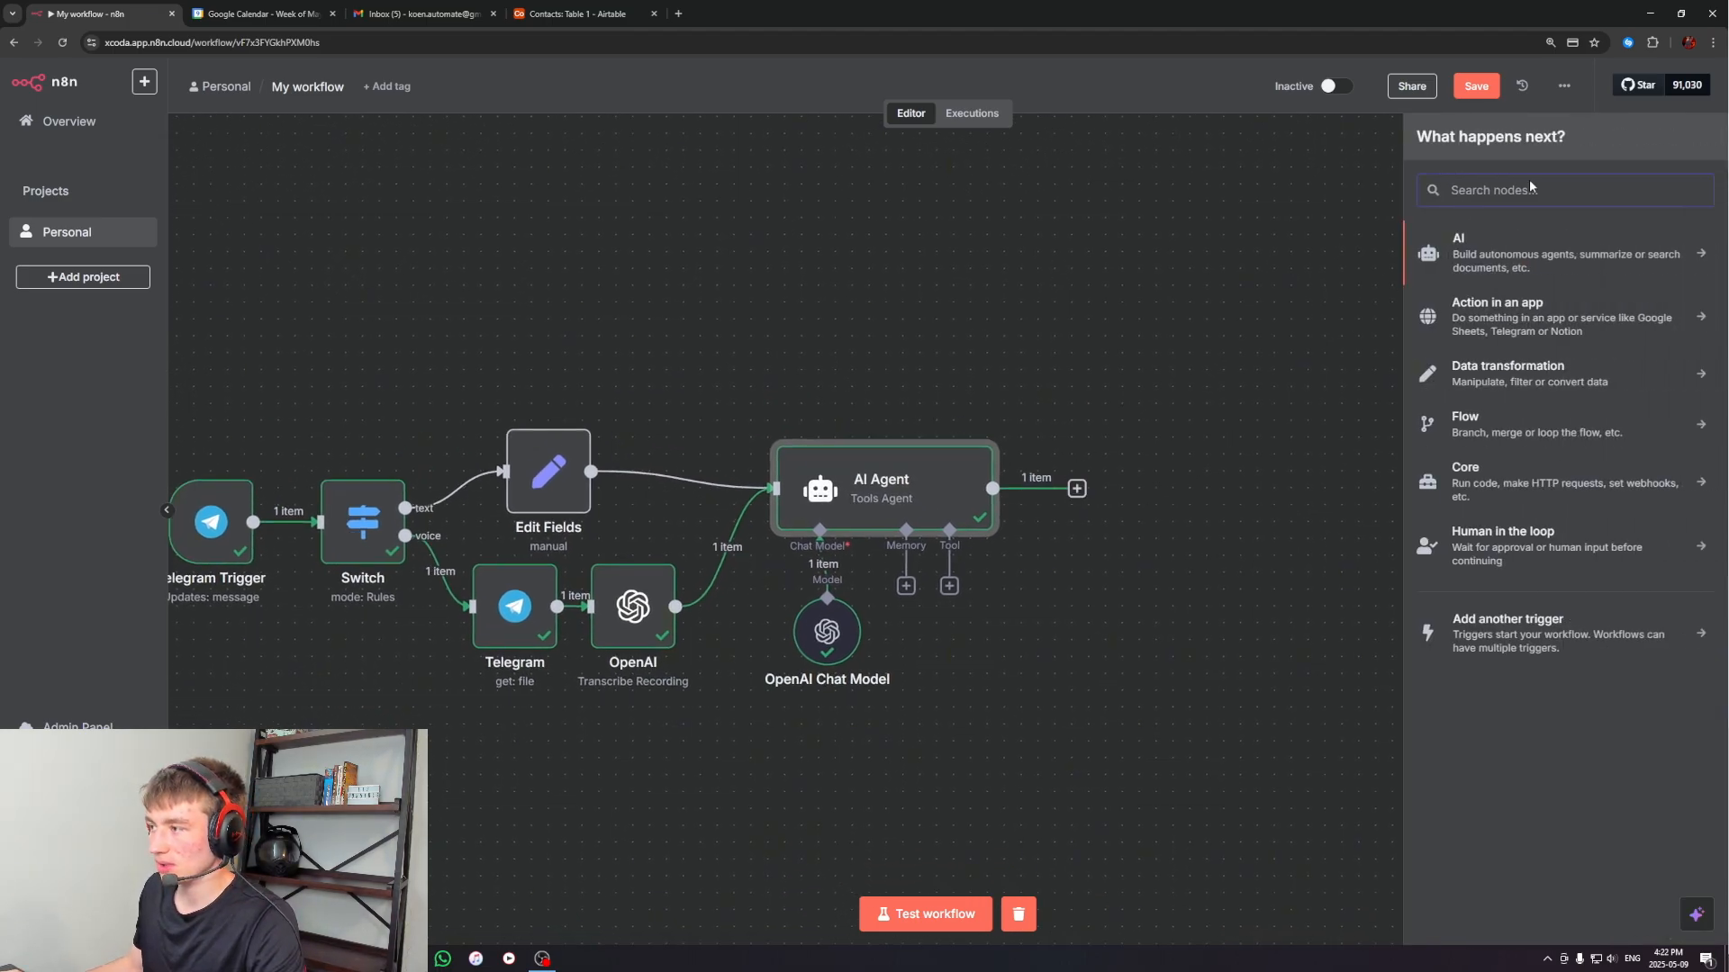
type("telegram")
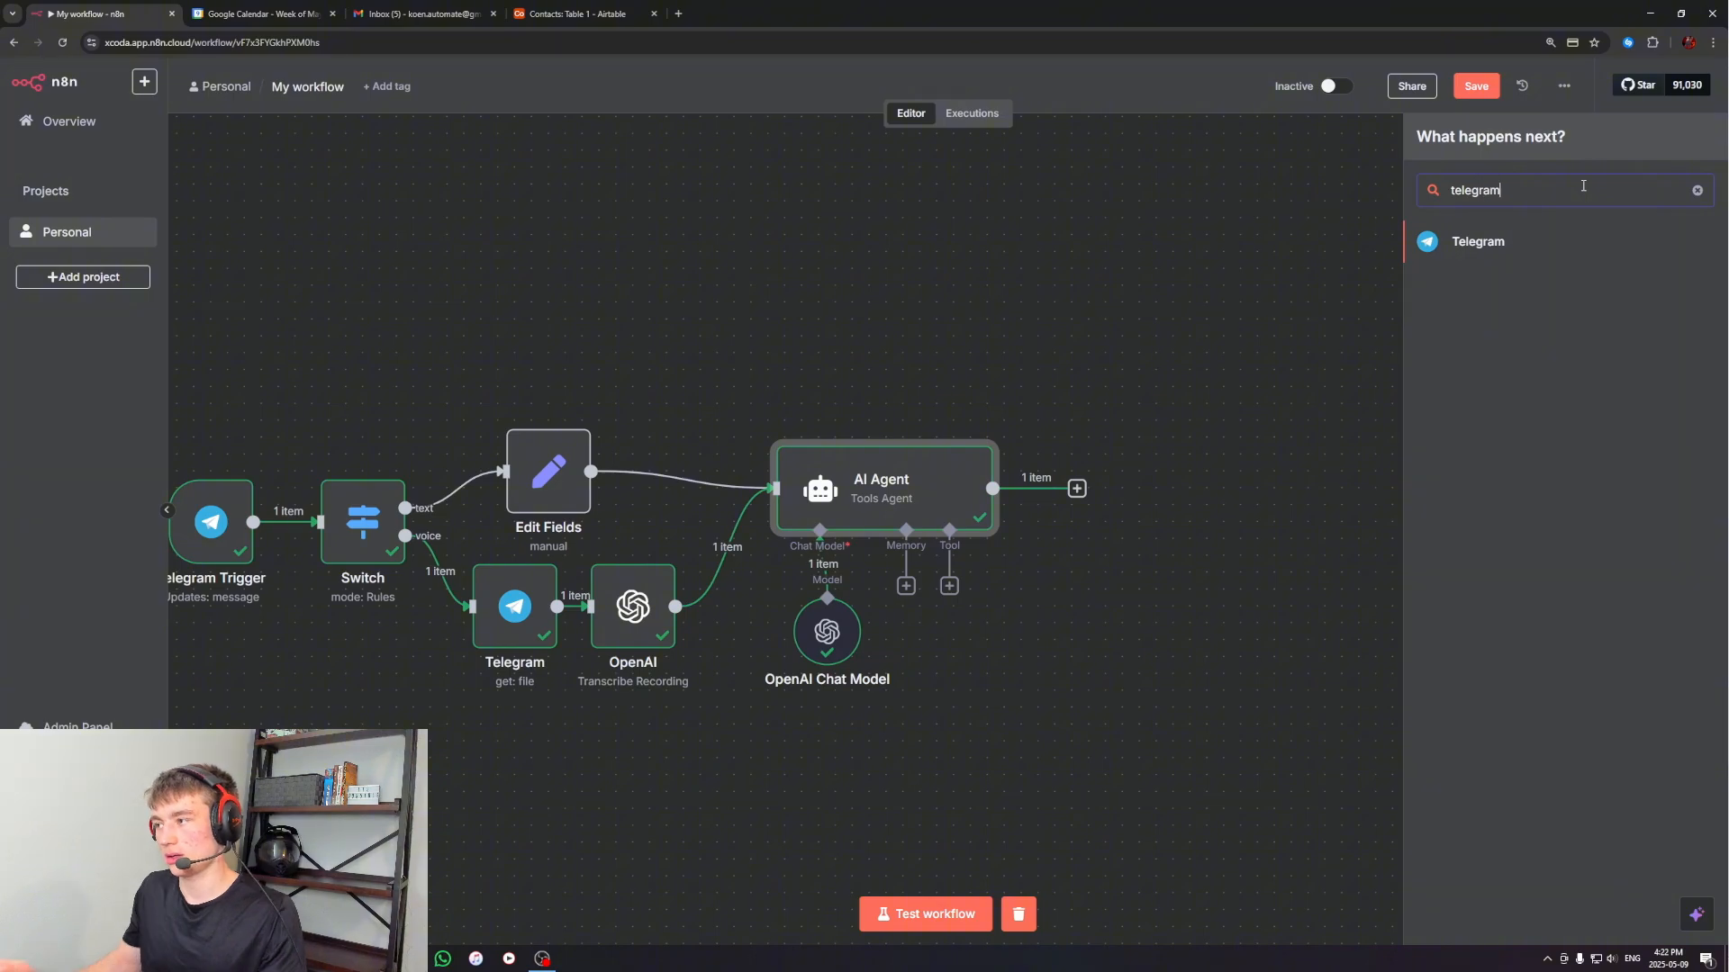
left_click(1451, 247)
scroll(1578, 694, "down", 3)
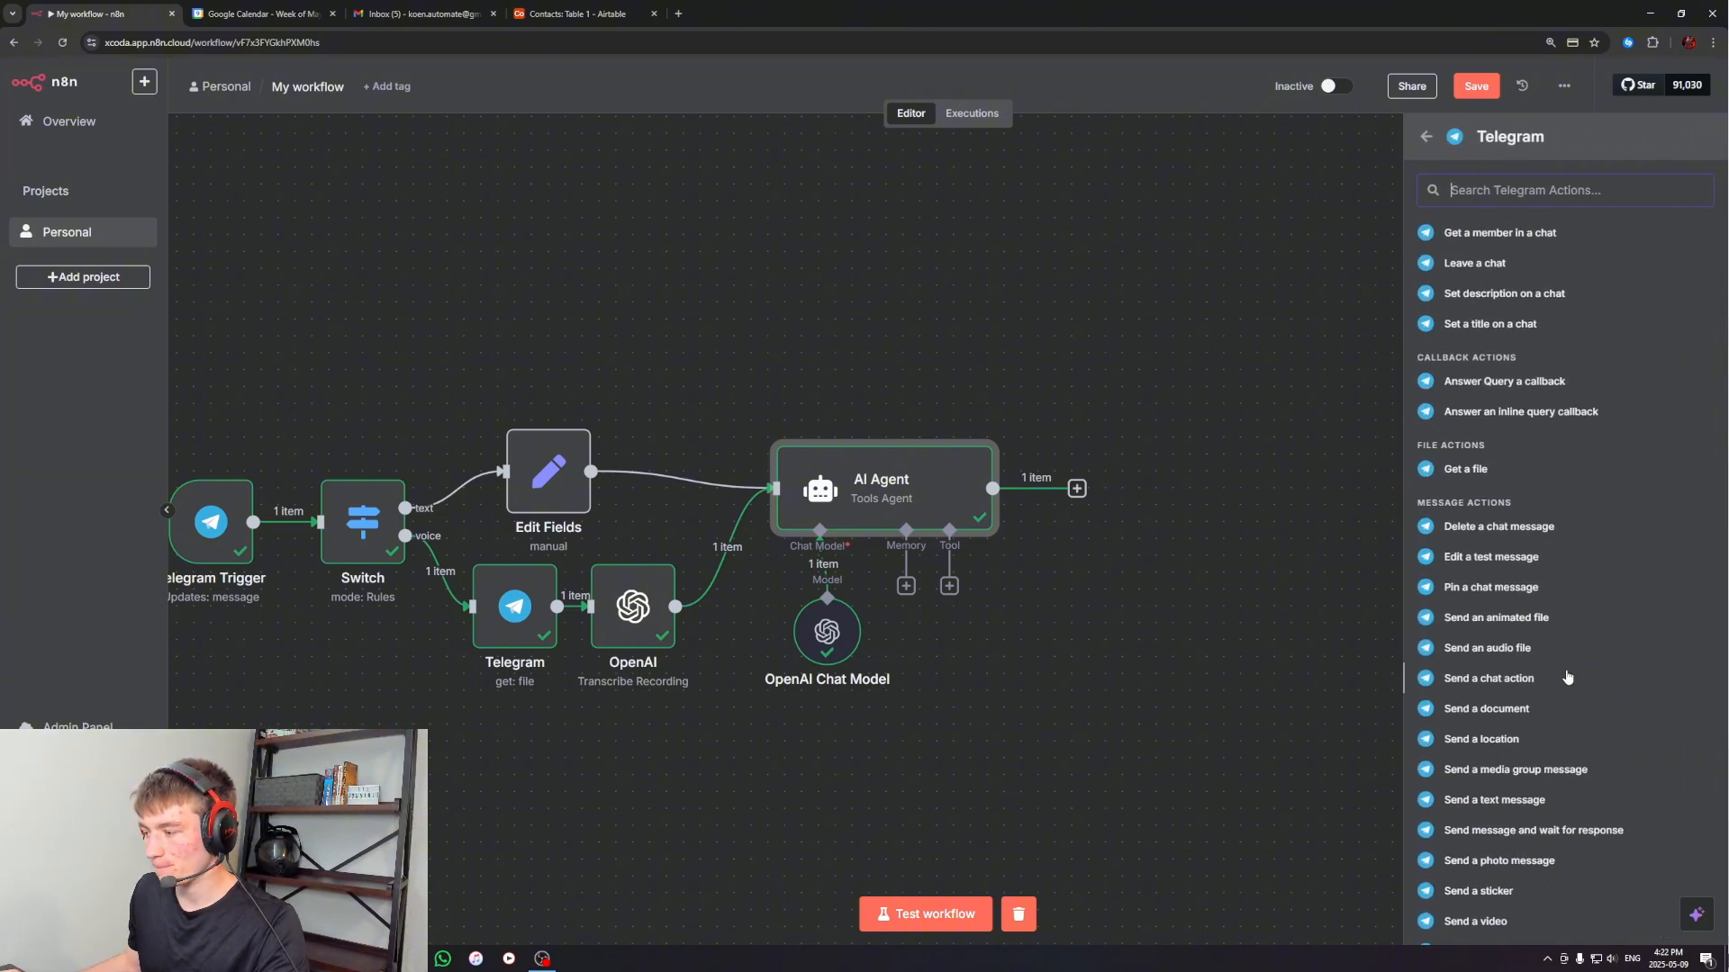
left_click(410, 959)
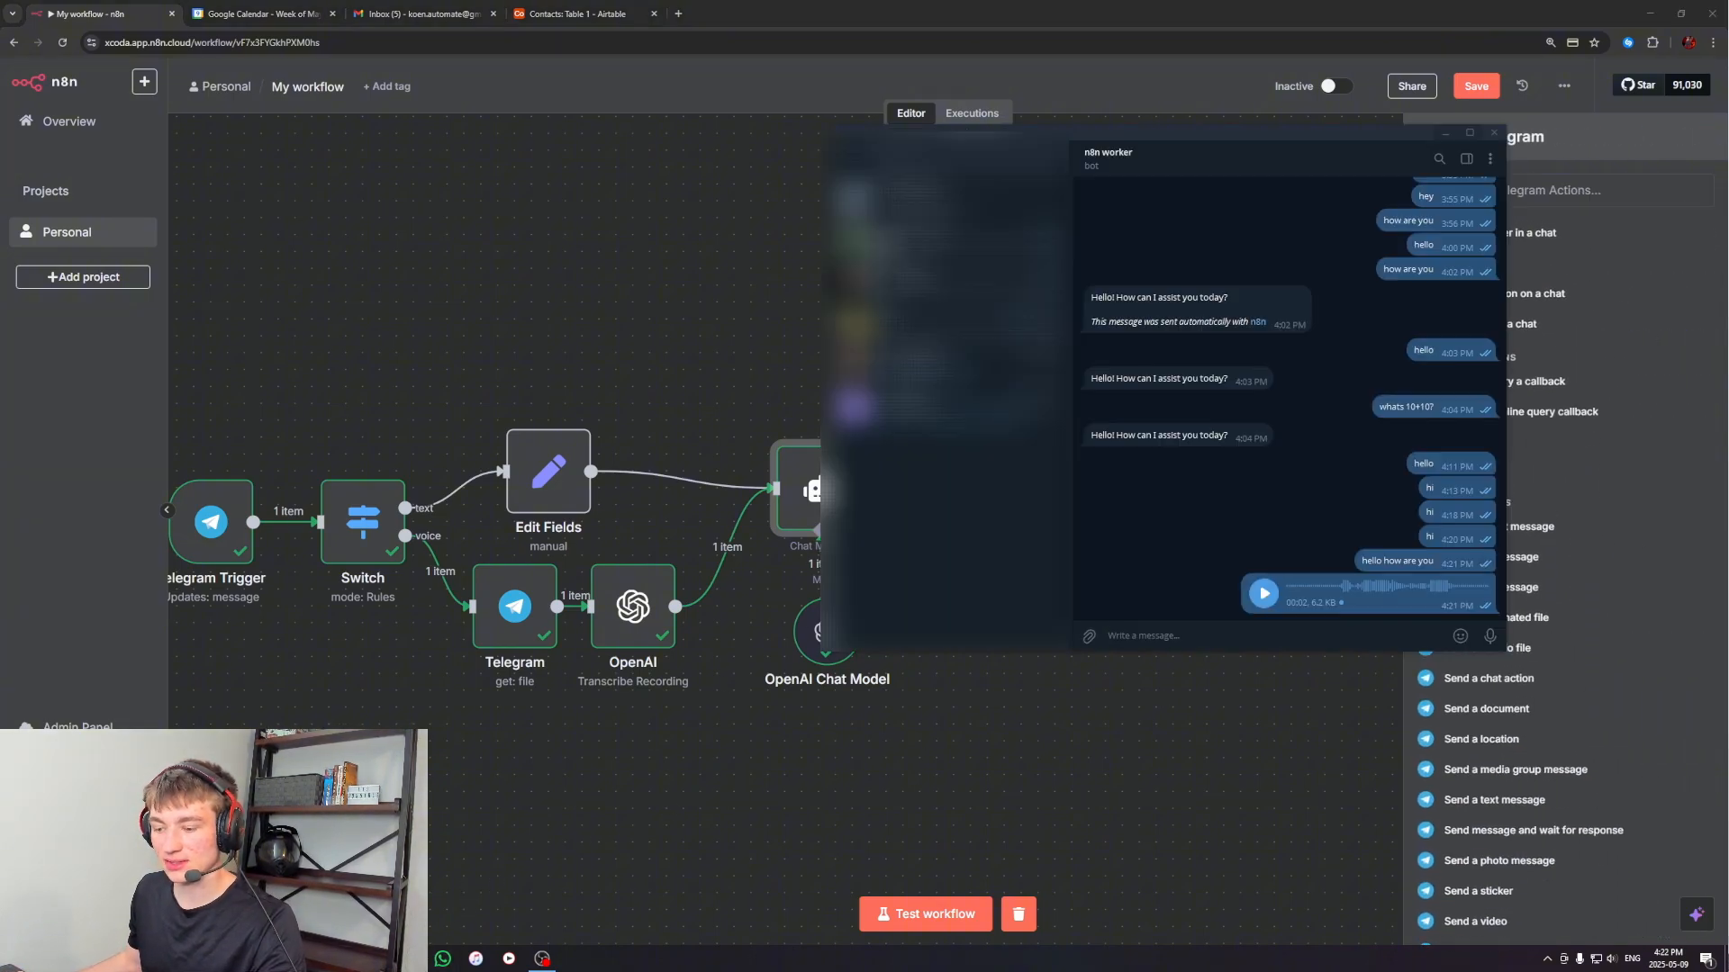
left_click(1445, 133)
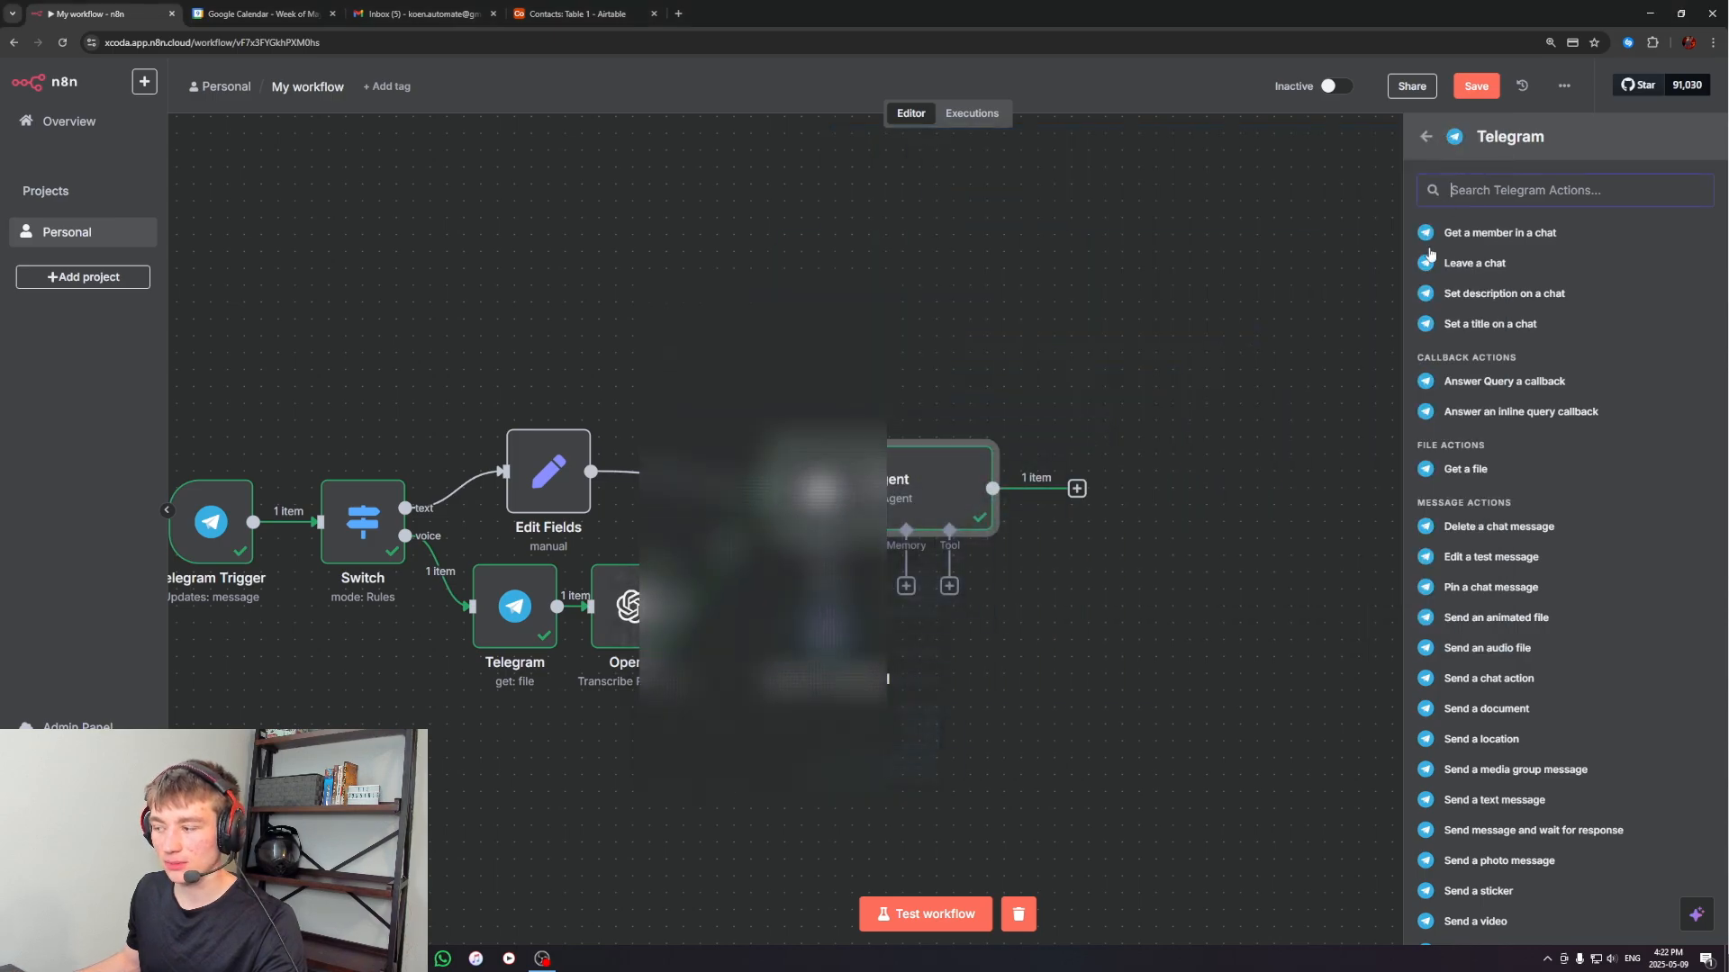
scroll(1492, 690, "down", 1)
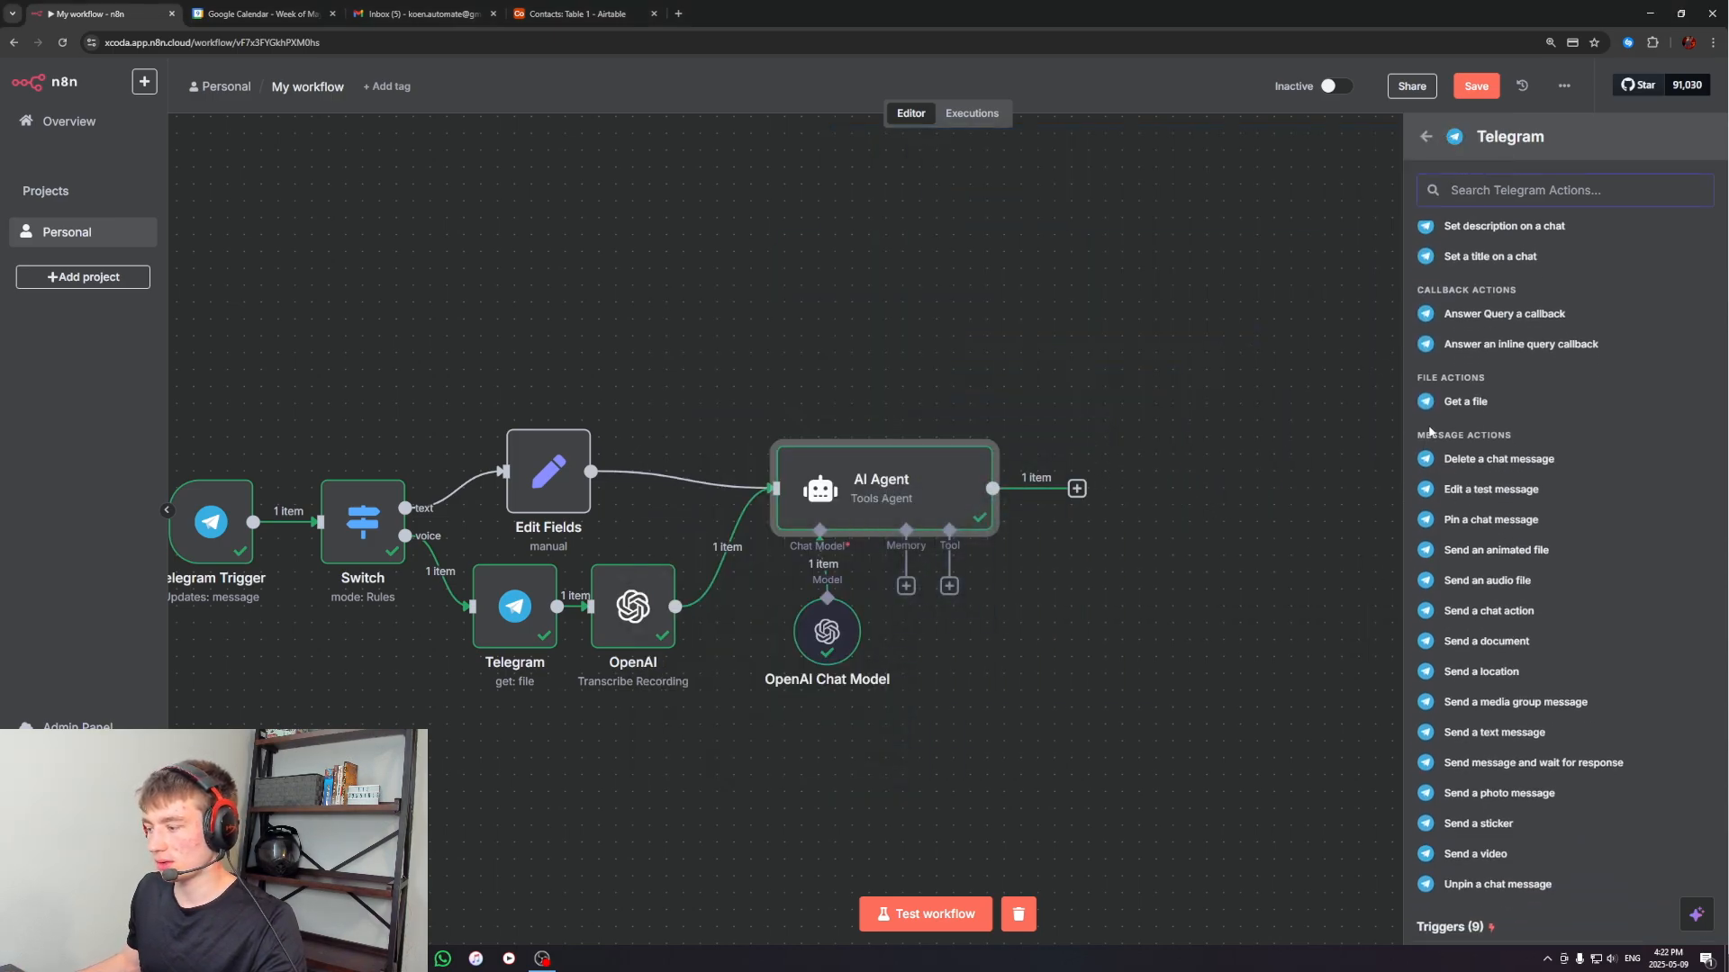
left_click(1481, 734)
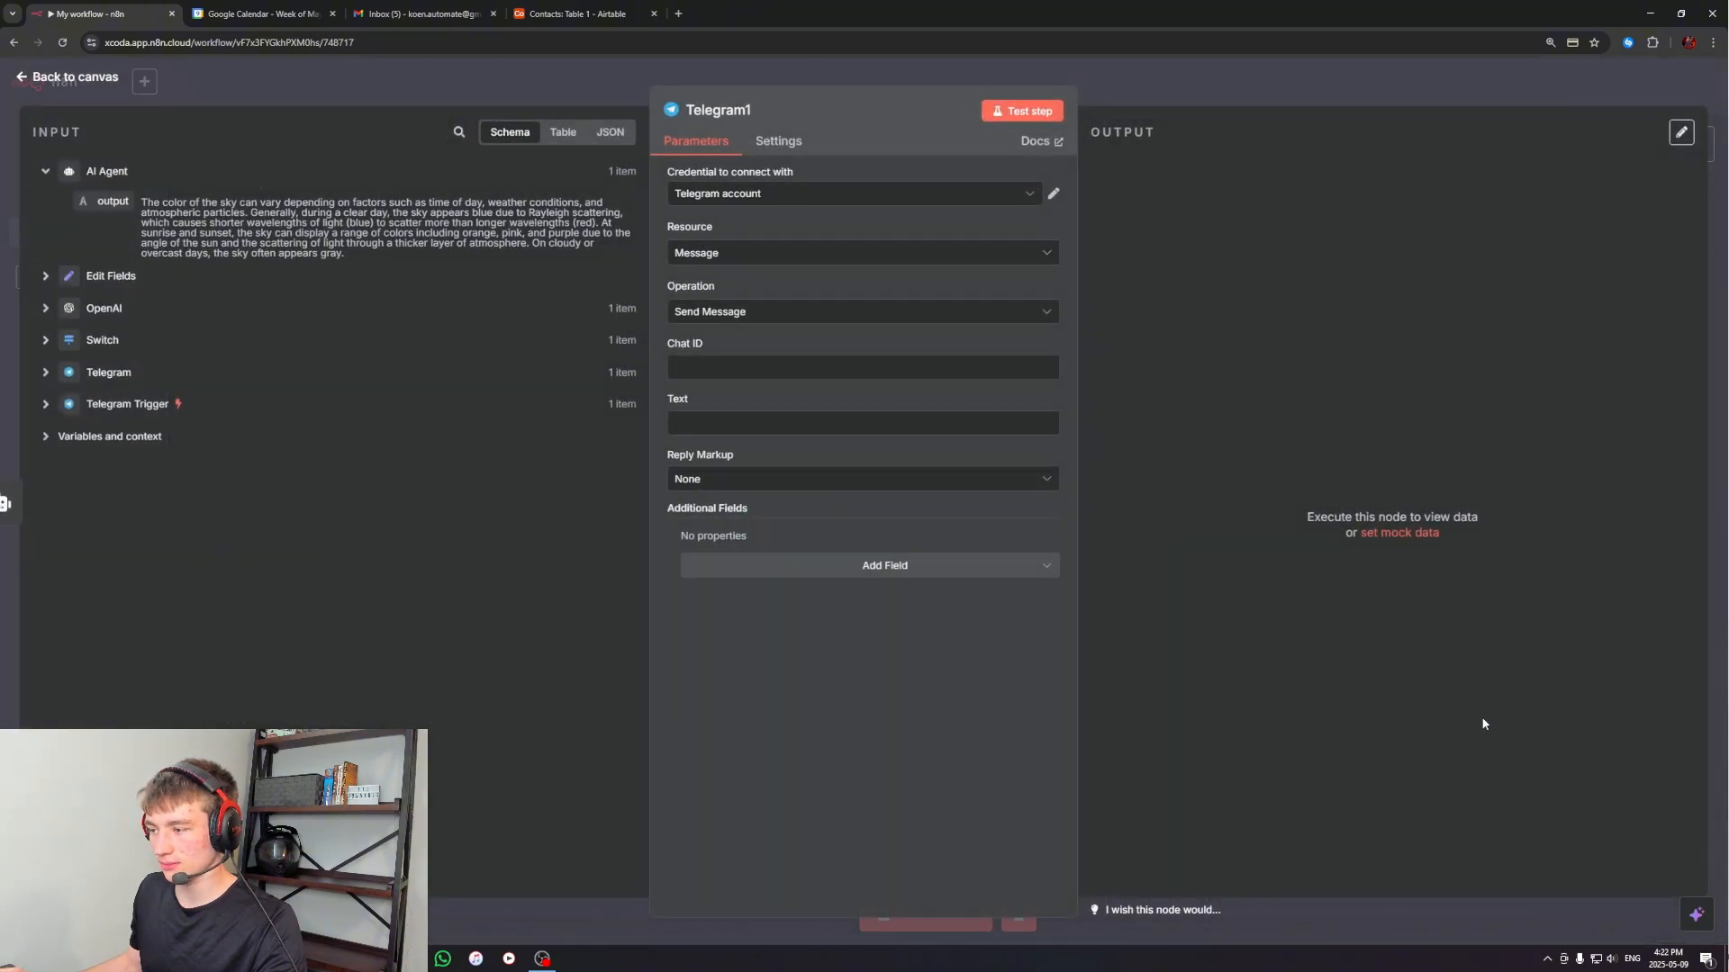
left_click(1142, 79)
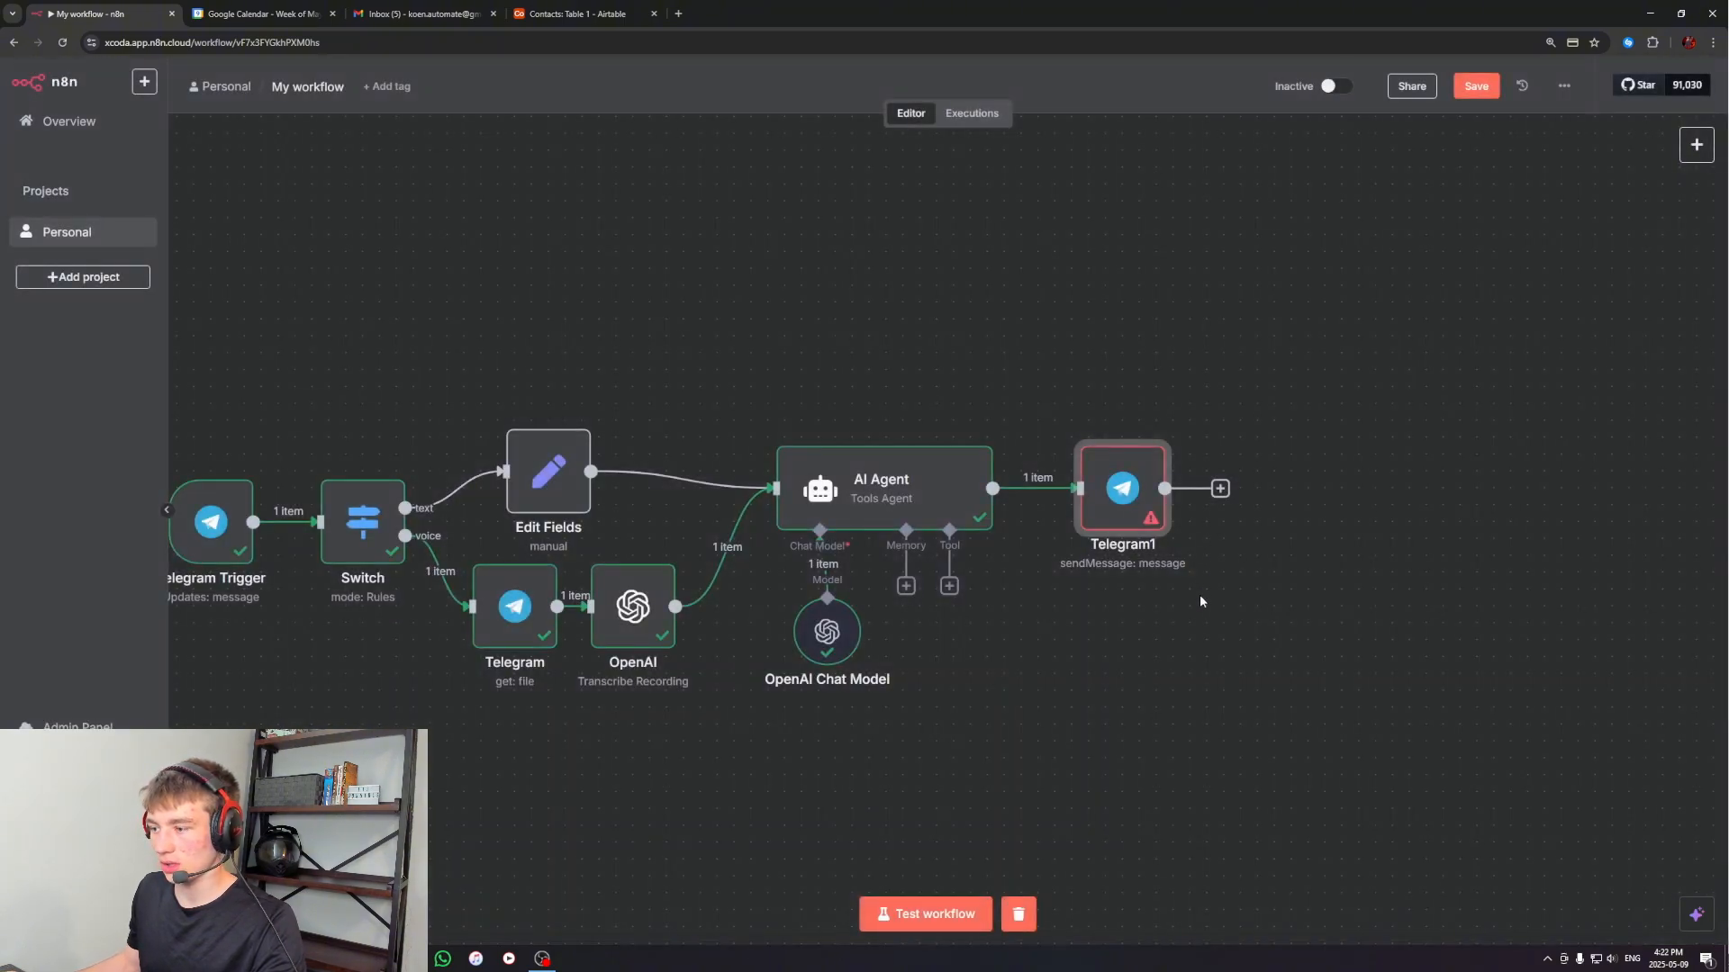
left_click_drag(1063, 483, 1081, 483)
left_click_drag(1065, 673, 1117, 676)
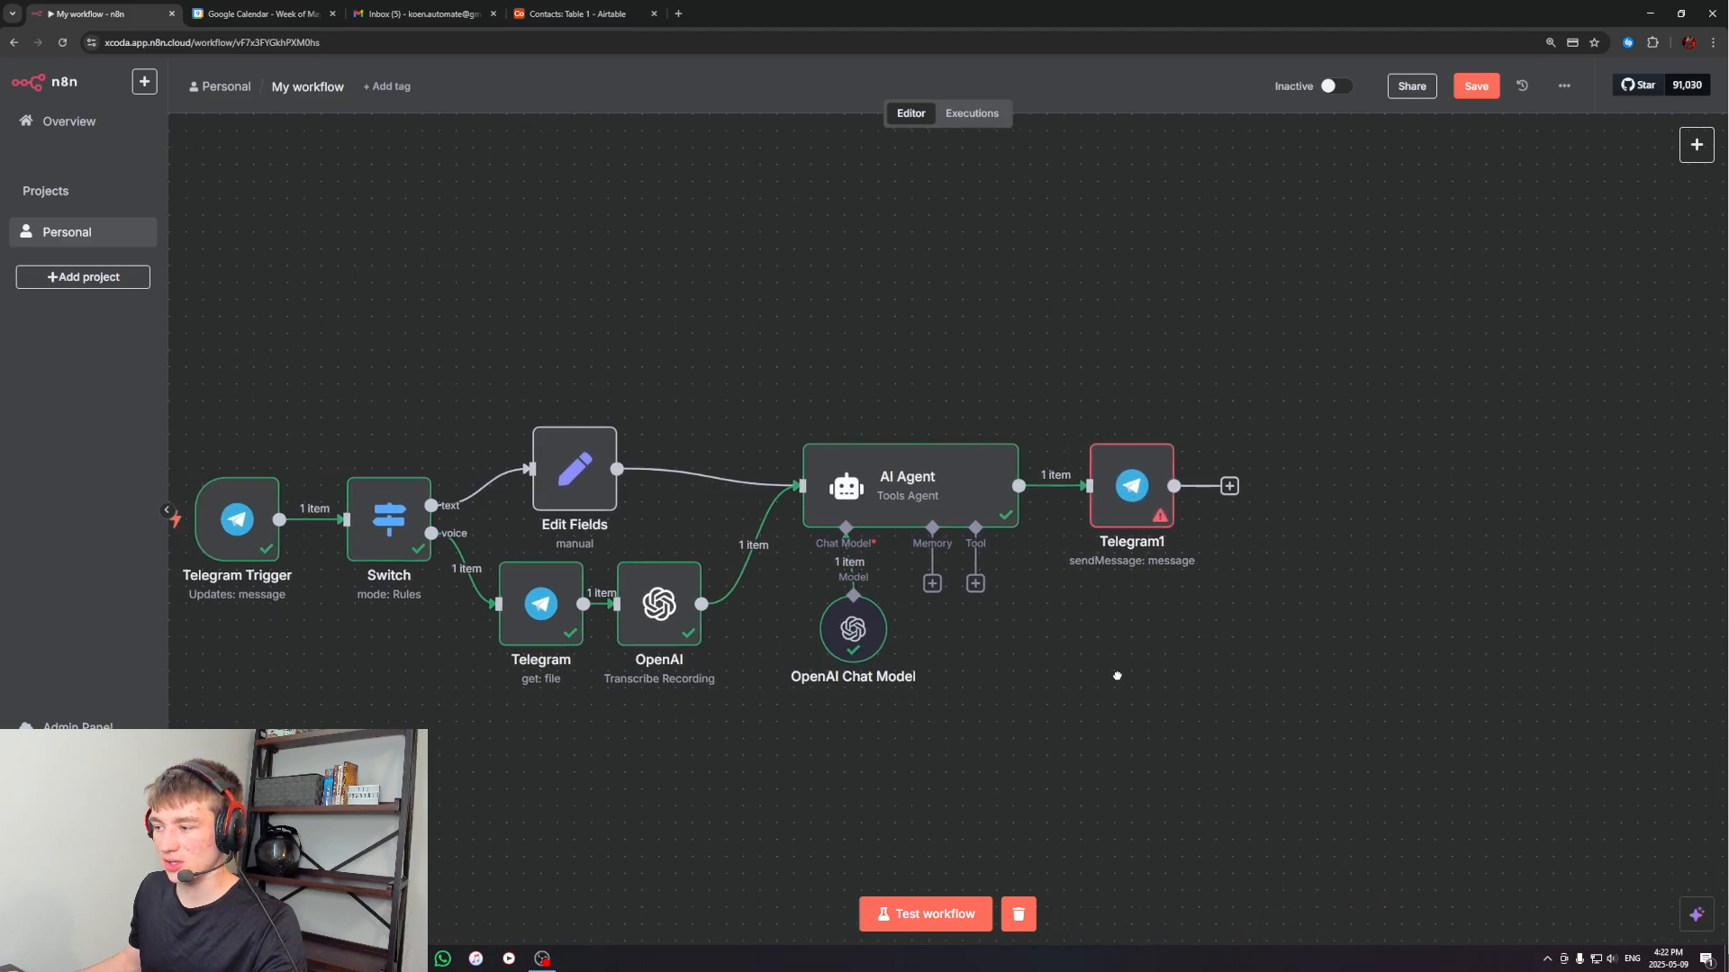
In the Telegram1 node, map the Chat ID to the Telegram Trigger's message.chat.id and the Text to the AI Agent's output
double_click(1136, 479)
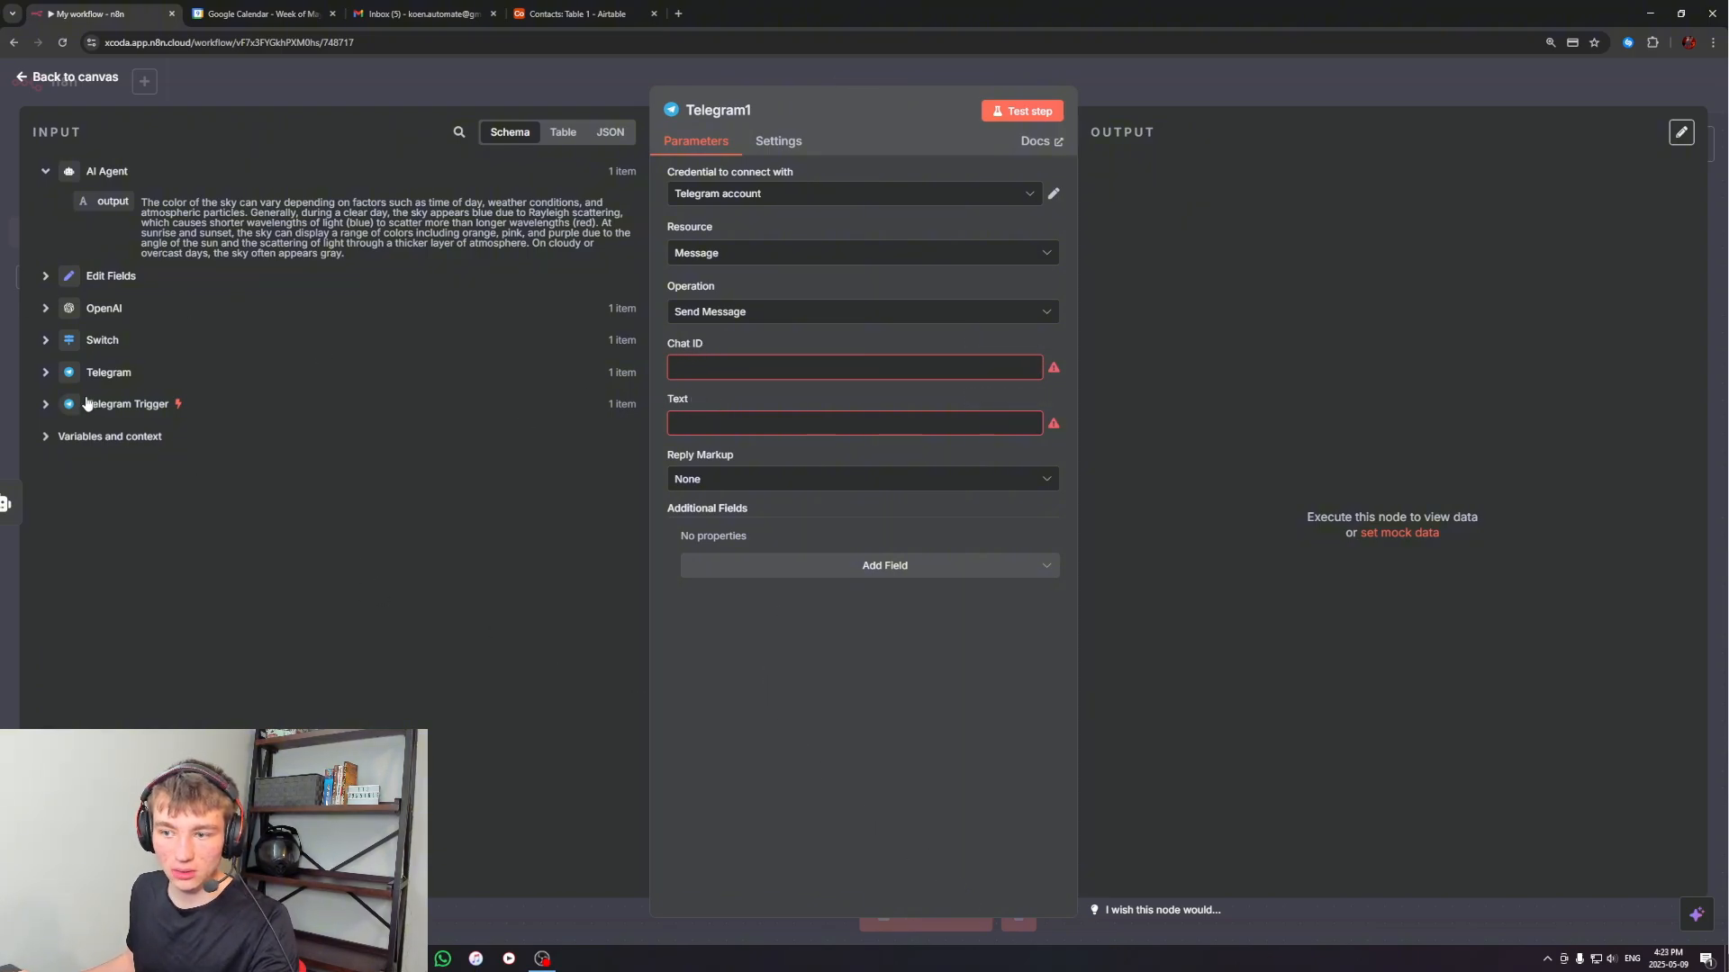
left_click(46, 375)
left_click(45, 375)
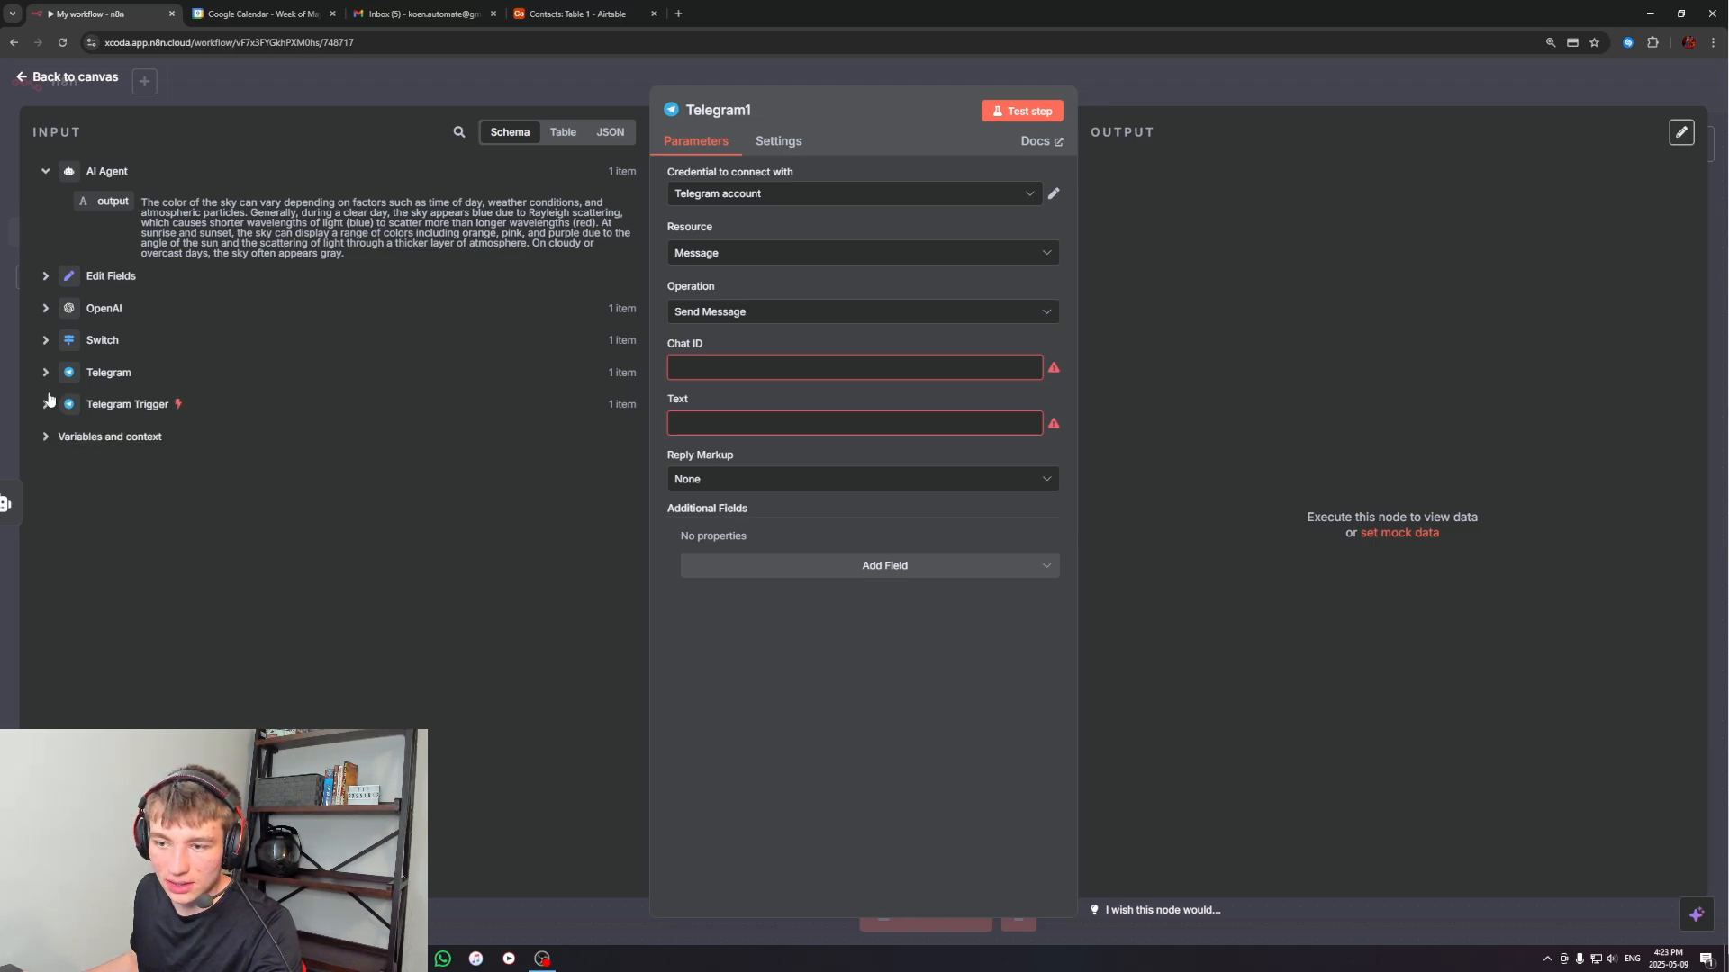
left_click(43, 406)
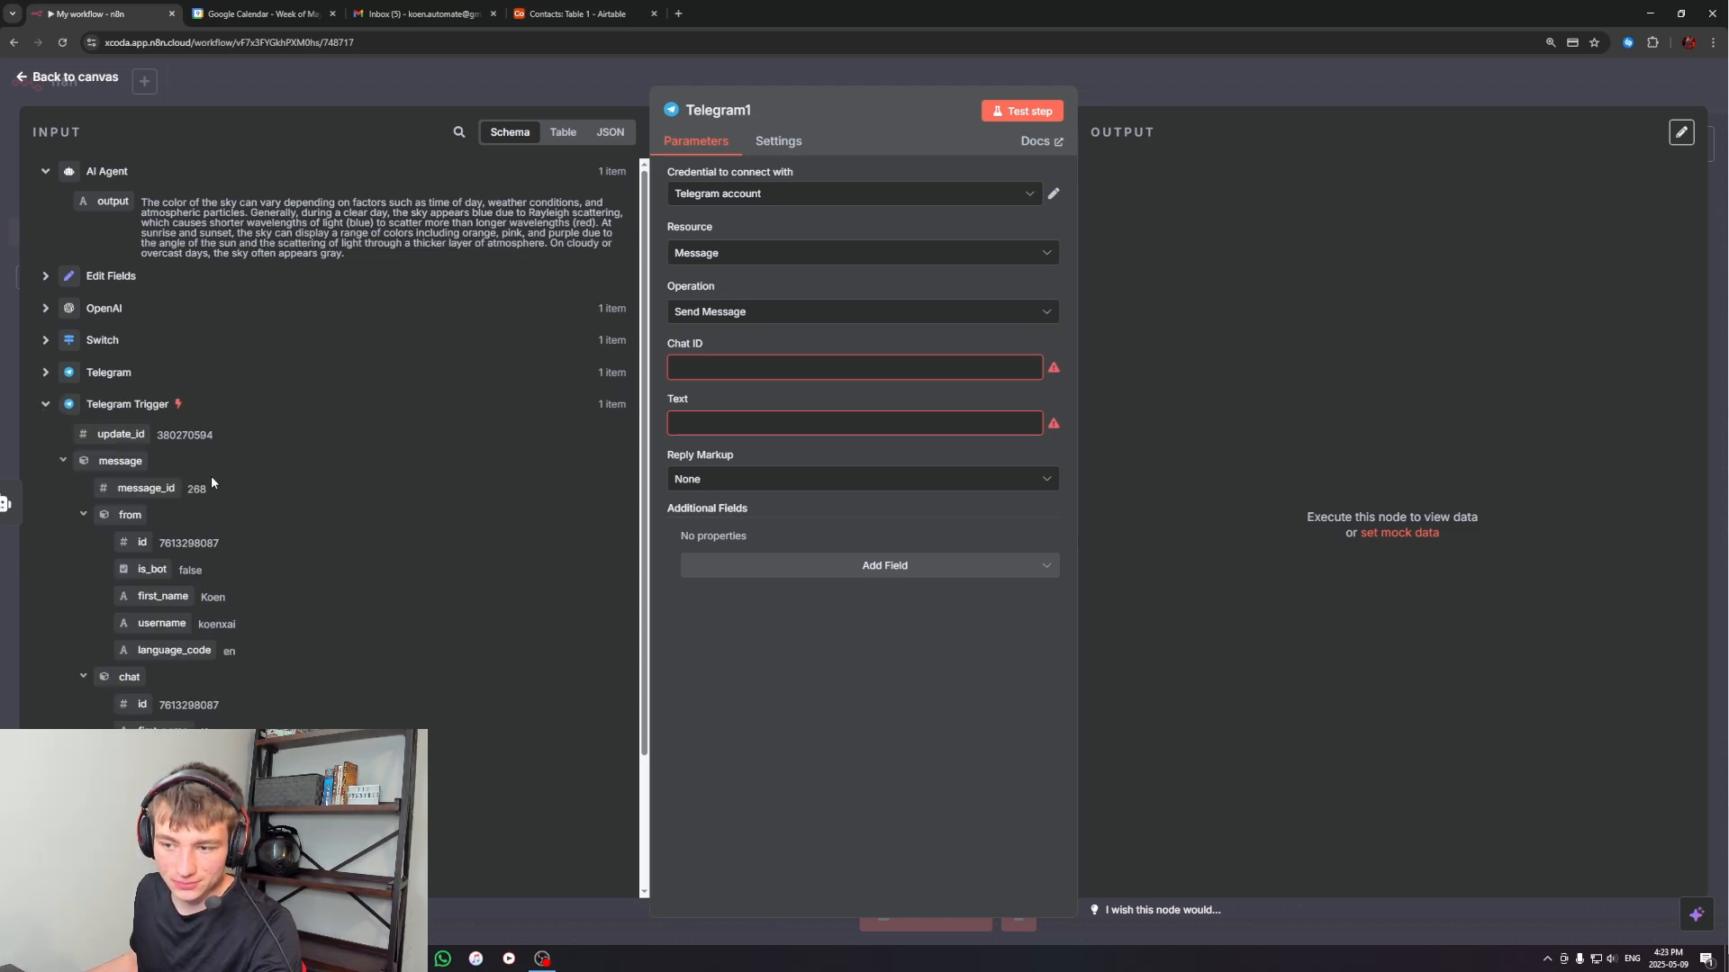
scroll(162, 460, "down", 3)
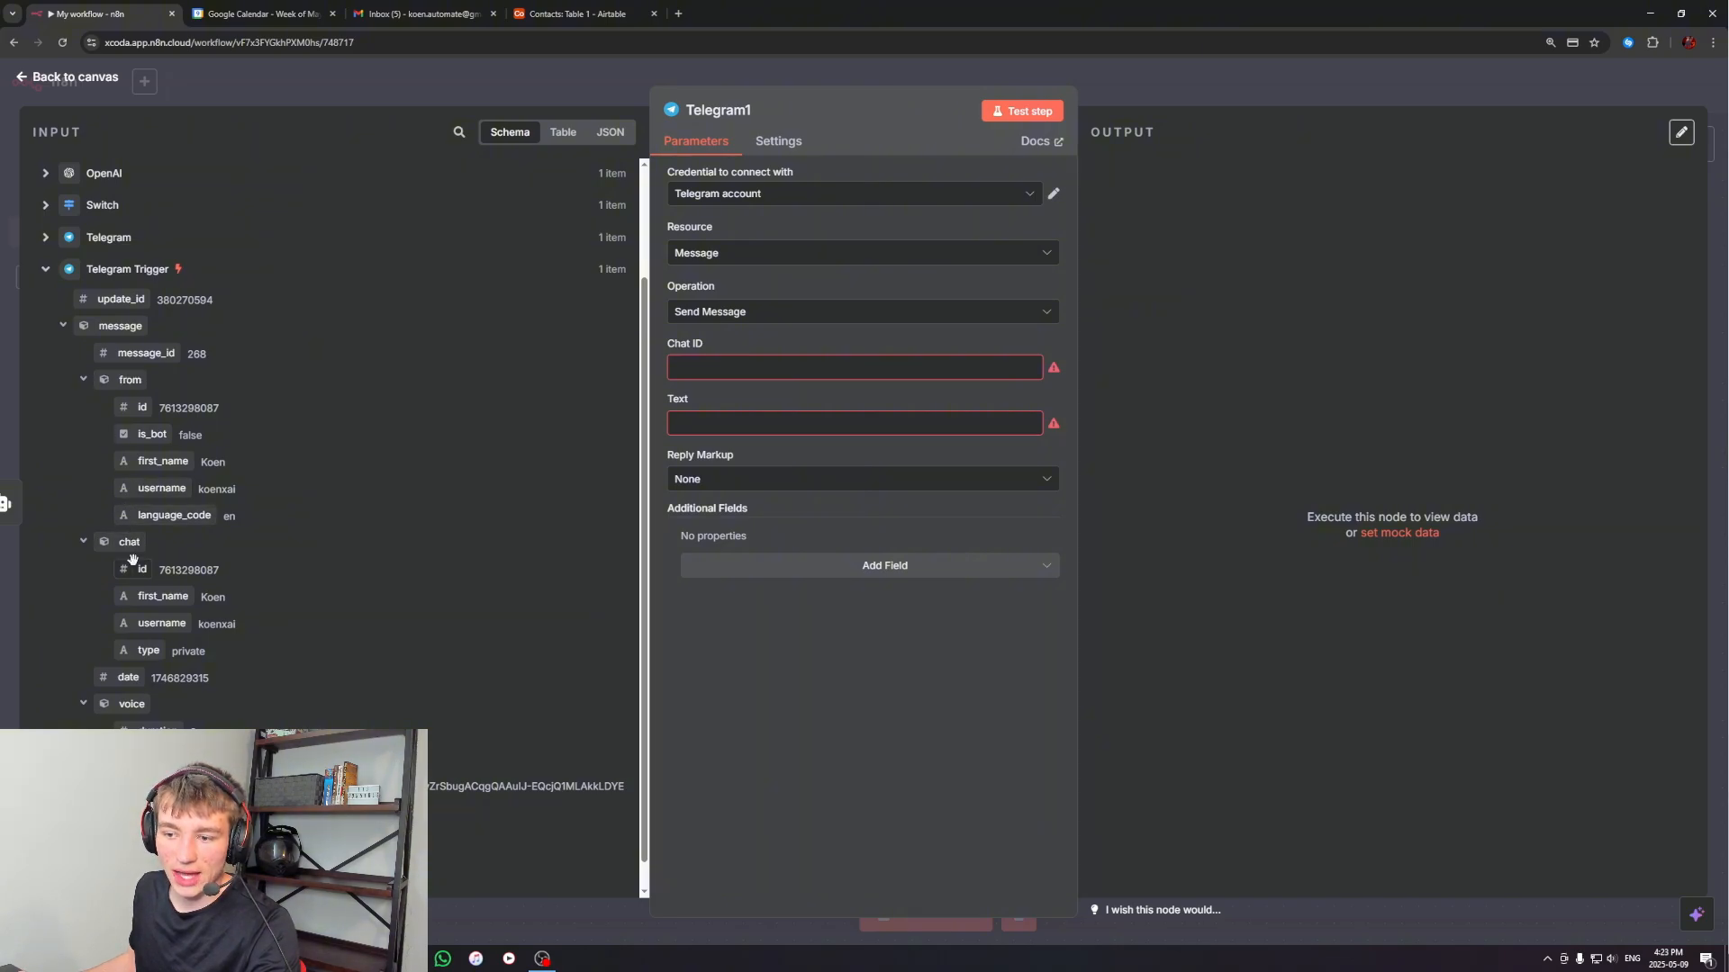
left_click_drag(137, 570, 689, 369)
left_click(552, 660)
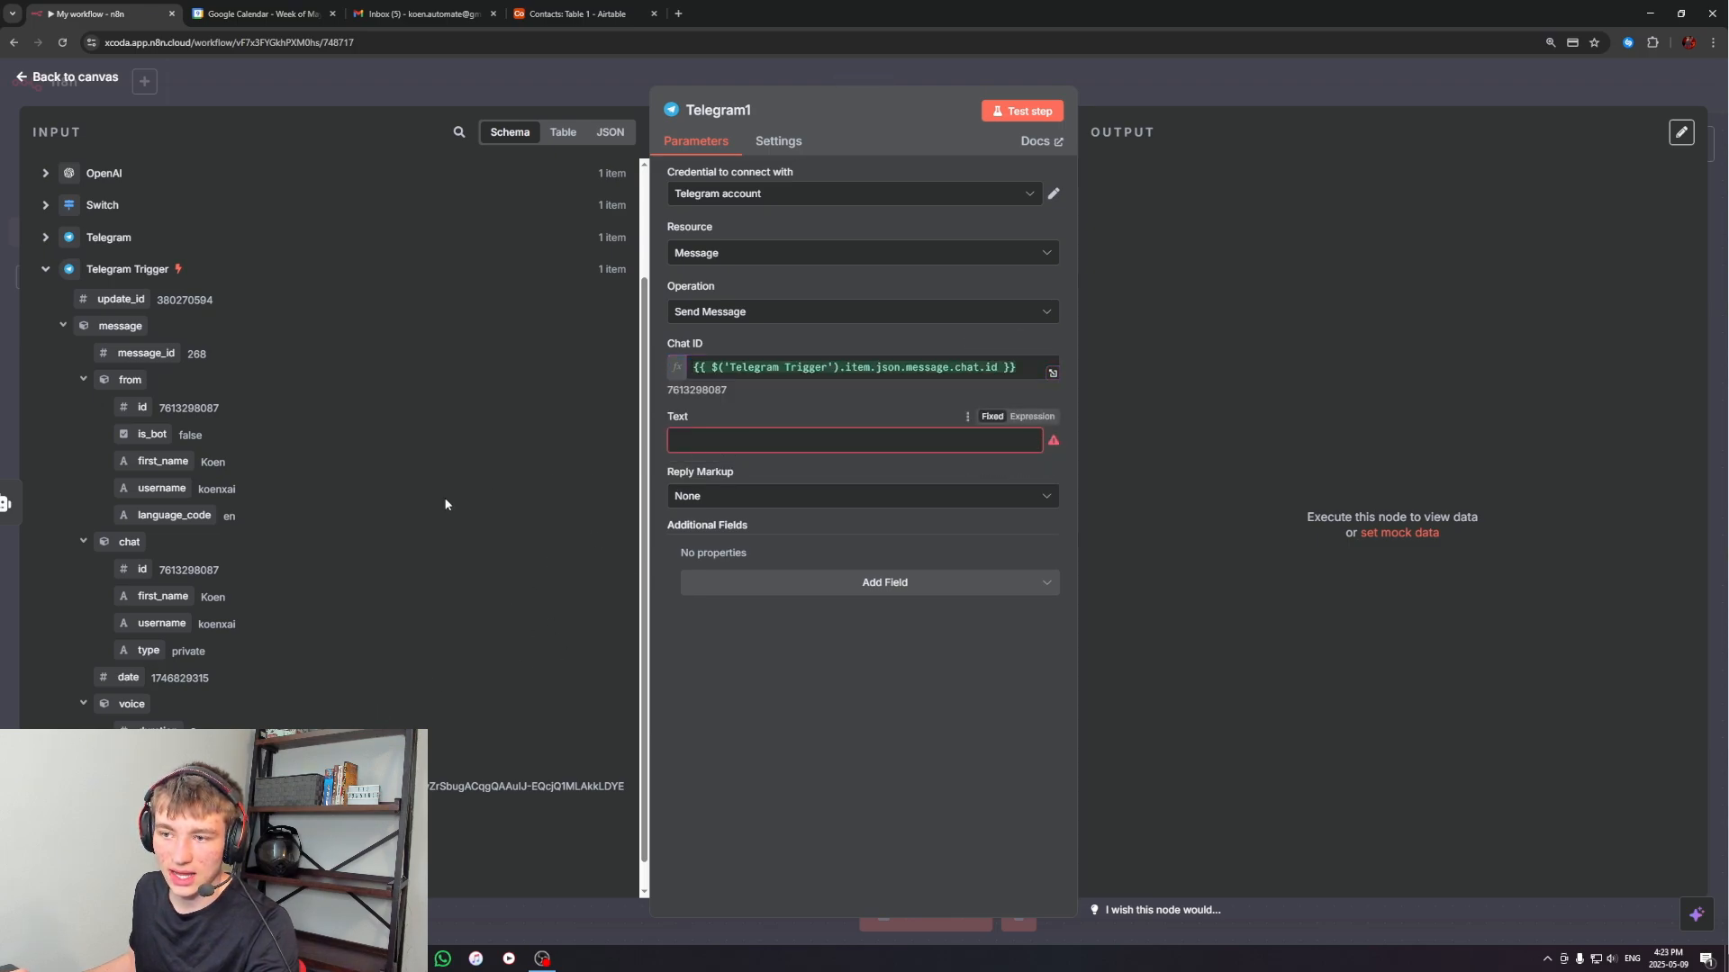
scroll(306, 472, "up", 2)
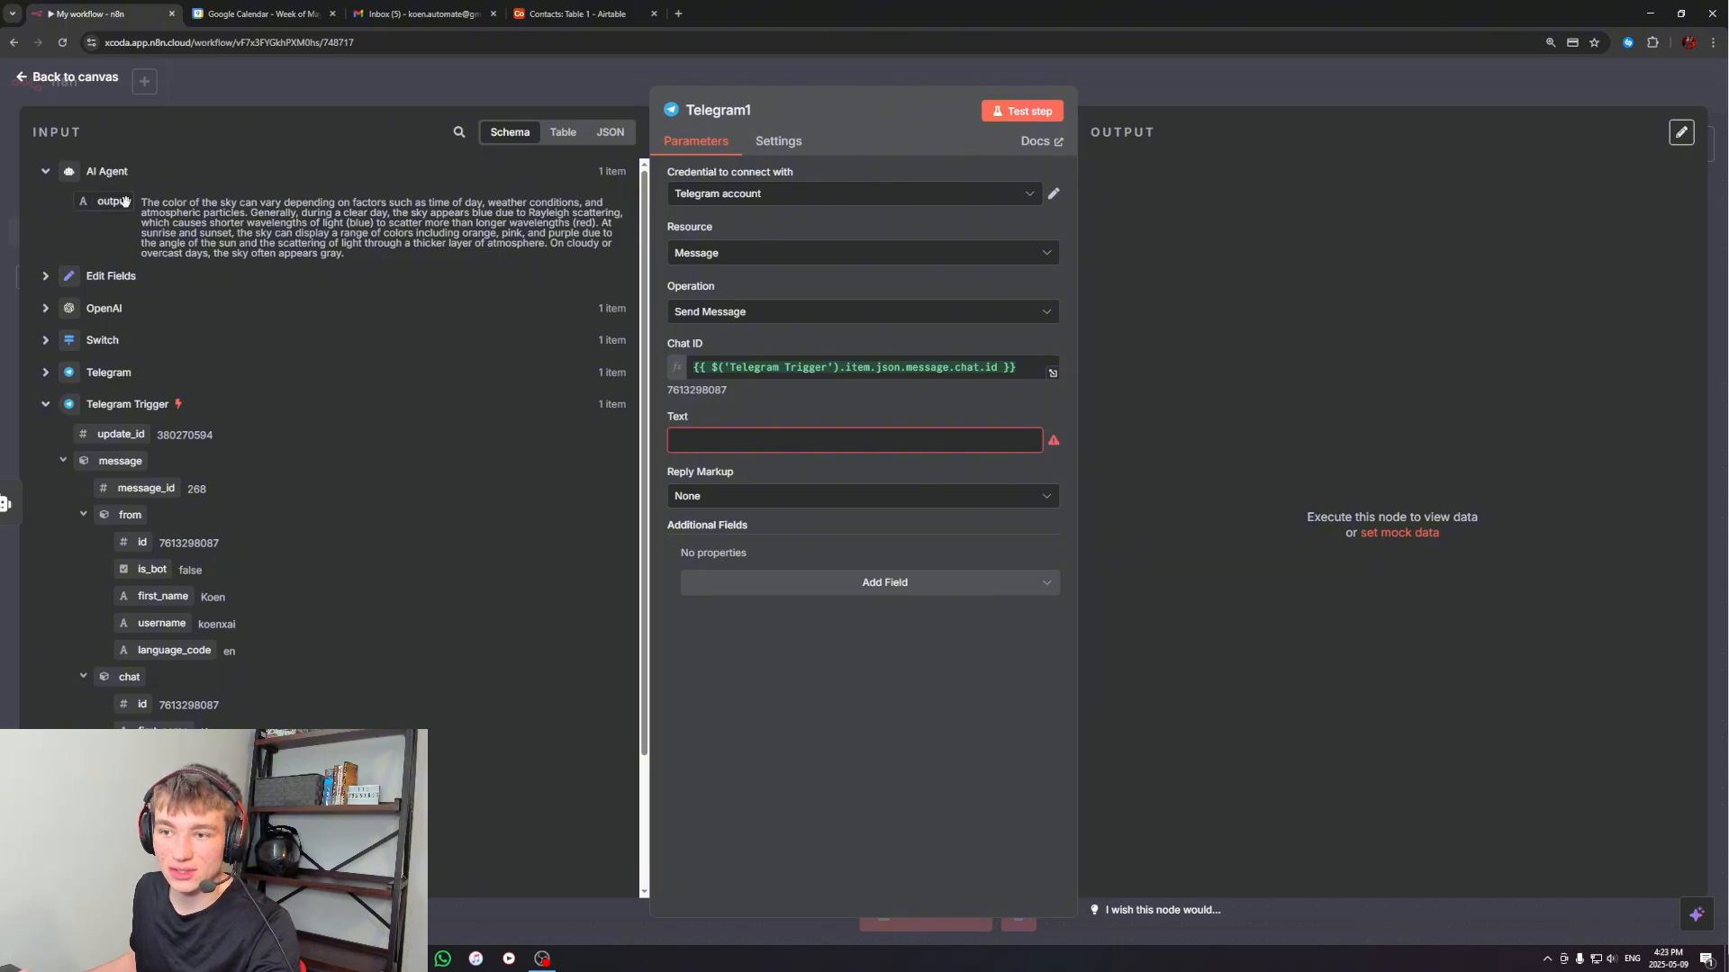
left_click_drag(124, 200, 774, 441)
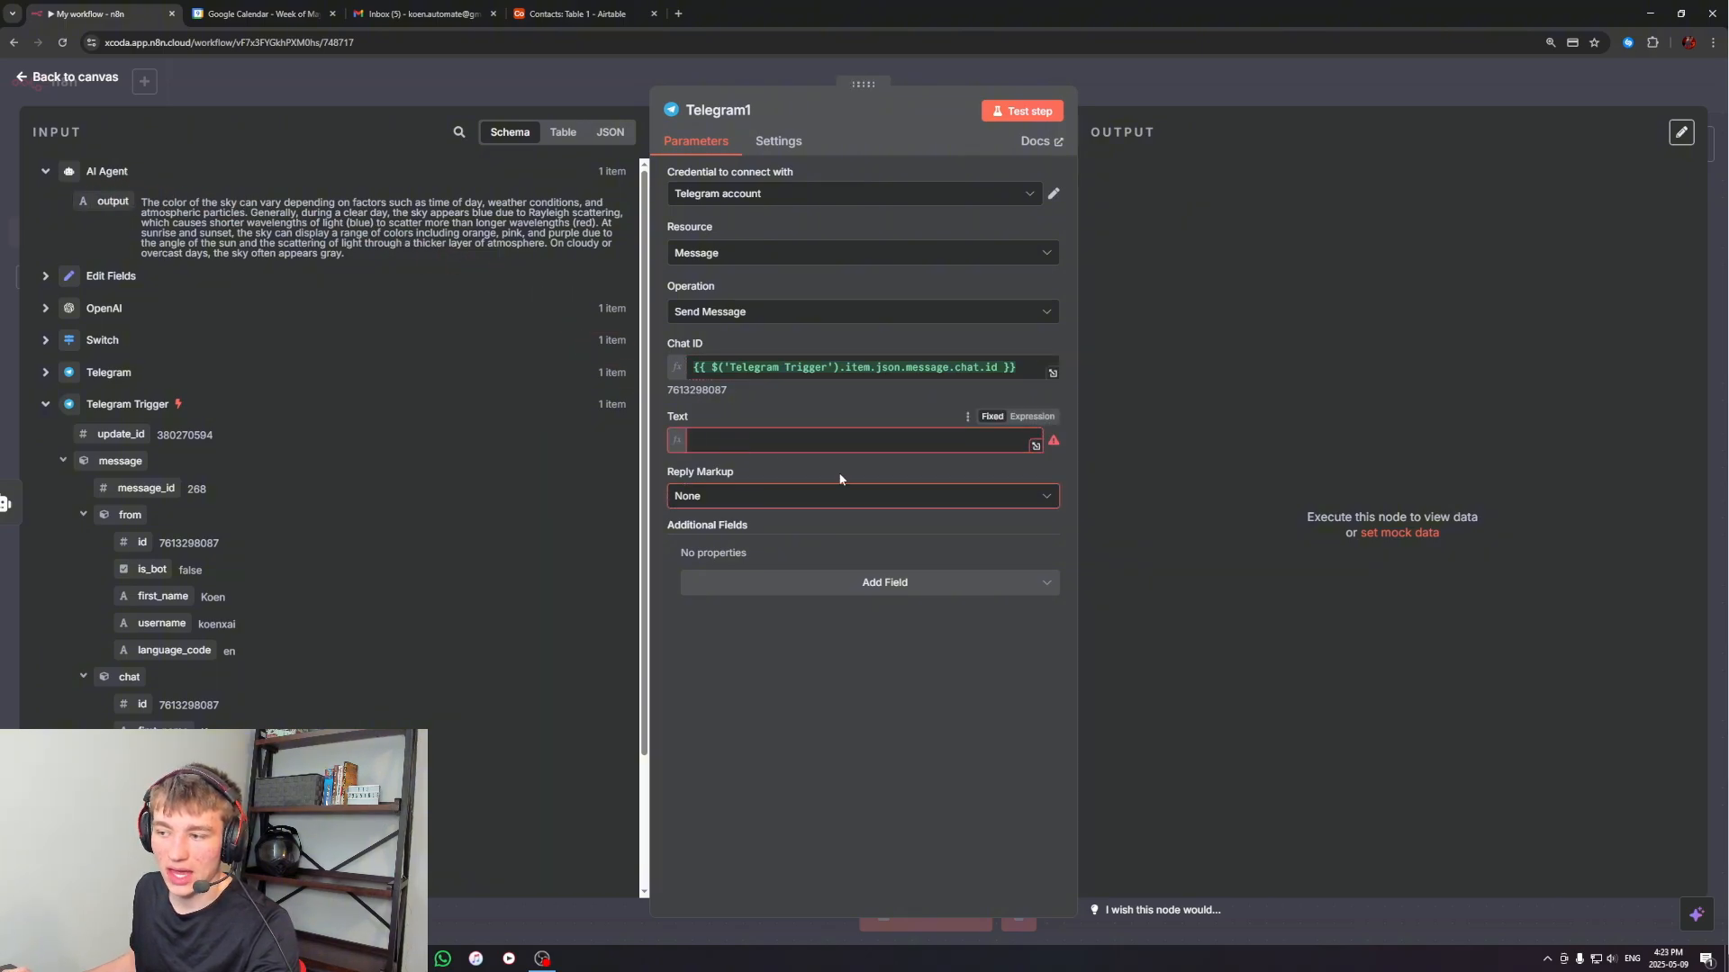
Test the workflow by sending "hey there" to the n8n worker bot in Telegram, and check the reply it sends back
left_click(885, 669)
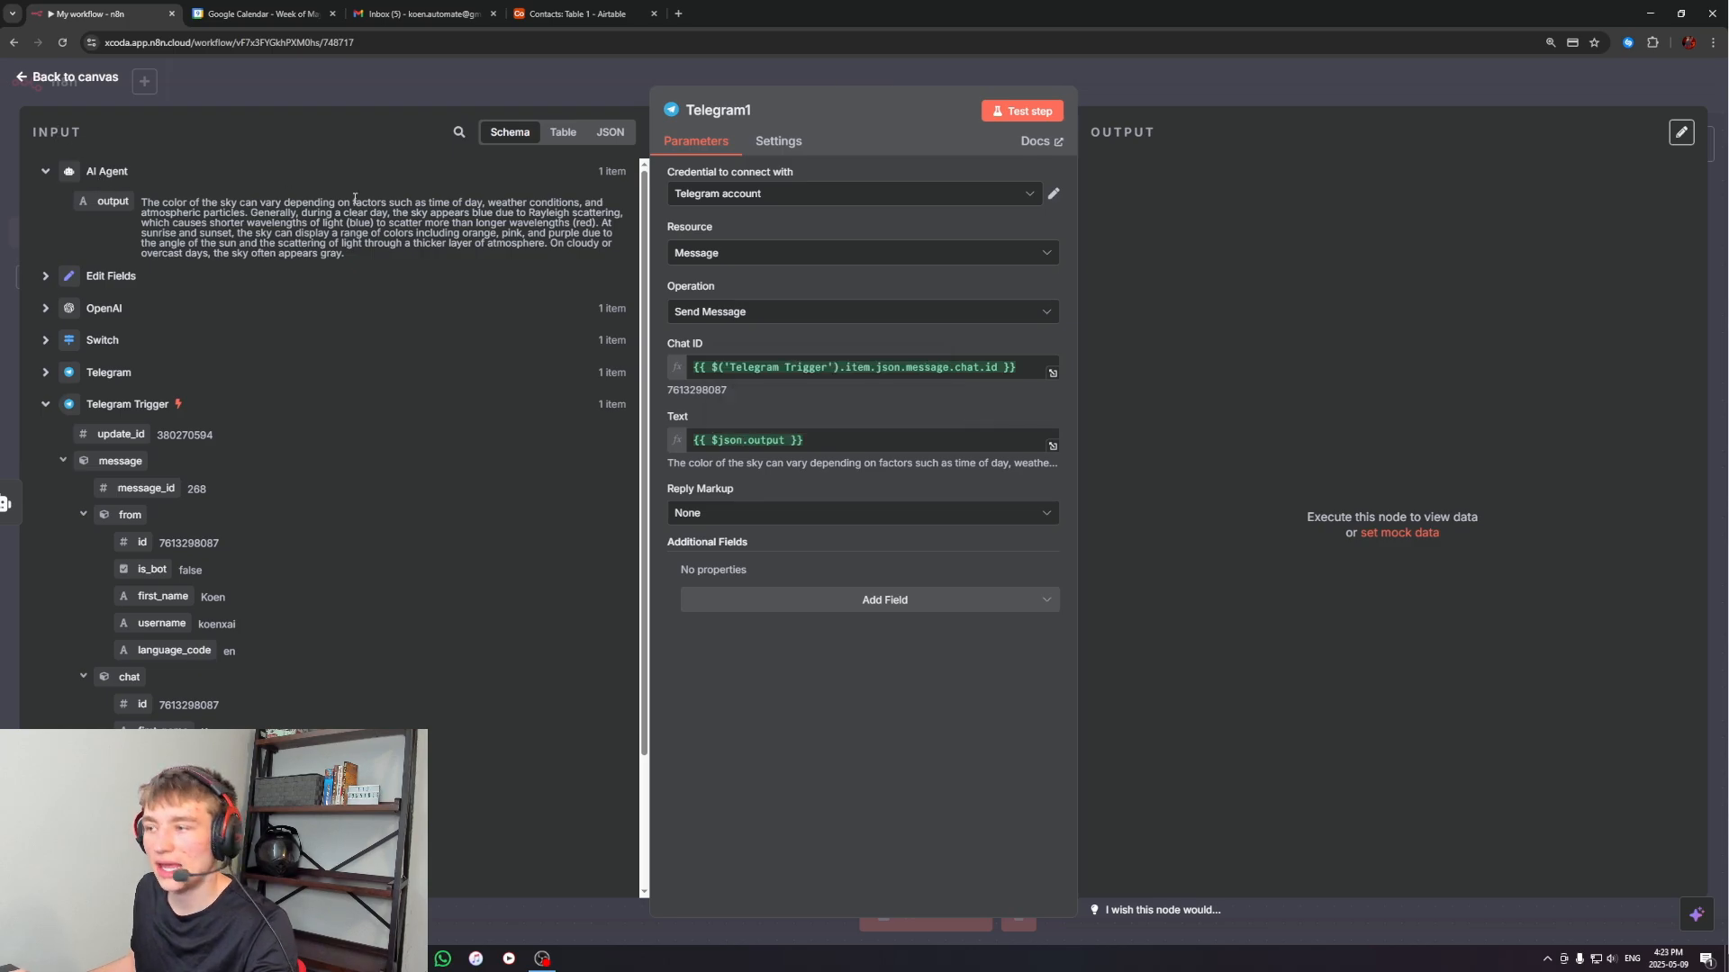
left_click(1179, 96)
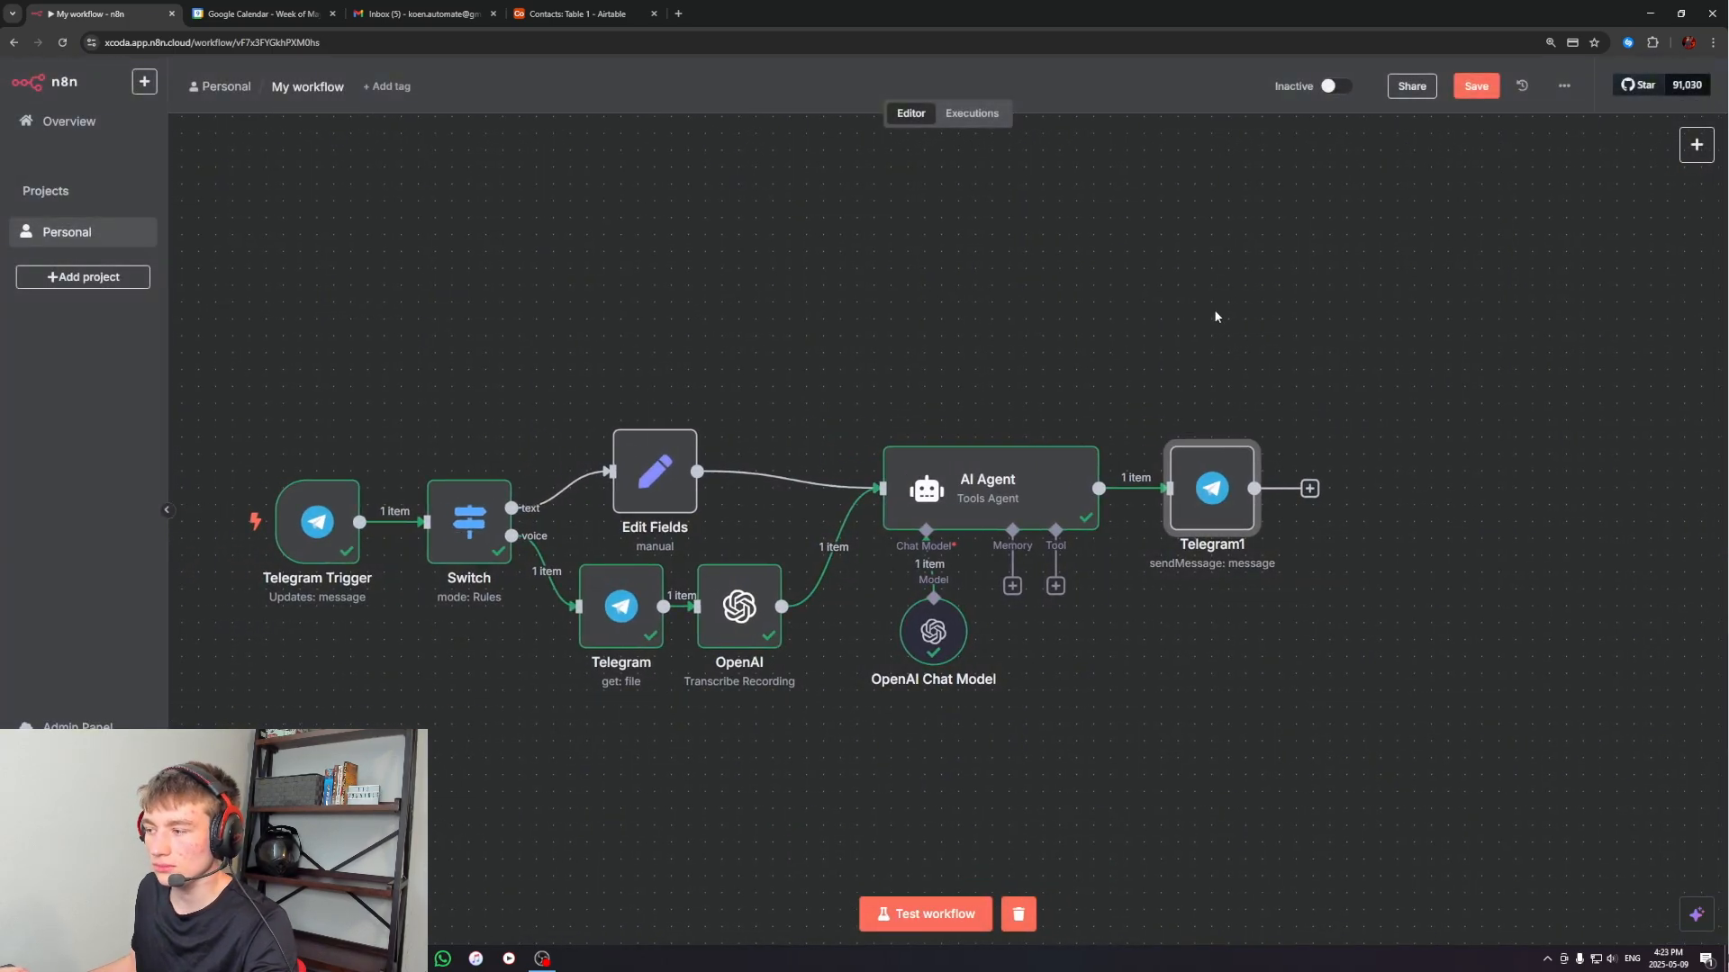
left_click(925, 914)
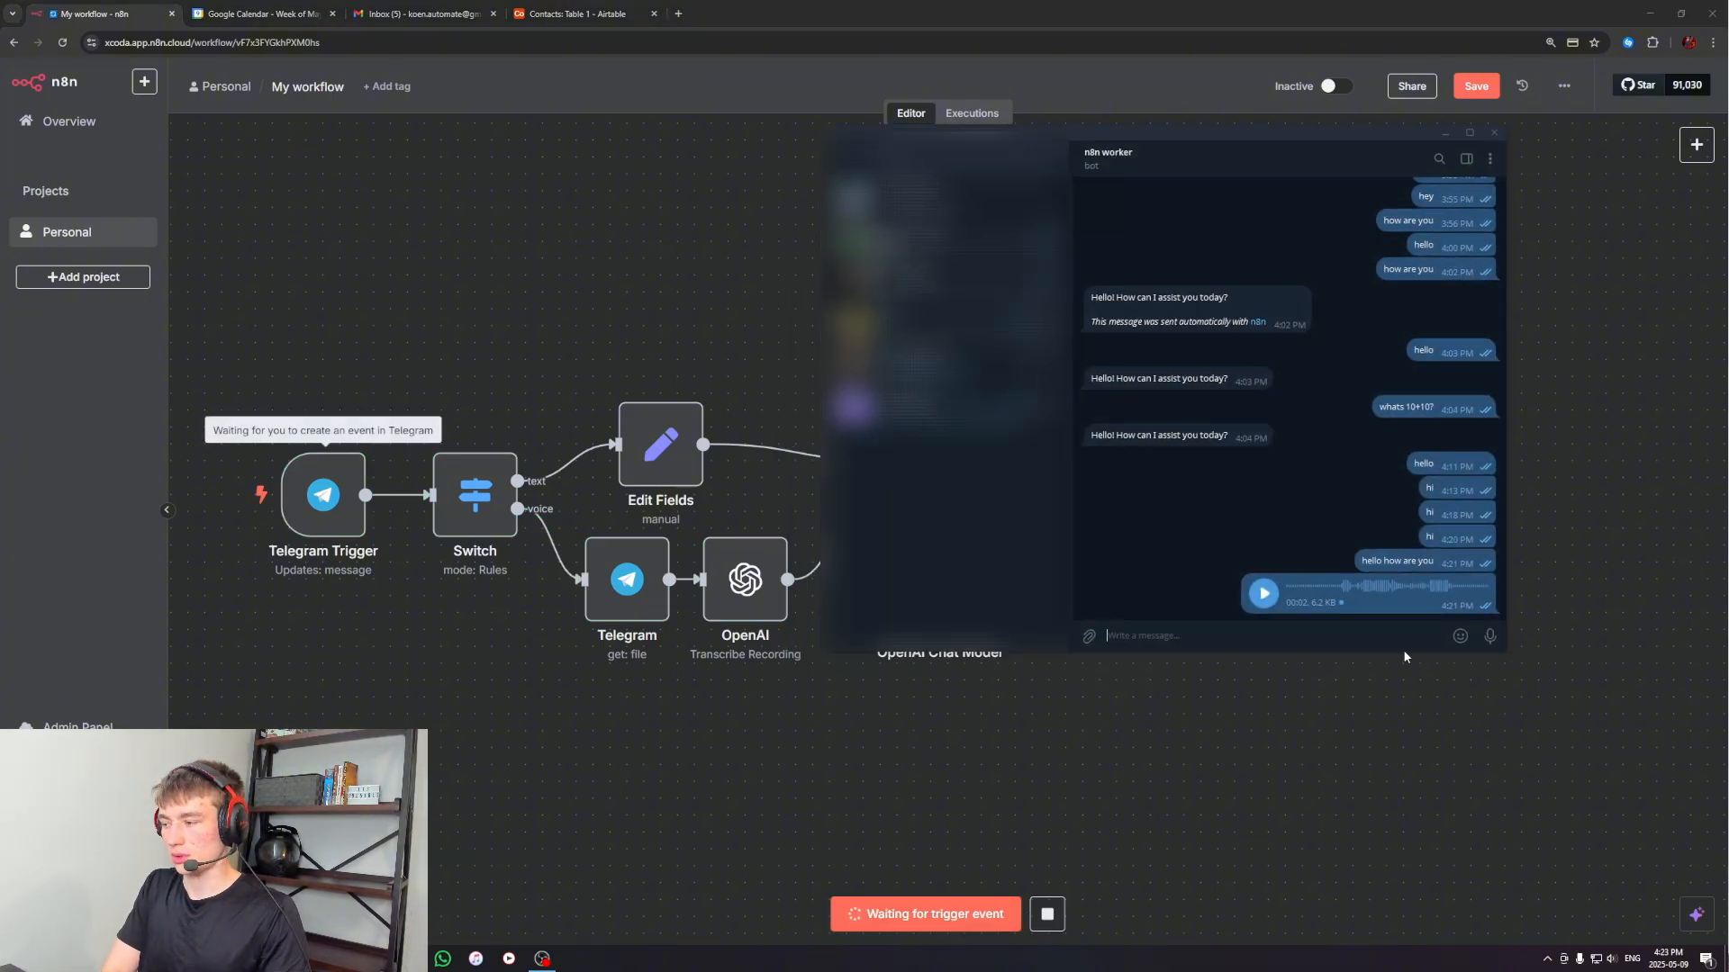
type("hey")
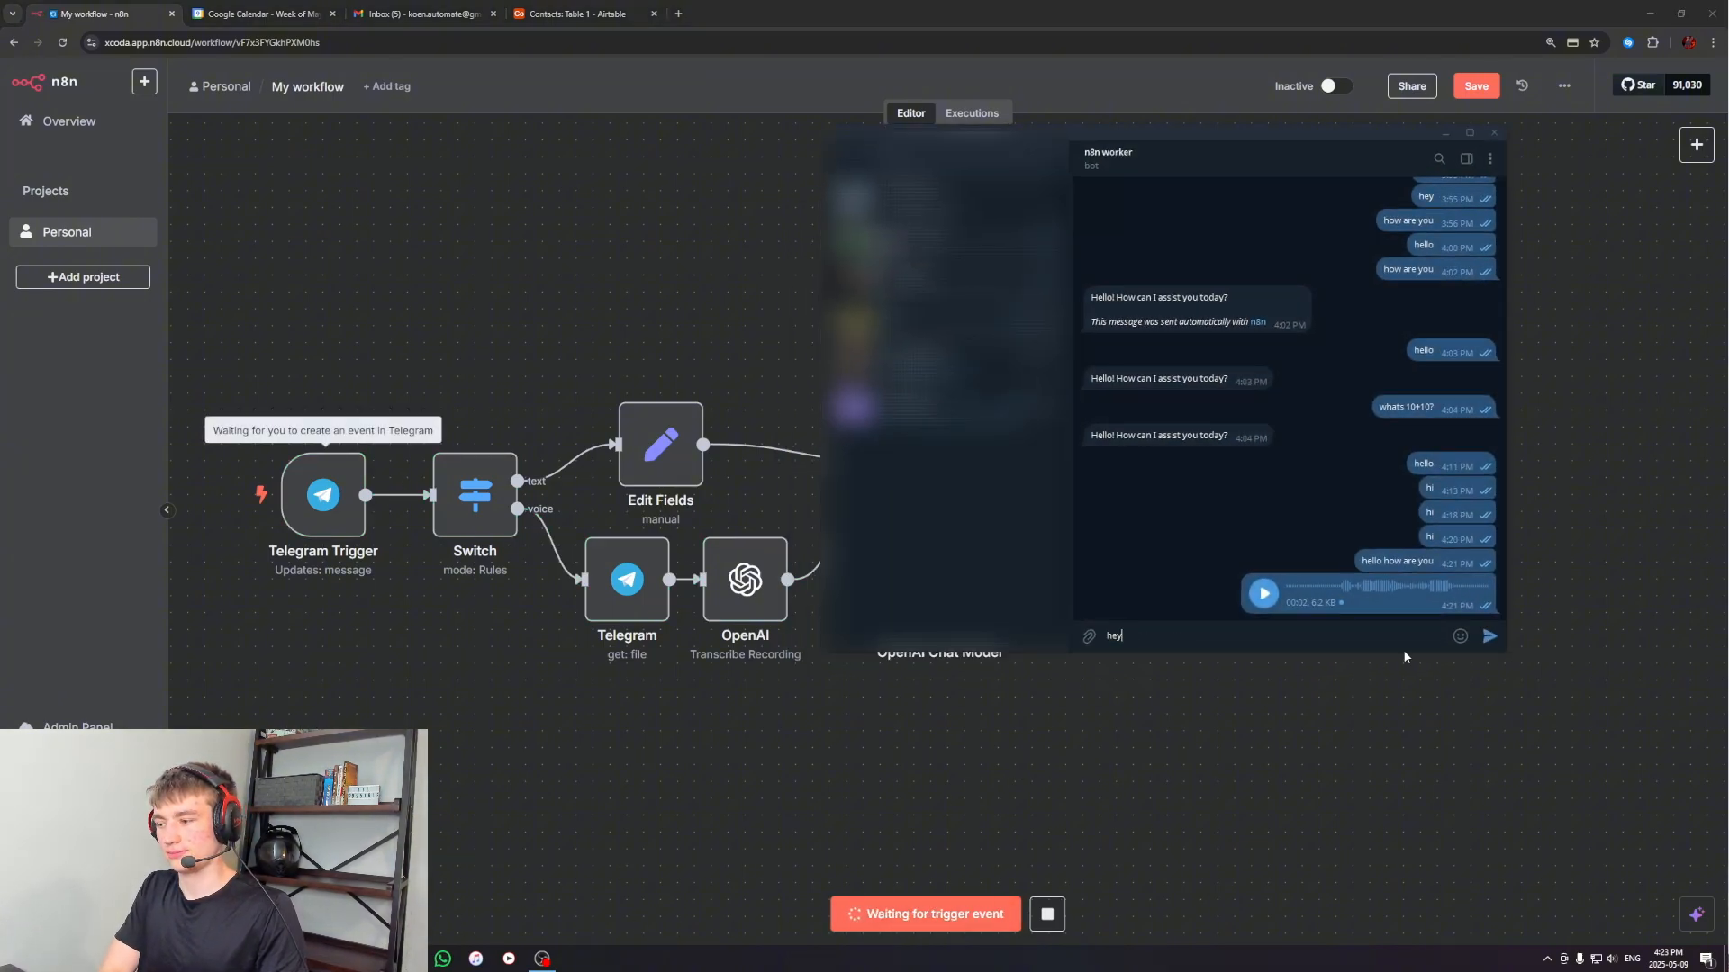
type(" there")
key("Return")
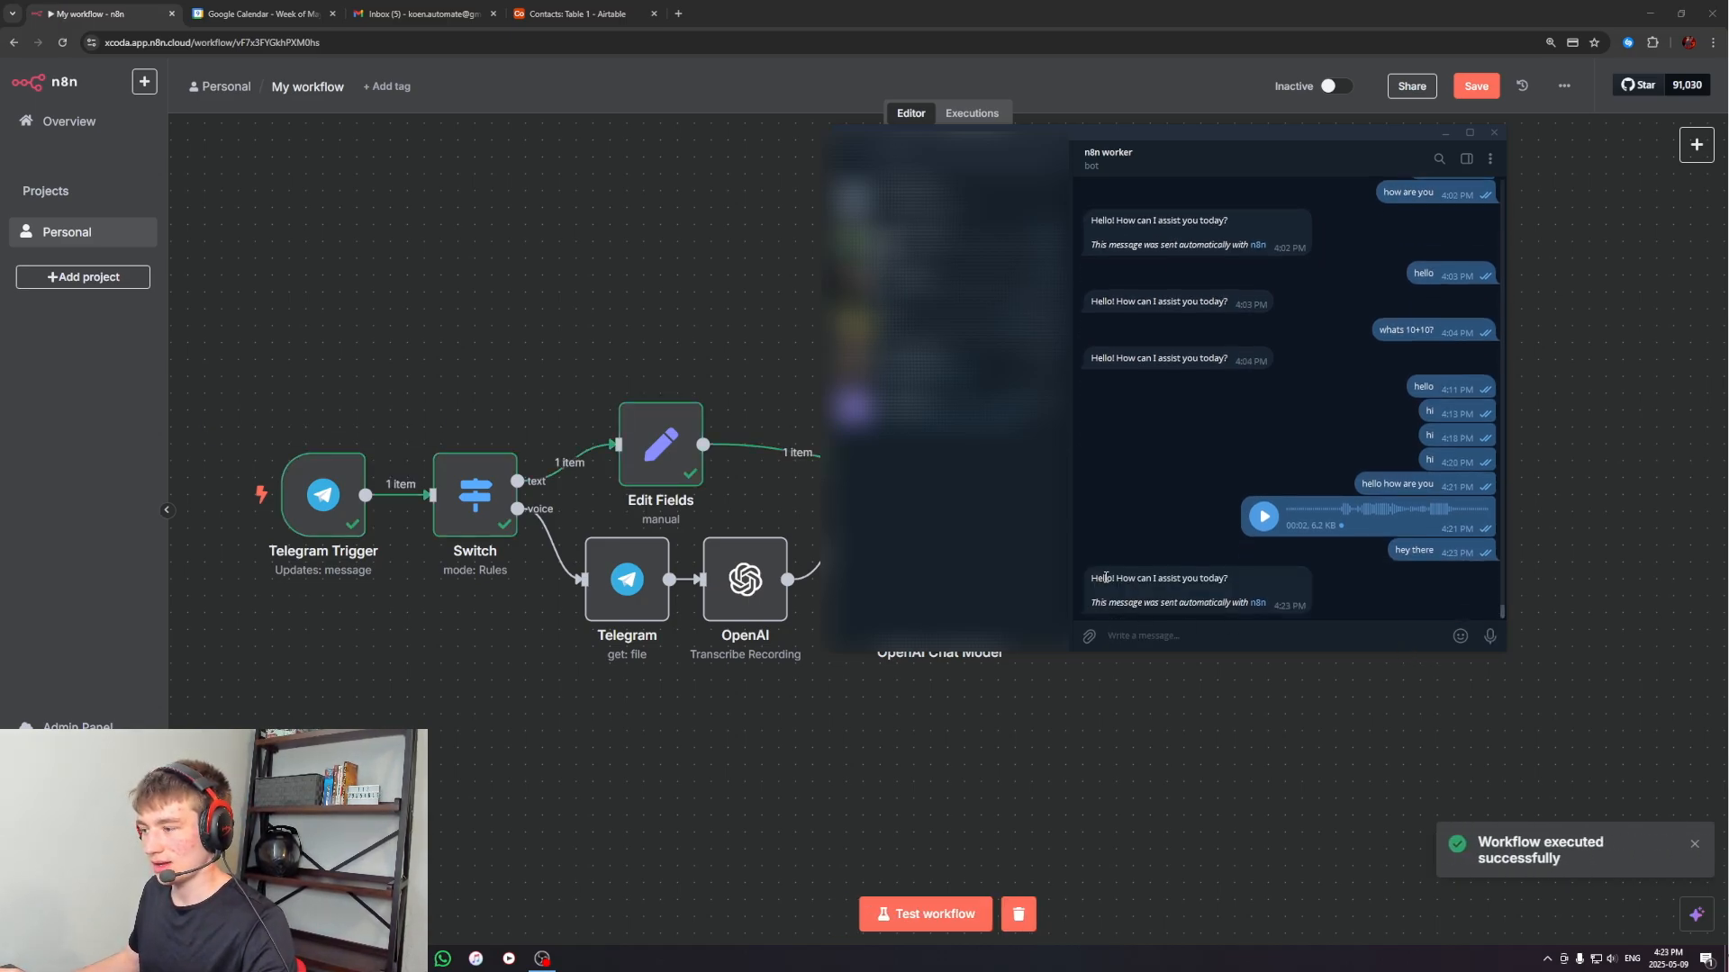
left_click_drag(1105, 606, 1239, 615)
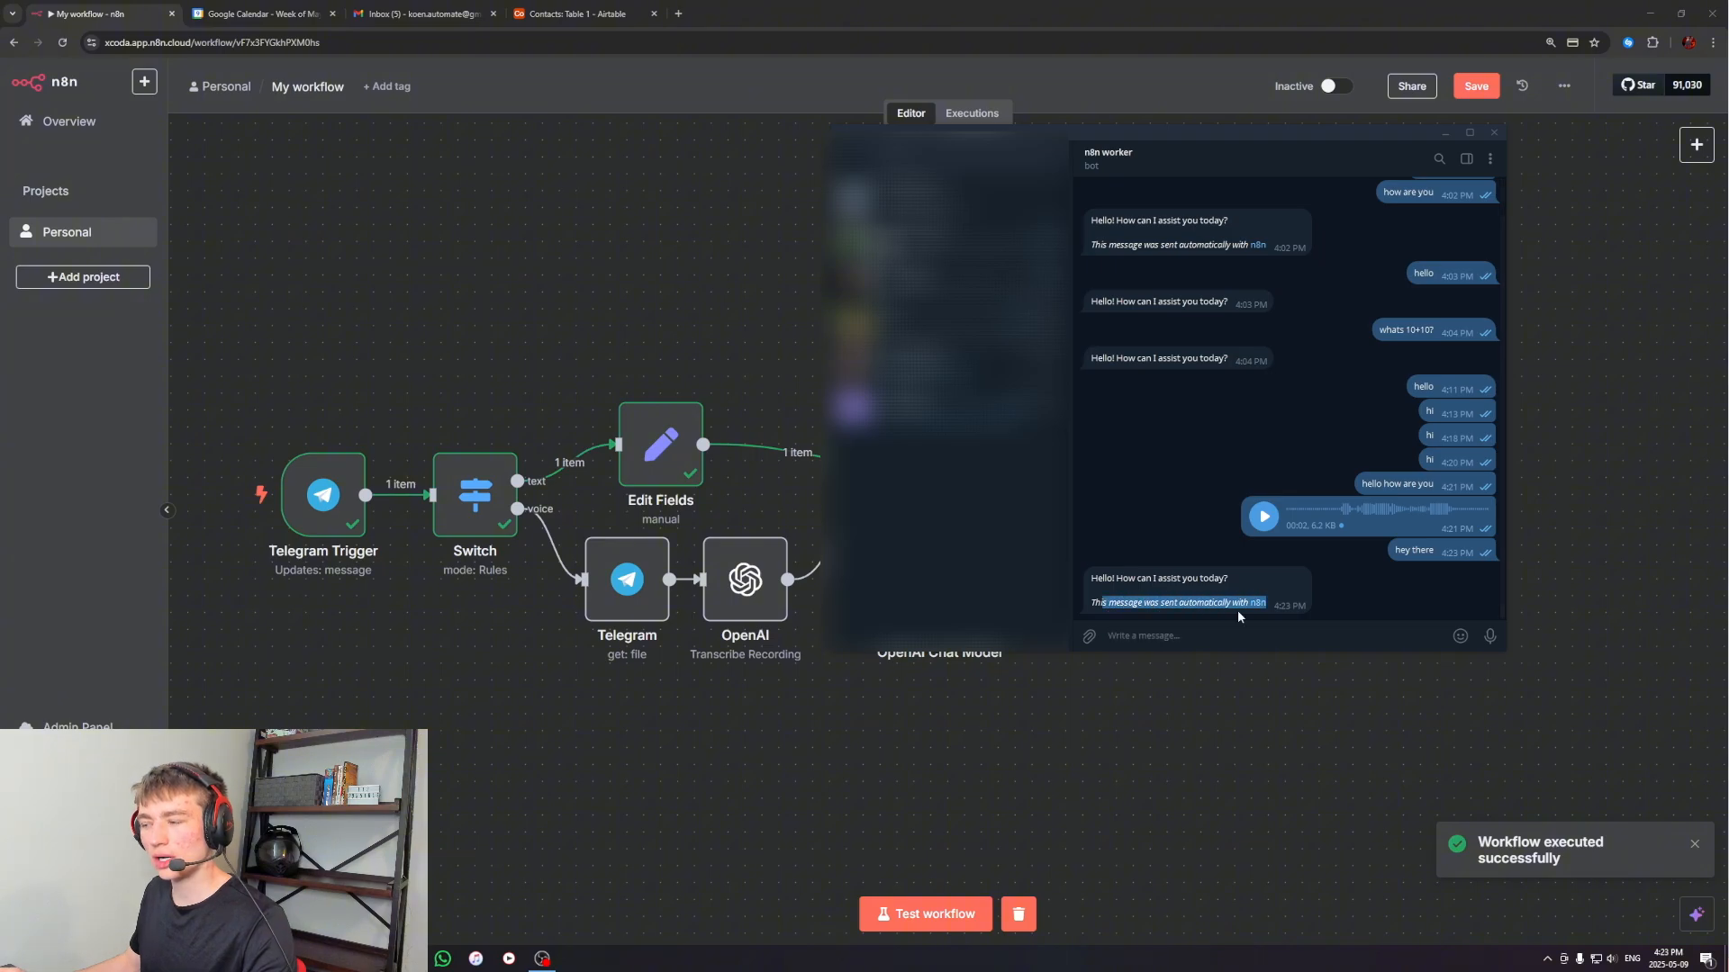
left_click(1241, 615)
left_click(1633, 415)
Add the Append n8n Attribution field to the Telegram1 node and turn it off
left_click_drag(1495, 495, 1365, 523)
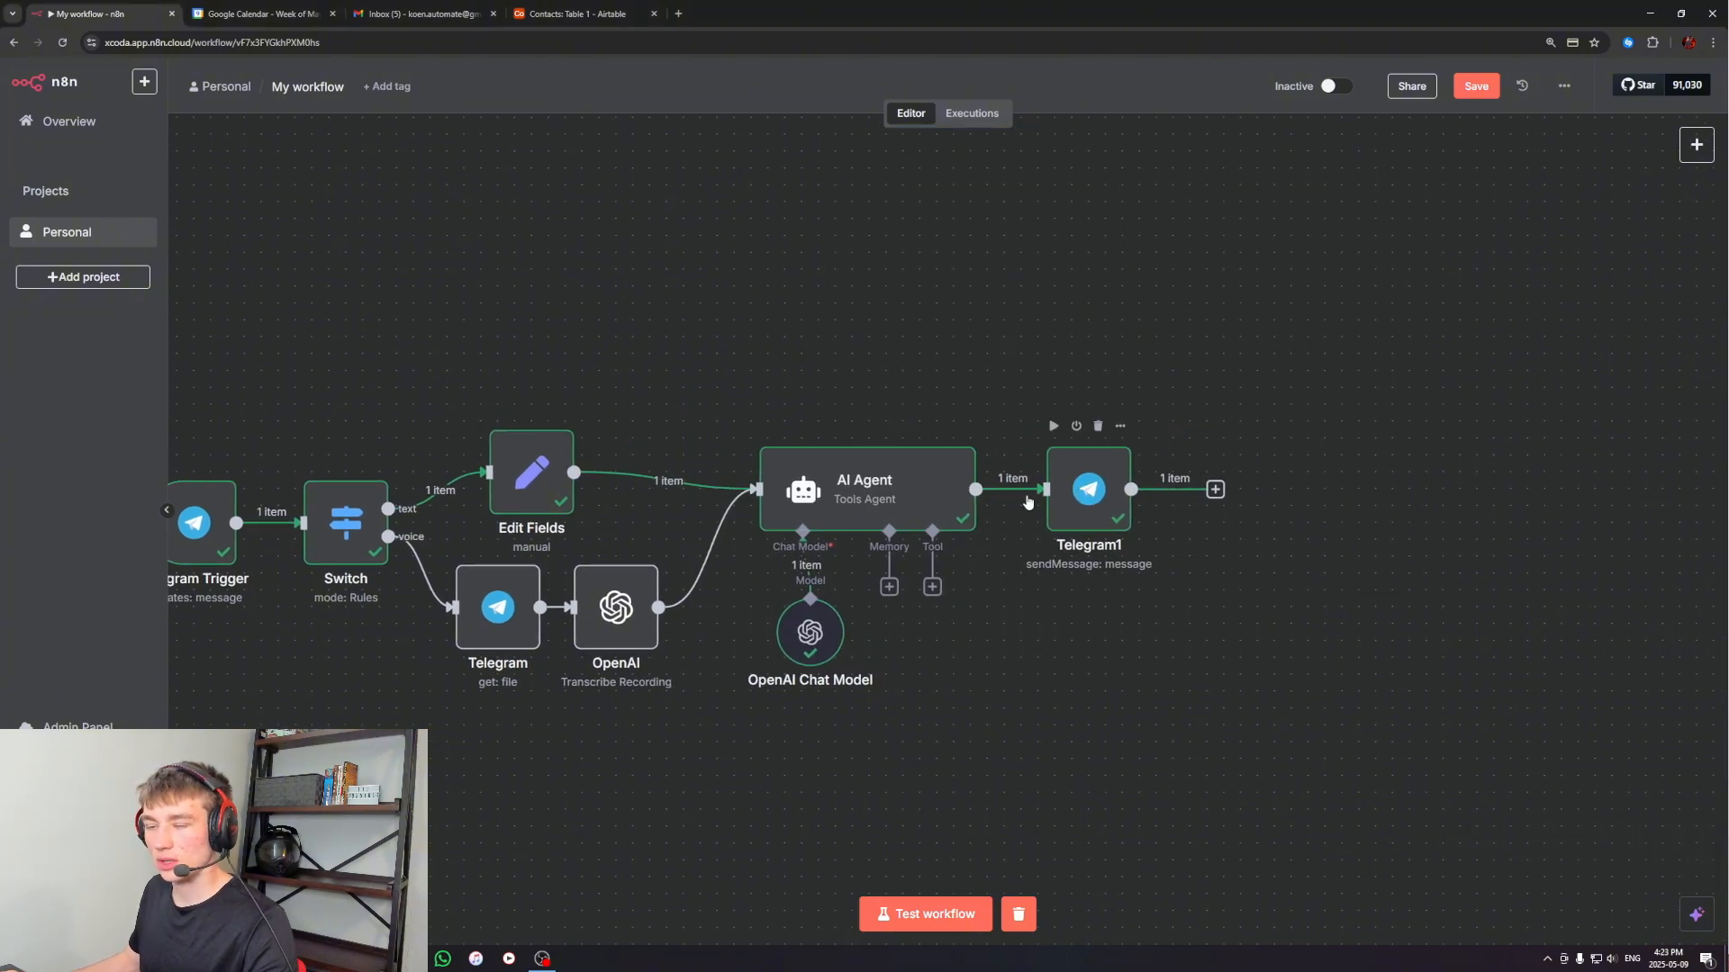
double_click(1083, 493)
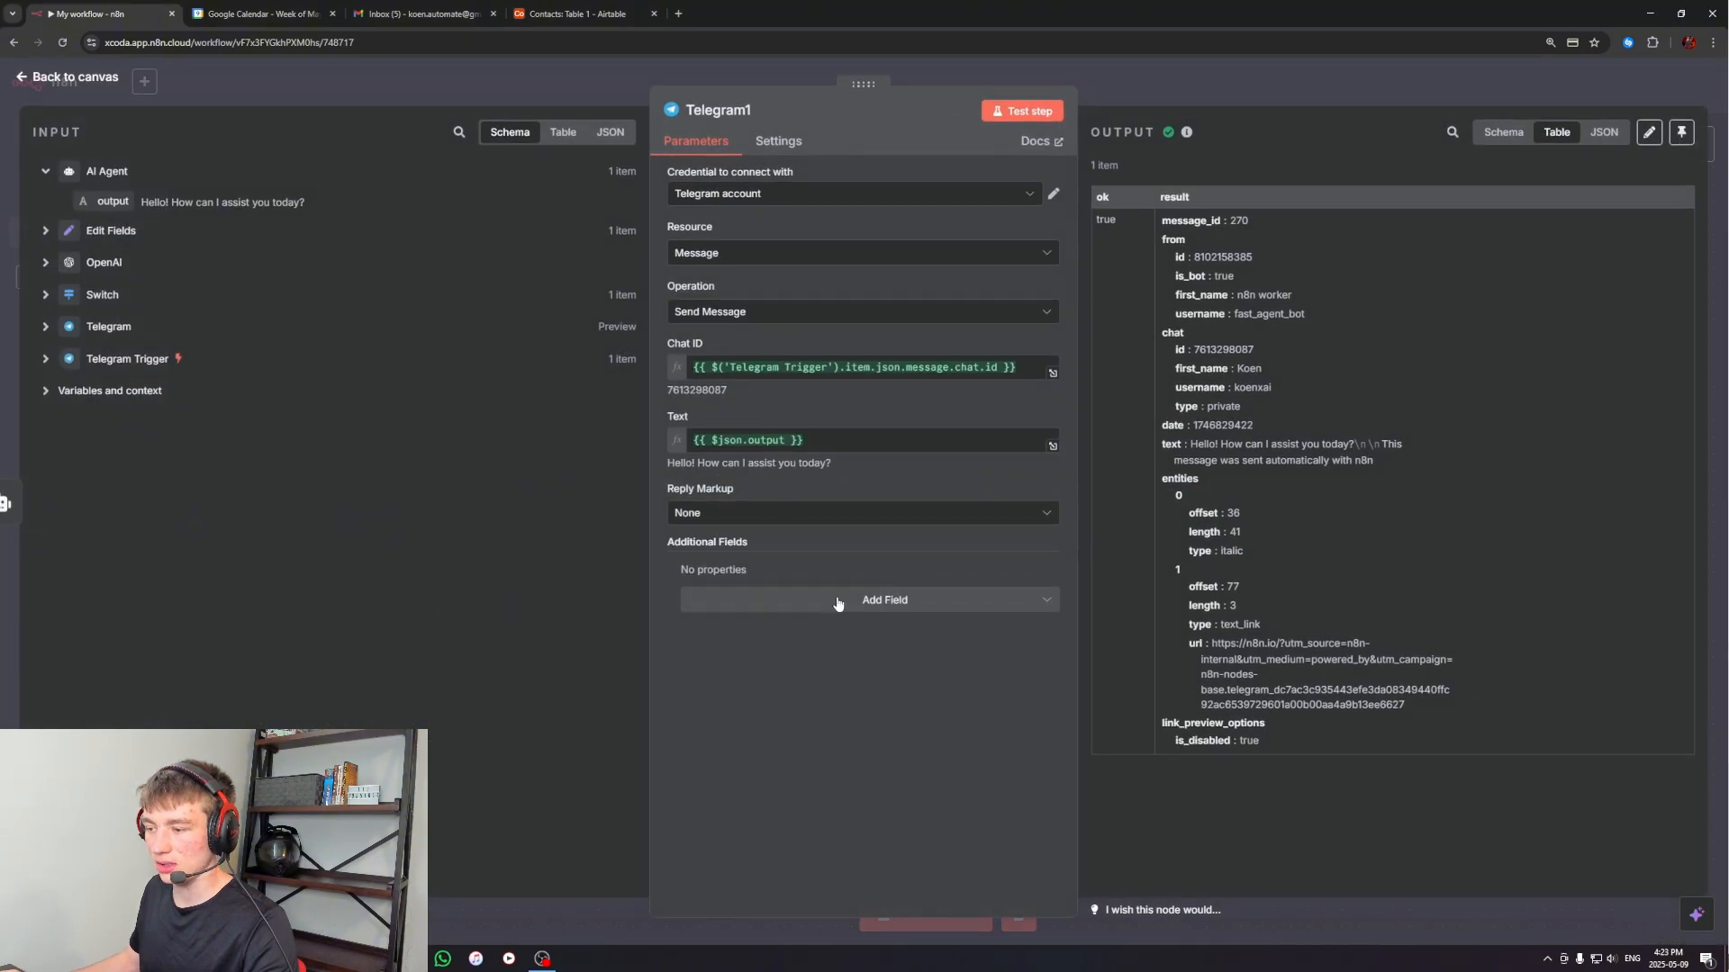
left_click(830, 601)
left_click(774, 645)
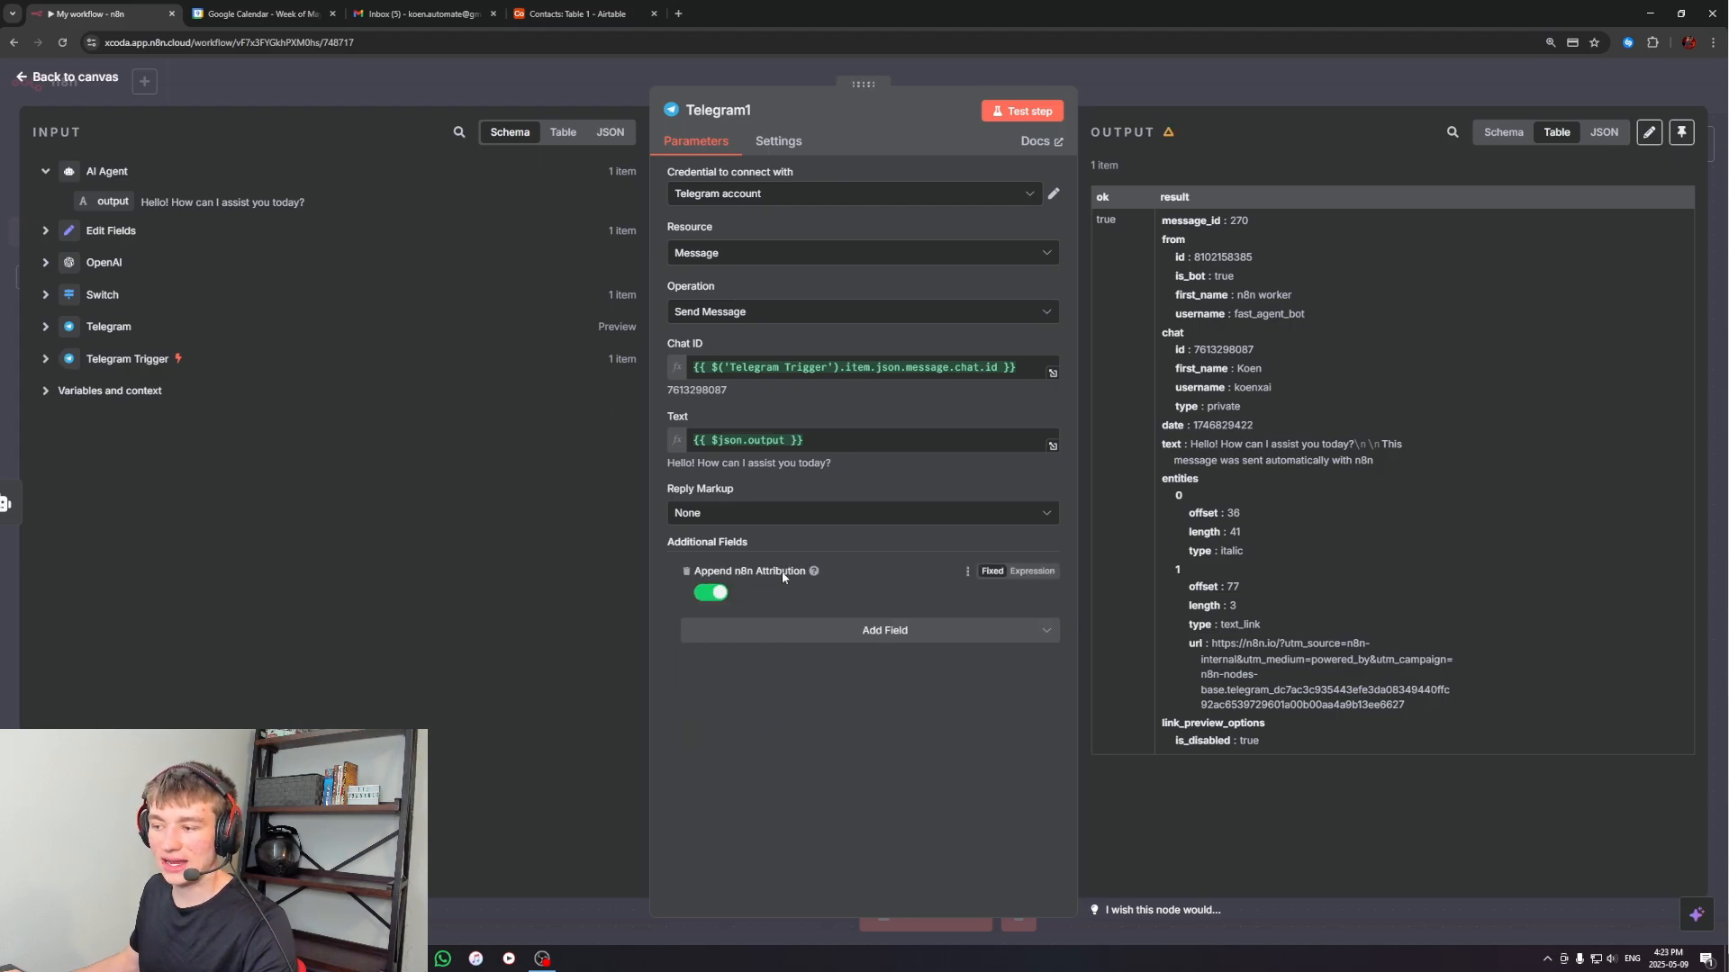
left_click(719, 597)
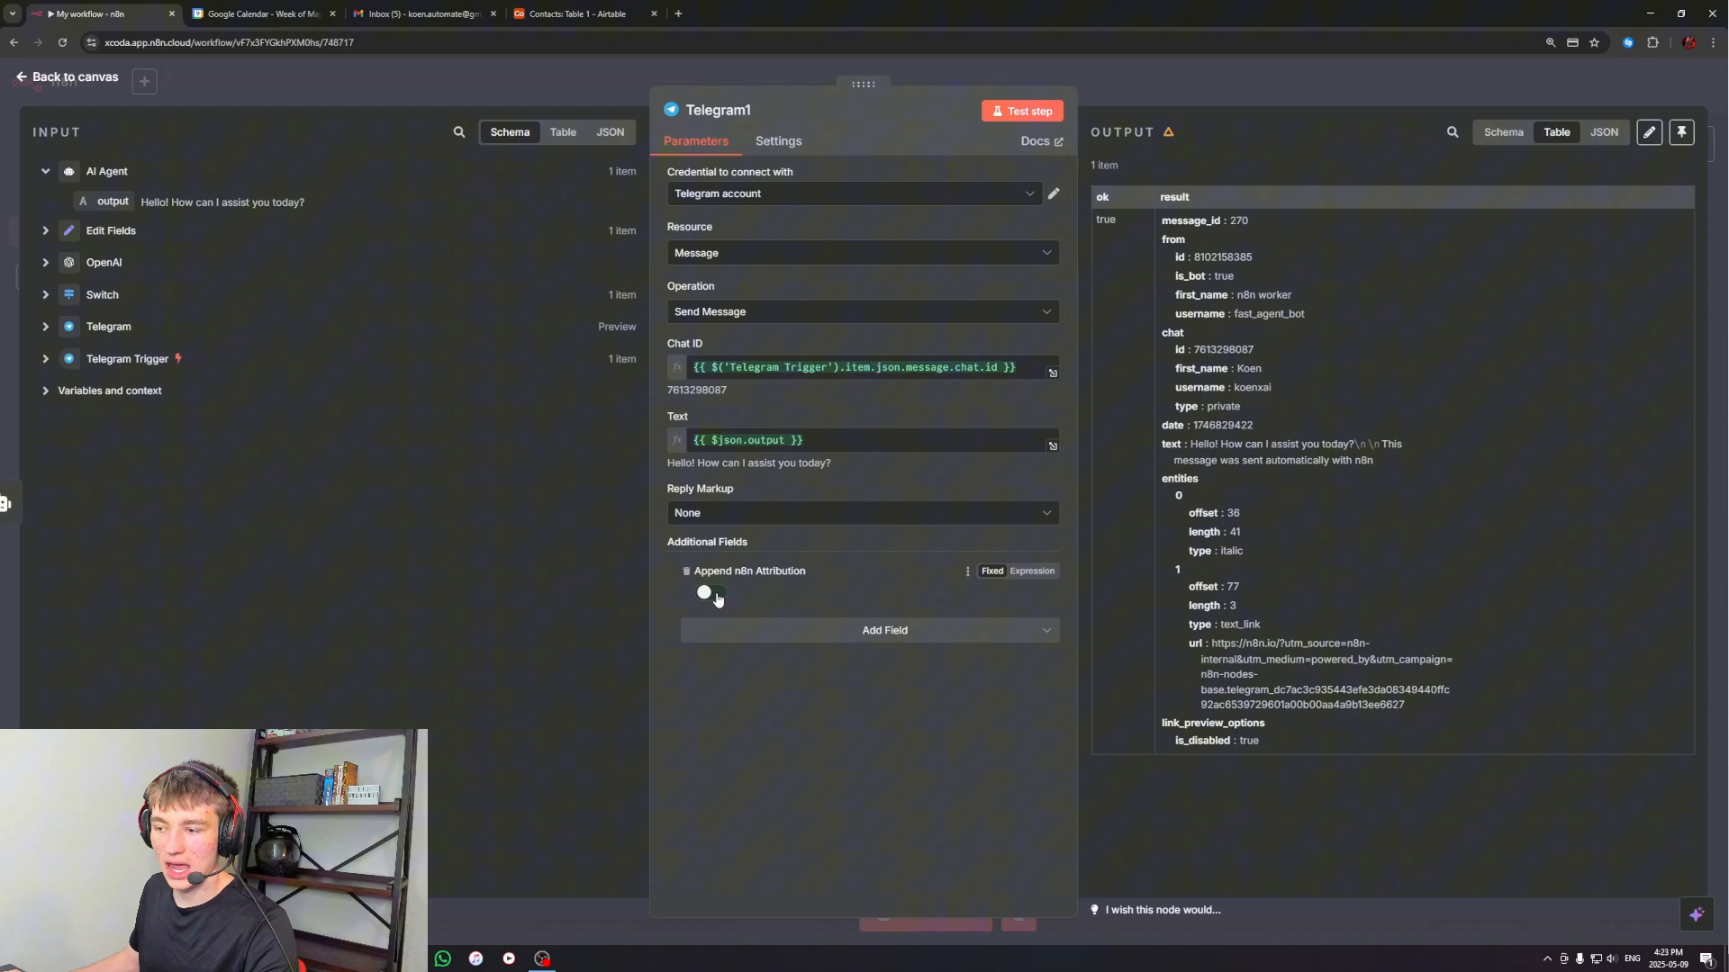
left_click(1213, 107)
Test the workflow by sending "hey bro how are you" to the n8n worker bot in Telegram, and check the reply for the n8n attribution
left_click(917, 914)
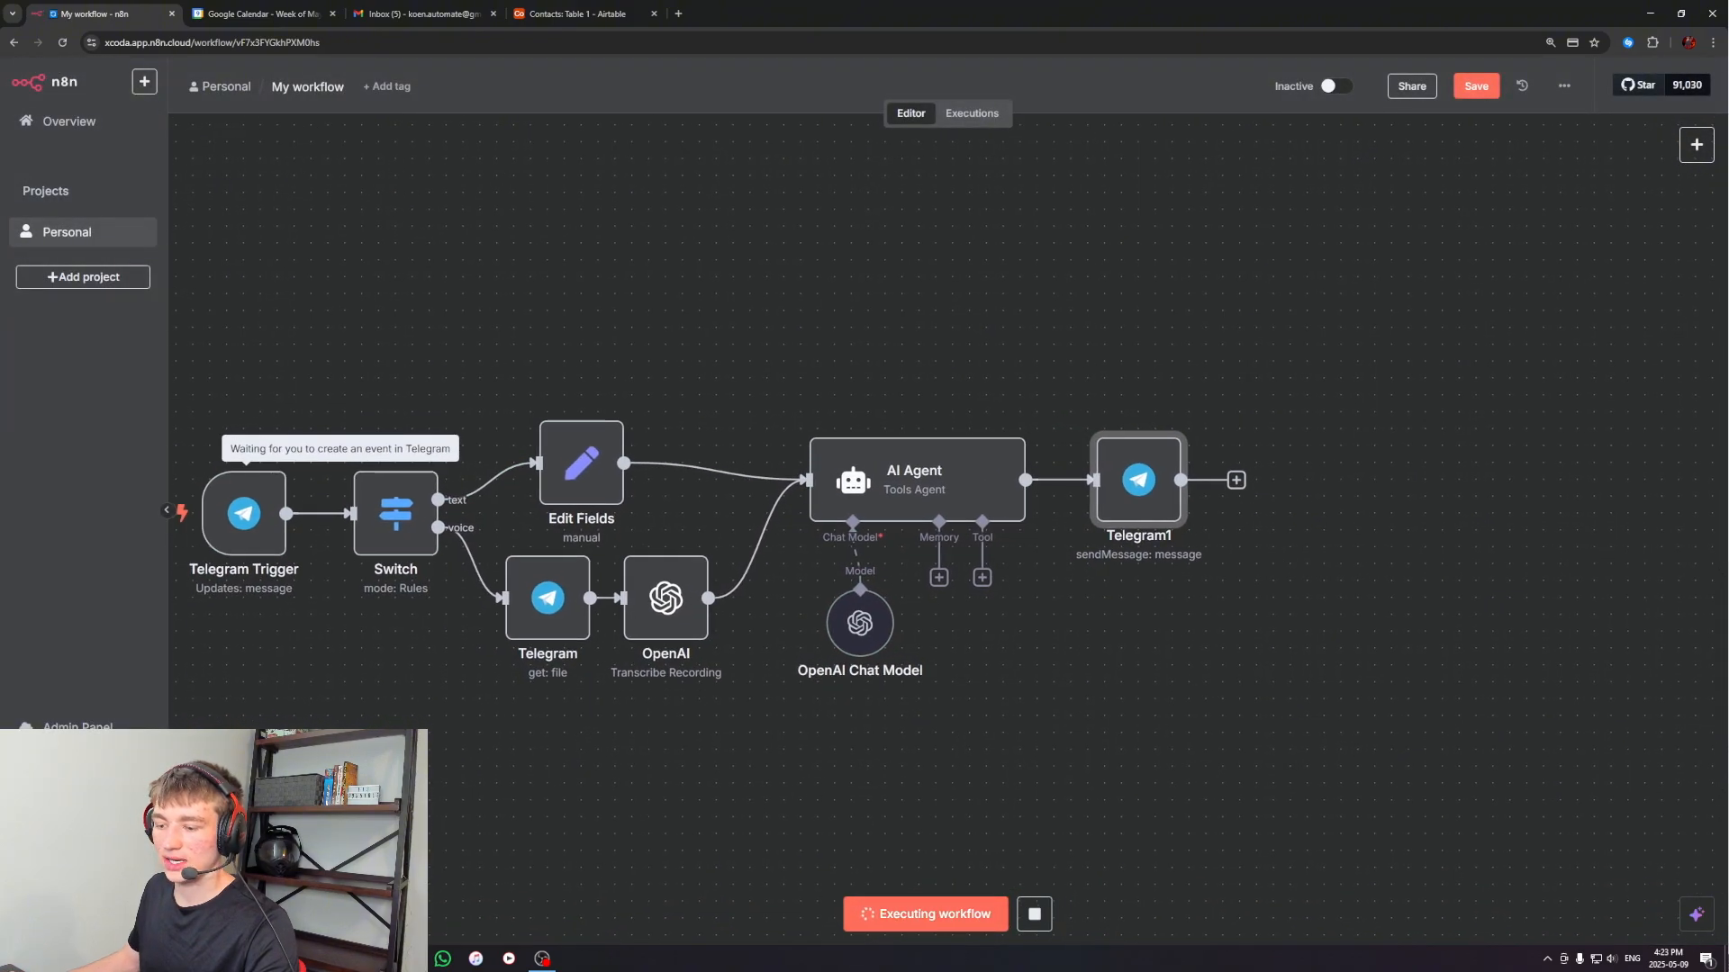
key("alt+Tab")
type("he")
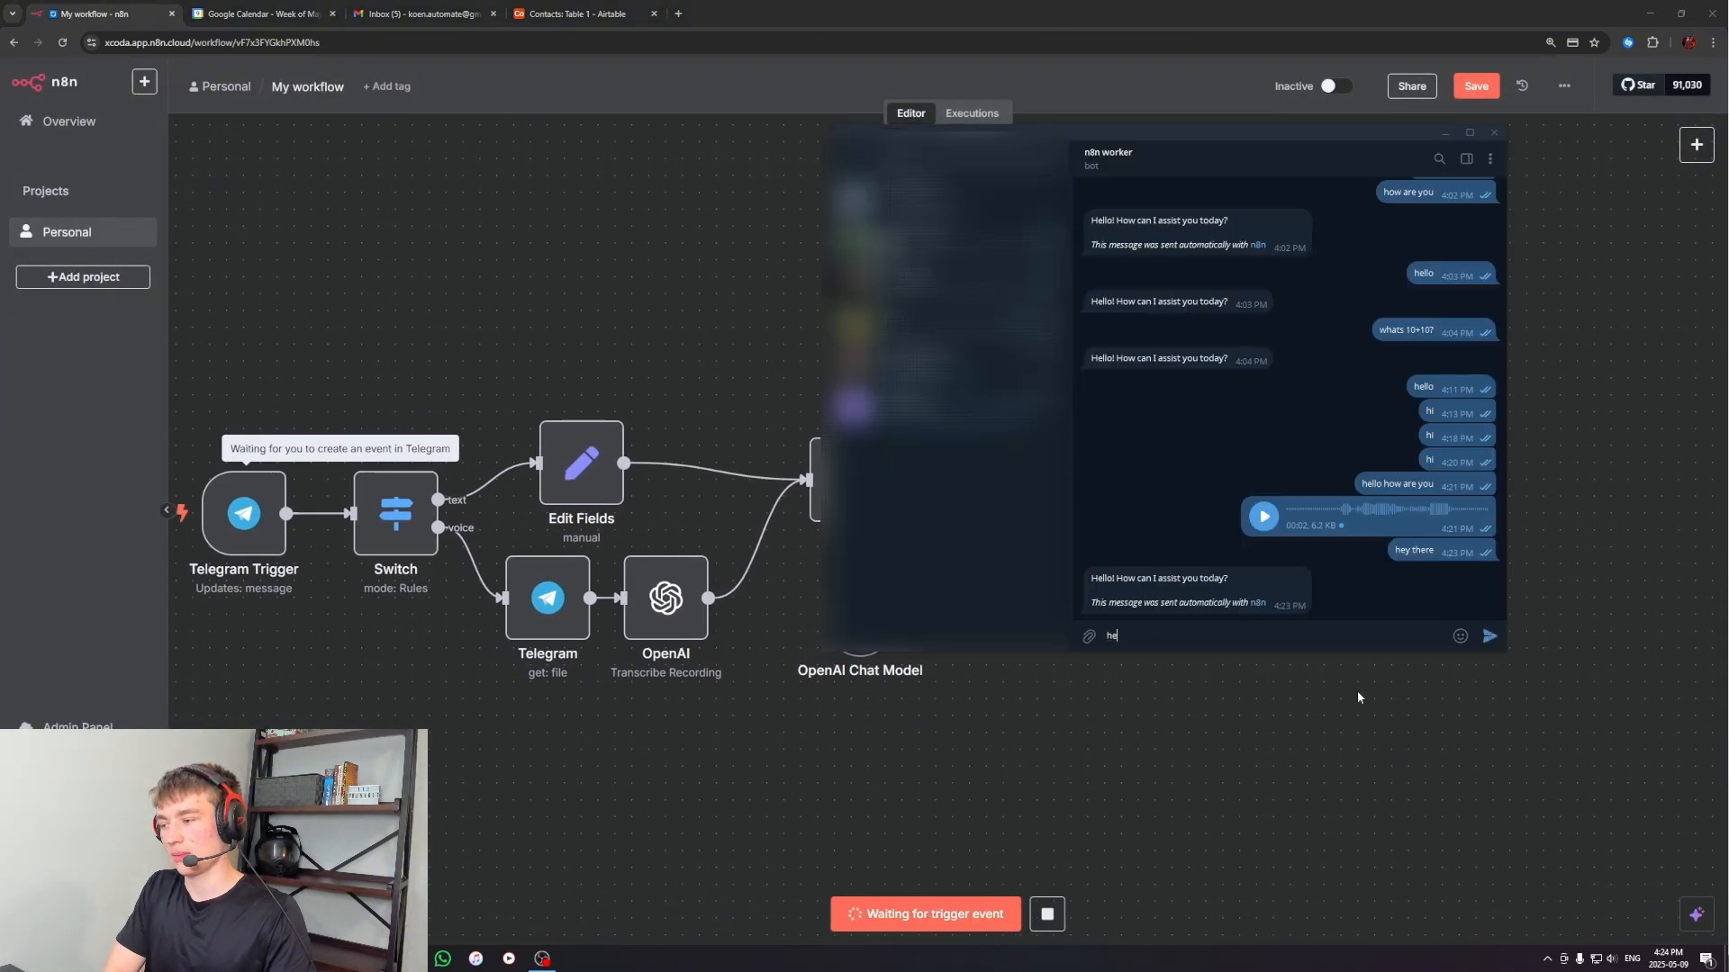
type("y bro how are you")
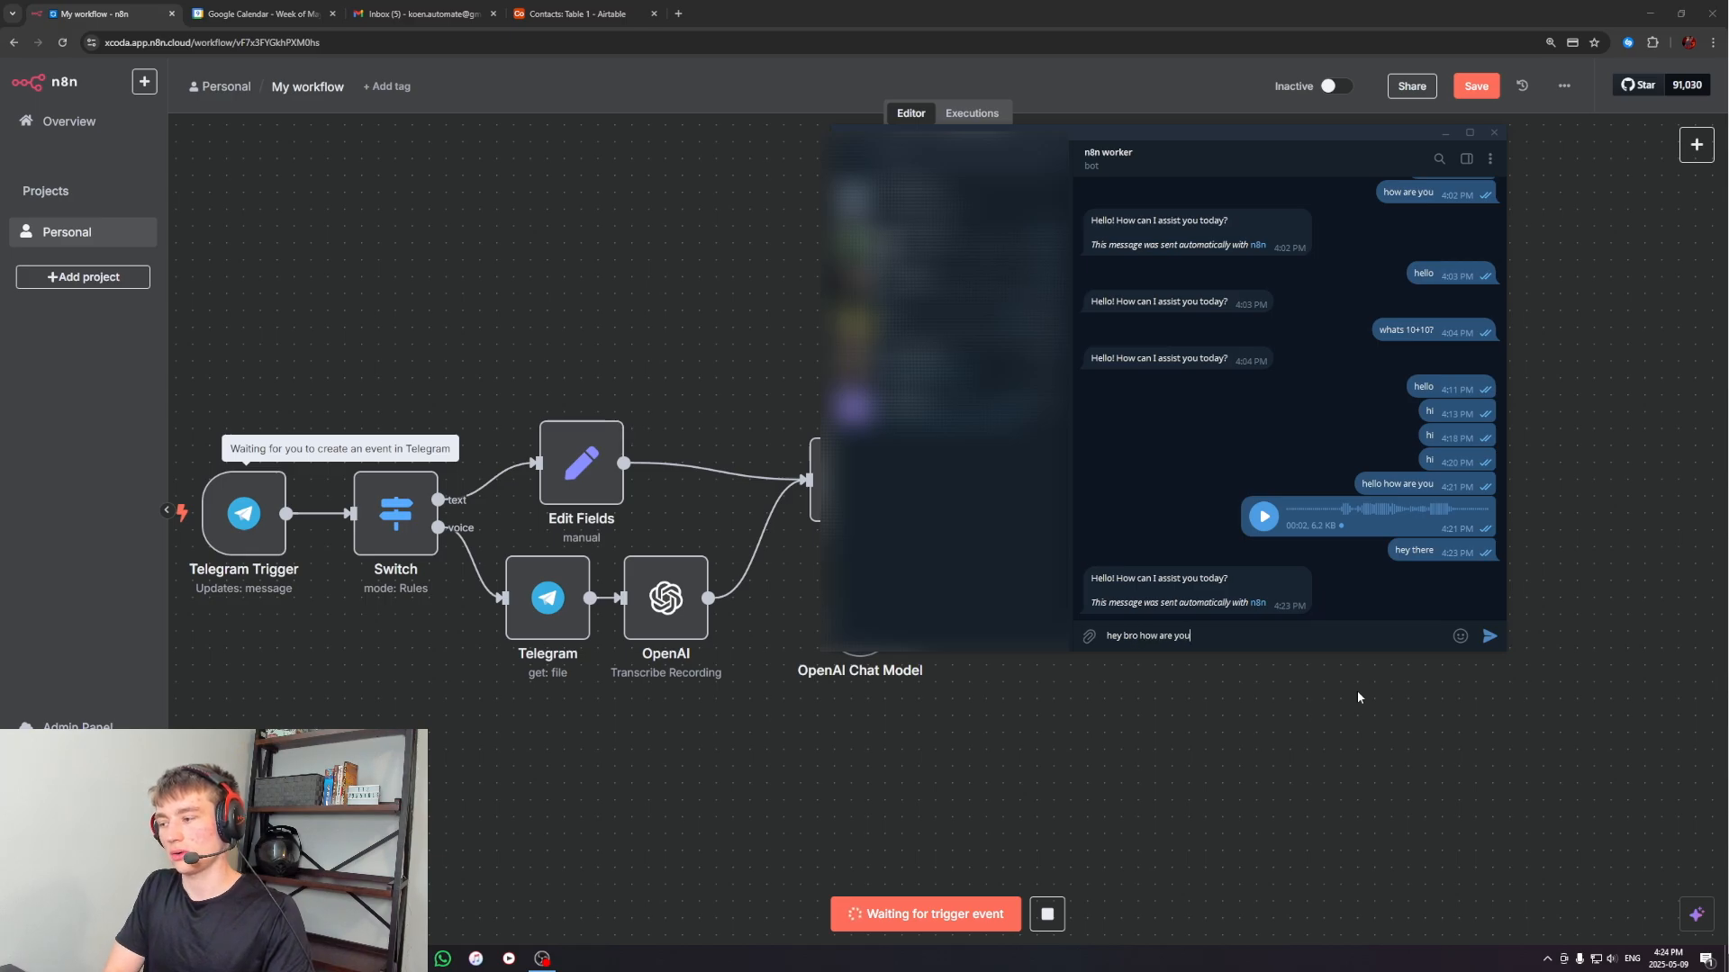
key("Return")
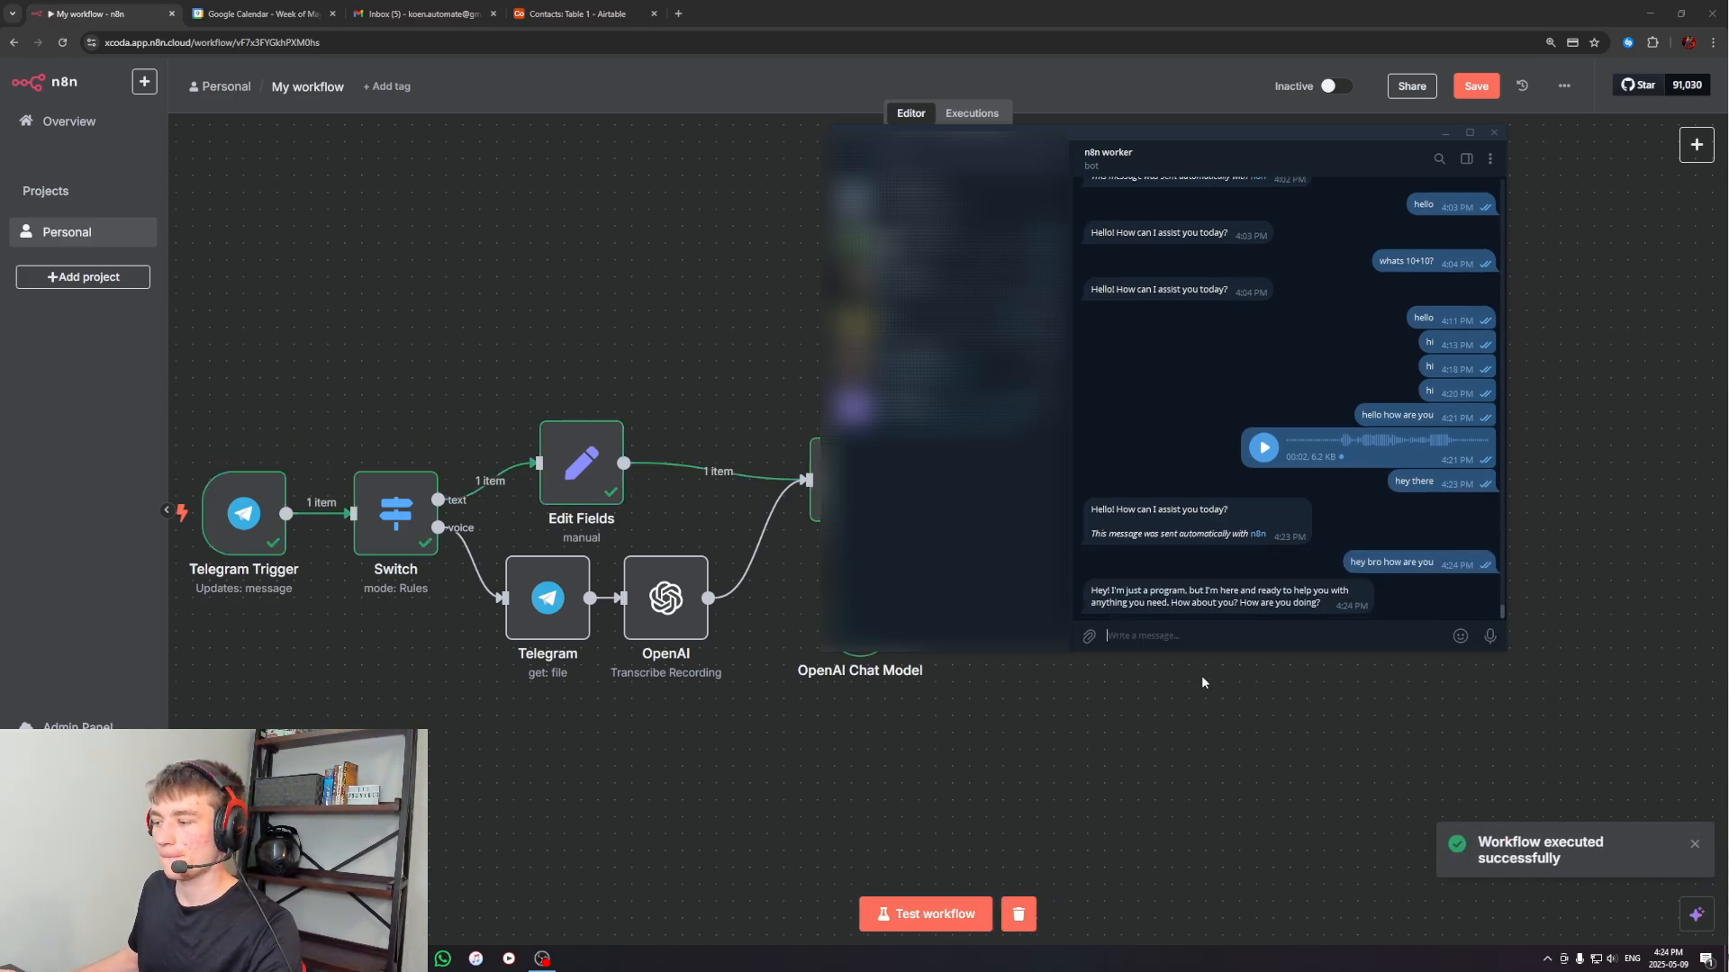
left_click_drag(1097, 591, 1359, 606)
left_click_drag(1109, 533, 1201, 536)
left_click(1411, 509)
left_click(1351, 675)
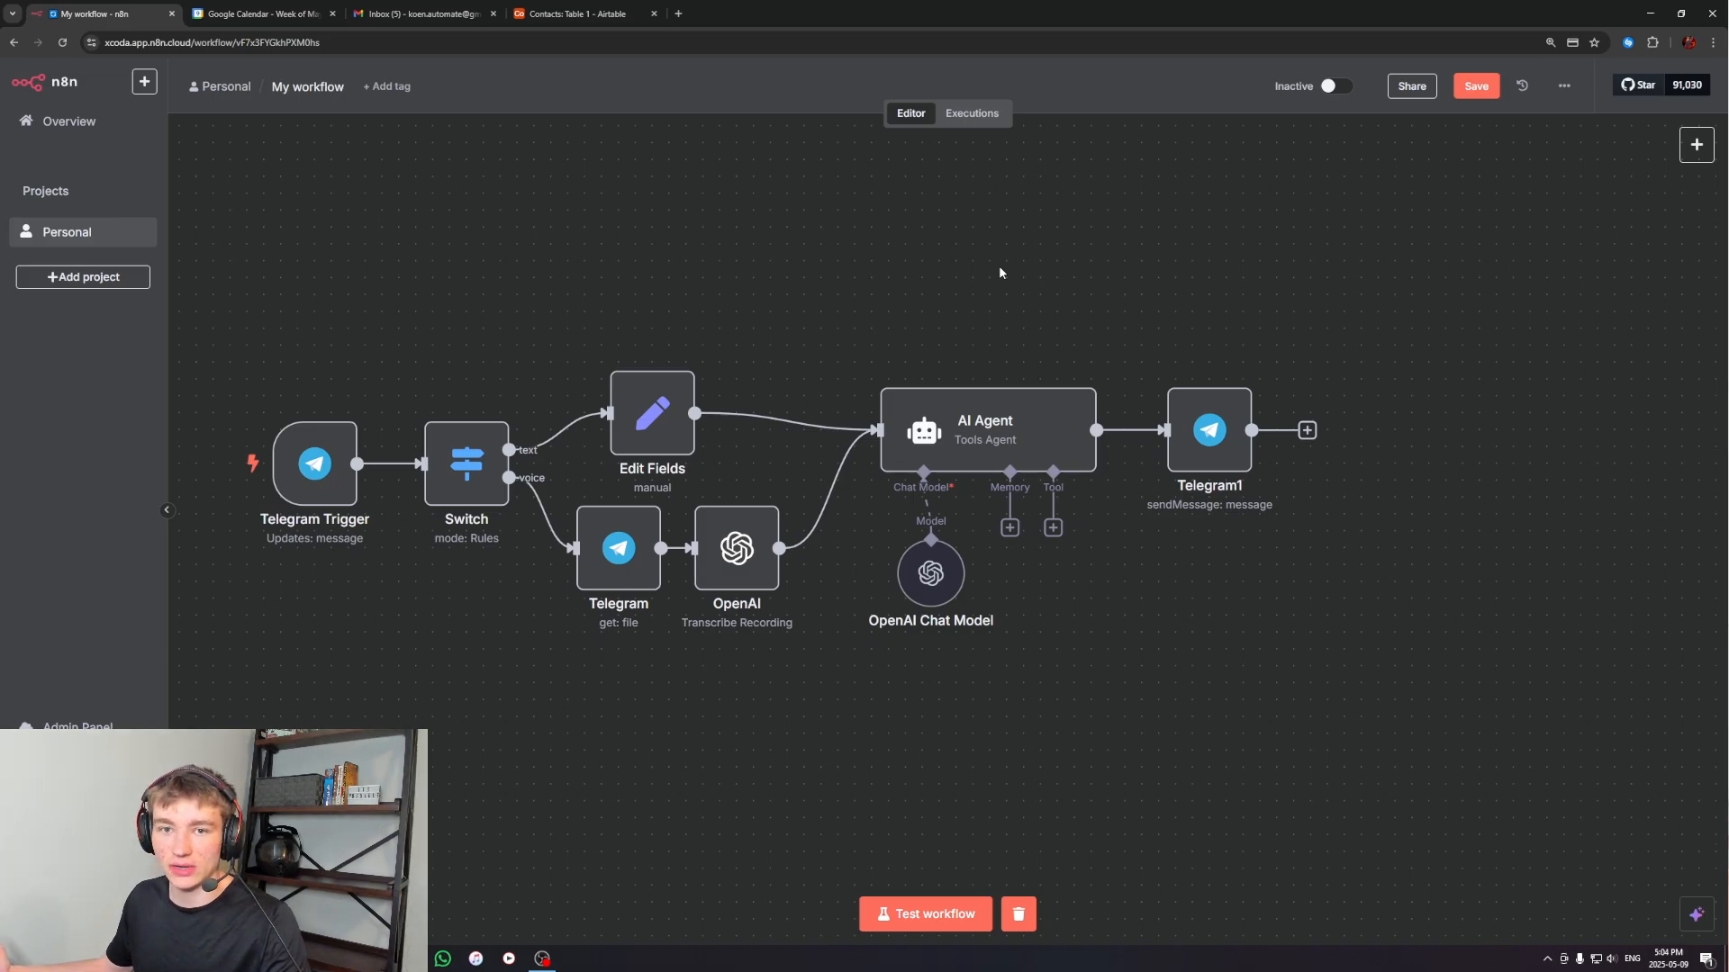
Shift the OpenAI Chat Model node slightly left, and test the workflow by sending "what is 10+10" to the n8n worker bot in Telegram
left_click_drag(936, 575, 902, 574)
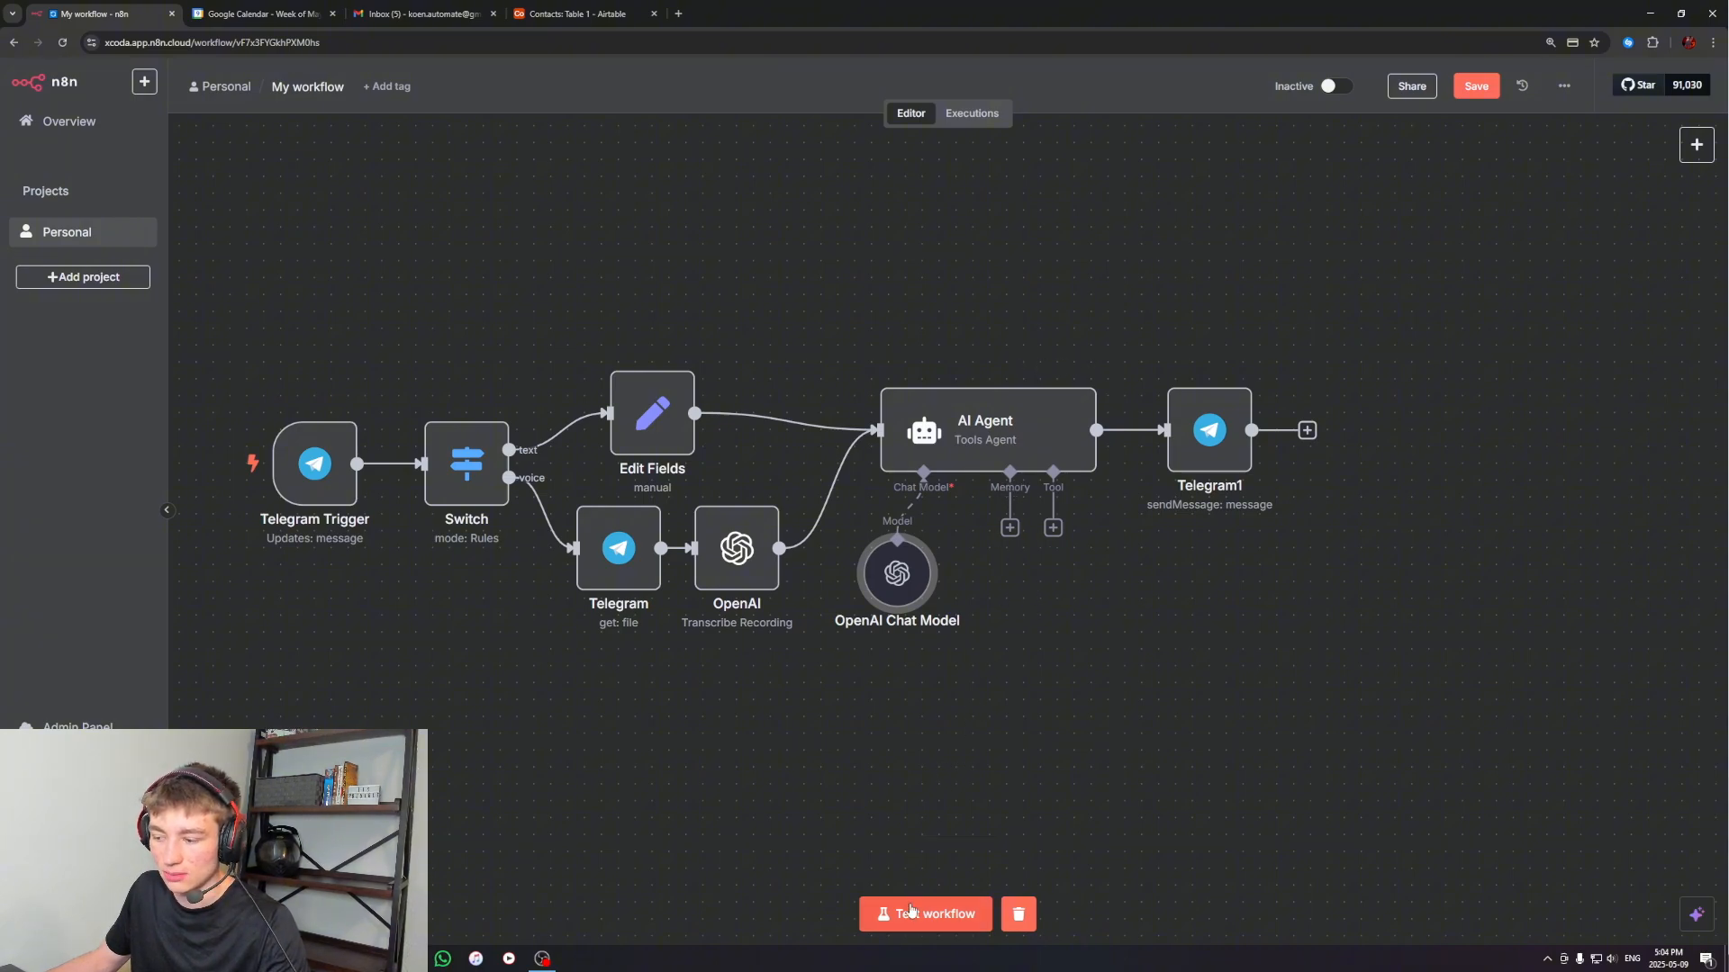
left_click(919, 920)
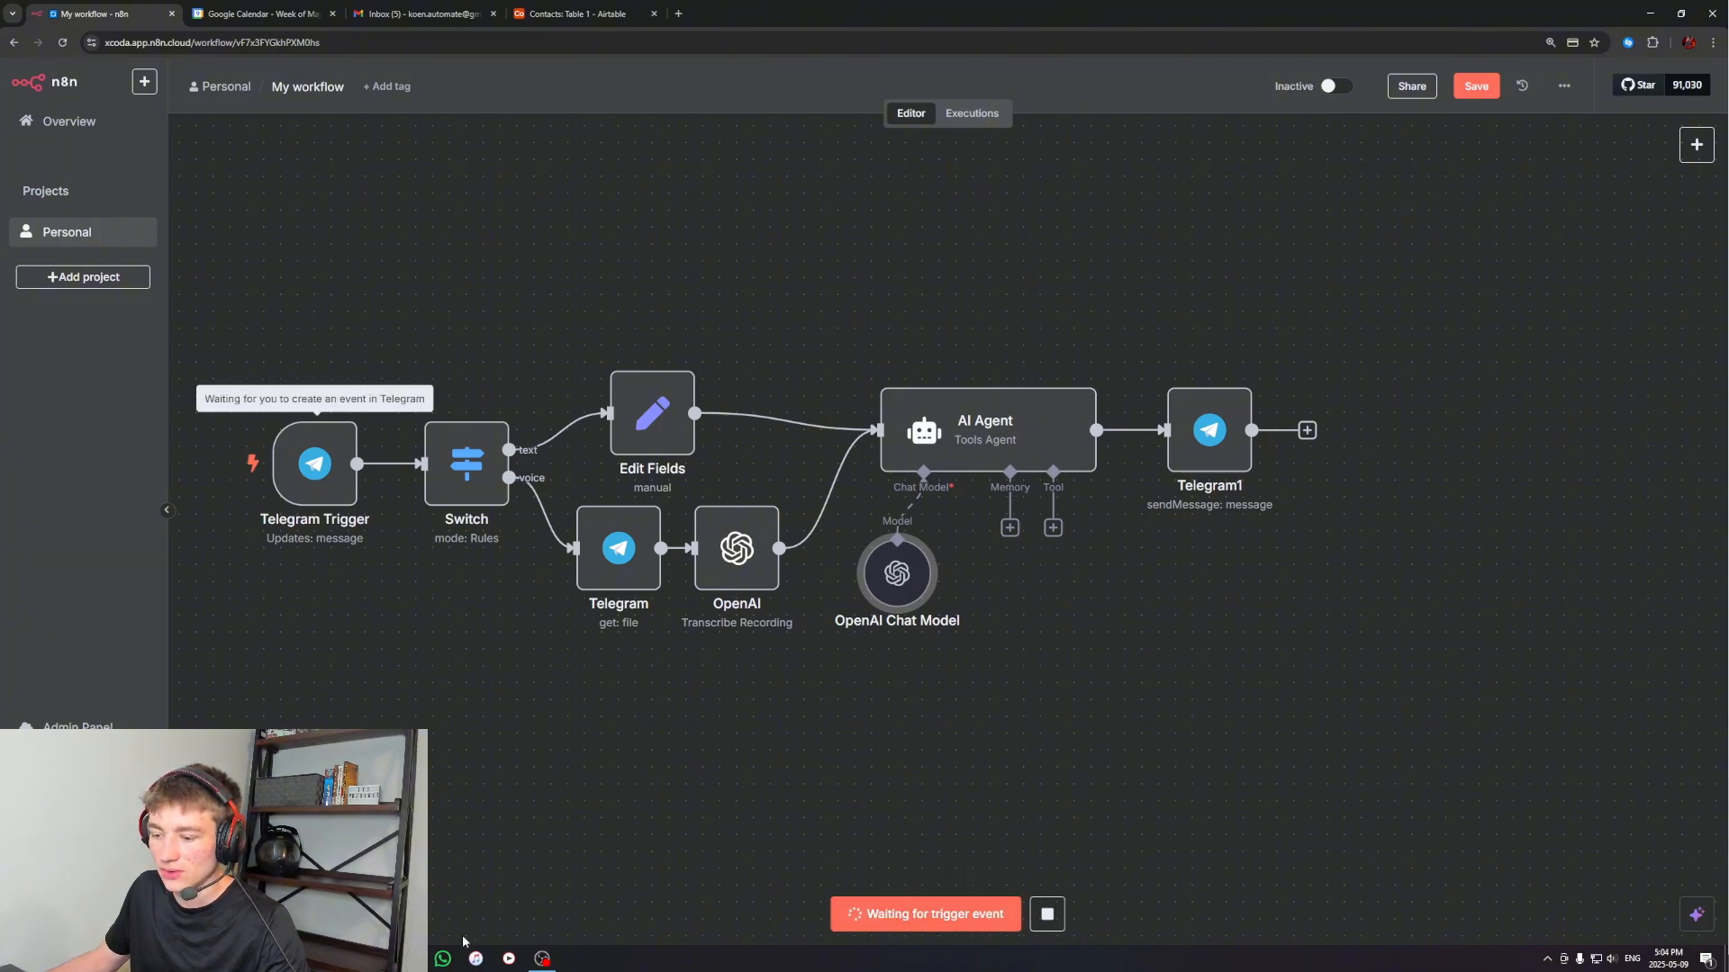
left_click(410, 959)
left_click(576, 629)
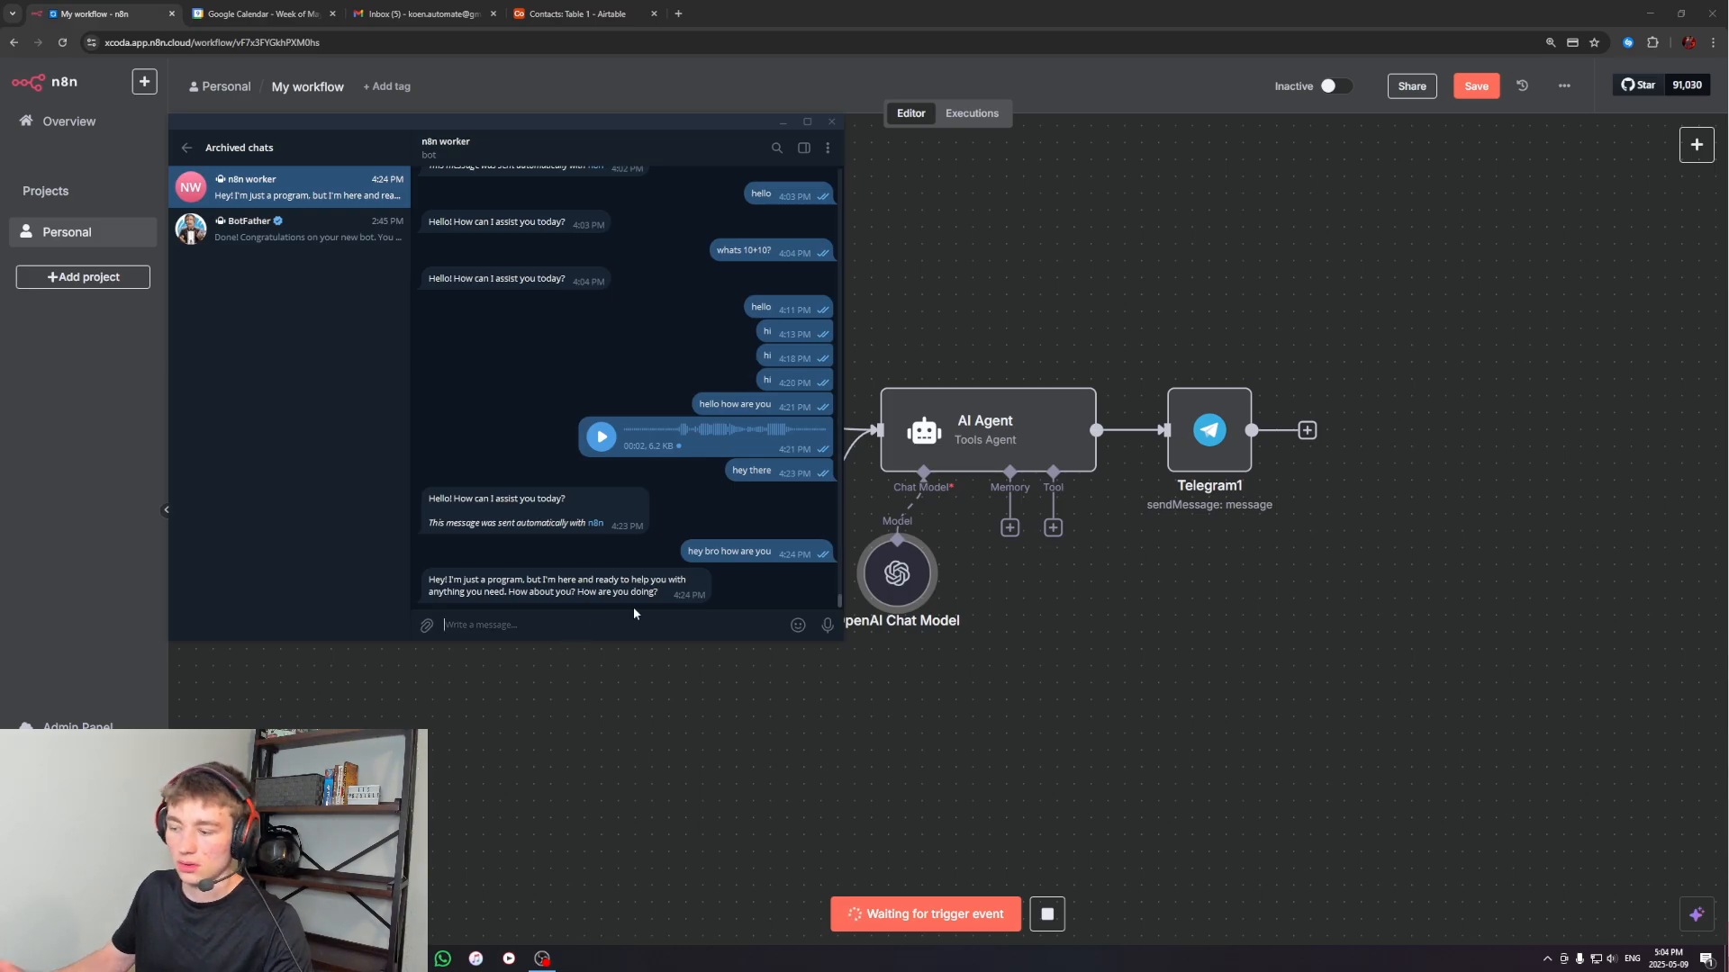
type("what ")
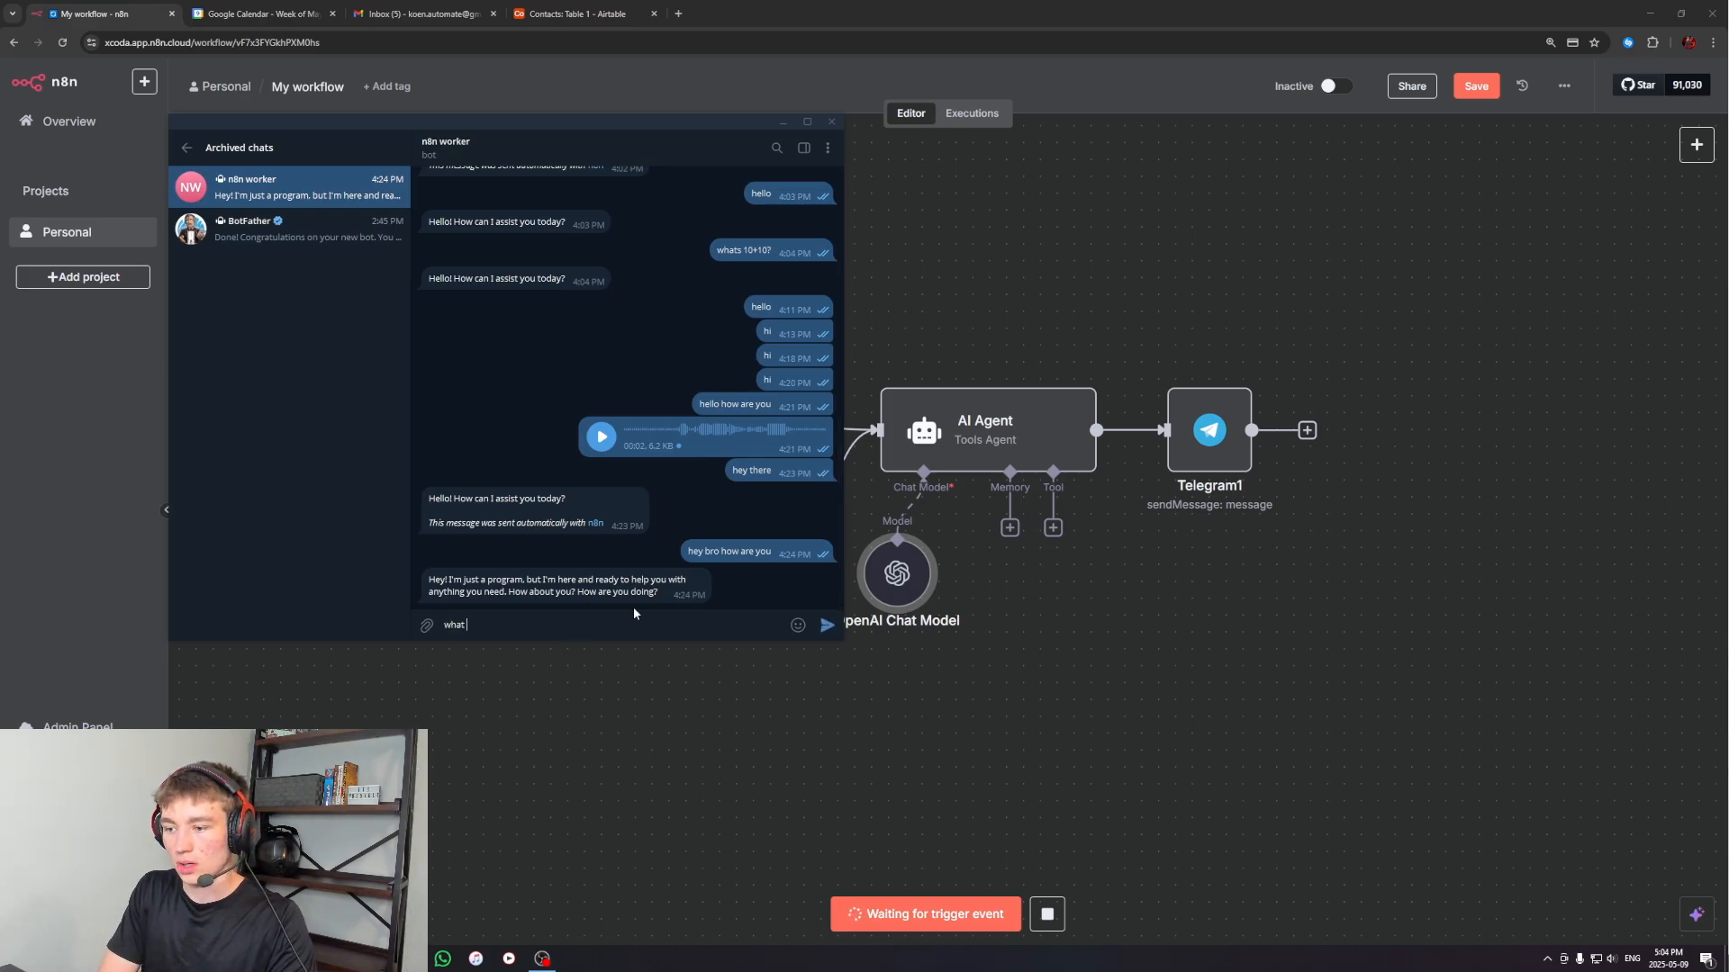
type("is 10+10")
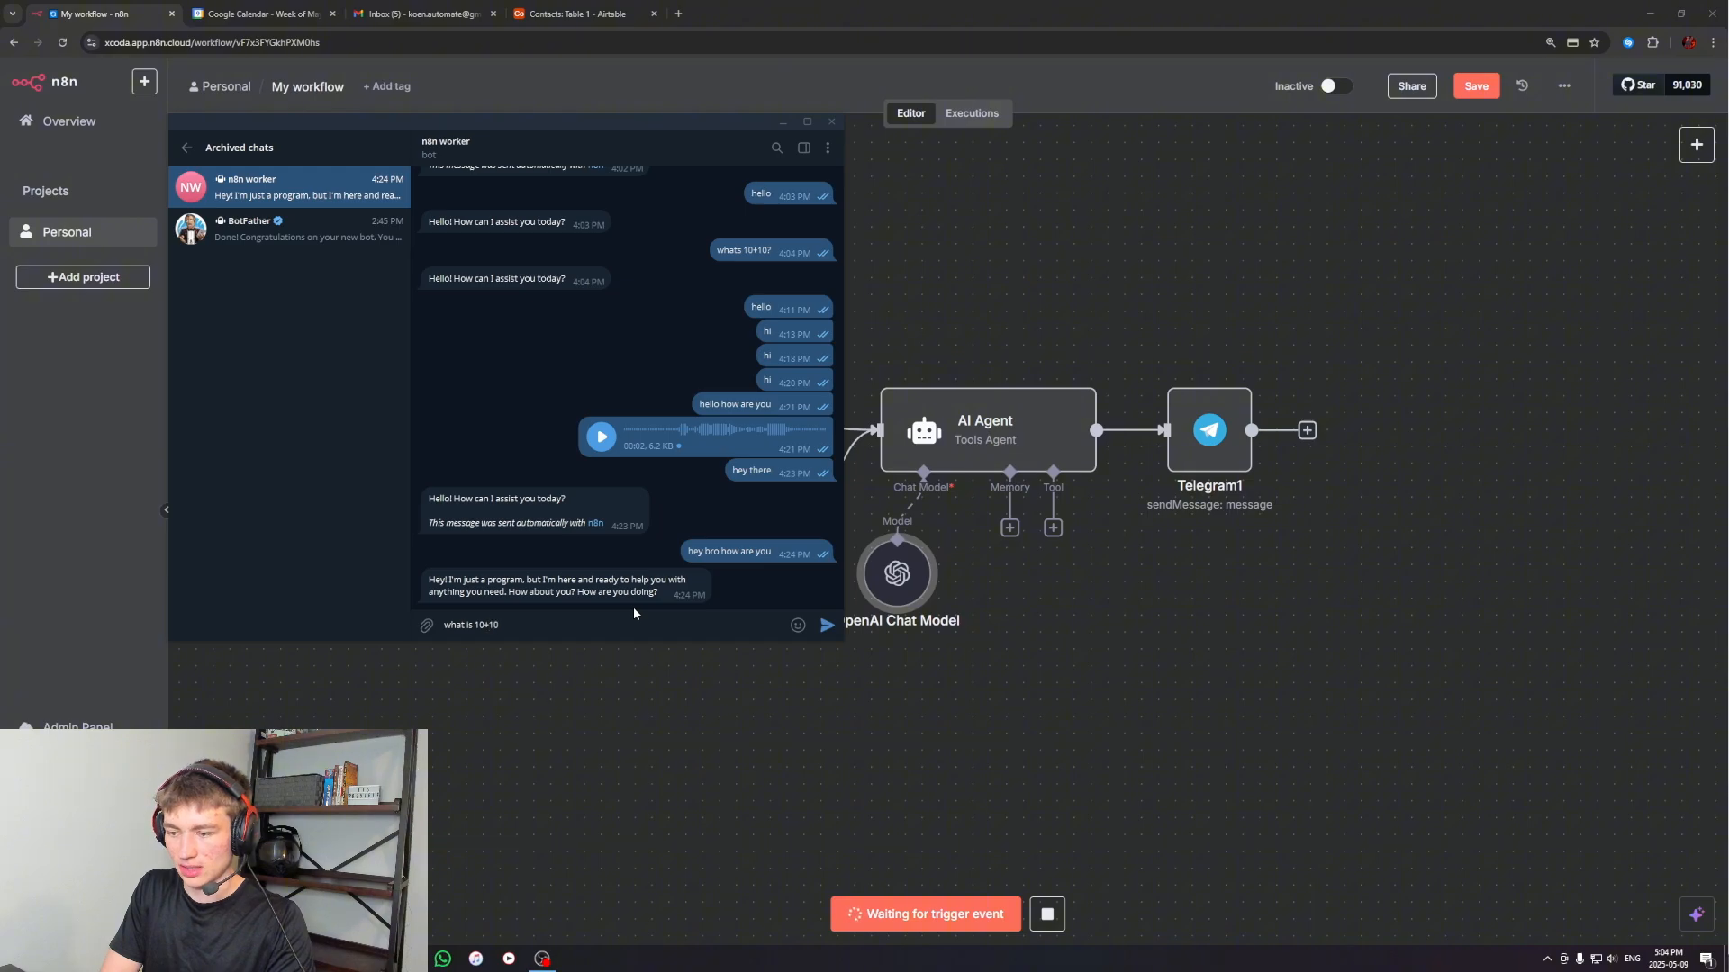
key("Return")
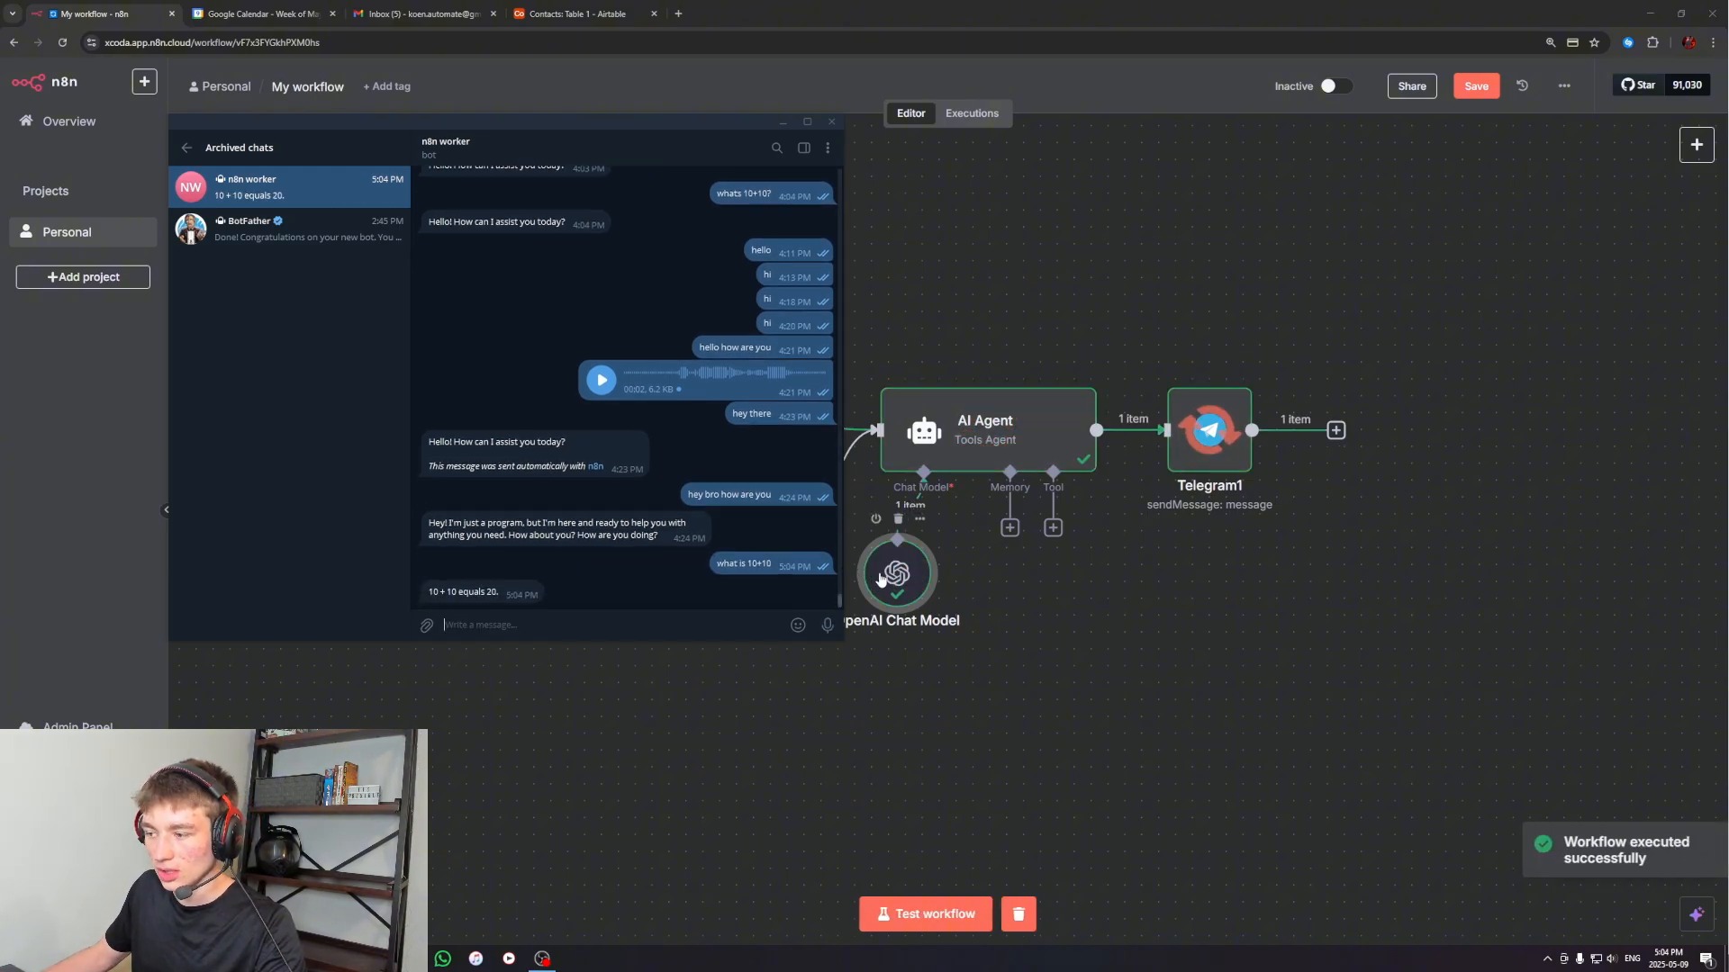
double_click(503, 592)
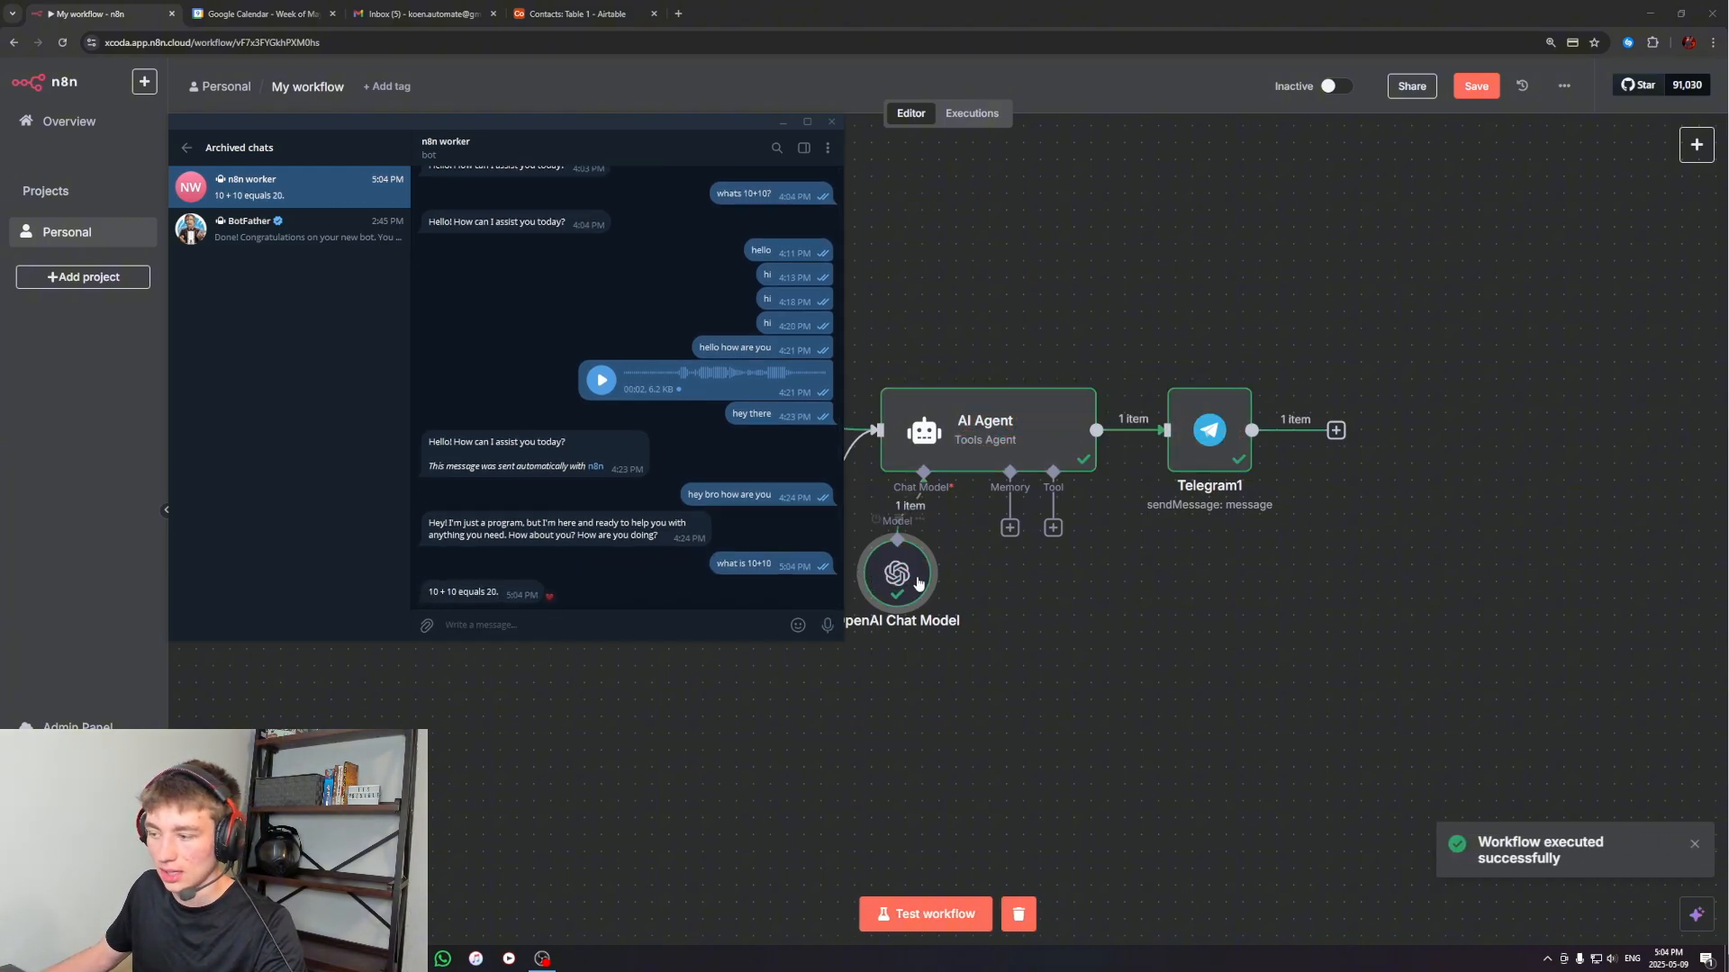
Check whether the agent remembers the conversation by running the workflow and sending "what was your last message" to the n8n worker bot in Telegram
left_click(920, 922)
left_click(409, 957)
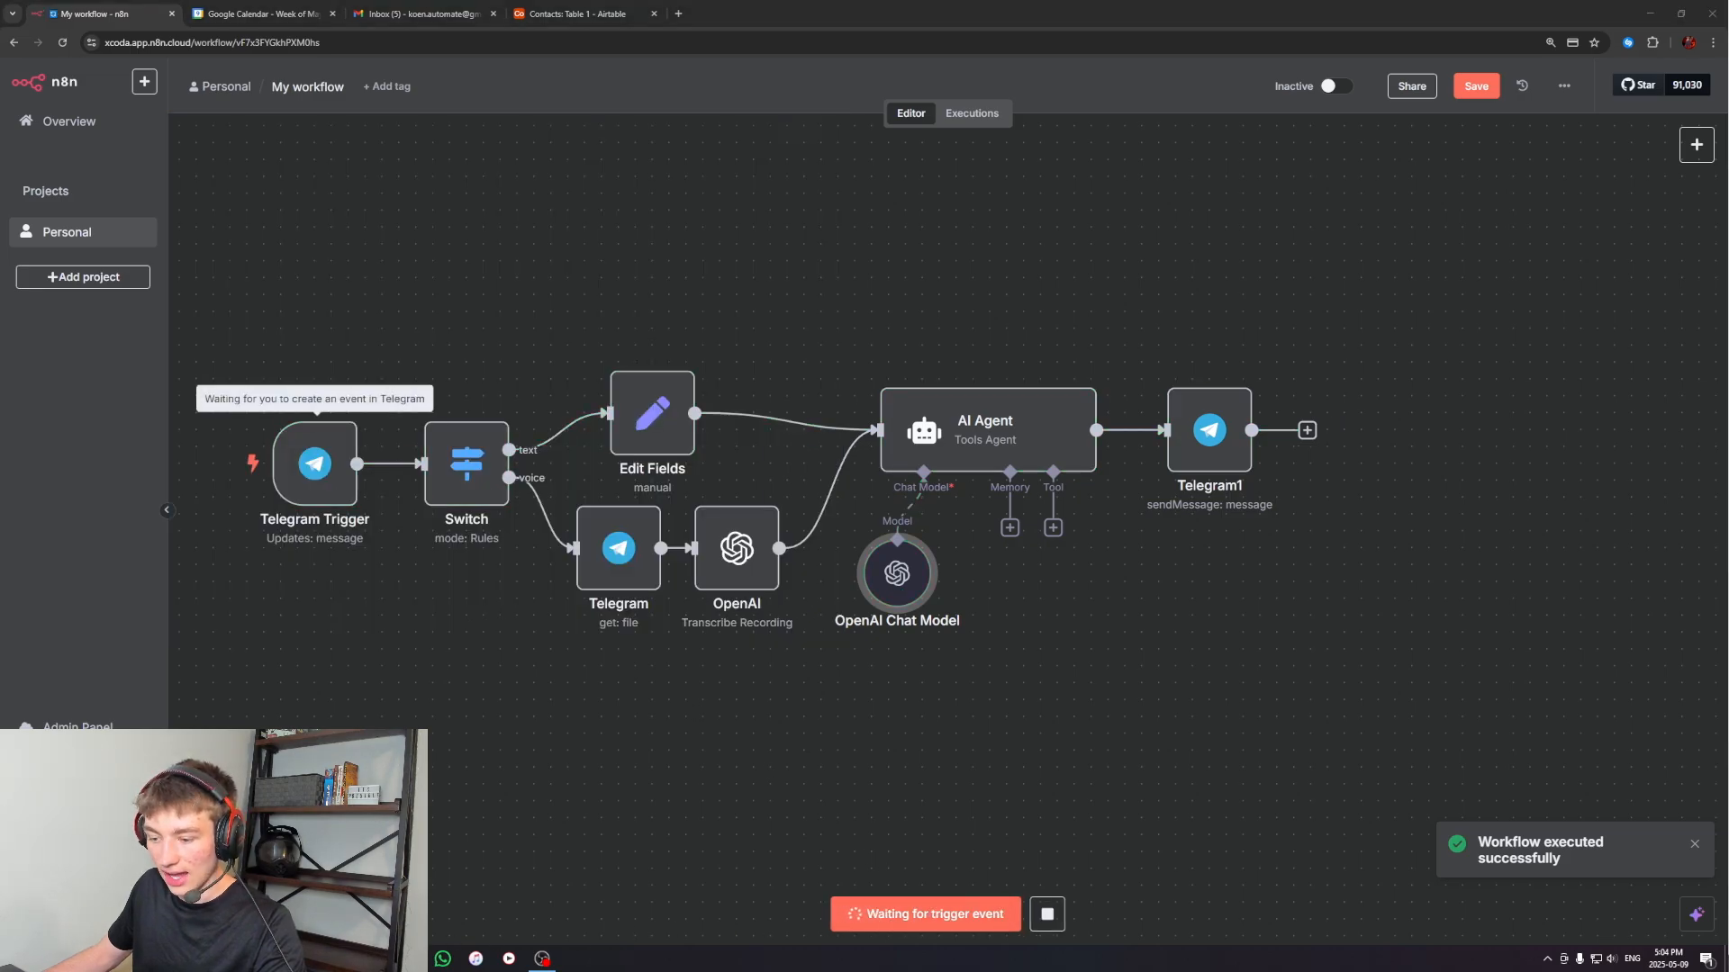
double_click(542, 542)
type("wh")
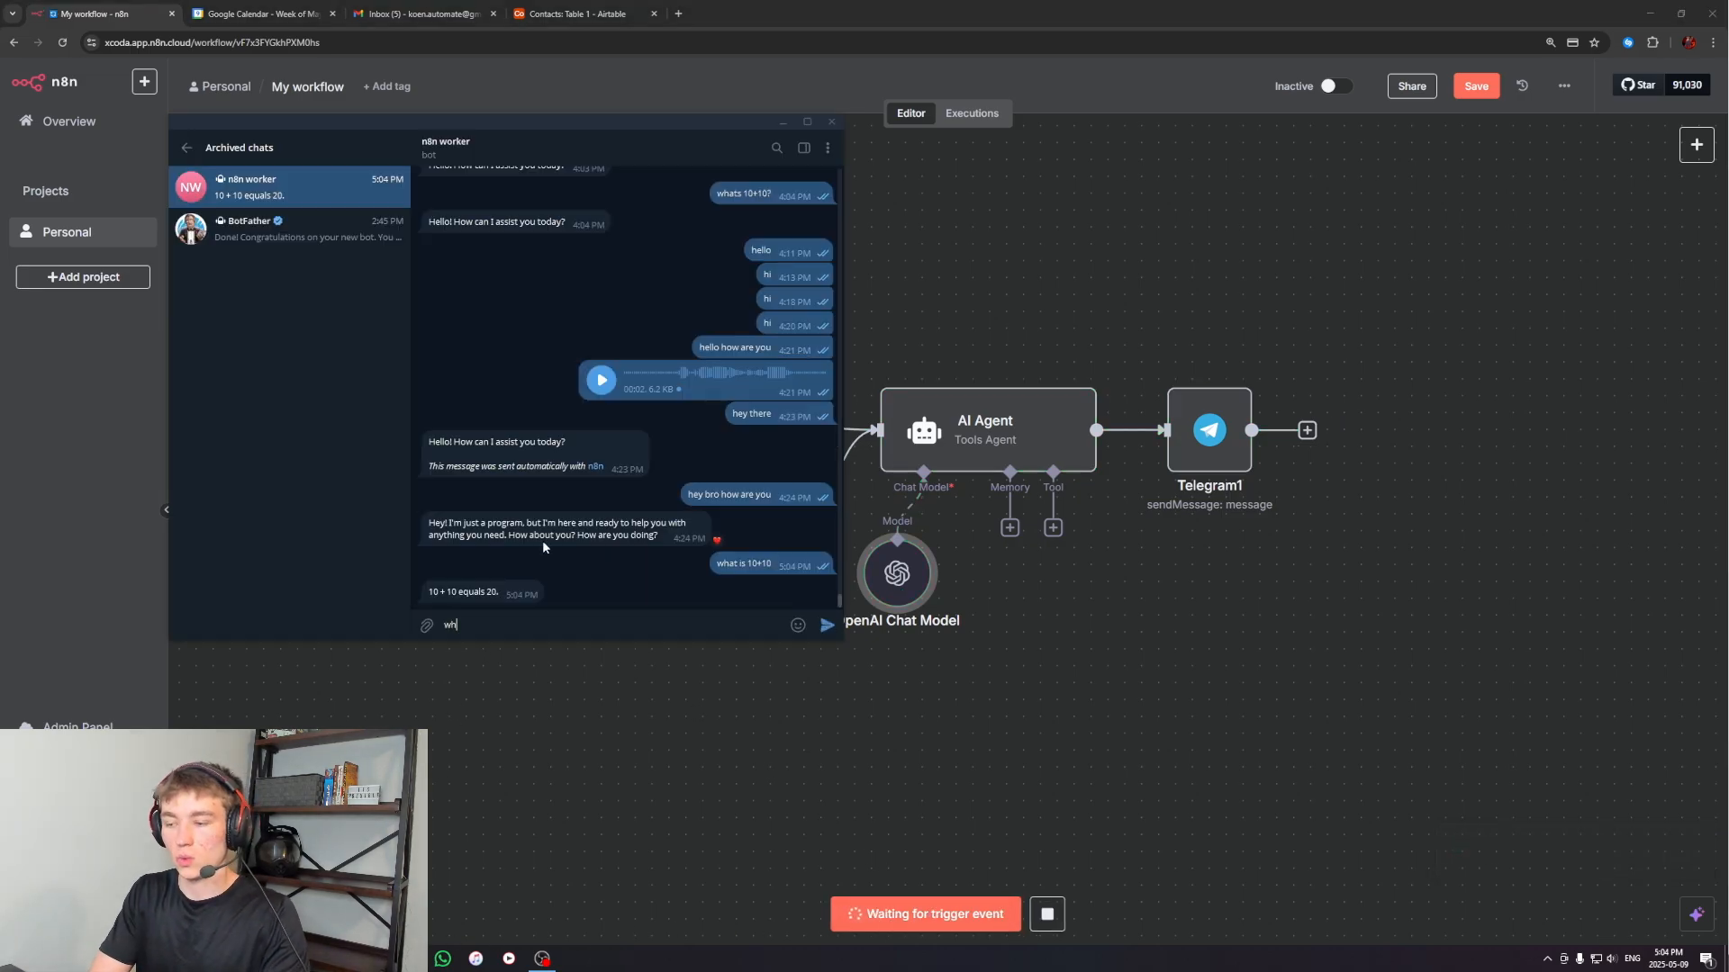
type("at was your last me")
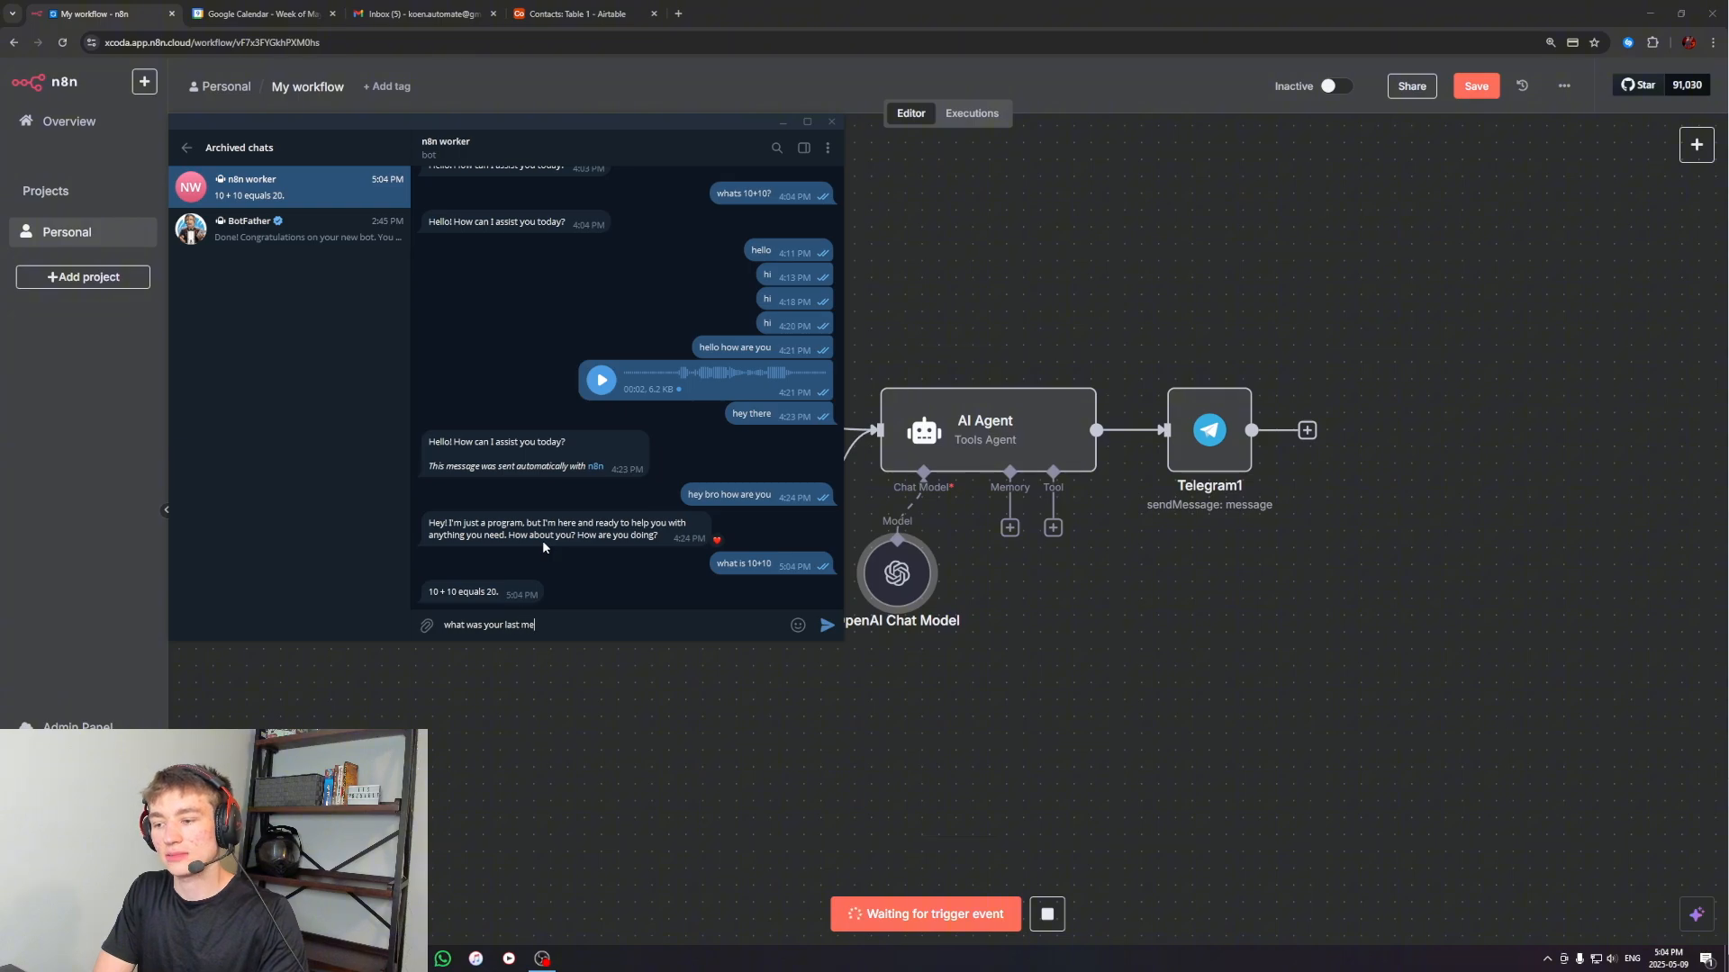
type("ssage")
key("Return")
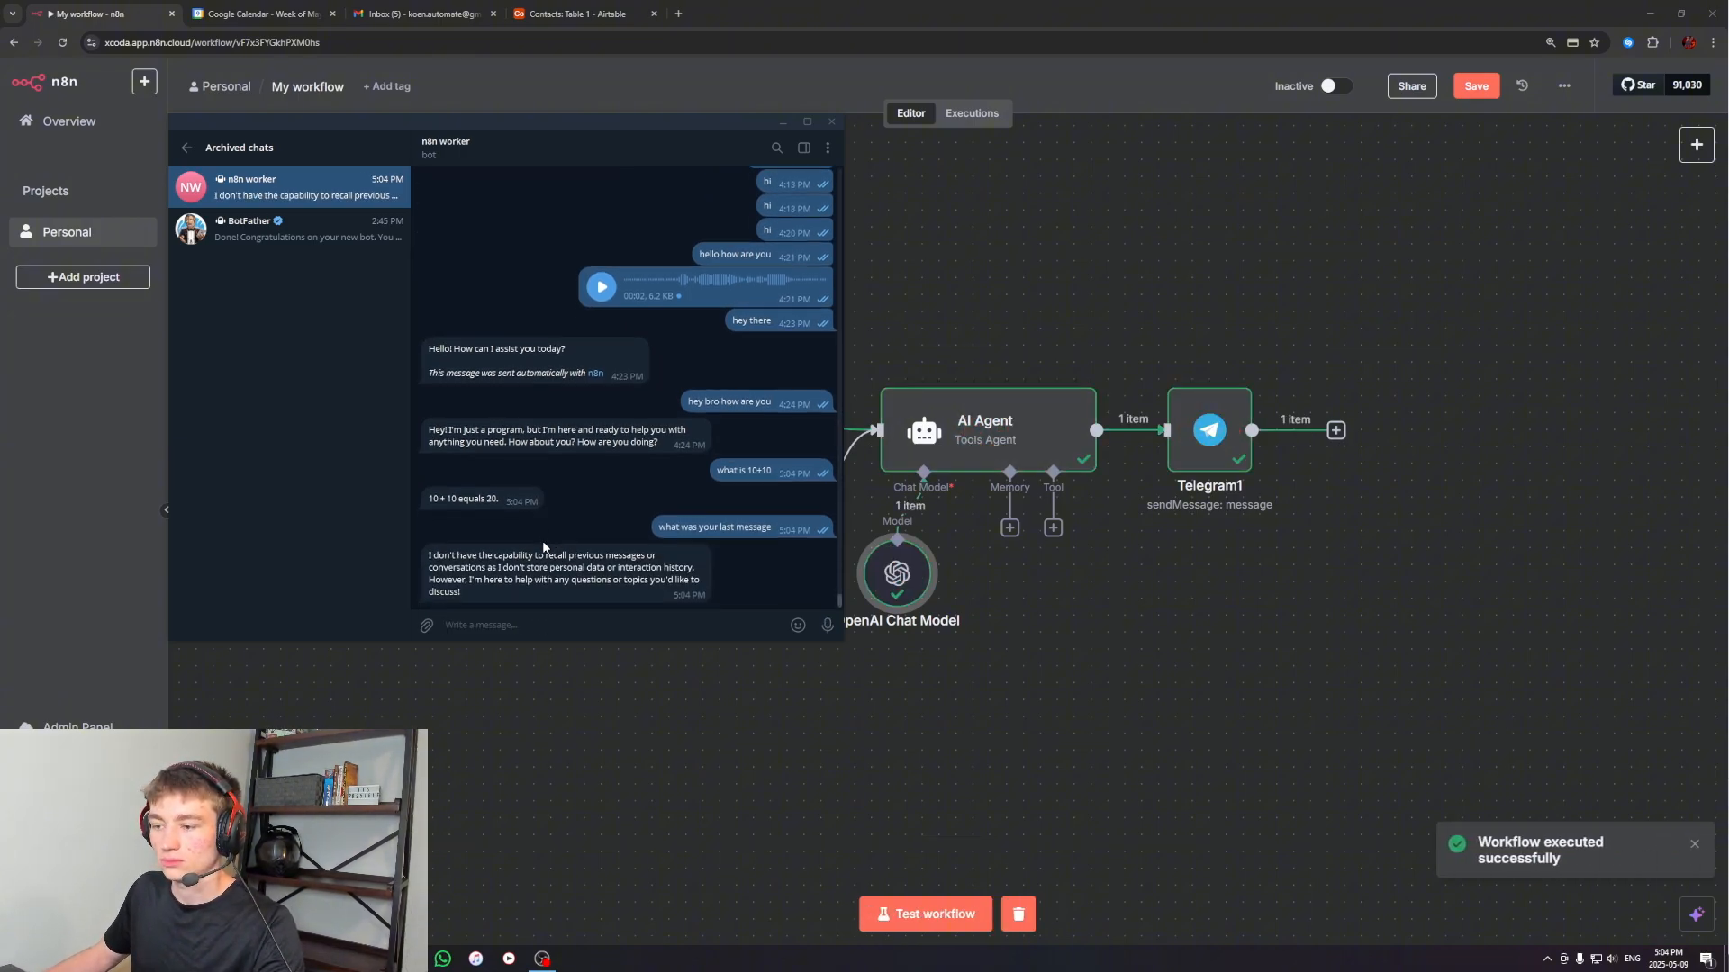
left_click(781, 122)
Add a Simple Memory node to the AI Agent with Session ID "Define below" and key "test123", and align it level with the chat model node
left_click(1009, 528)
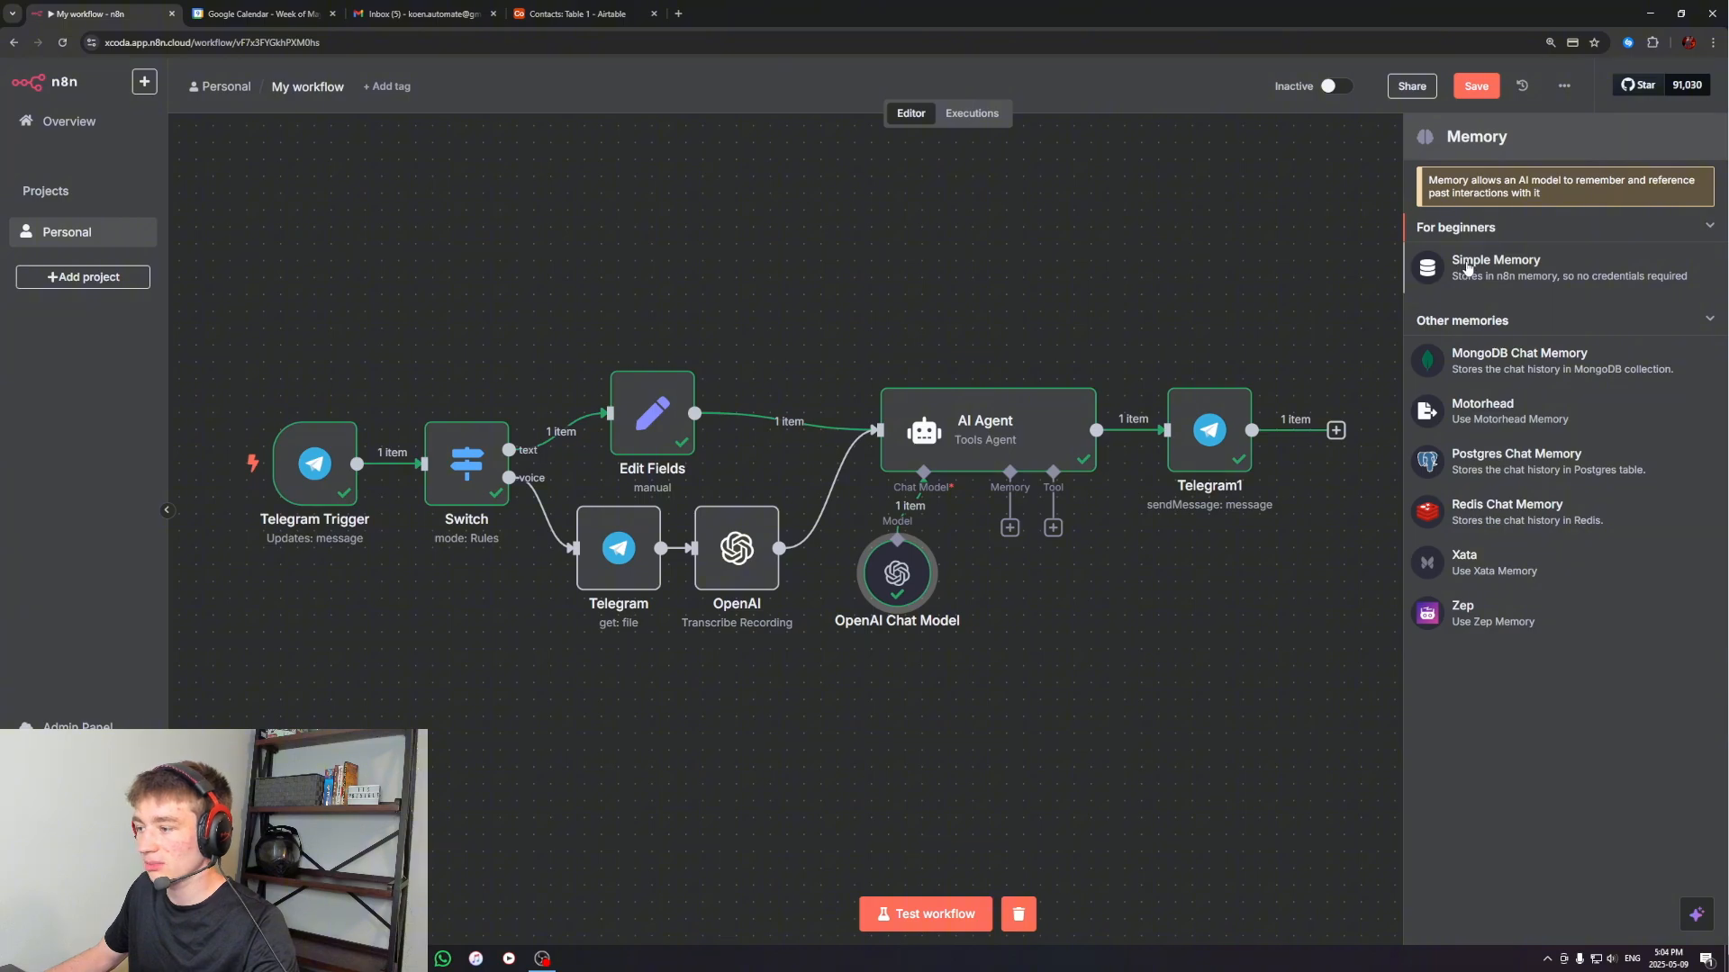
left_click(1459, 270)
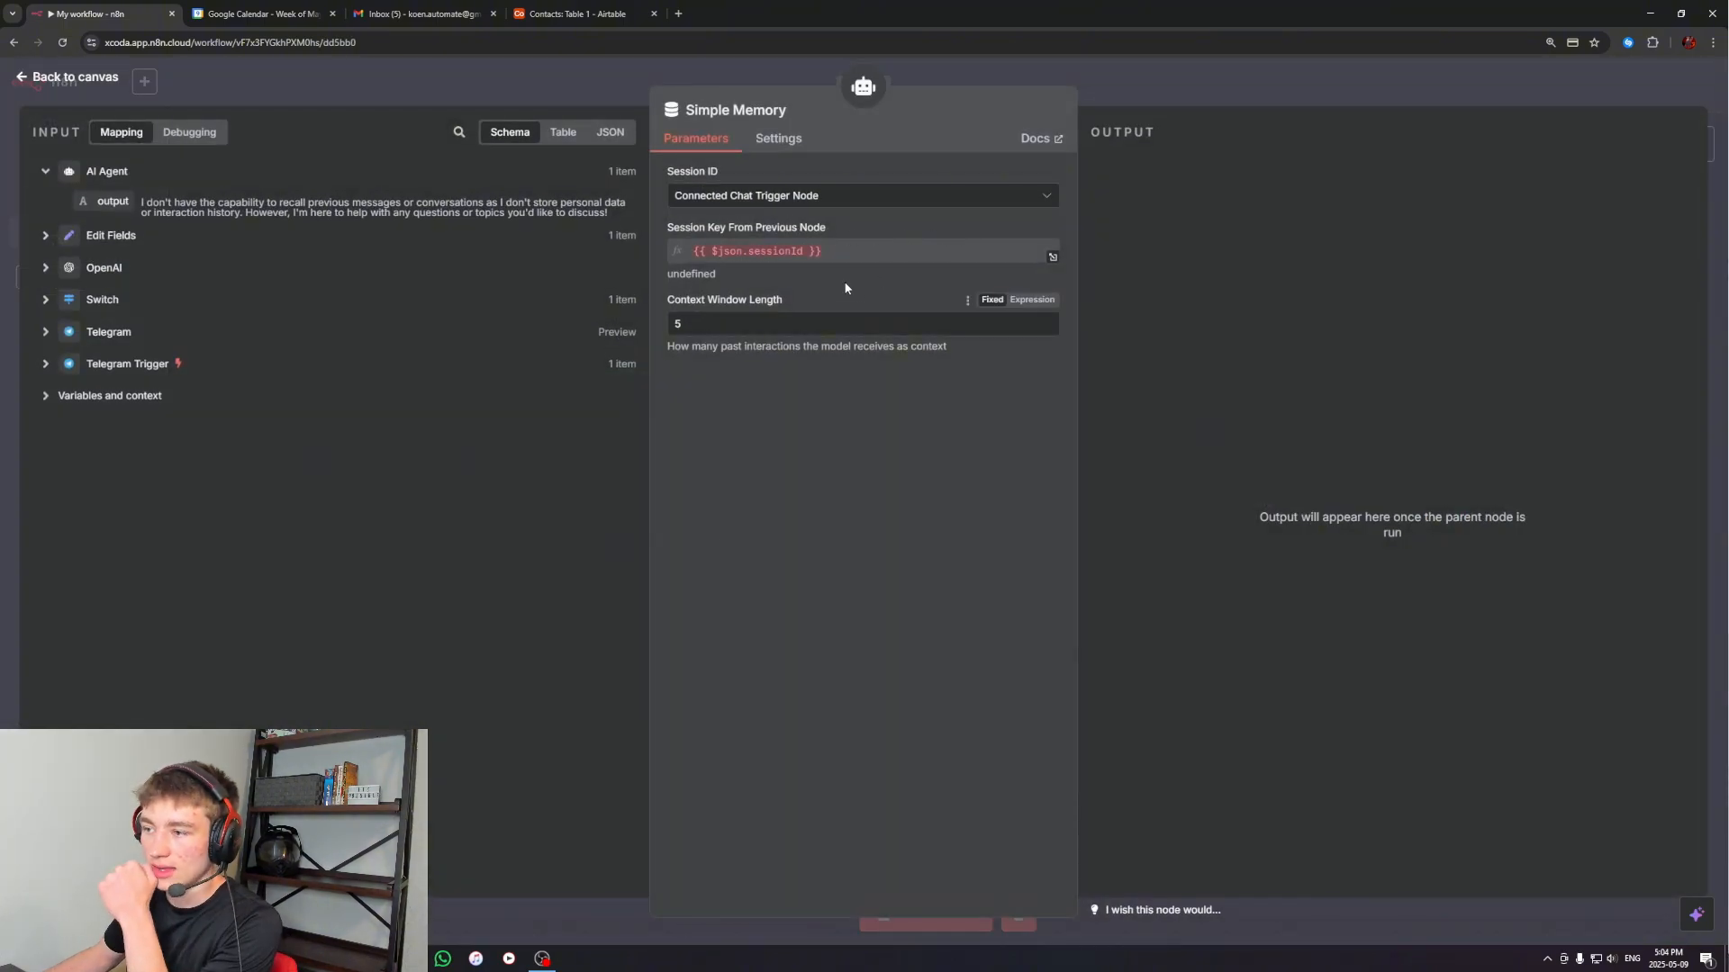
left_click(742, 205)
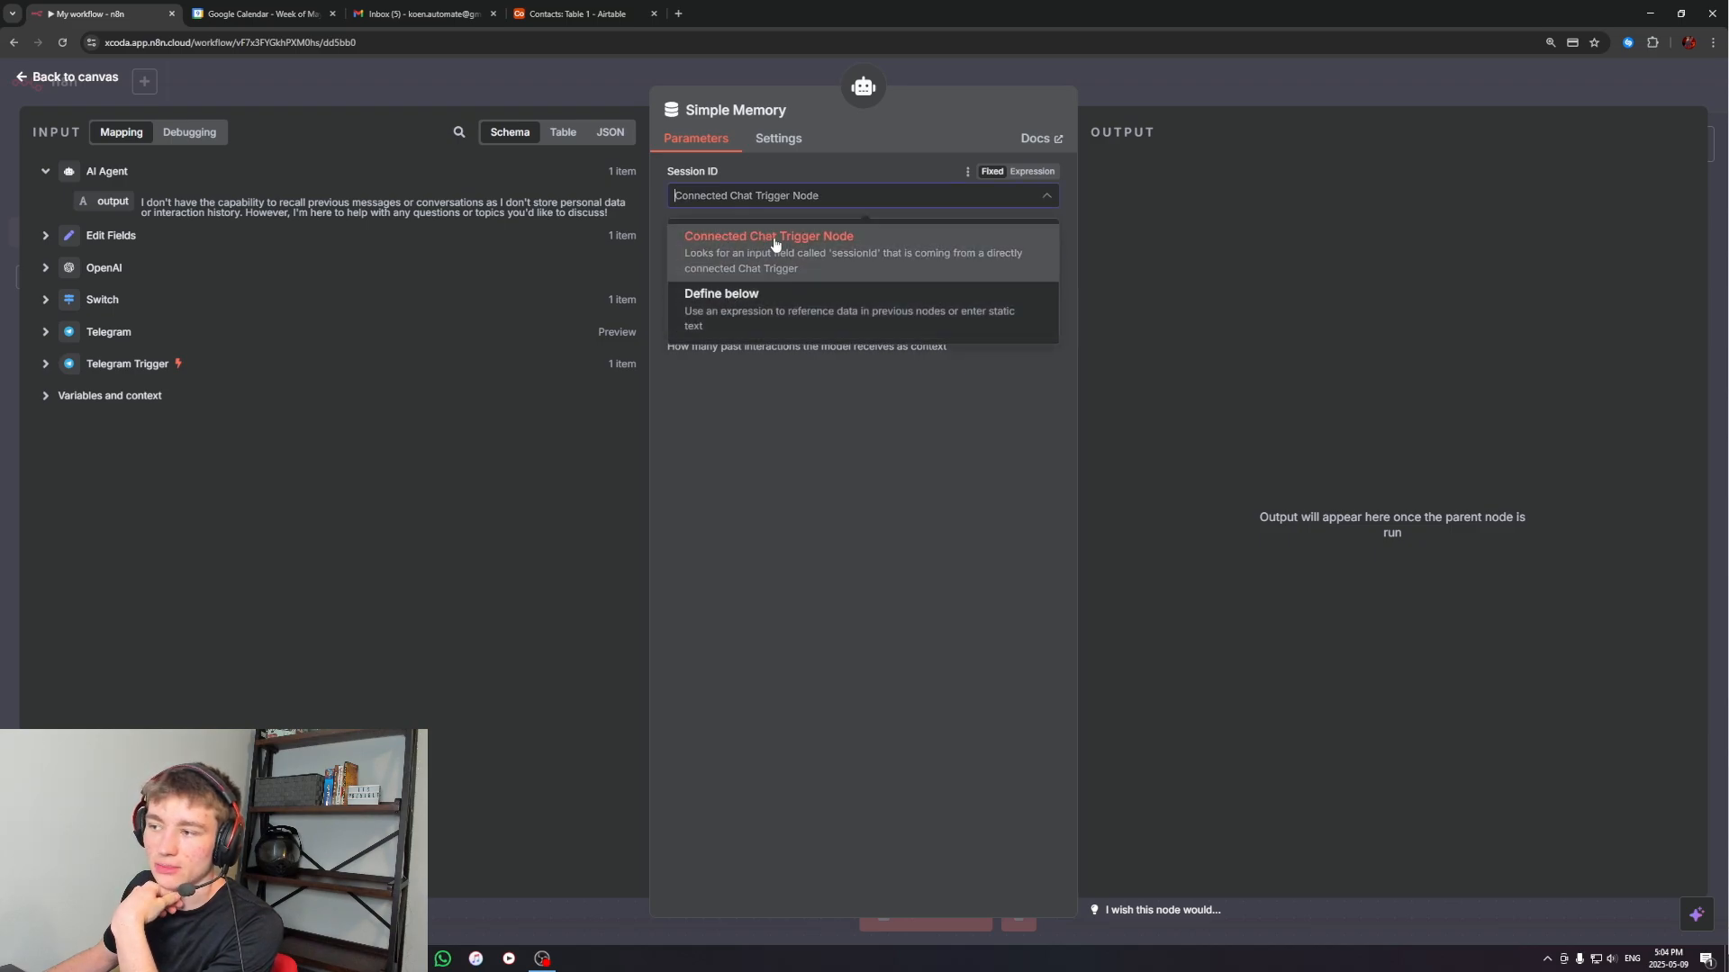
left_click(731, 315)
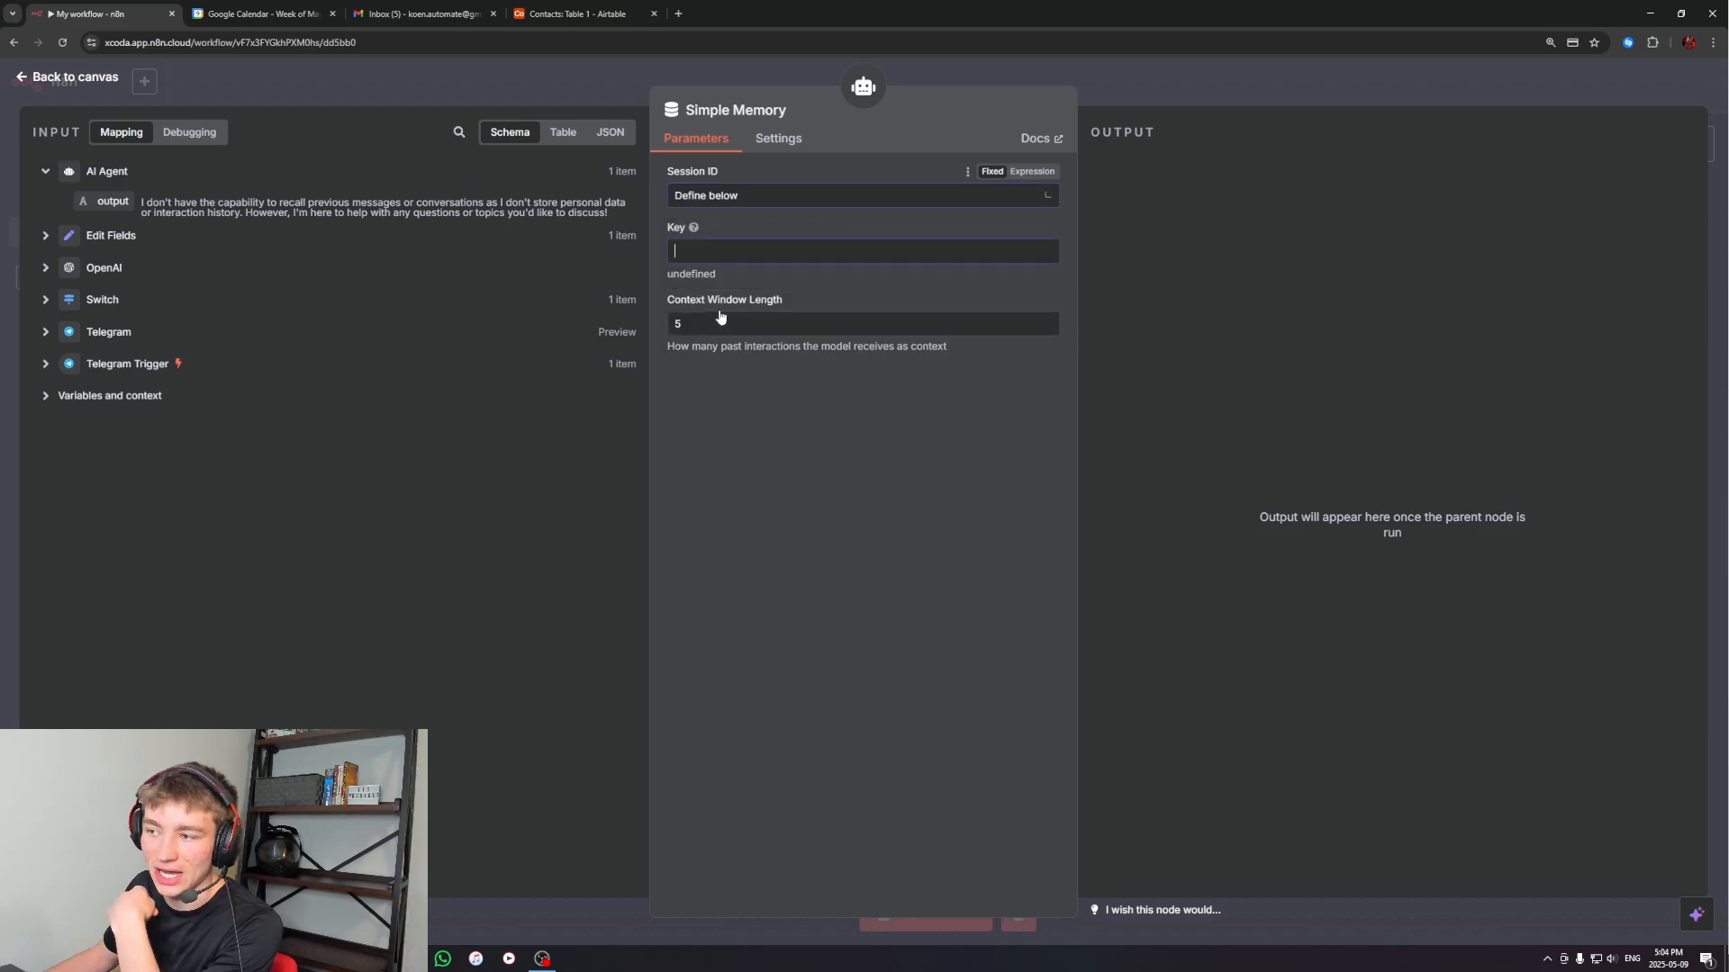
left_click(694, 245)
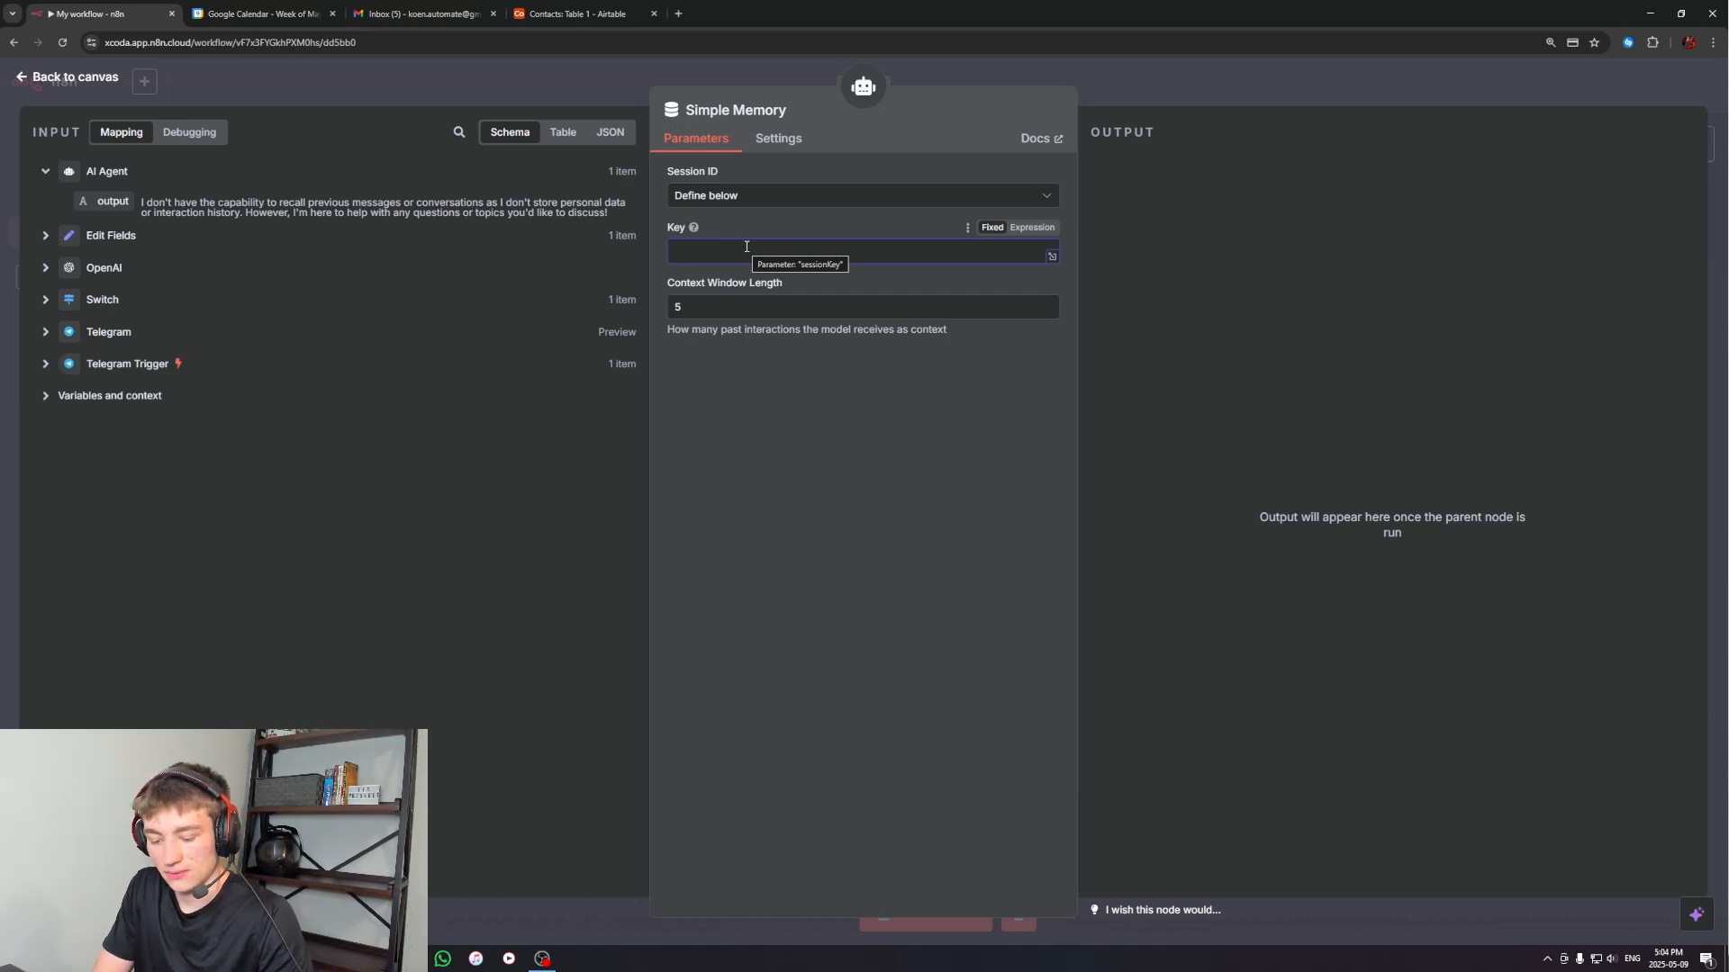
type("test123")
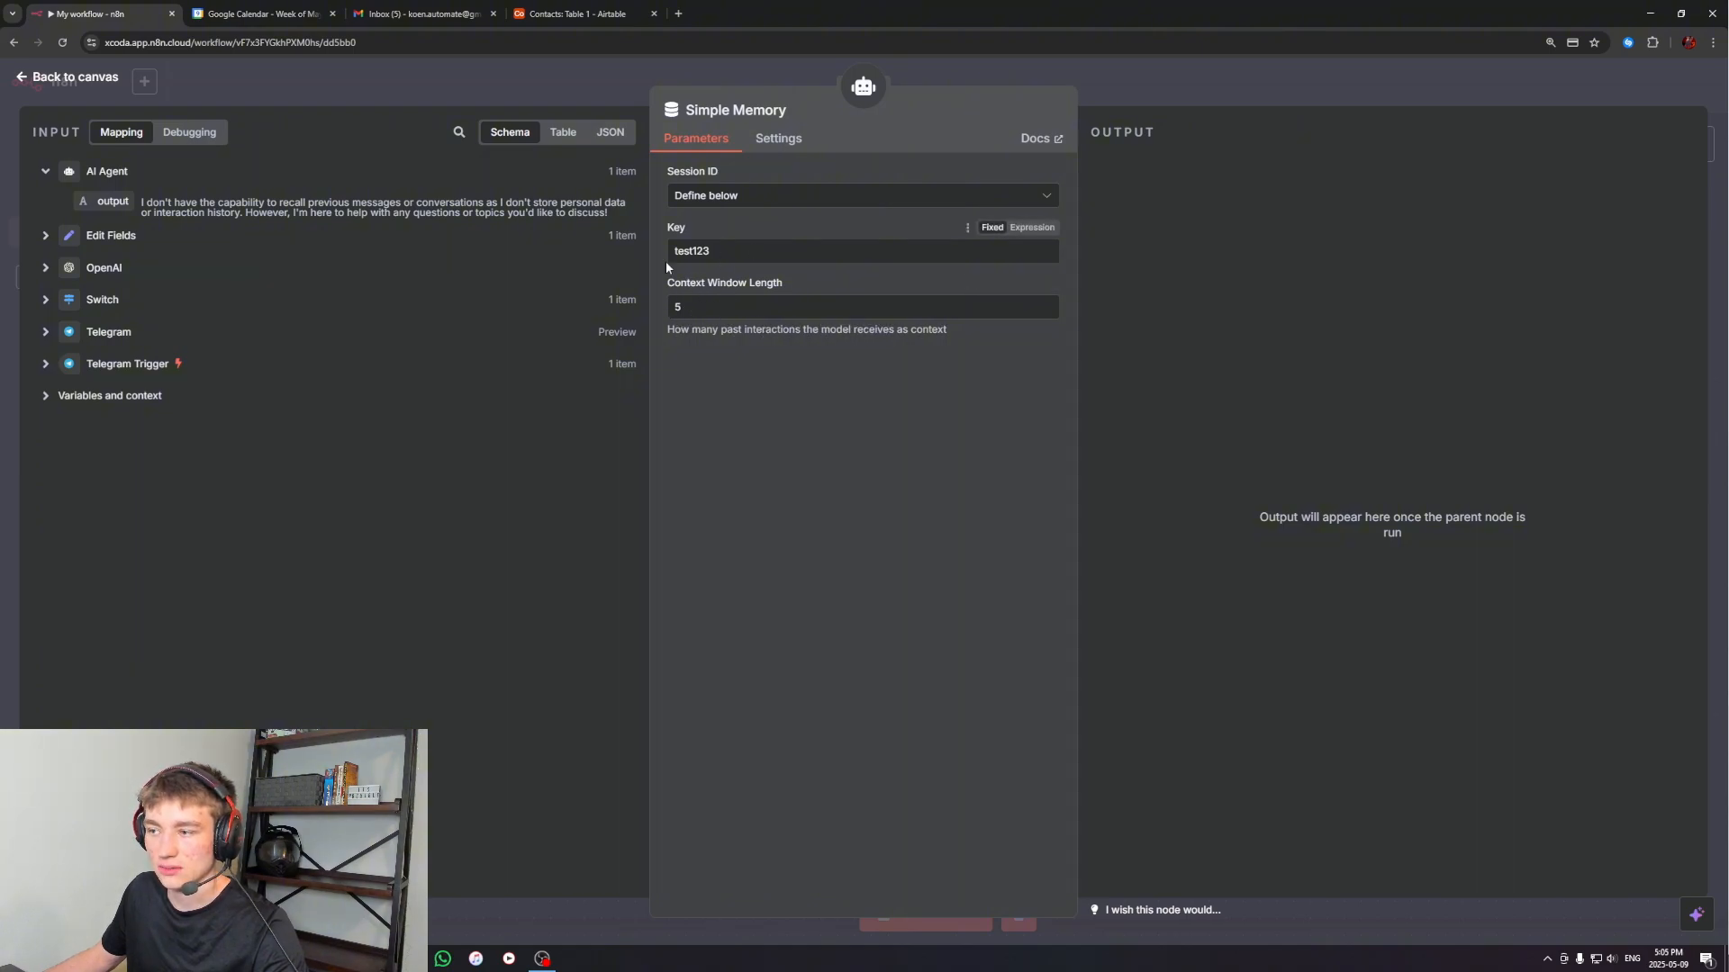
left_click(1261, 70)
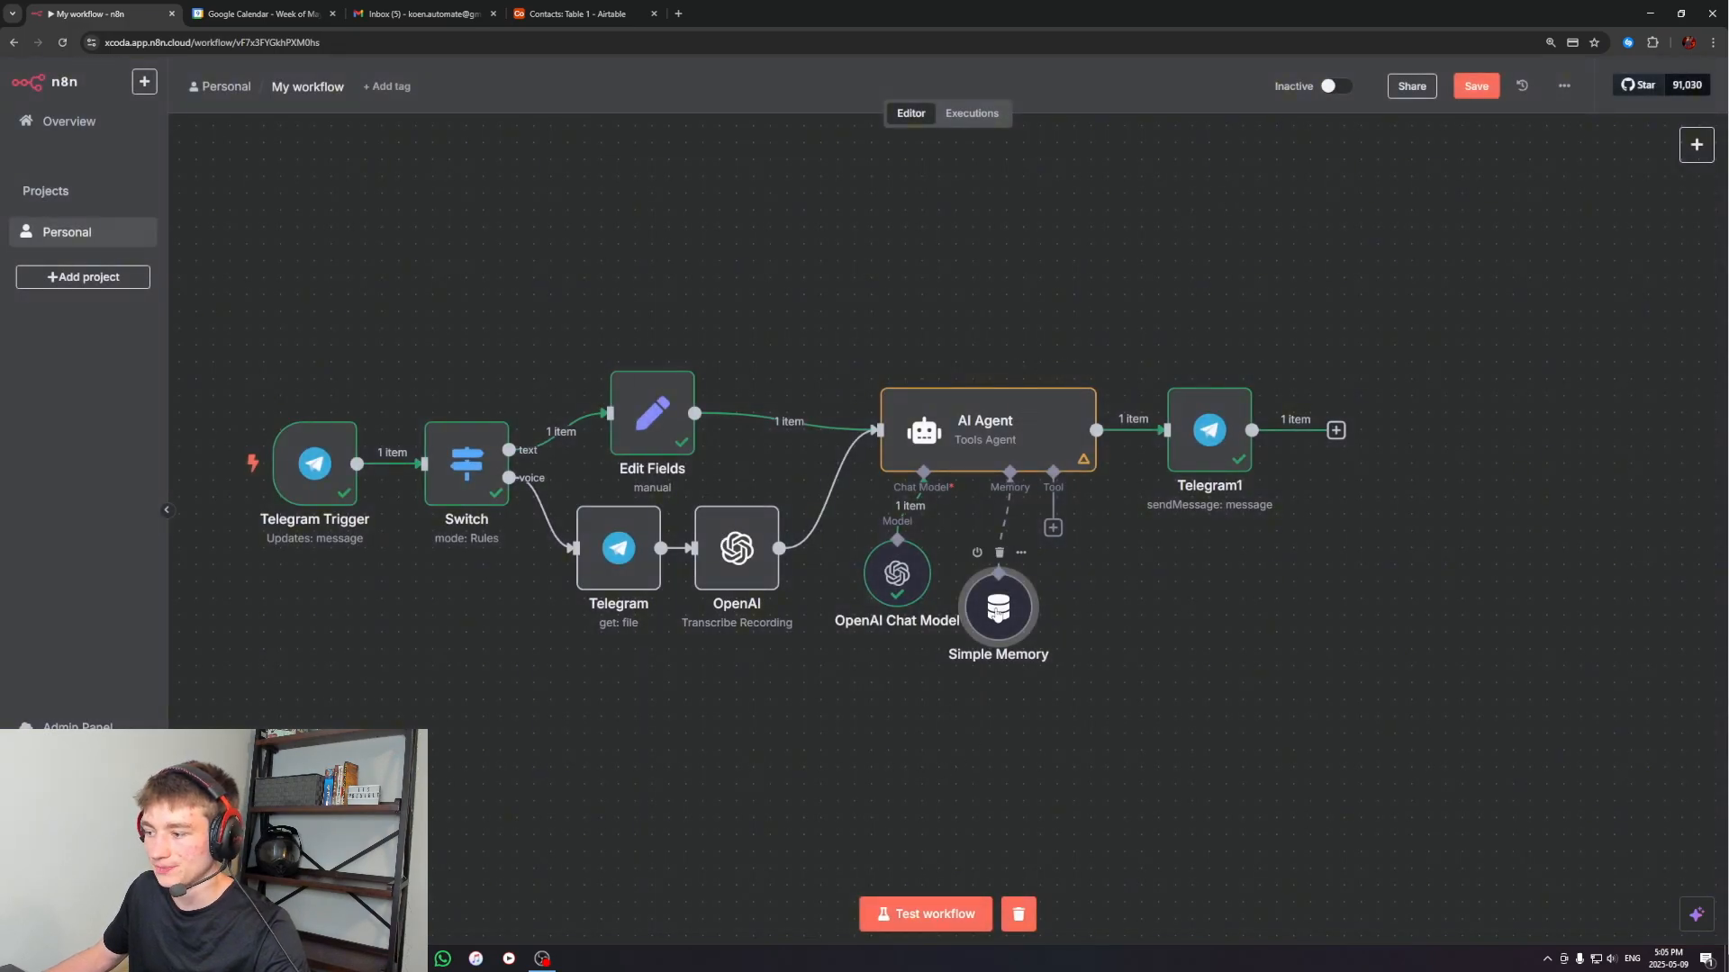
left_click_drag(998, 608, 998, 574)
Run the workflow with the new memory node by sending "what is 9+10" to the n8n worker bot in Telegram
left_click(926, 914)
left_click(443, 958)
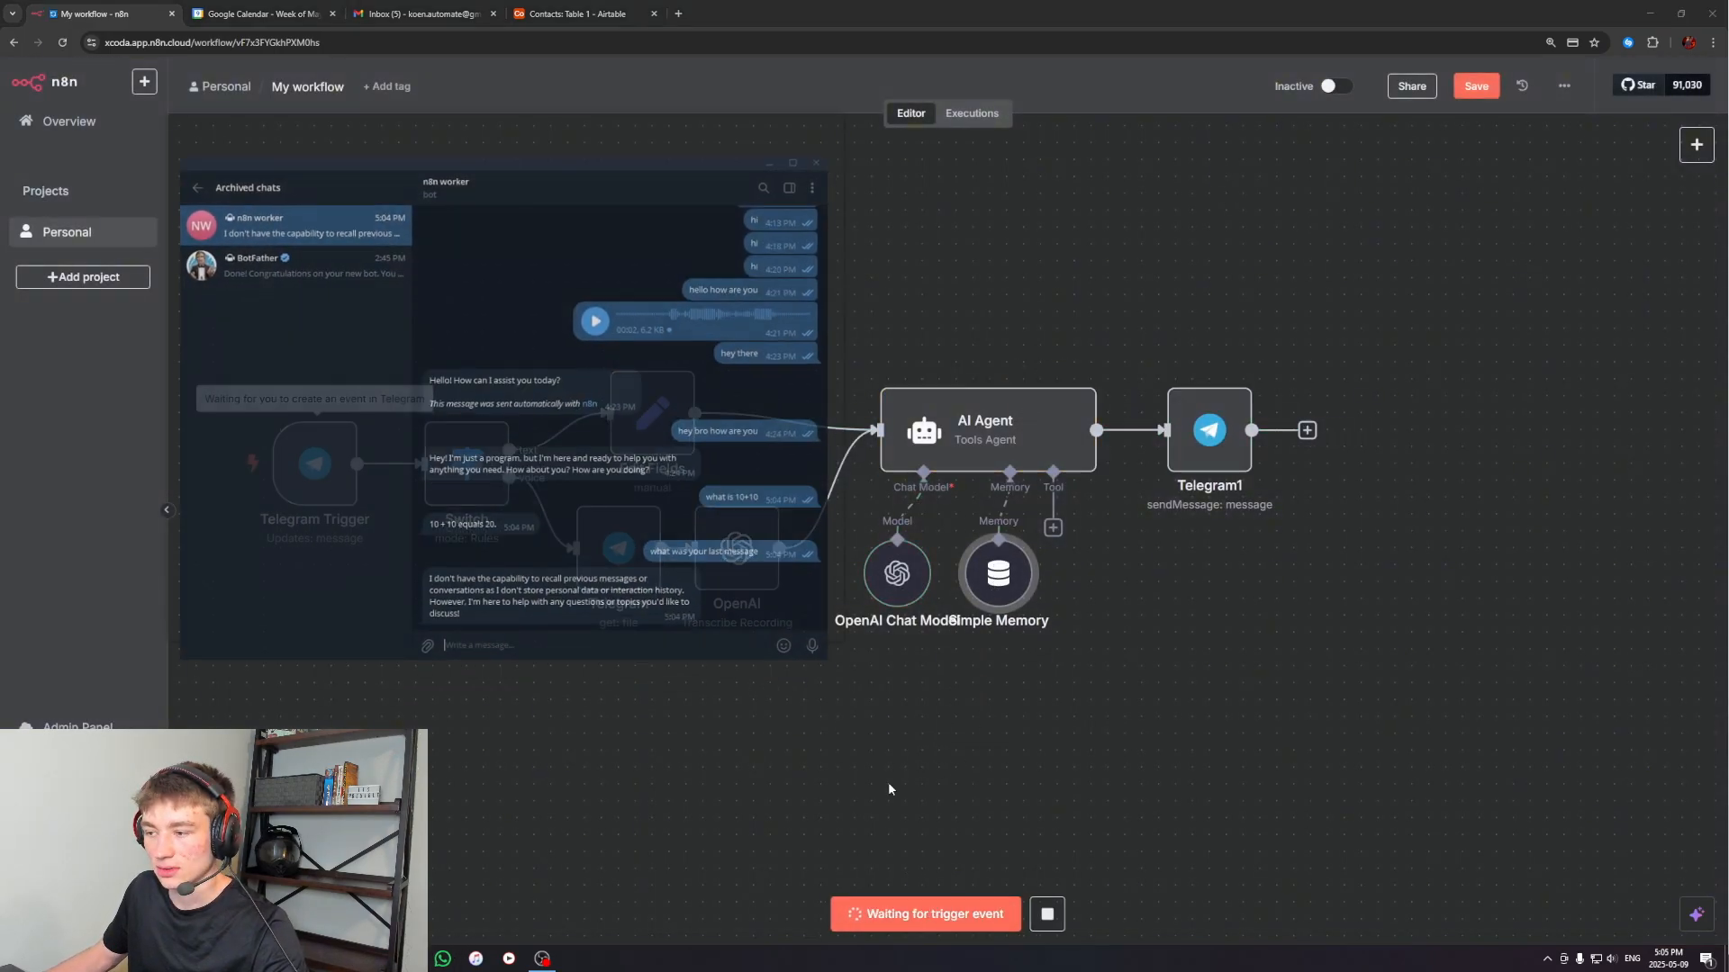
type("what is 9+10")
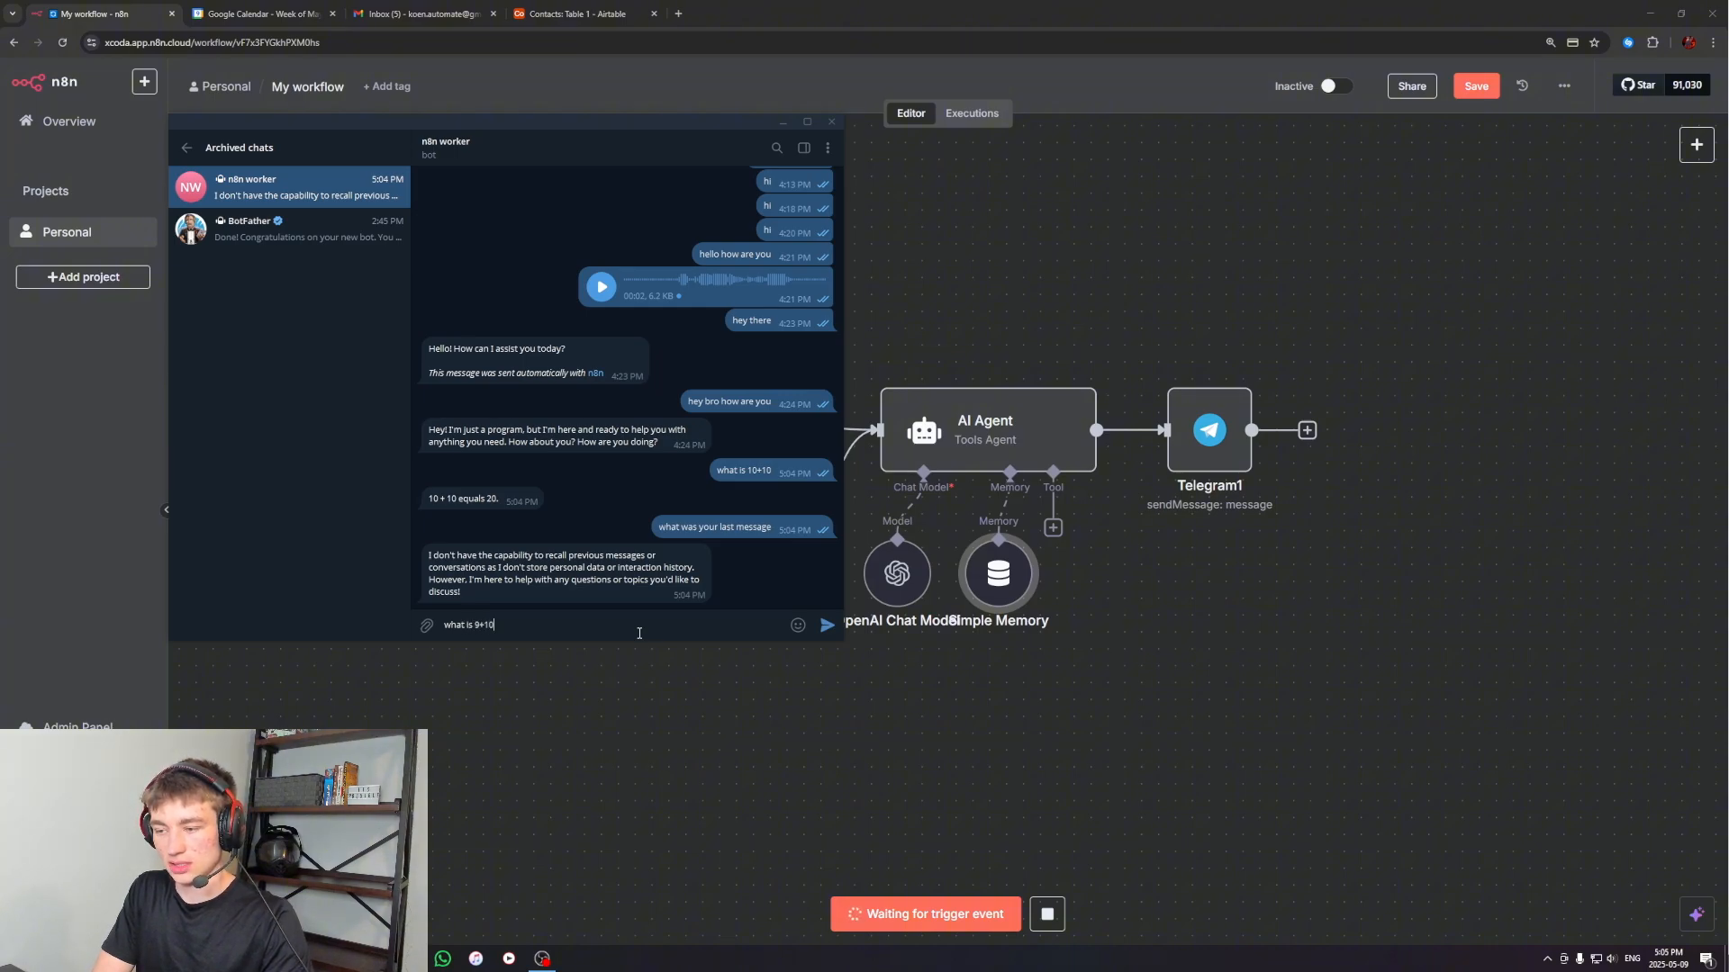
key("Return")
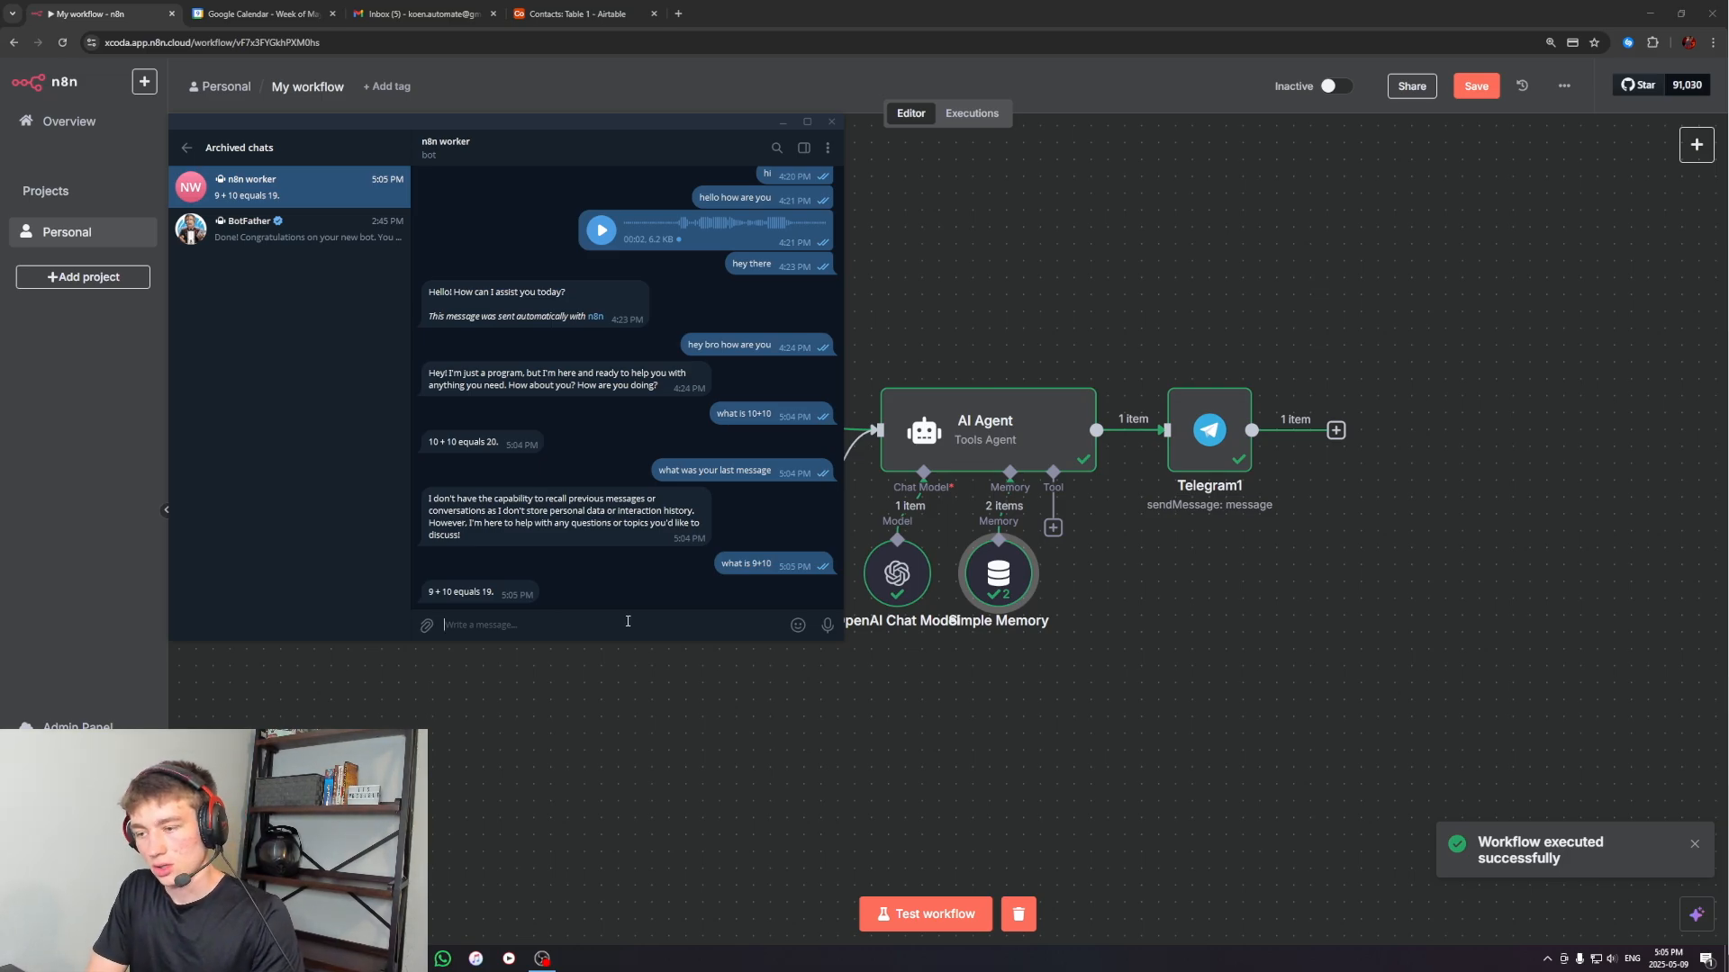
Check that the memory works by running the workflow again and sending "what was your last message" to the bot in Telegram
type("what was your last tm")
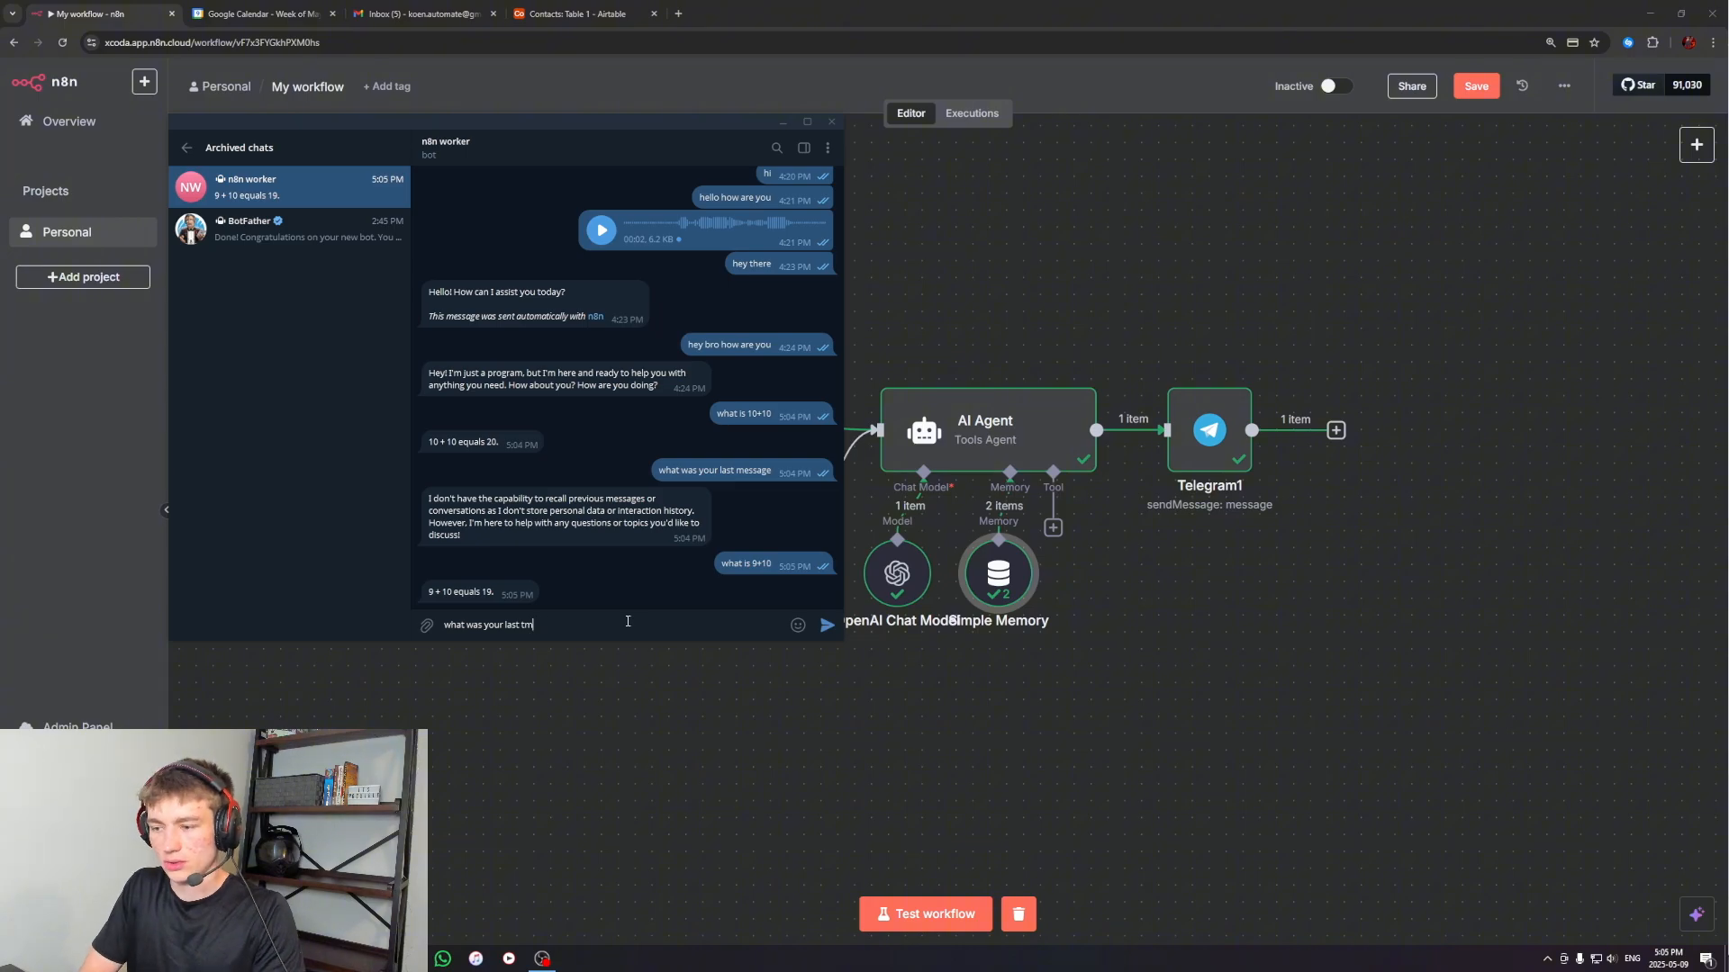
type("age")
left_click(925, 914)
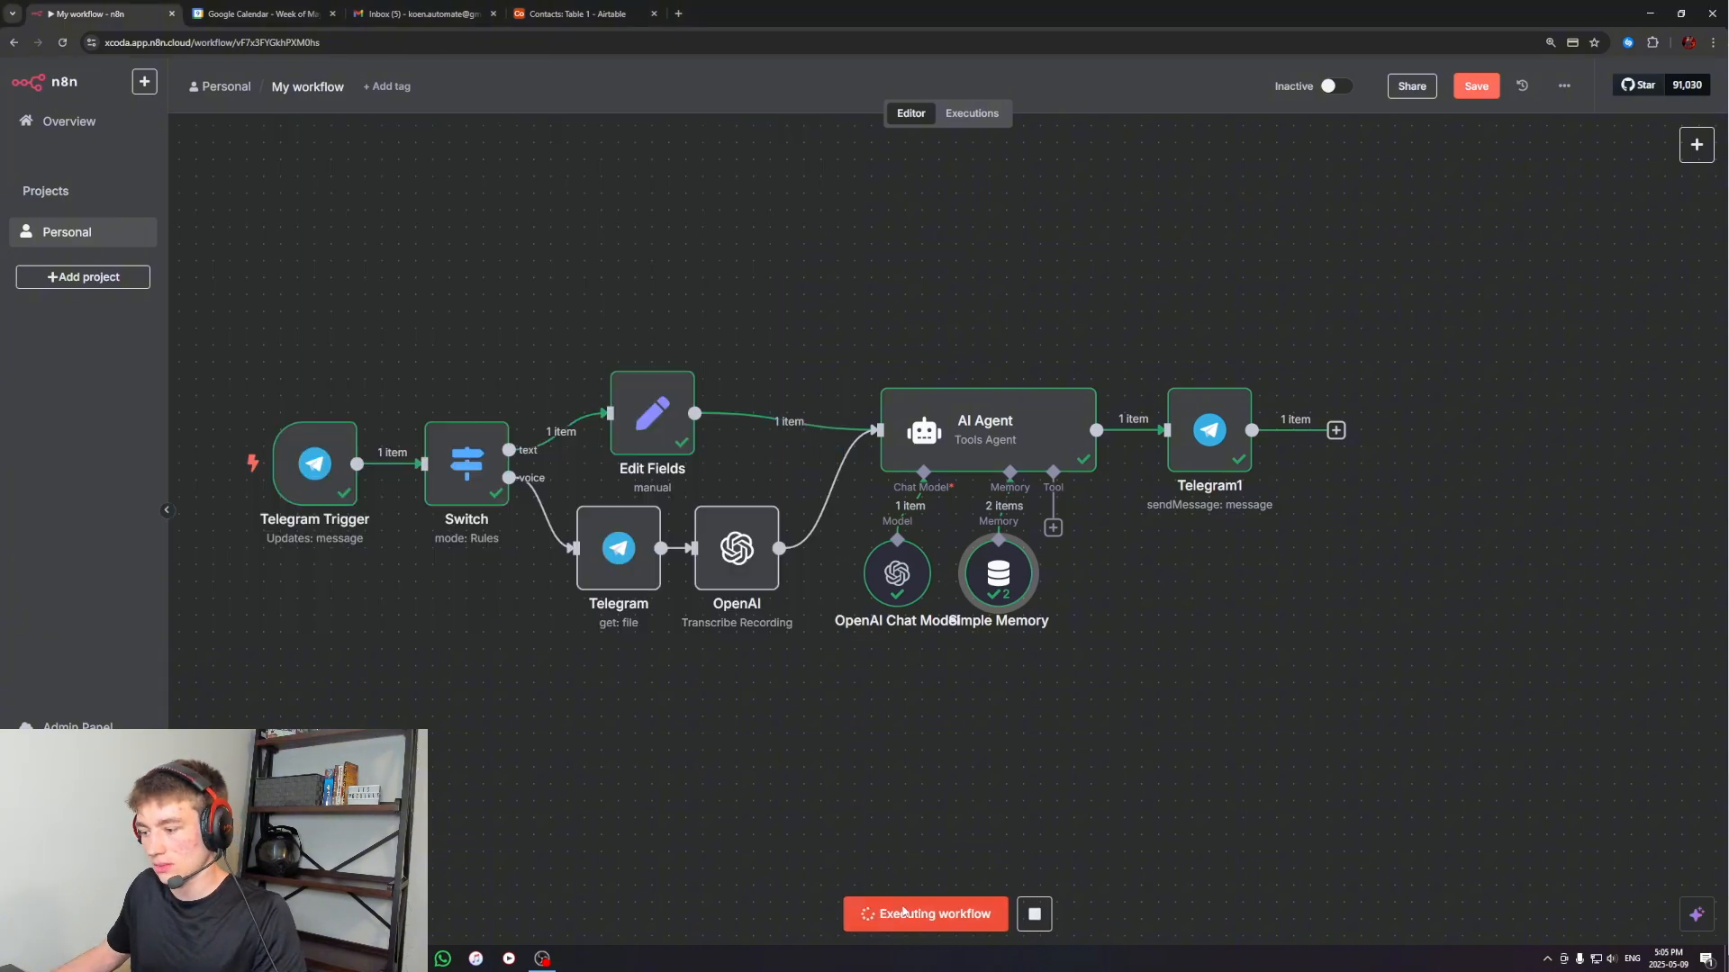
key("alt+Tab")
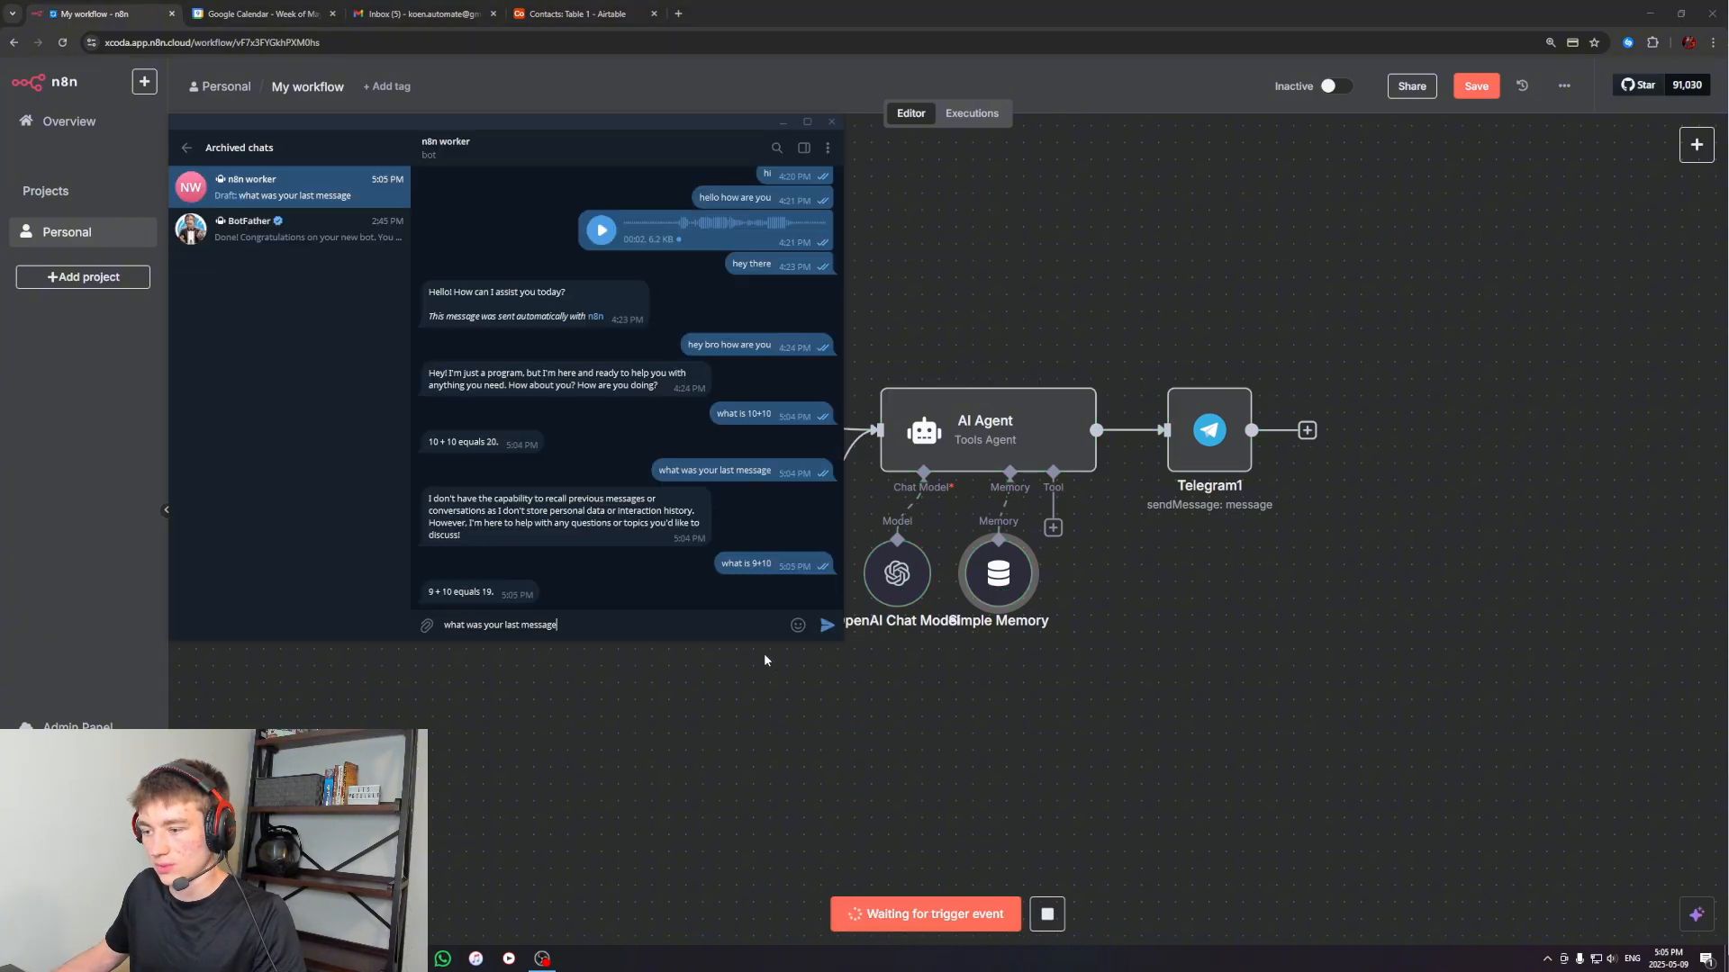
left_click(823, 628)
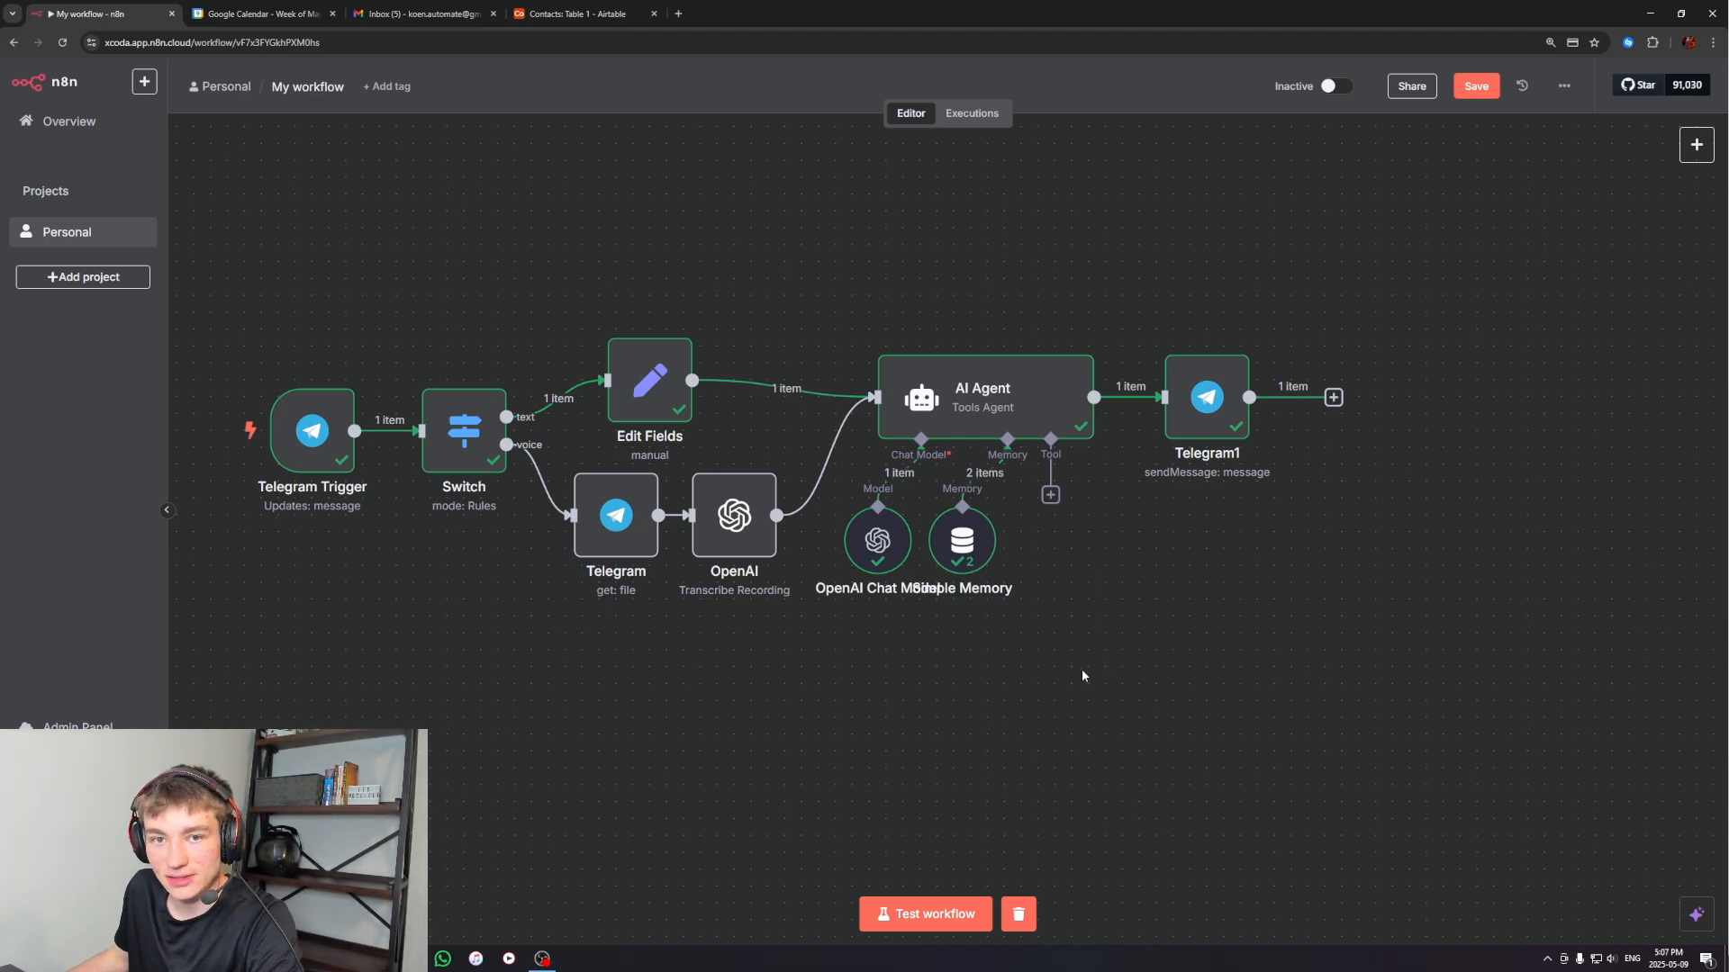
Add a Gmail Tool node to the AI Agent's tool connection
left_click(1050, 495)
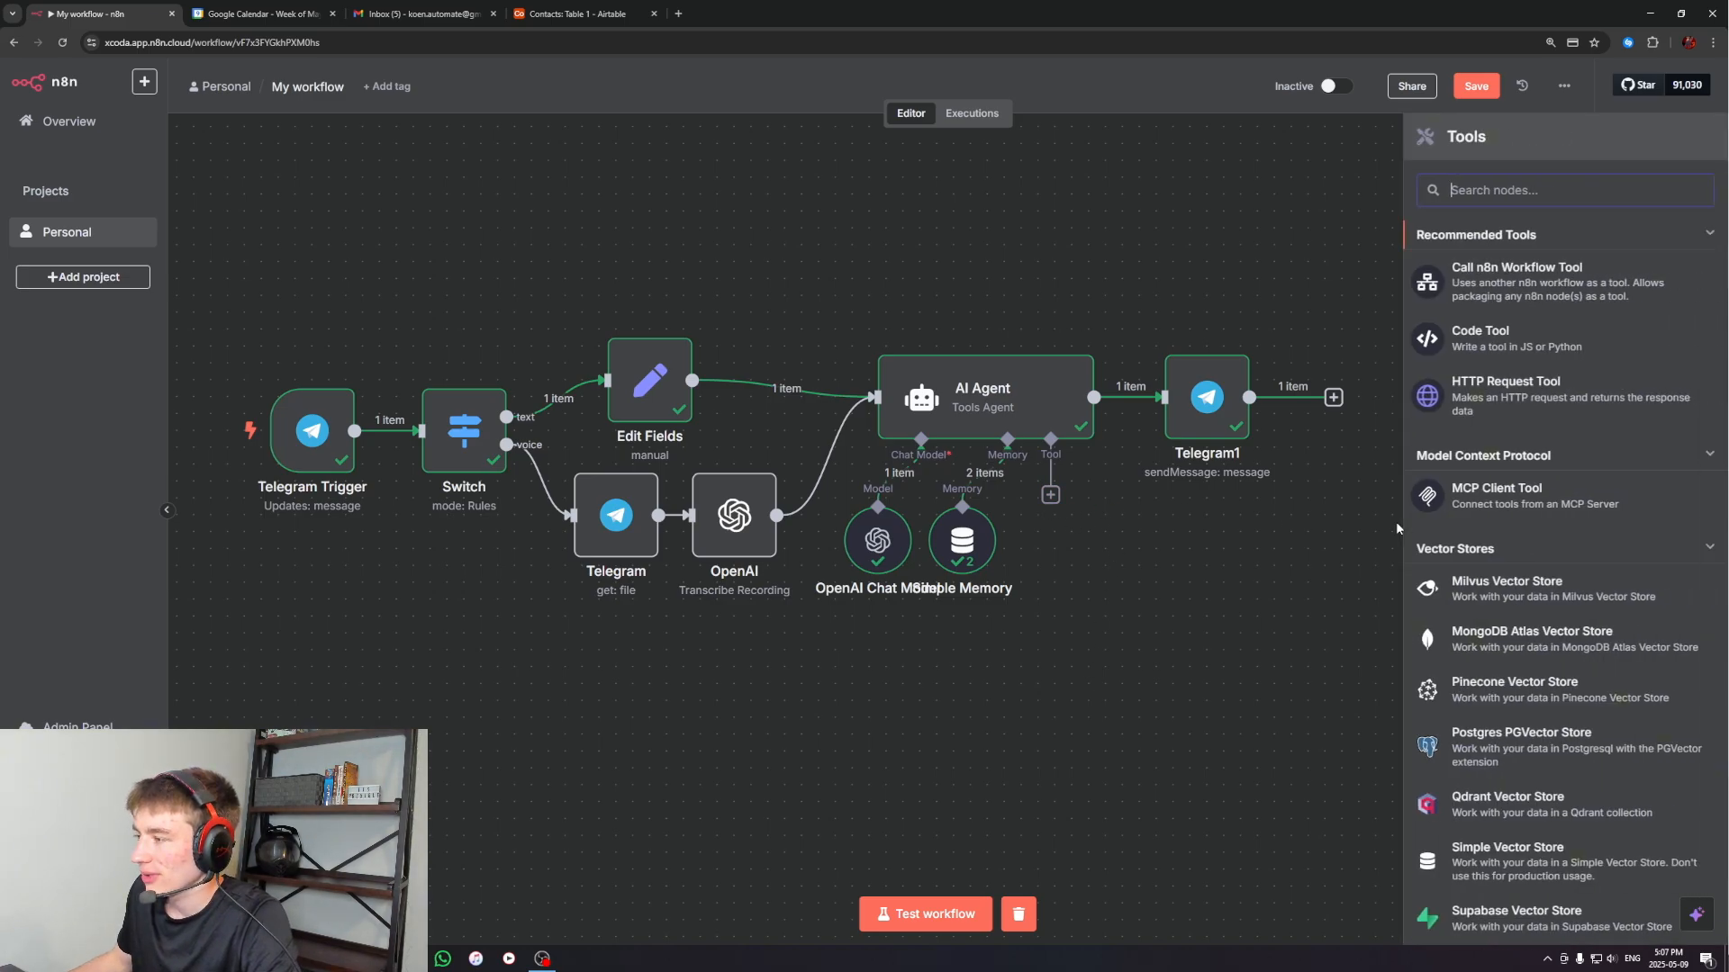
type("gmail")
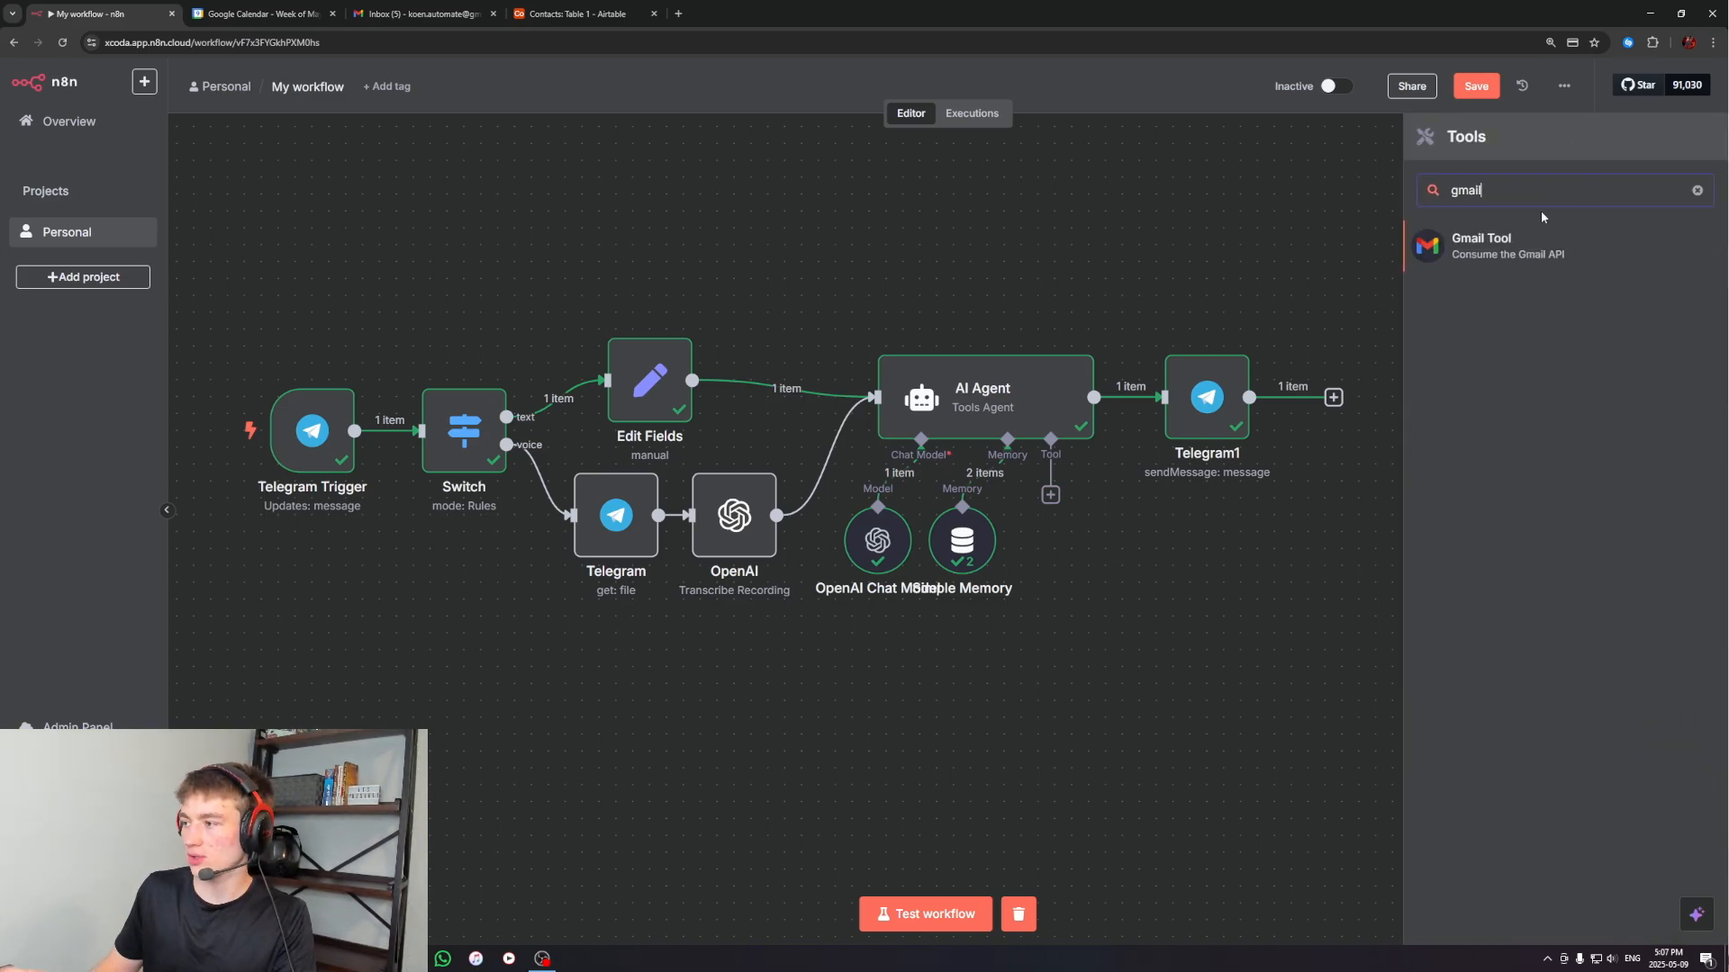
left_click(1521, 243)
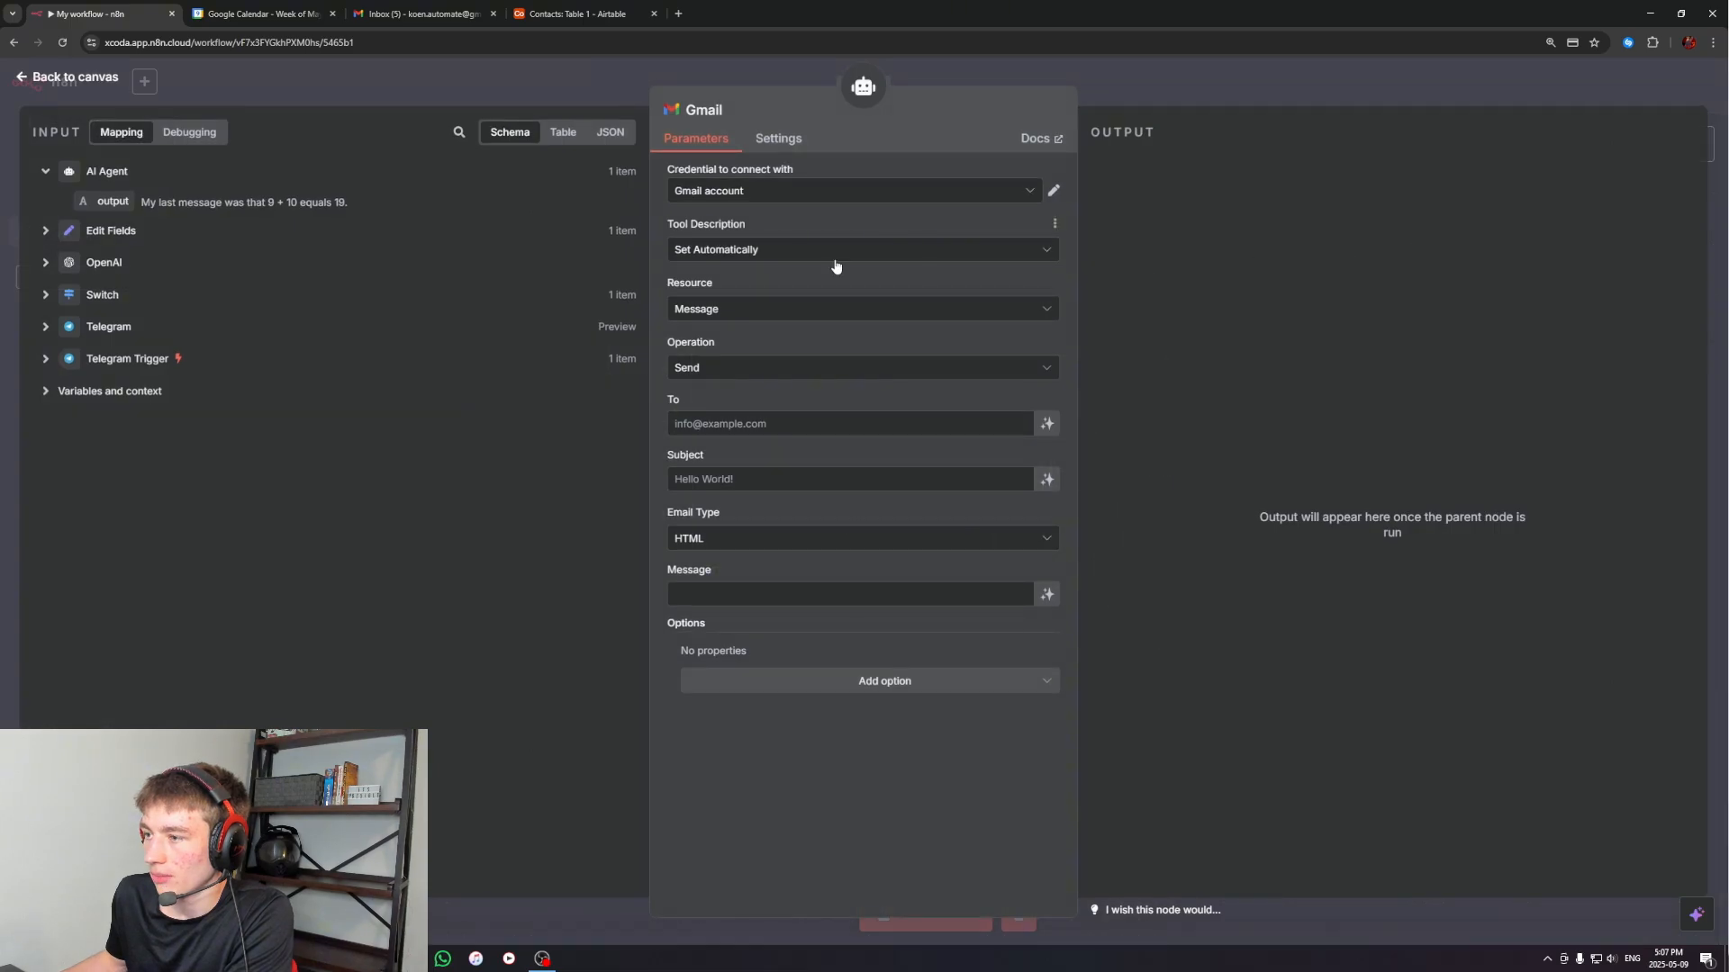
View the Google sign-in option for a new Gmail credential in the Gmail tool, and close the form without creating one
left_click(703, 198)
left_click(1174, 97)
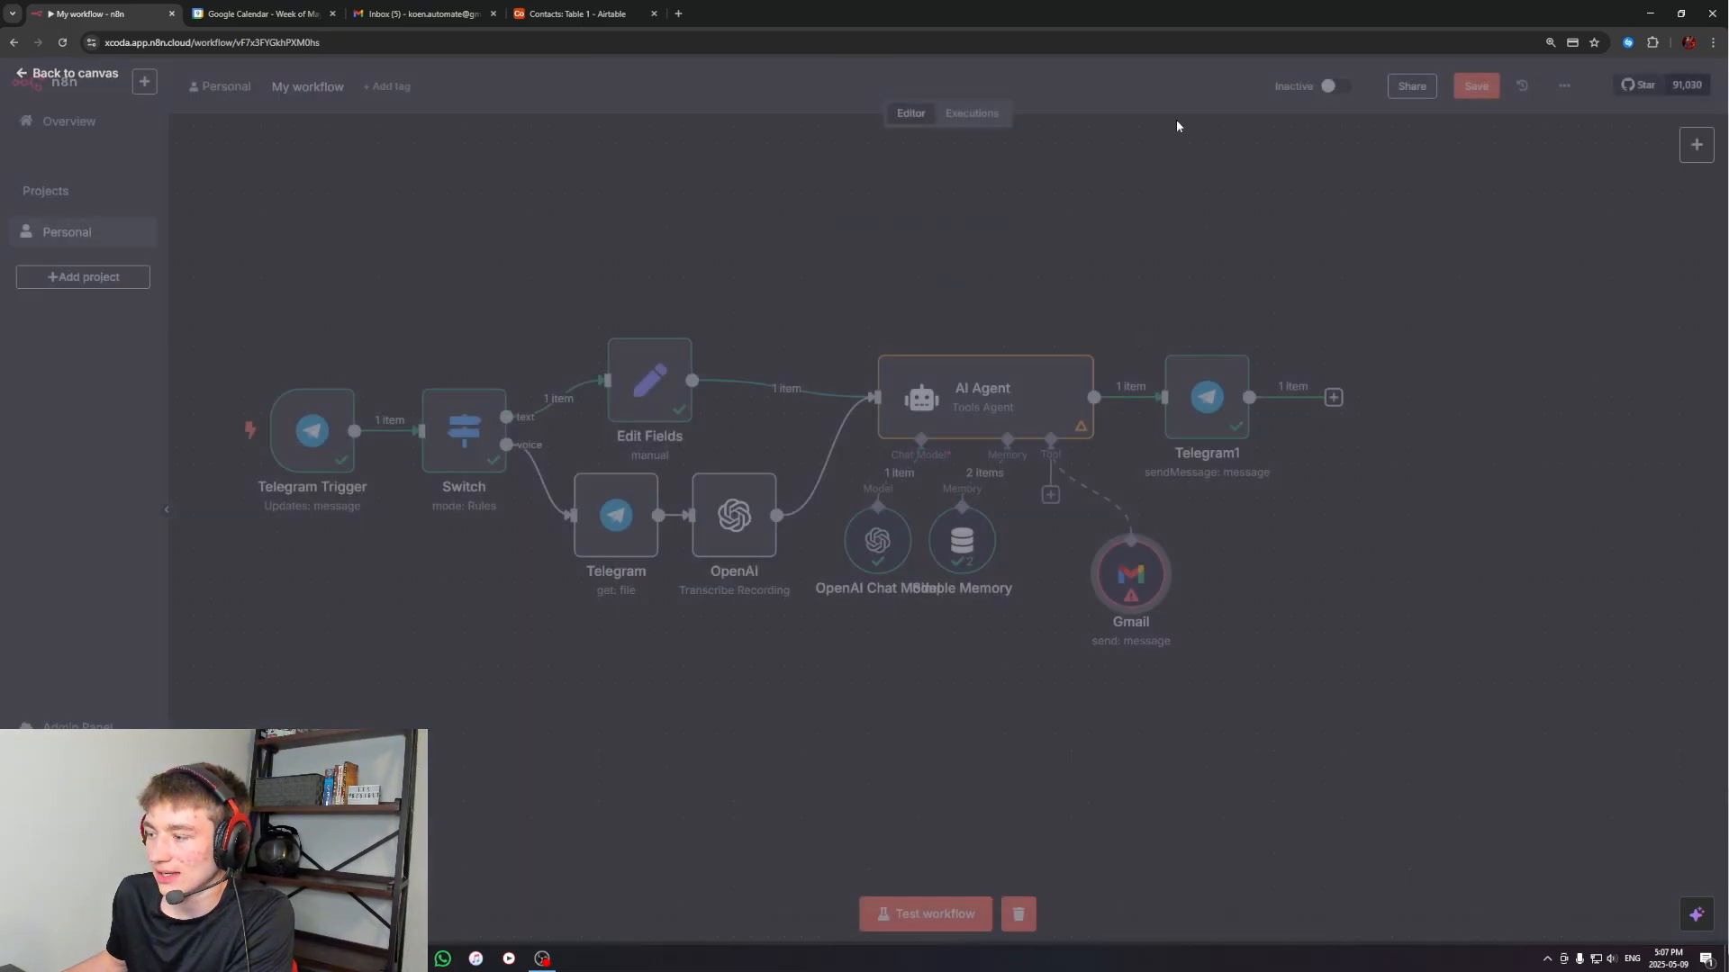
double_click(1127, 583)
left_click(716, 194)
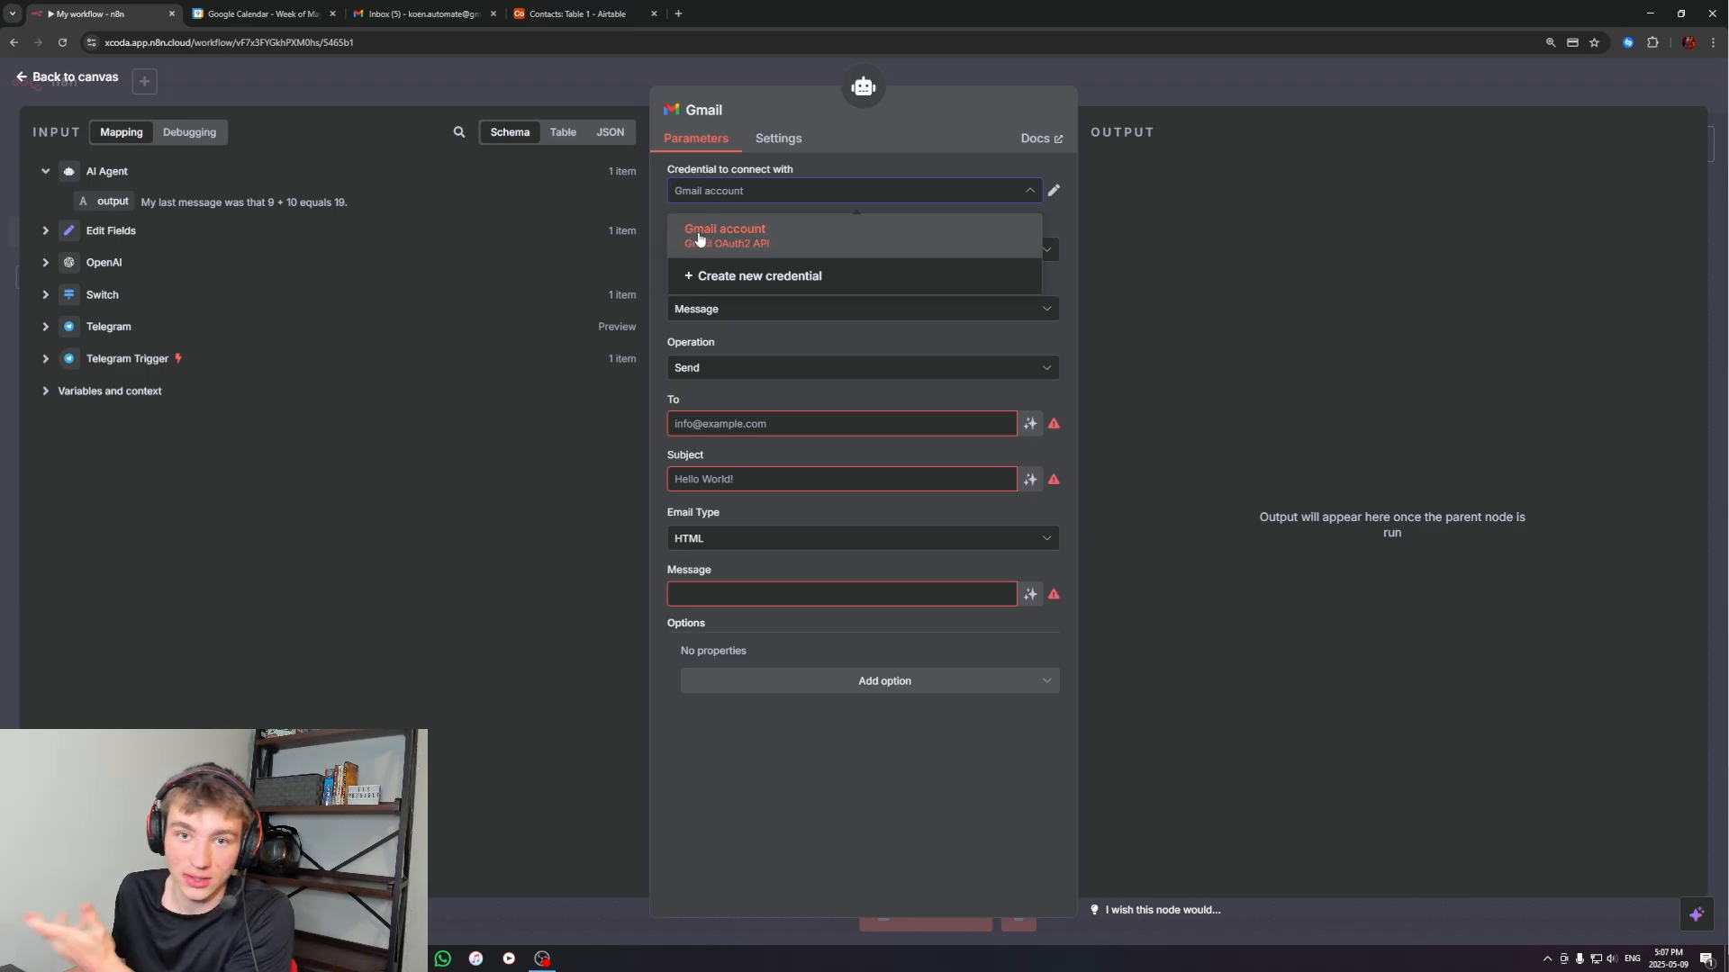
left_click(752, 279)
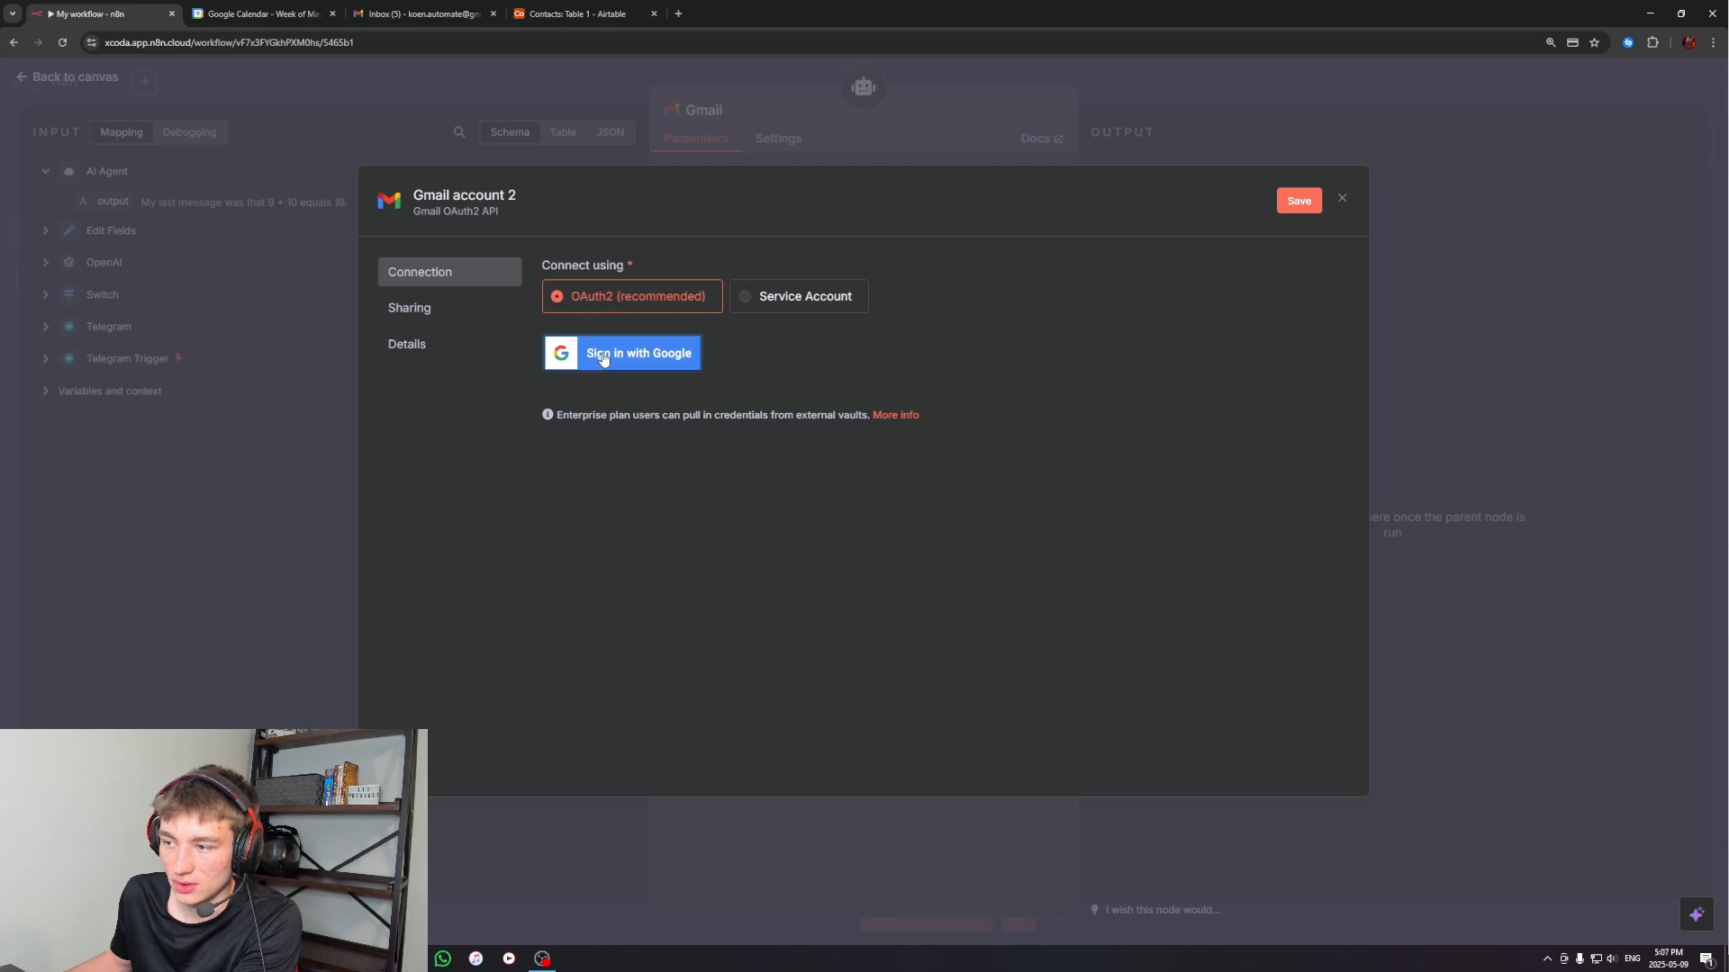
left_click(1342, 200)
left_click(911, 539)
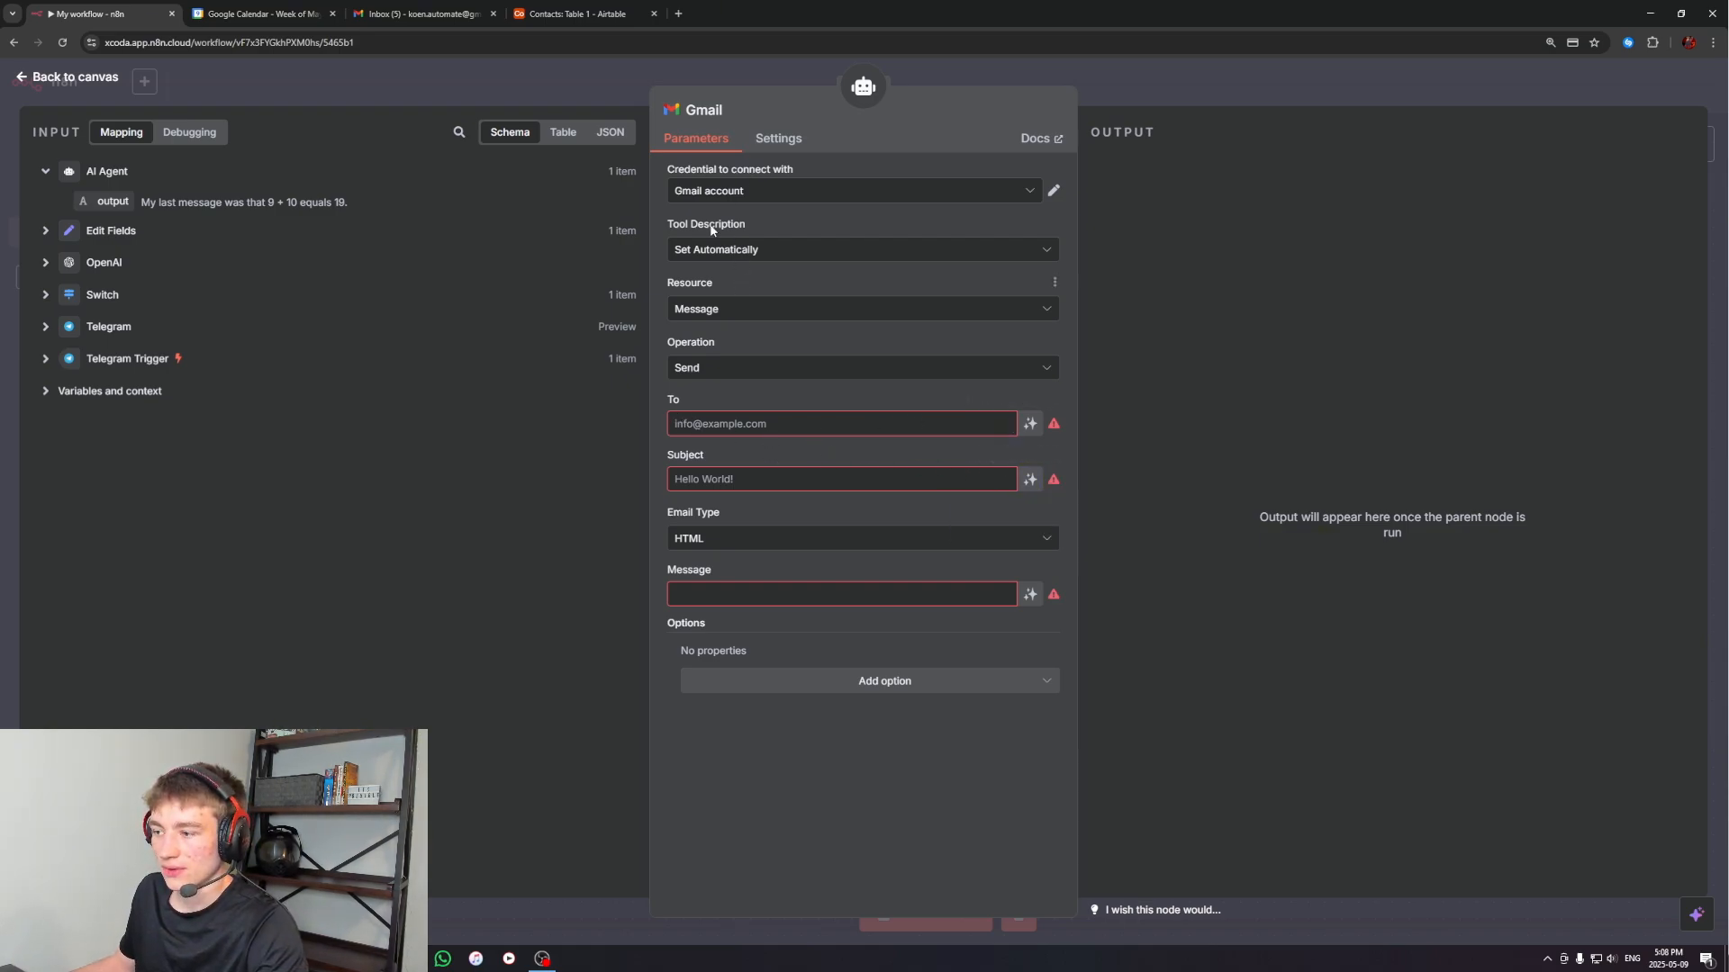
Let the model define the email's subject and message automatically, and set the email type to Text
left_click(1031, 480)
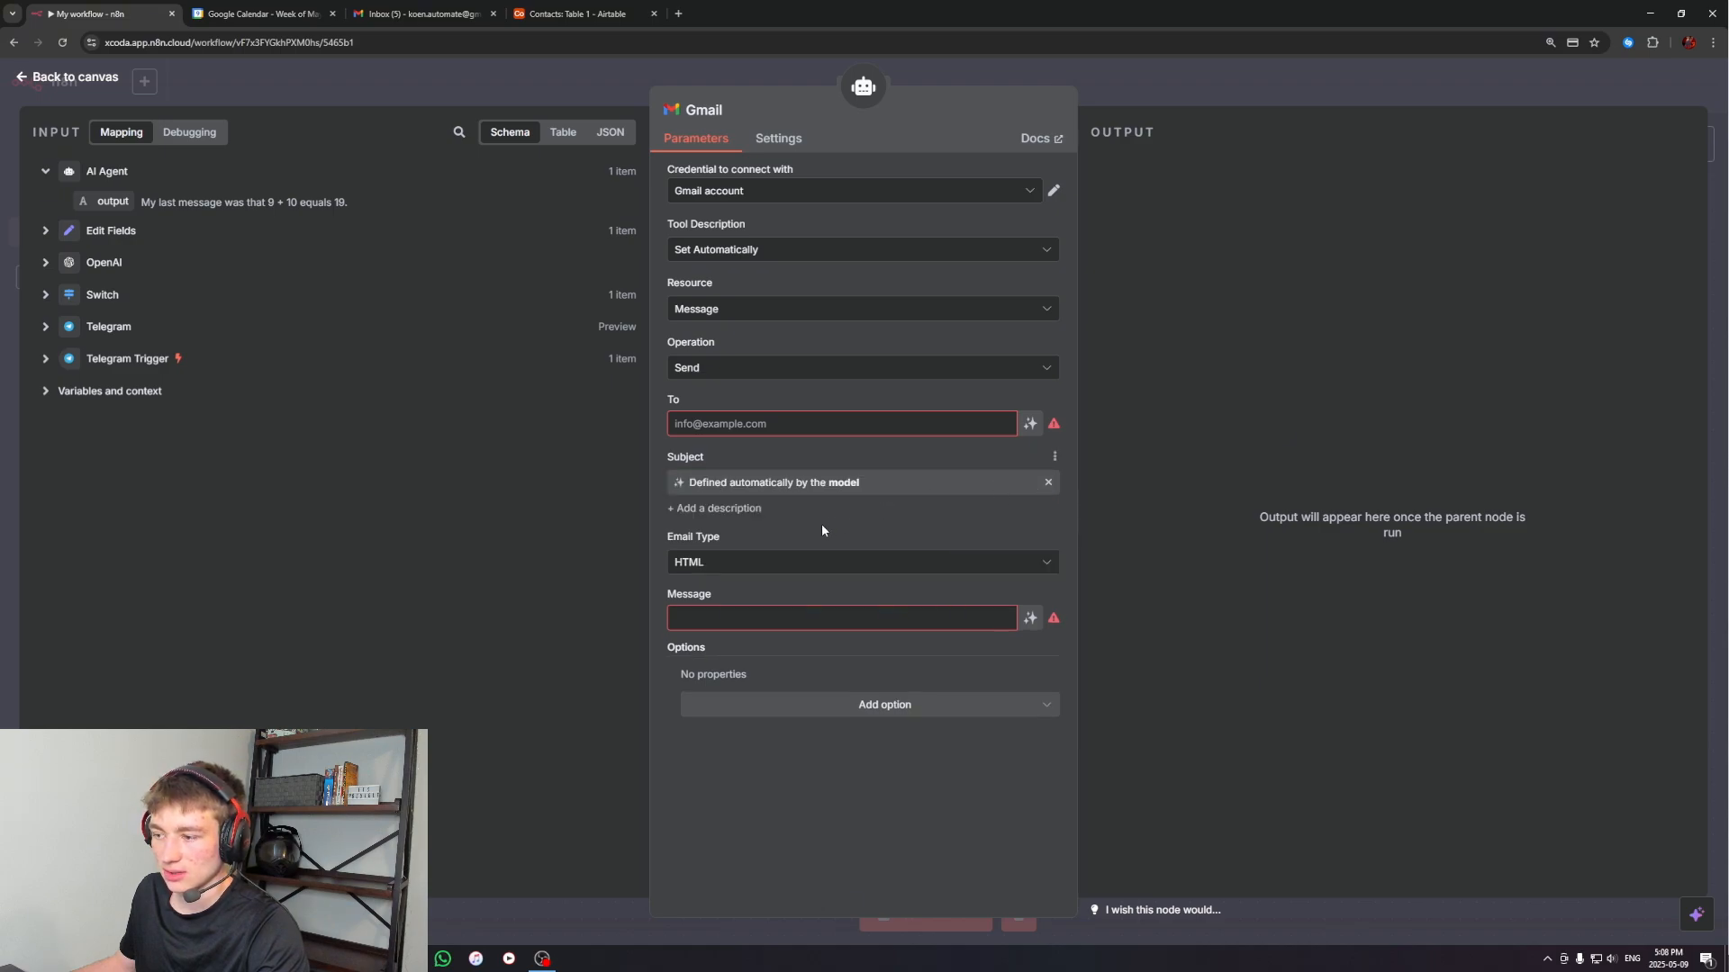
left_click(1032, 620)
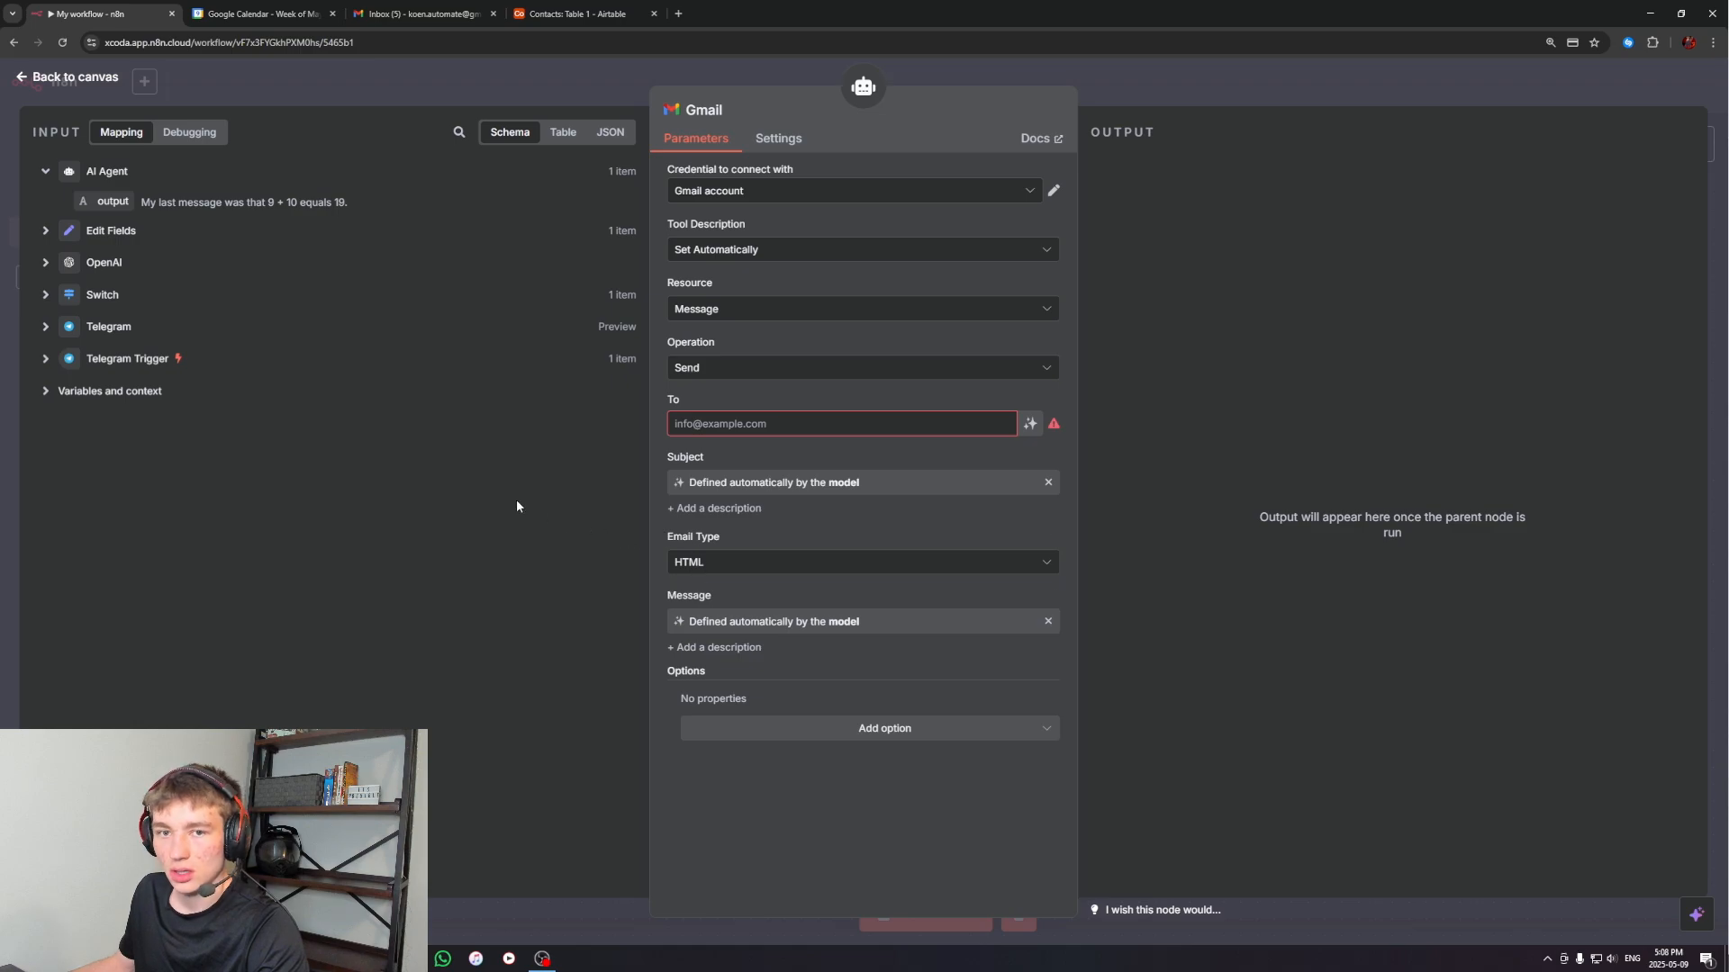
left_click(709, 566)
left_click(711, 606)
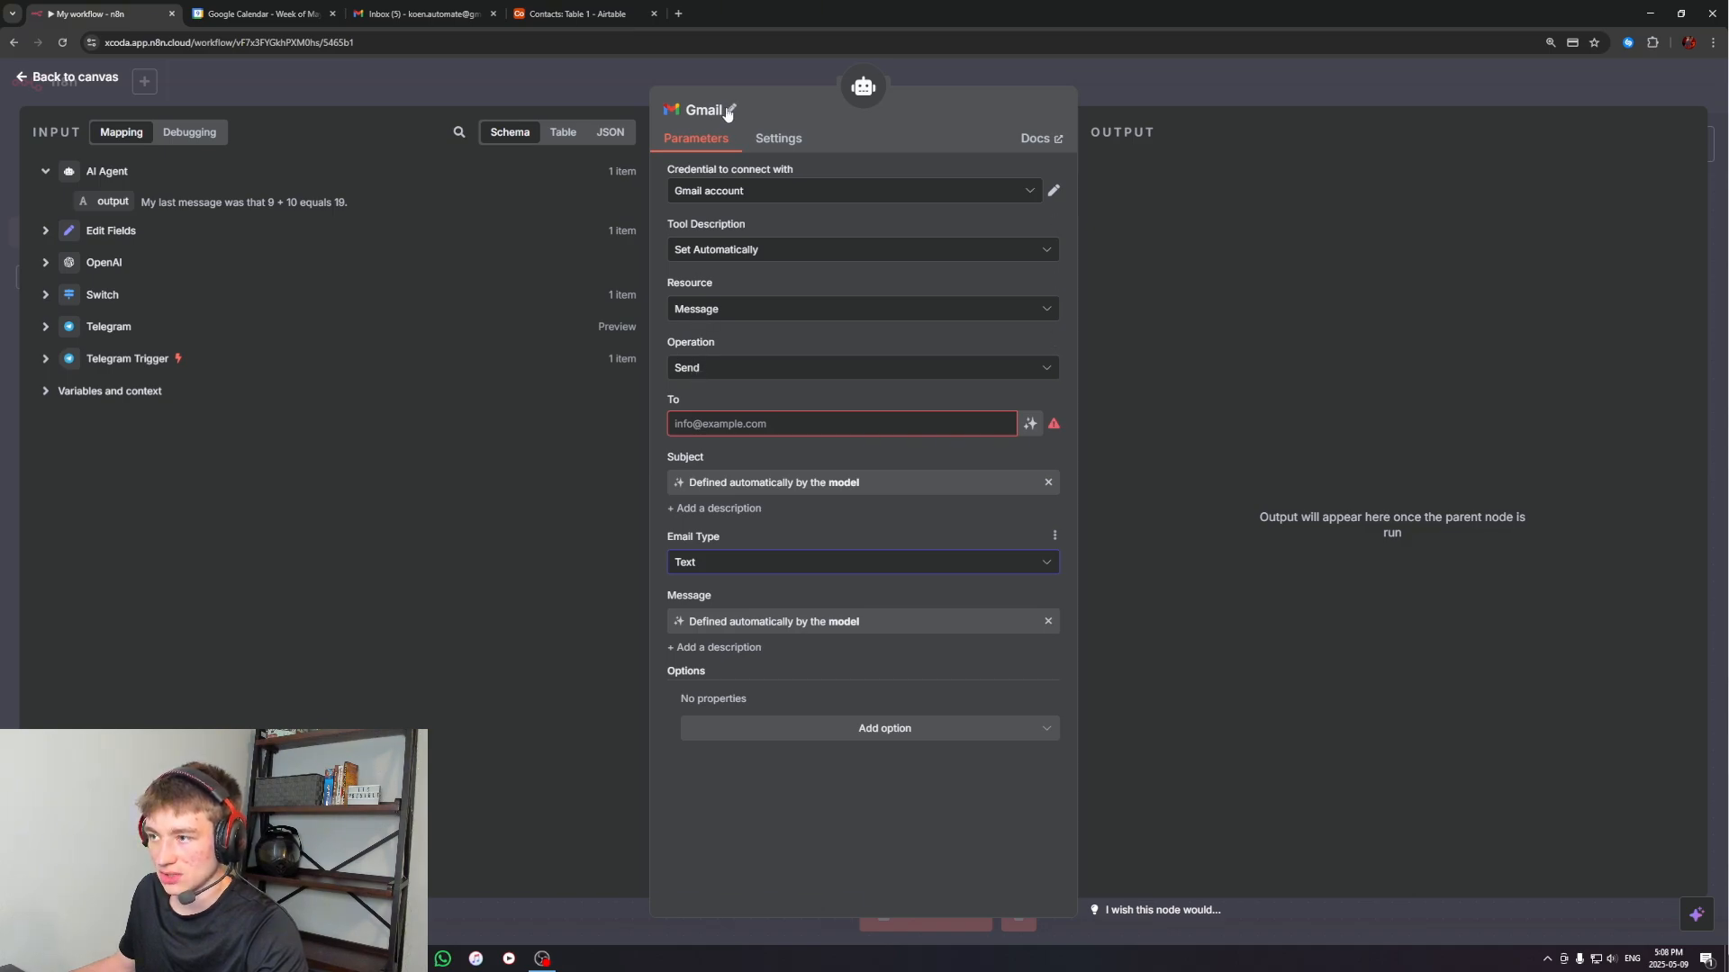
Rename the Gmail tool node to "Send" and enter the recipient's e-mail address as the fixed To value
left_click(730, 113)
type("Send")
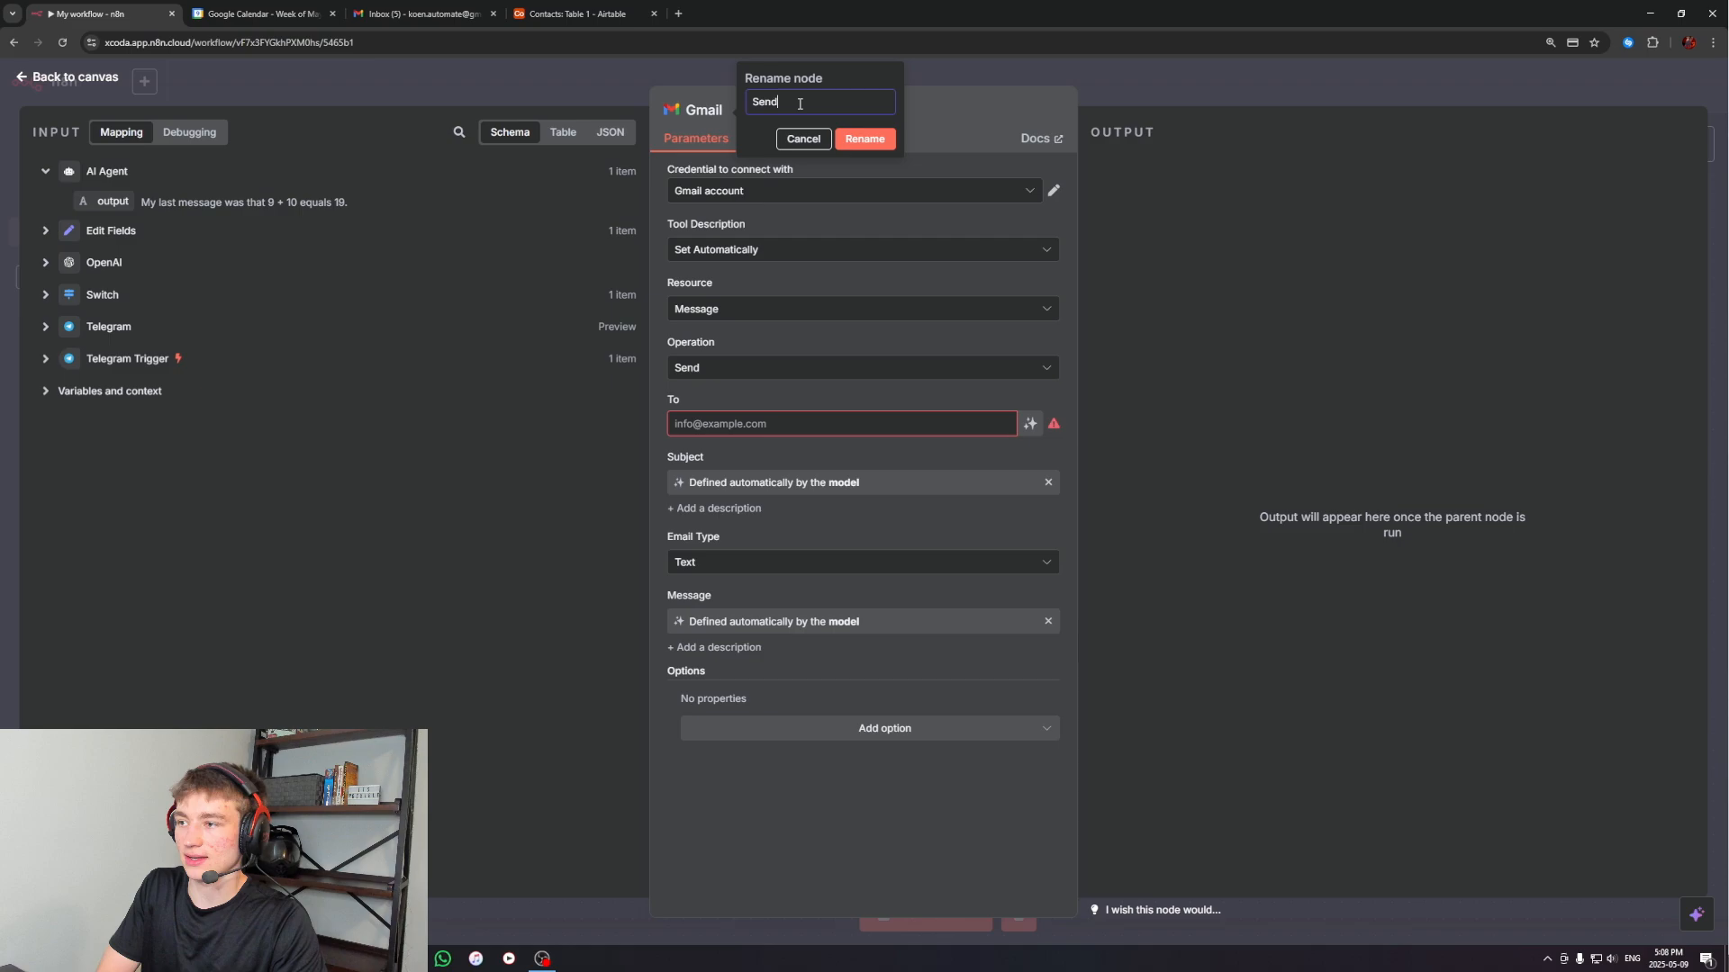
key("Return")
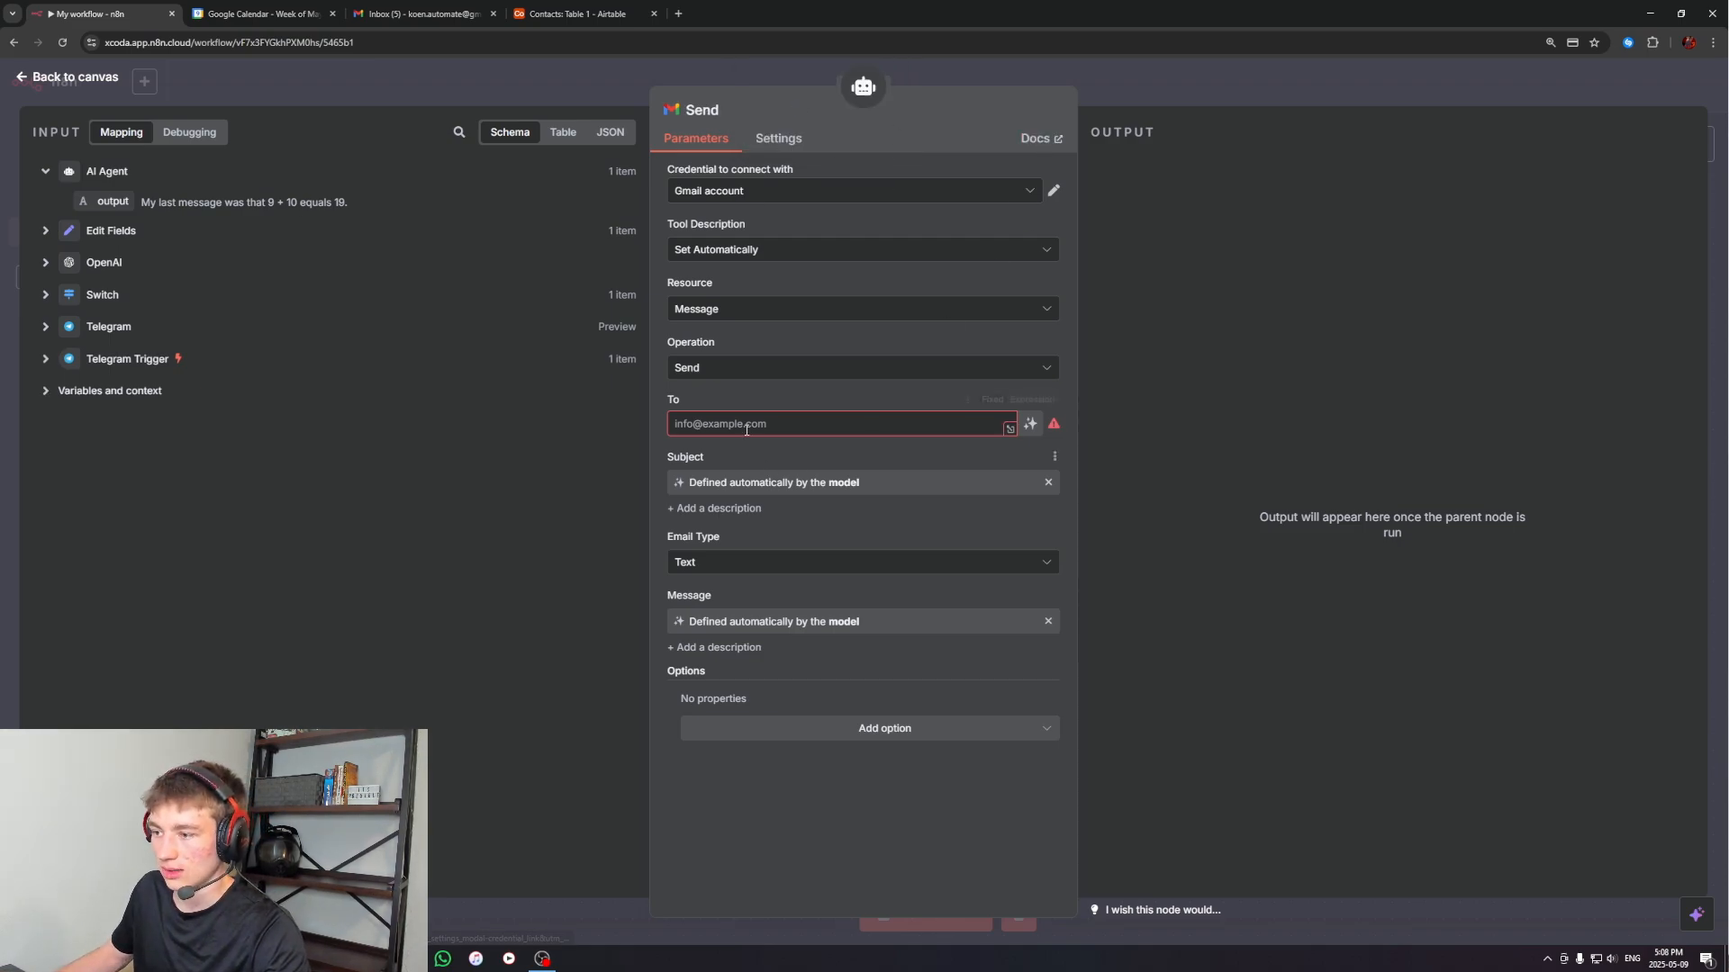
left_click(746, 422)
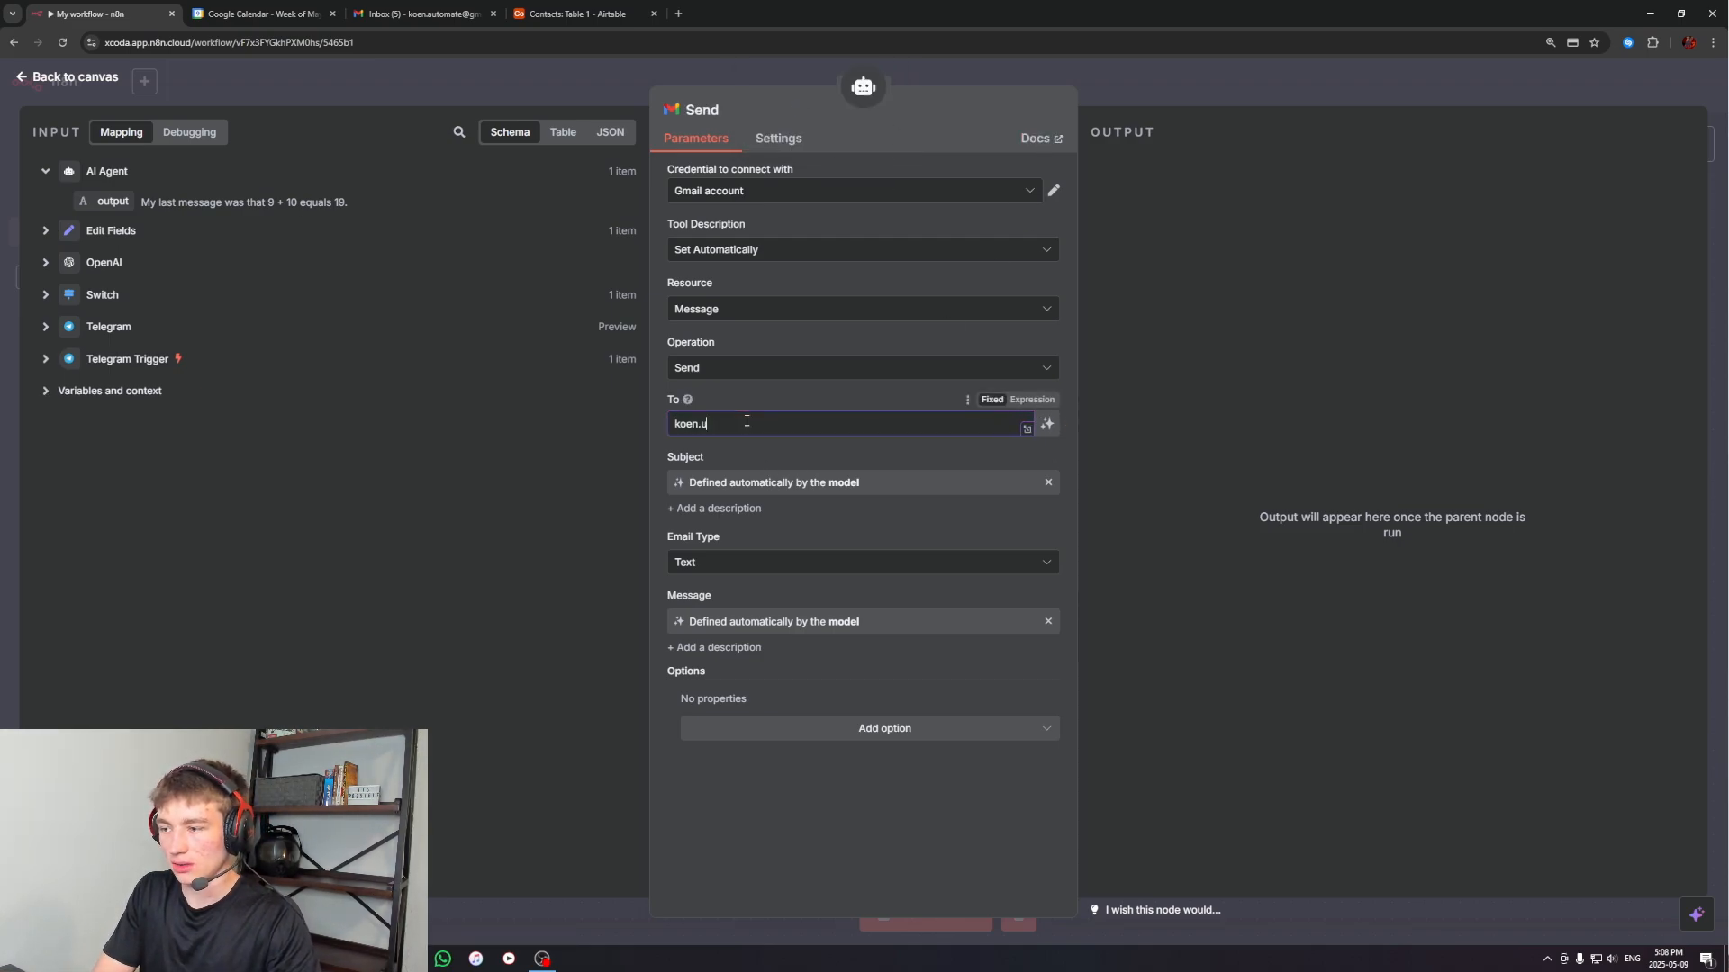
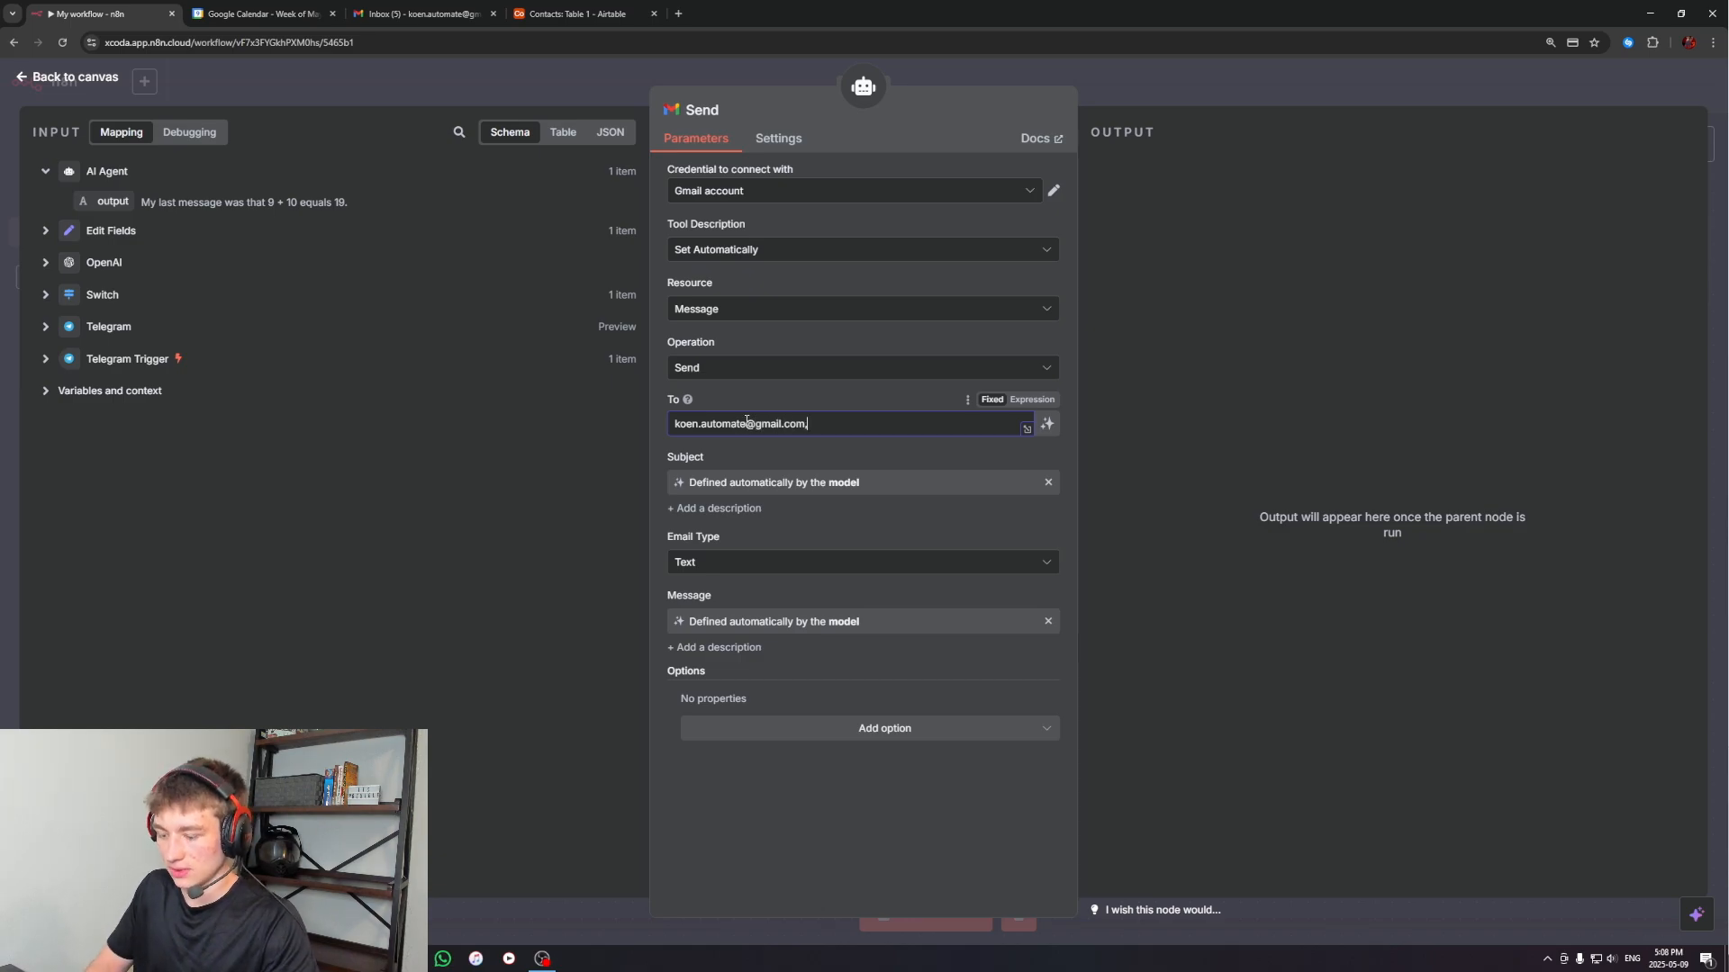
Add the Append n8n Attribution option to the Gmail tool, turn it off, and return to the canvas
left_click(839, 683)
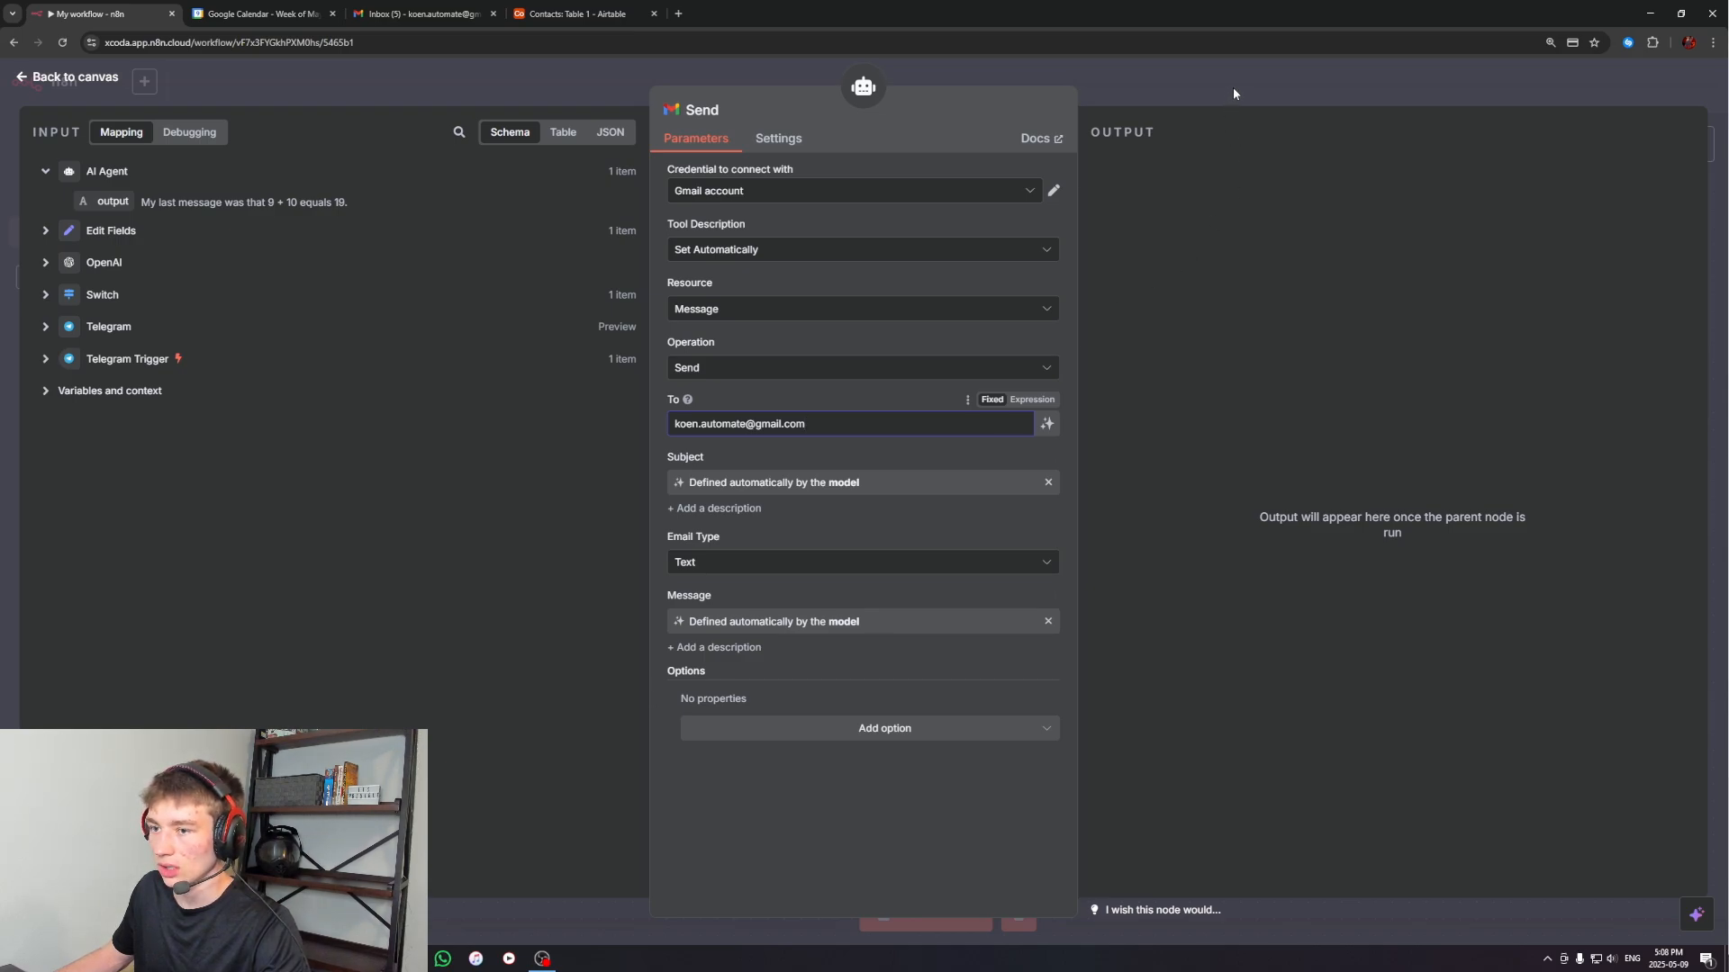
left_click(837, 731)
left_click(734, 505)
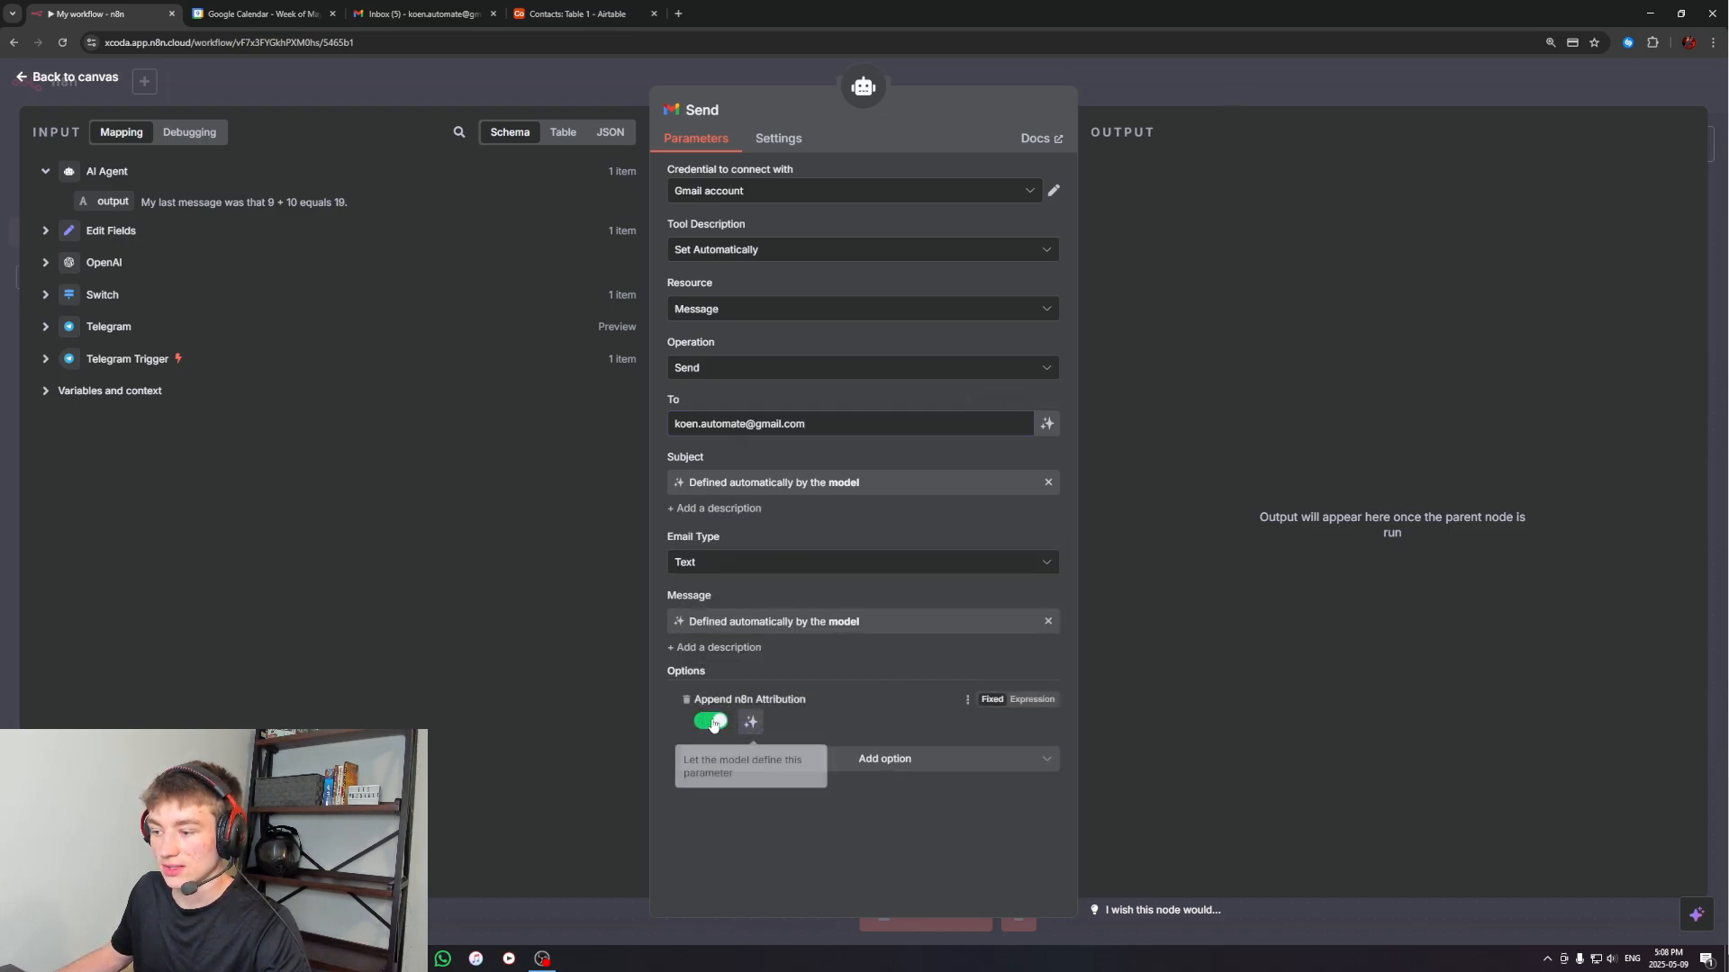
left_click(711, 721)
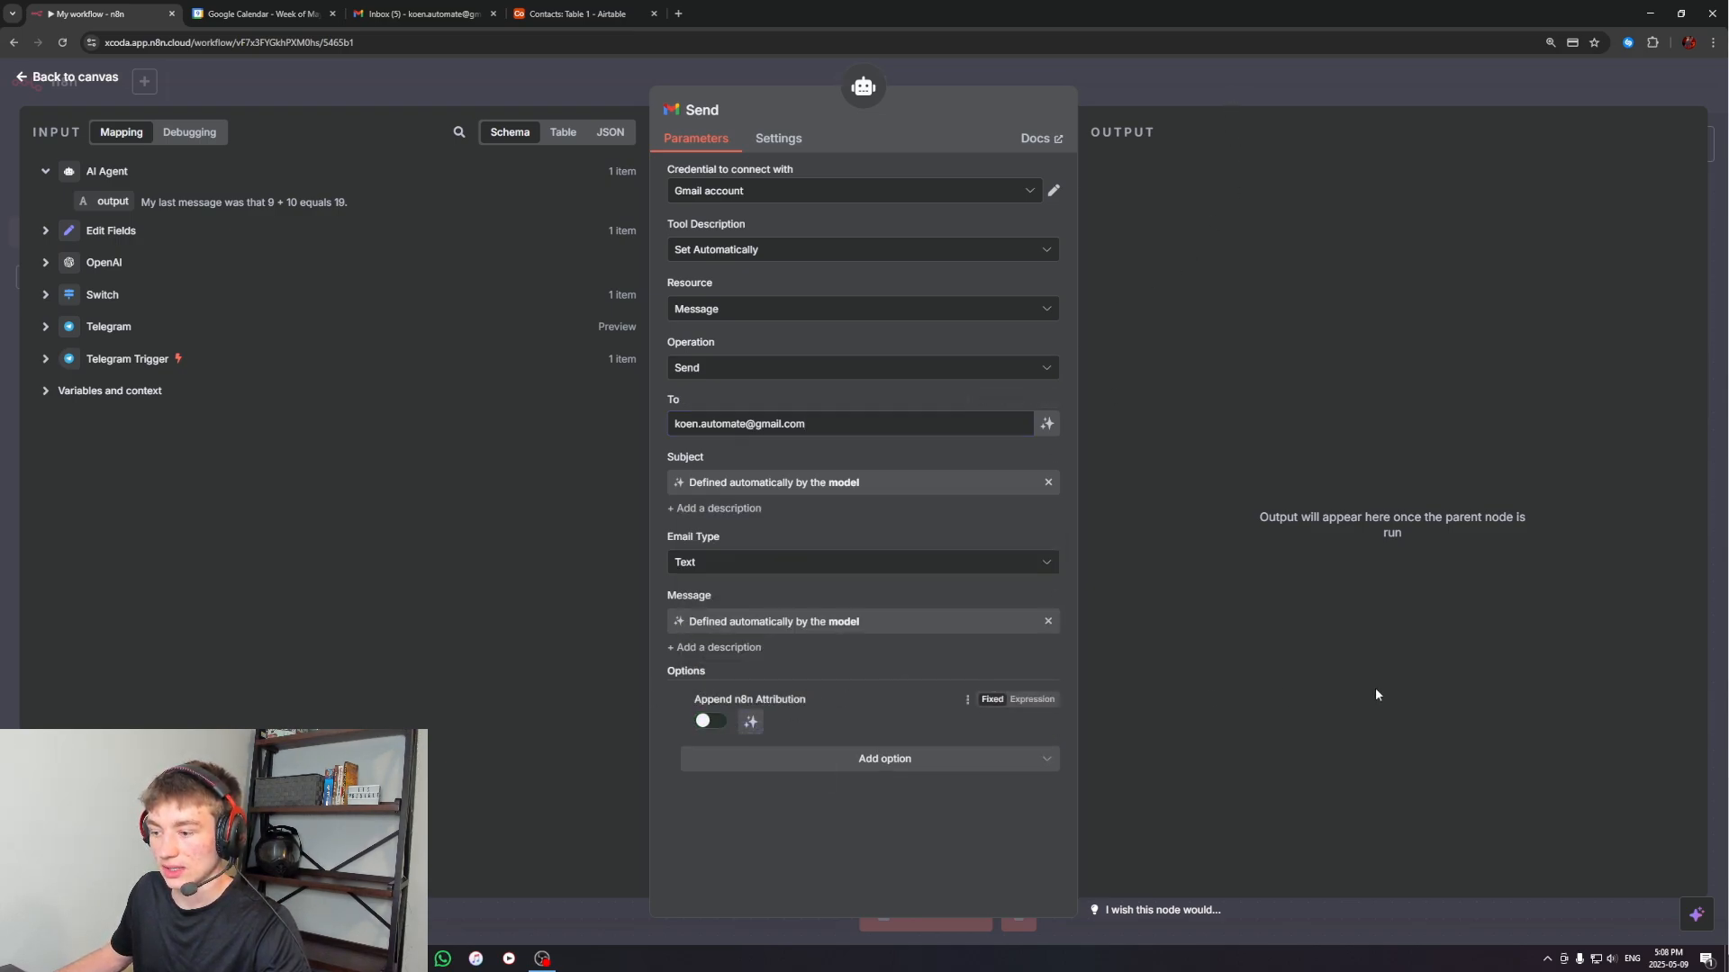
left_click(1192, 97)
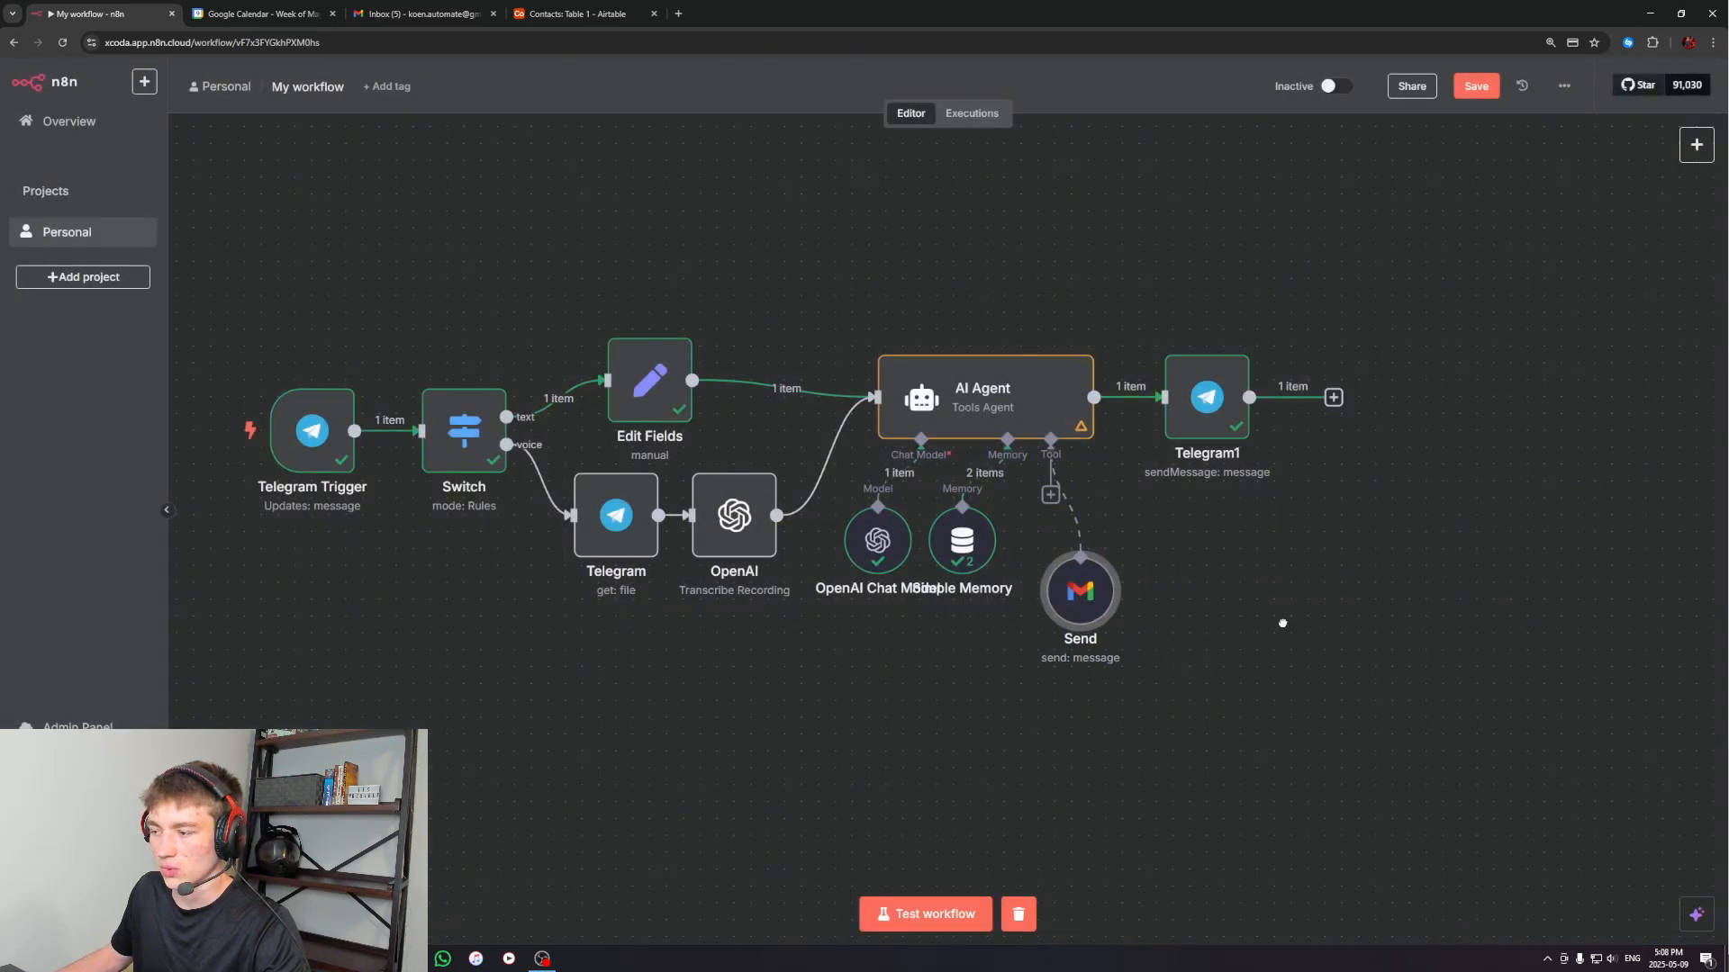
Test the Gmail tool by running the workflow and asking the n8n worker bot in Telegram to email the named contact about chicken
double_click(958, 425)
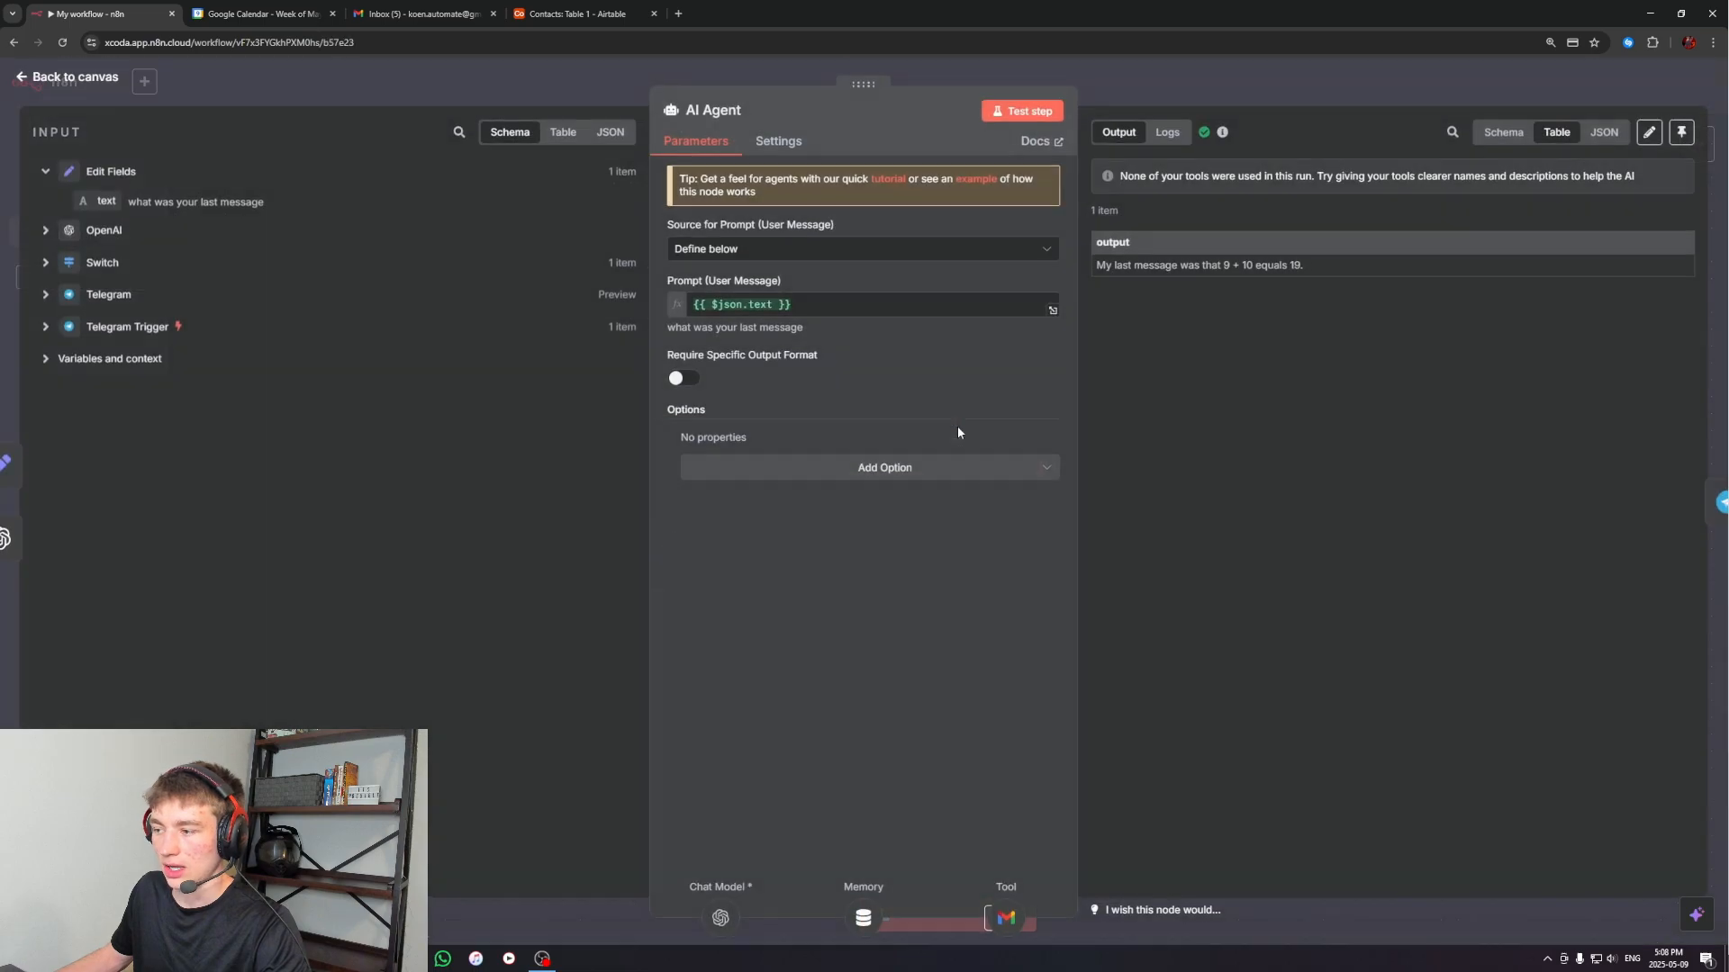
left_click(1177, 113)
left_click(878, 918)
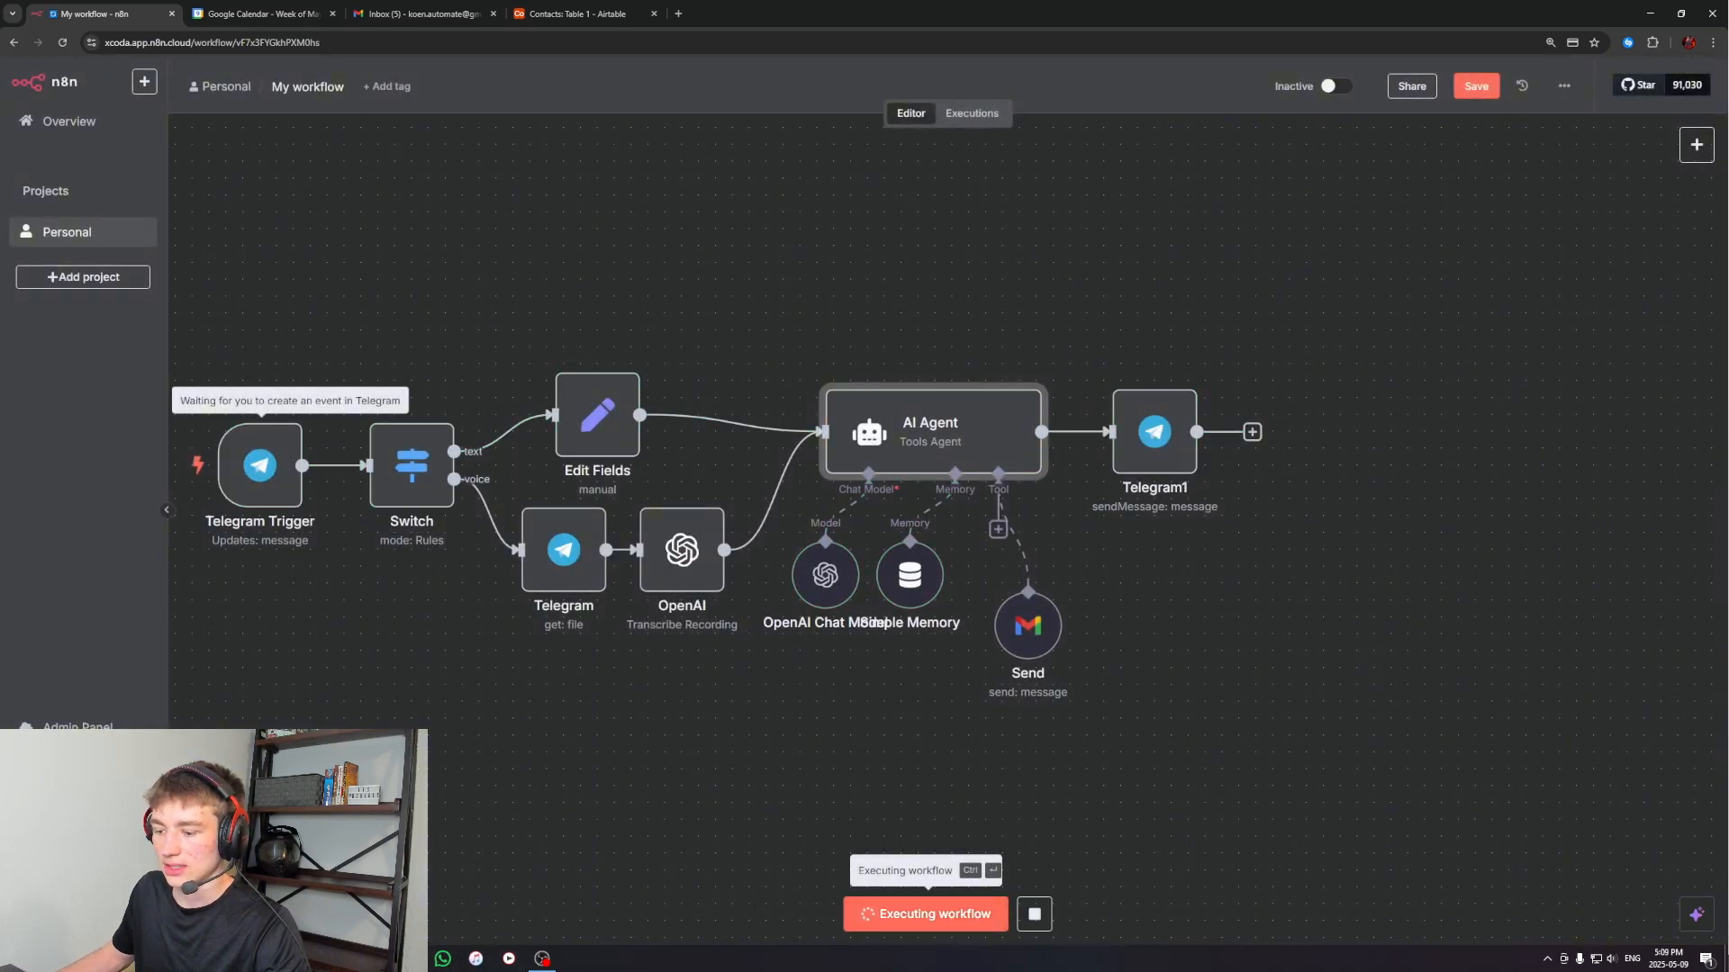
key("alt+Tab")
type("send an e")
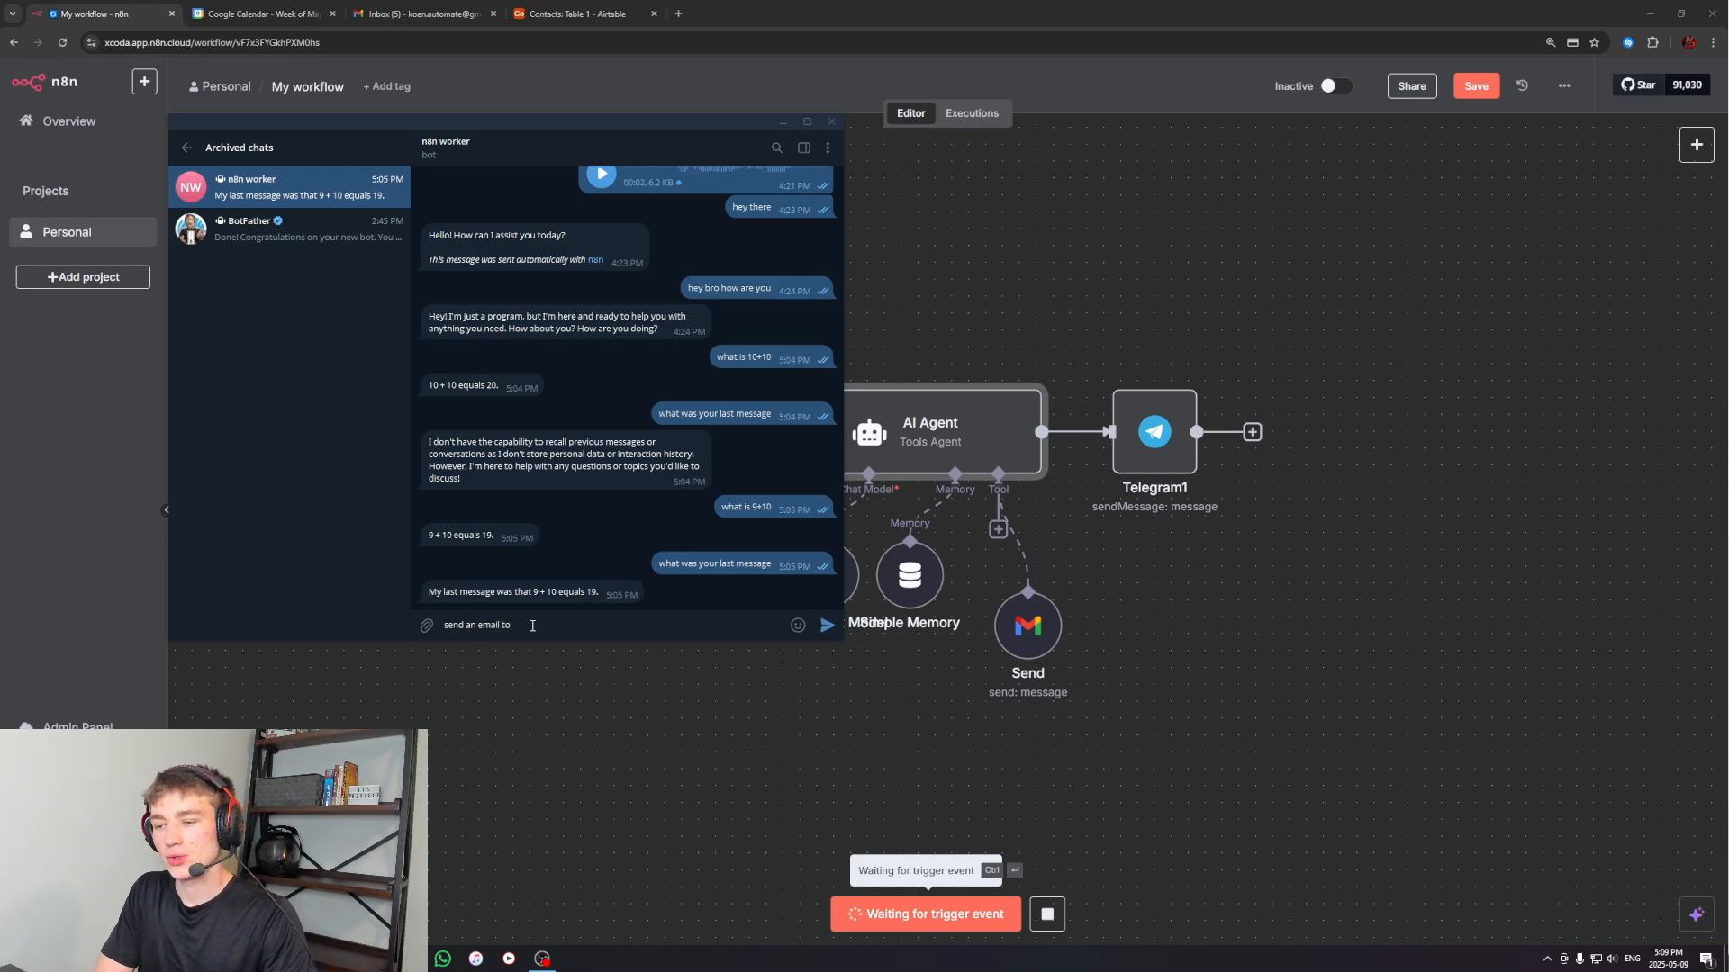
type("mail to koen at")
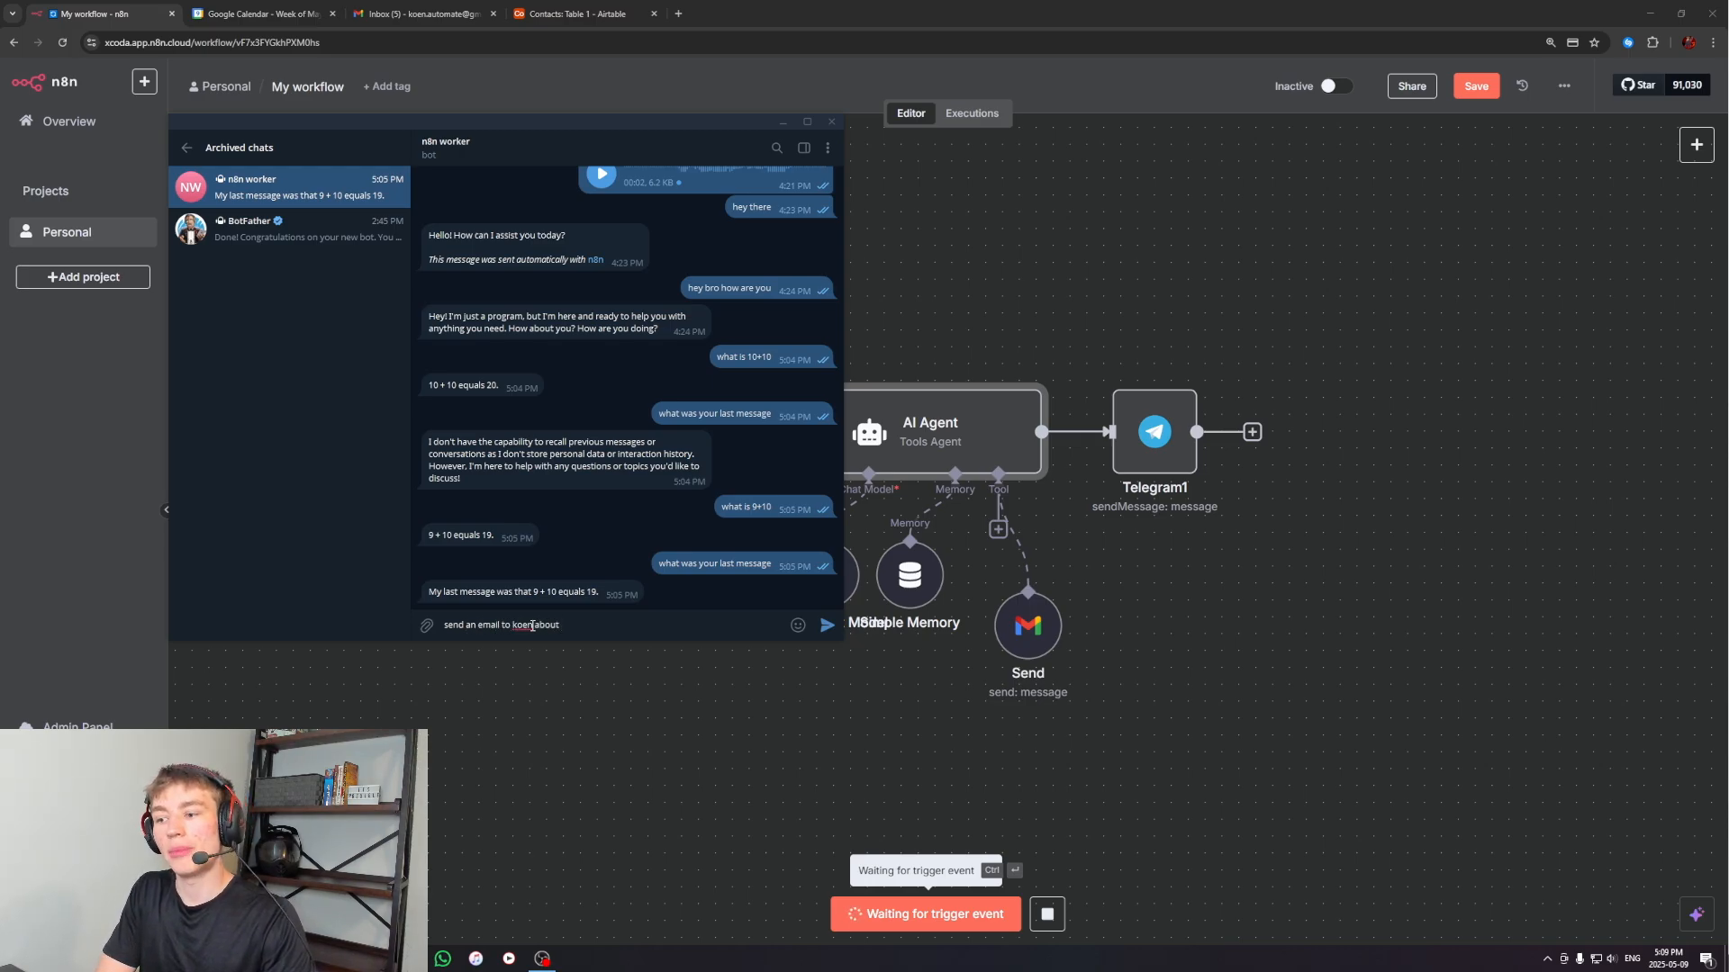
type("out chicken")
key("Return")
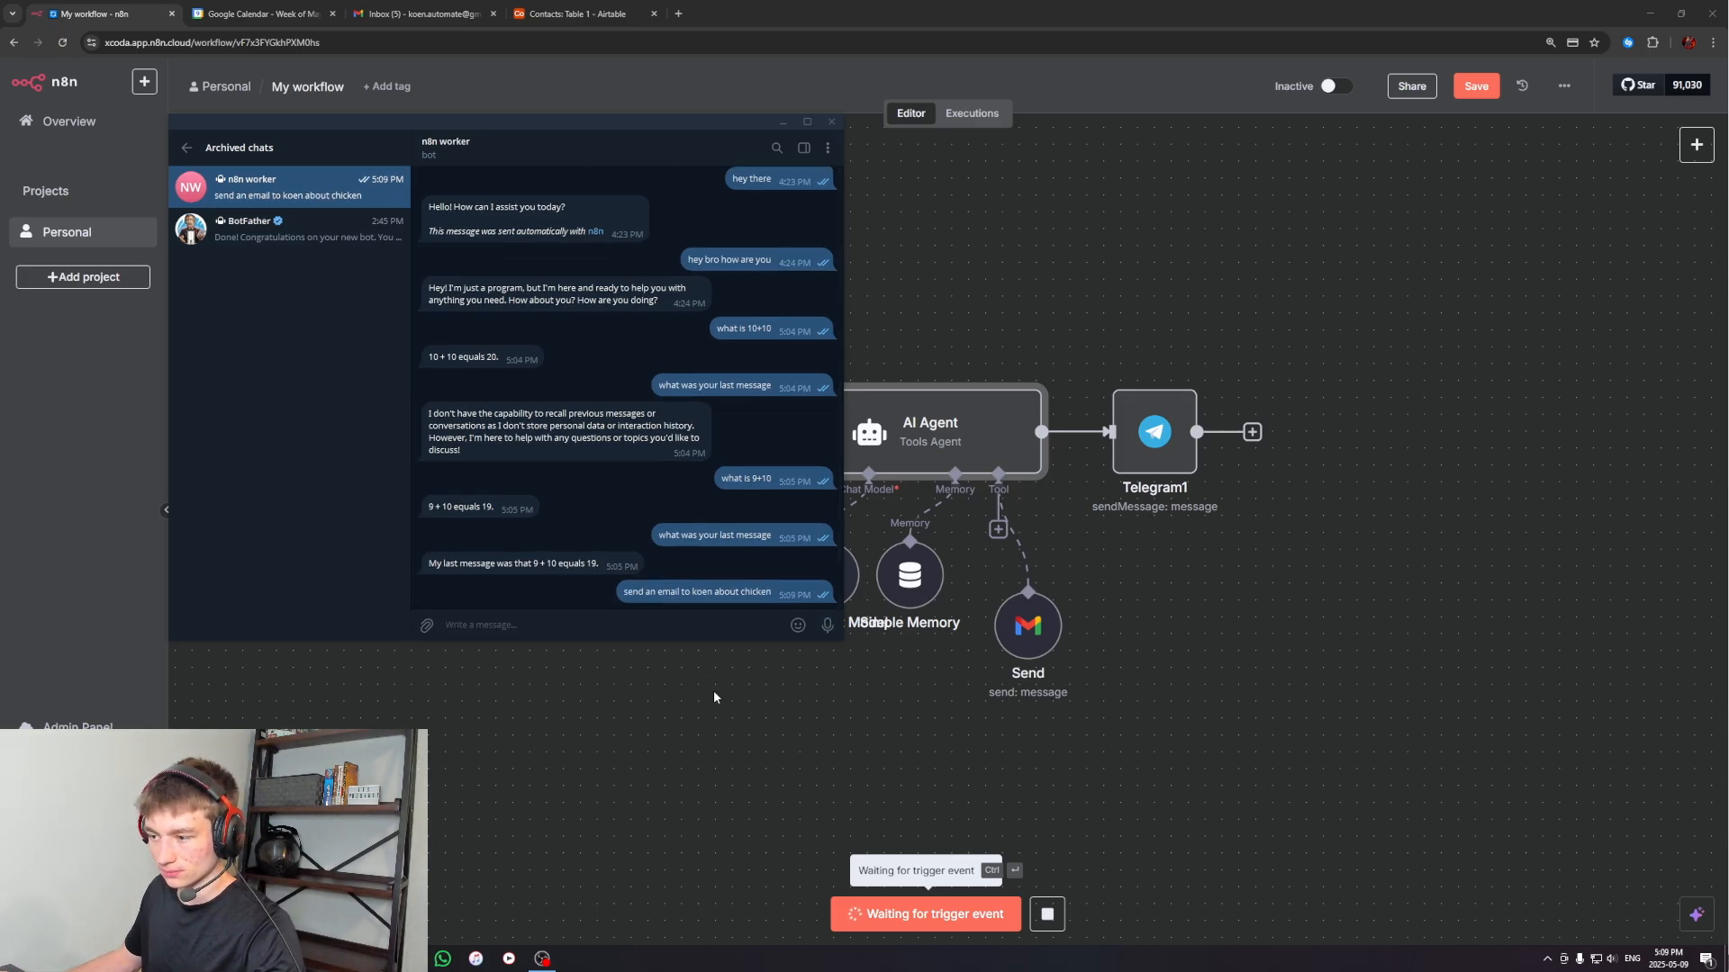
left_click_drag(710, 135, 1173, 208)
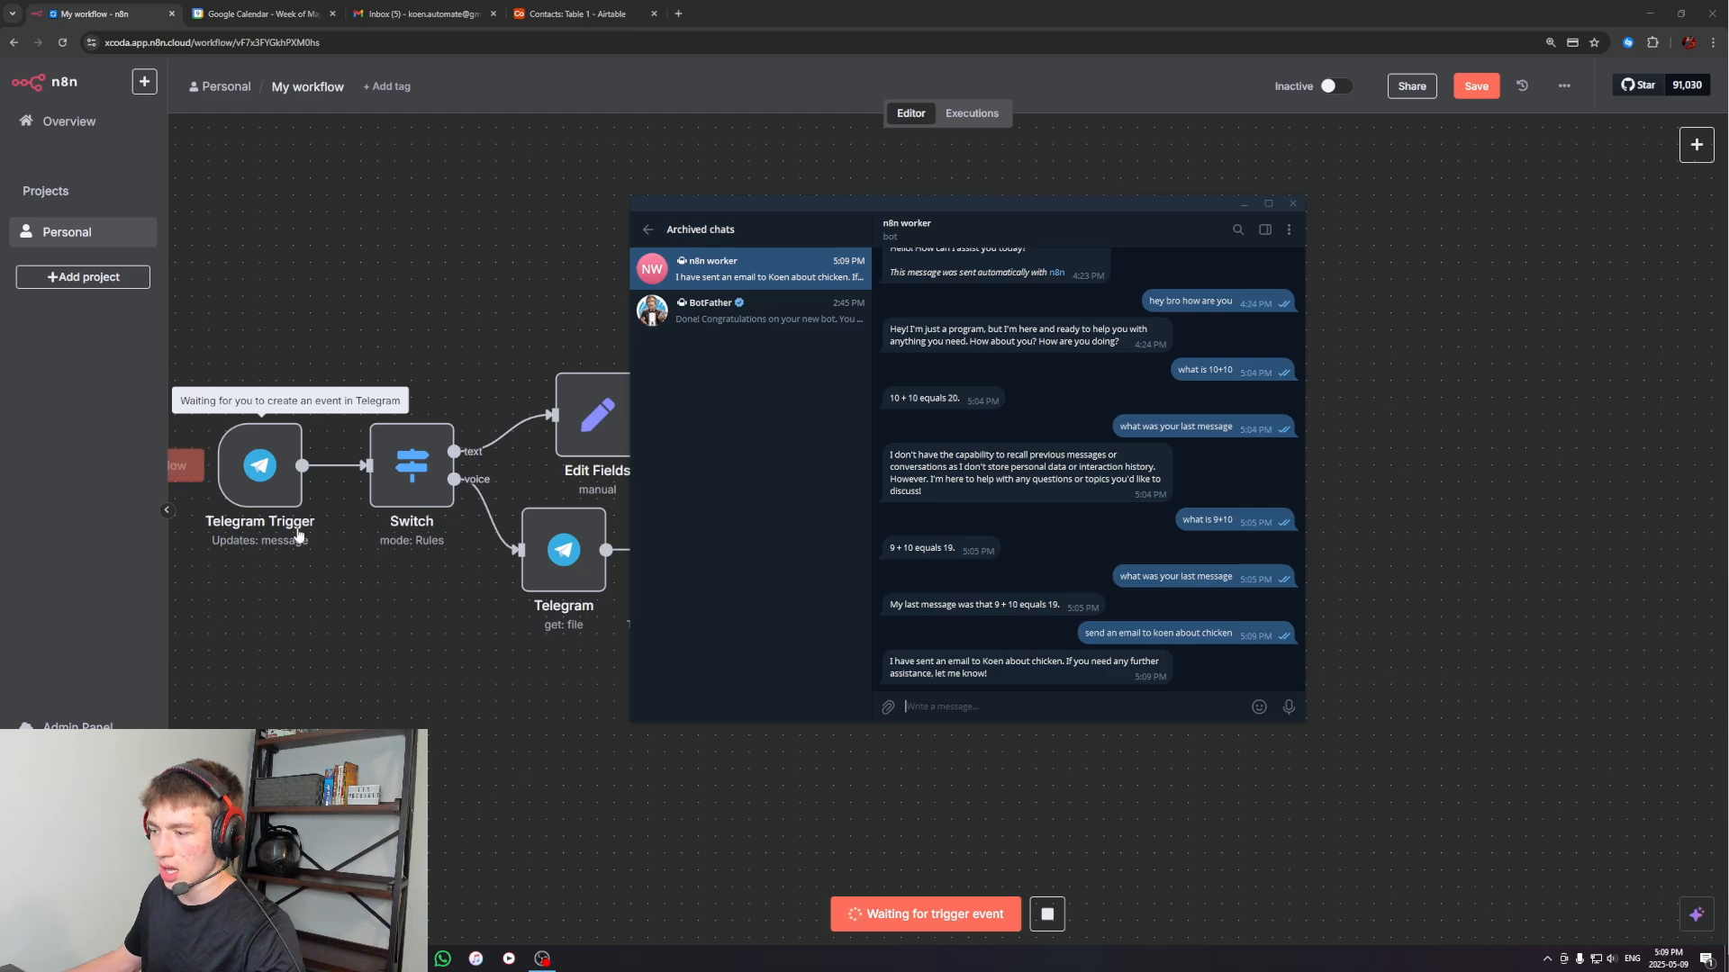
left_click_drag(327, 669, 418, 709)
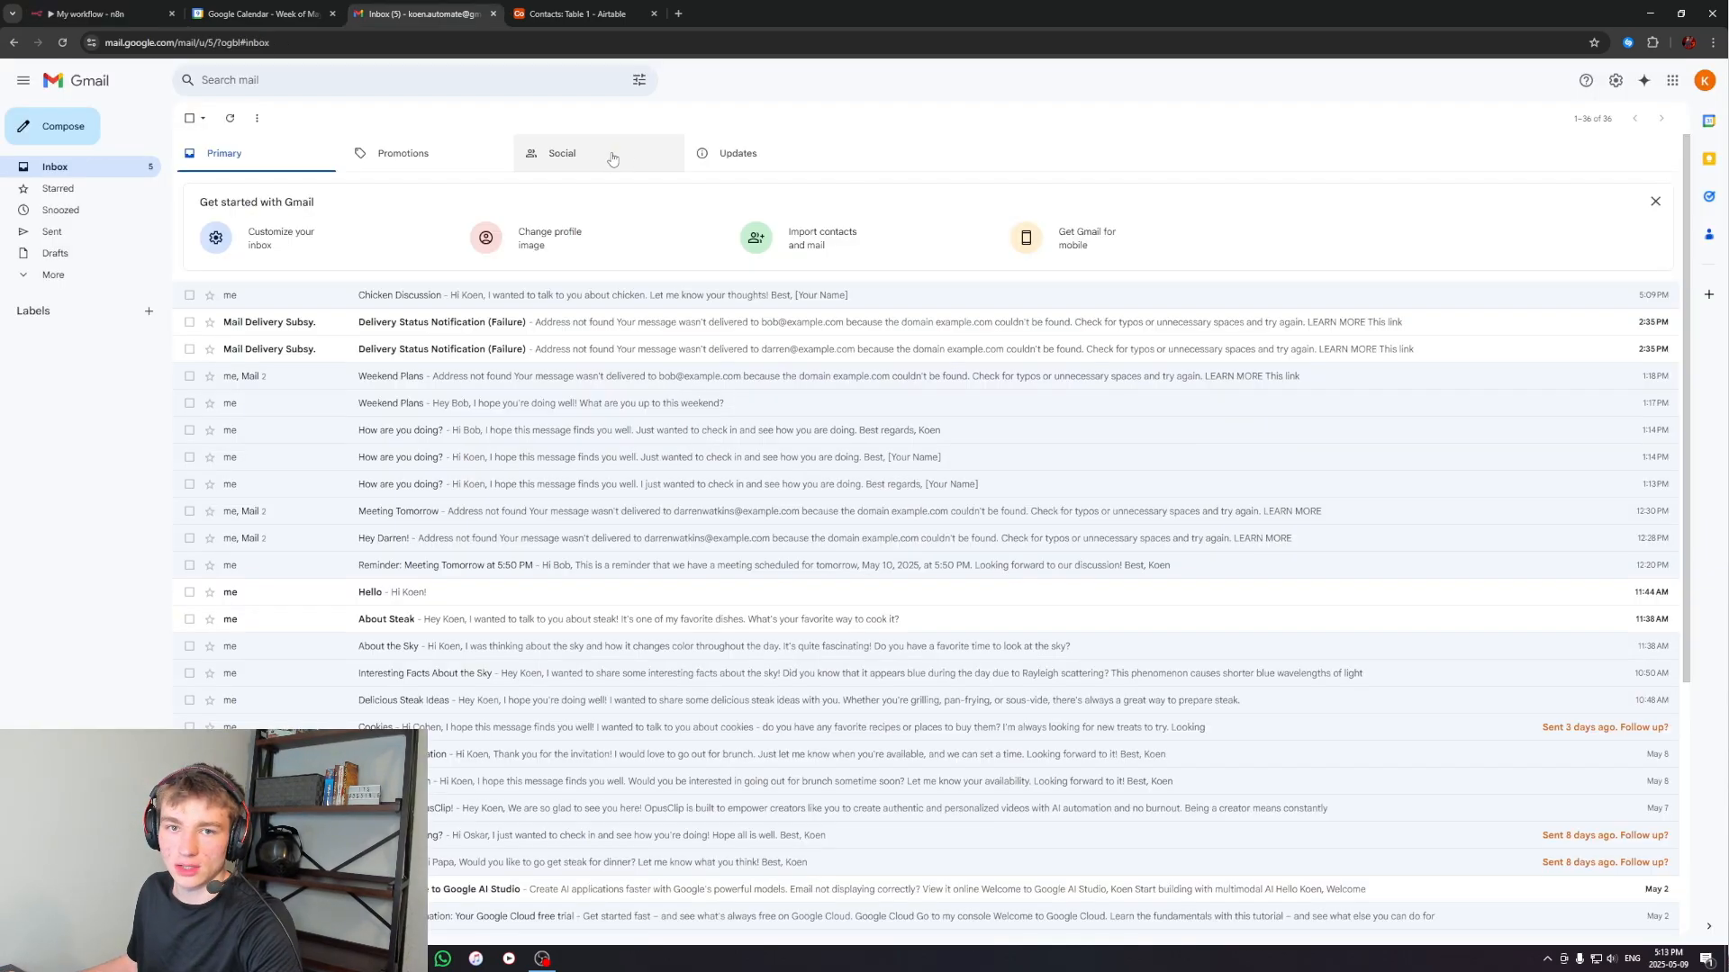
Open the "Chicken Discussion" email in the Gmail inbox and read its body and sign-off
left_click(268, 298)
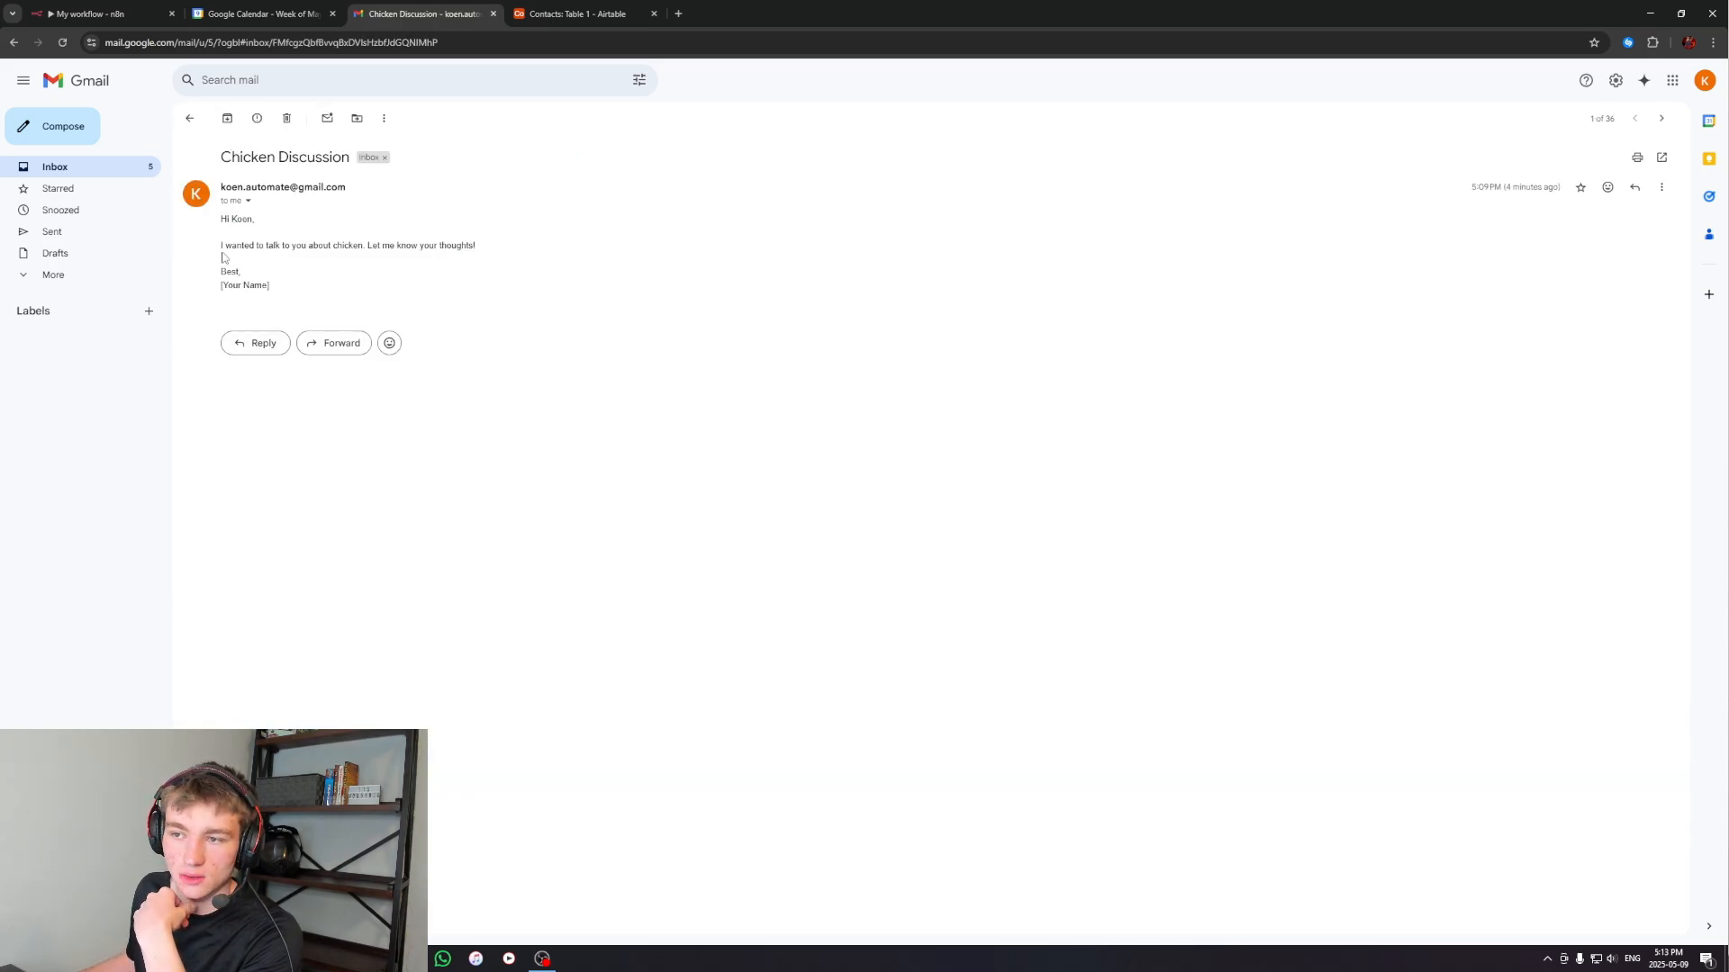
left_click_drag(230, 246, 464, 246)
left_click(459, 248)
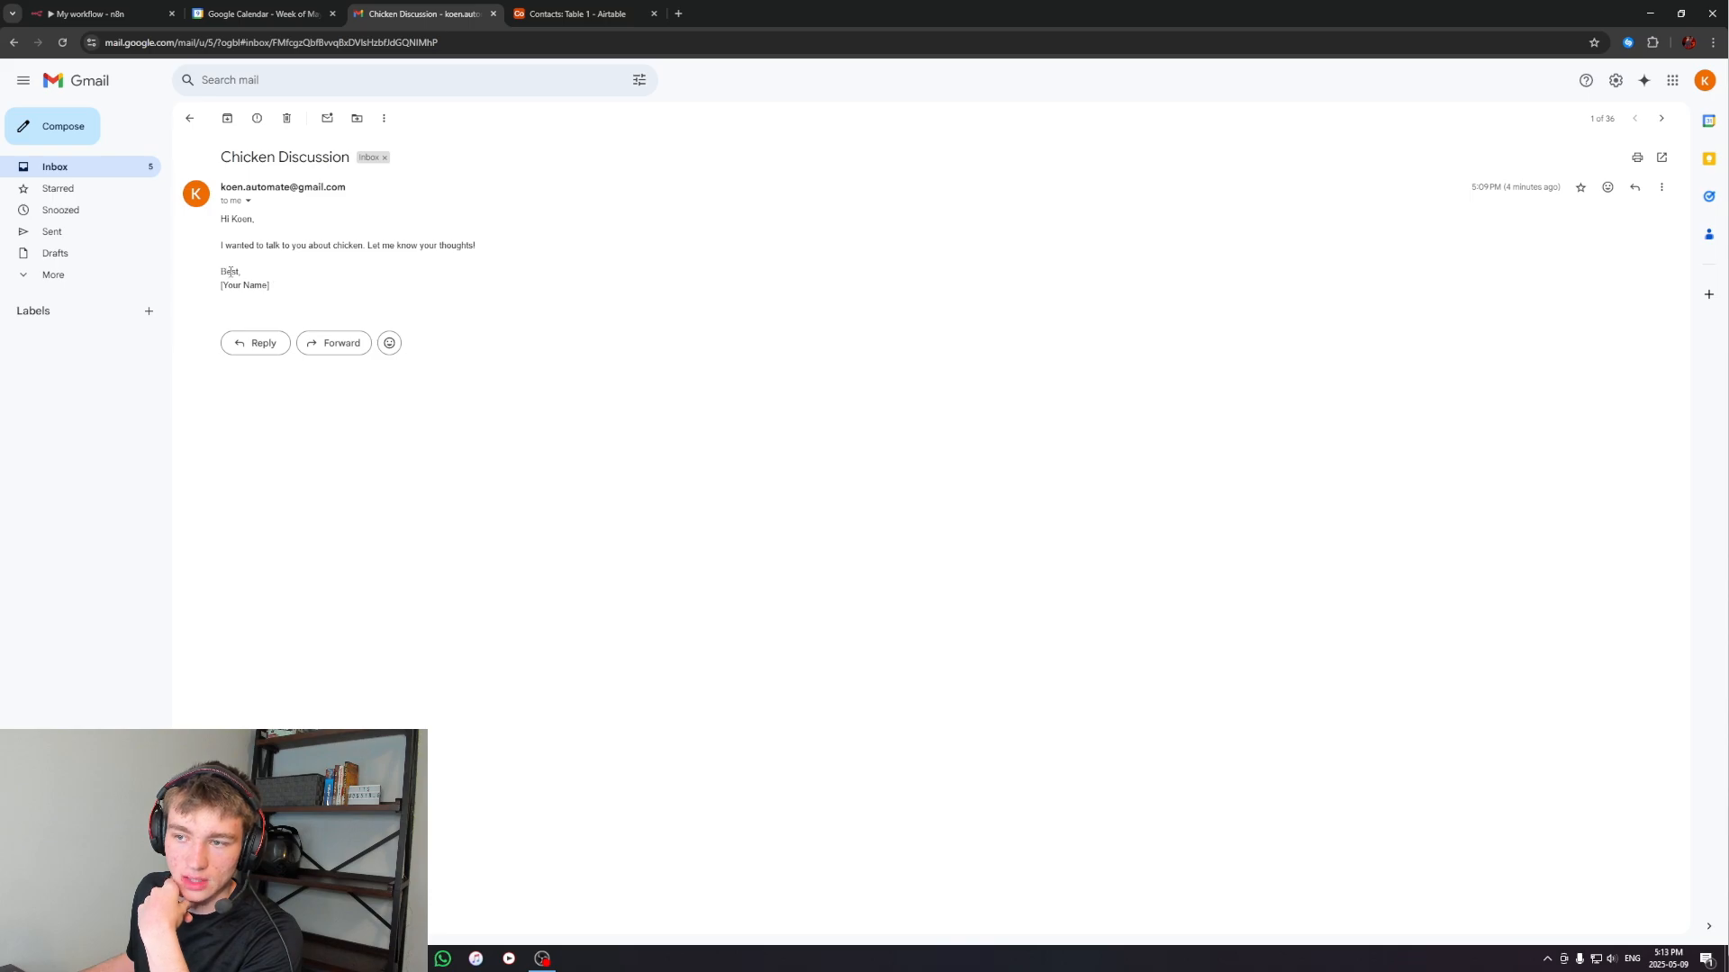
Examine the sender-name placeholder in the sign-off of the "Chicken Discussion" email
triple_click(255, 286)
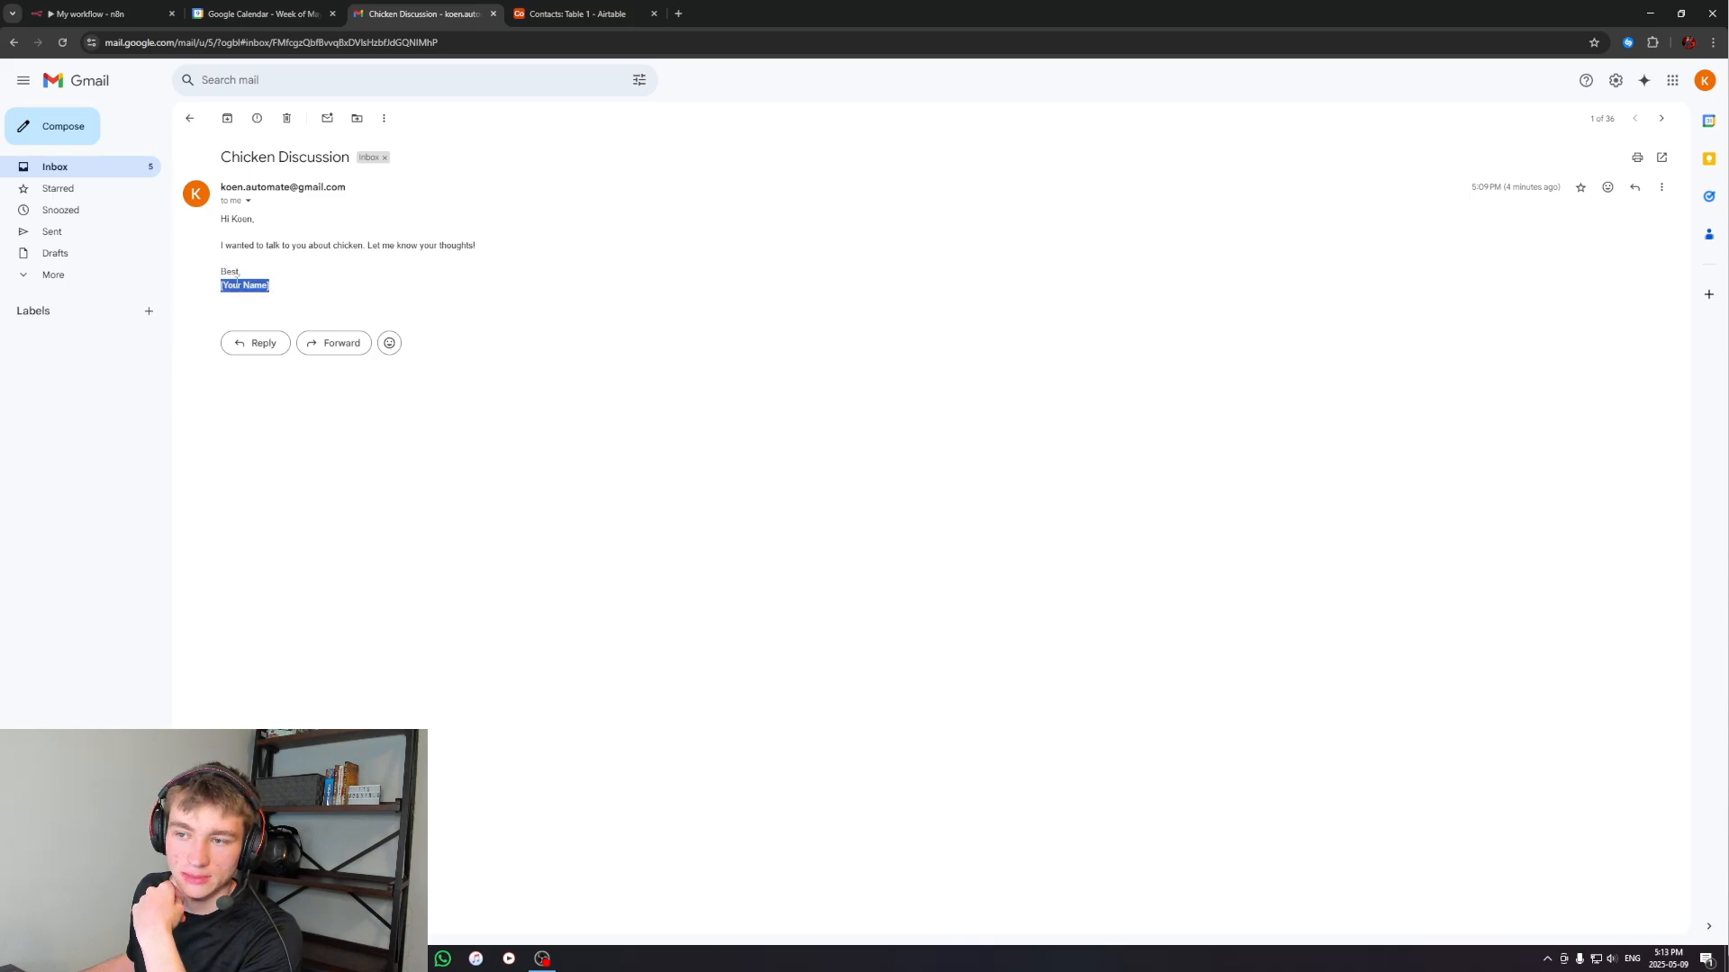
left_click(237, 283)
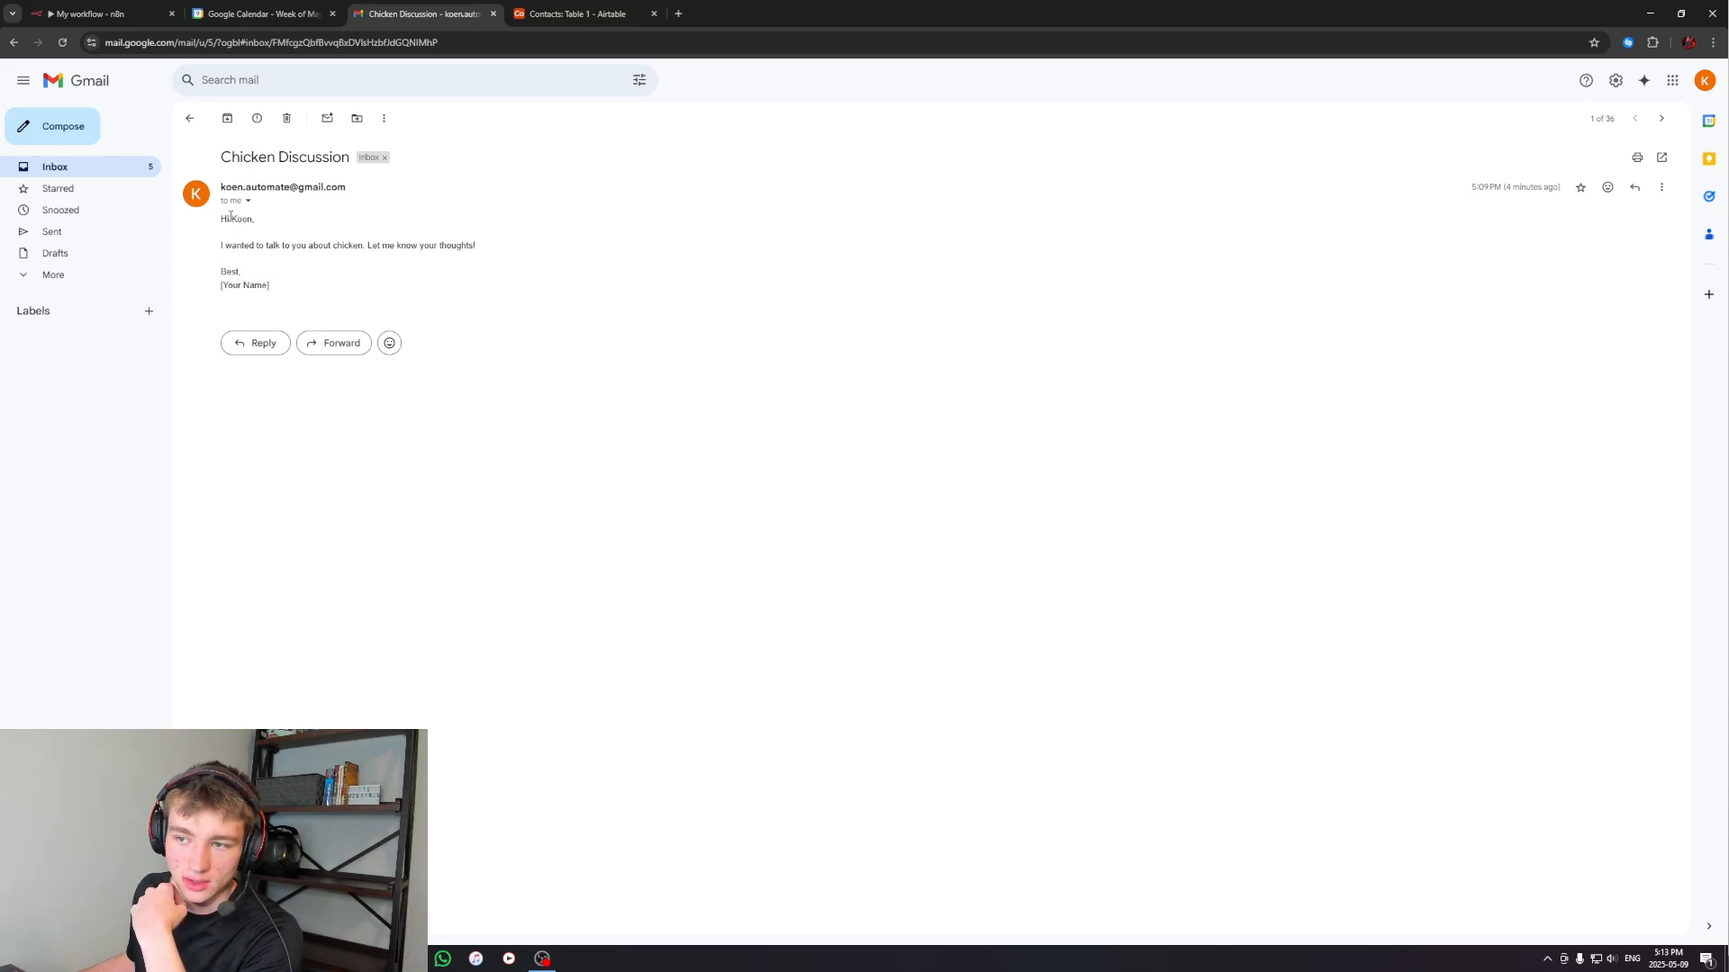
left_click_drag(234, 284, 267, 287)
left_click(238, 287)
left_click(267, 286)
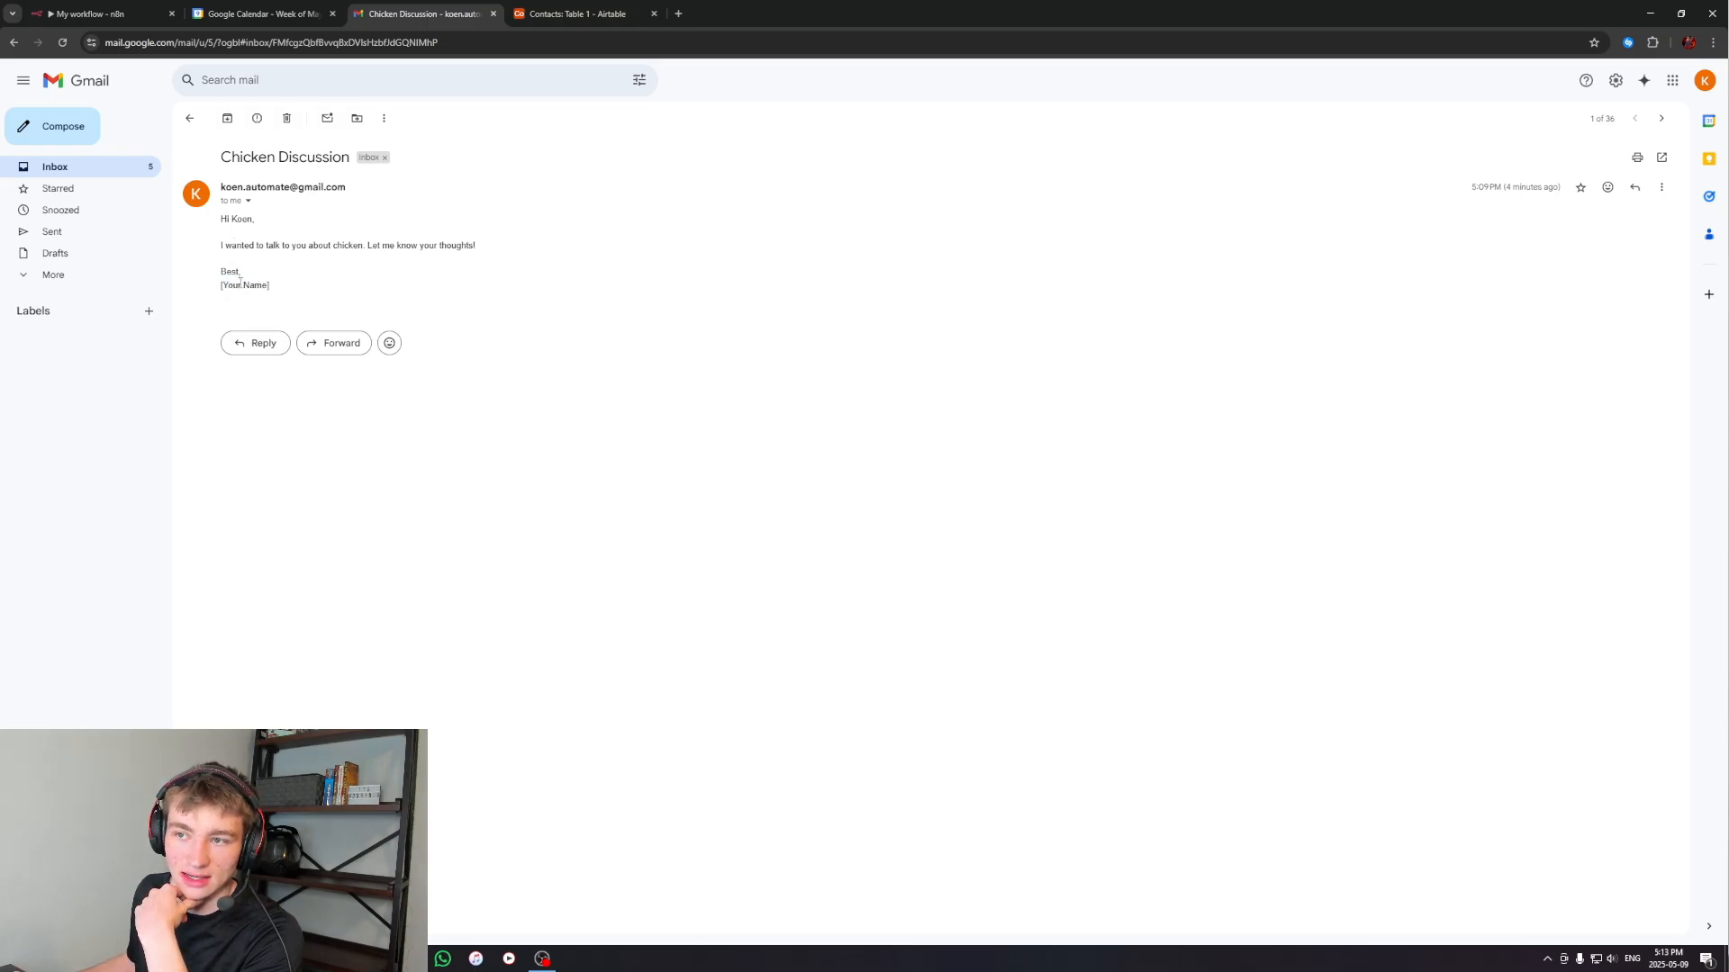
In n8n, add a System Message option to the AI Agent, append a line stating the owner's name, and return to the canvas
left_click(123, 9)
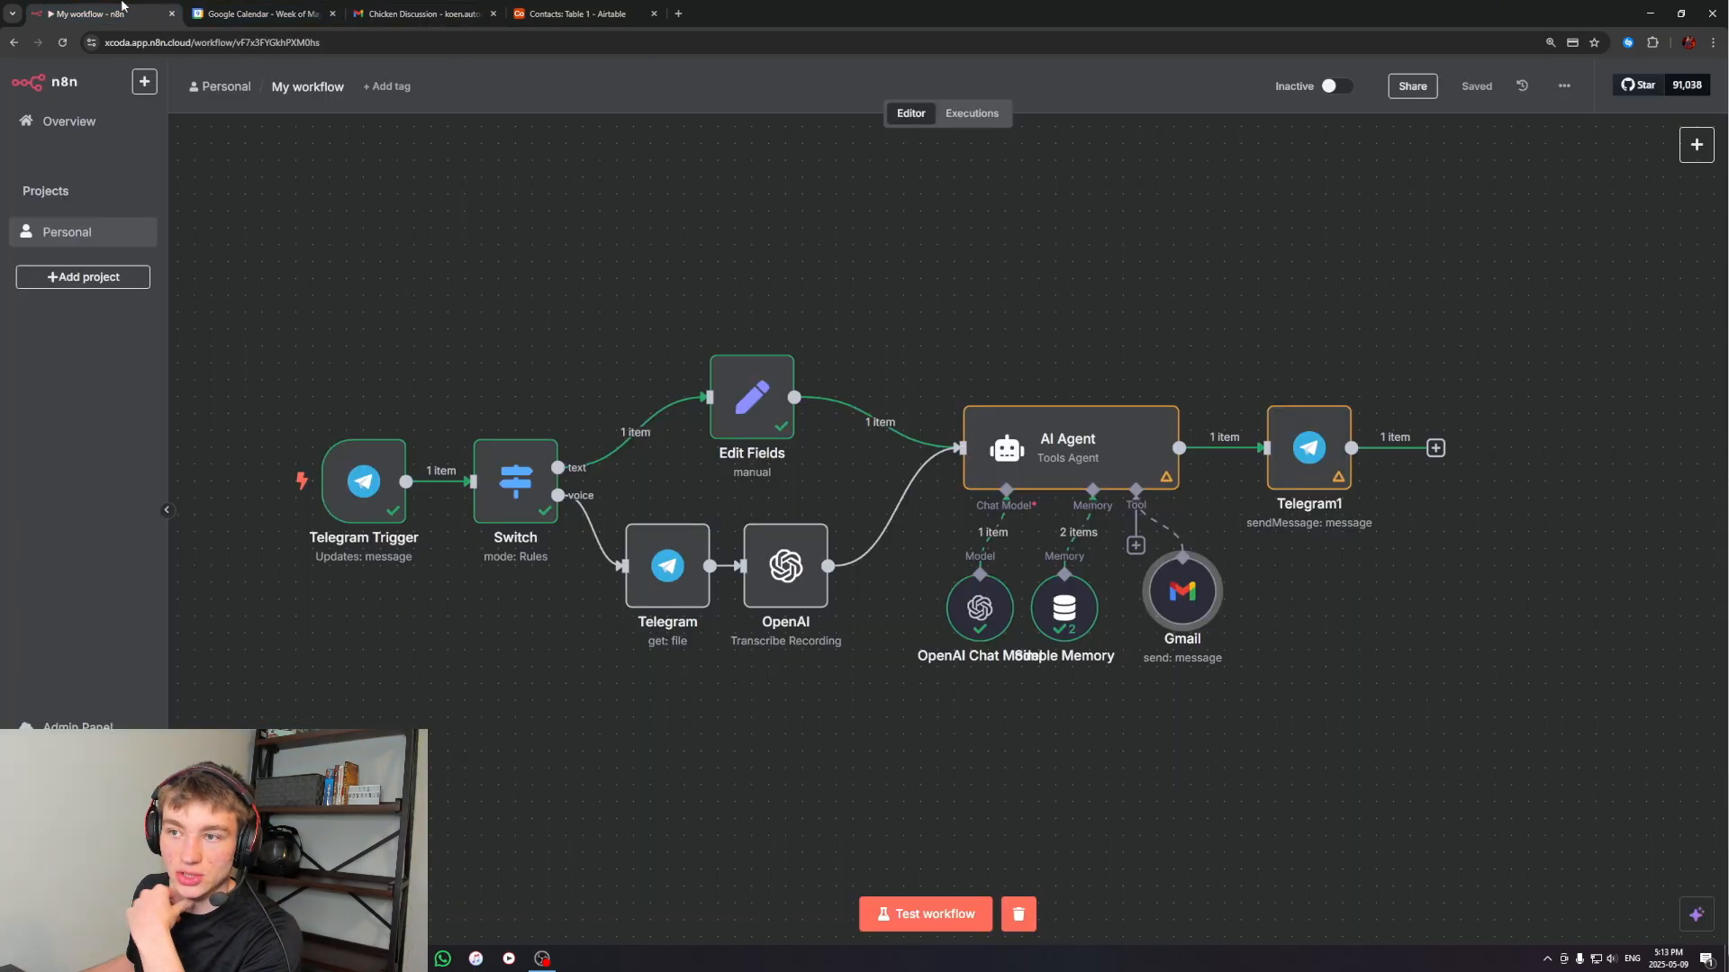
double_click(1037, 441)
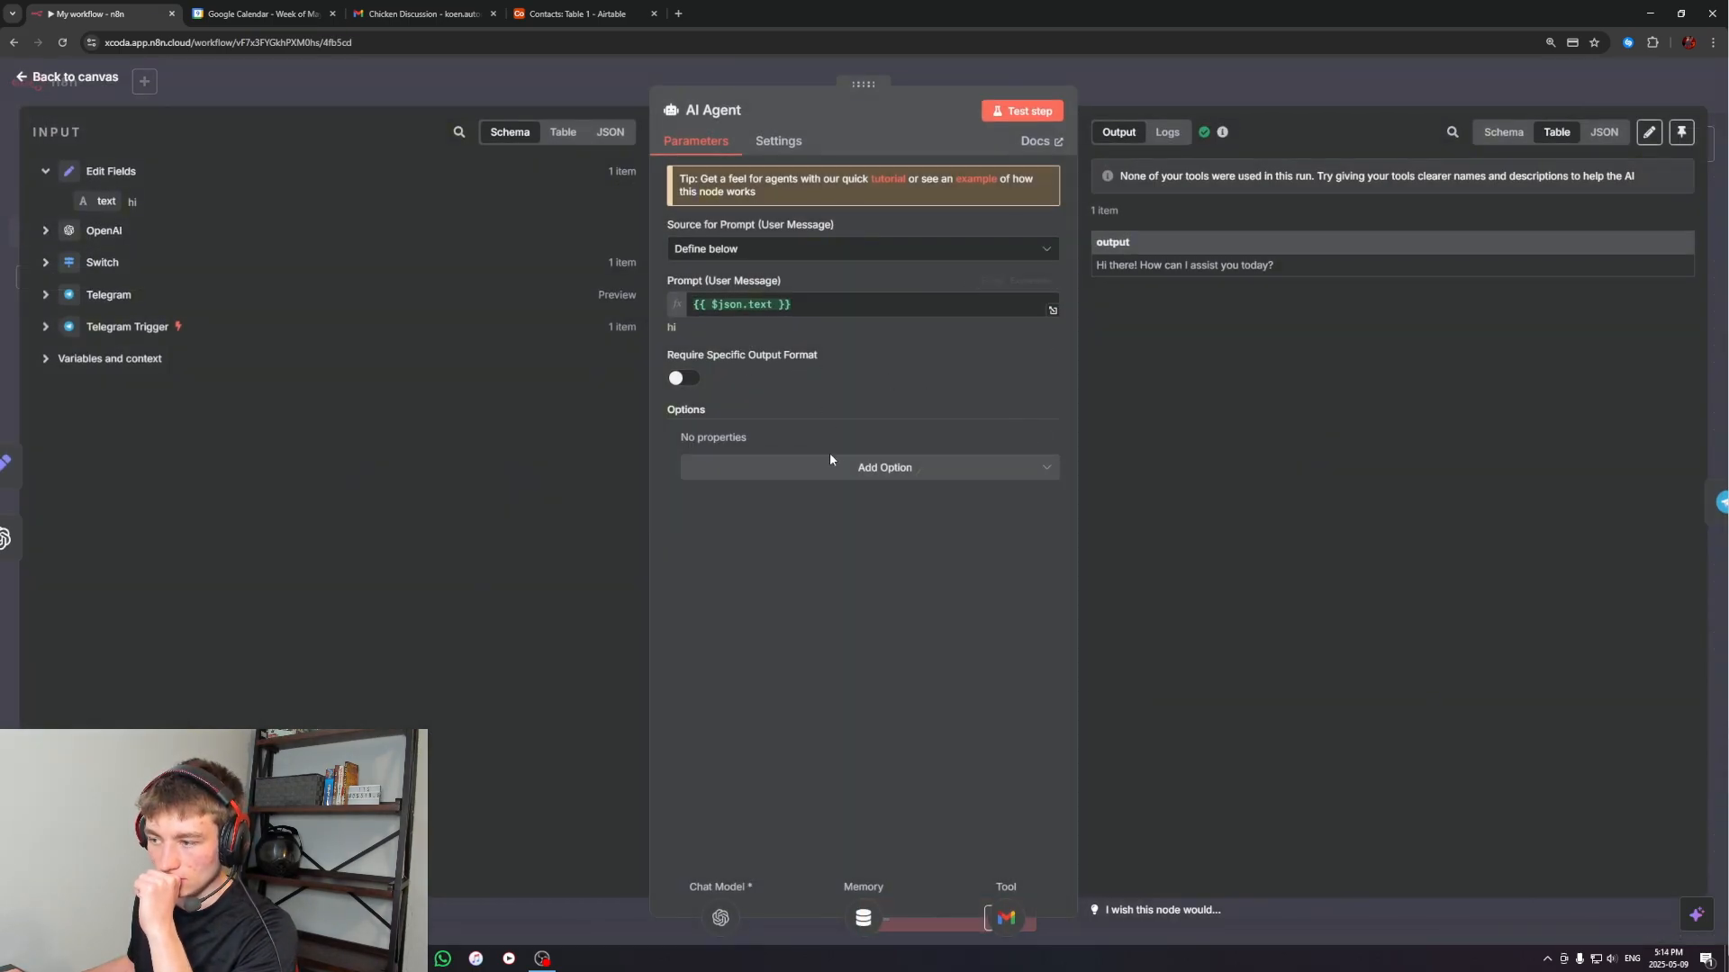
left_click(888, 469)
left_click(745, 505)
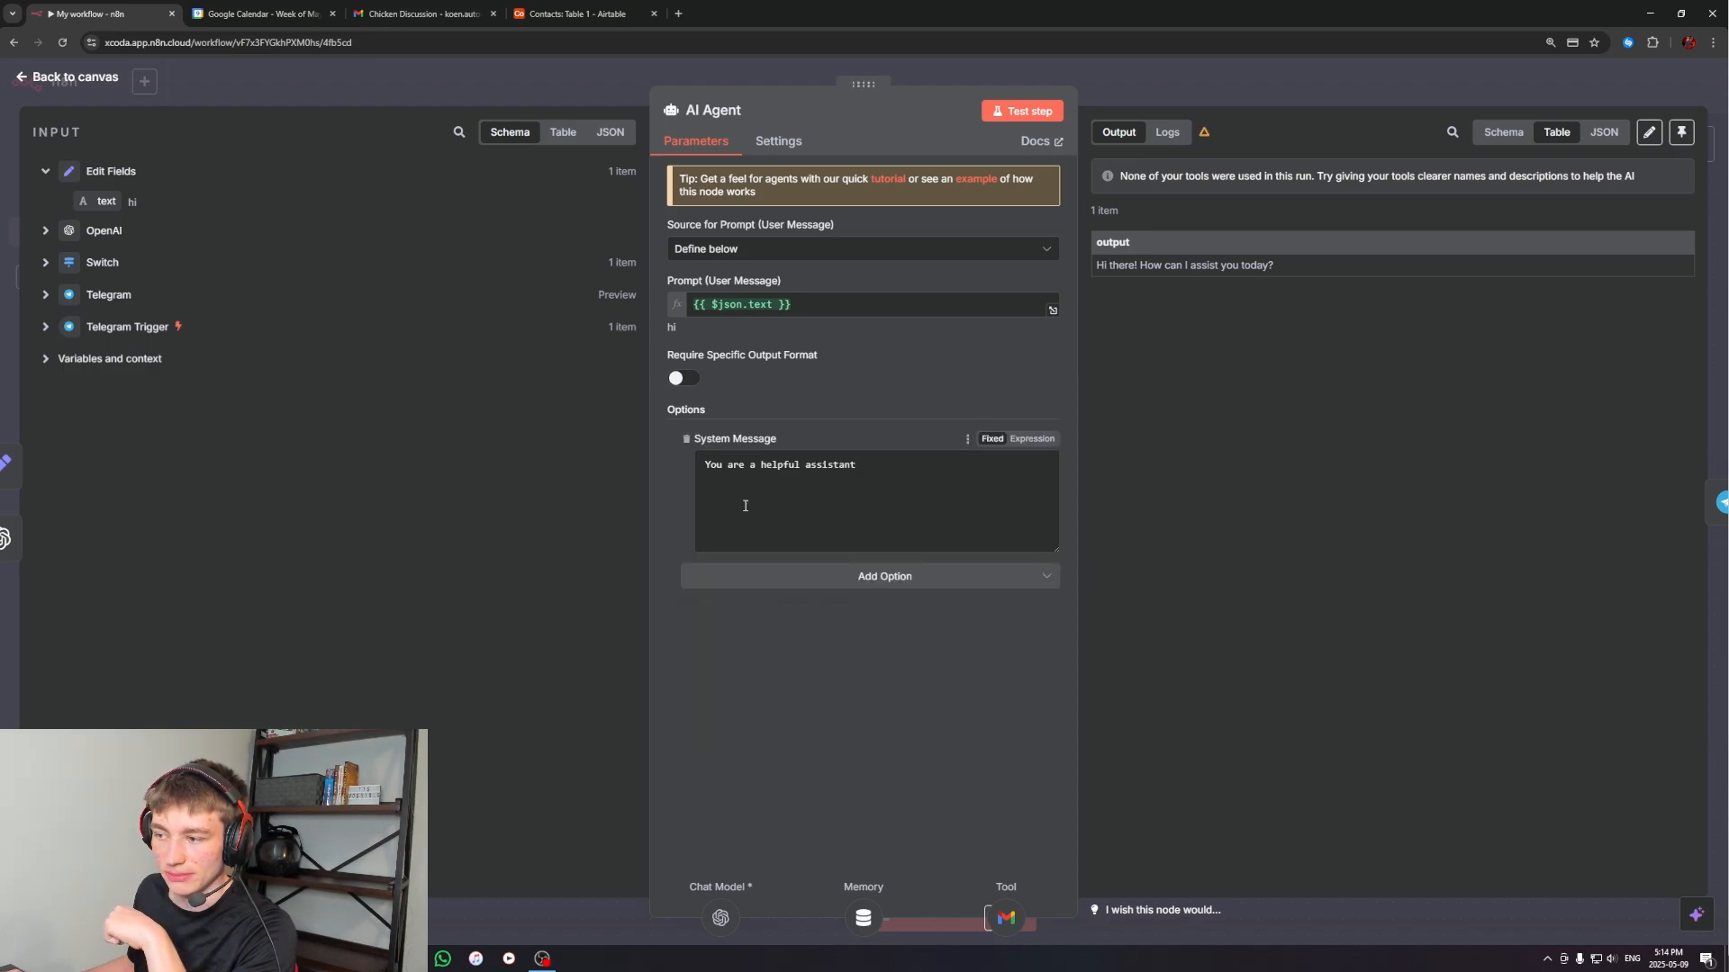
left_click(873, 466)
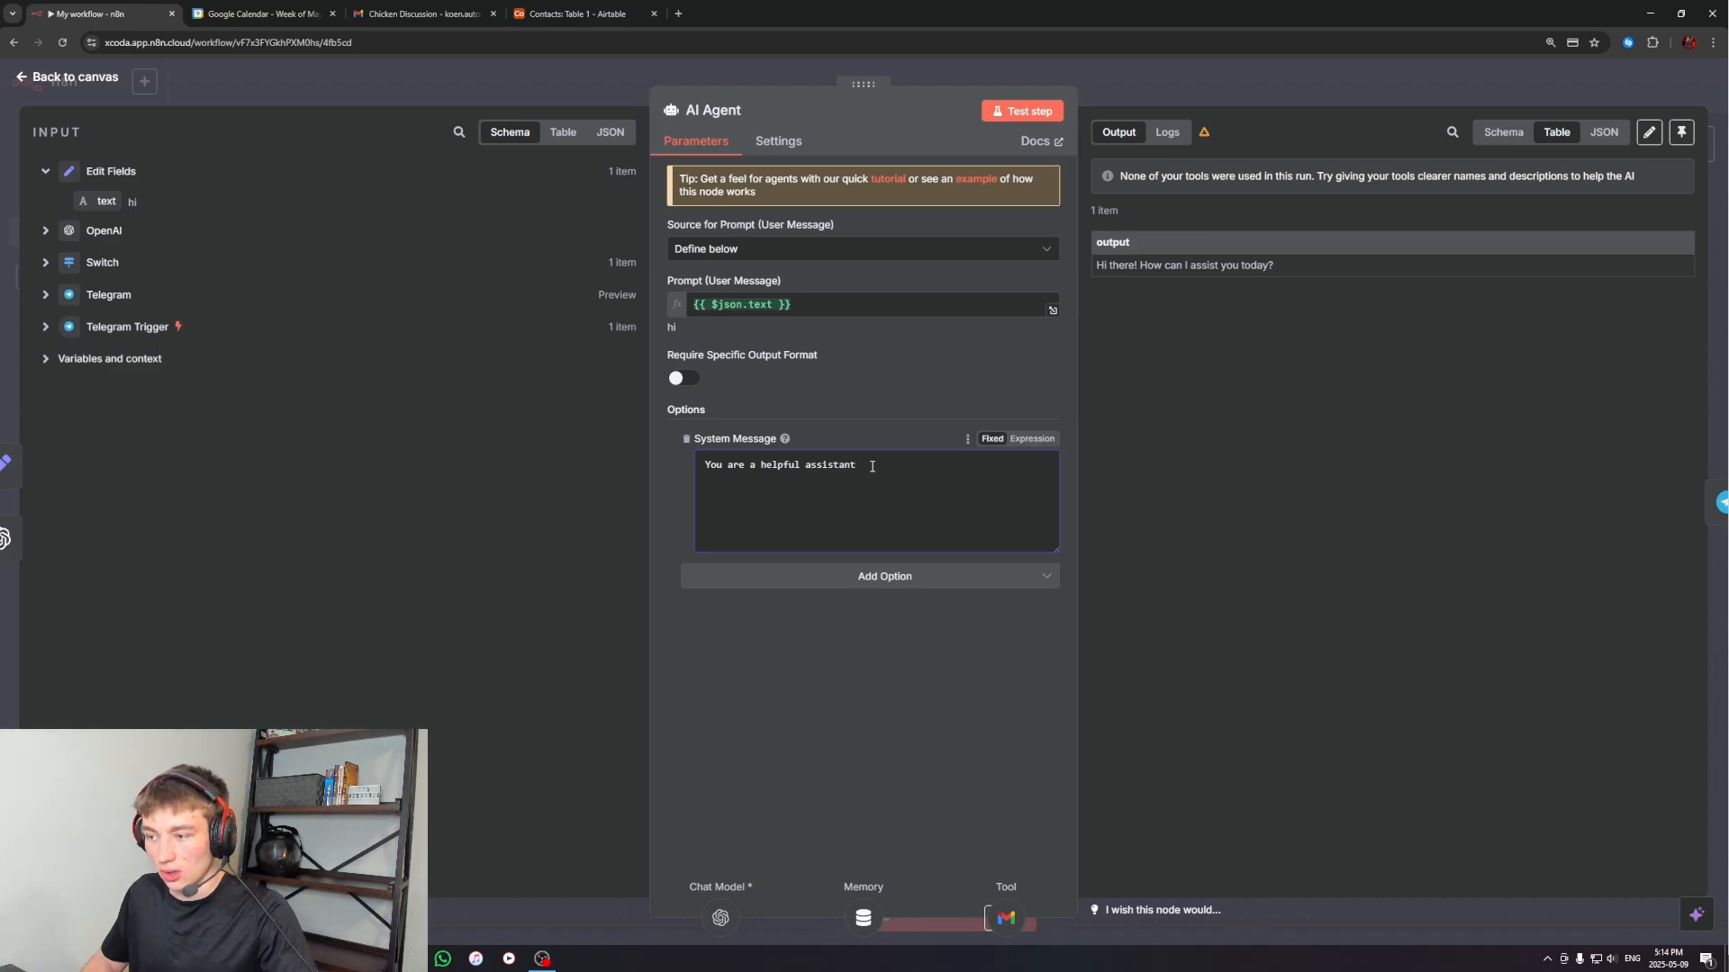
key("Return")
key("Return")
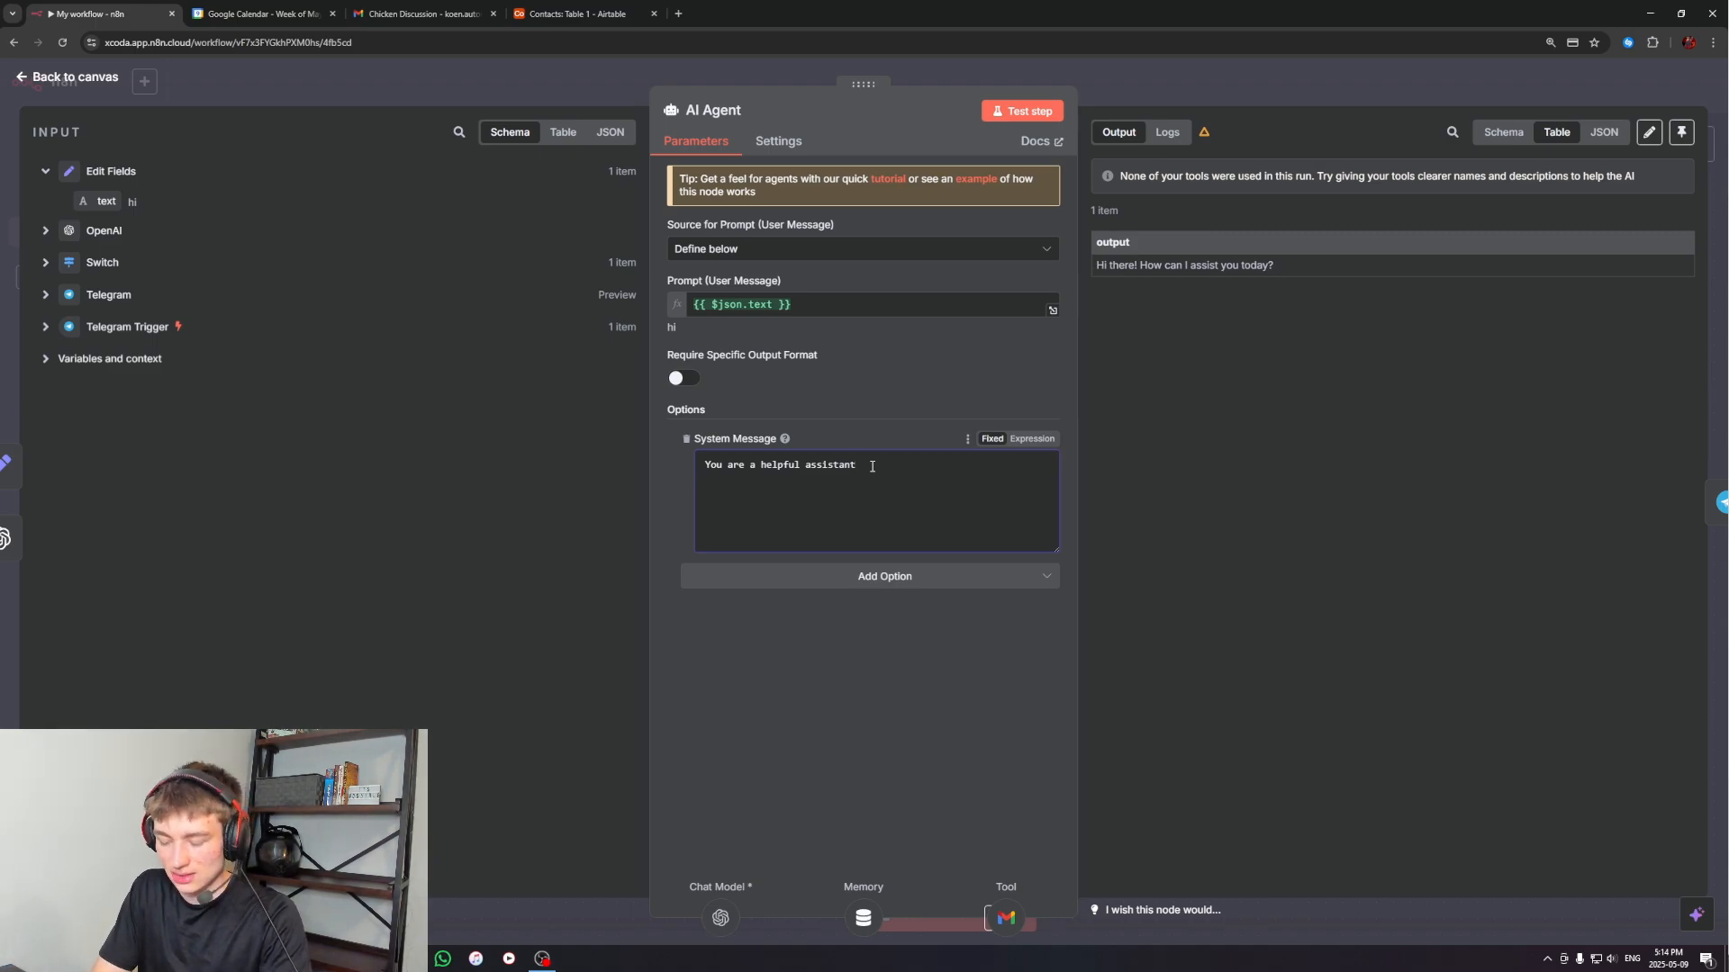
type("My name is Koen.")
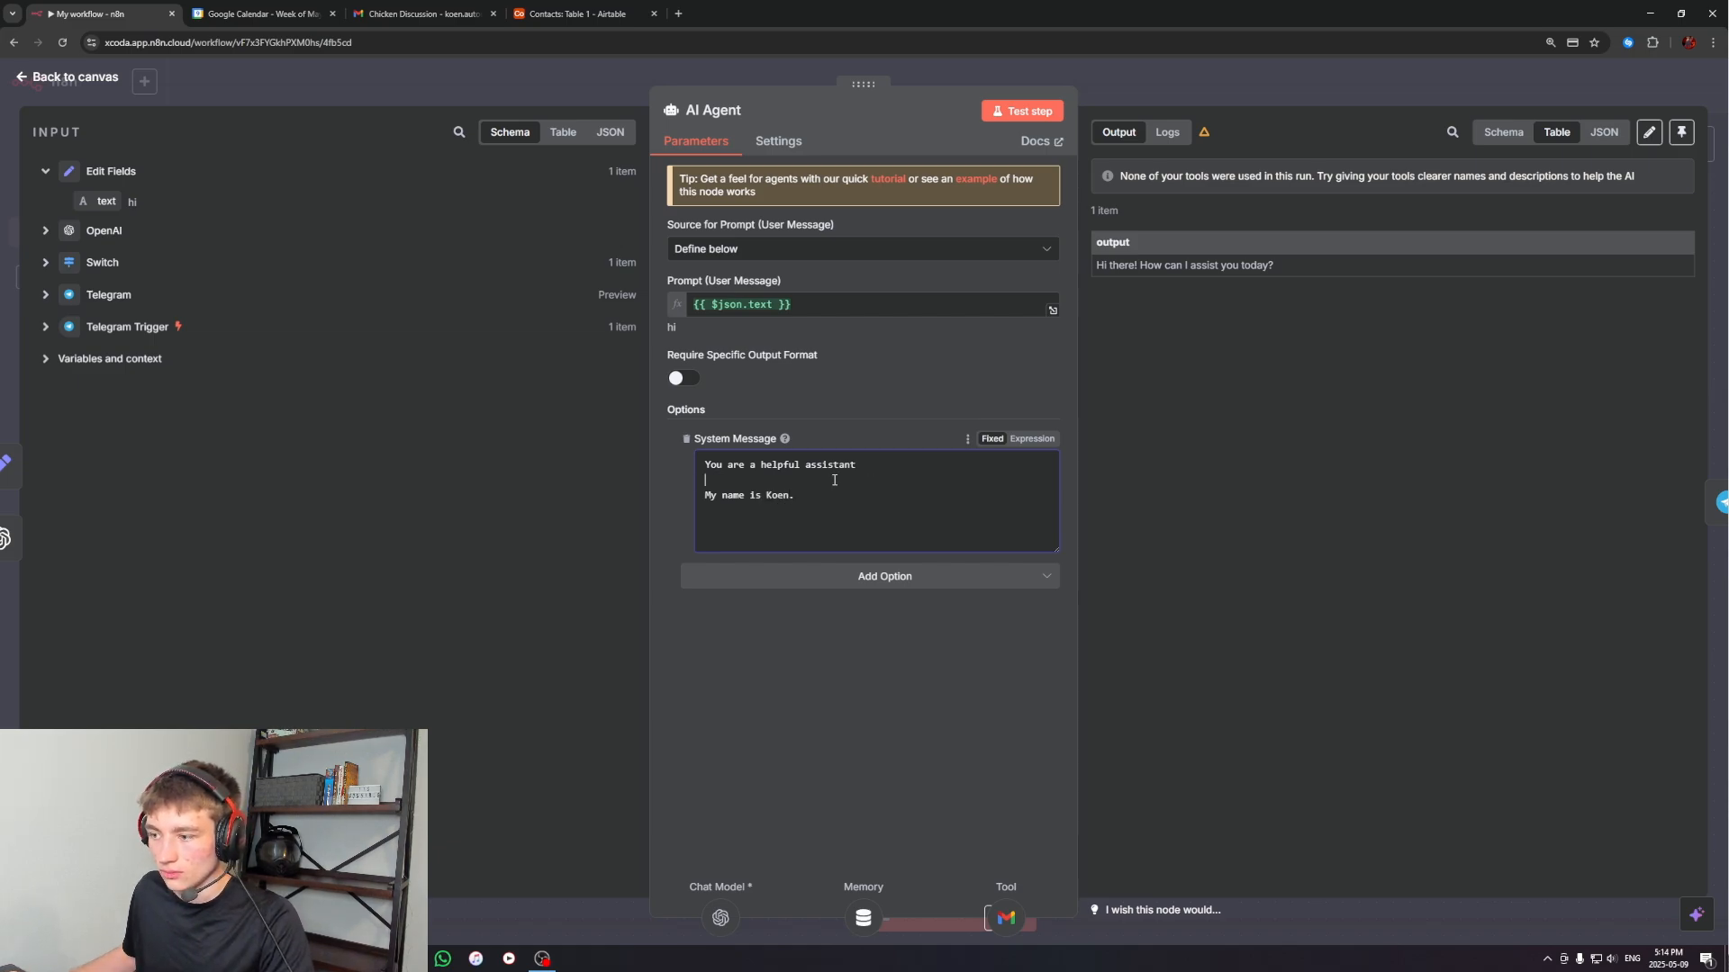
left_click(1249, 87)
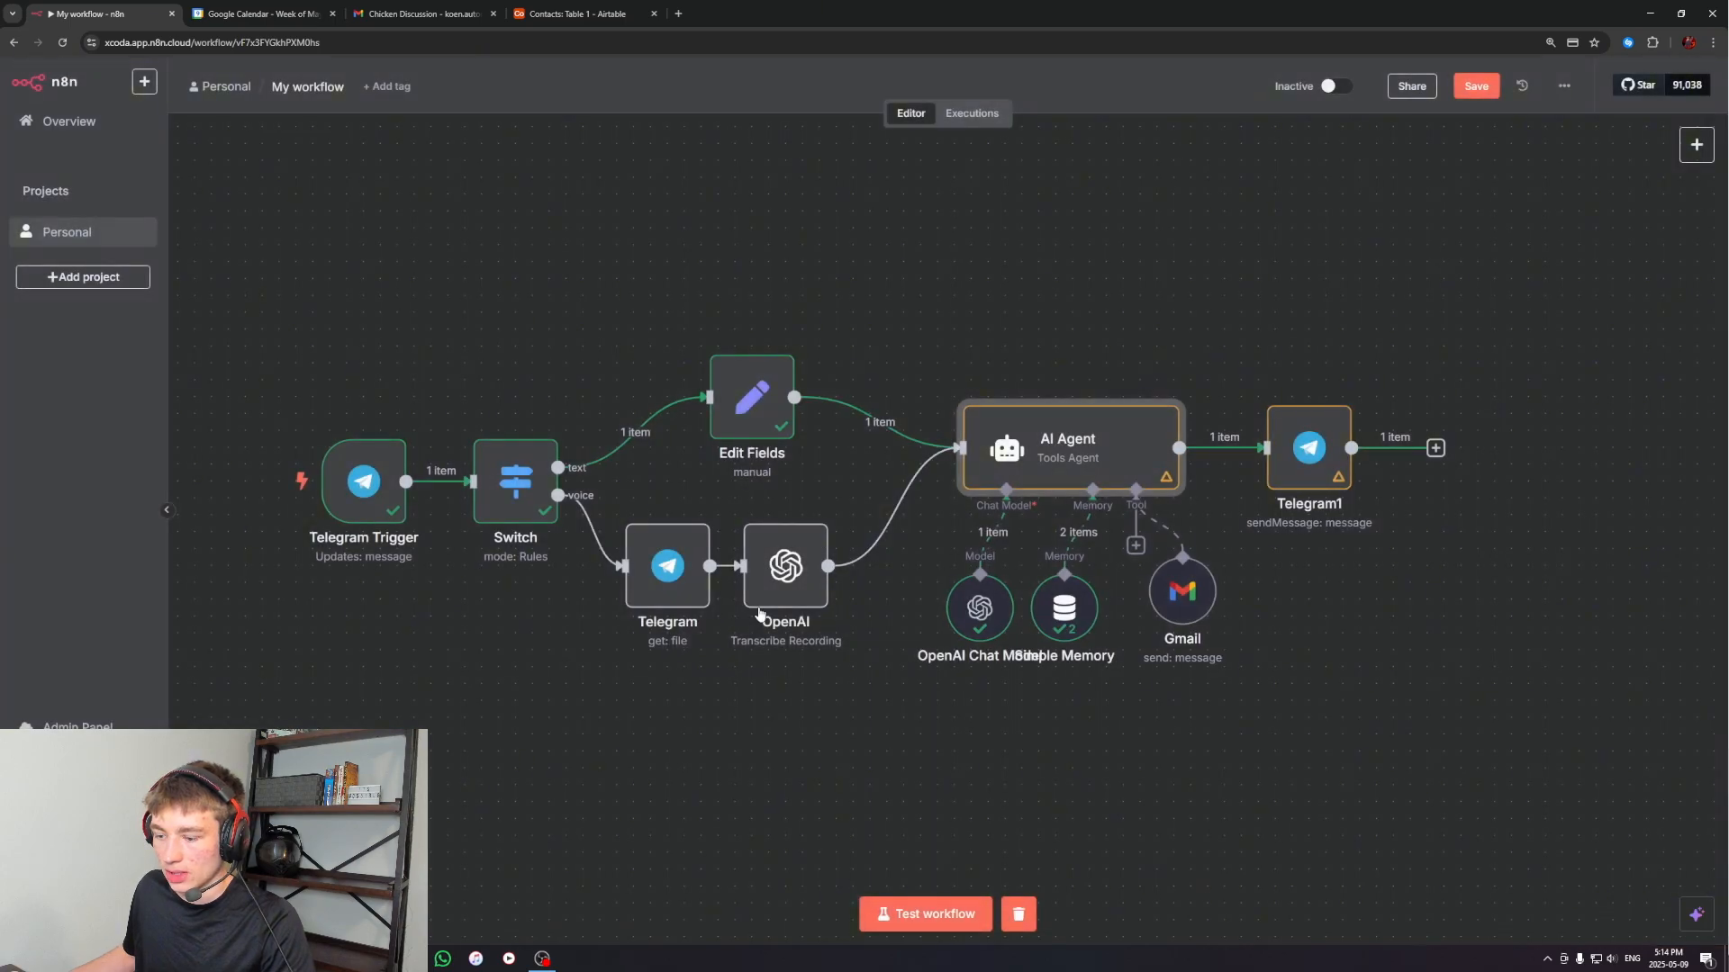
Run the workflow and message the n8n worker bot in Telegram to email a contact asking how his day was
left_click(928, 910)
left_click(409, 959)
left_click(442, 891)
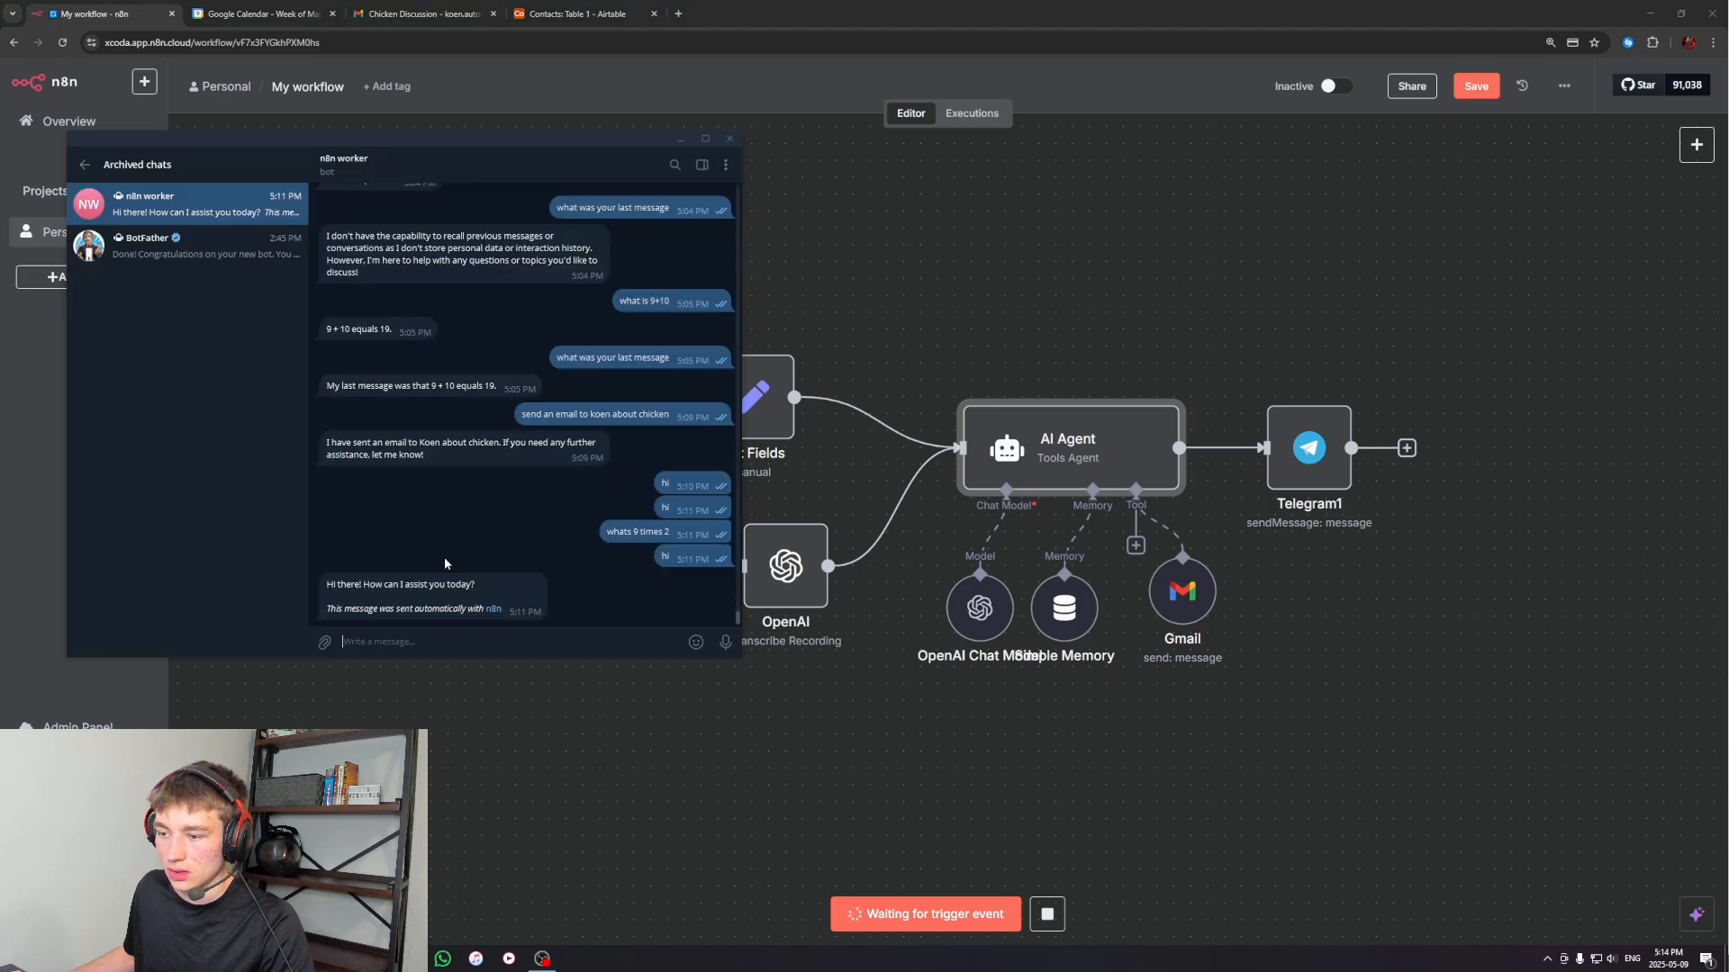
type("send")
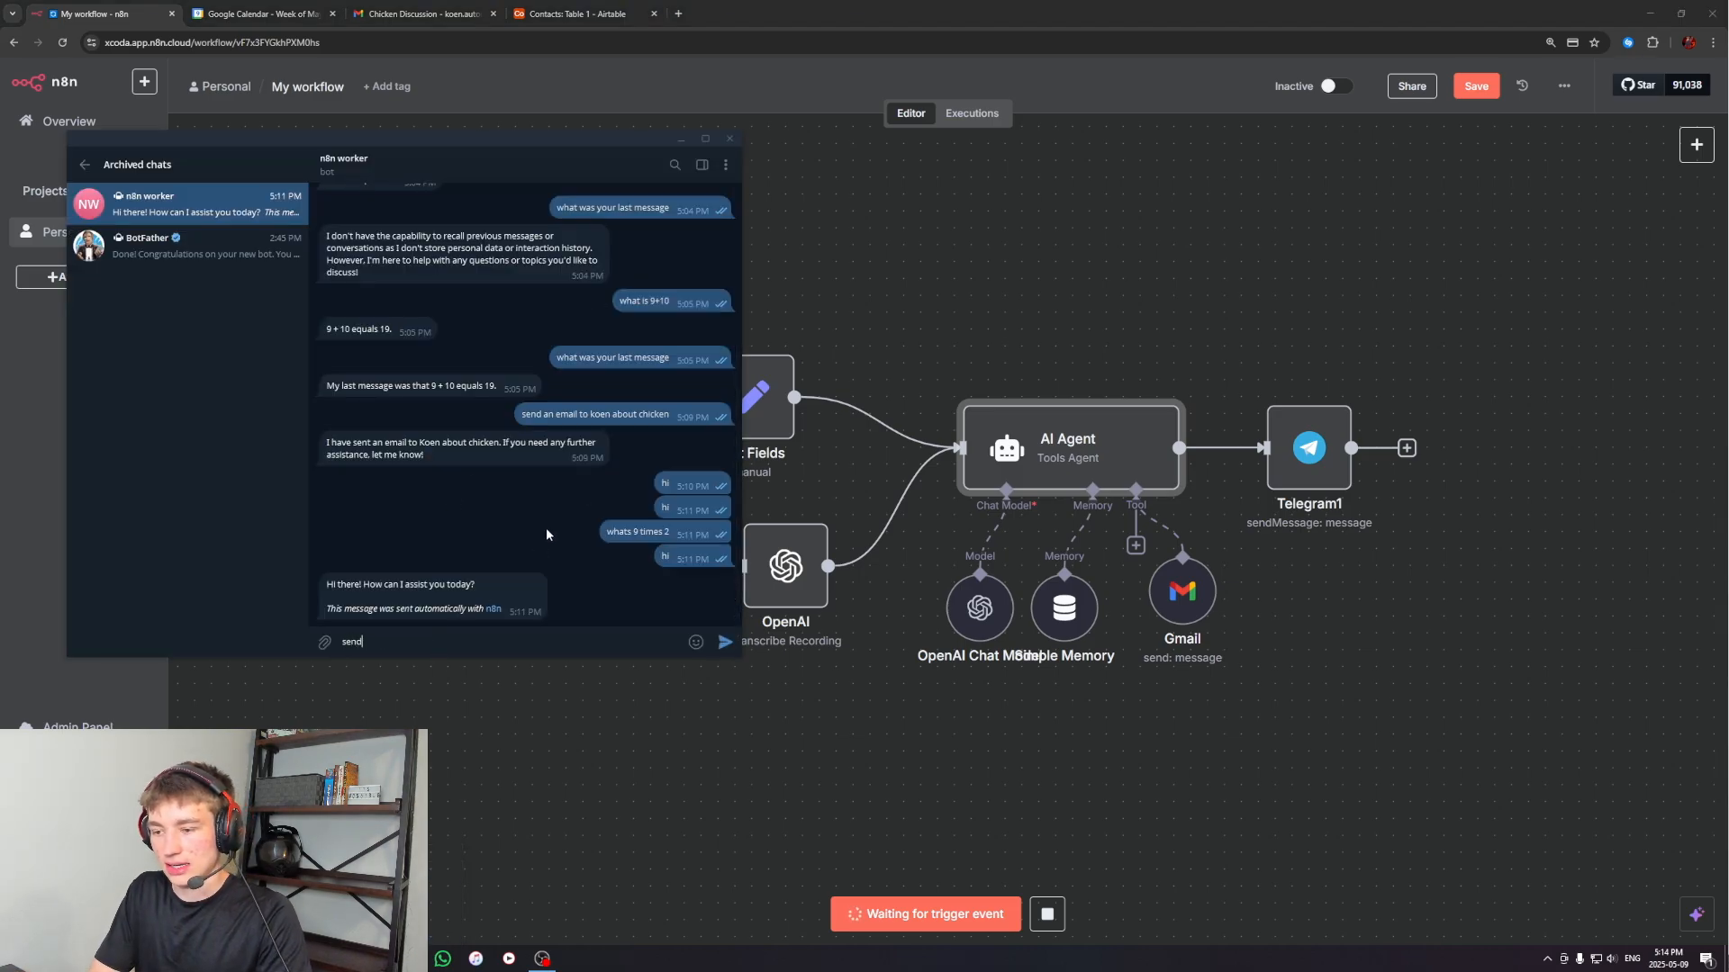
type(" an email to bob.")
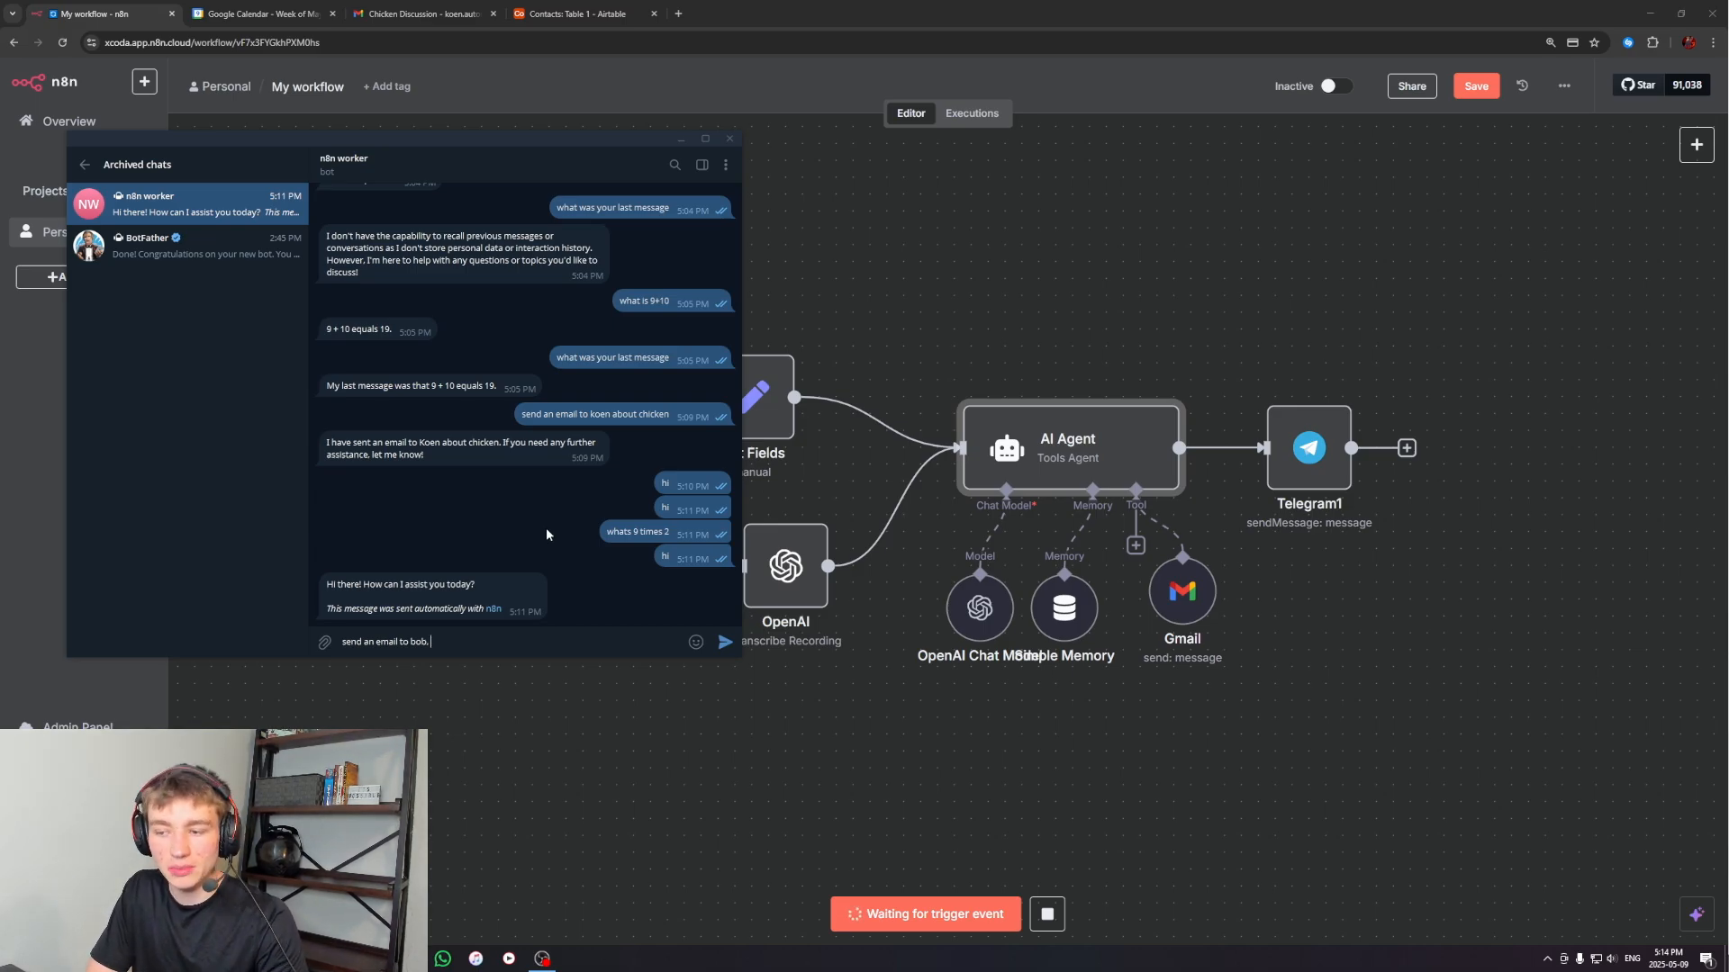
type("asking ho")
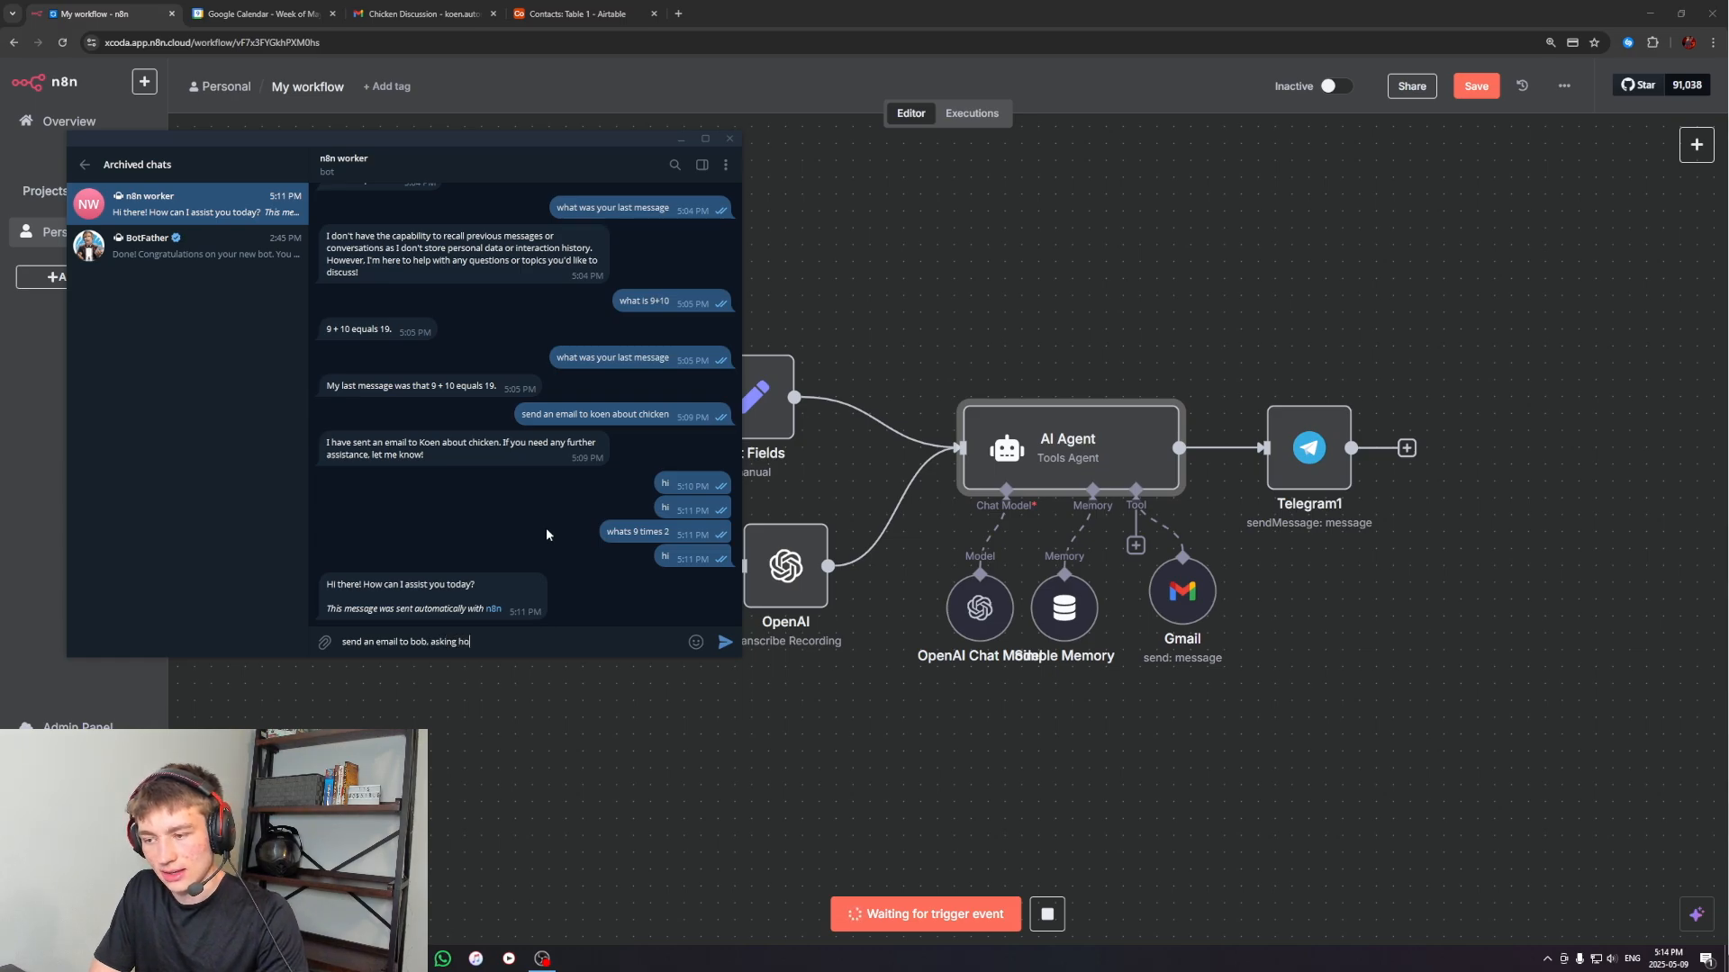
type("w his day was")
key("Return")
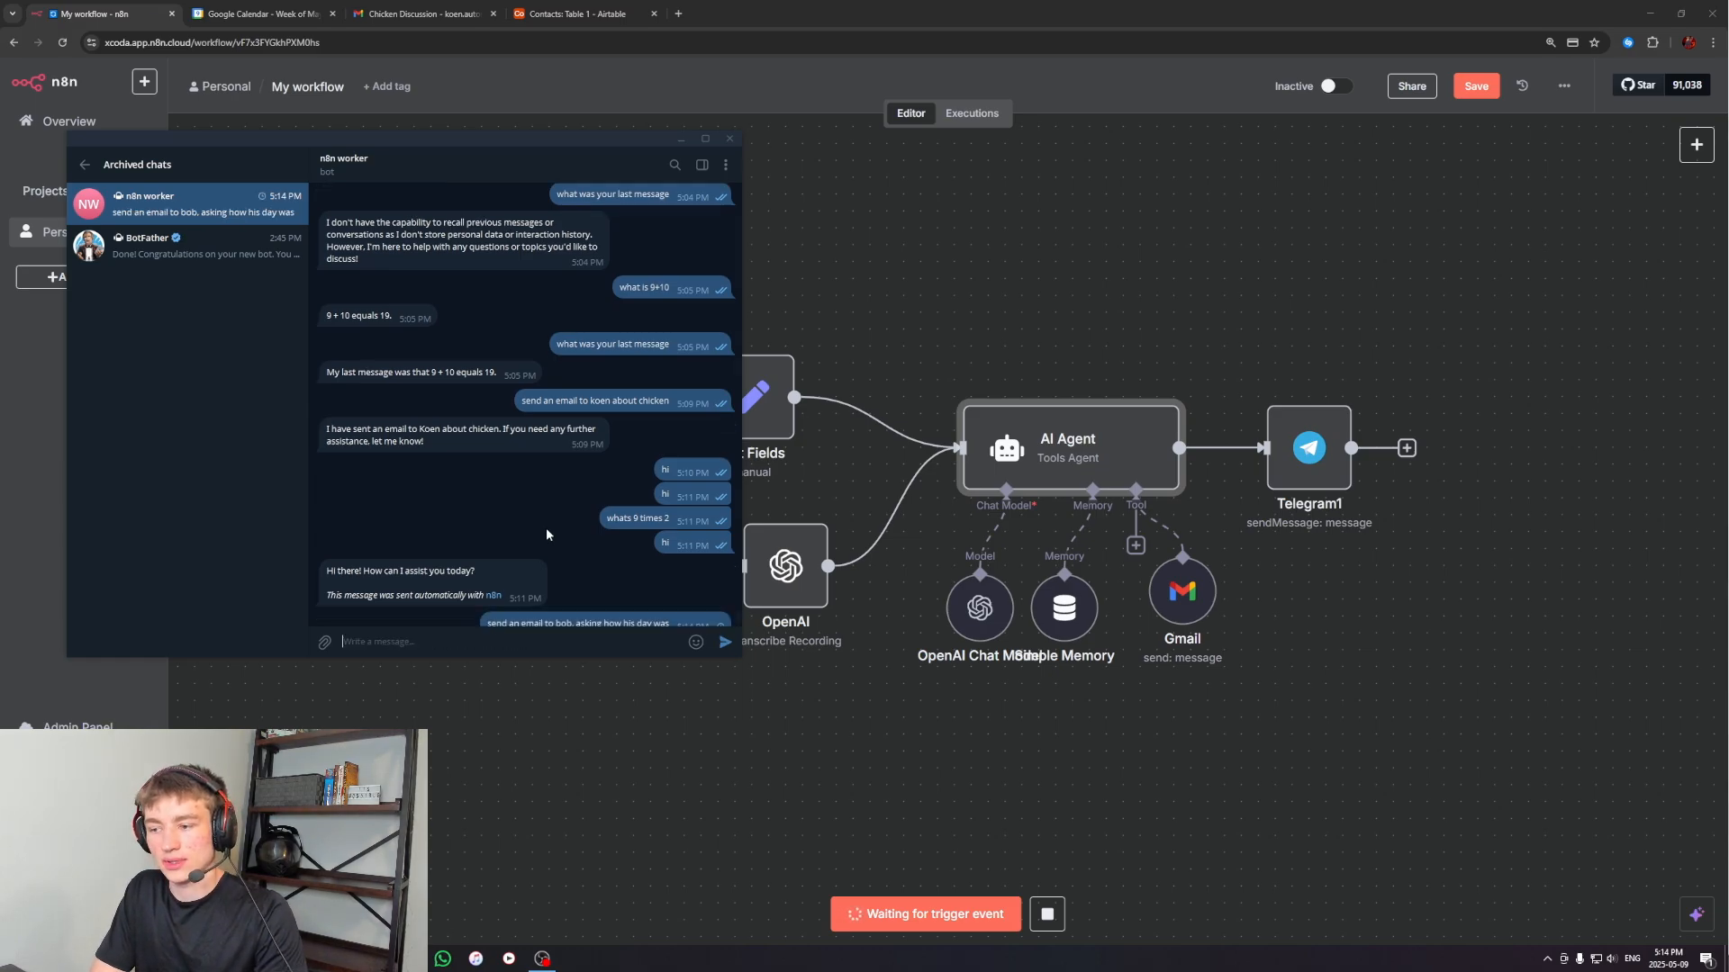
double_click(498, 432)
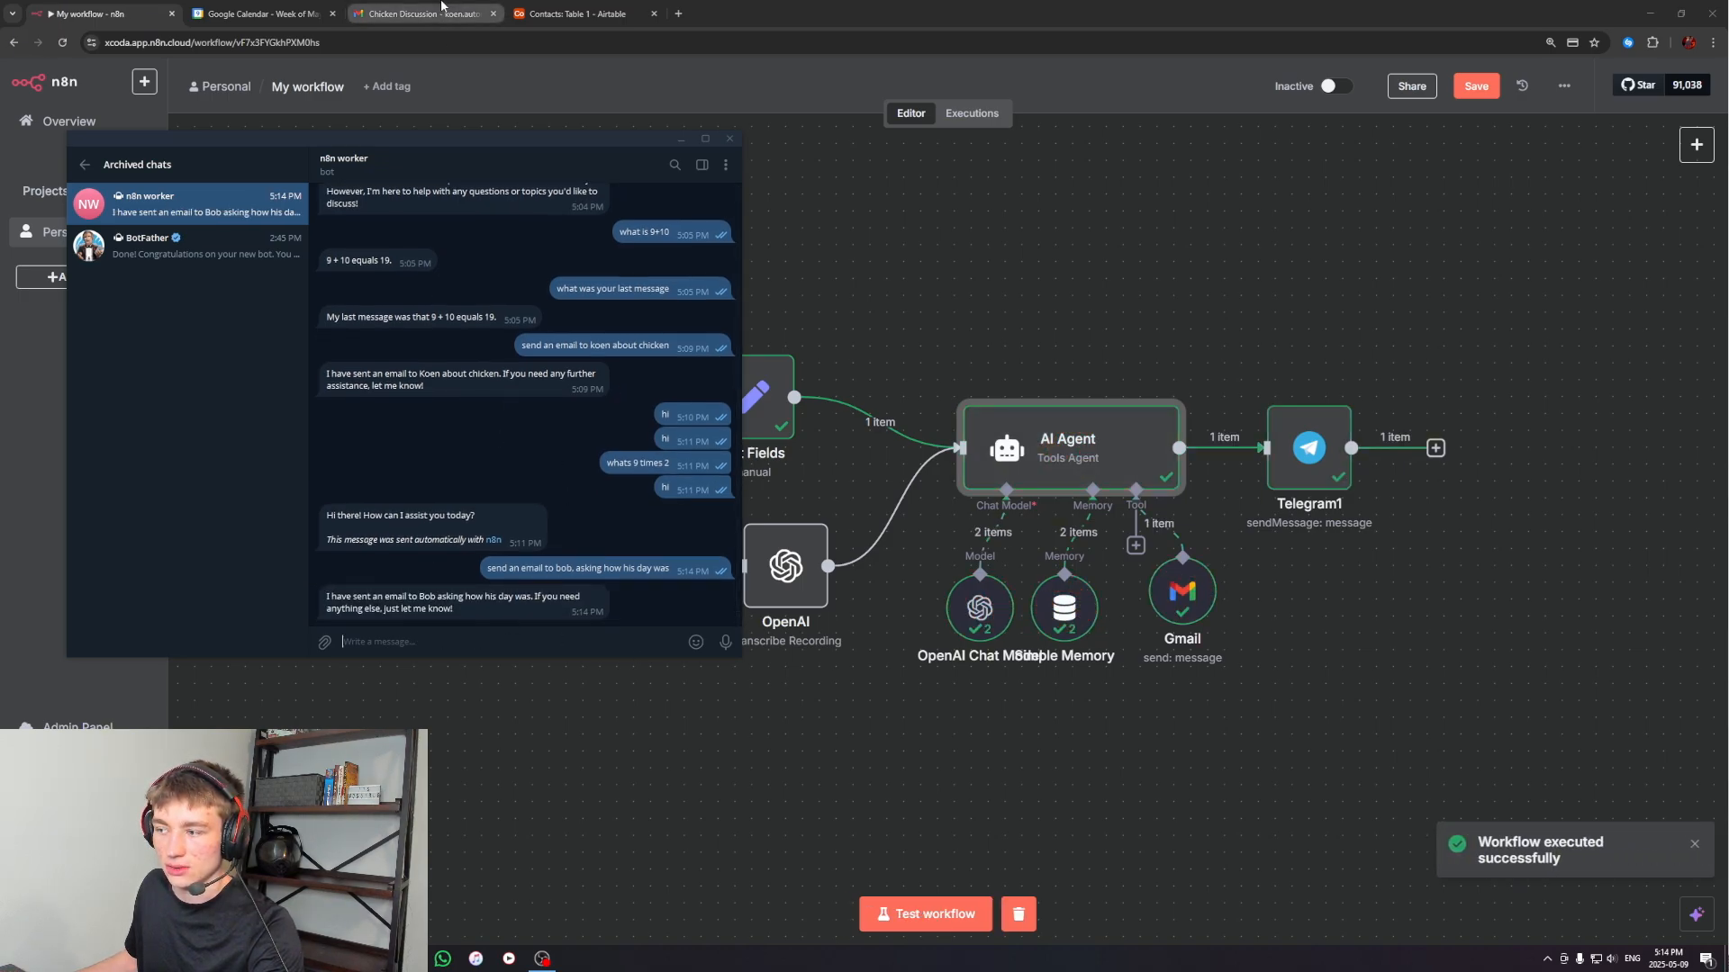
Review the Gmail tool's generated subject and message, and open the "How was your day?" email in Gmail to check its sign-off
double_click(1192, 598)
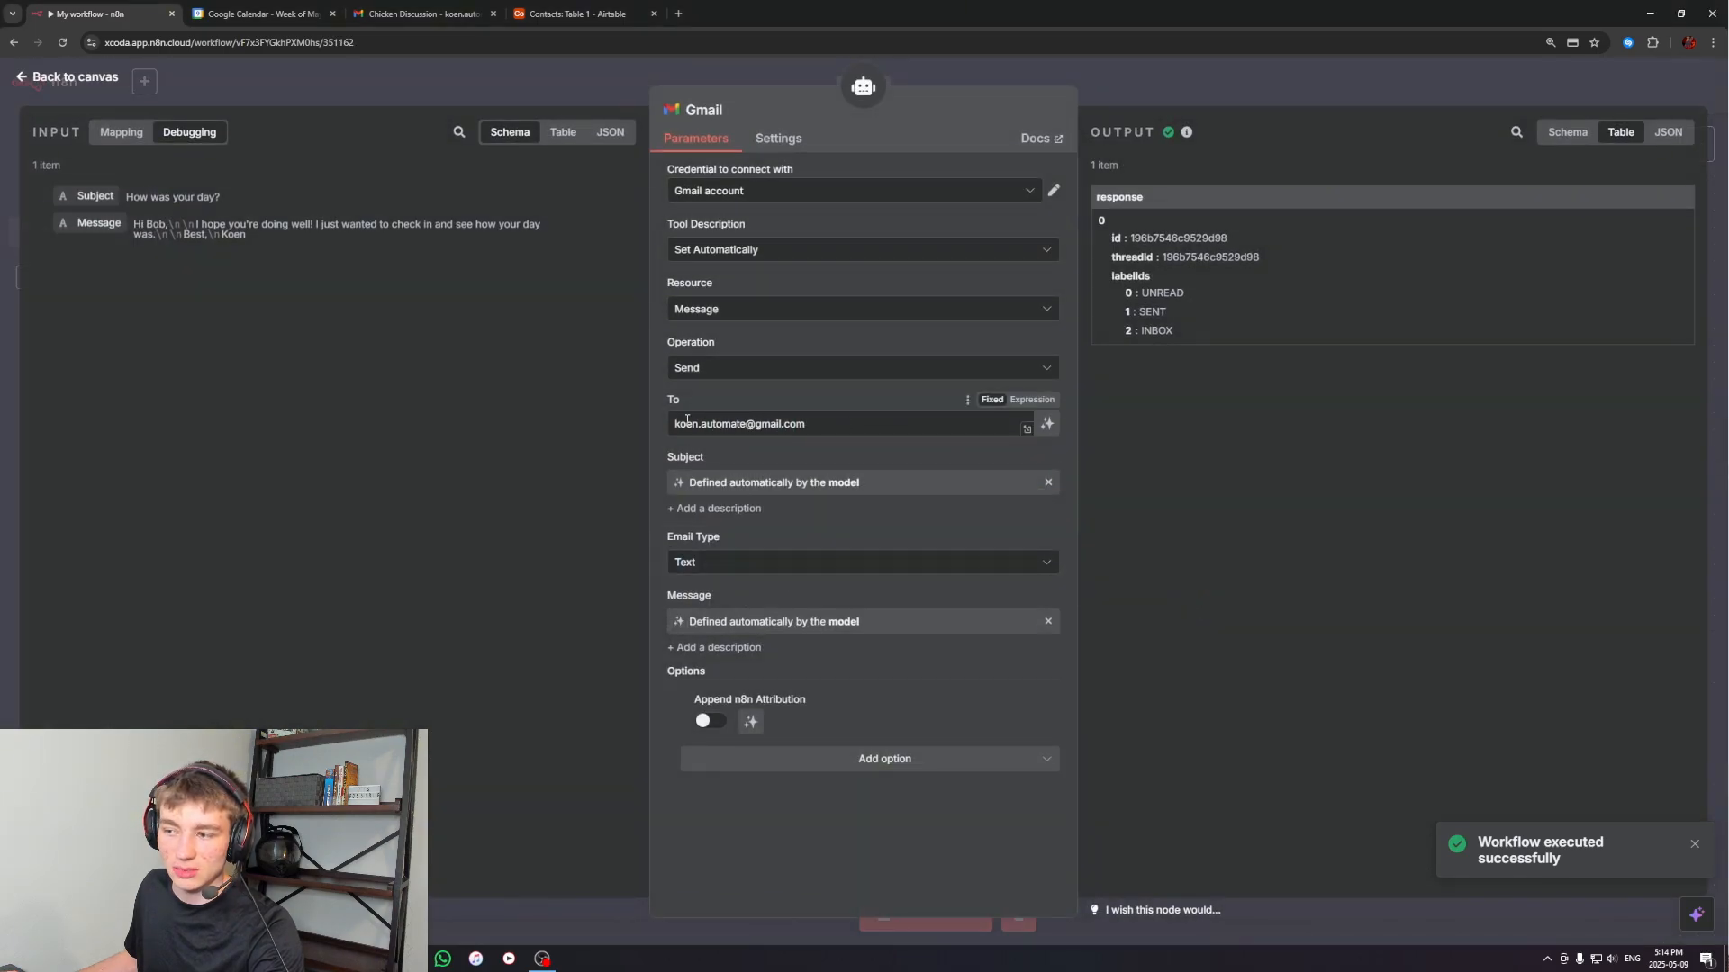
left_click(1171, 78)
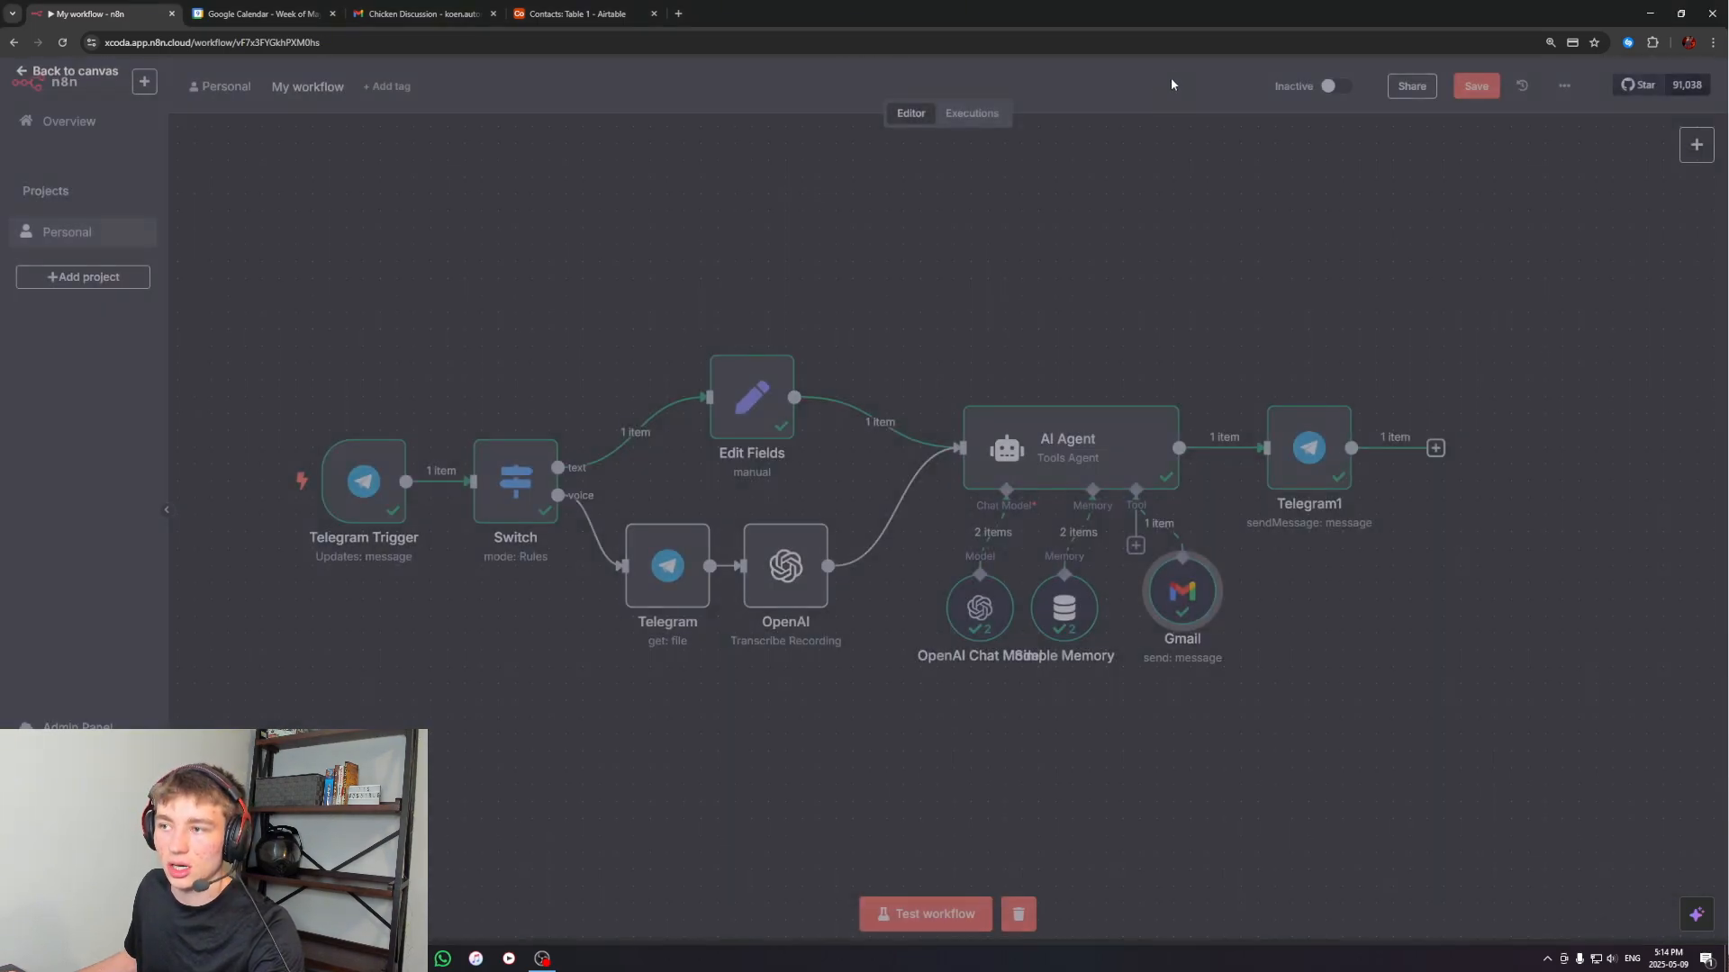
left_click(421, 13)
left_click(191, 118)
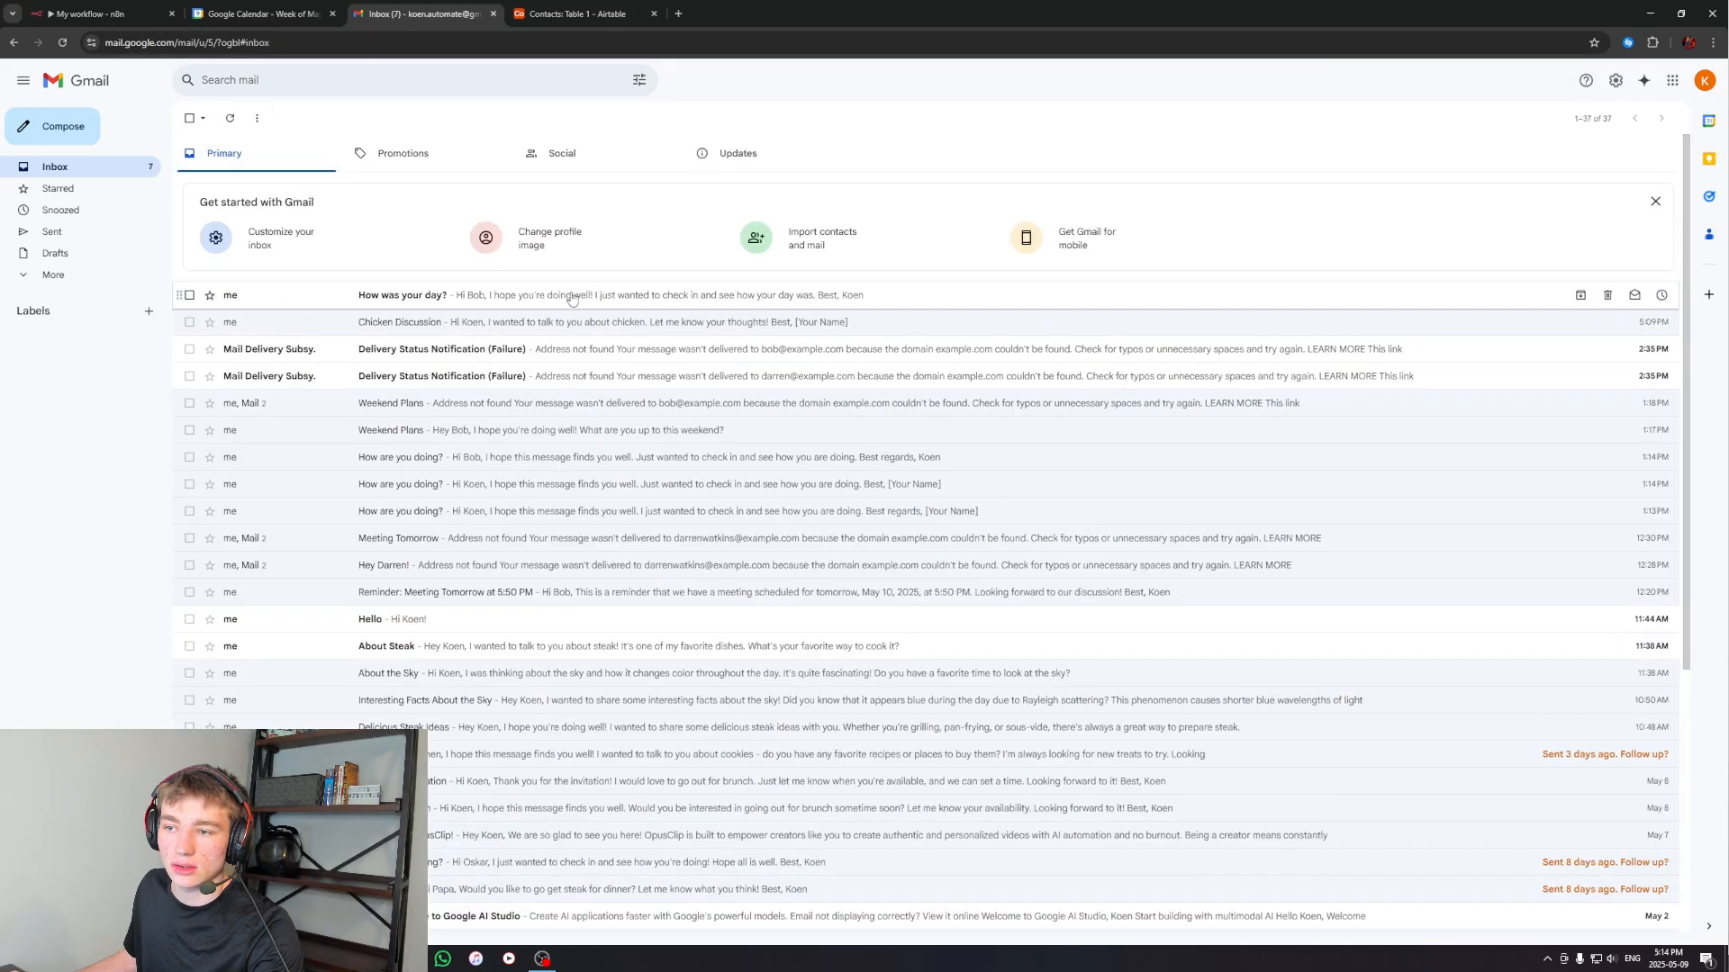
left_click(352, 299)
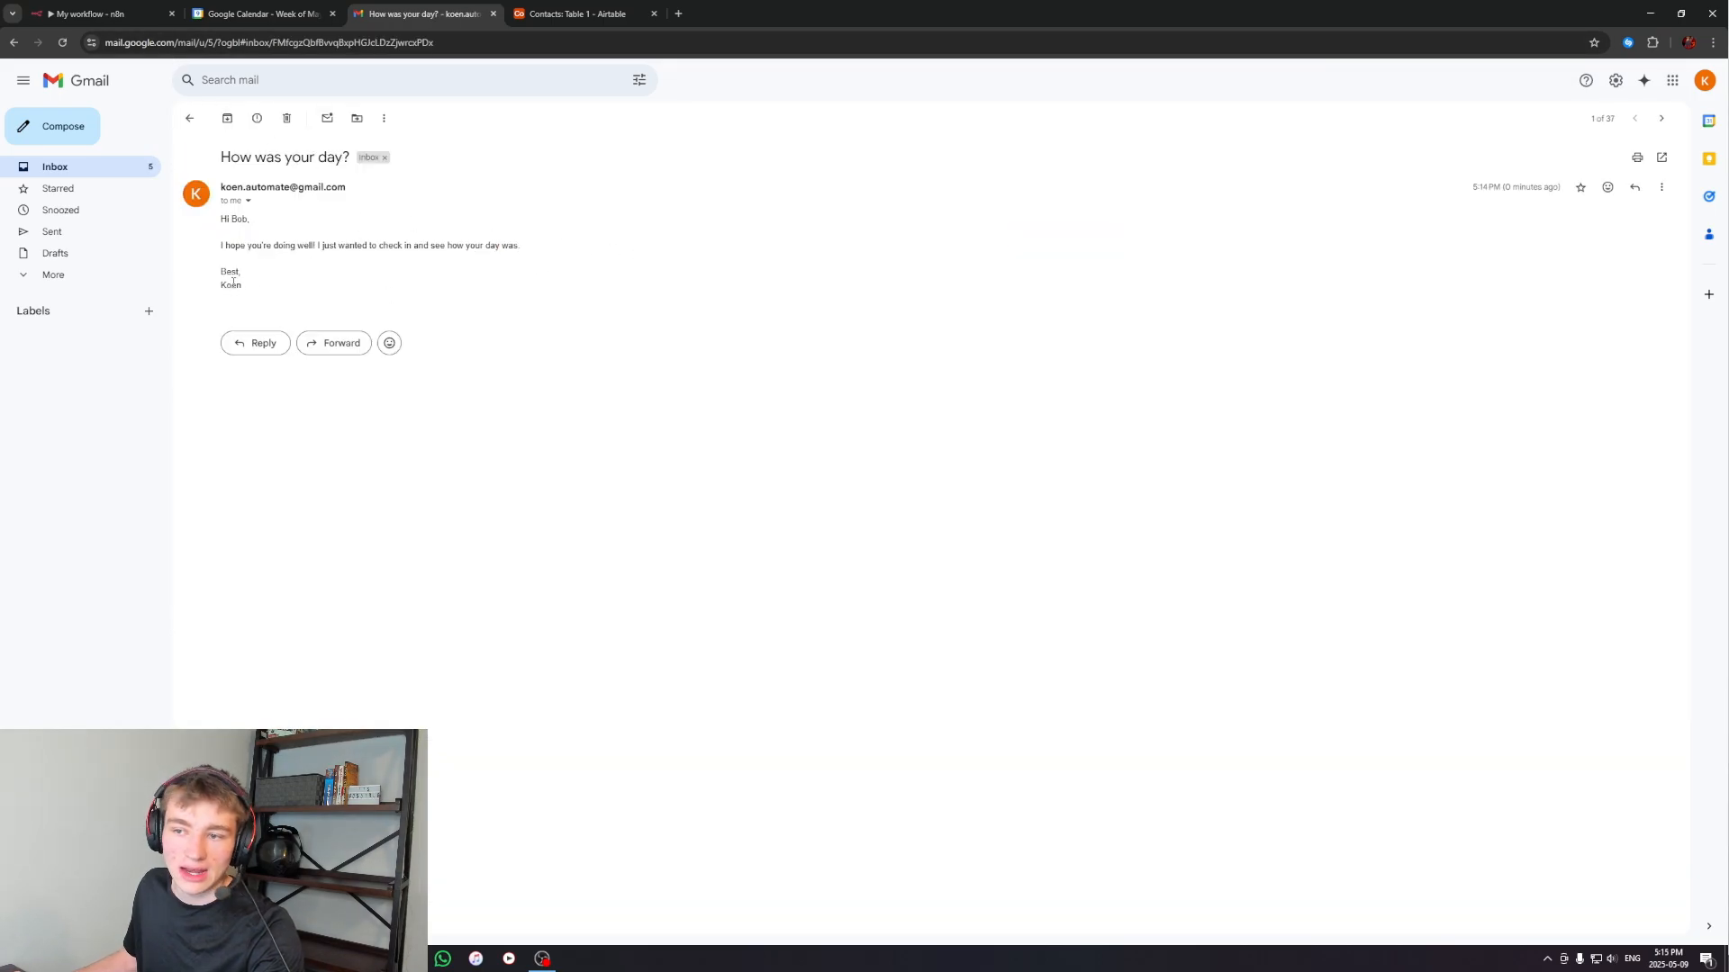
mouse_move(227, 286)
left_mouse_down()
mouse_move(276, 292)
mouse_move(262, 295)
left_mouse_up()
left_click(227, 288)
left_click(229, 288)
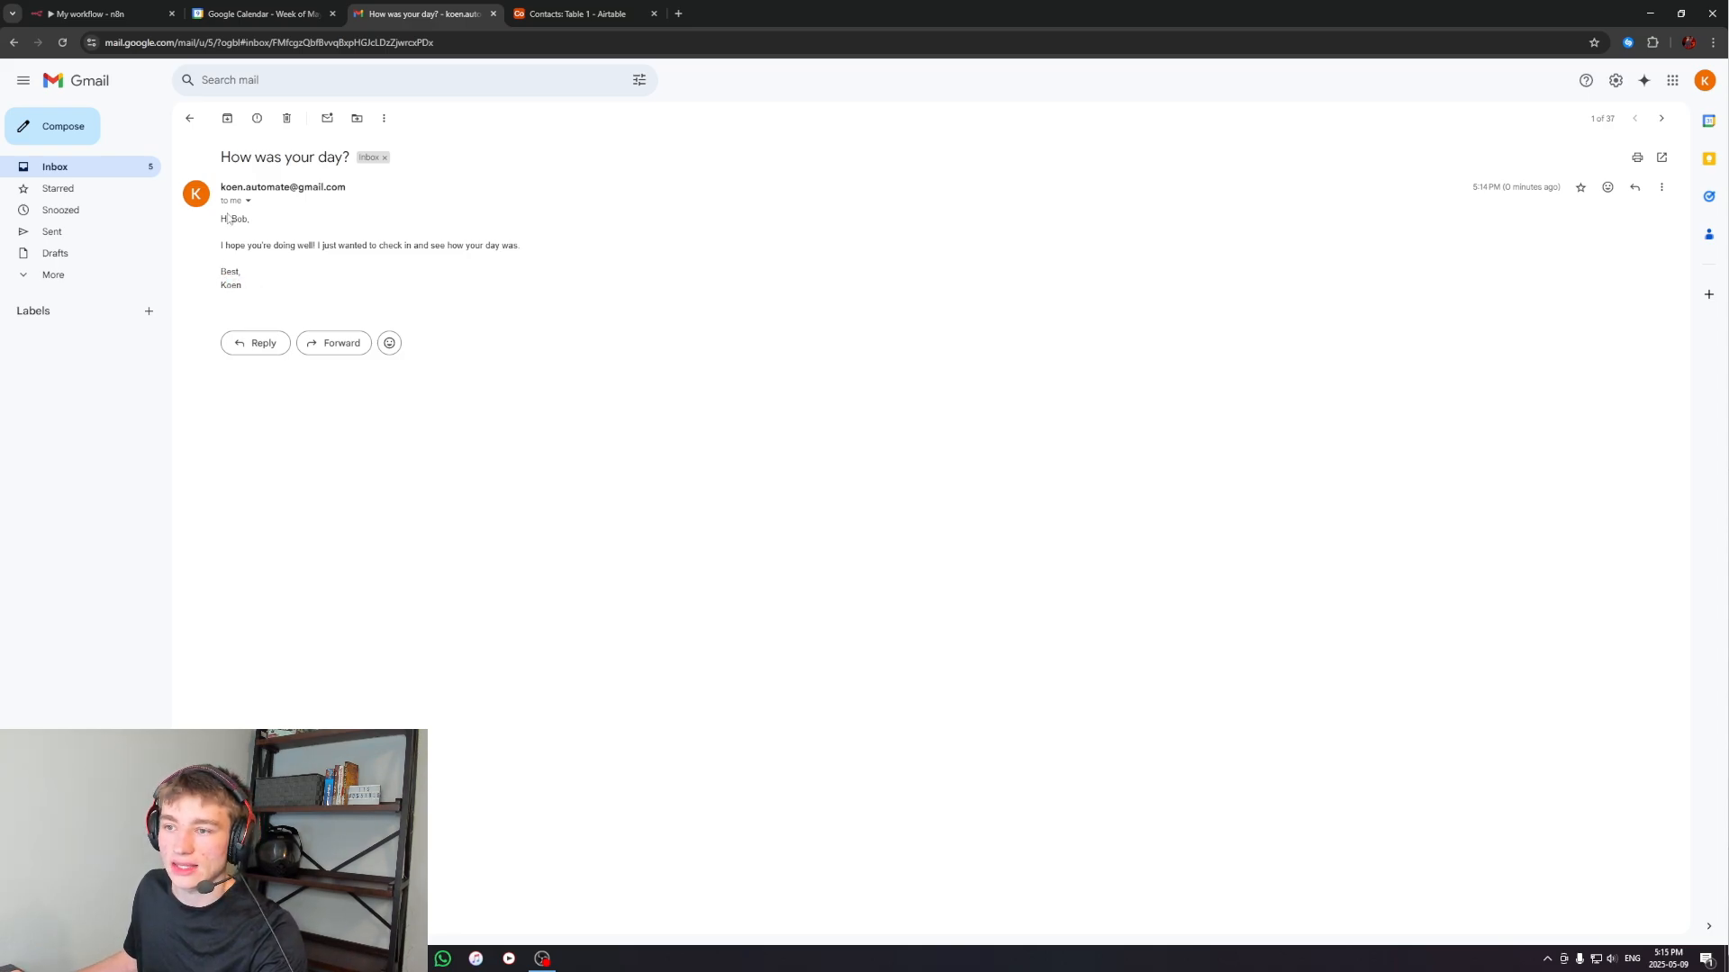
left_click(189, 118)
Back in n8n, move the Gmail tool aside and attach an Airtable Tool to the AI Agent
left_click(112, 11)
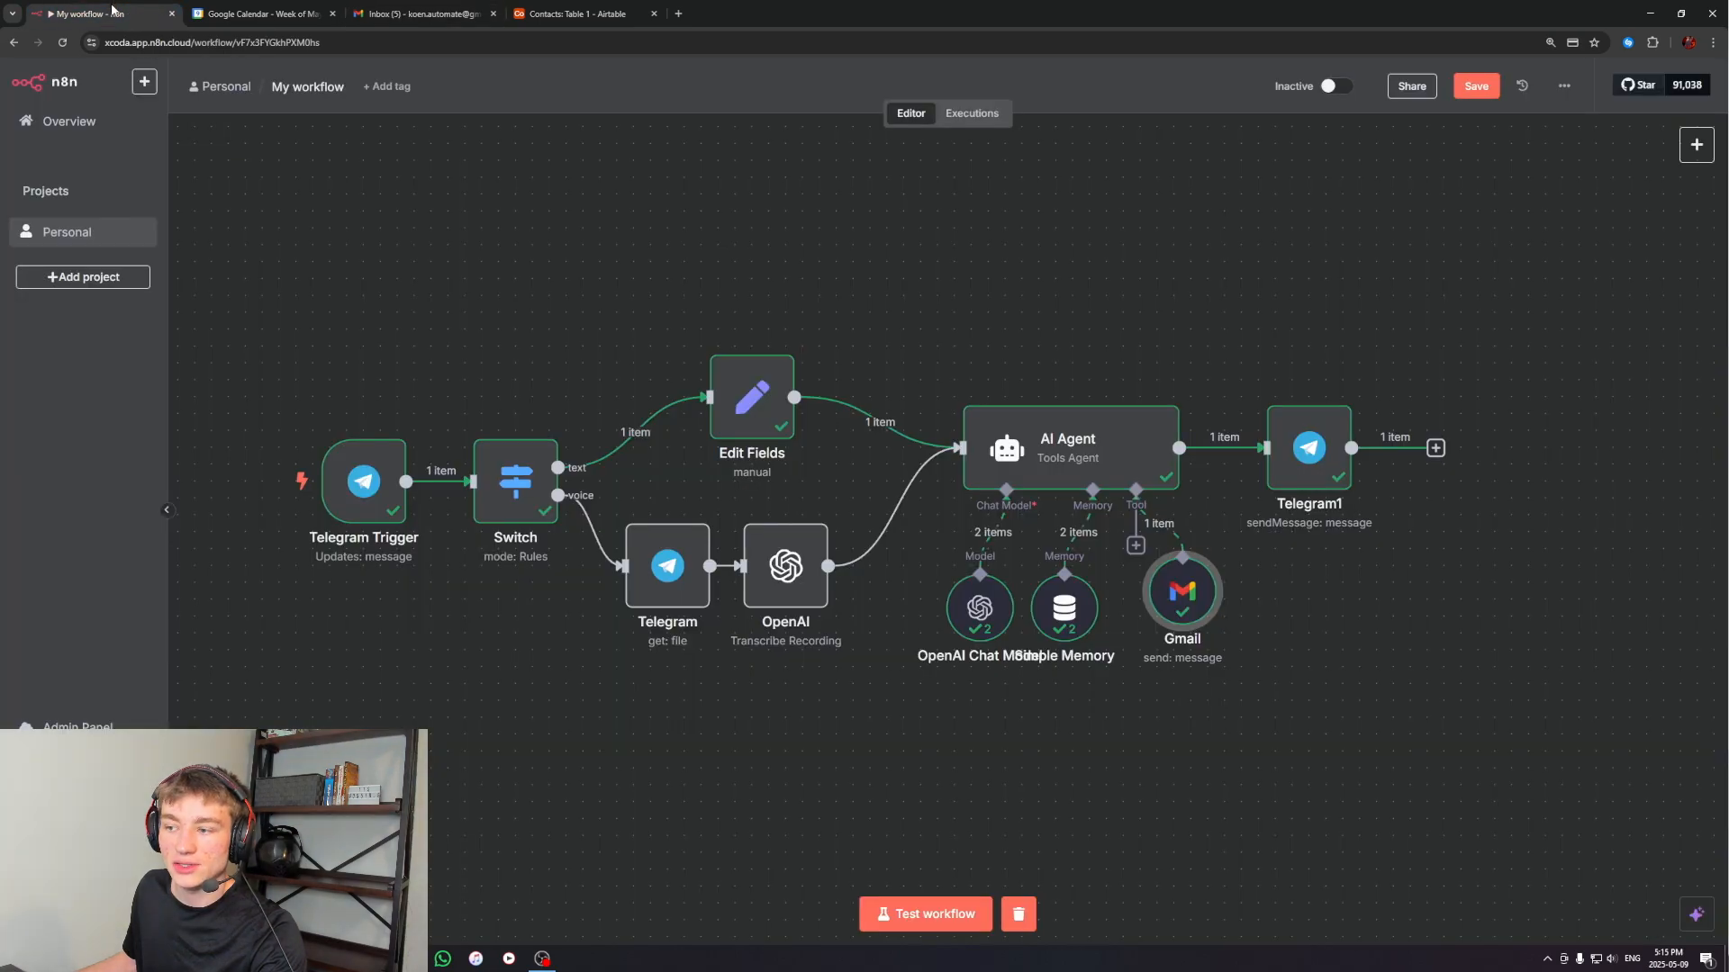
left_click_drag(1110, 321, 993, 289)
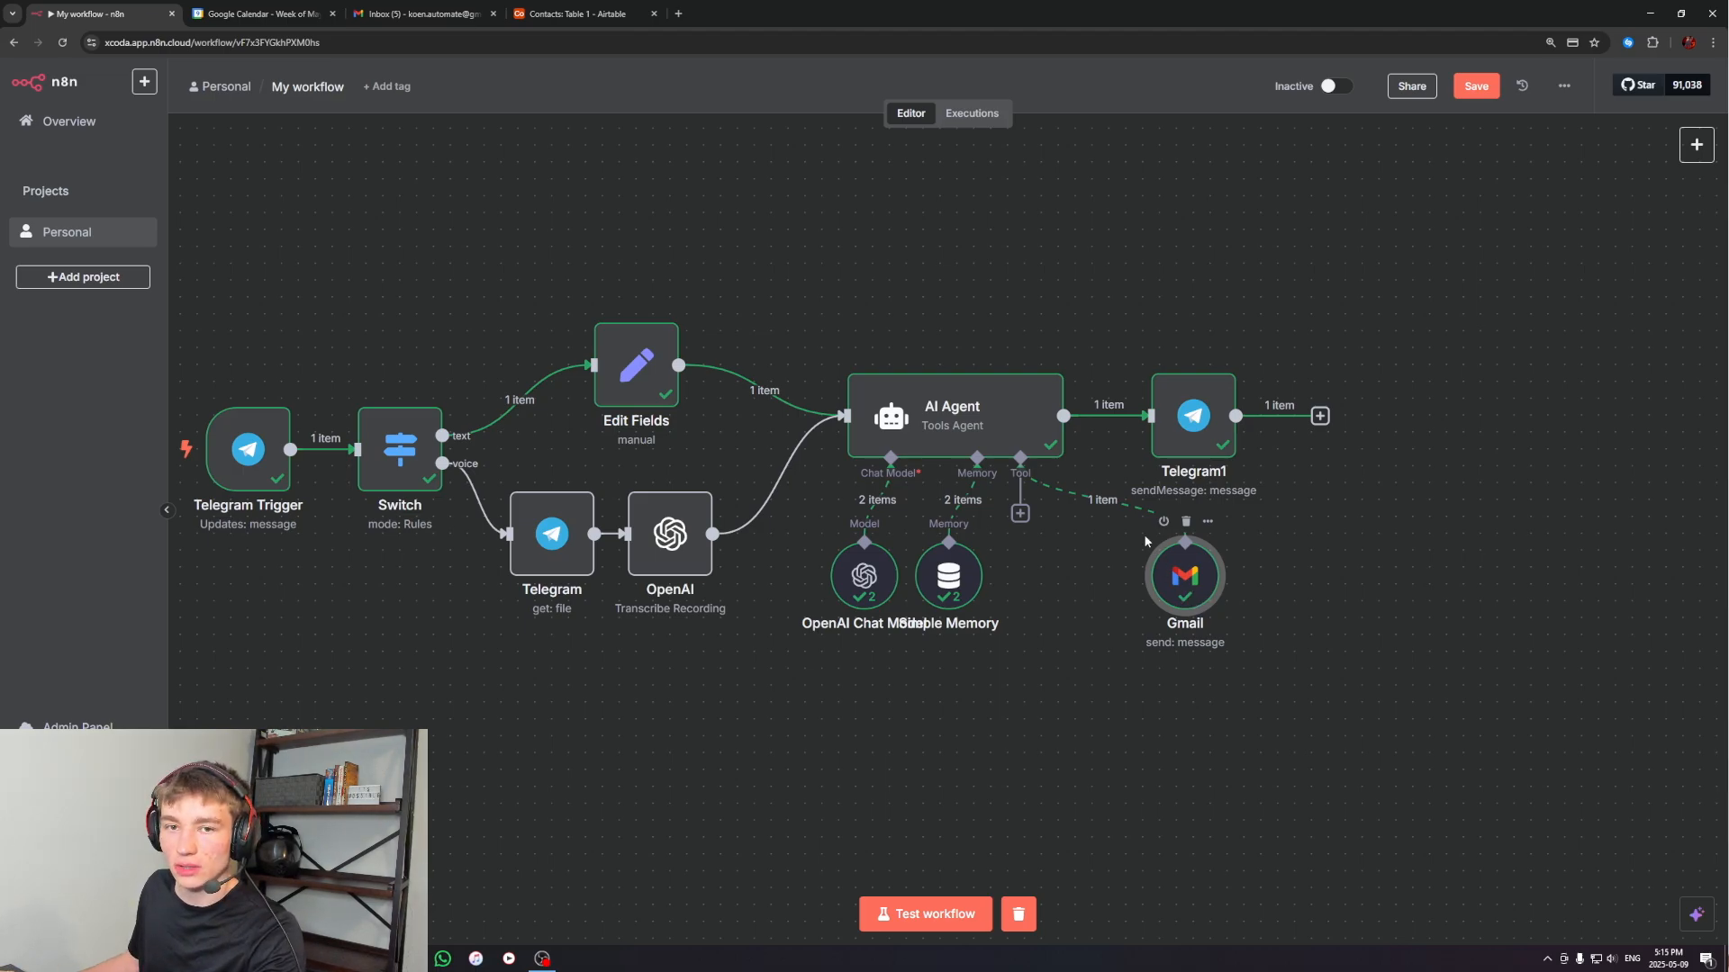
left_click(1021, 514)
type("airtab")
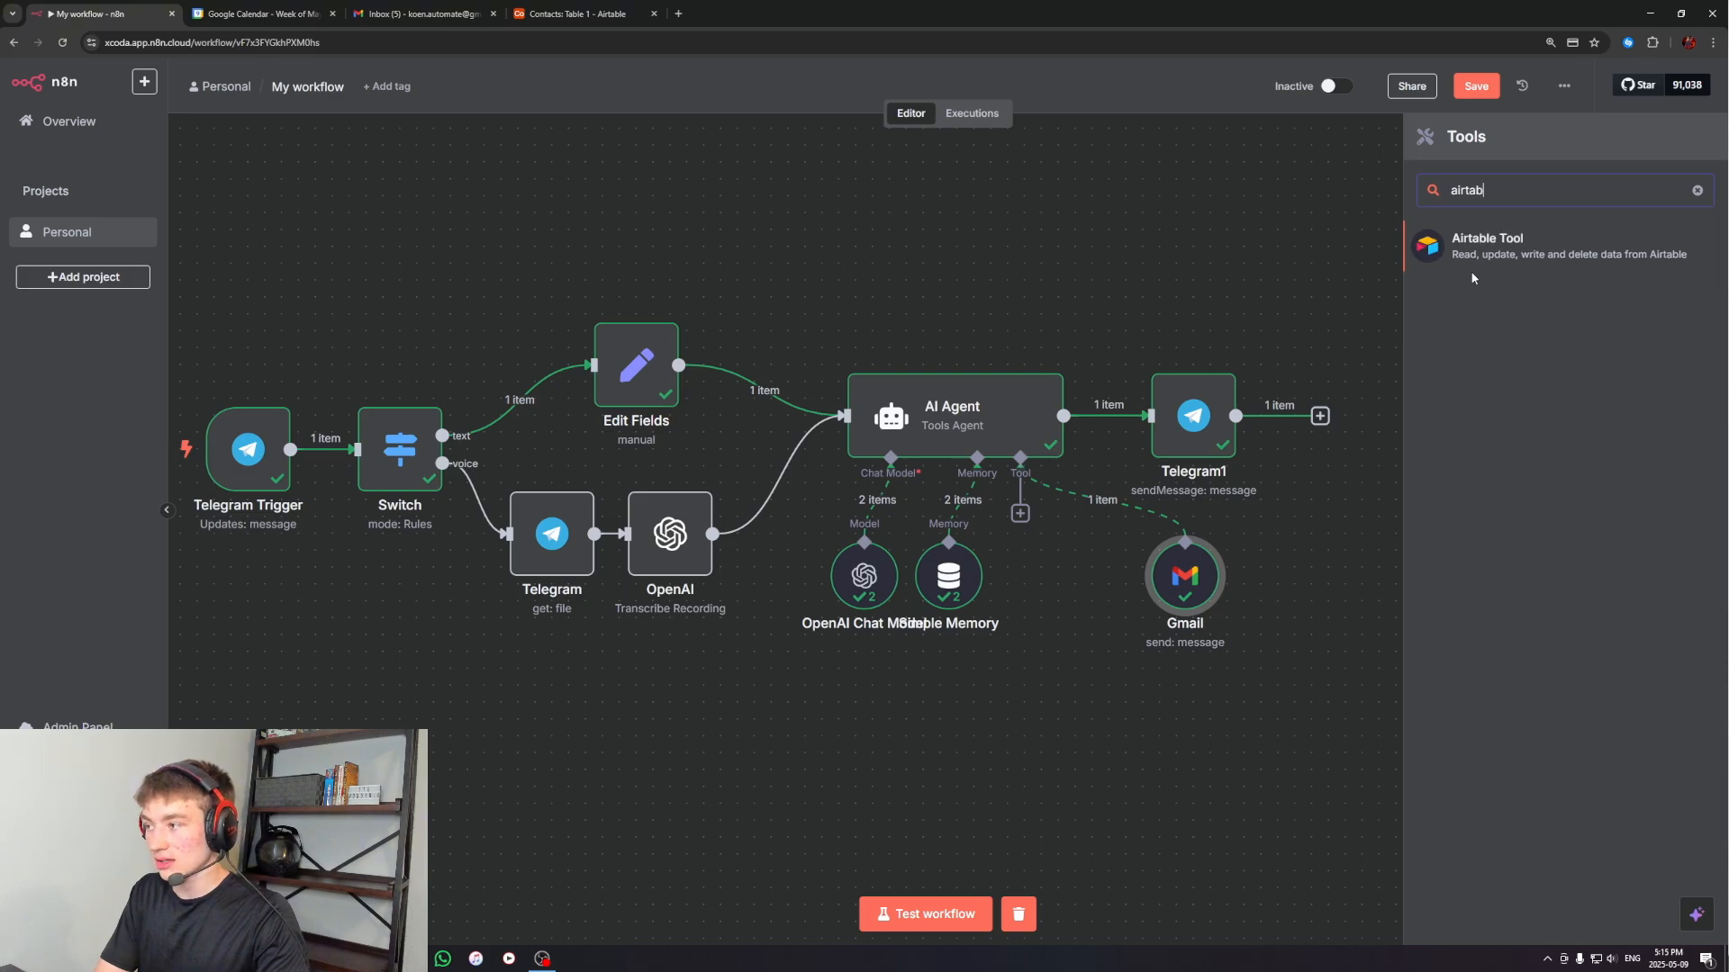
left_click(1494, 252)
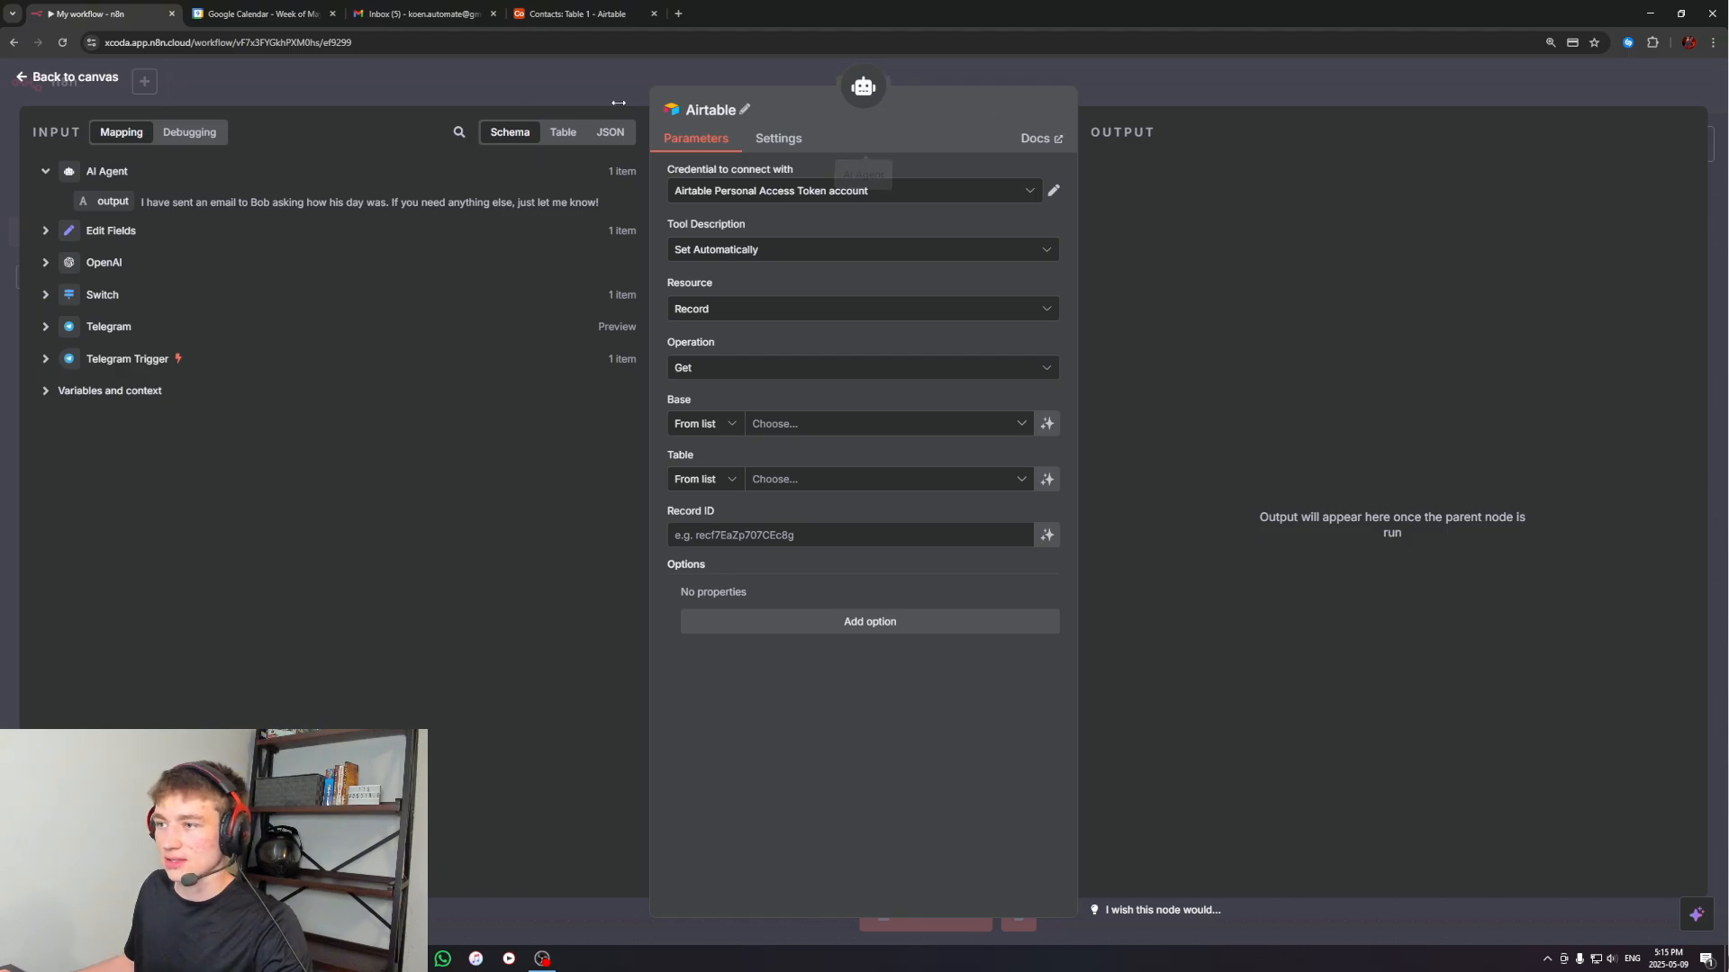
View the Contacts table in Airtable, start a new Access Token credential for the Airtable tool, and switch back to Airtable
left_click(577, 14)
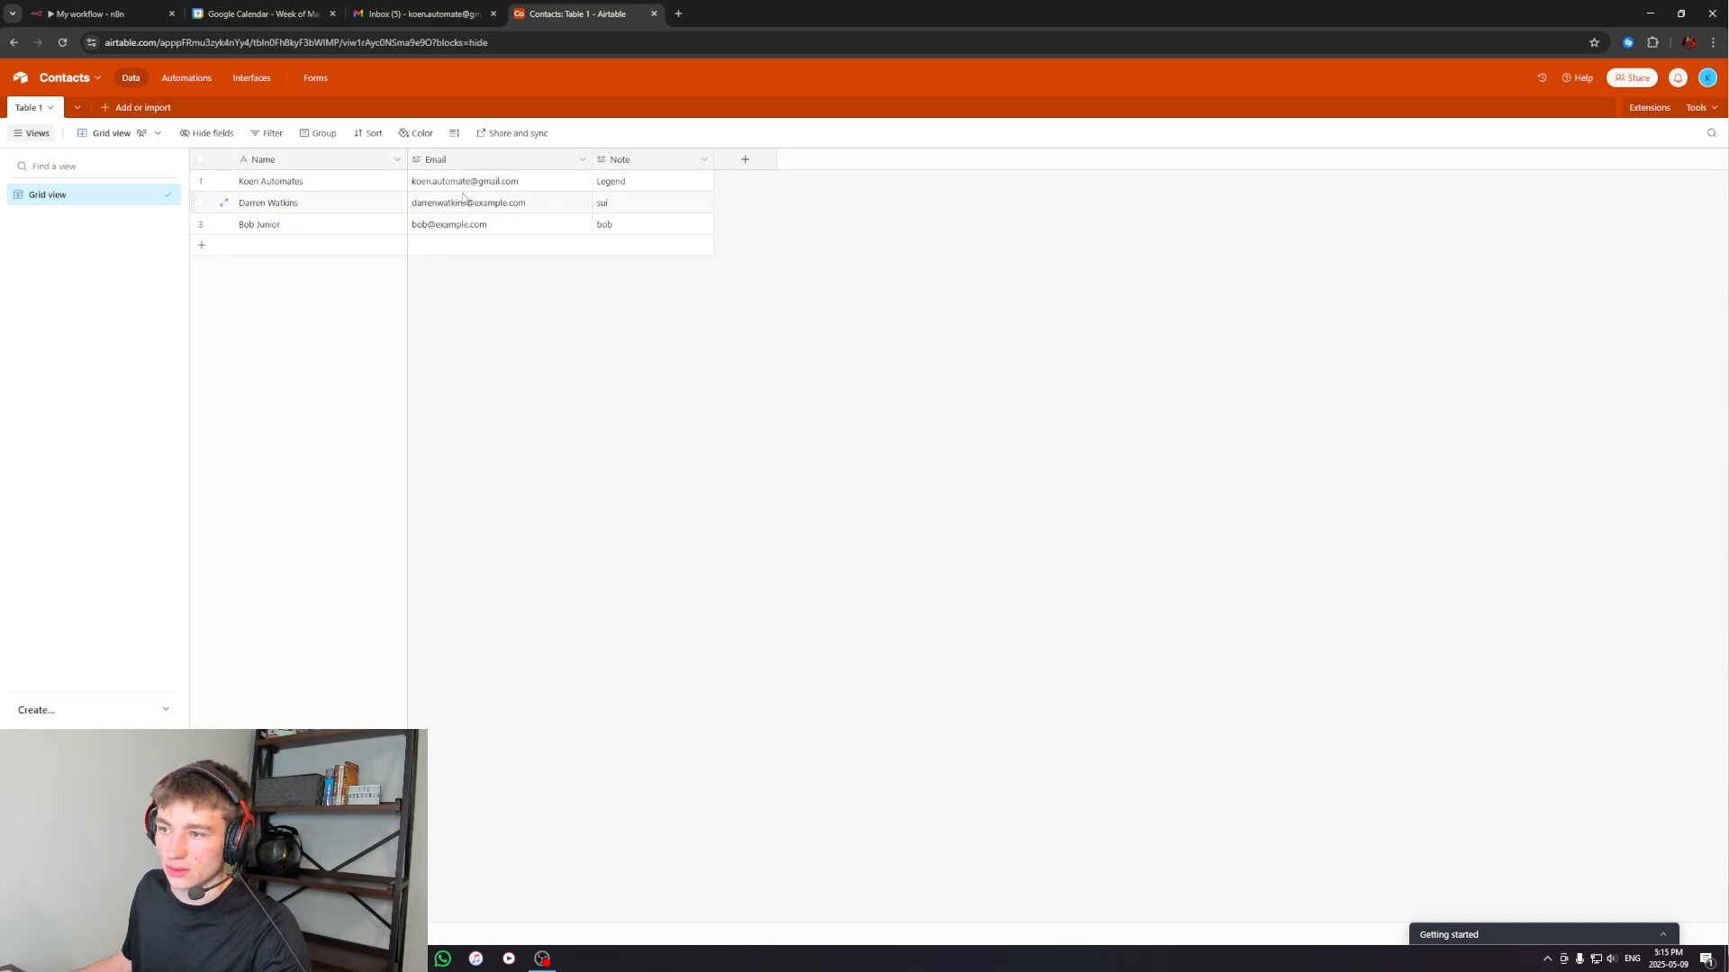
left_click(87, 11)
left_click(711, 193)
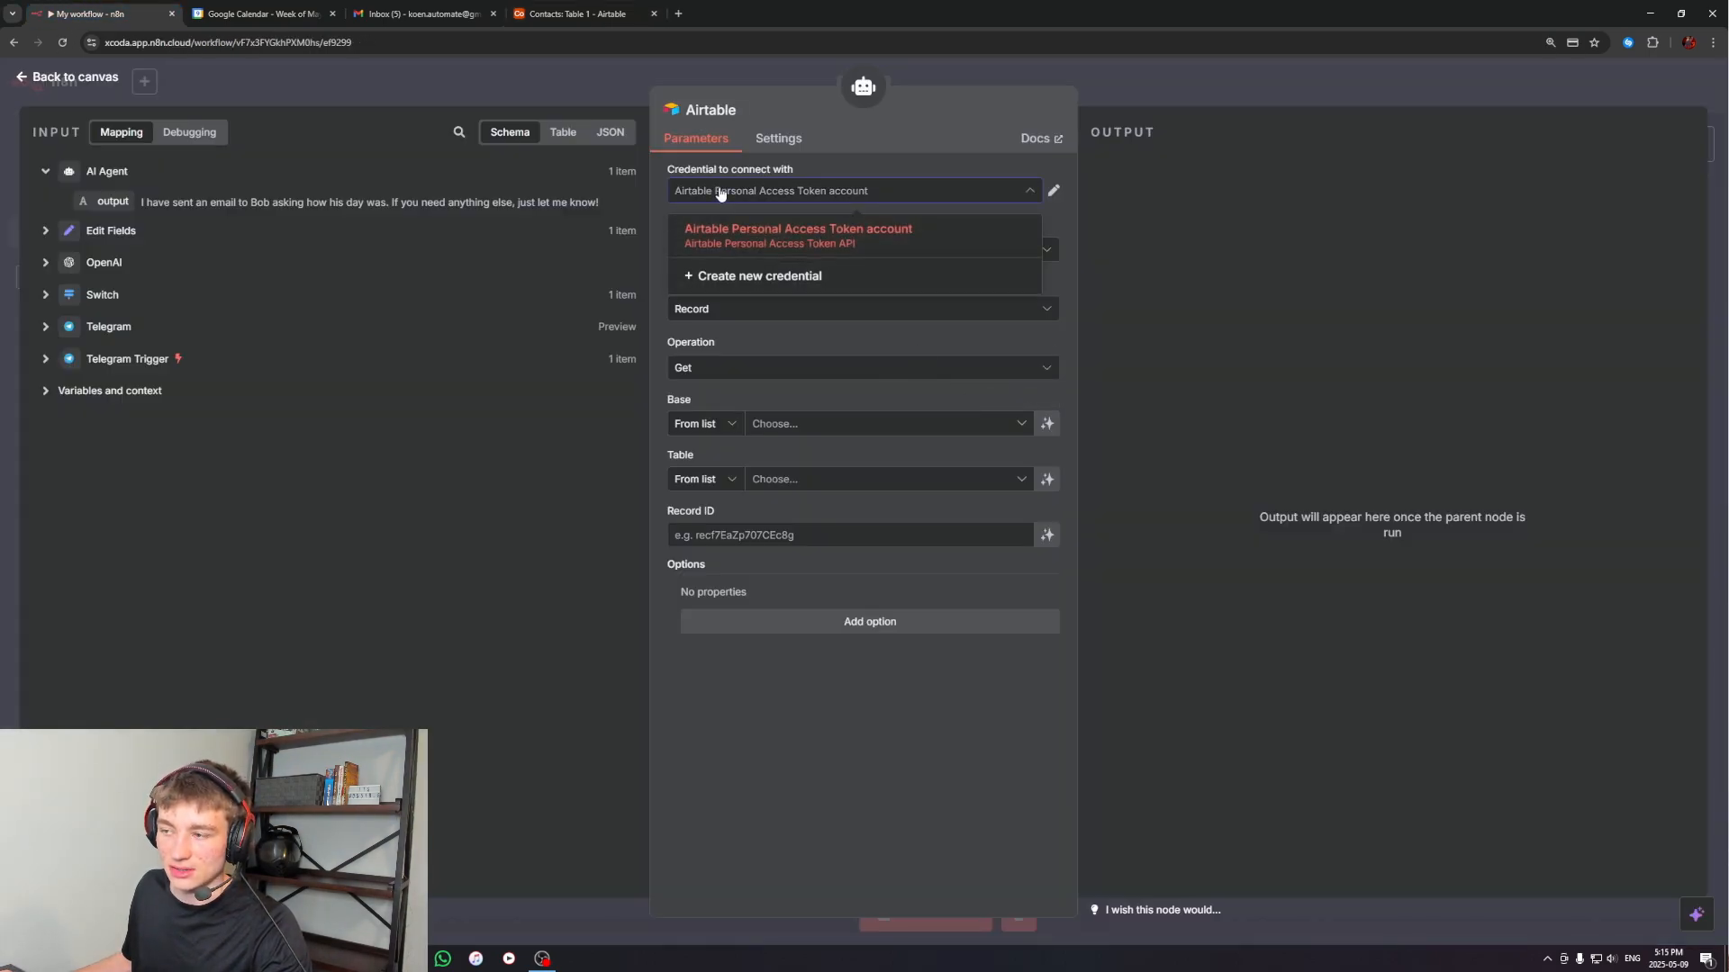
left_click(731, 278)
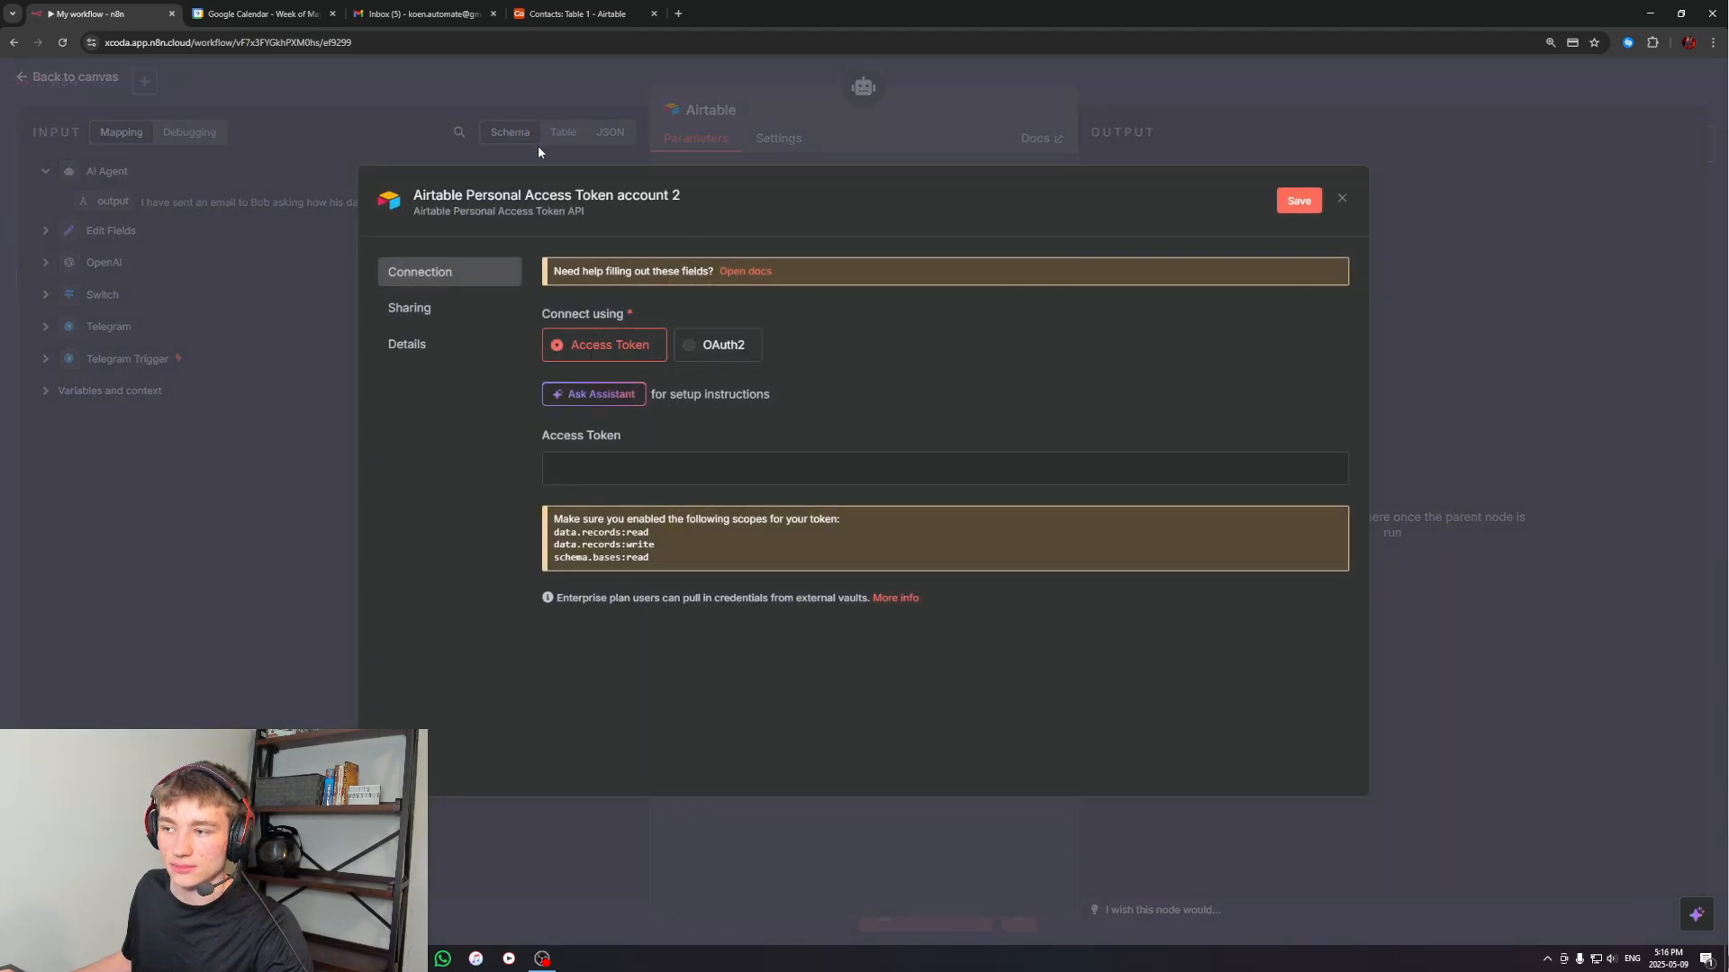
left_click(567, 14)
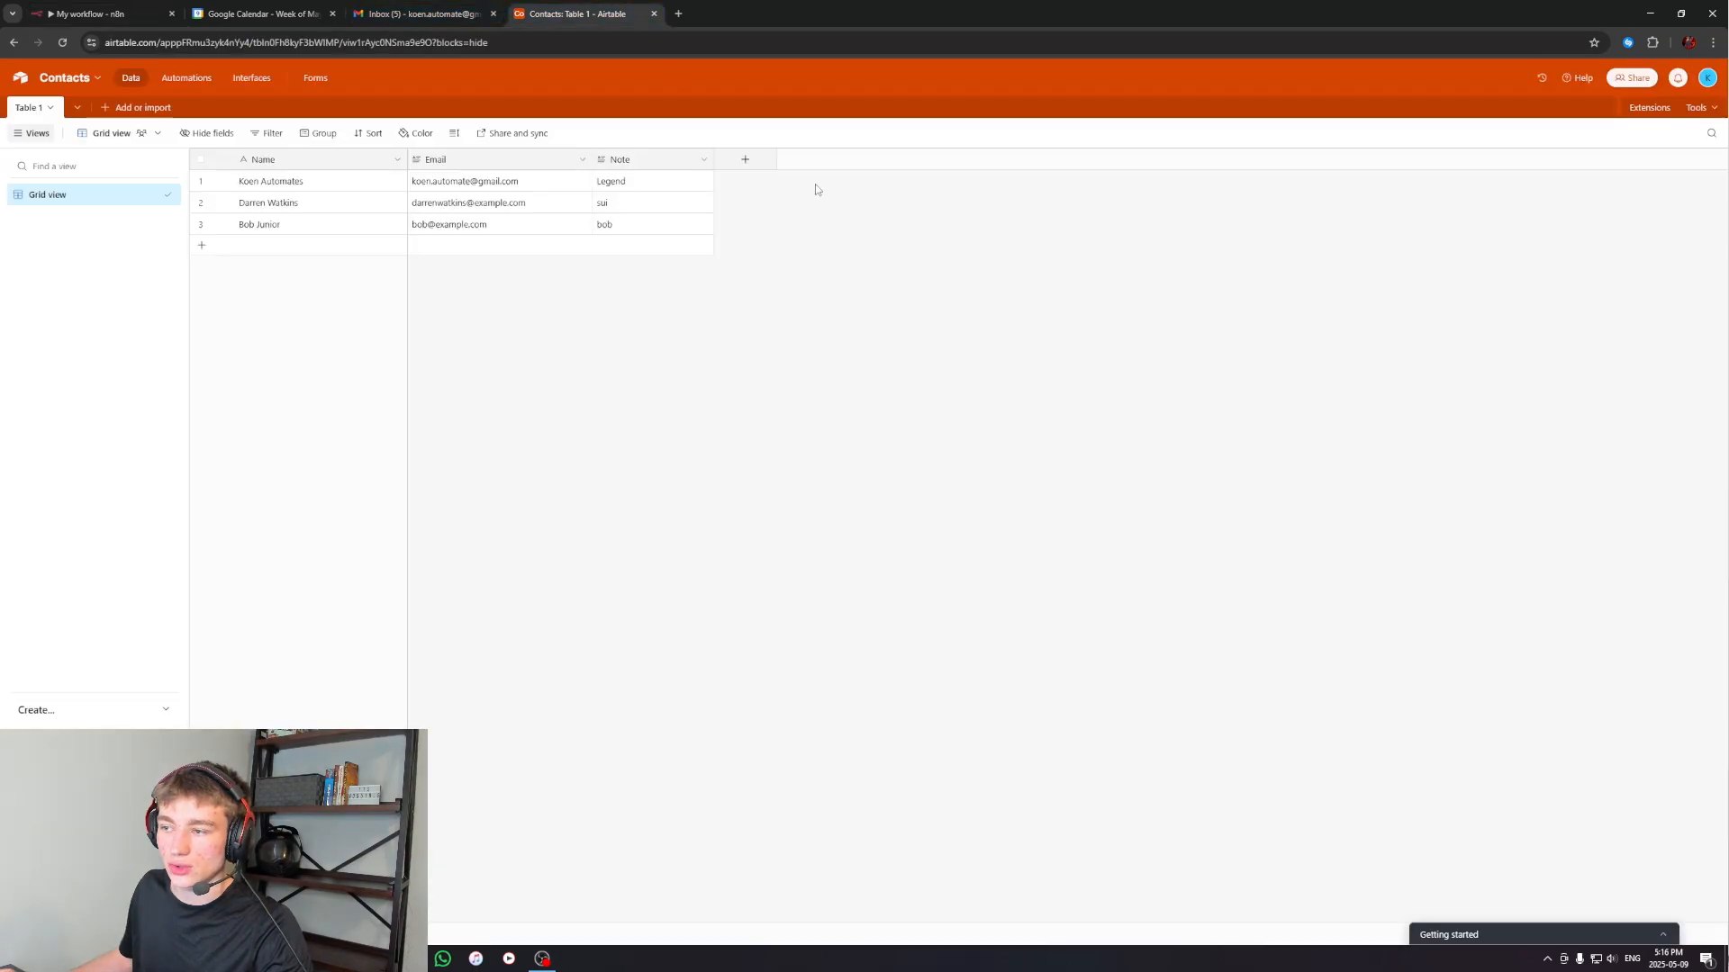
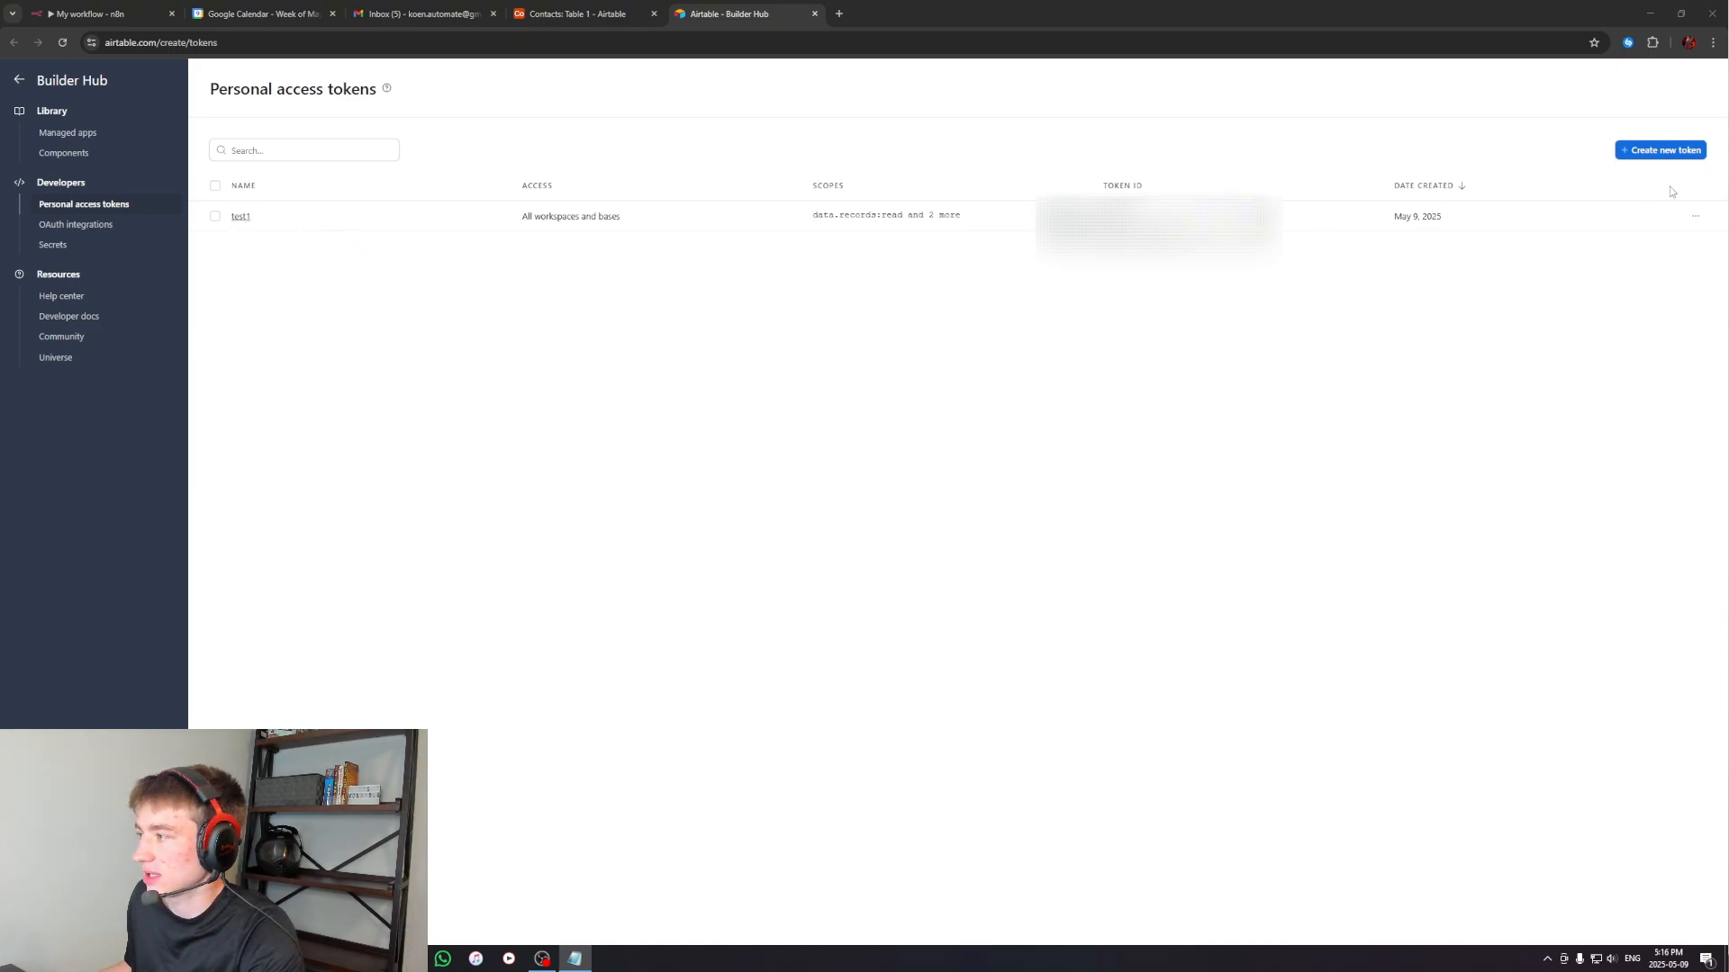
Start a new Airtable personal access token with a test name and add the data.records:read scope that n8n requires
left_click(1661, 150)
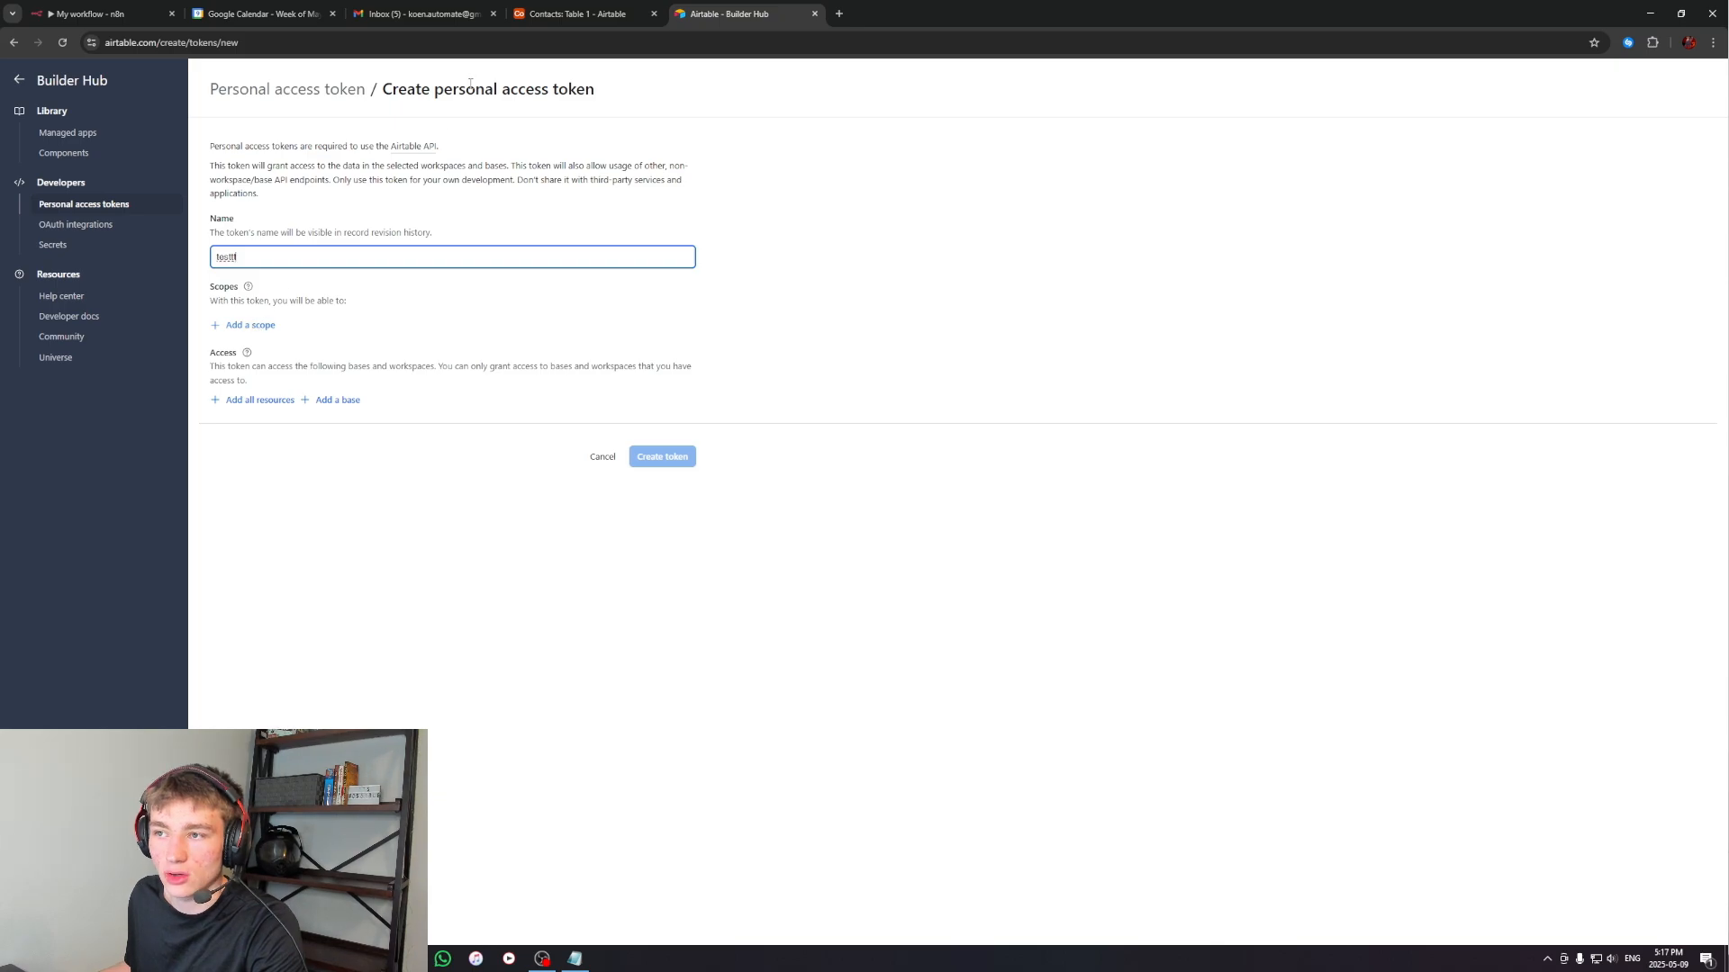
left_click(91, 13)
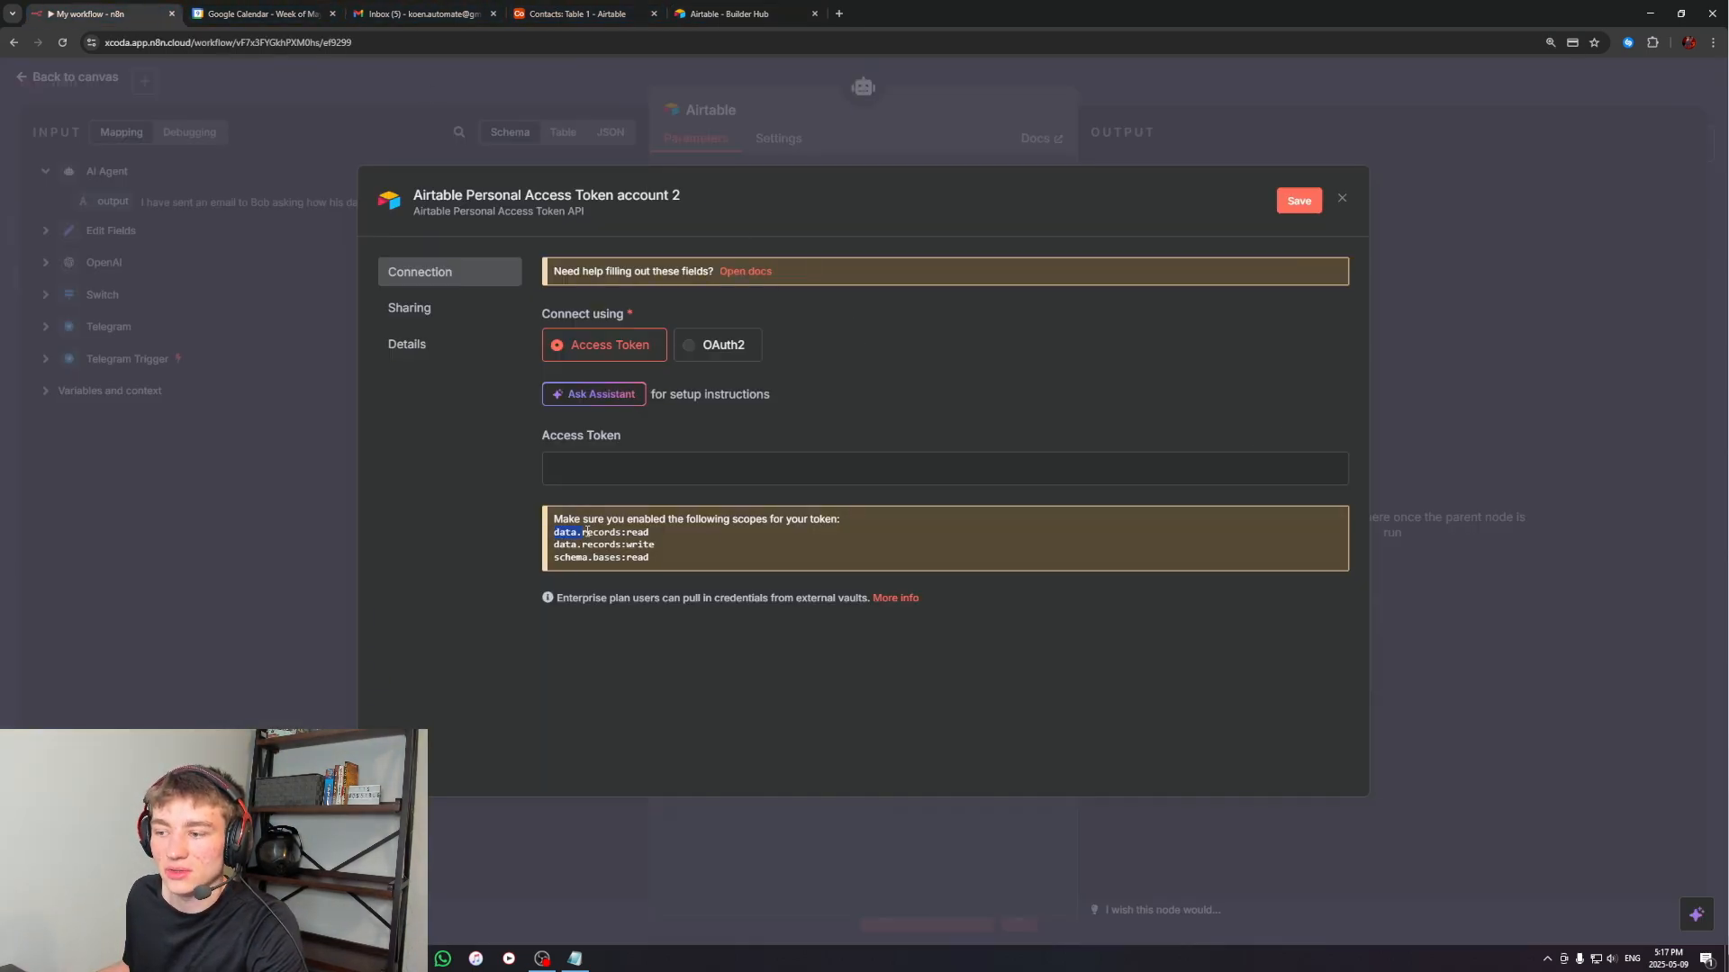
left_click(729, 13)
left_click(250, 325)
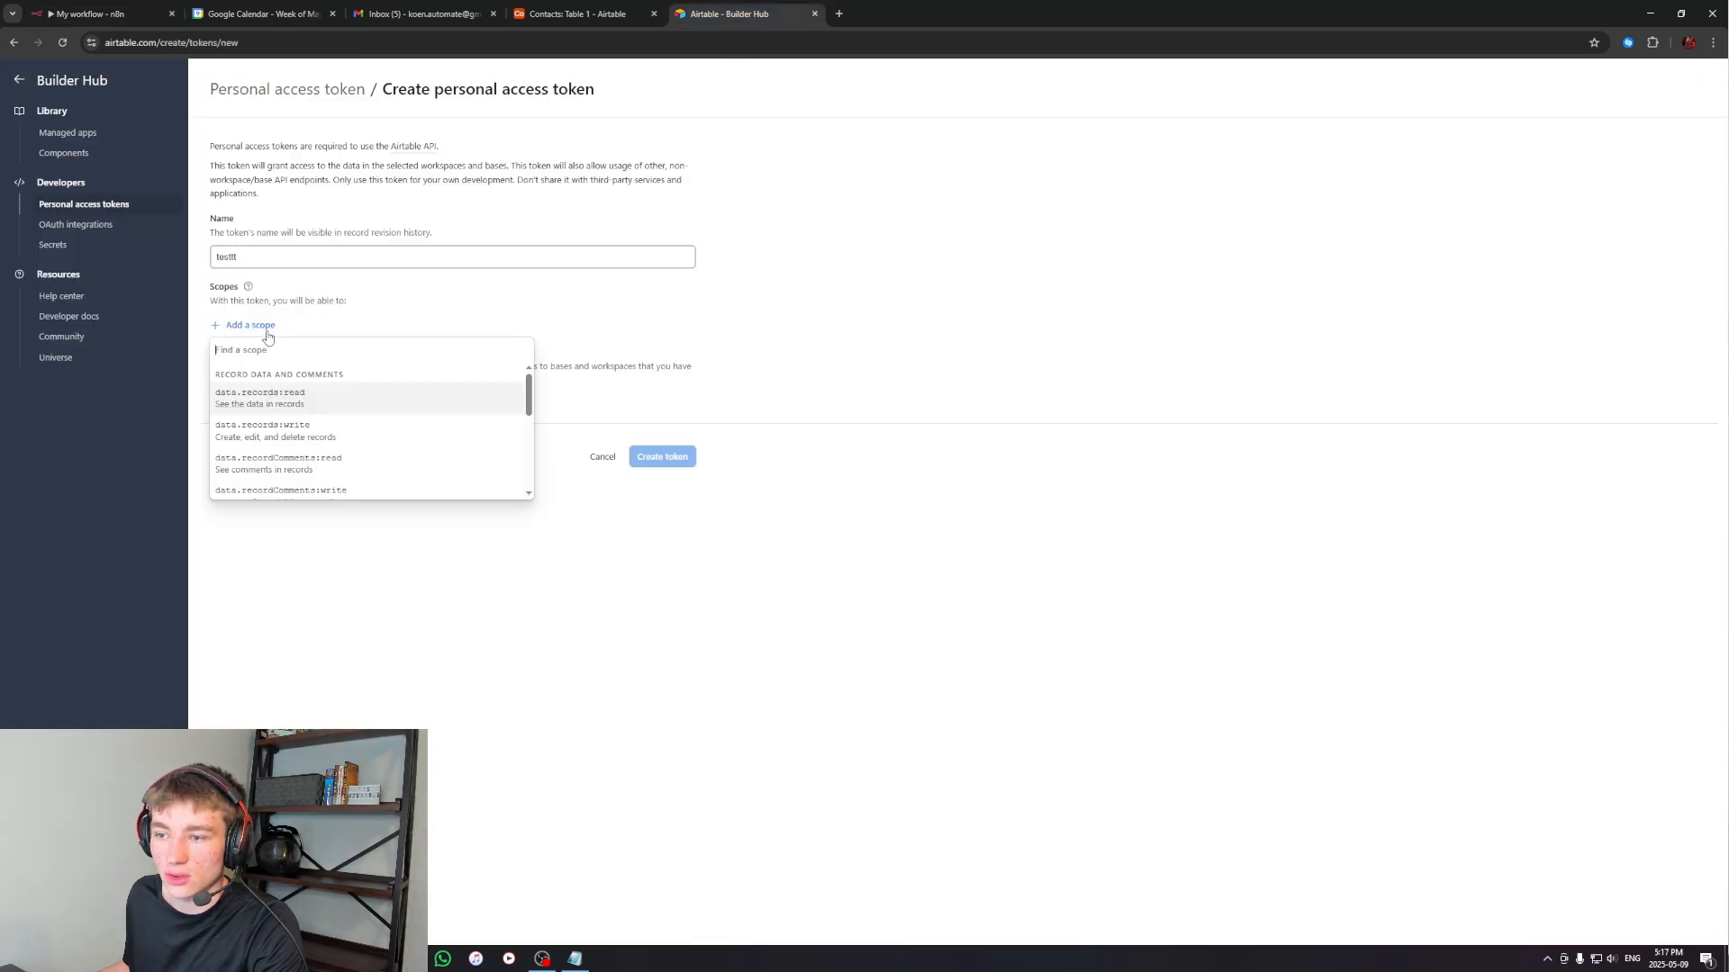
left_click(282, 400)
Add the data.records:write and schema.bases:read scopes listed in n8n, and grant the token access to all resources
left_click(90, 14)
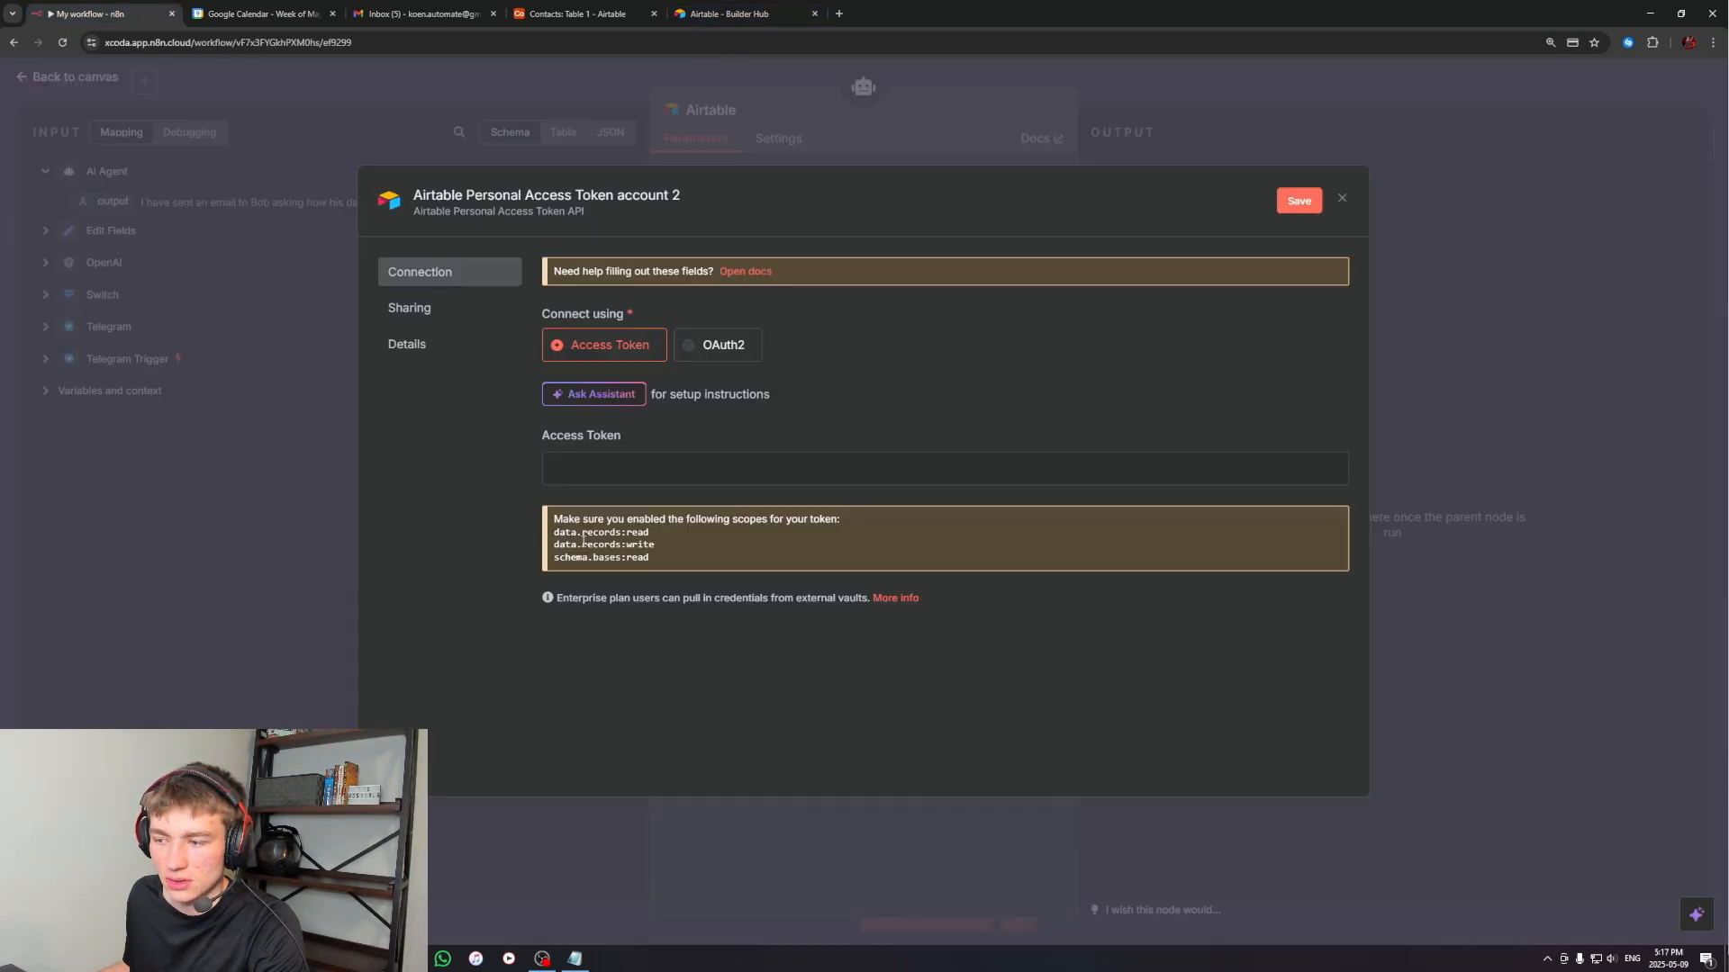
left_click(725, 11)
left_click(235, 359)
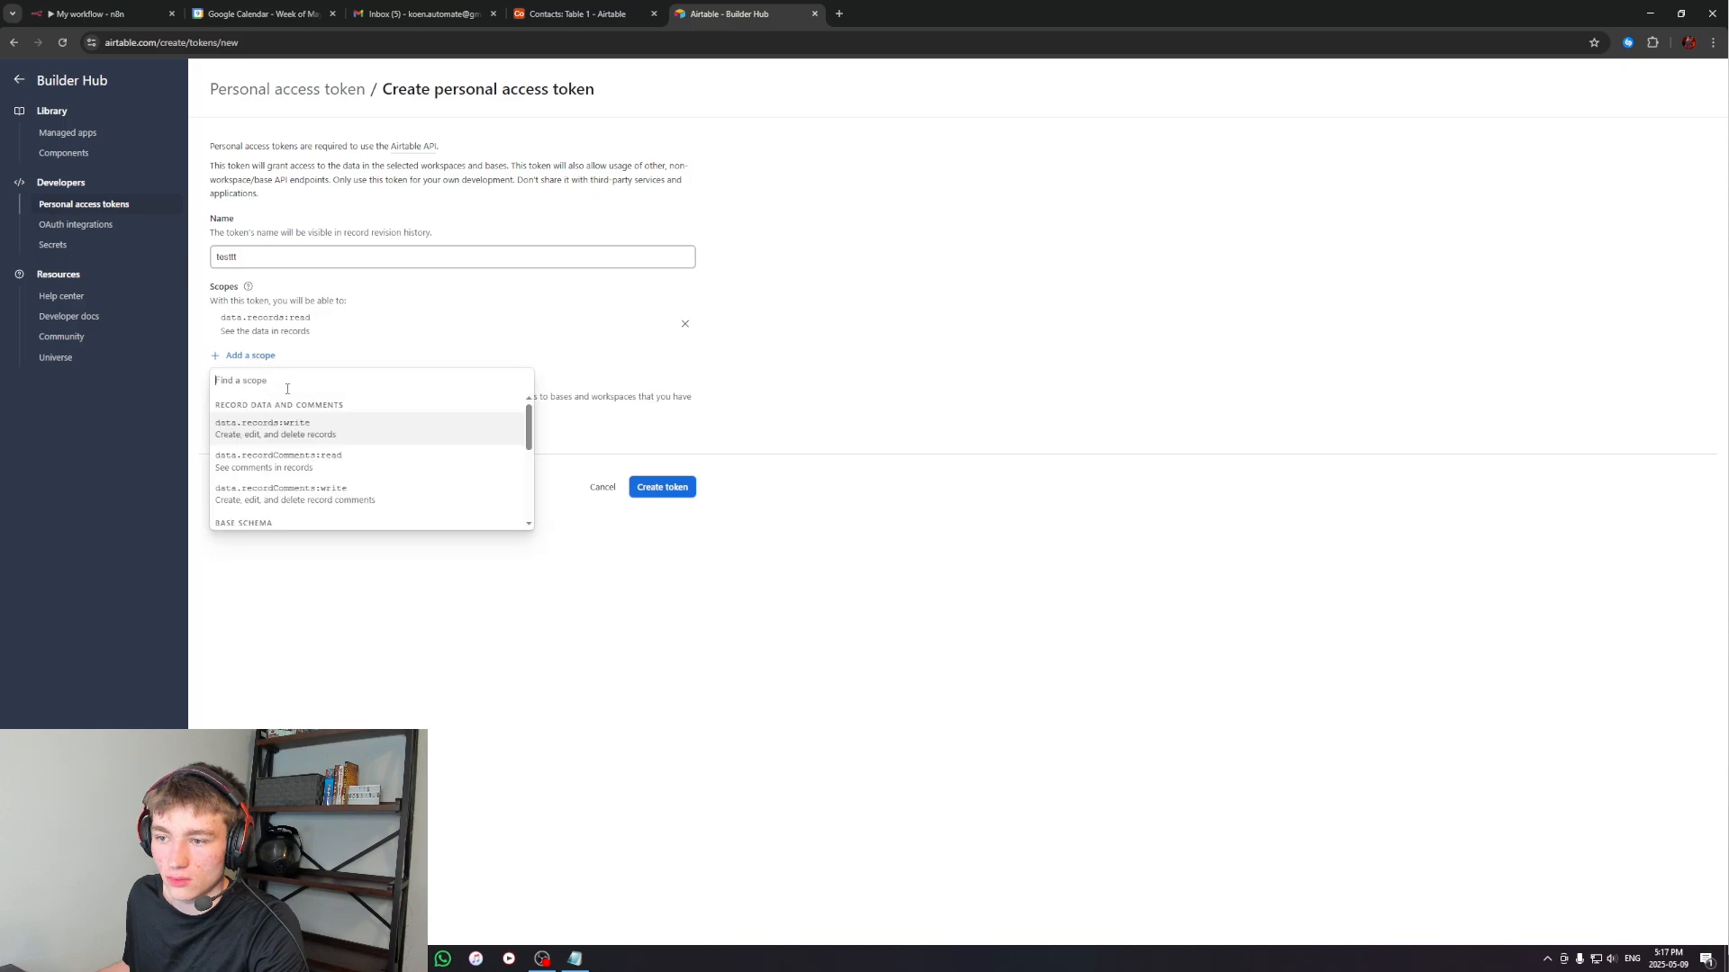
left_click(298, 432)
left_click(90, 13)
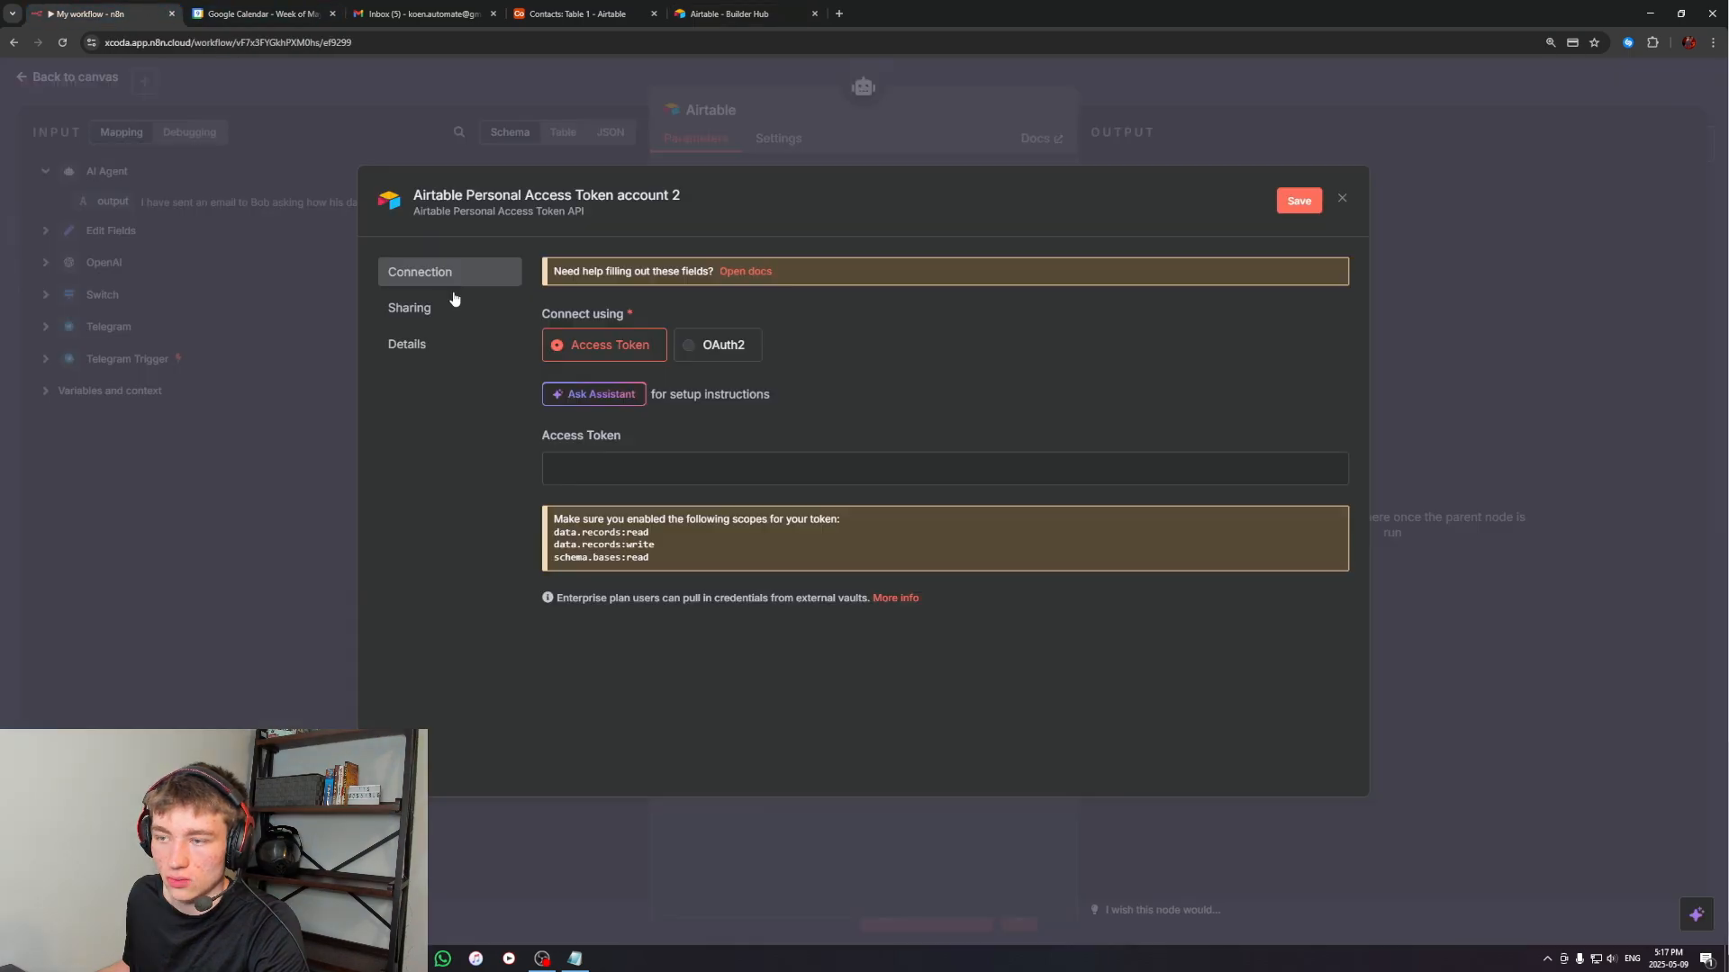
left_click(729, 14)
left_click(254, 387)
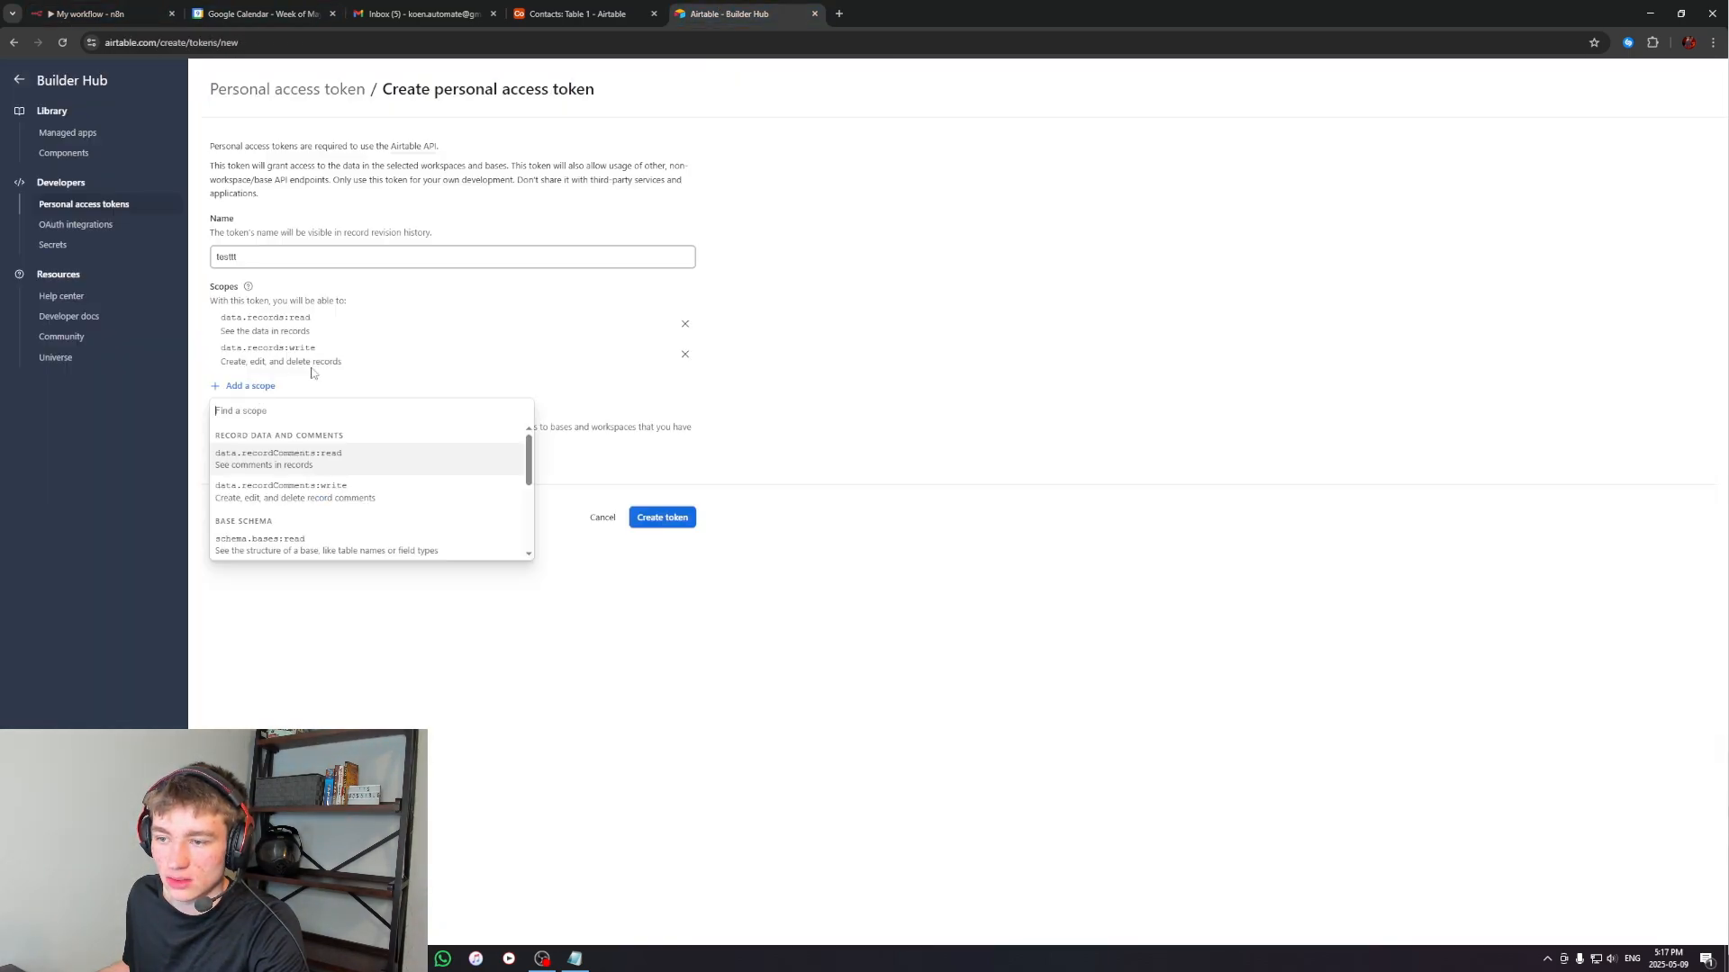
left_click(289, 550)
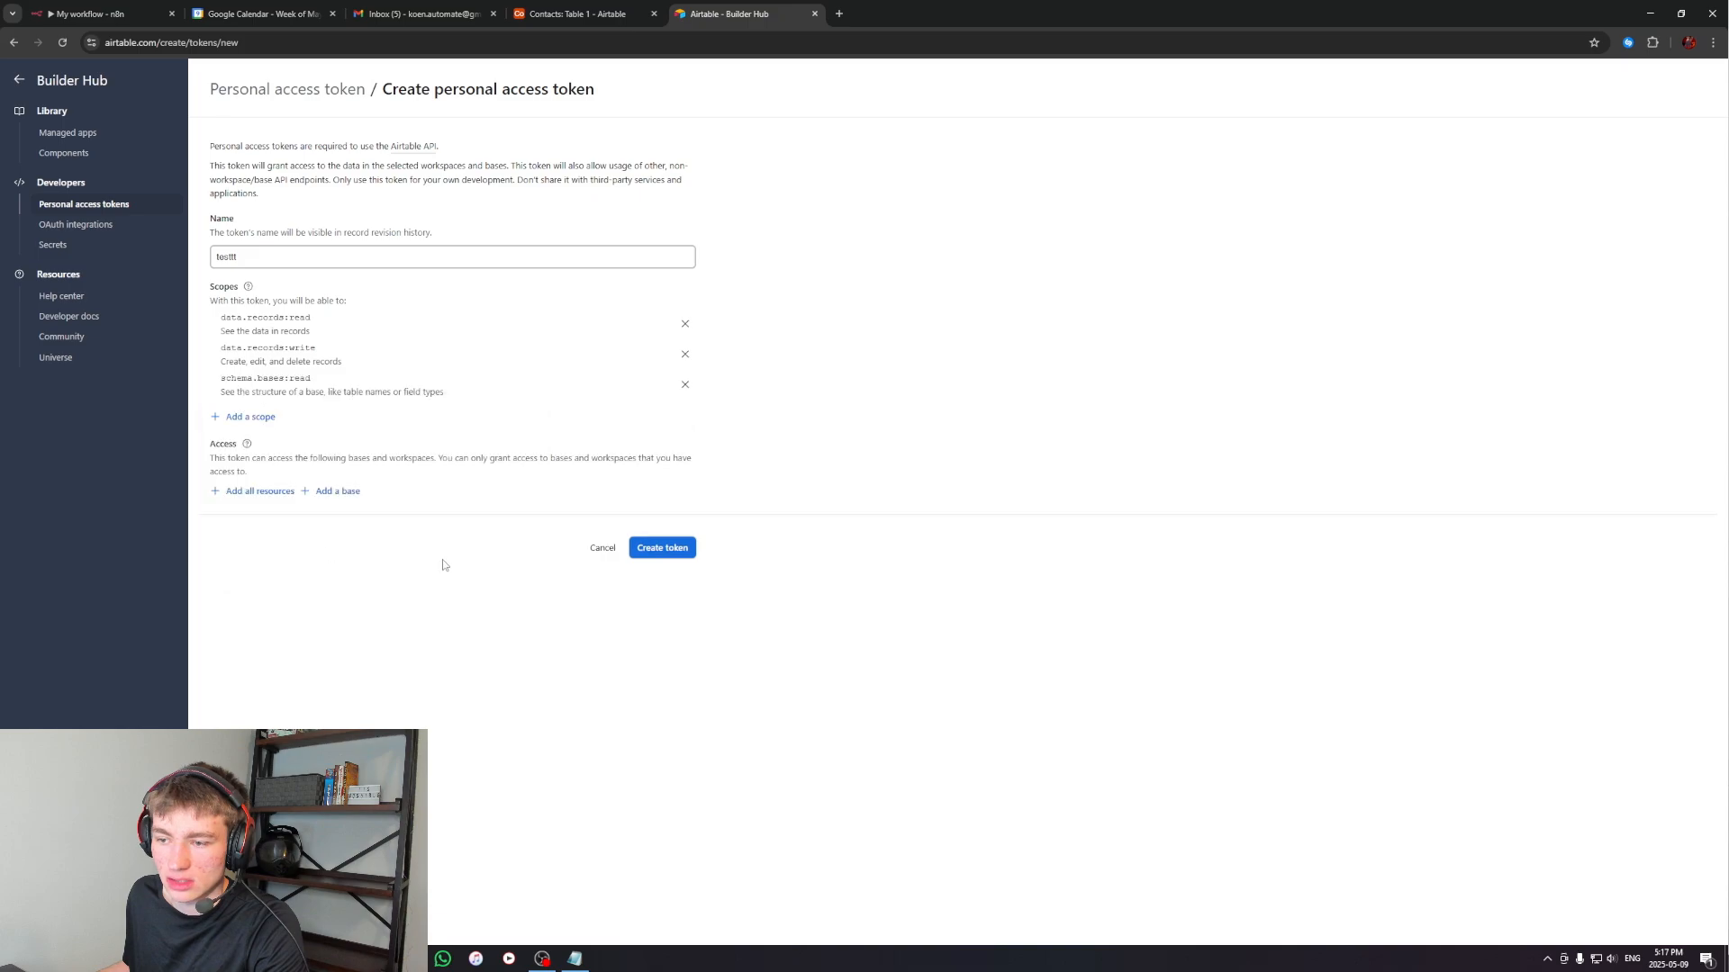
left_click(245, 493)
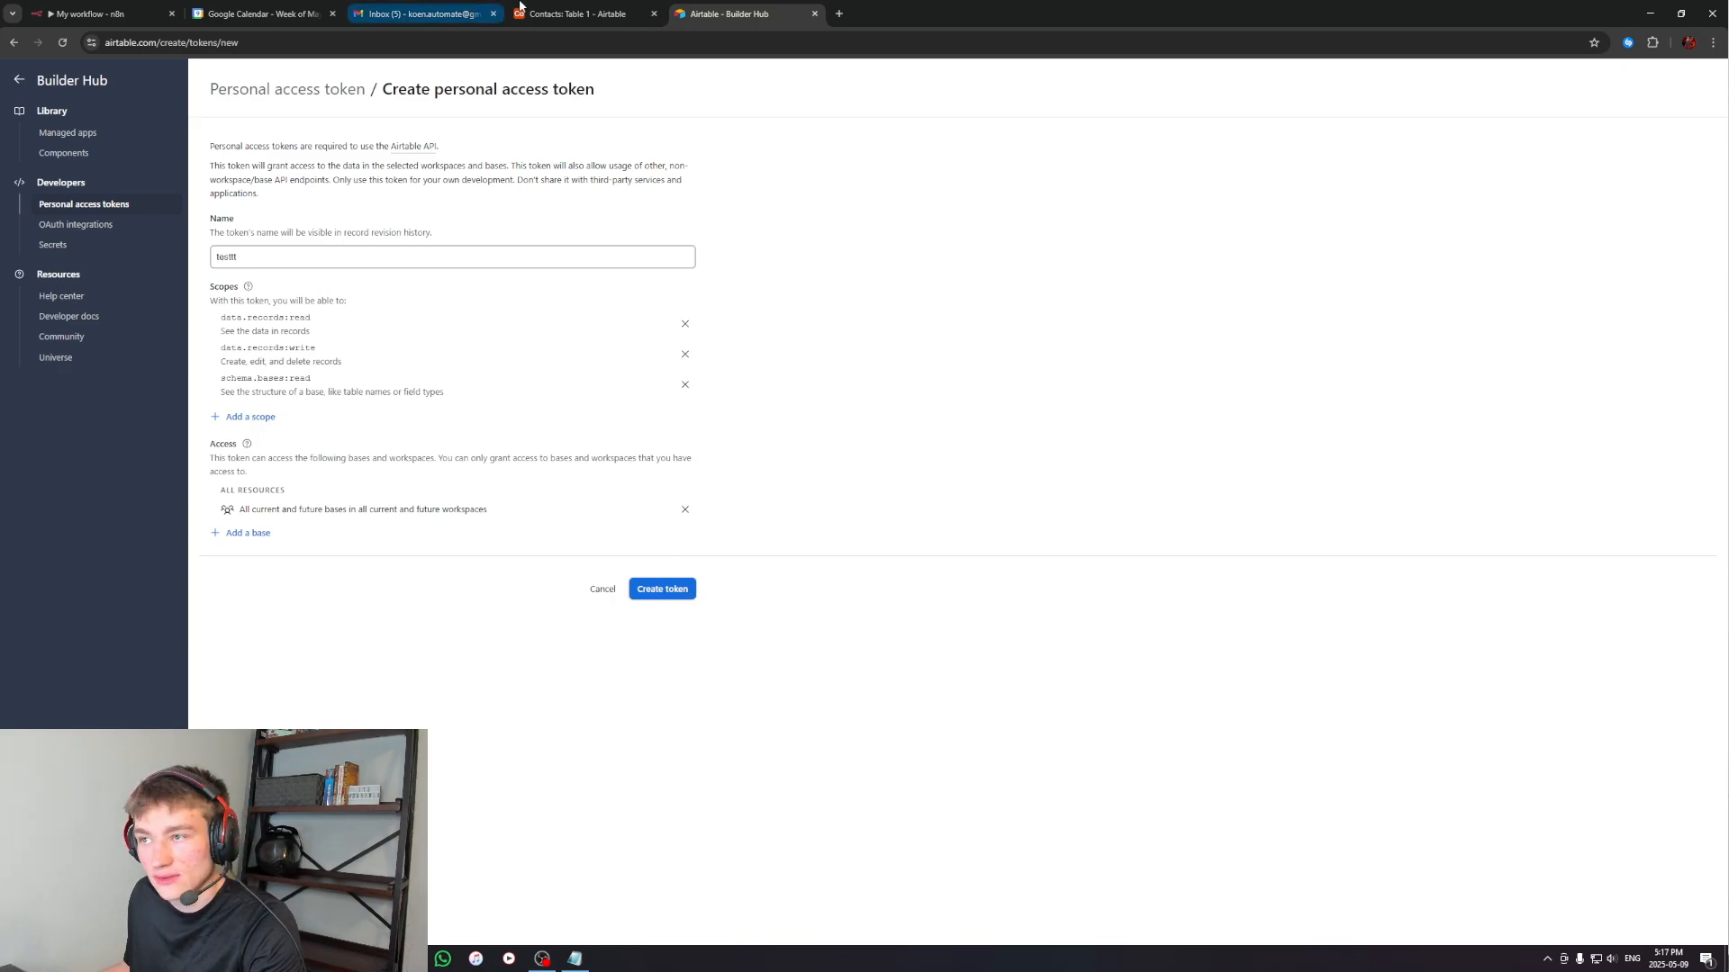
Return to n8n and close the new Airtable access token credential
left_click(556, 14)
left_click(117, 13)
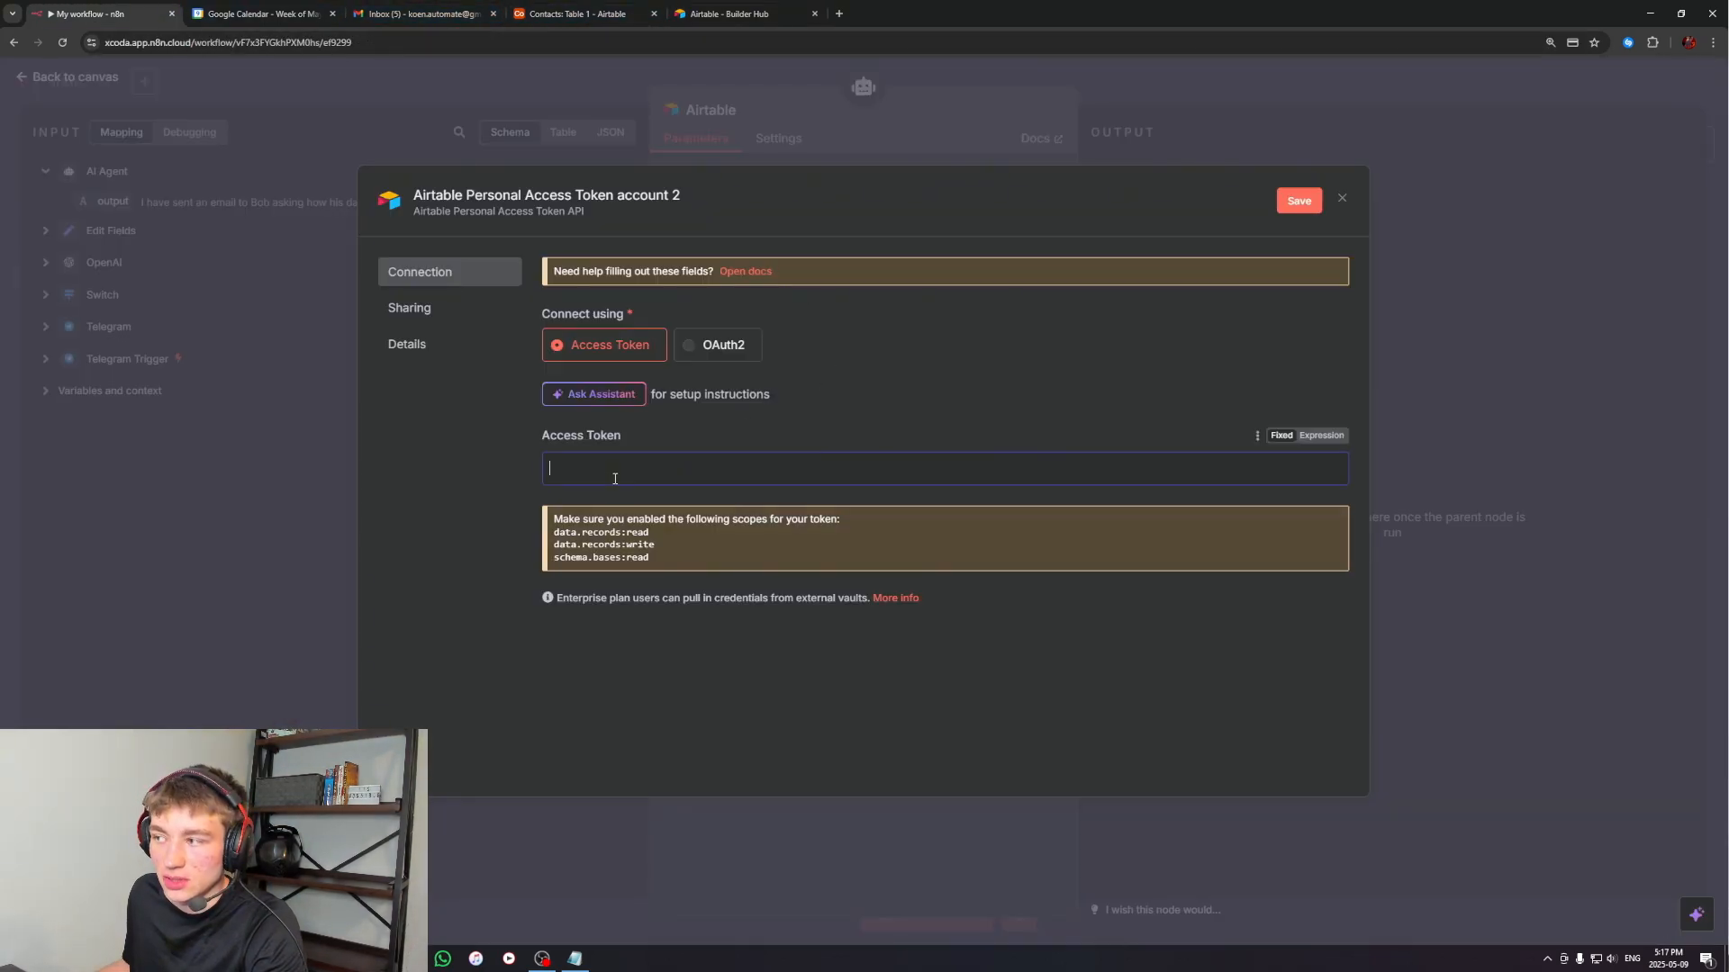
left_click(1341, 199)
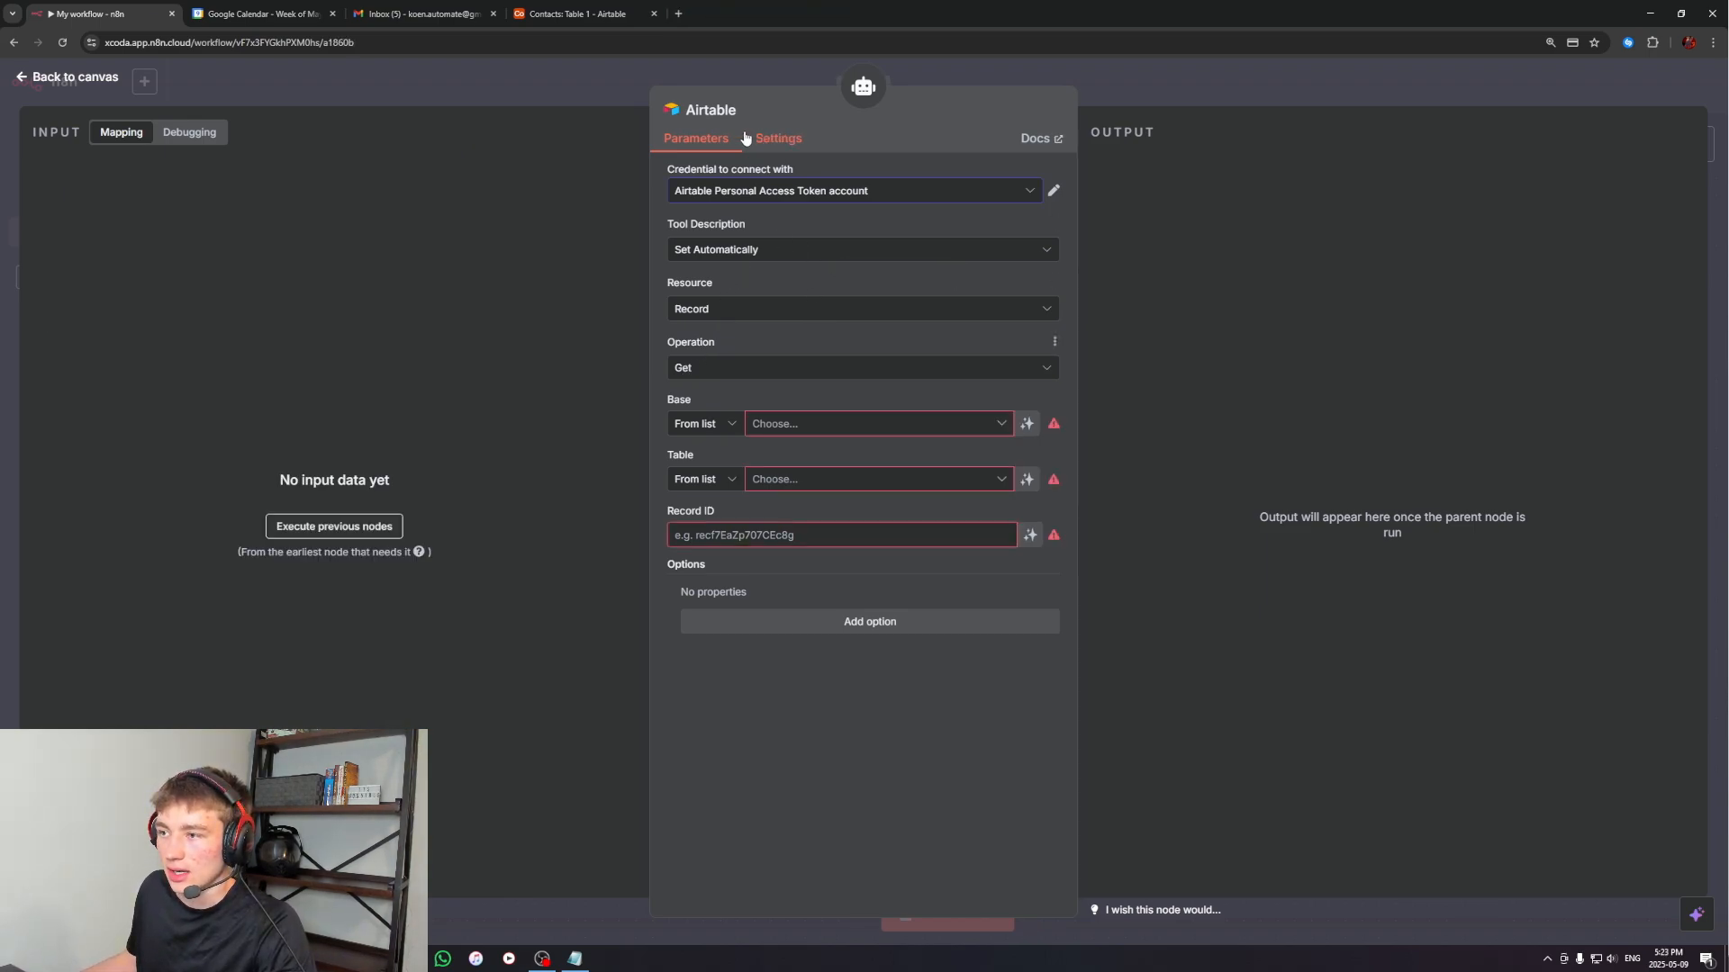
Set the Airtable tool's operation to Search, using the Contacts base and Table 1
left_click(692, 366)
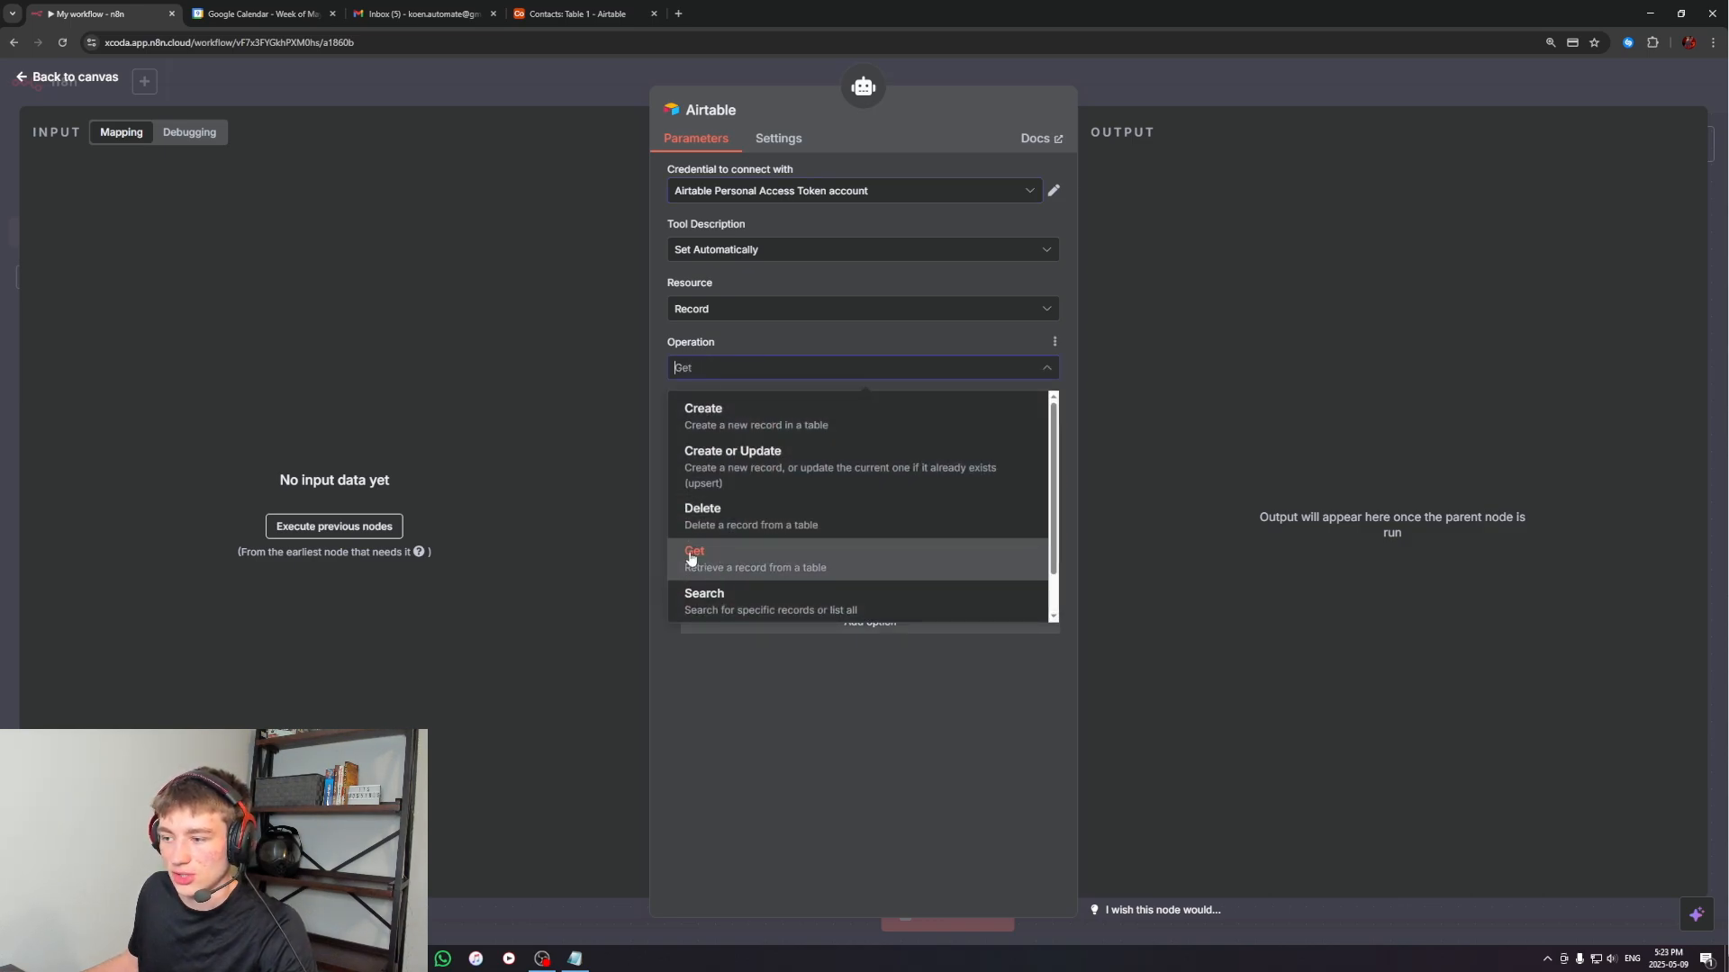
left_click(712, 596)
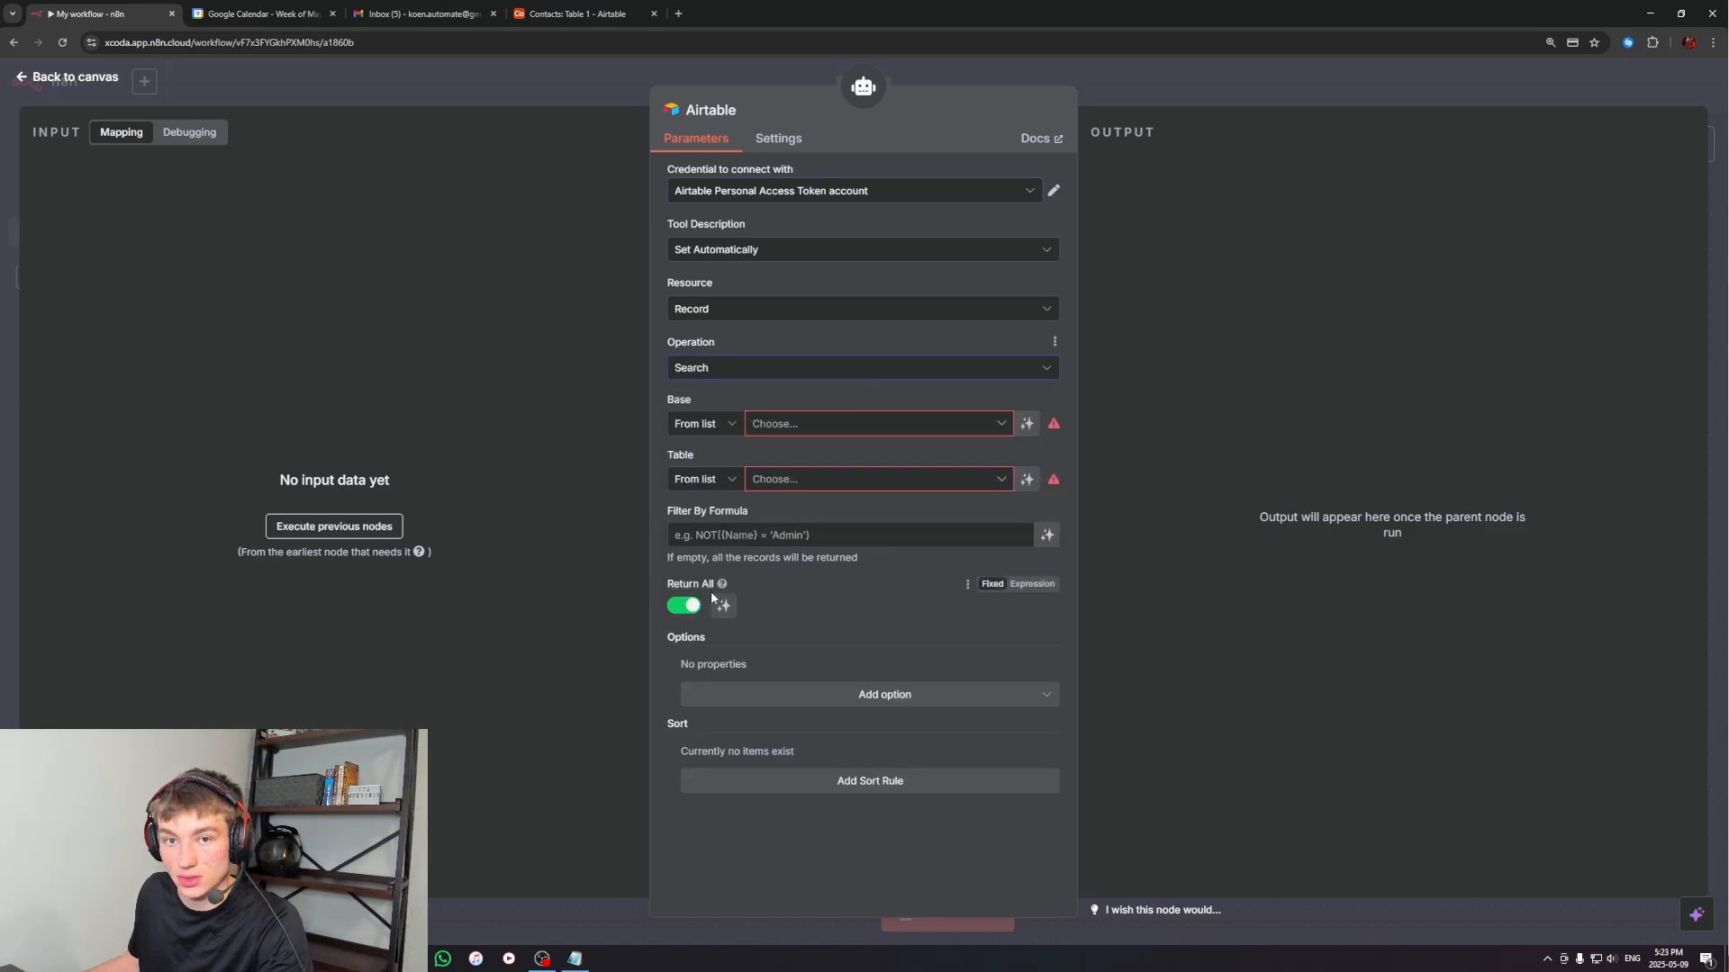
left_click(1002, 424)
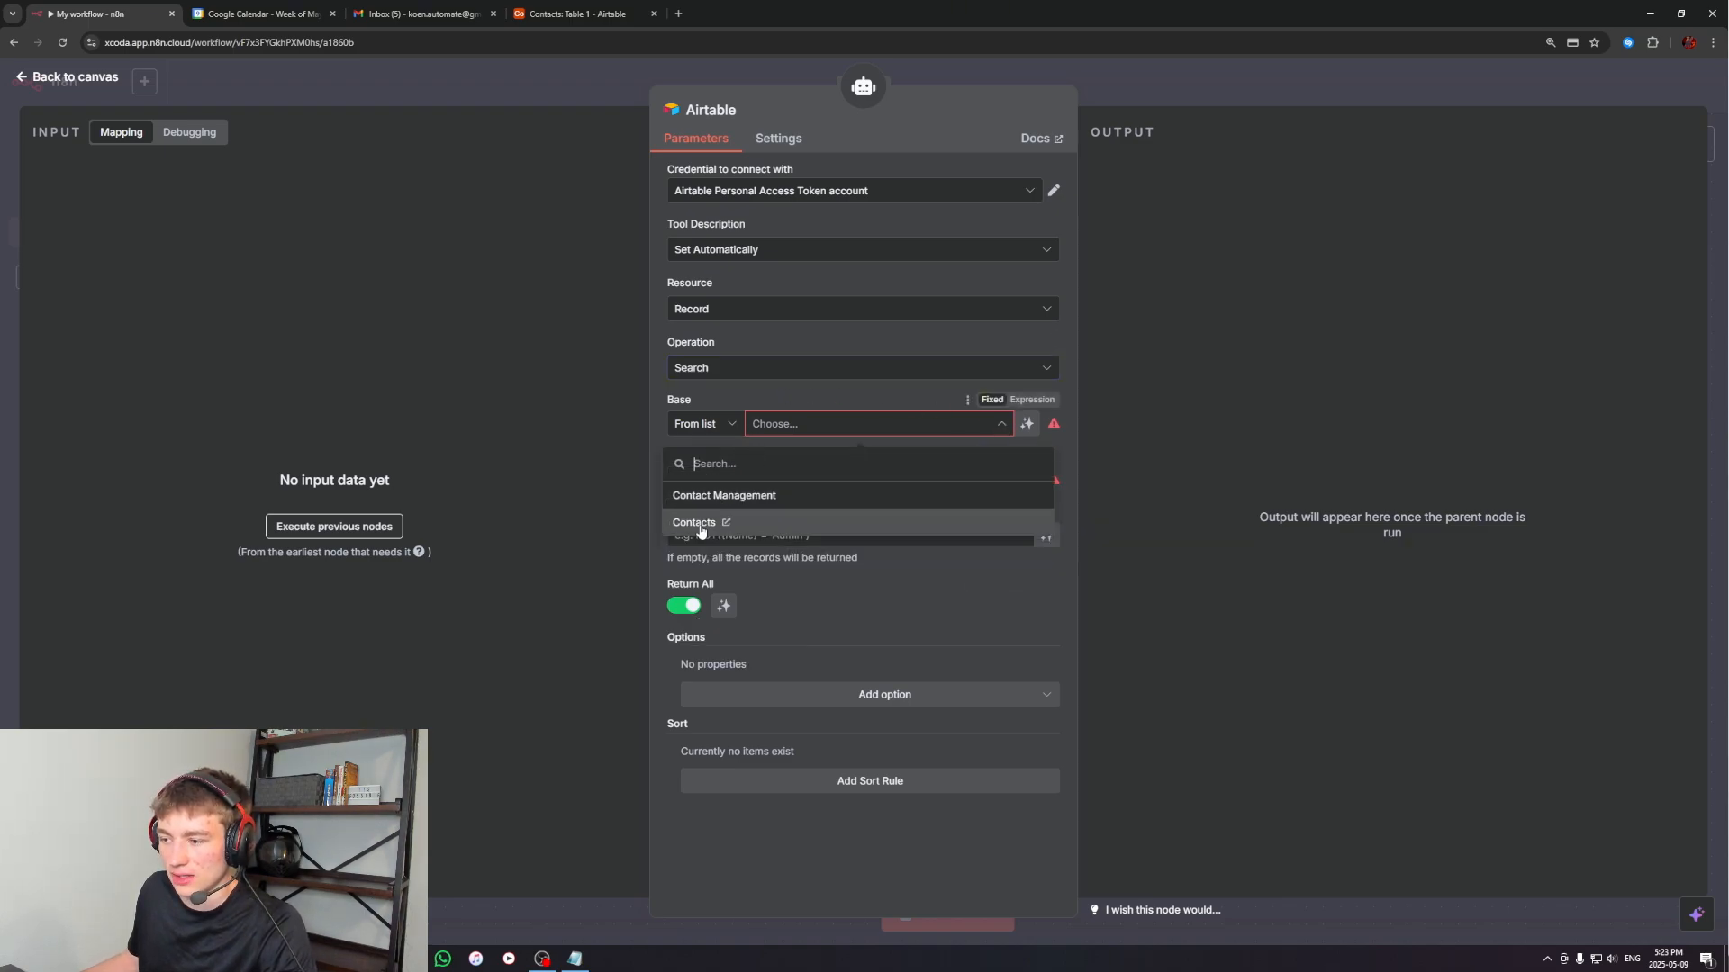
left_click(695, 525)
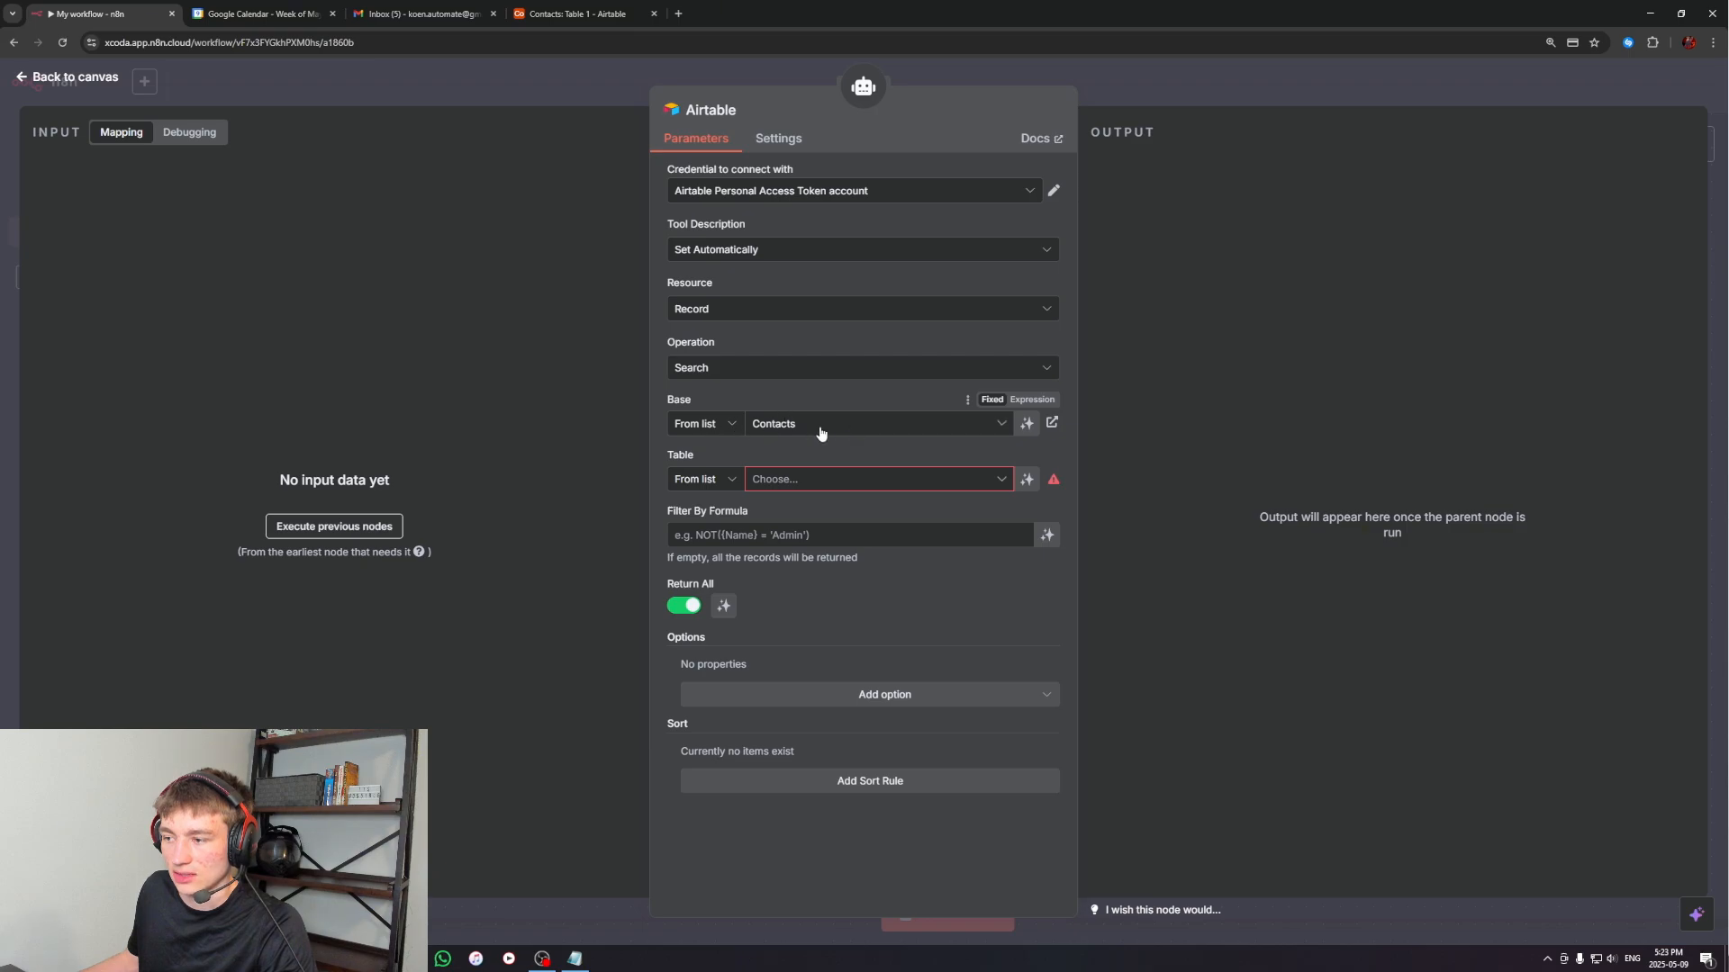
left_click(995, 481)
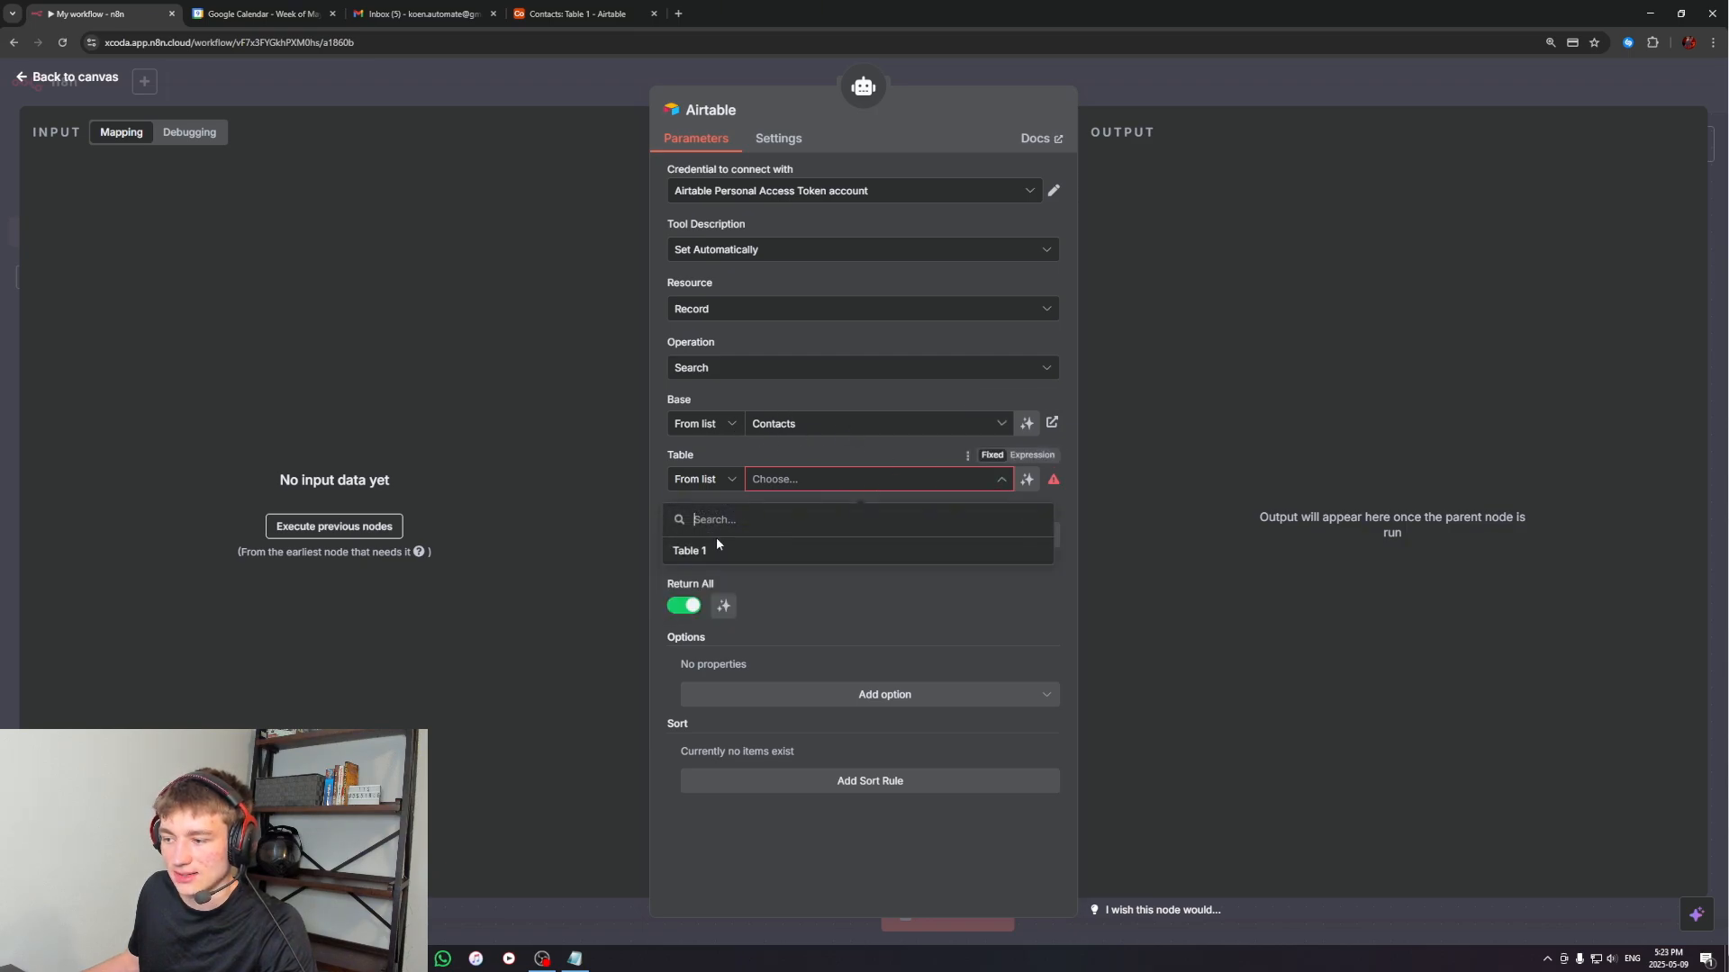
left_click(707, 559)
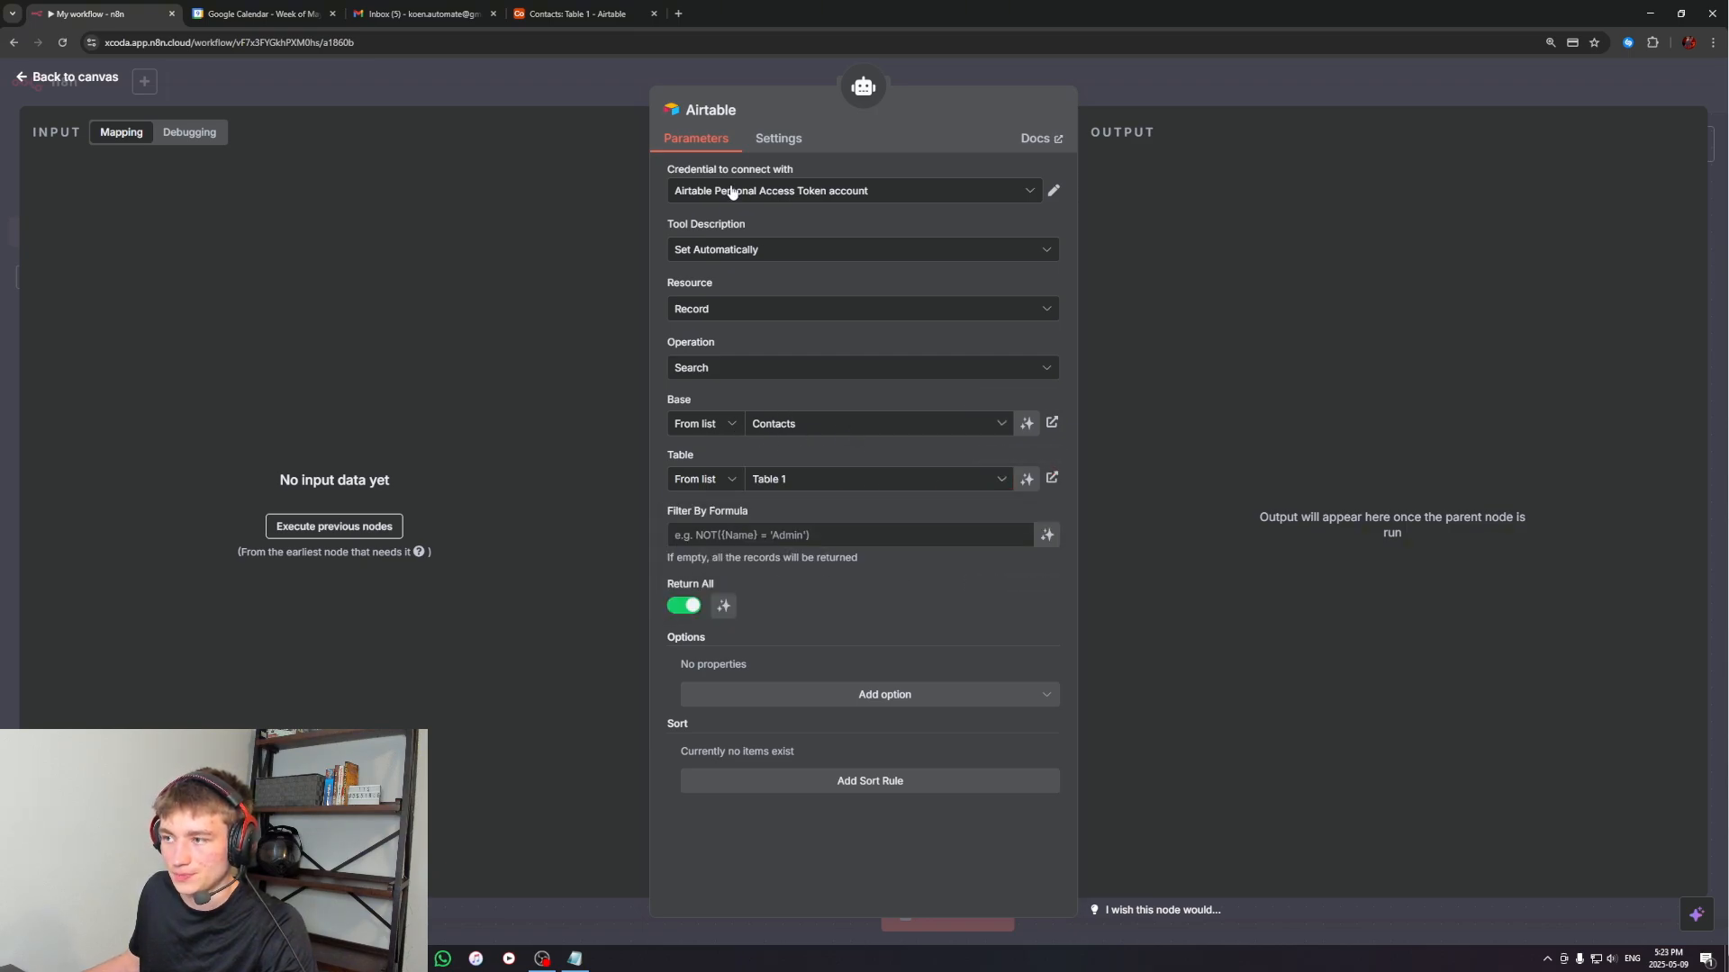
Rename the Airtable tool node to "Contacts" and return to the canvas
left_click(742, 111)
left_click_drag(829, 106, 749, 107)
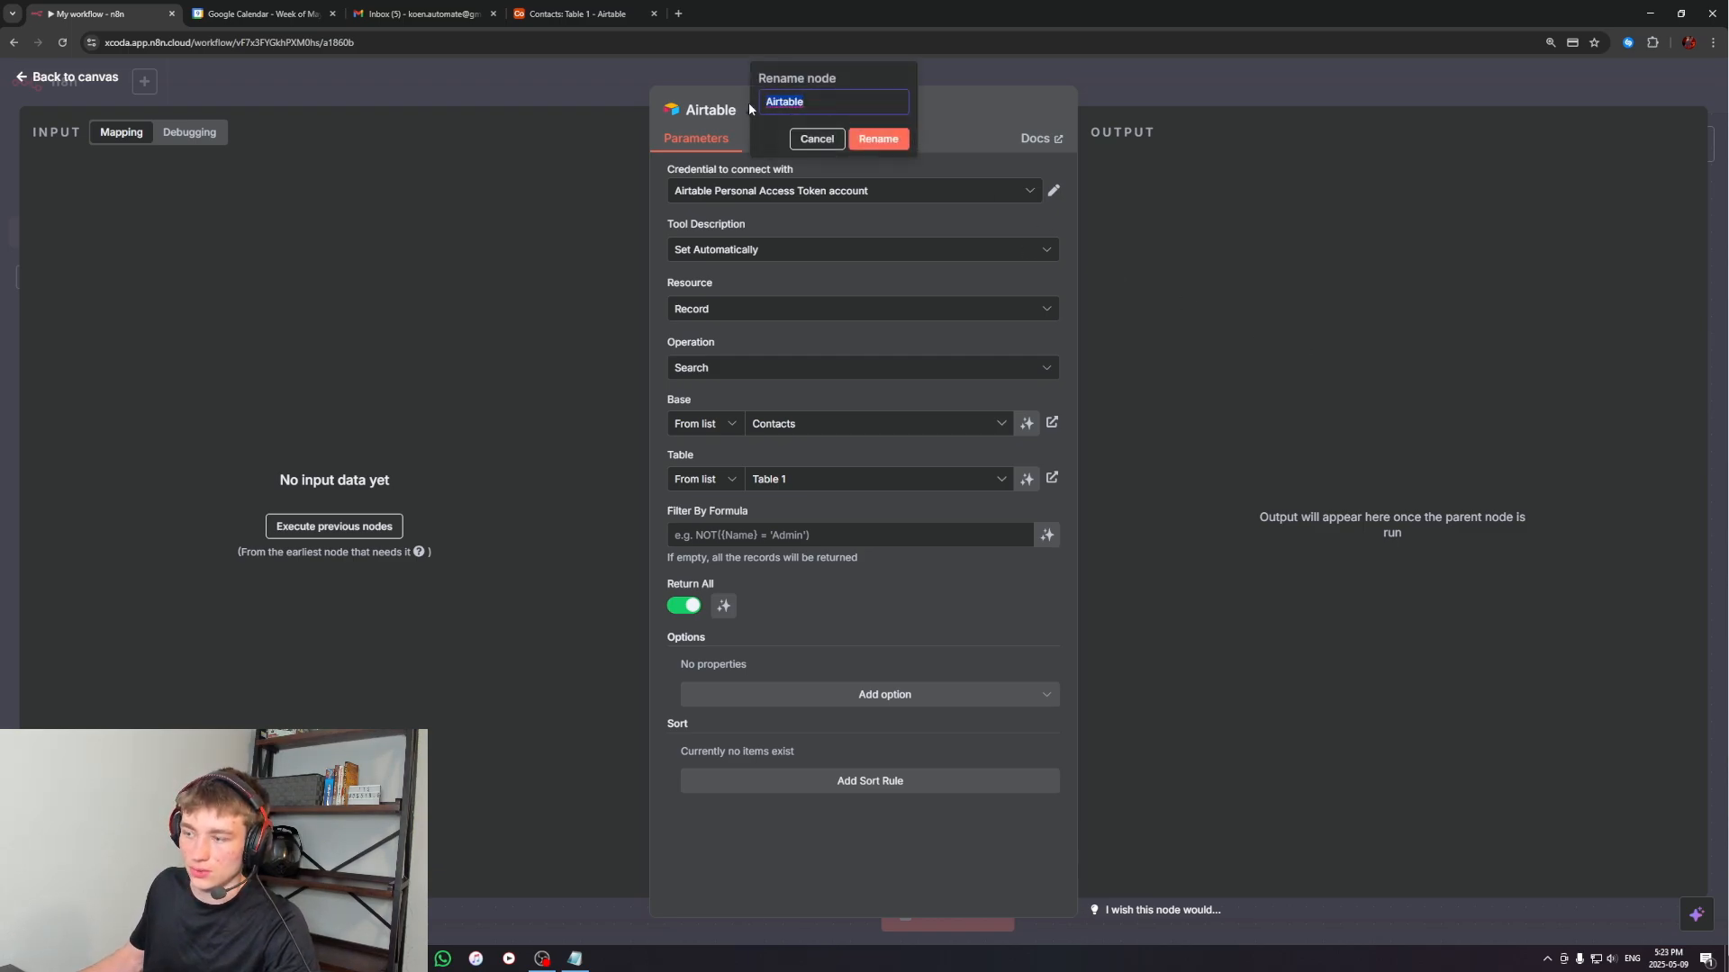
type("Contacts")
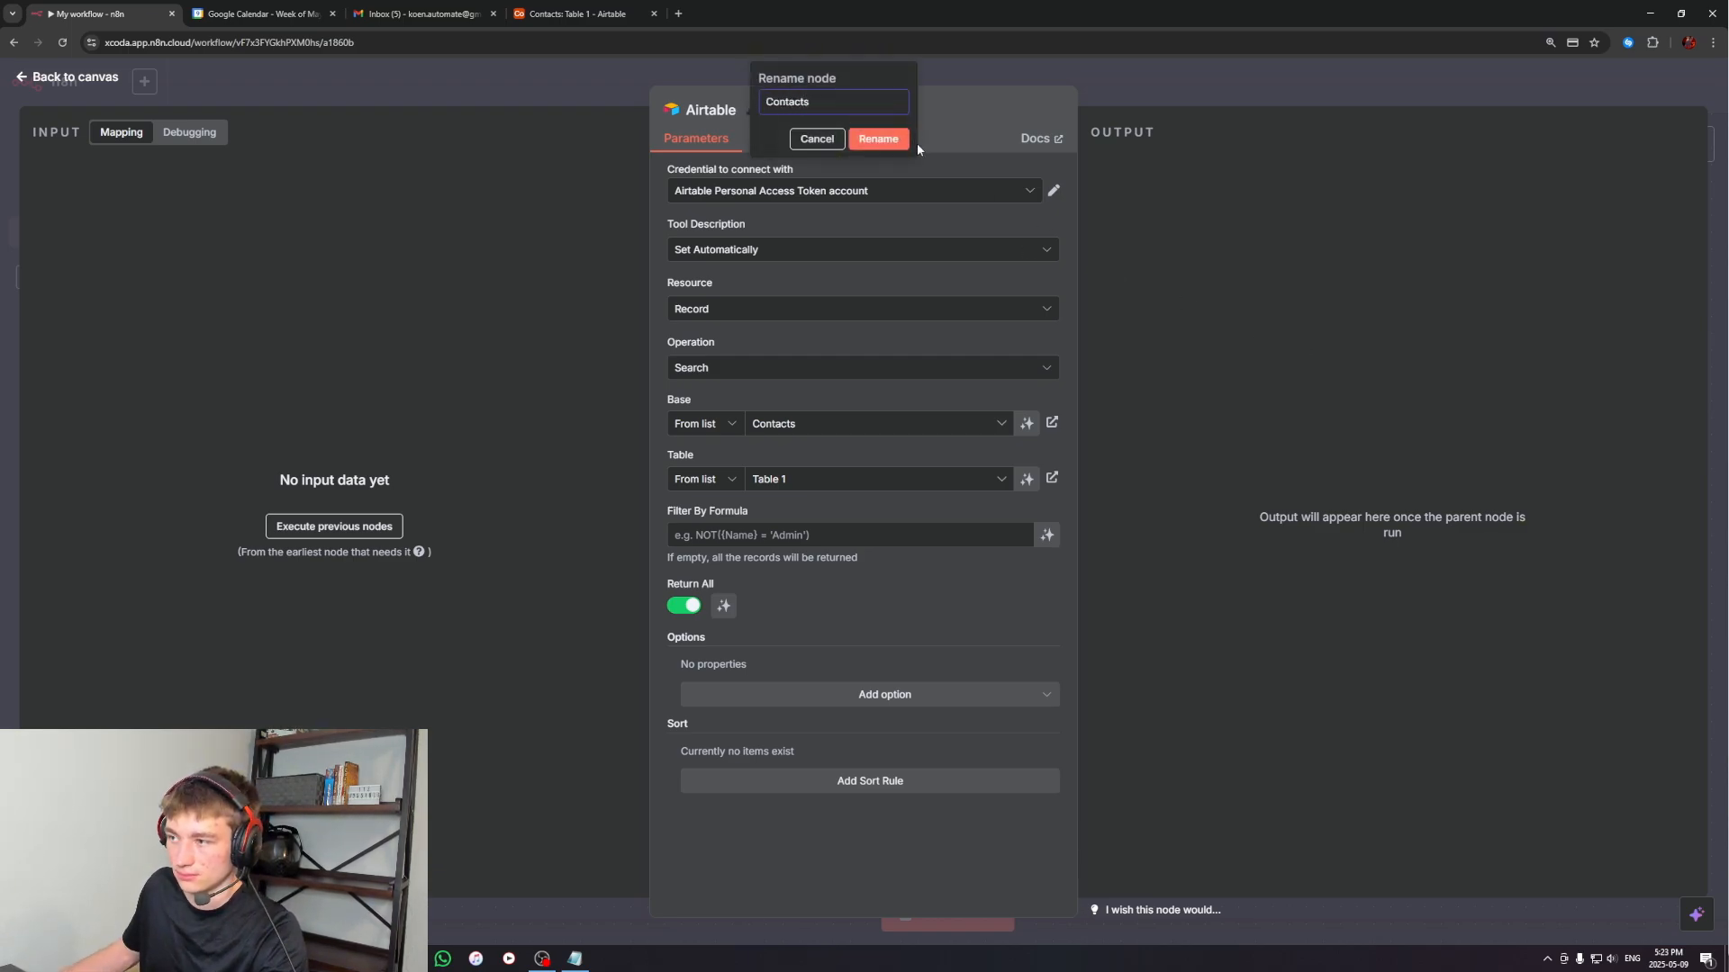
left_click(878, 138)
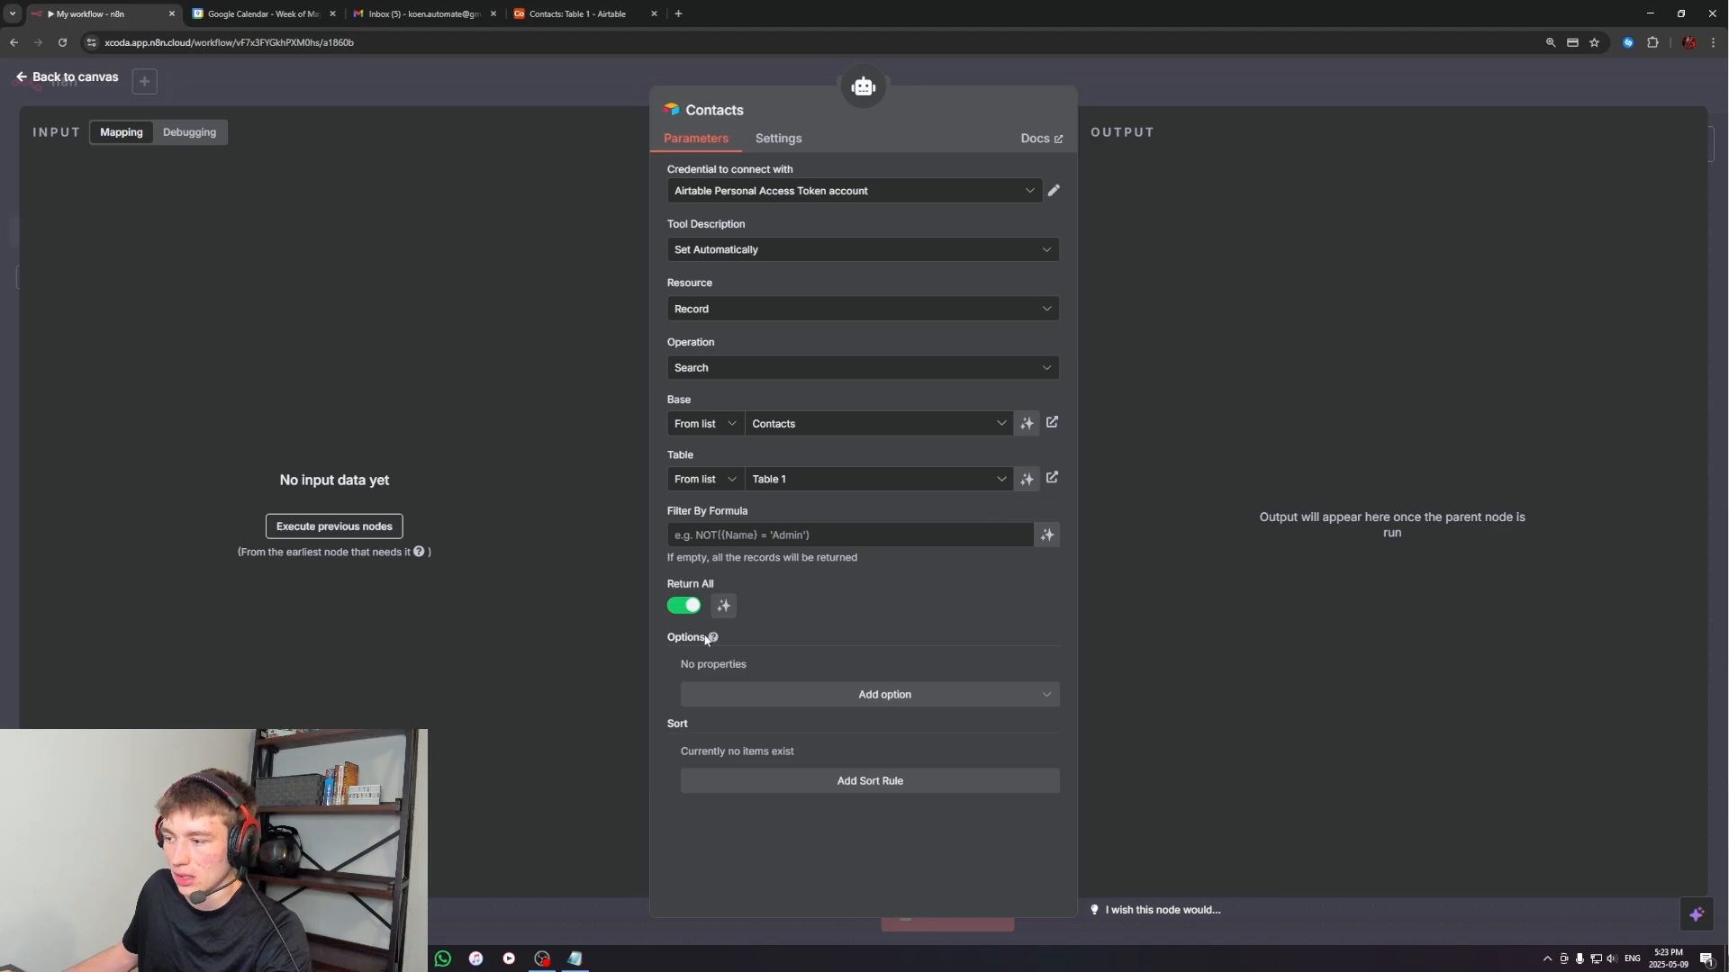
left_click(1267, 81)
Add 'Use the "contacts" tool to determine who to send emails to.' to the AI Agent's system message
left_click_drag(1300, 509, 1236, 550)
left_click(910, 478)
double_click(910, 479)
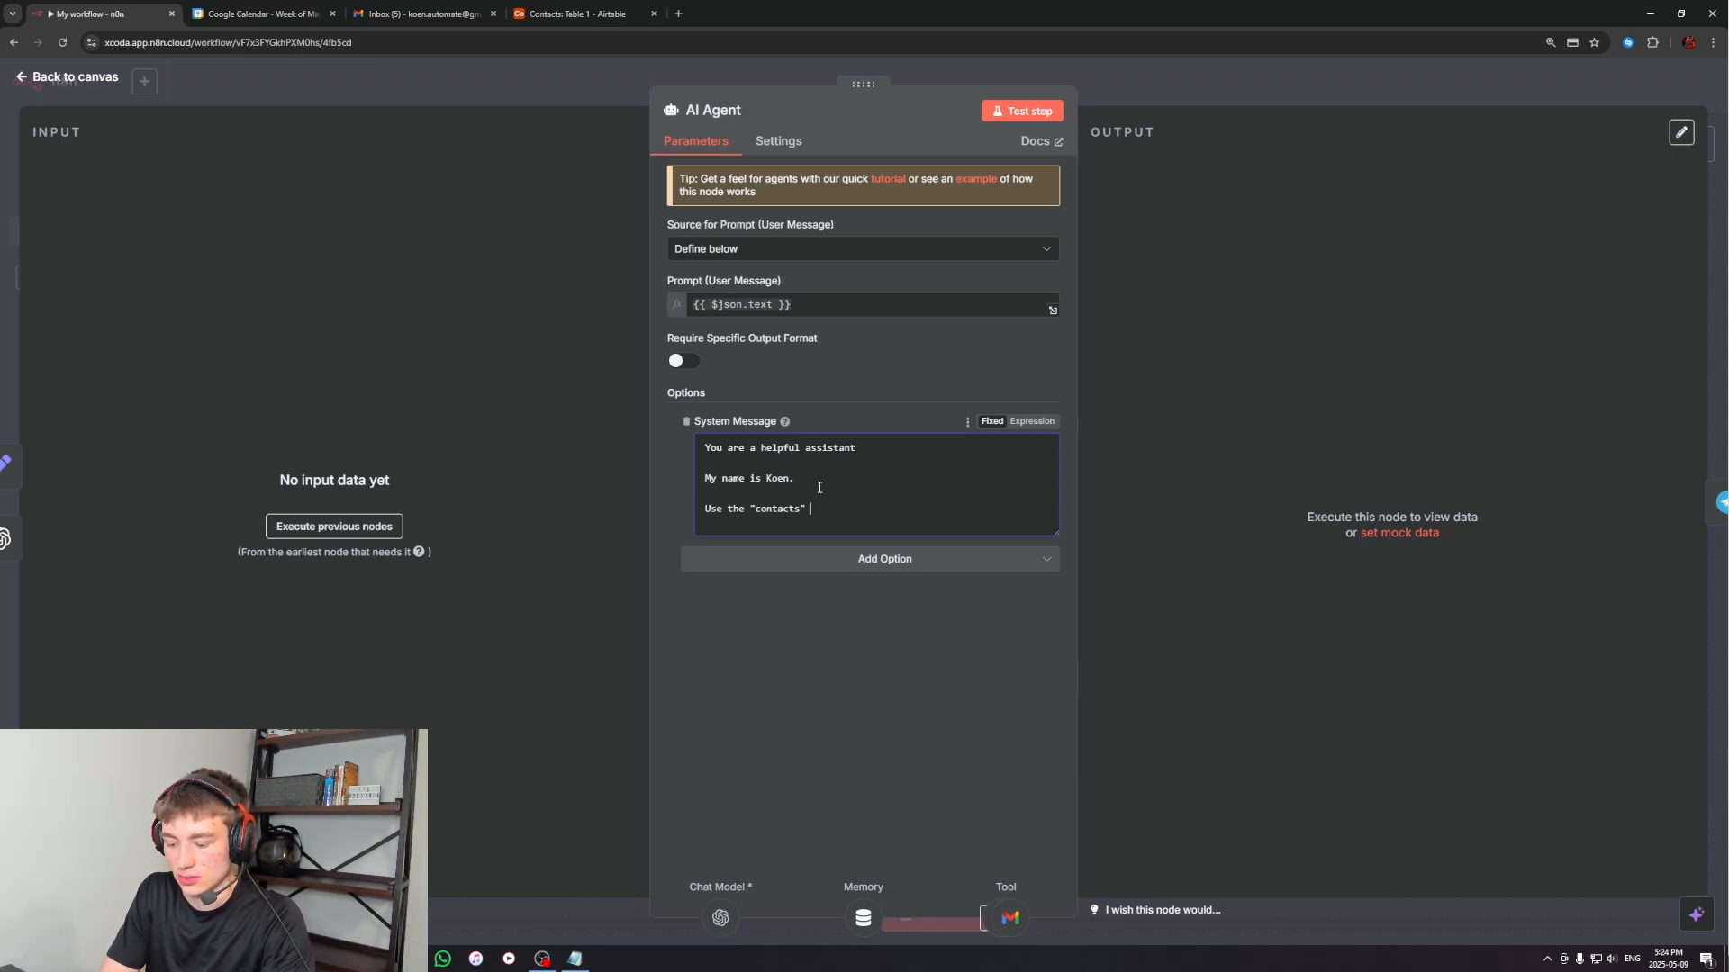
type("tool to determine who to send emails to.")
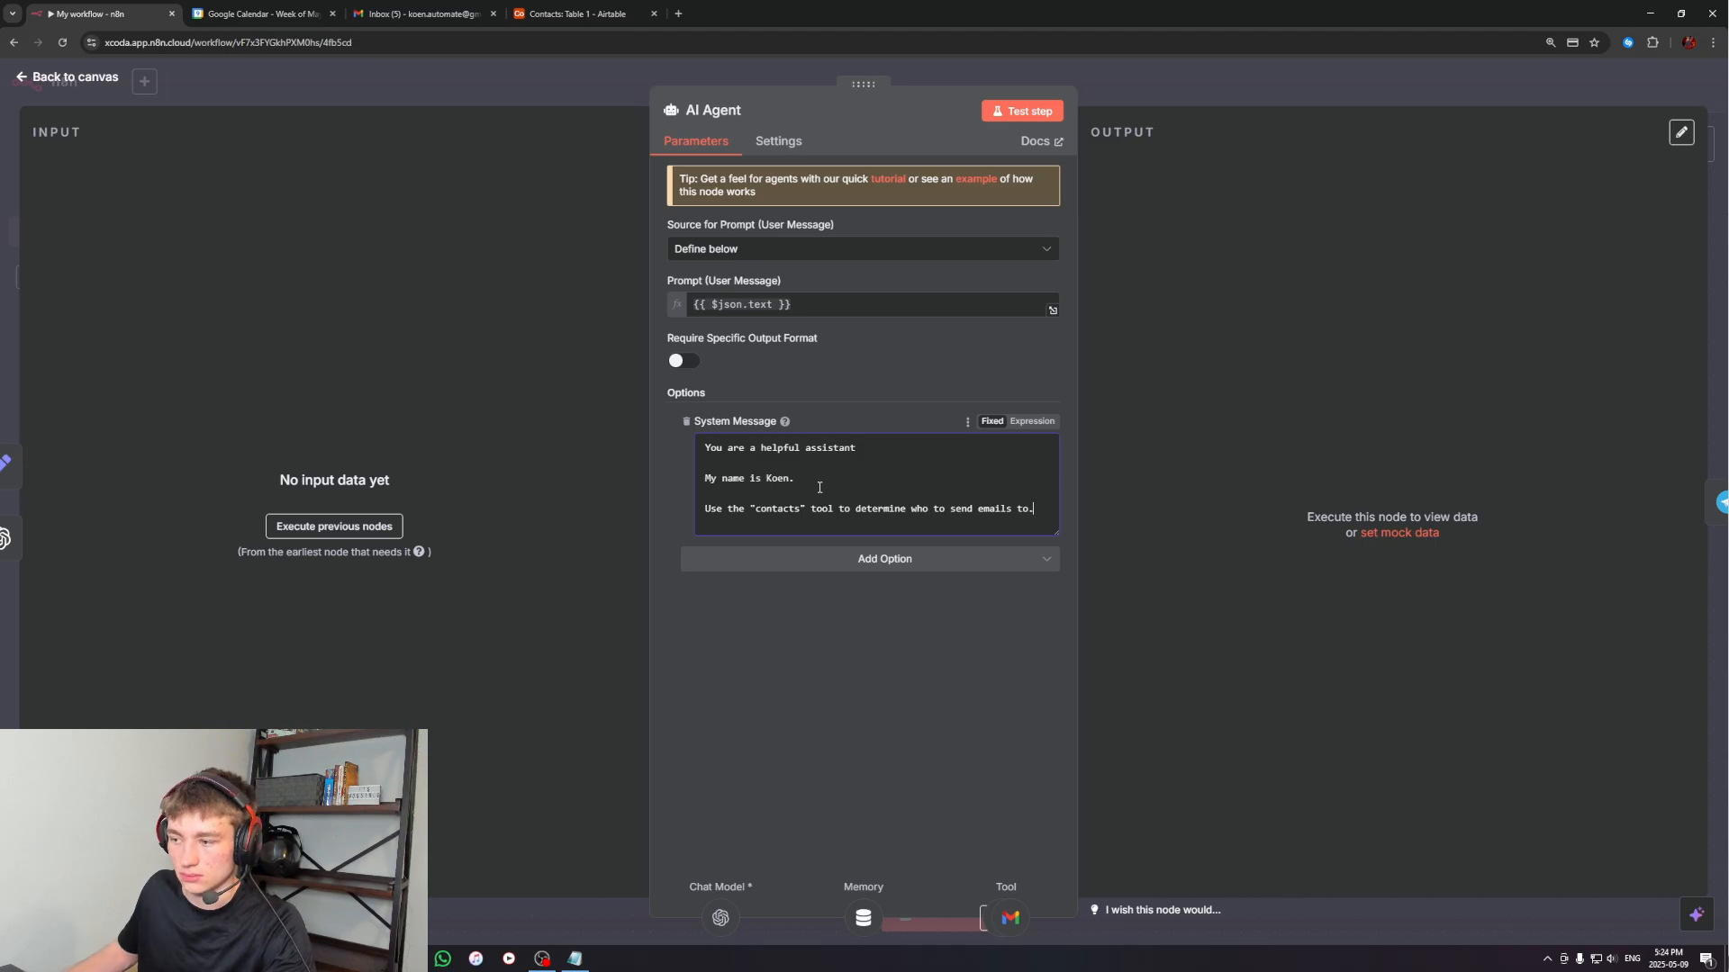
left_click(1319, 102)
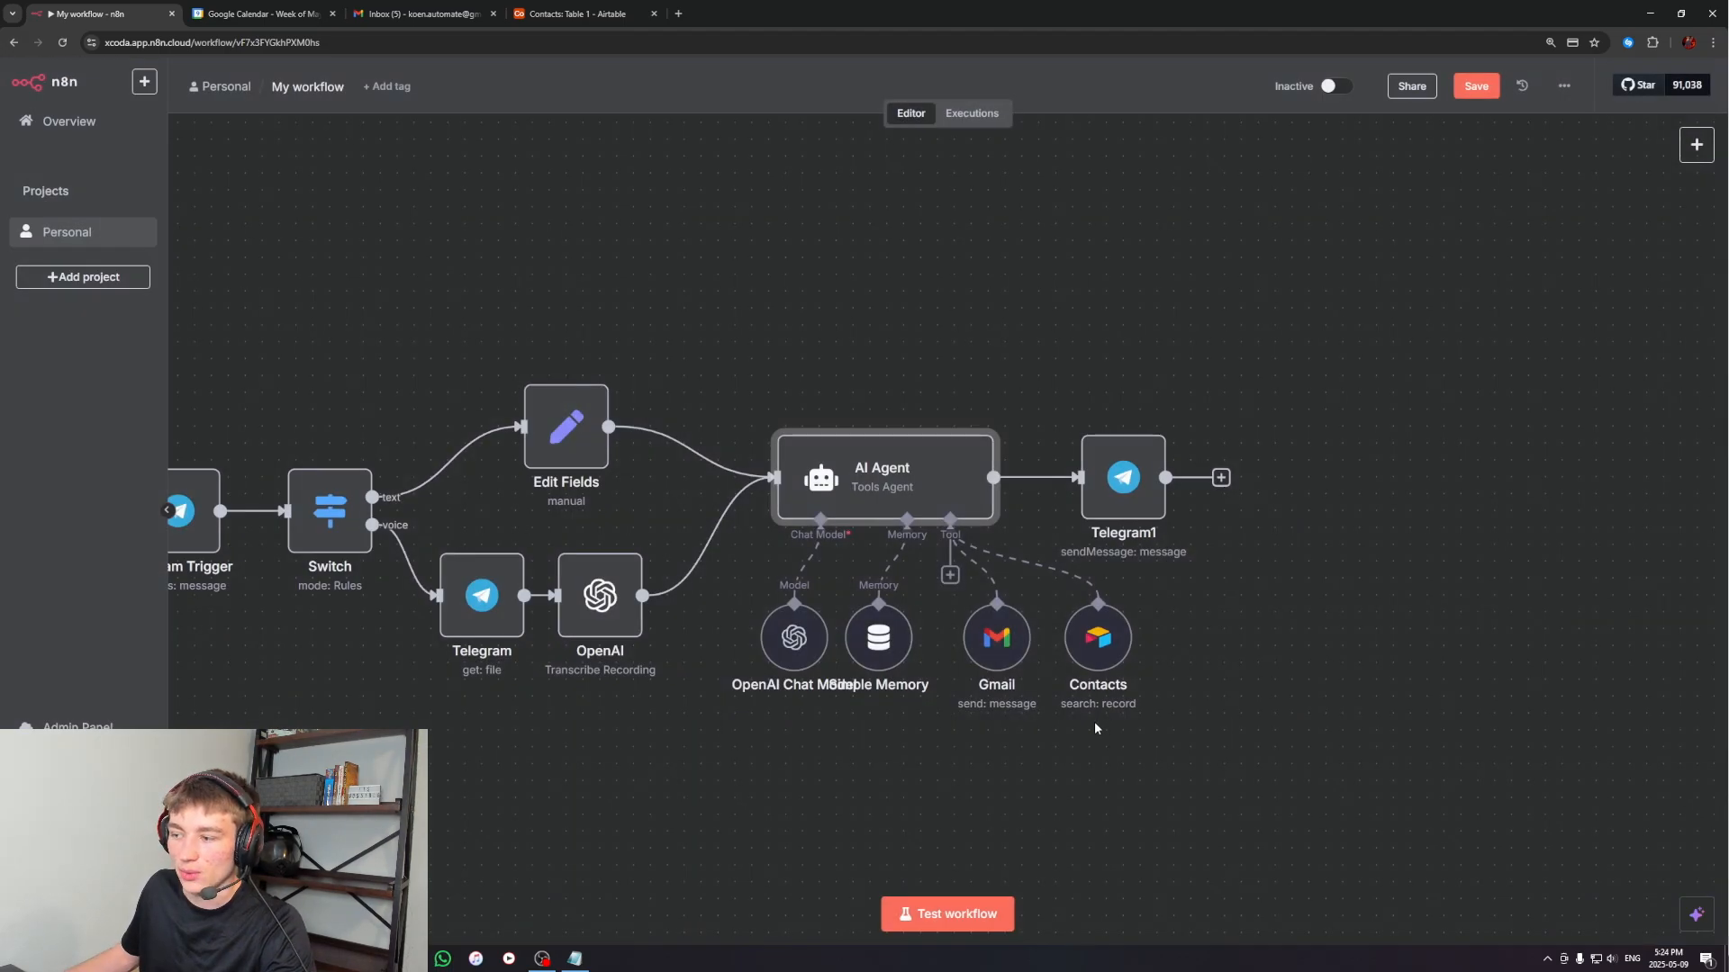
Open the Gmail tool and check how its To field is defined
double_click(1001, 641)
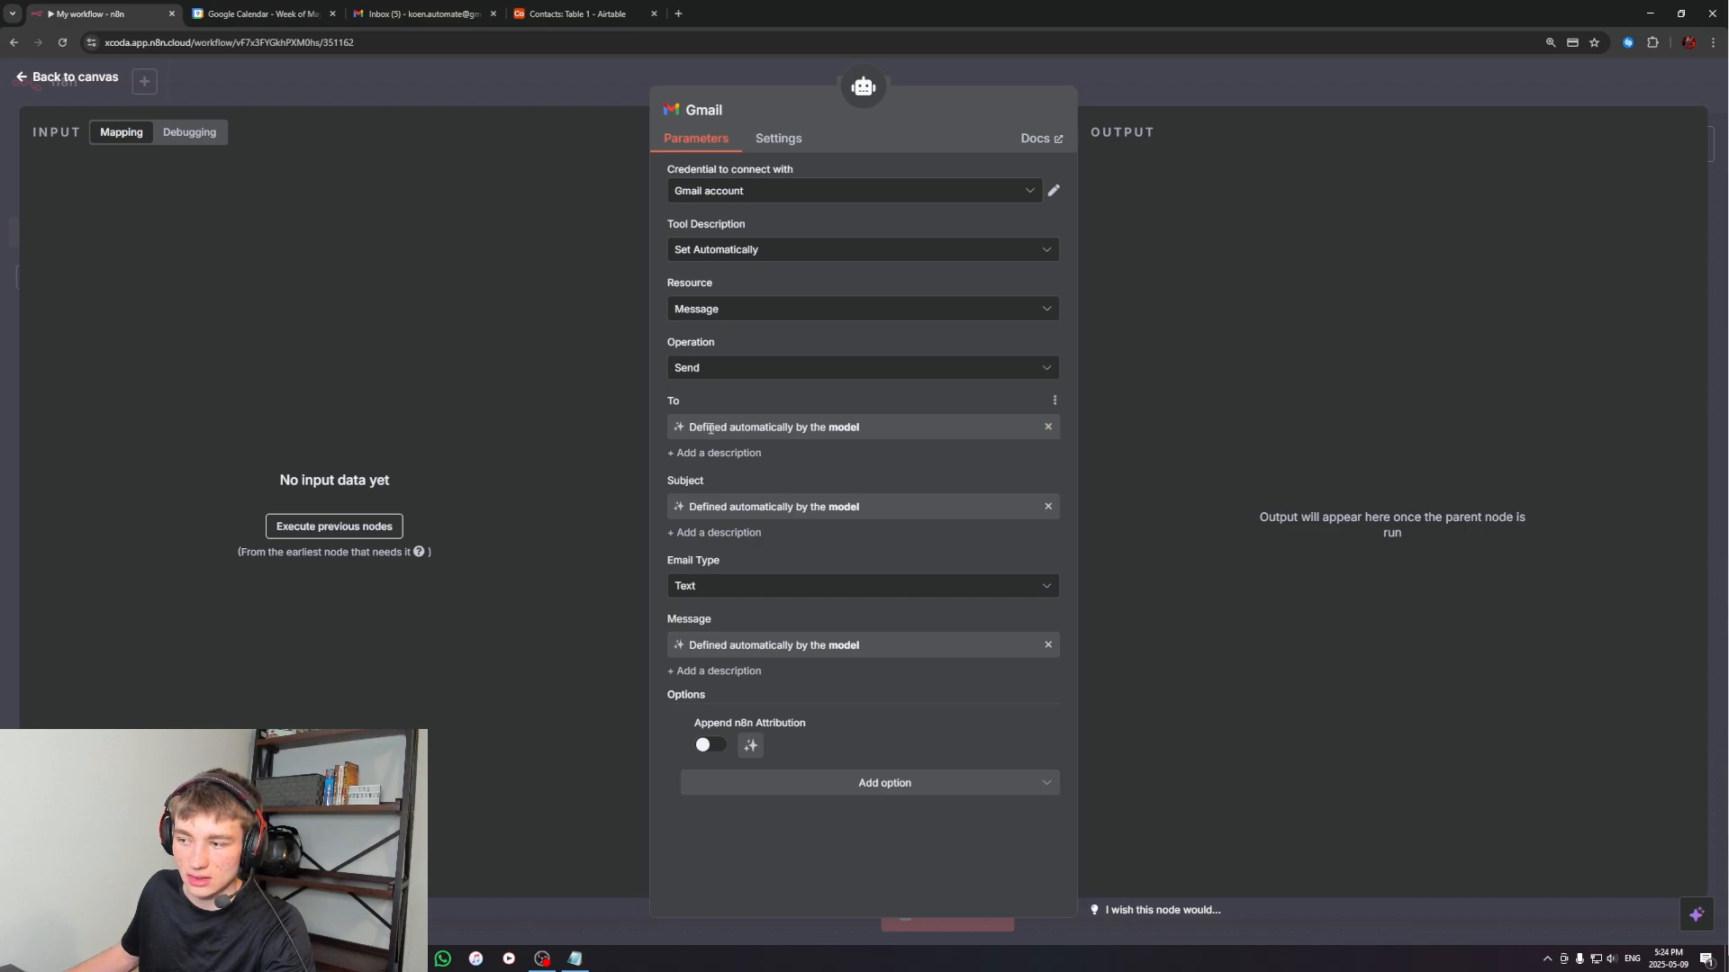
left_click_drag(706, 428, 846, 429)
left_click(750, 425)
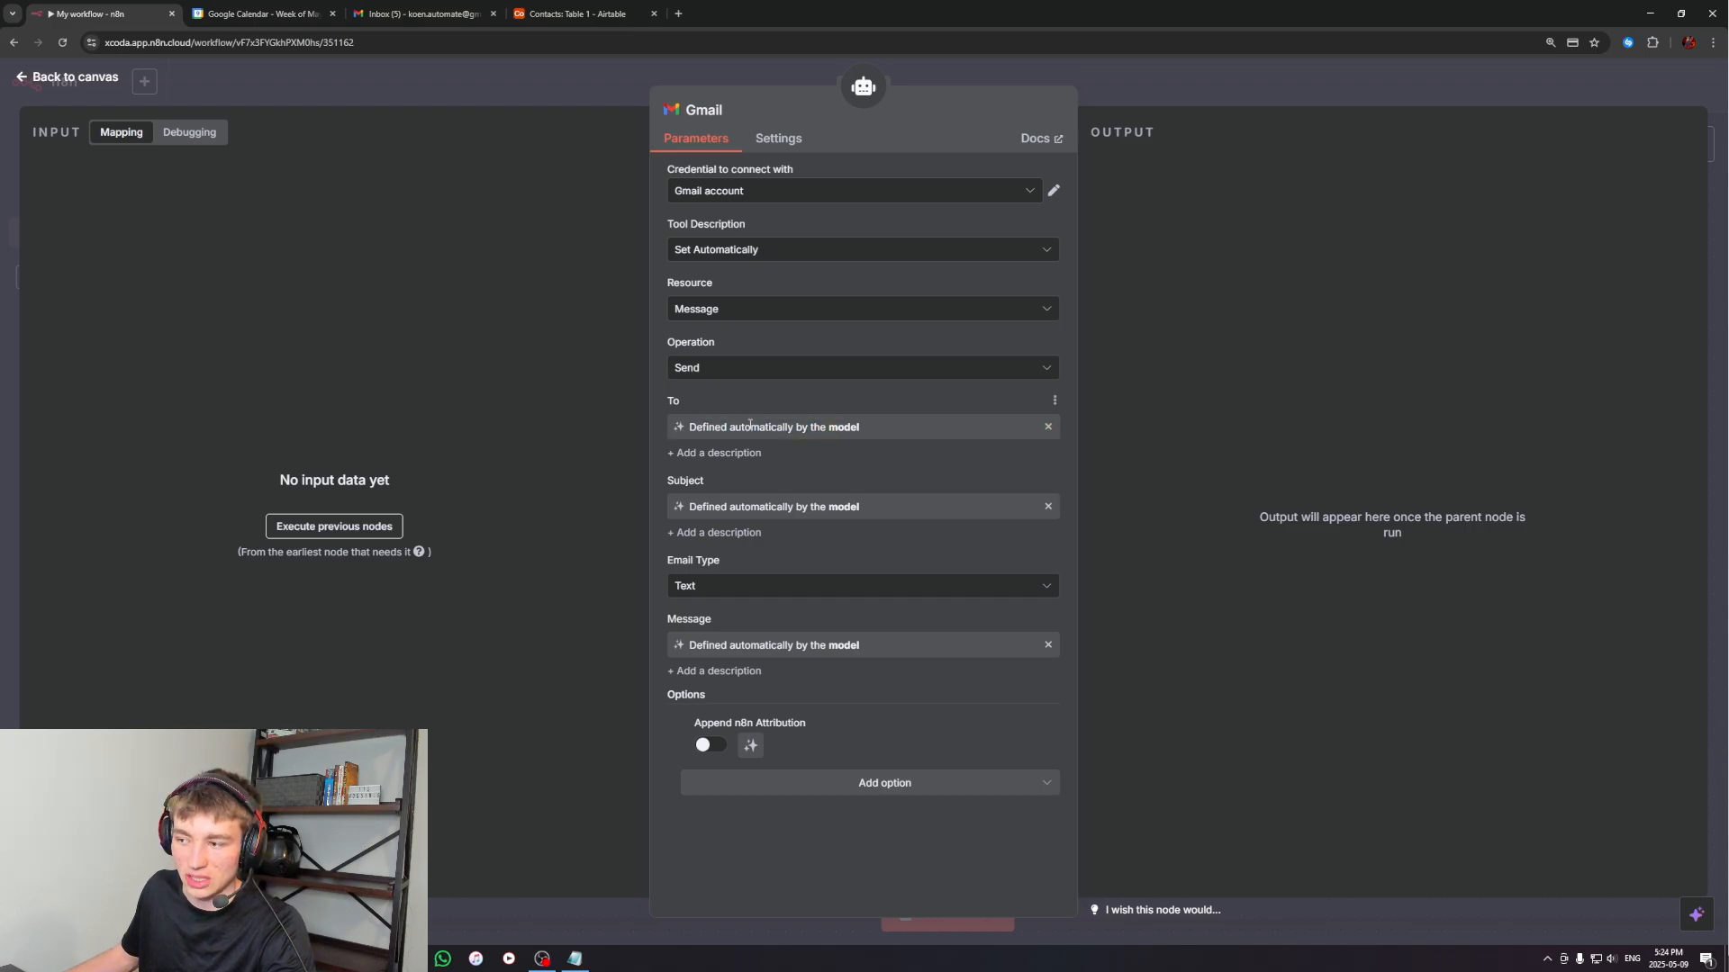
left_click(1048, 429)
left_click(1050, 427)
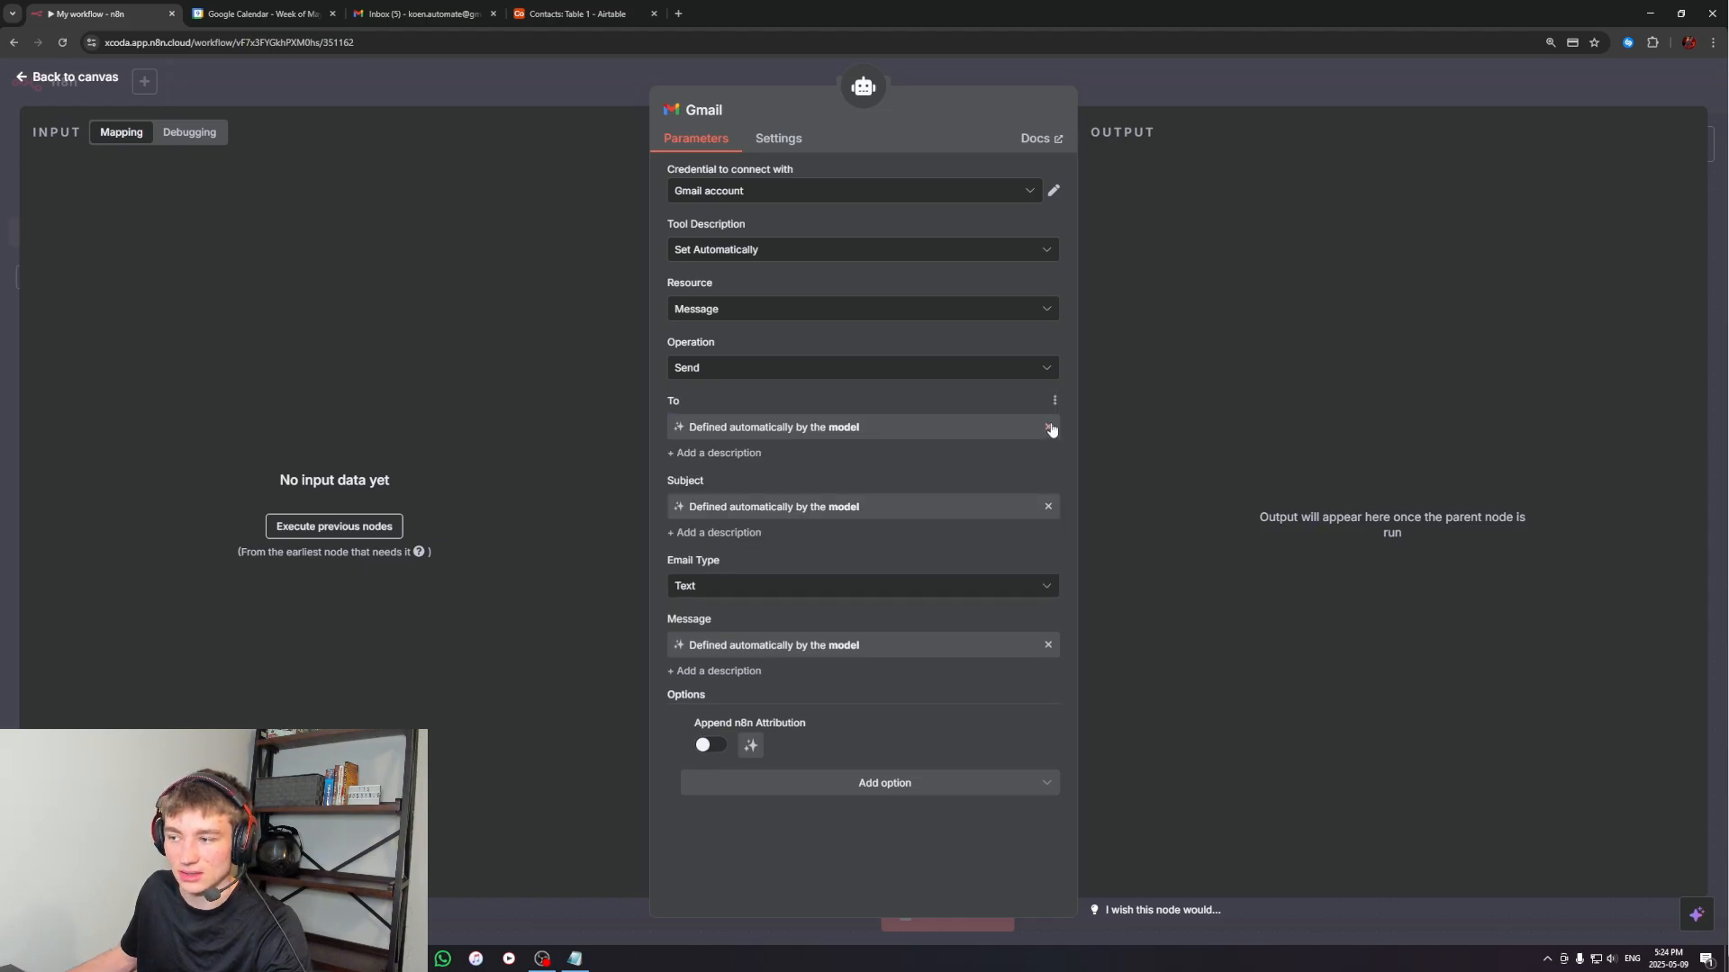
left_click(1145, 90)
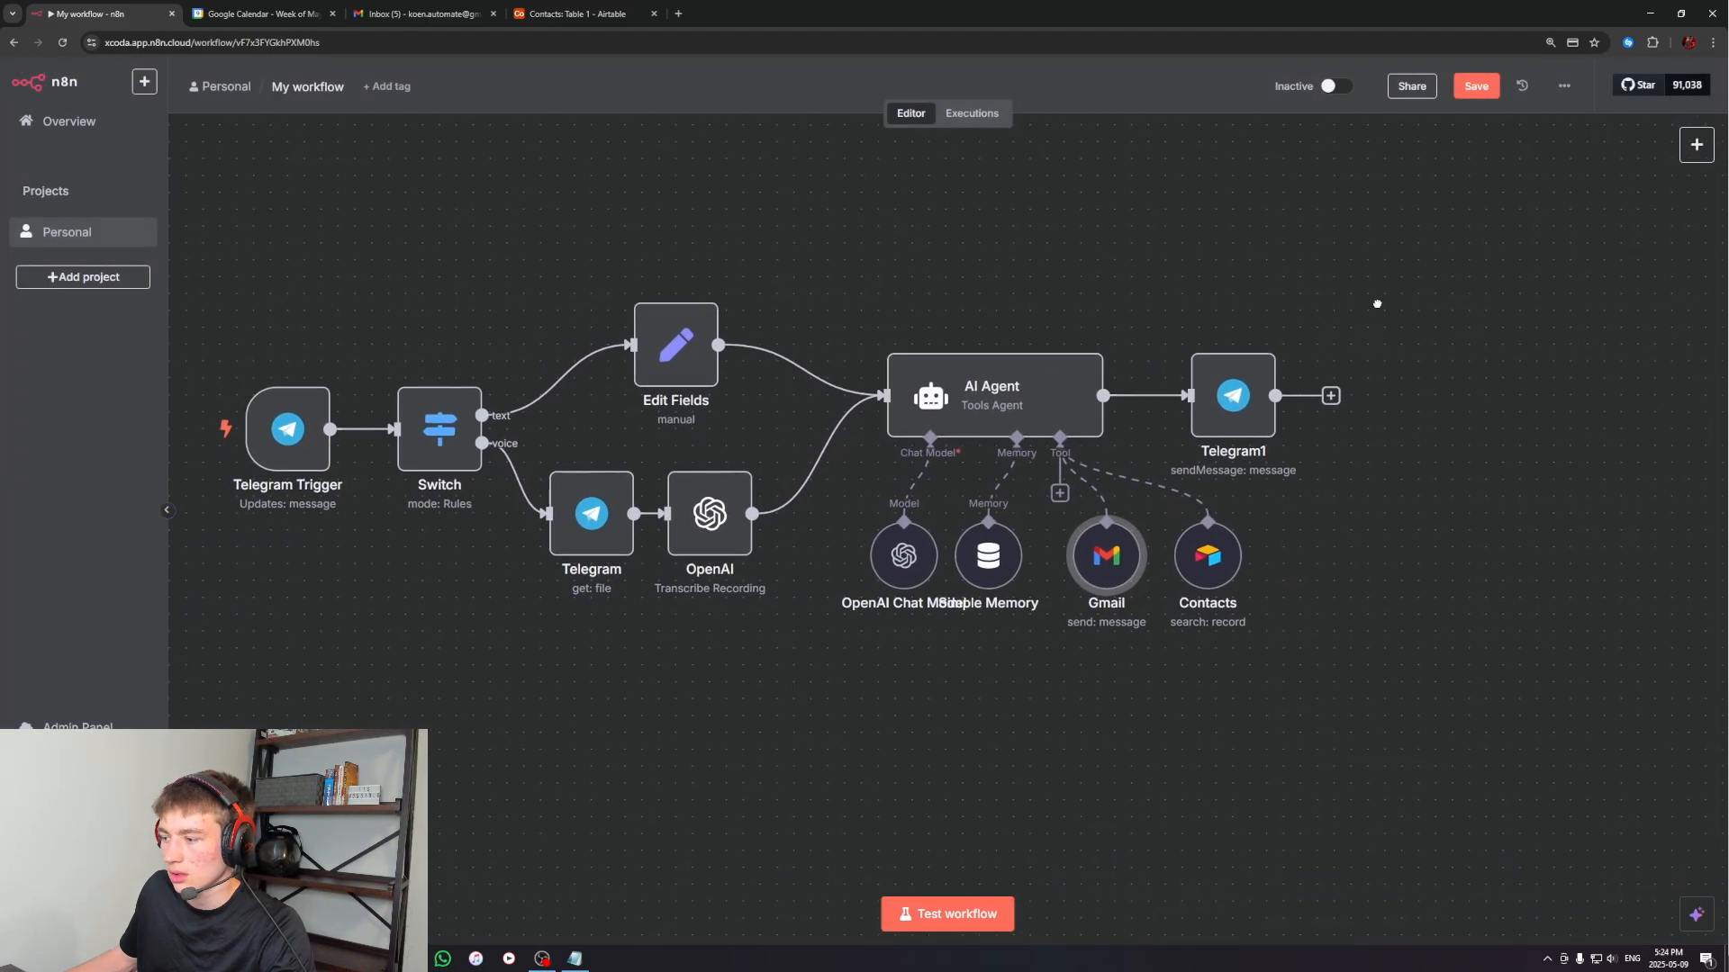
Run the workflow in test mode and bring up the n8n worker bot chat in Telegram, moved fully into view
left_click_drag(943, 748, 860, 790)
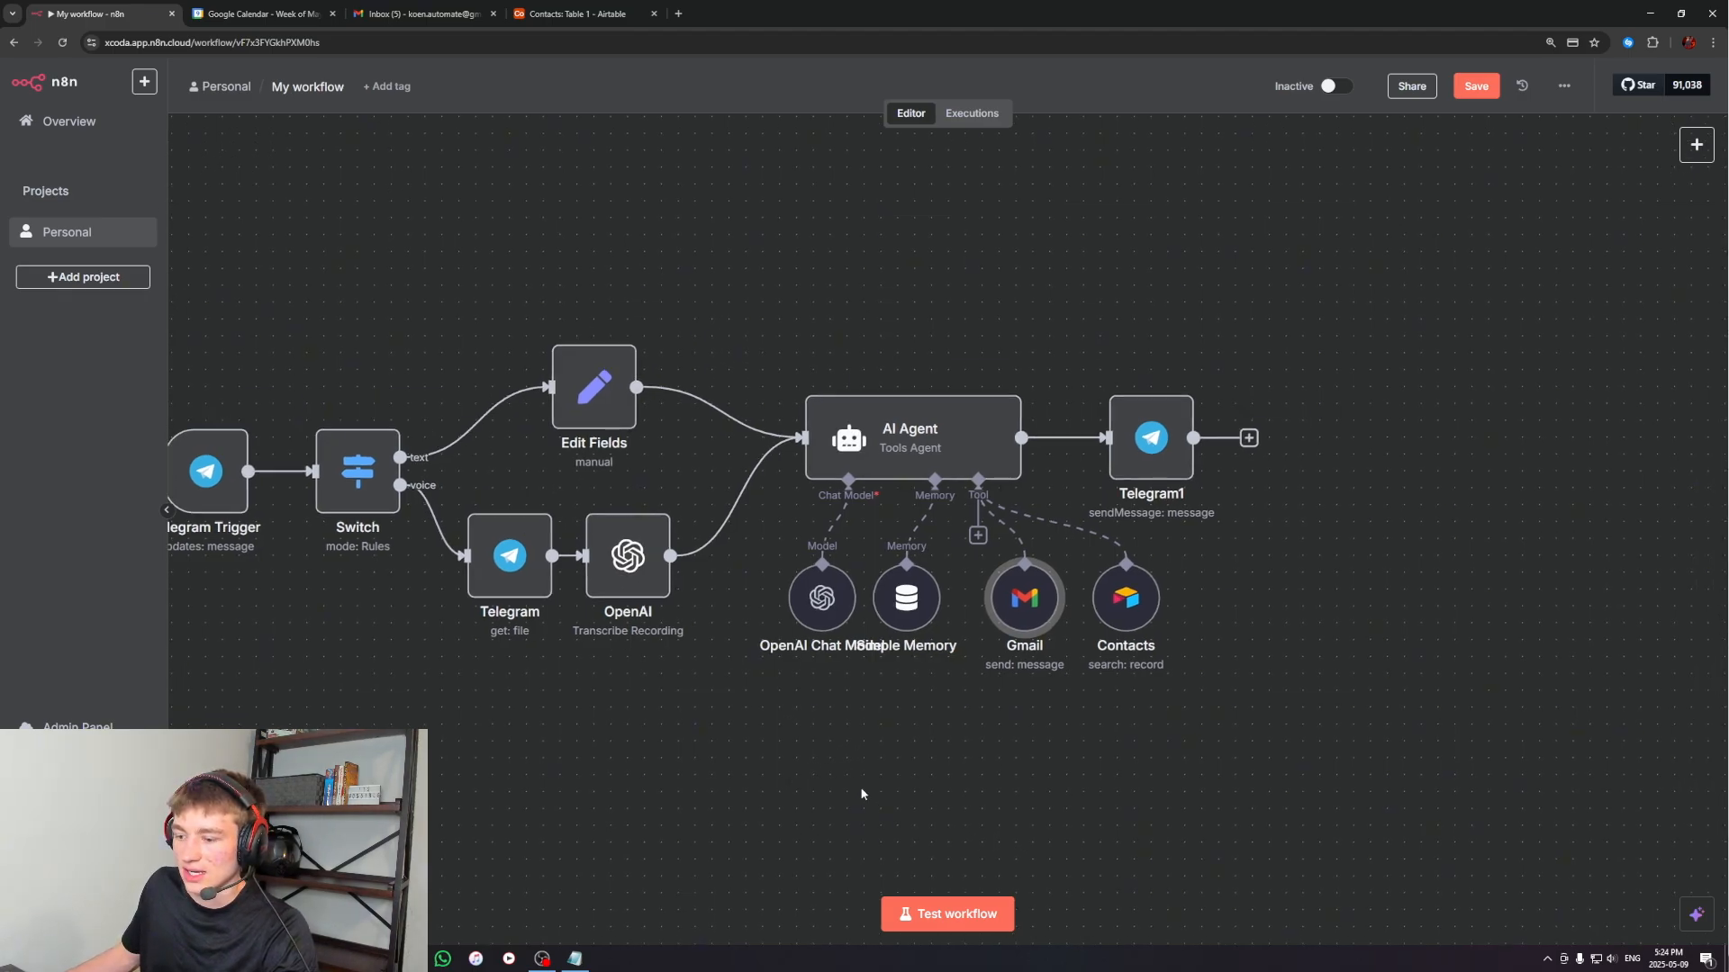
left_click(947, 915)
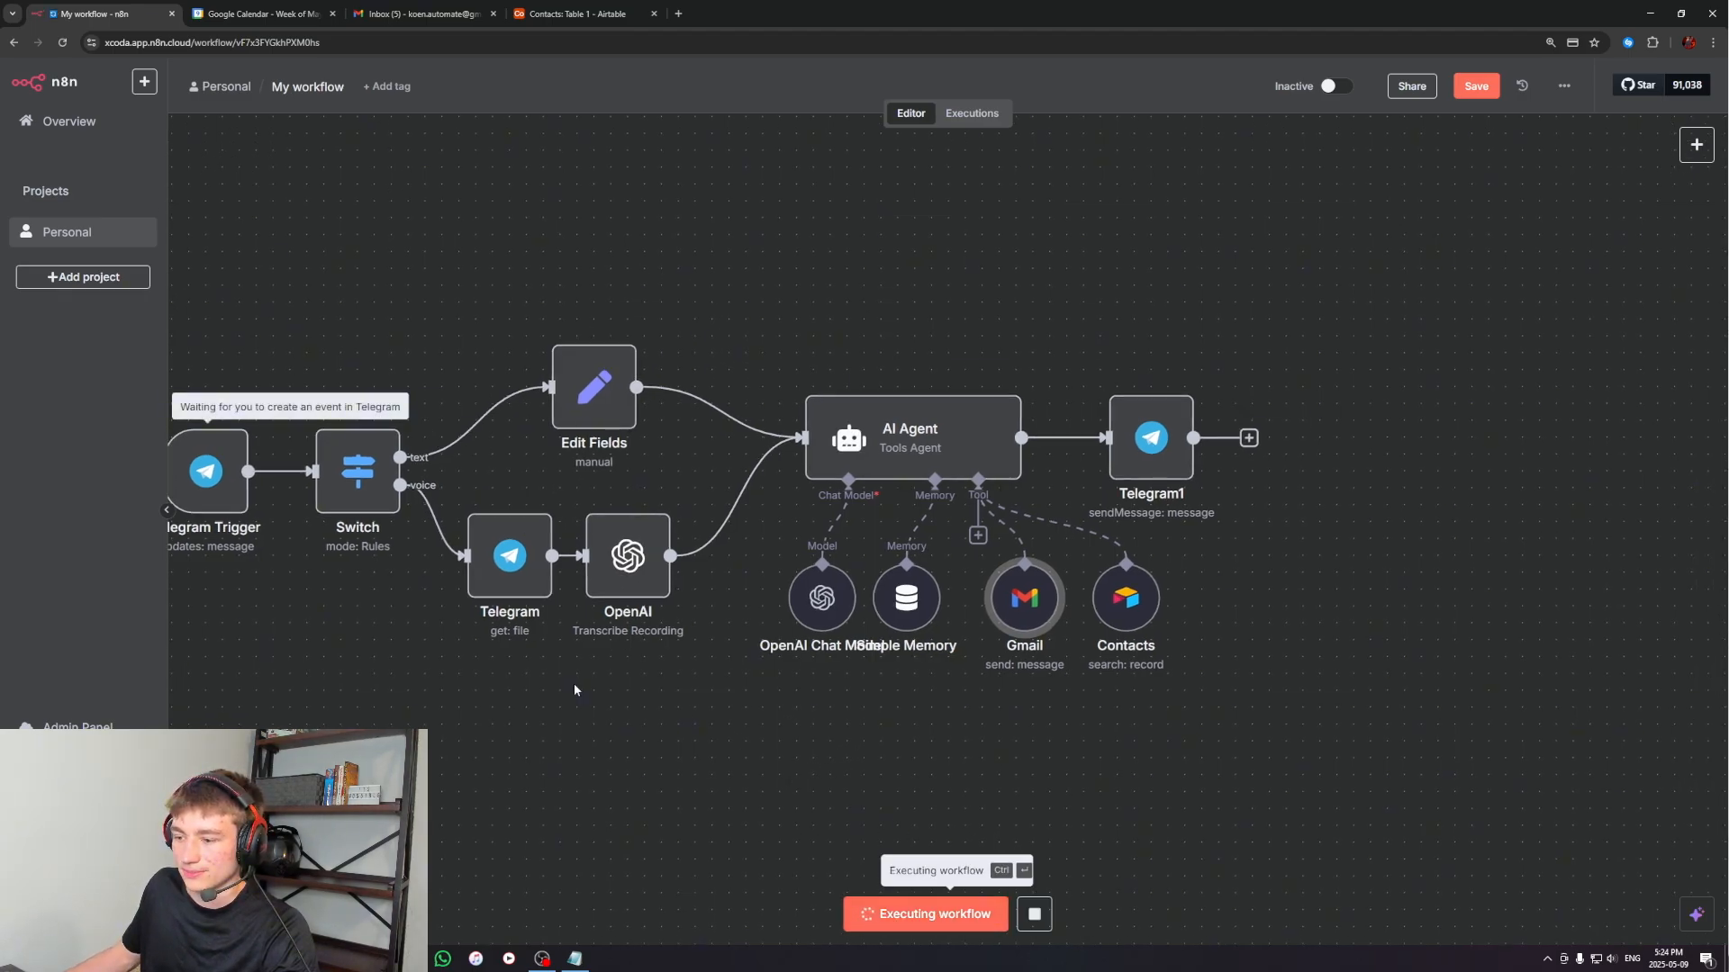
left_click(475, 958)
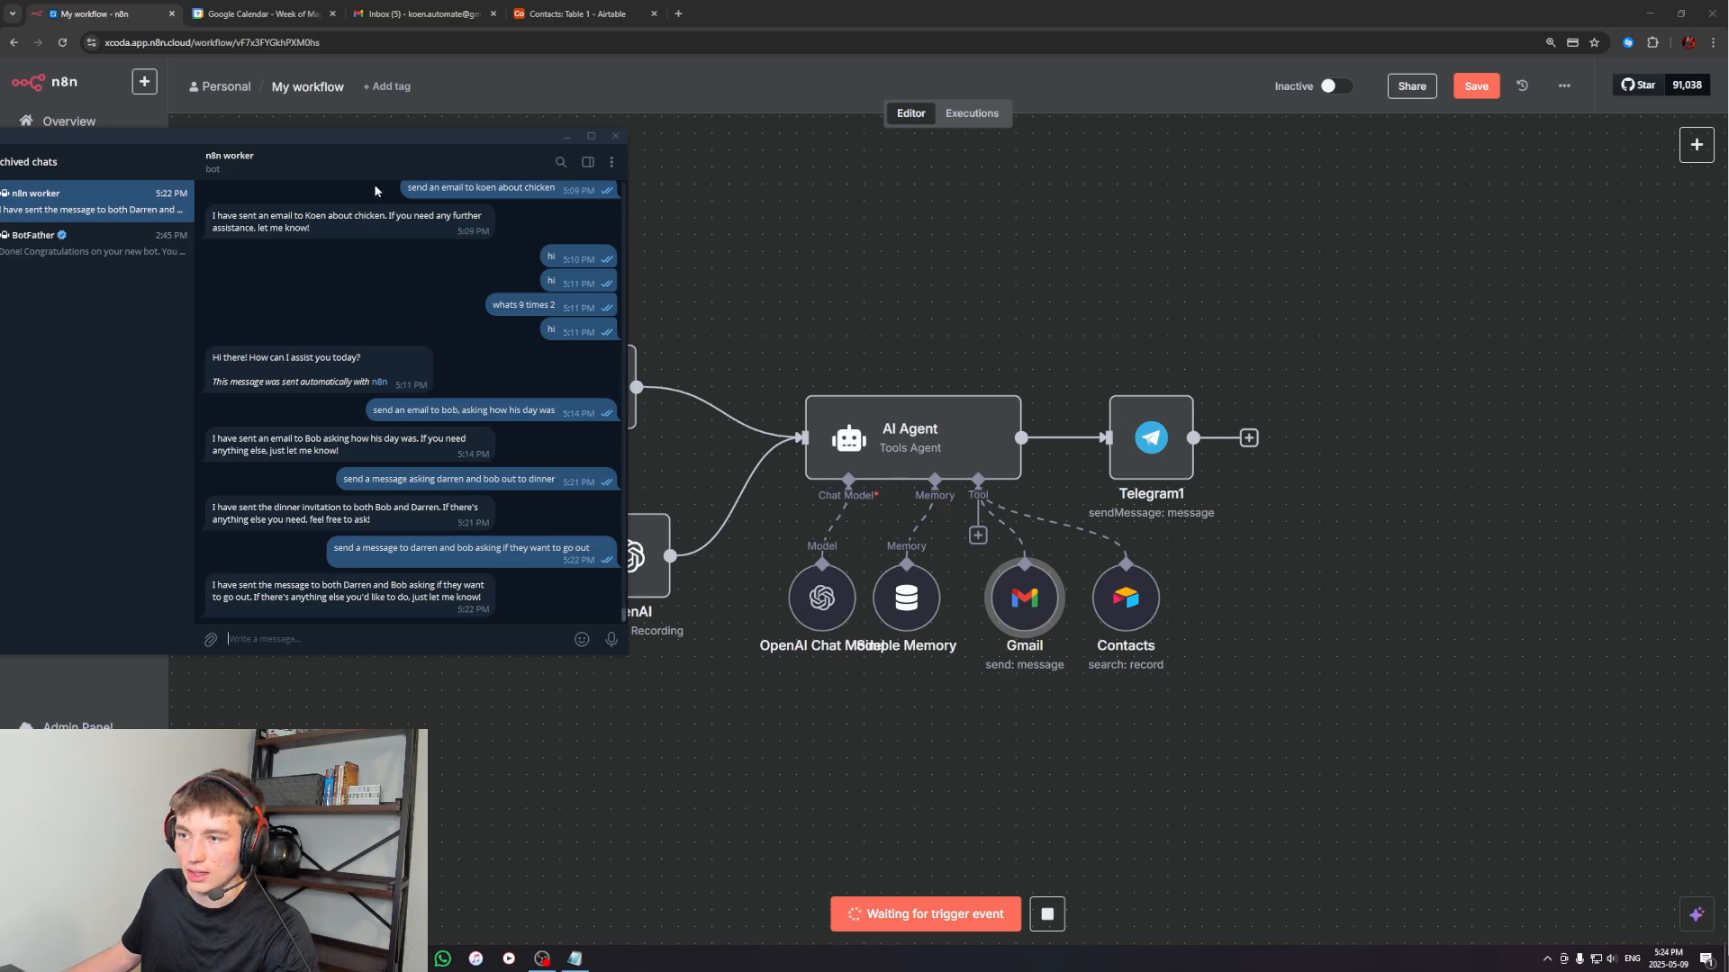
left_click_drag(385, 143, 655, 177)
Message the bot to ask two contacts if they would like to go out to eat, checking their names in Airtable's Contacts table
type("ask")
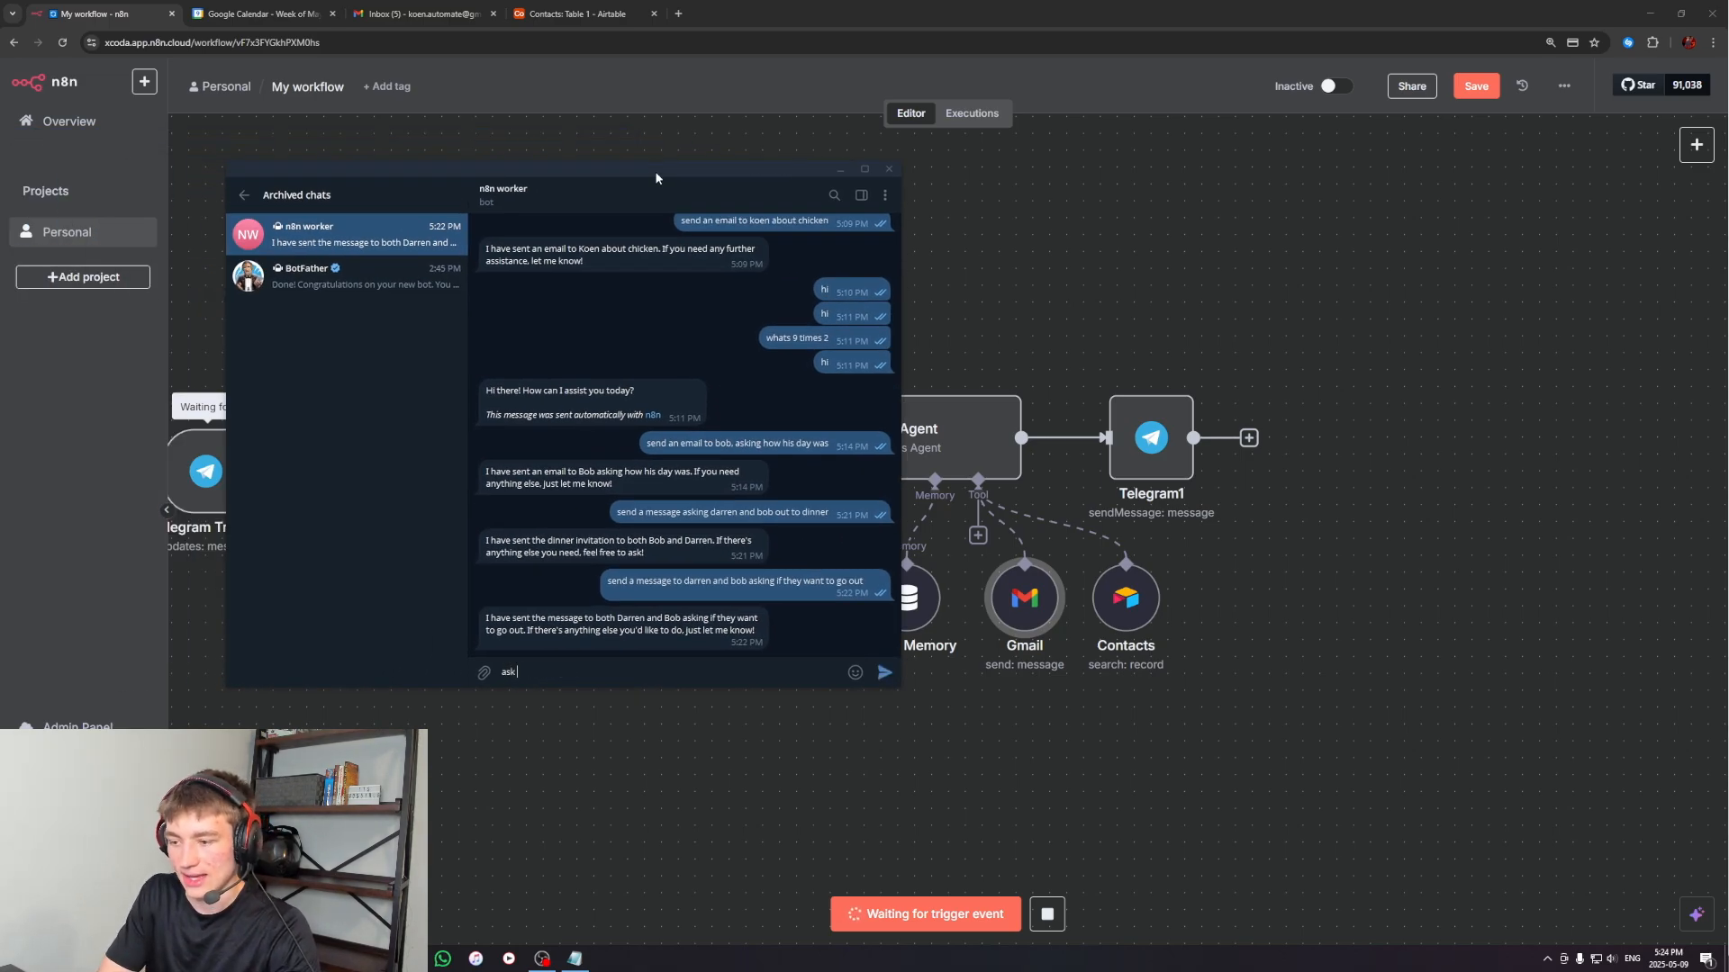
left_click(576, 14)
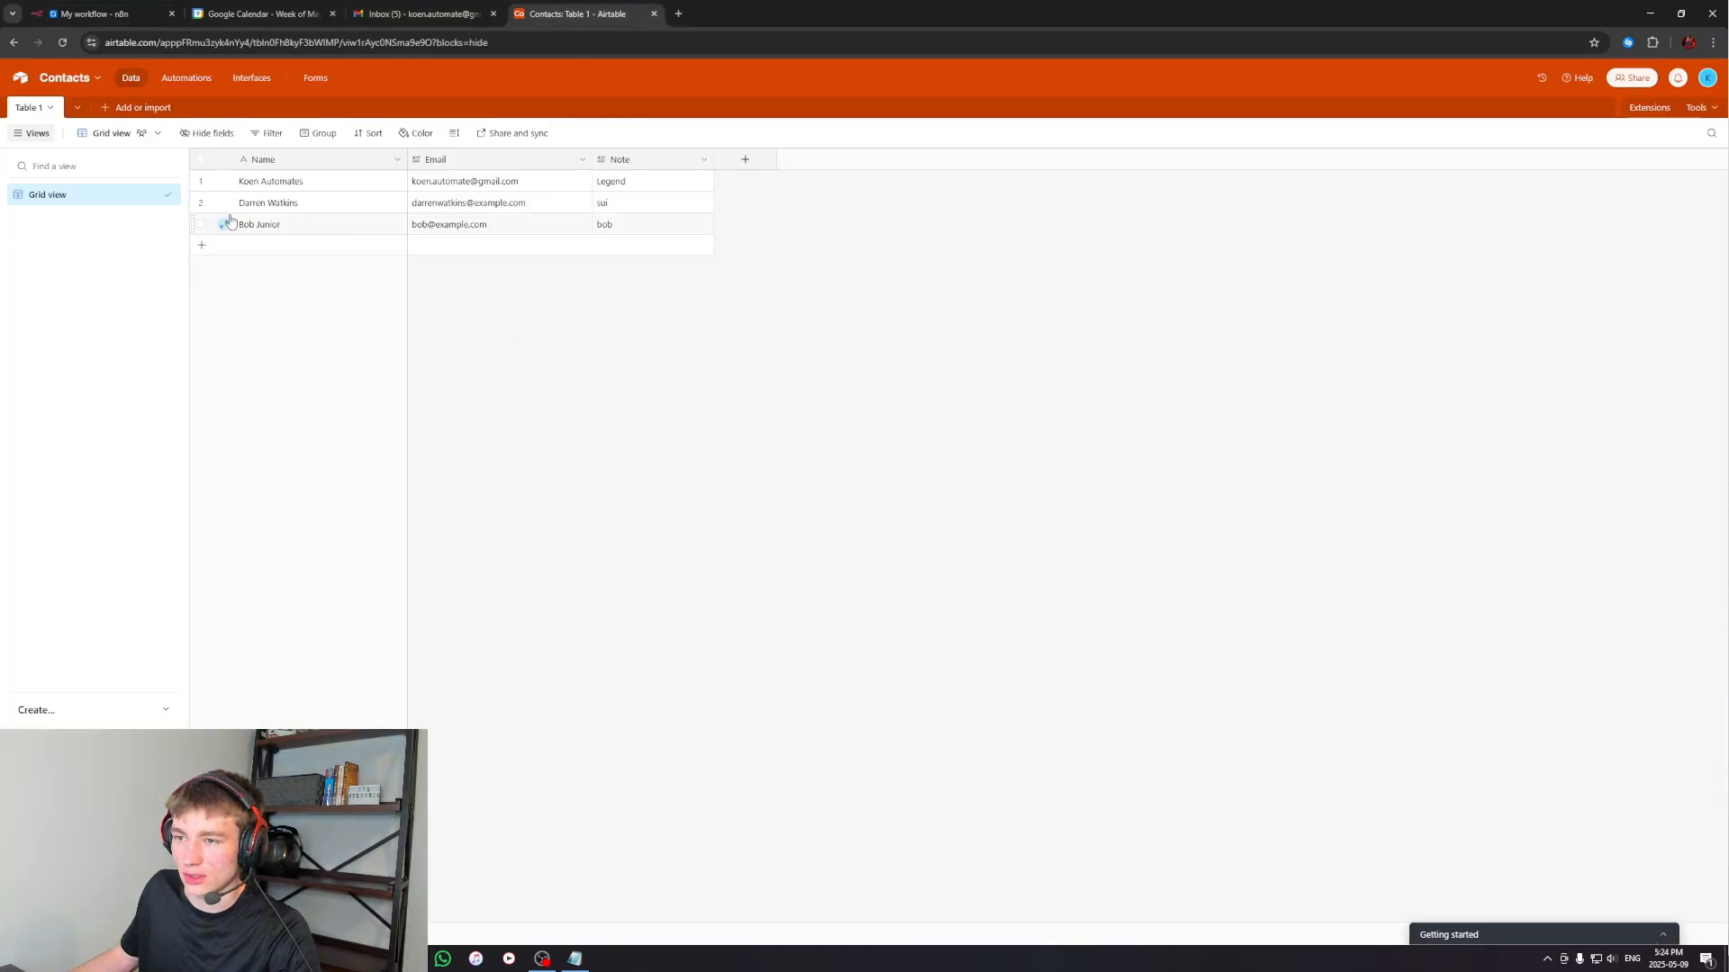
key("alt+Tab")
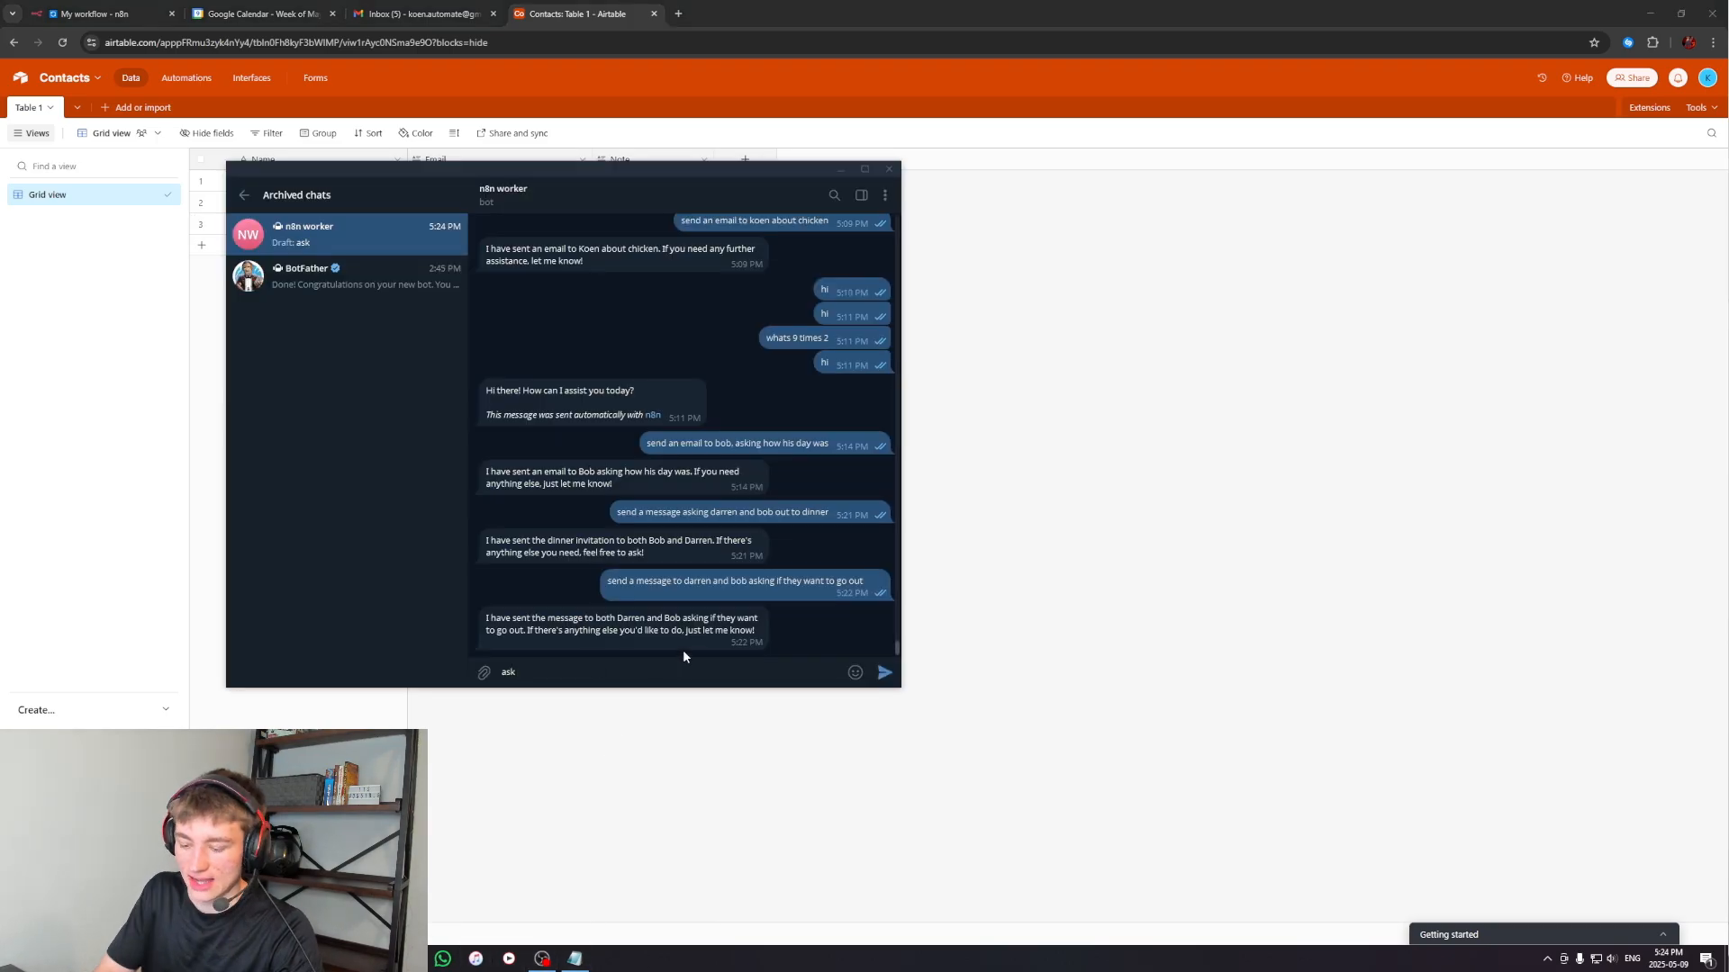
type("darren and bob if they would like to")
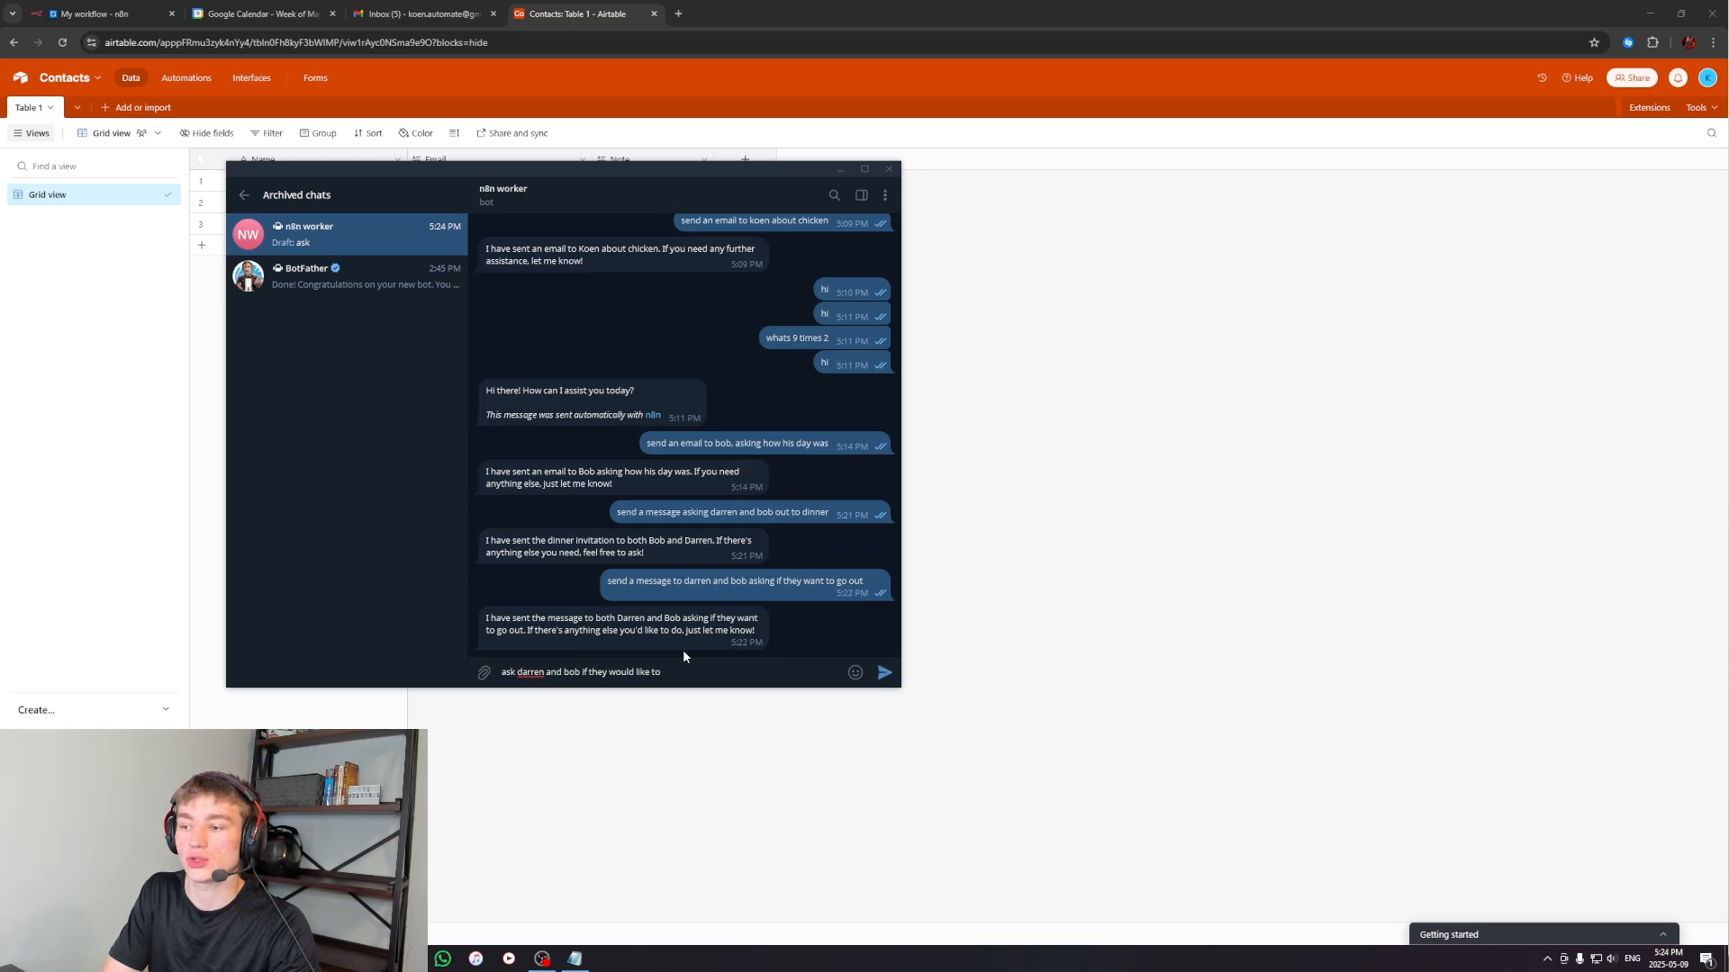
type(" go out to eat")
key("Return")
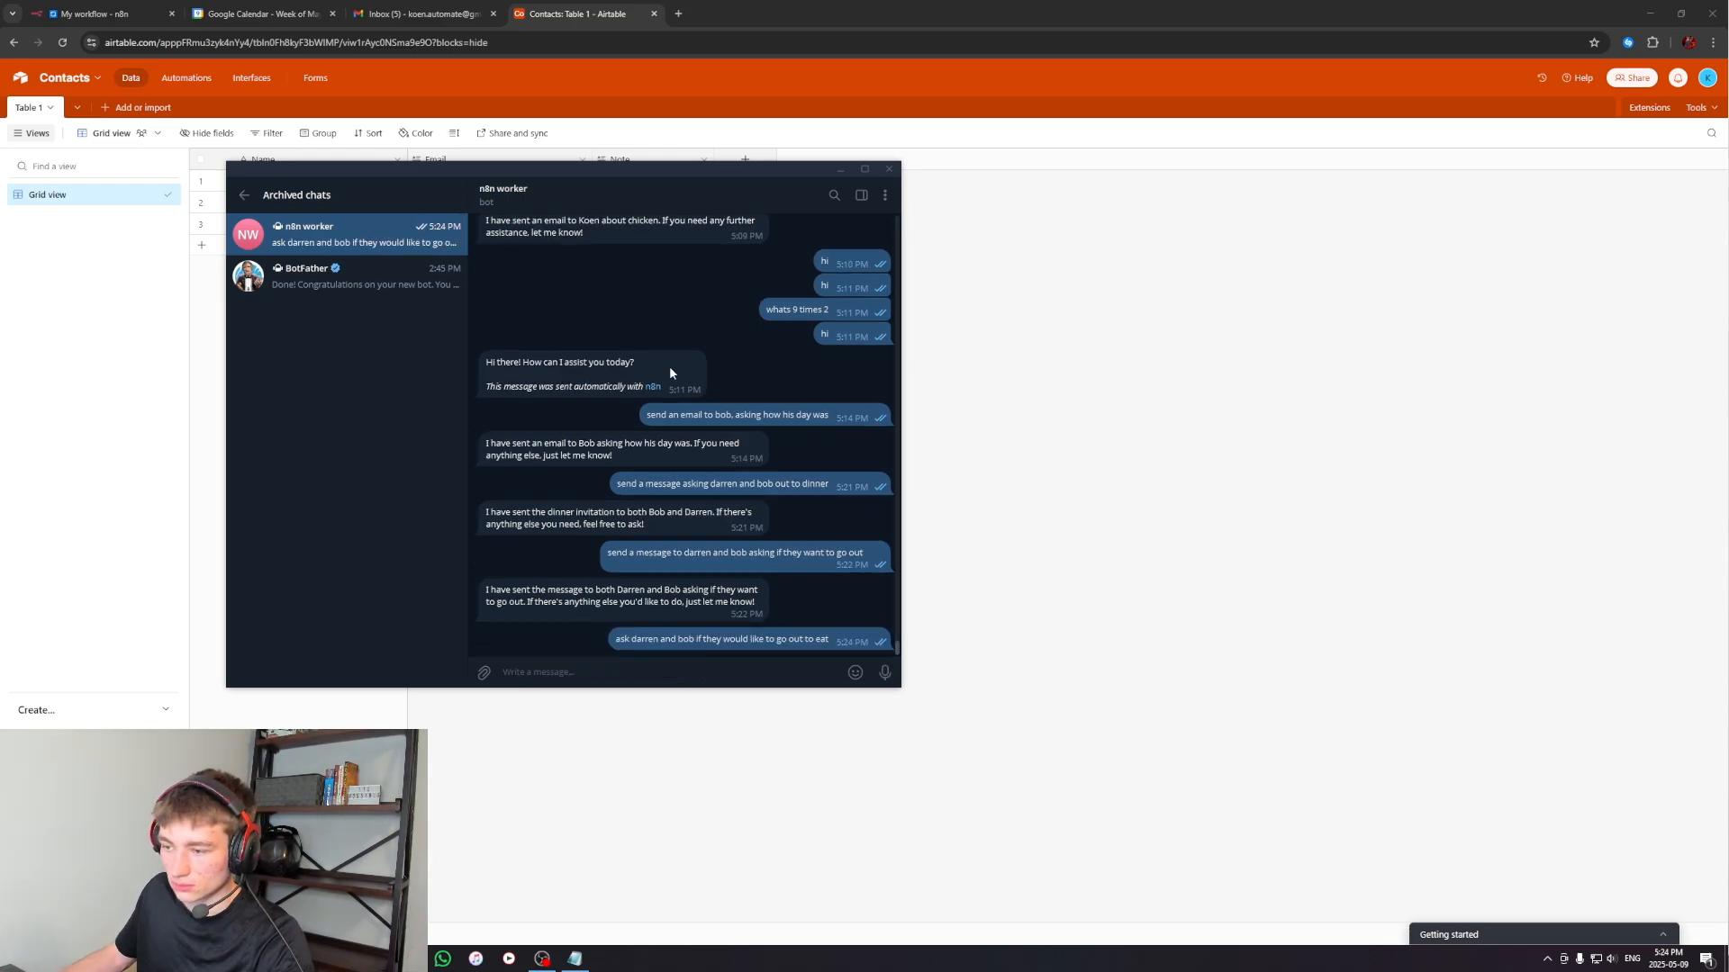
Check the workflow run in n8n, and bring up the sent mail in Gmail
left_click(131, 11)
left_click_drag(790, 367, 923, 387)
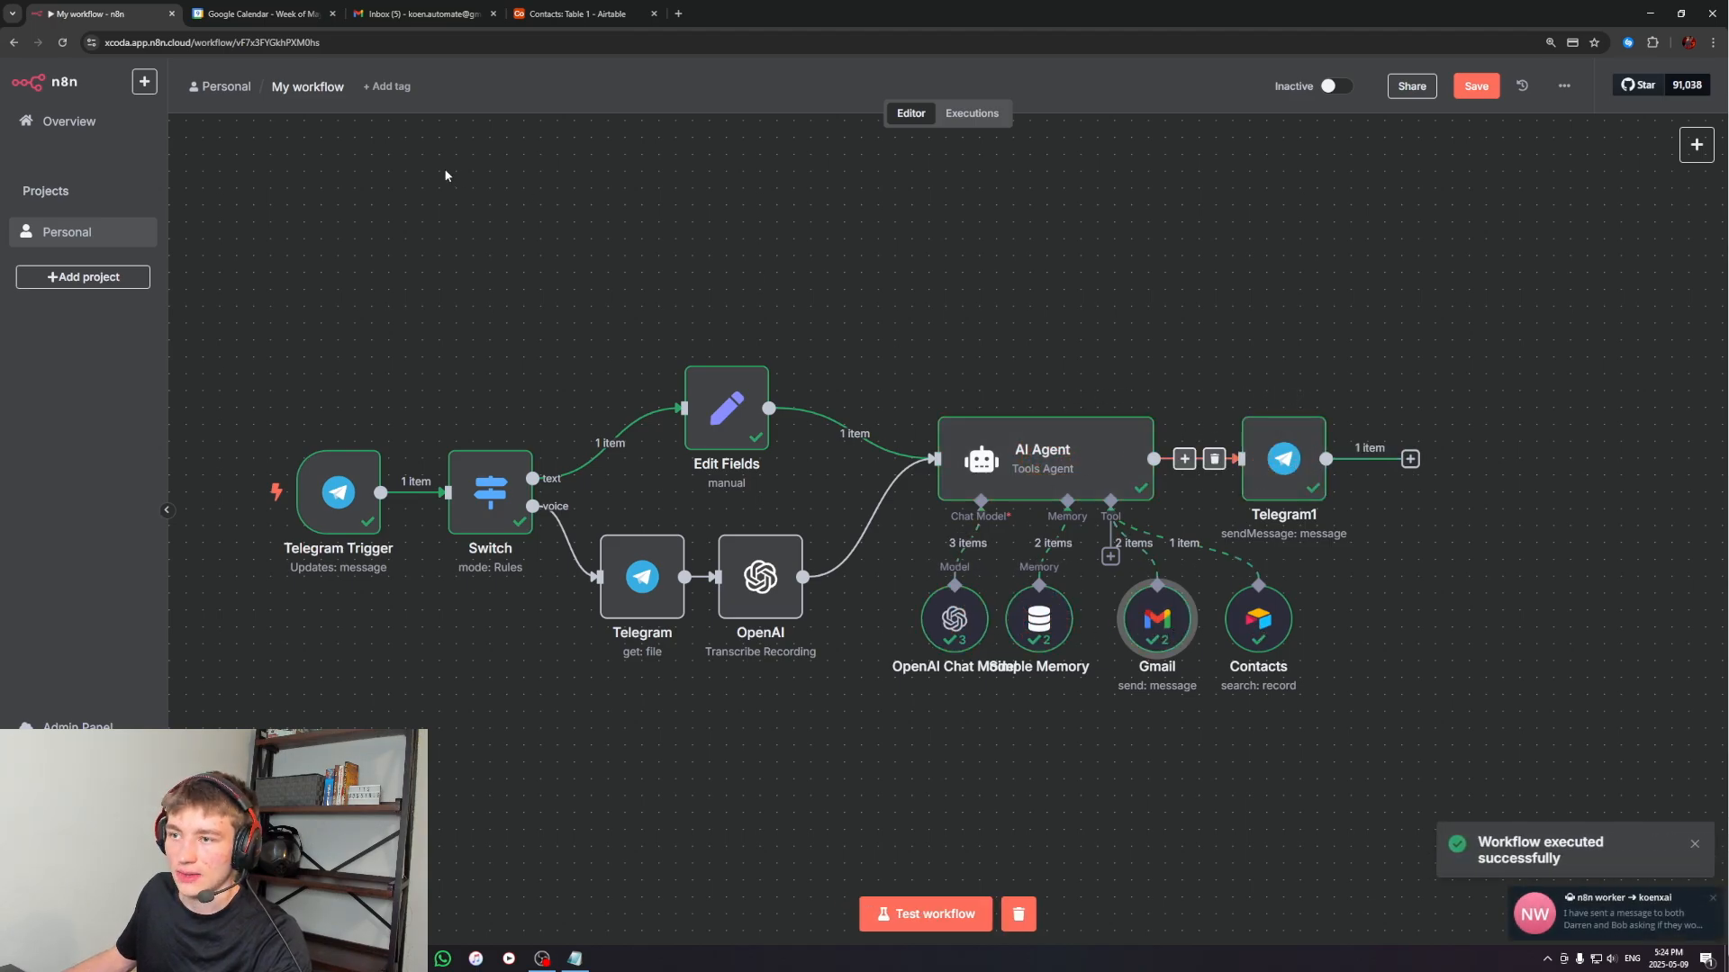
left_click(420, 14)
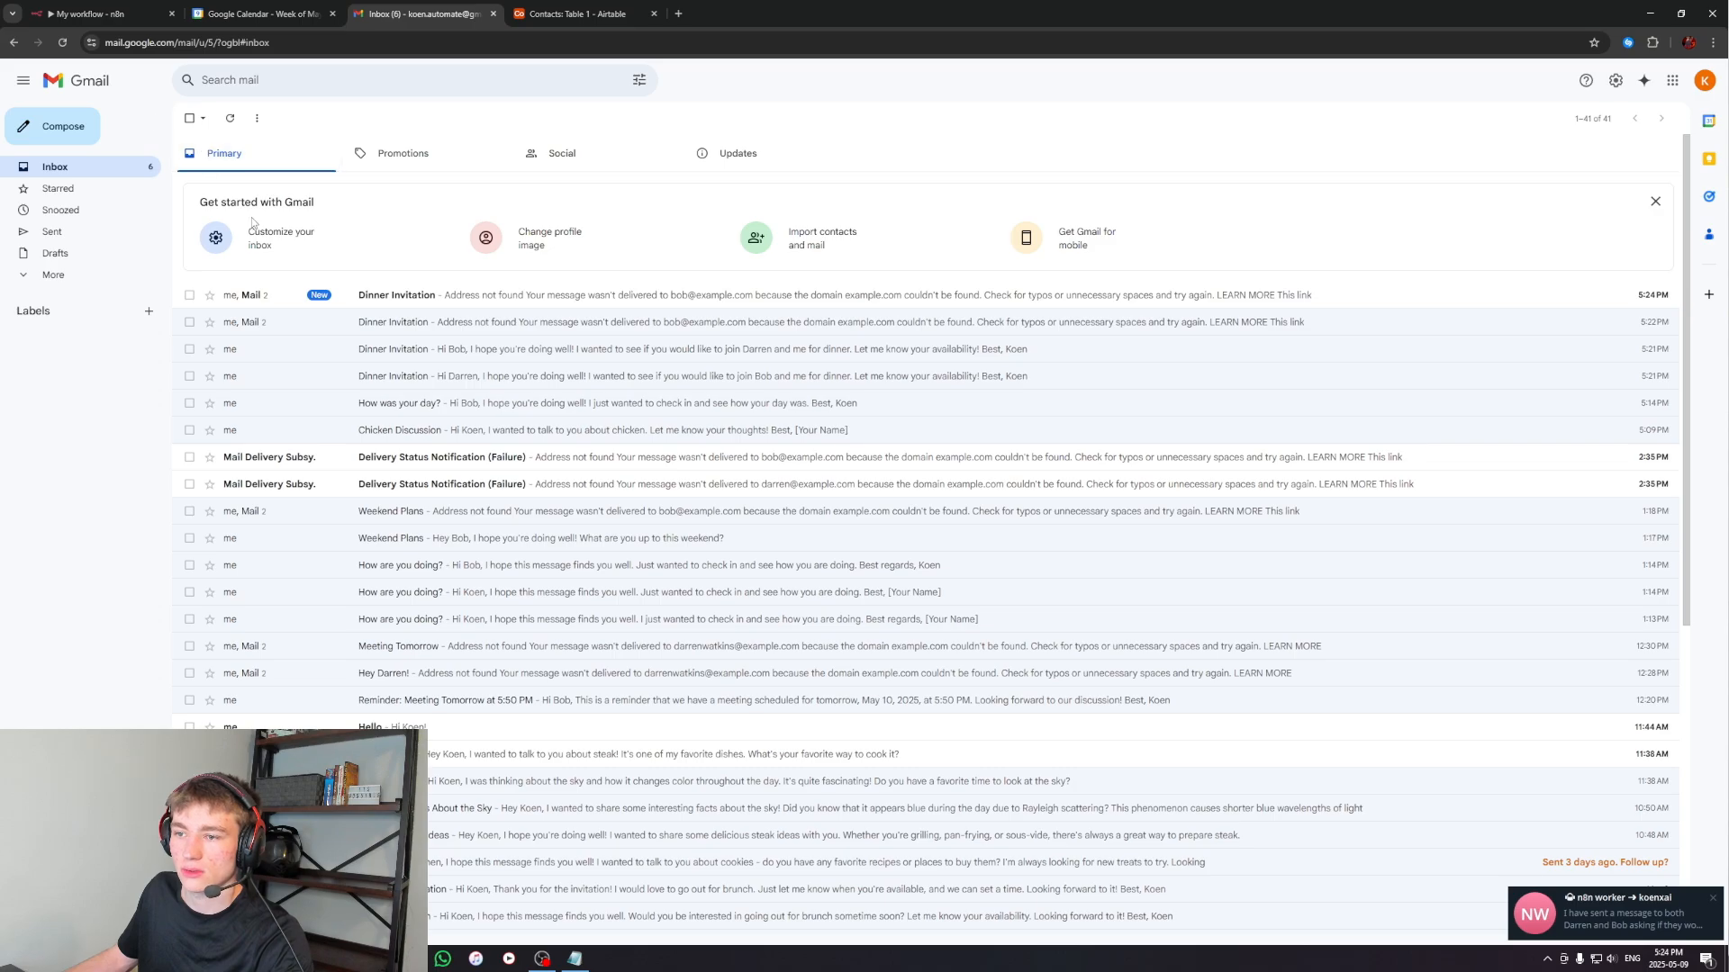
left_click(52, 231)
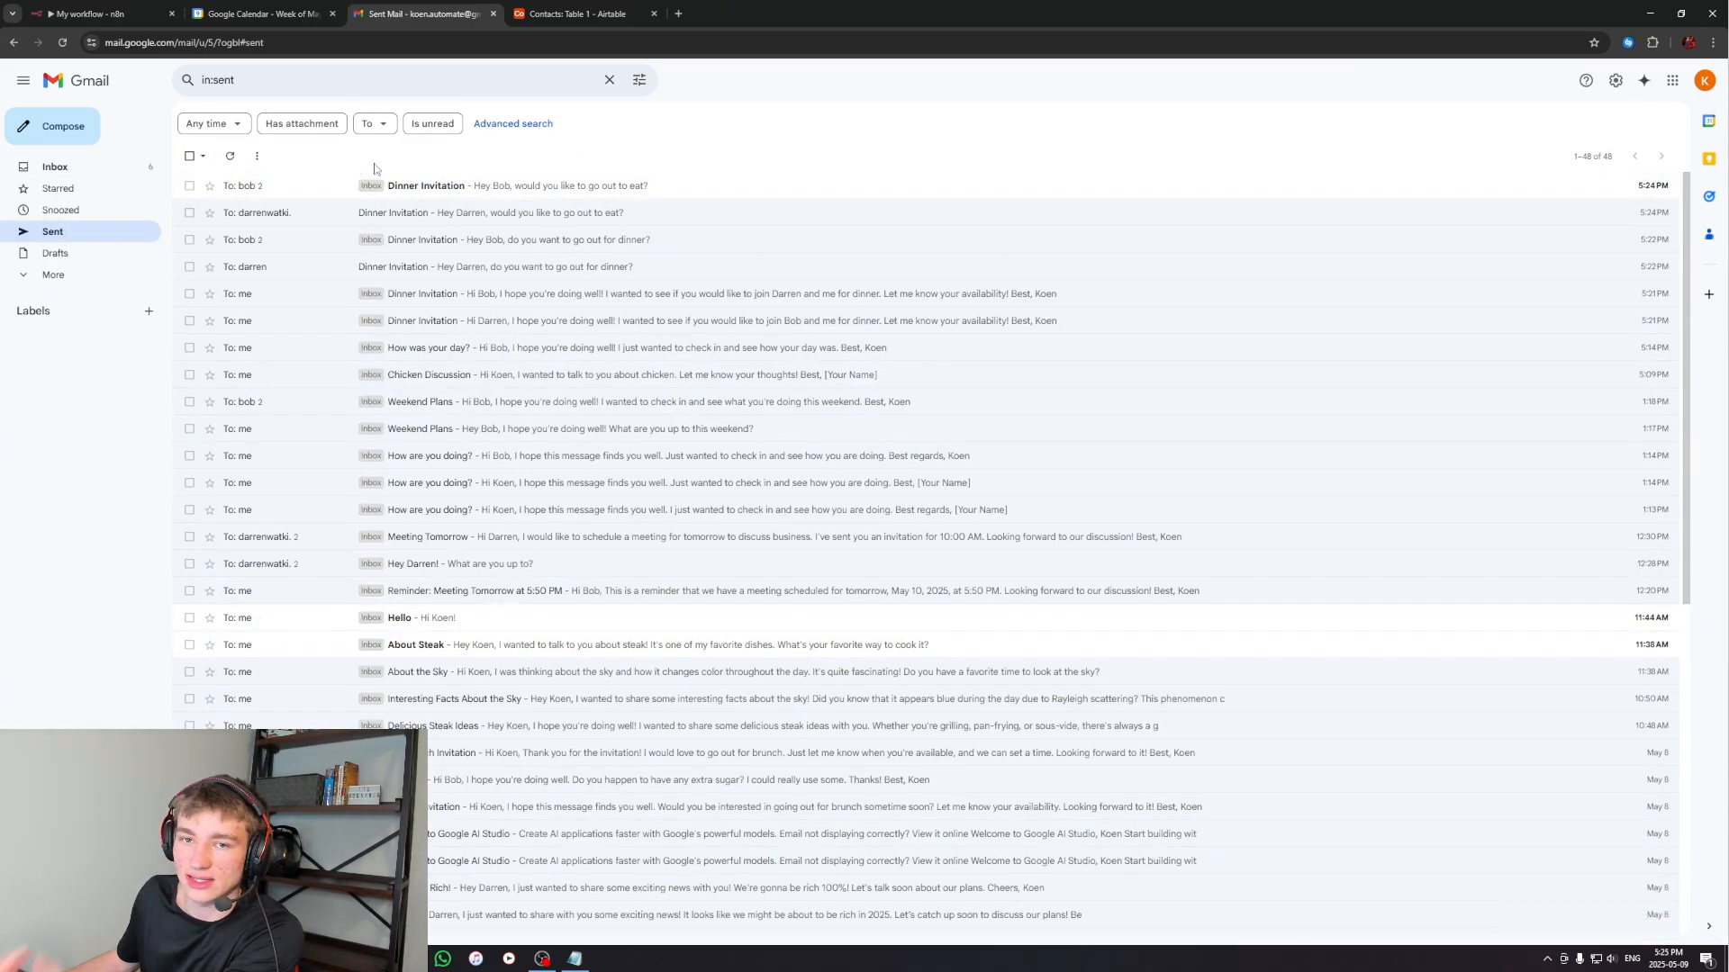
Open the newest sent Dinner Invitation email, check its recipient, and return to the sent mail
left_click(352, 189)
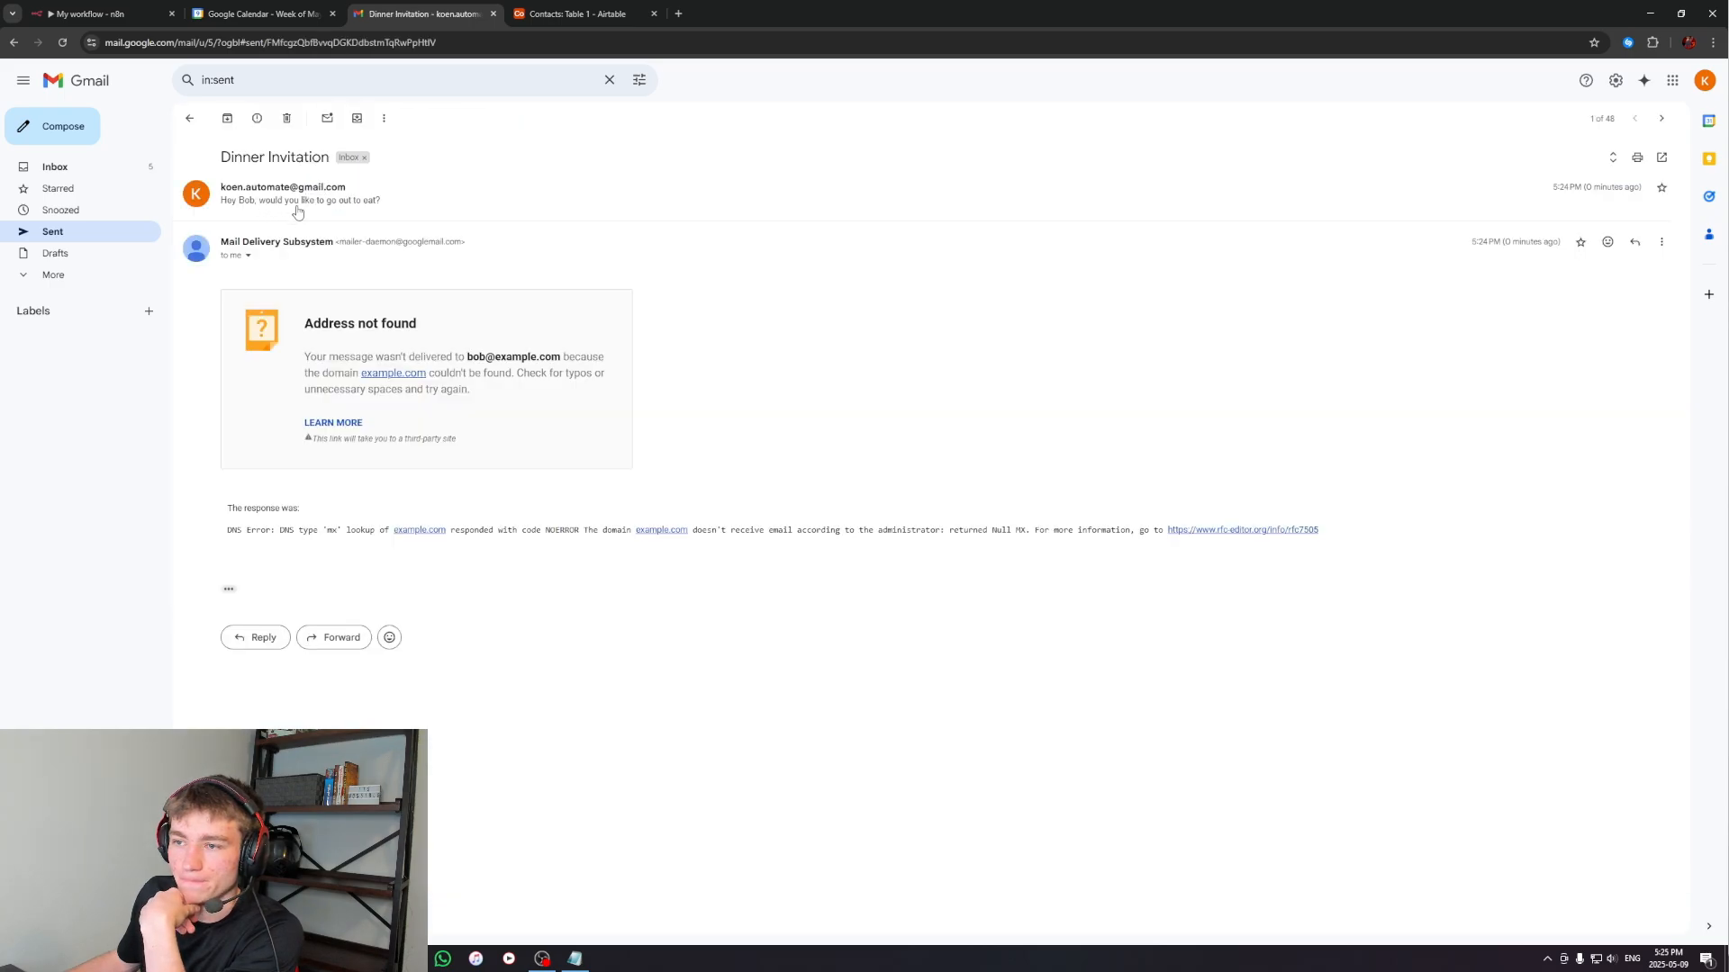
left_click(298, 211)
left_click(253, 203)
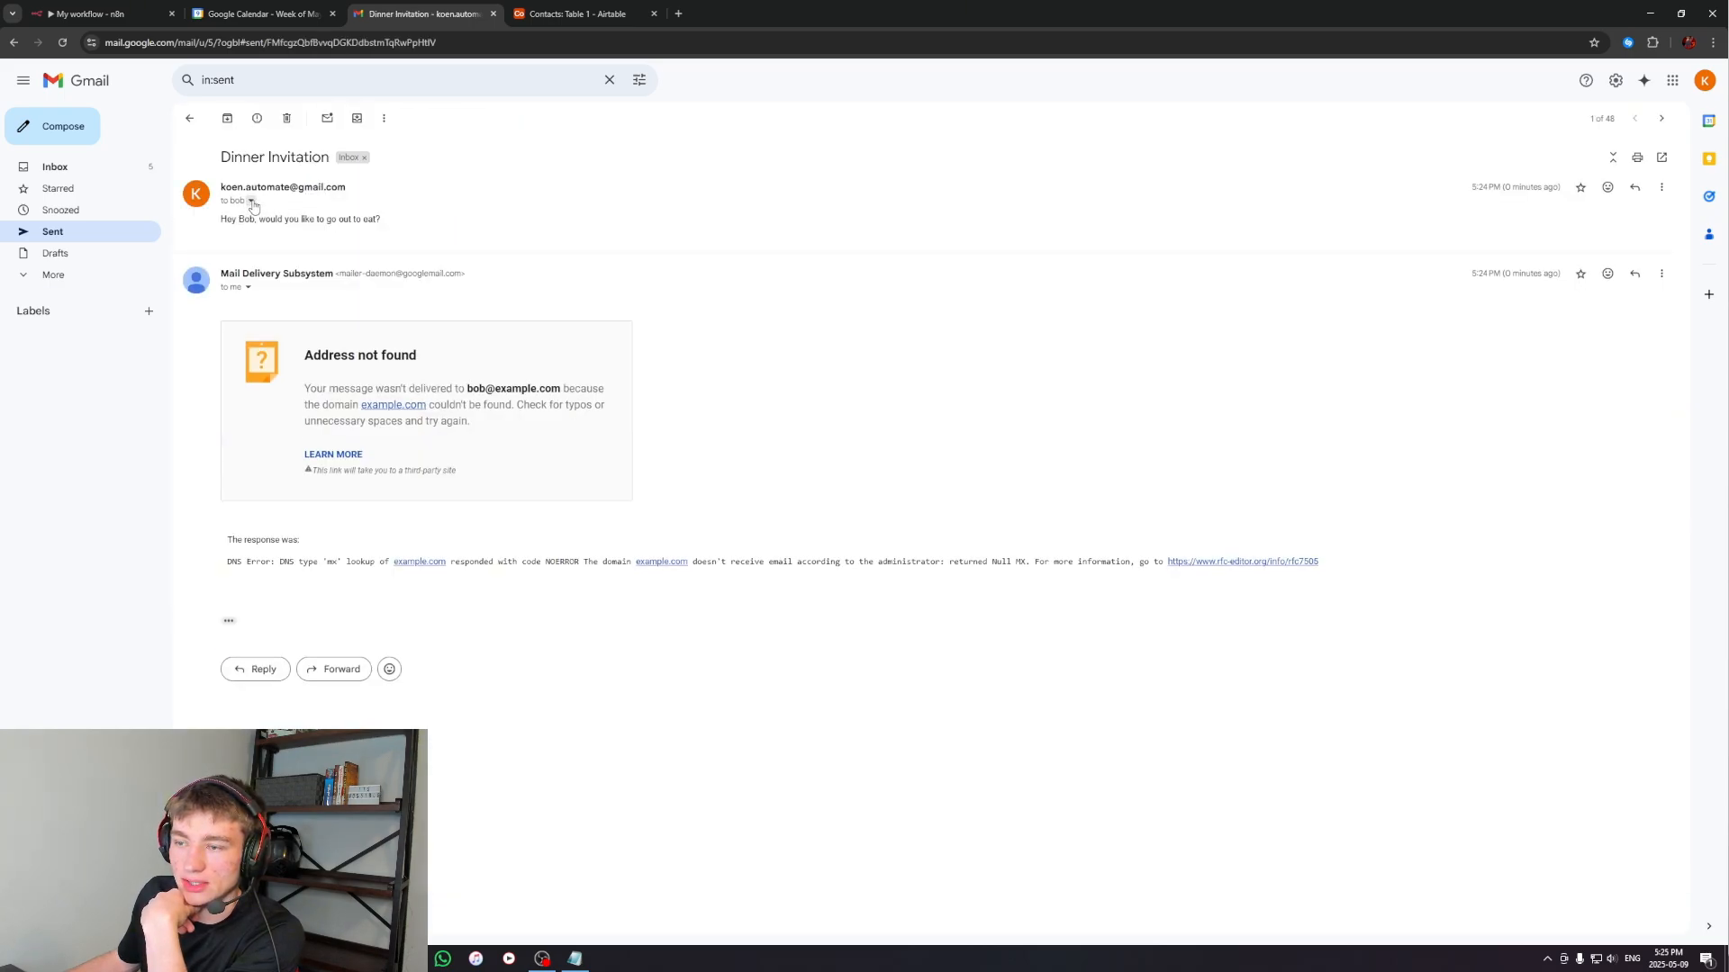
left_click(189, 118)
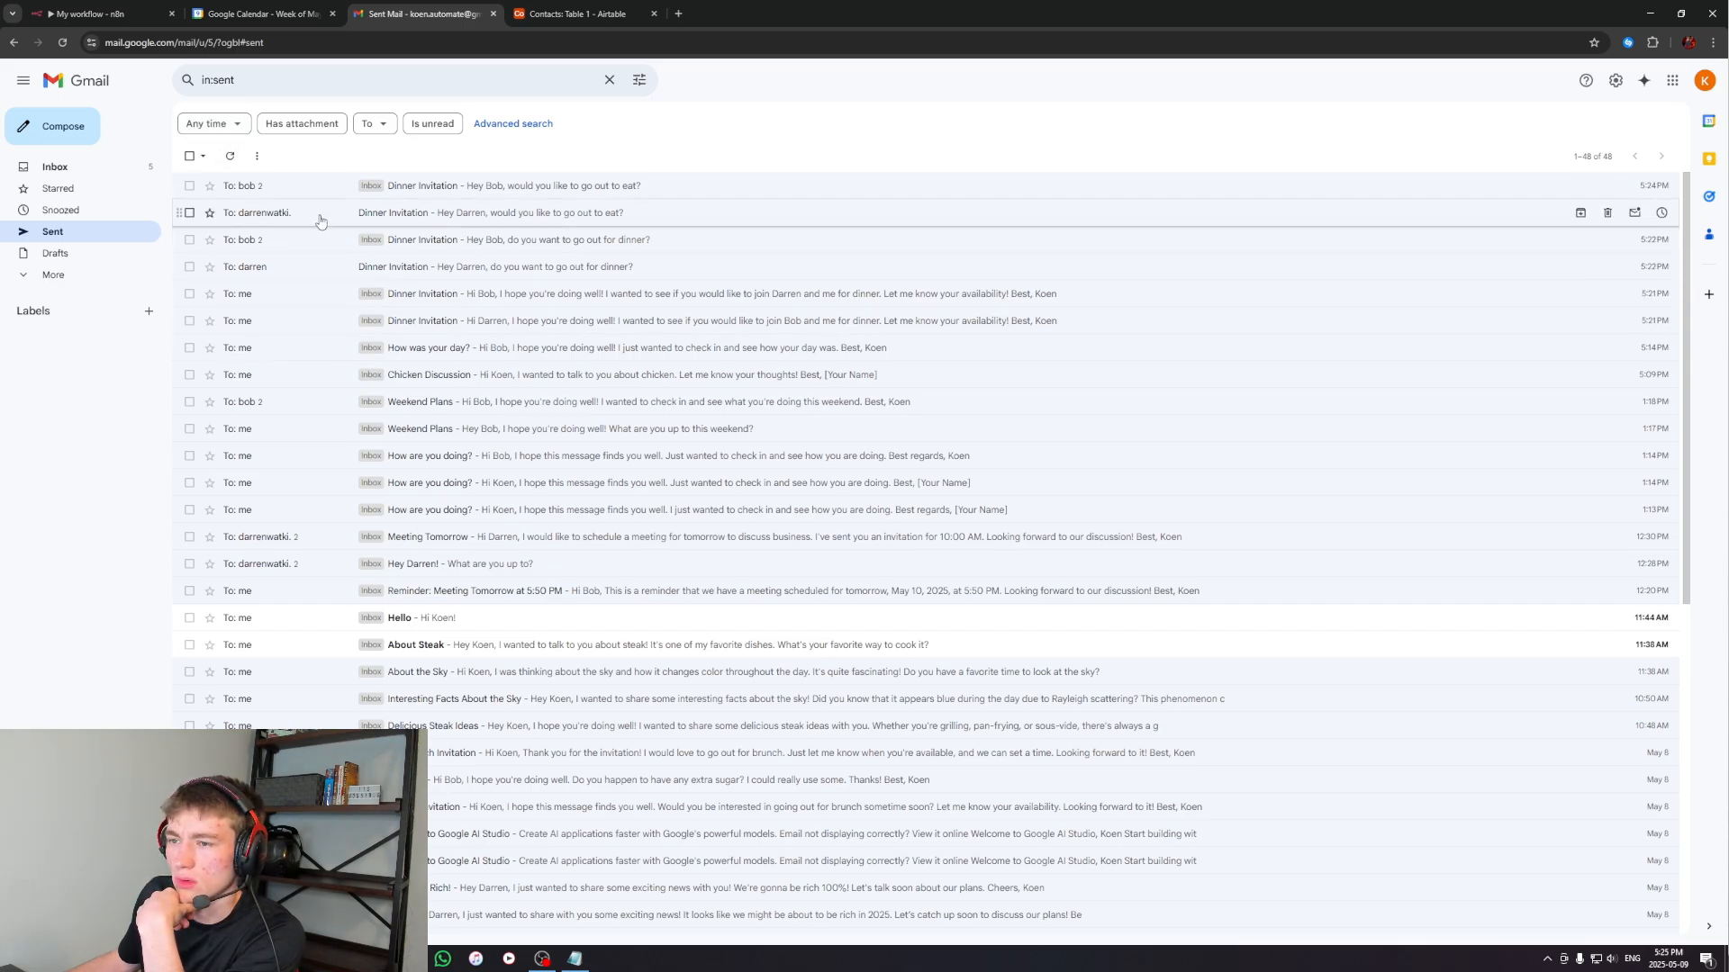
Open the second sent Dinner Invitation email, check its recipient details and message text, and return to the inbox
left_click(256, 214)
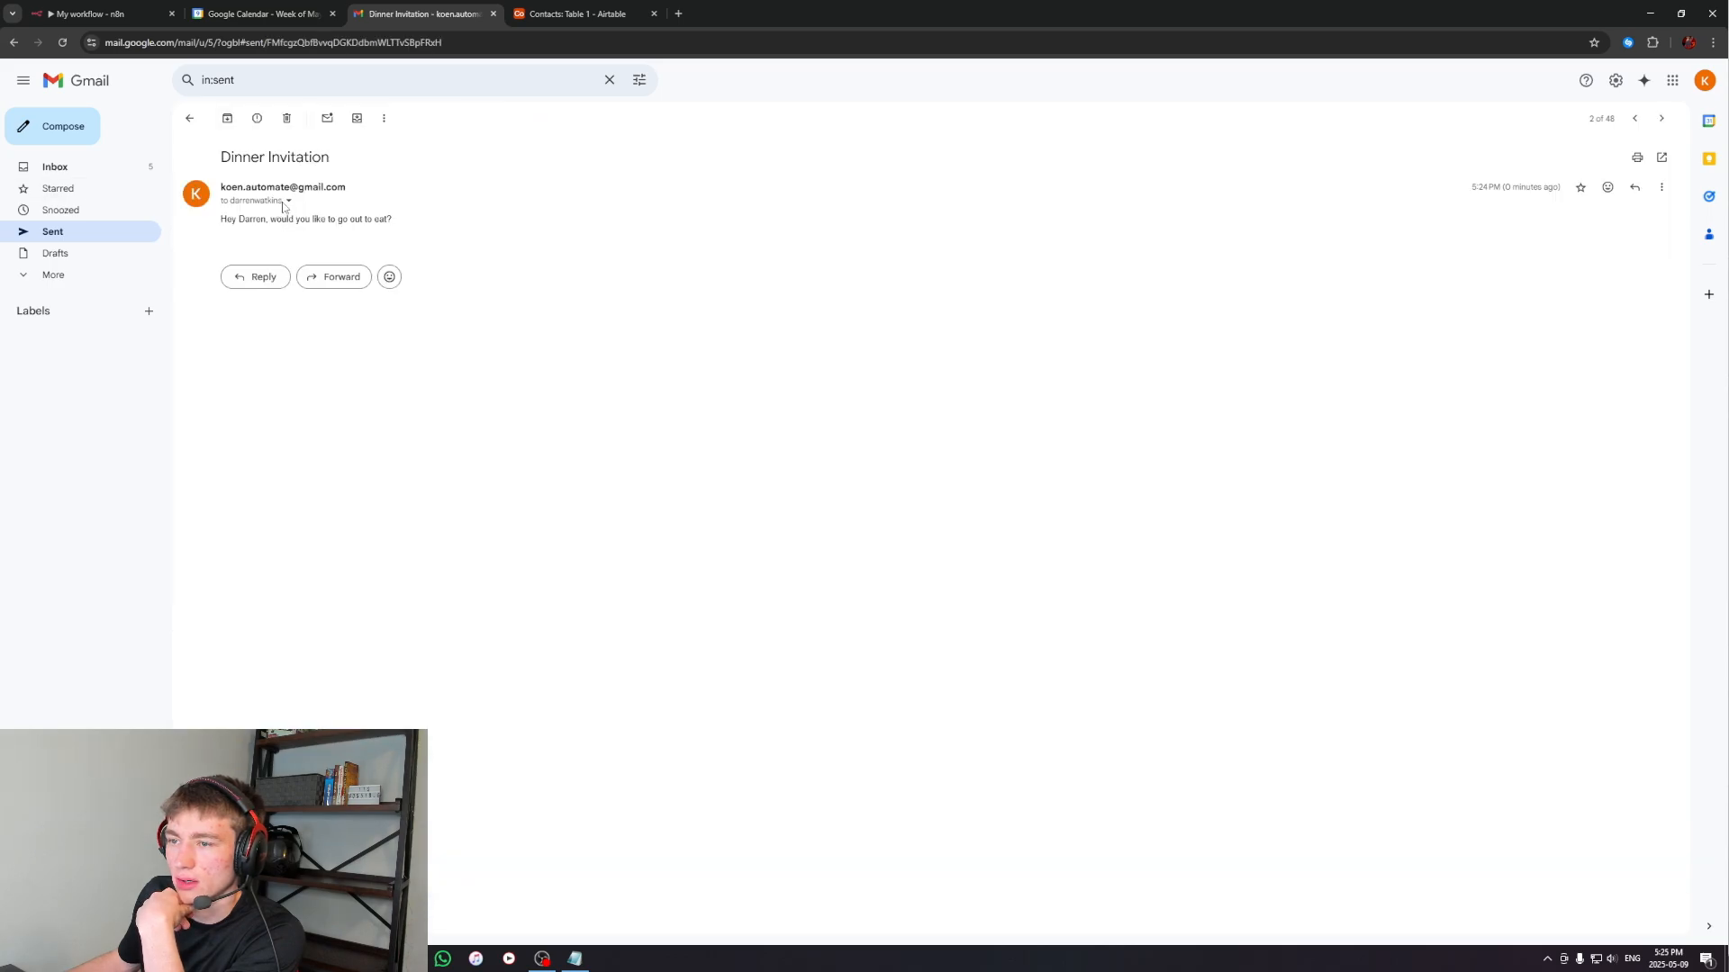
left_click(288, 202)
left_click(289, 202)
left_click_drag(222, 219, 386, 219)
left_click(386, 220)
left_click(289, 203)
left_click(289, 204)
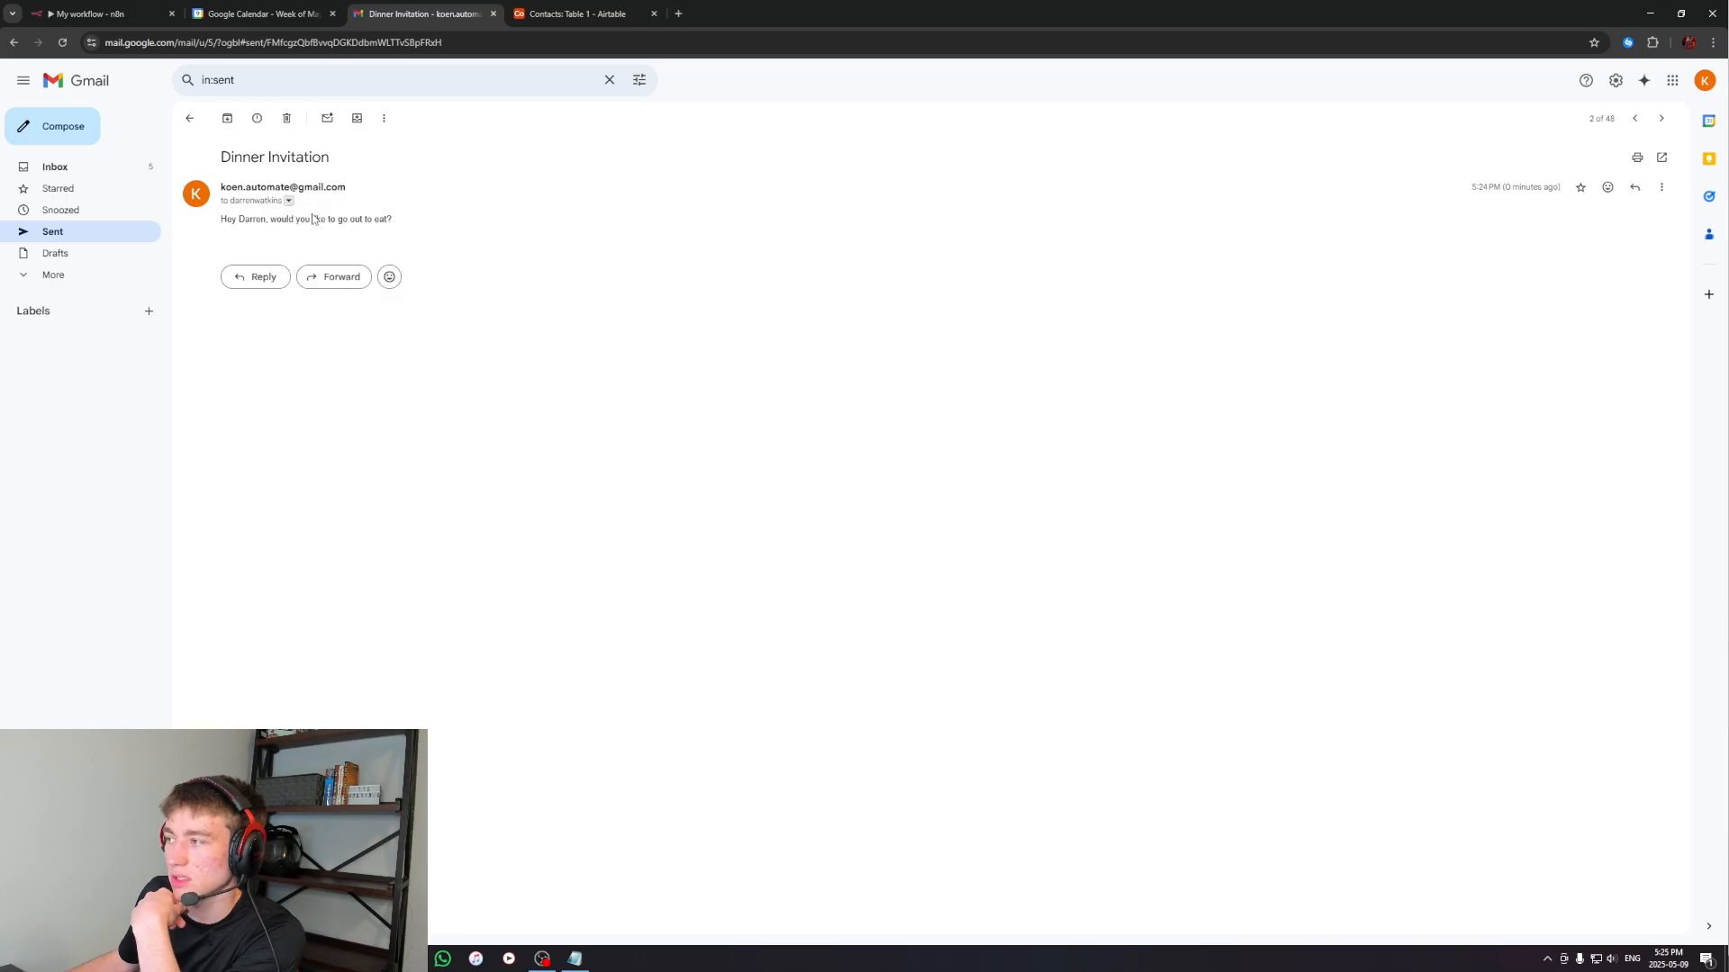
left_click(189, 118)
left_click(55, 166)
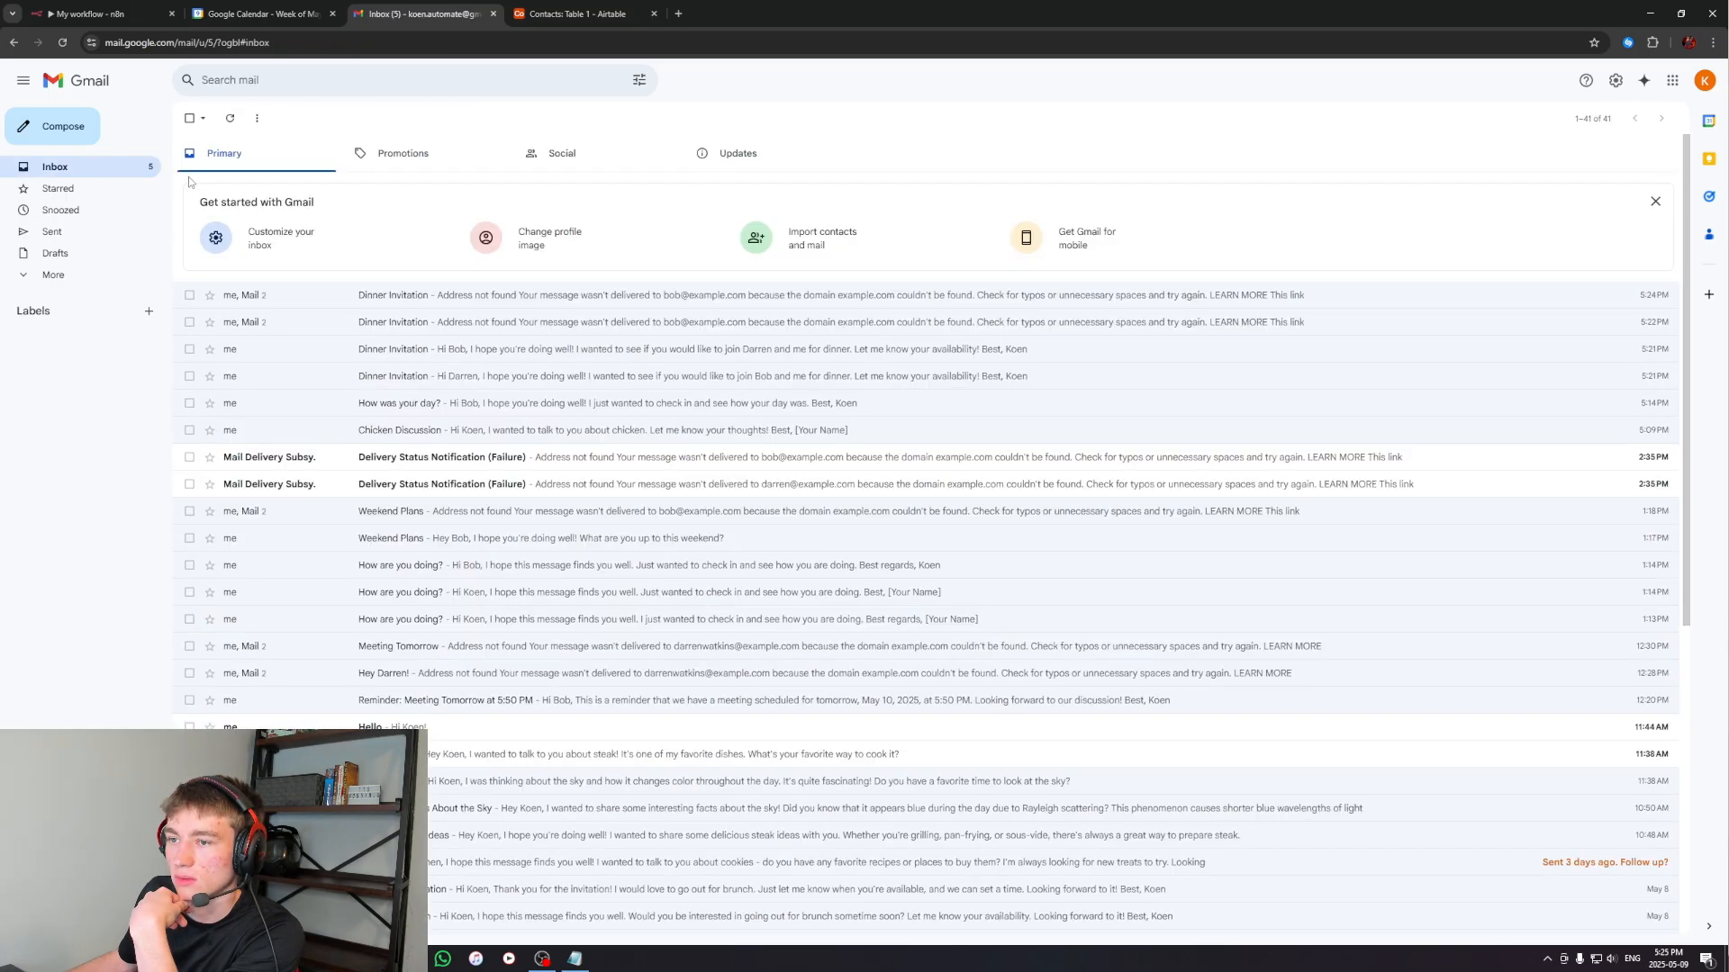
Return to the n8n workflow and add a Google Calendar tool to the AI Agent
left_click(261, 13)
left_click(91, 14)
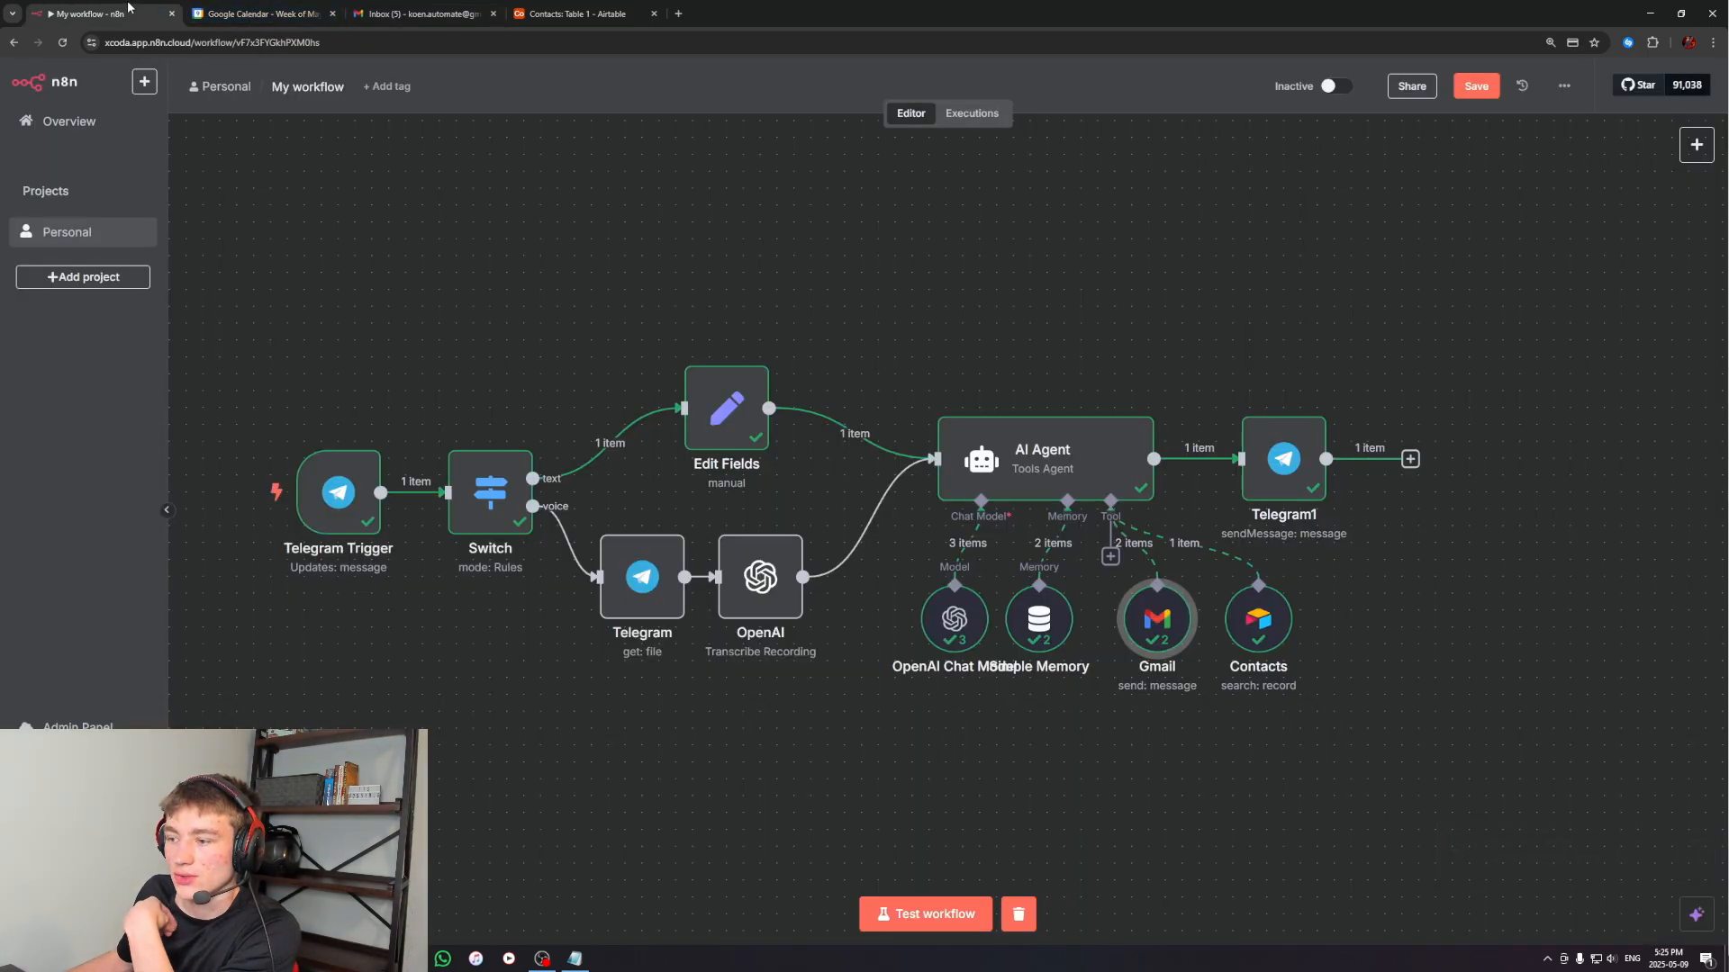
left_click_drag(783, 732, 733, 754)
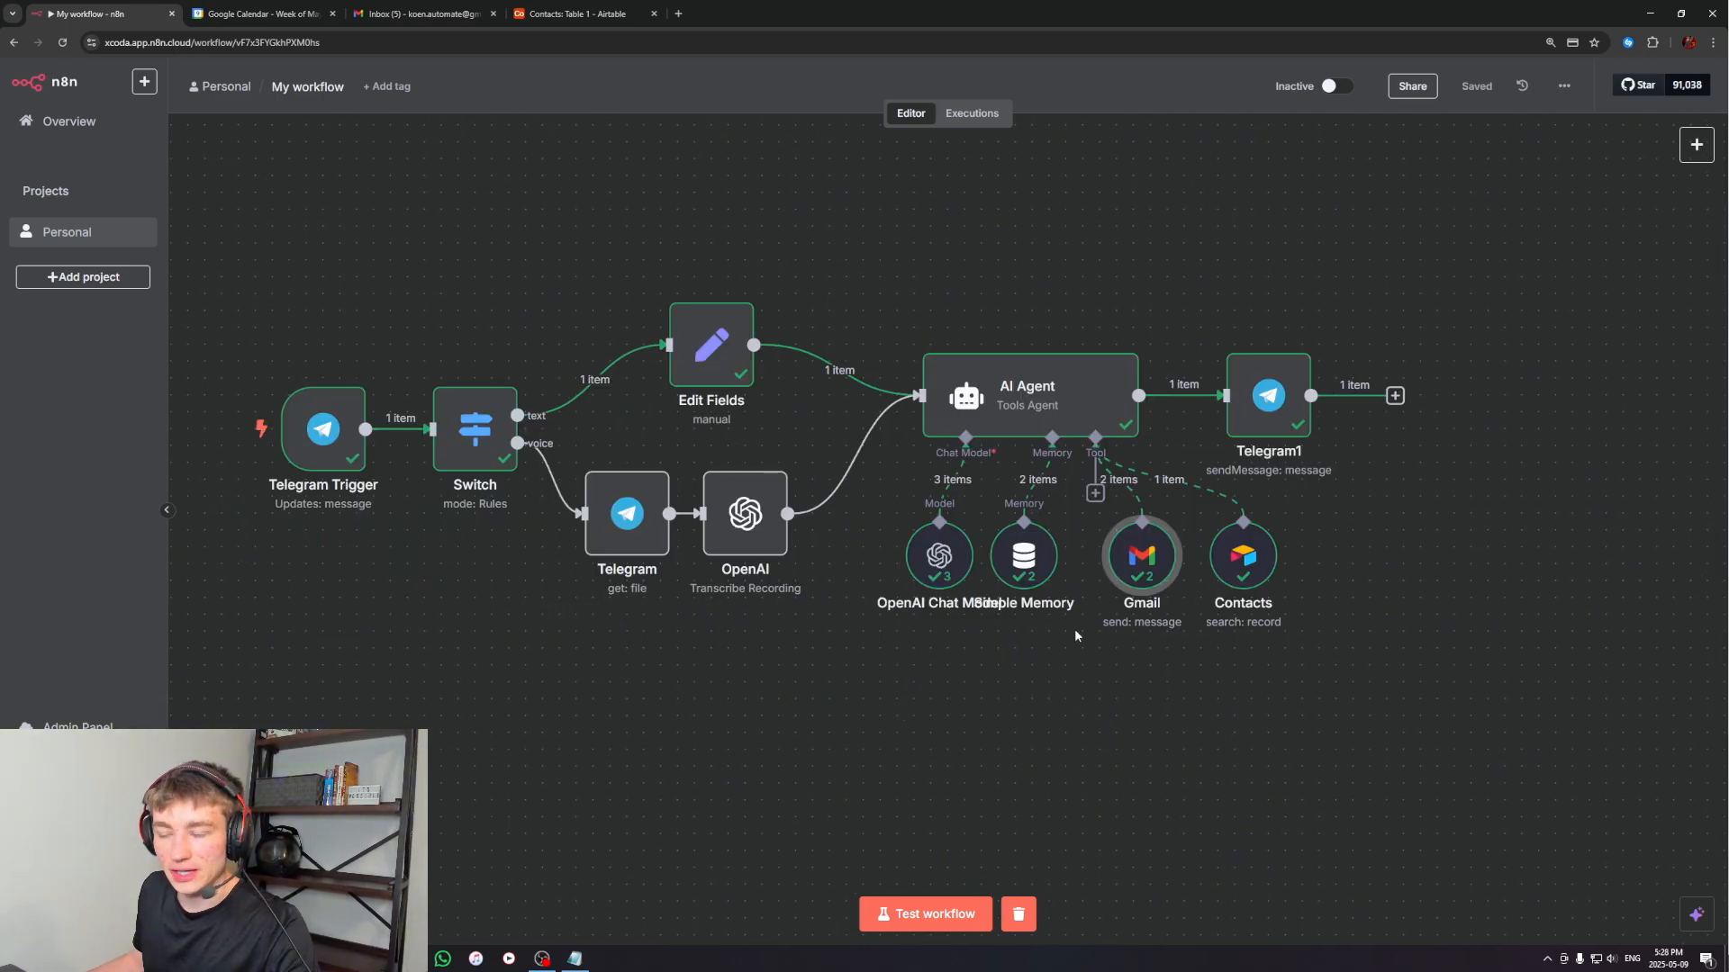
left_click(1096, 493)
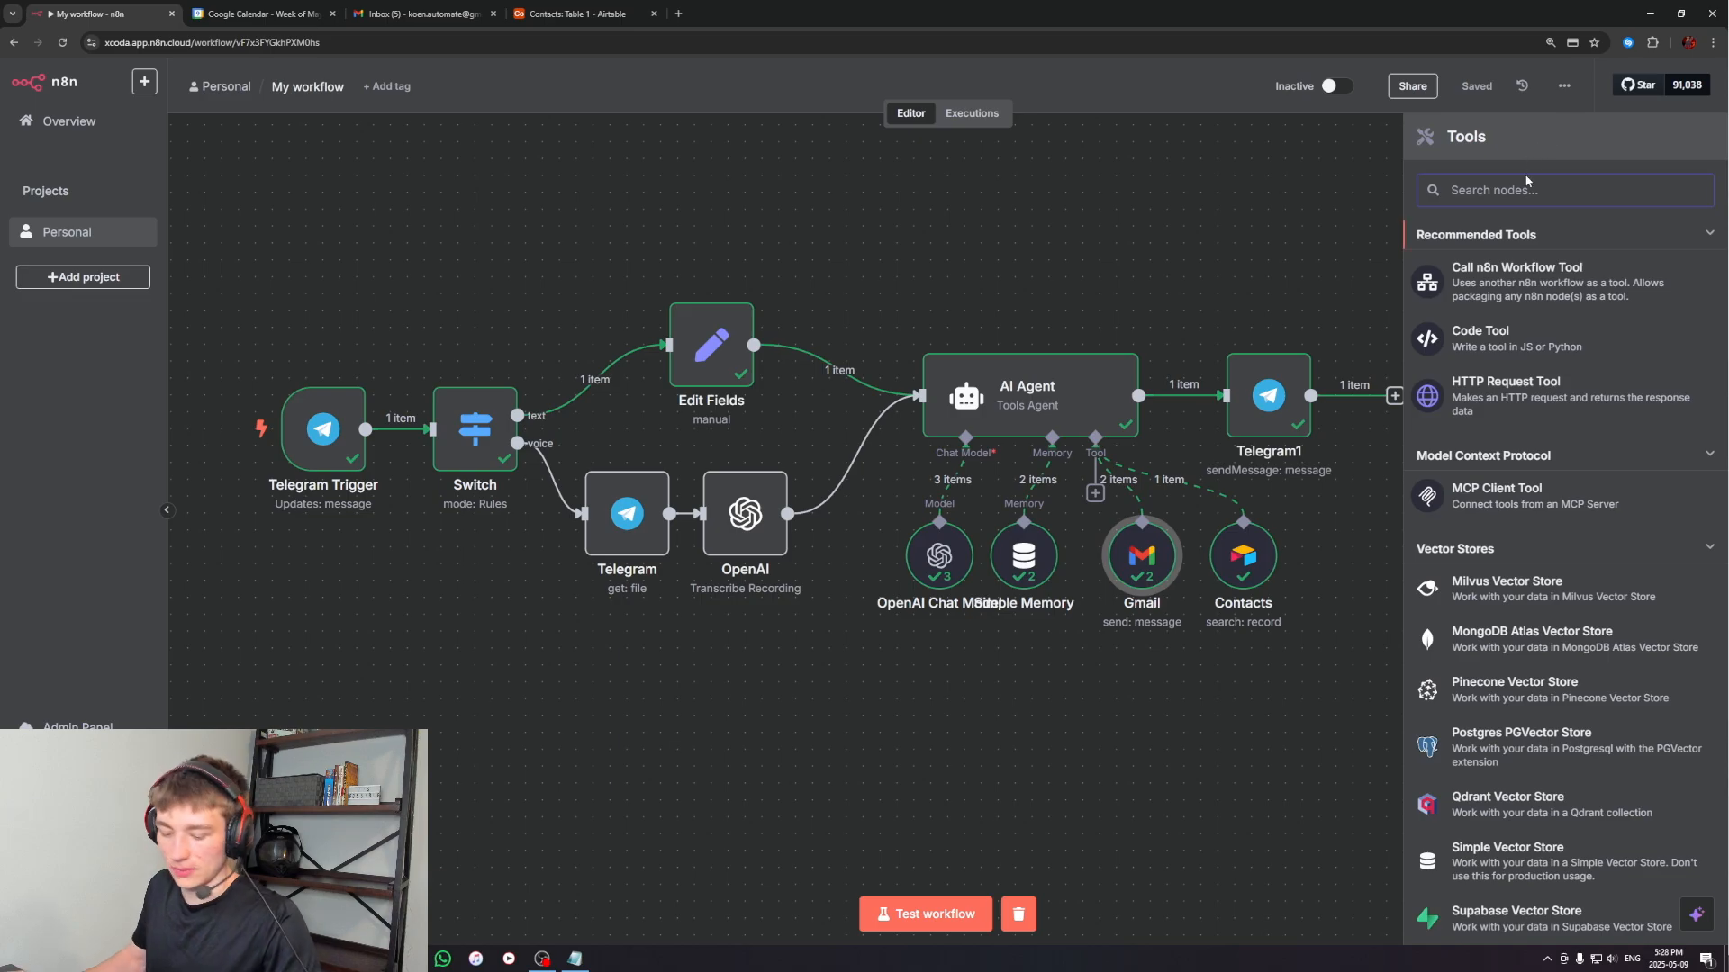
type("calen")
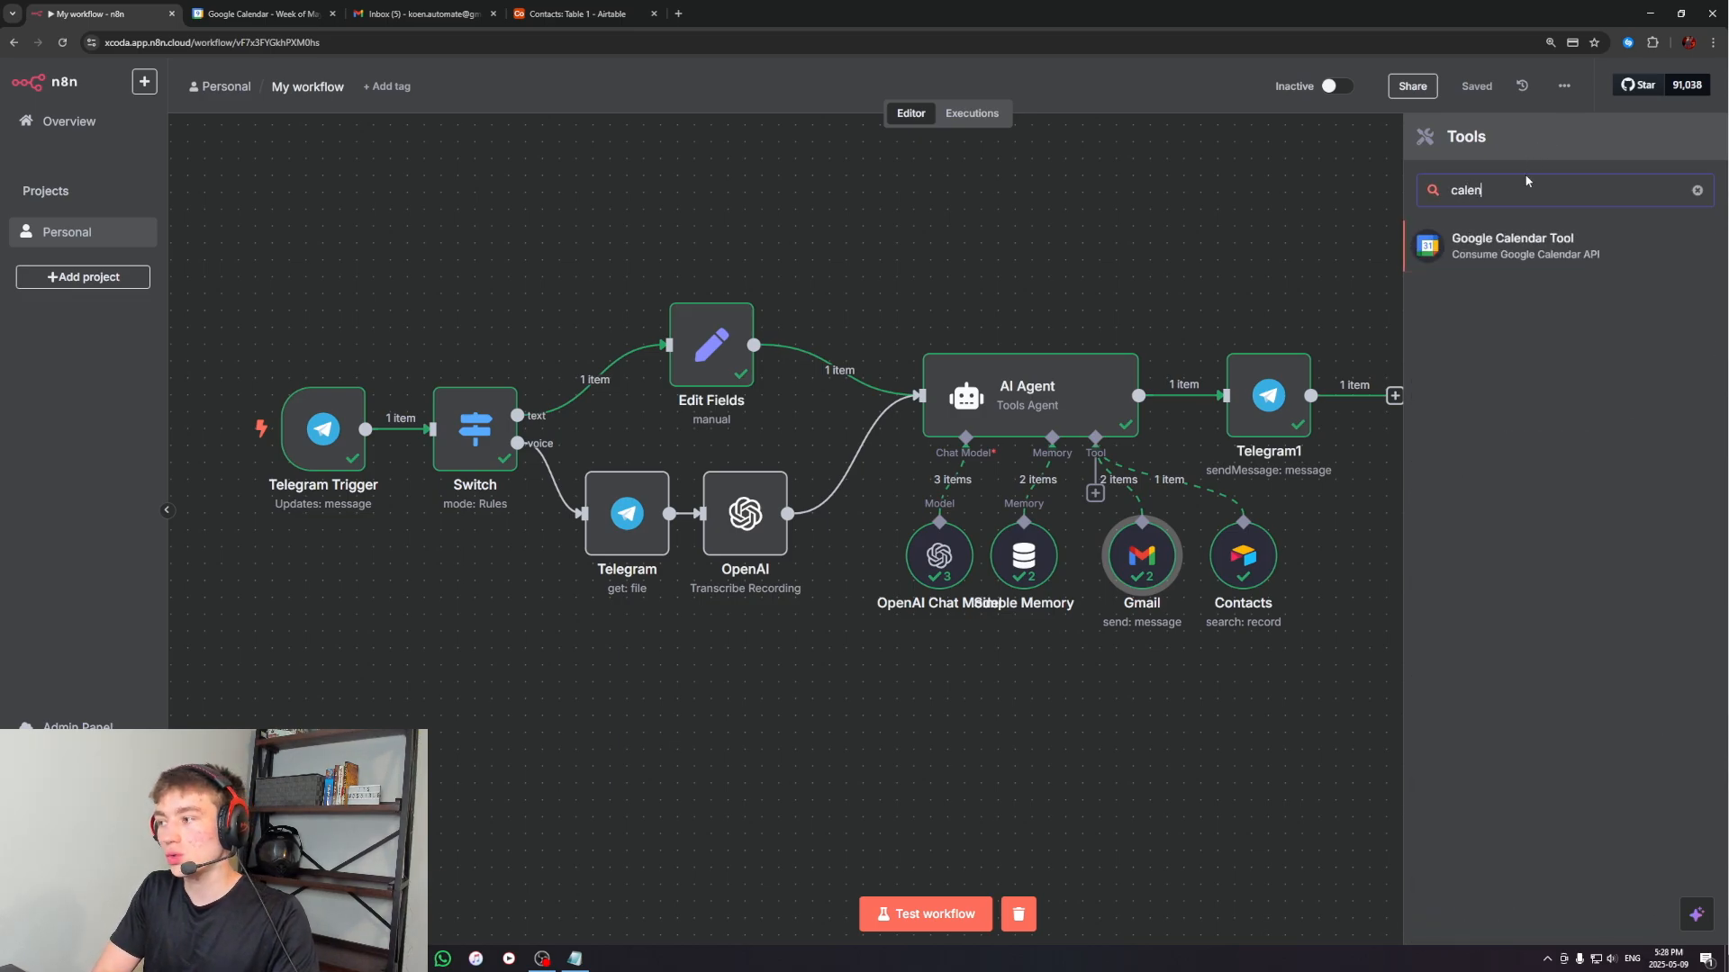
left_click(1528, 248)
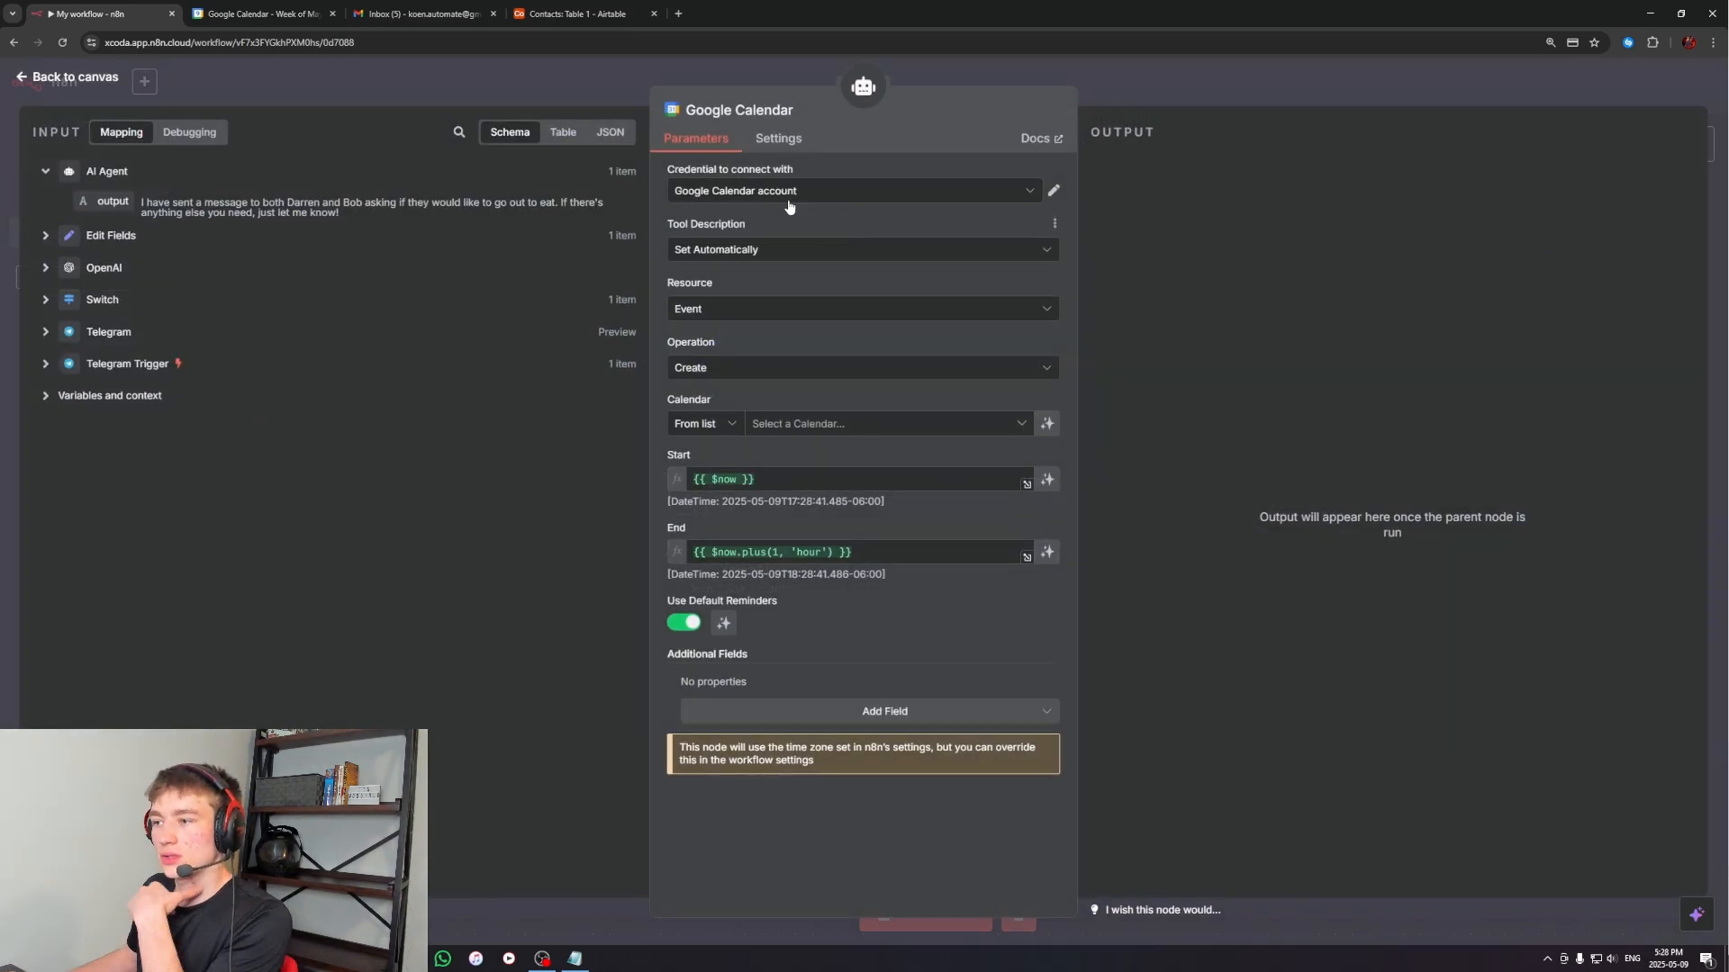
left_click(819, 191)
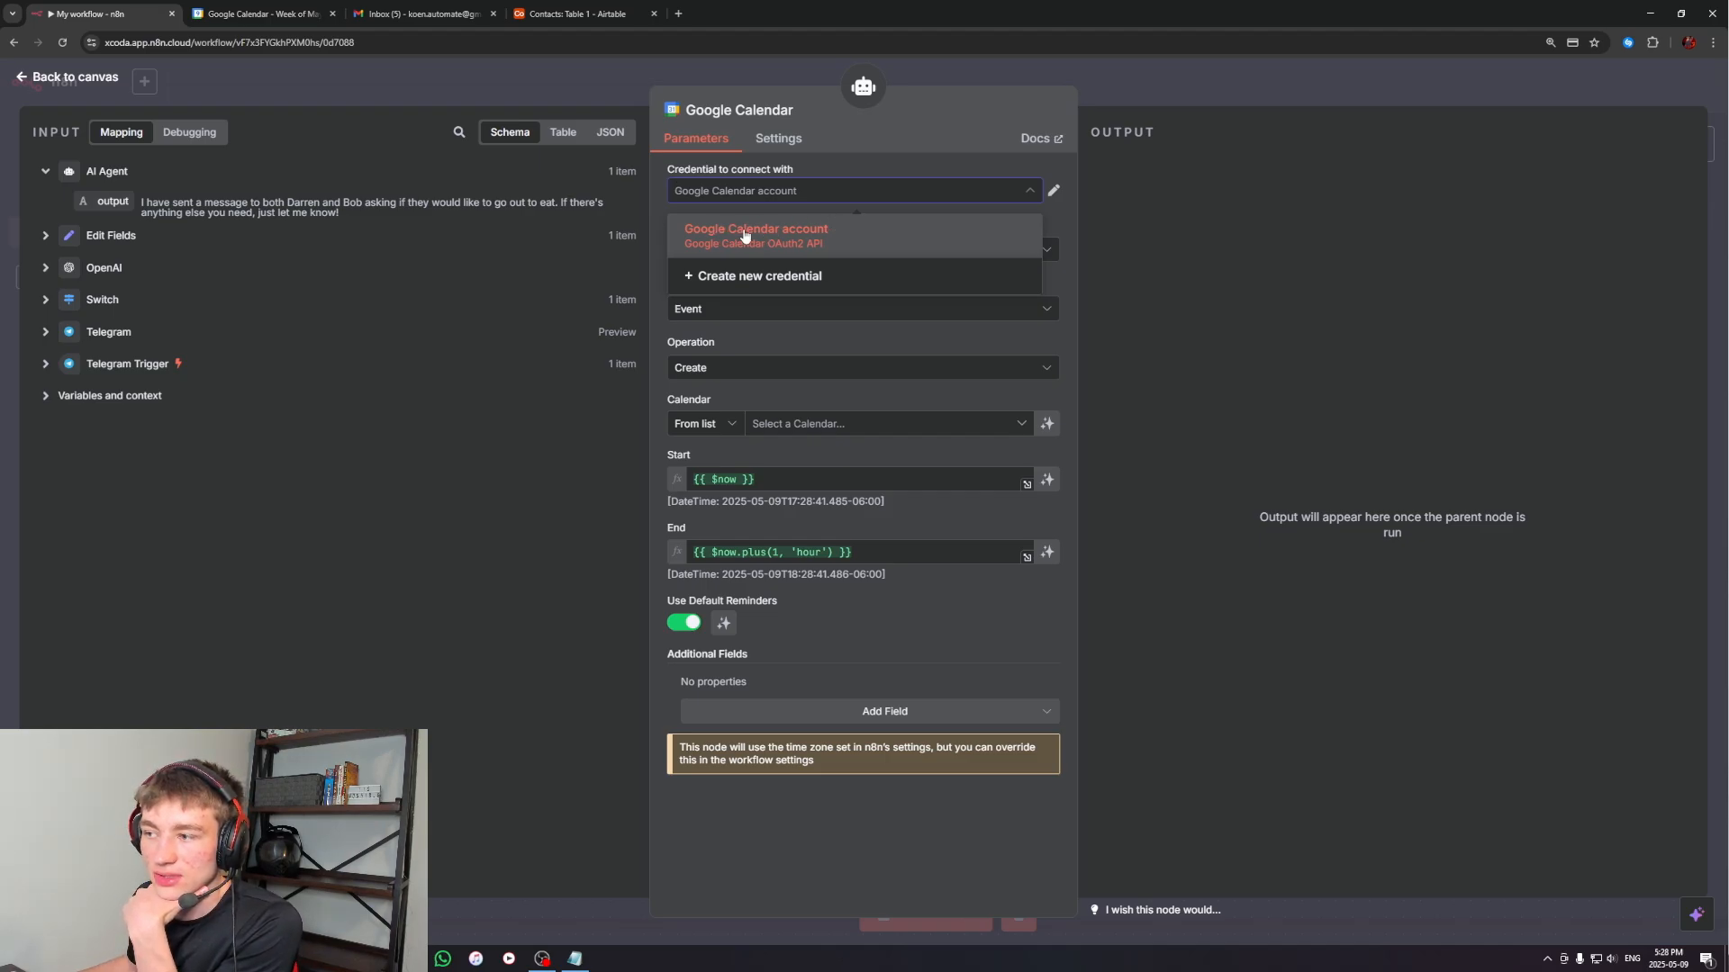
left_click(830, 274)
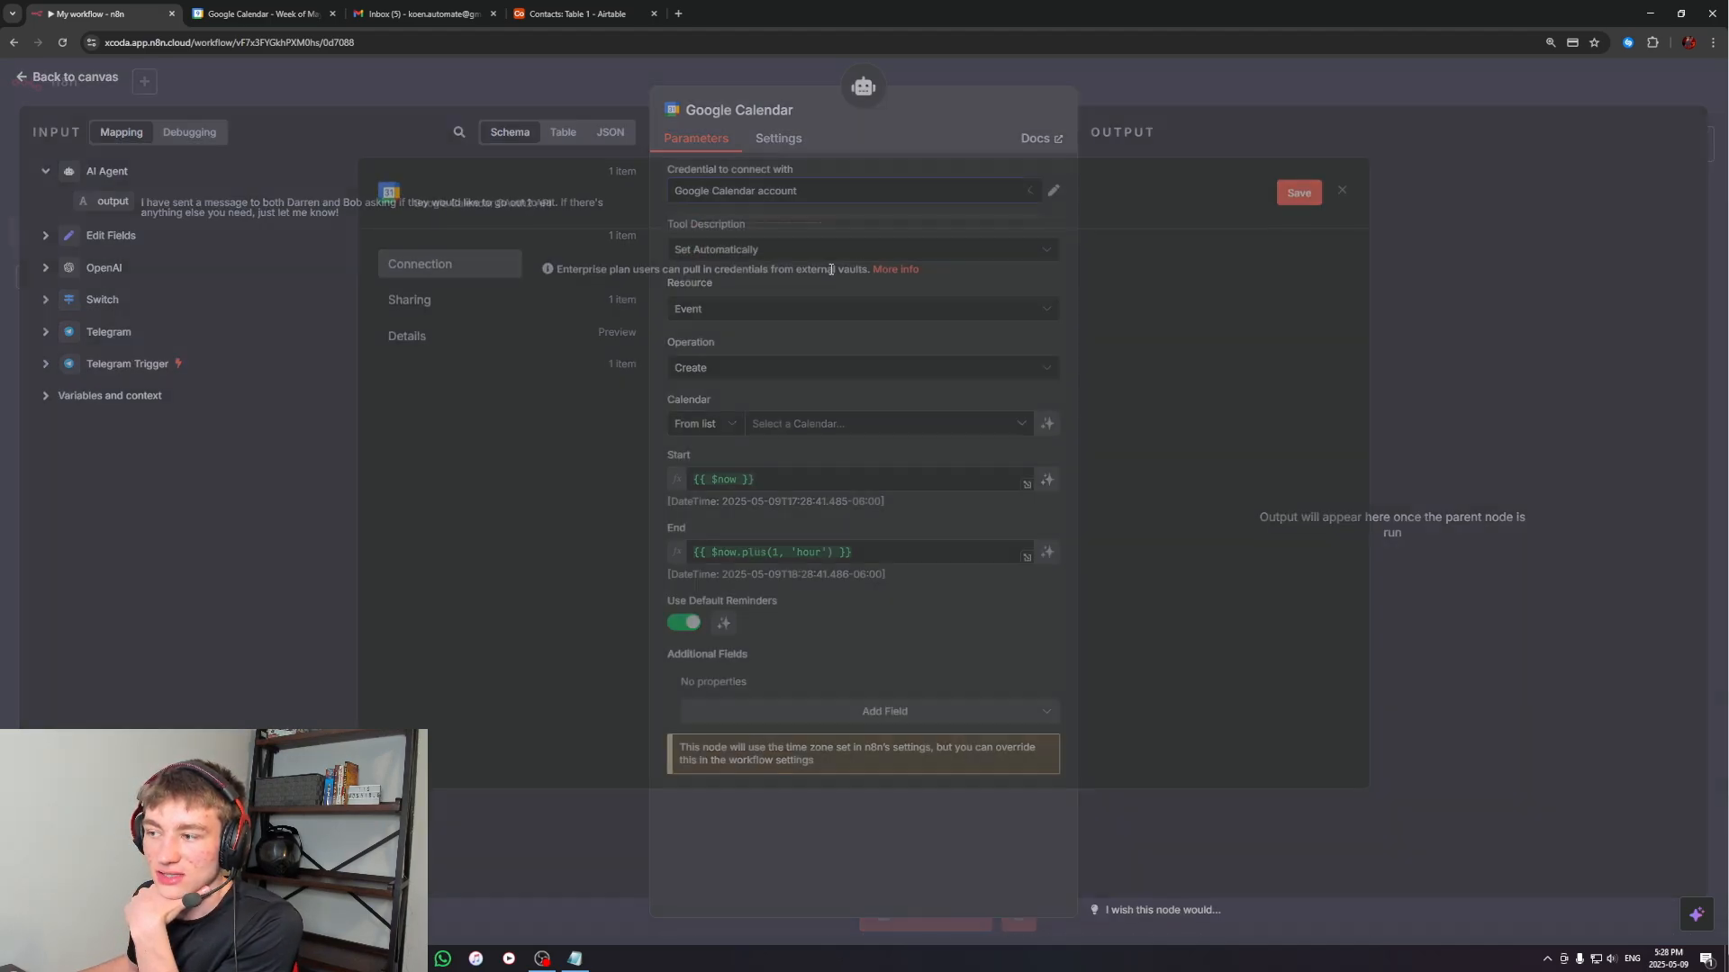
left_click(1342, 198)
left_click(920, 538)
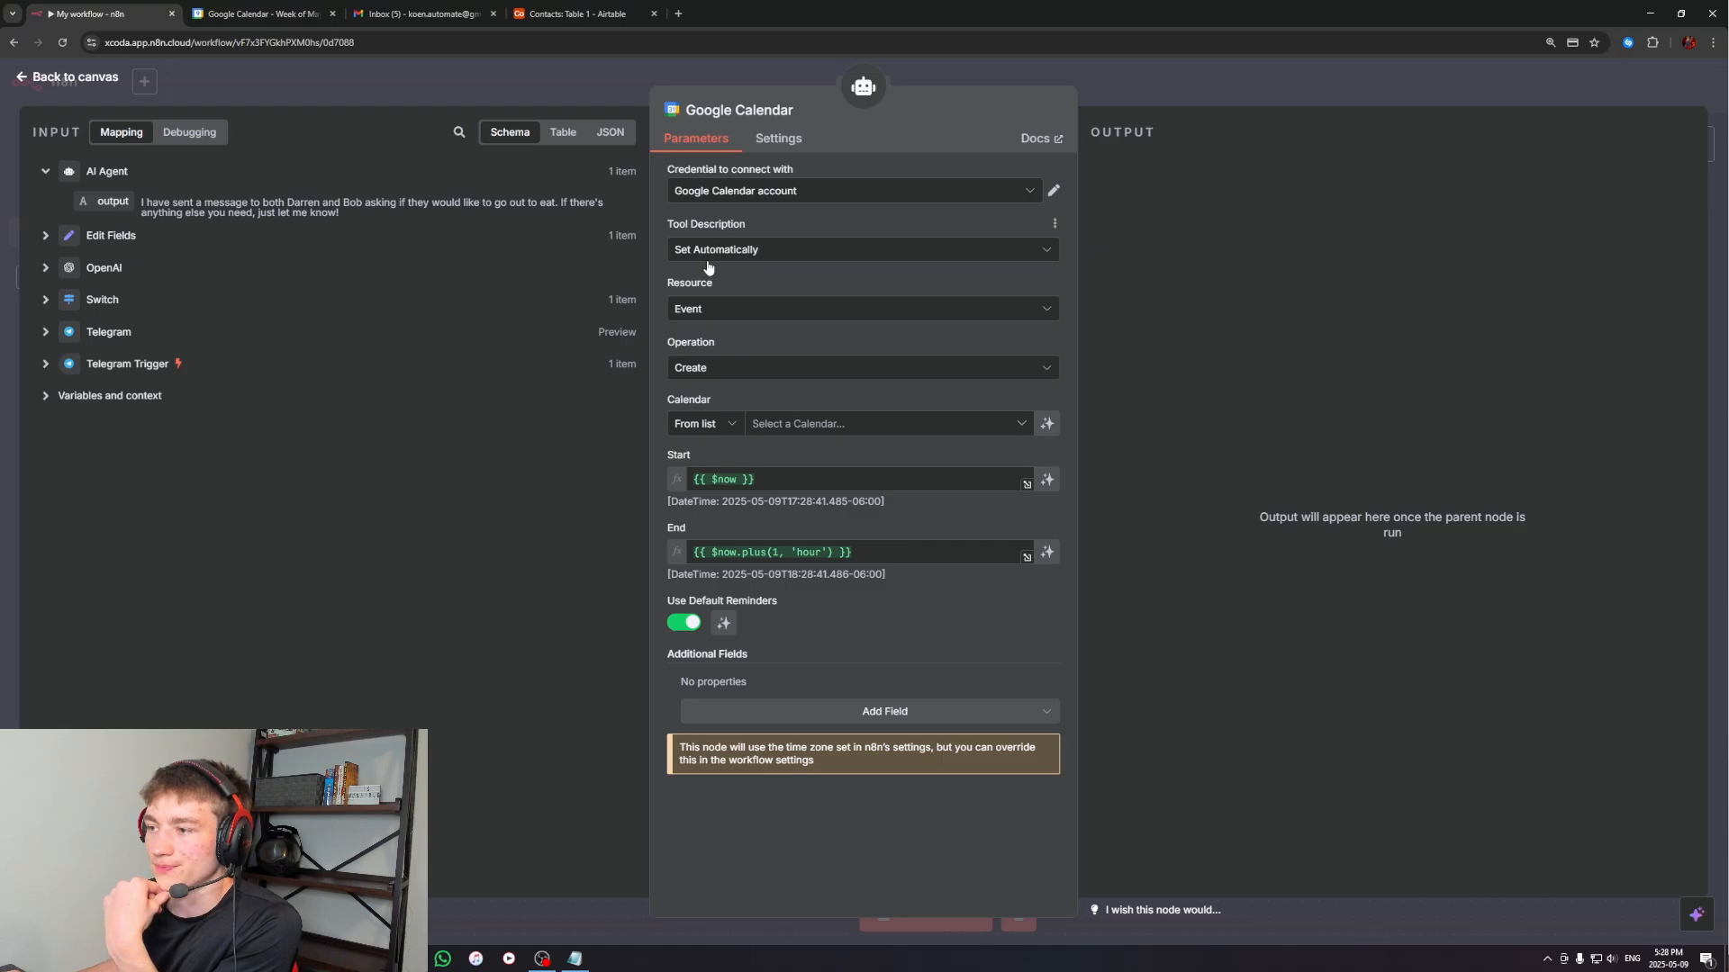
Place the Google Calendar node on the canvas below and between the Gmail and Contacts tools
left_click(1212, 91)
left_click_drag(1387, 497, 1201, 418)
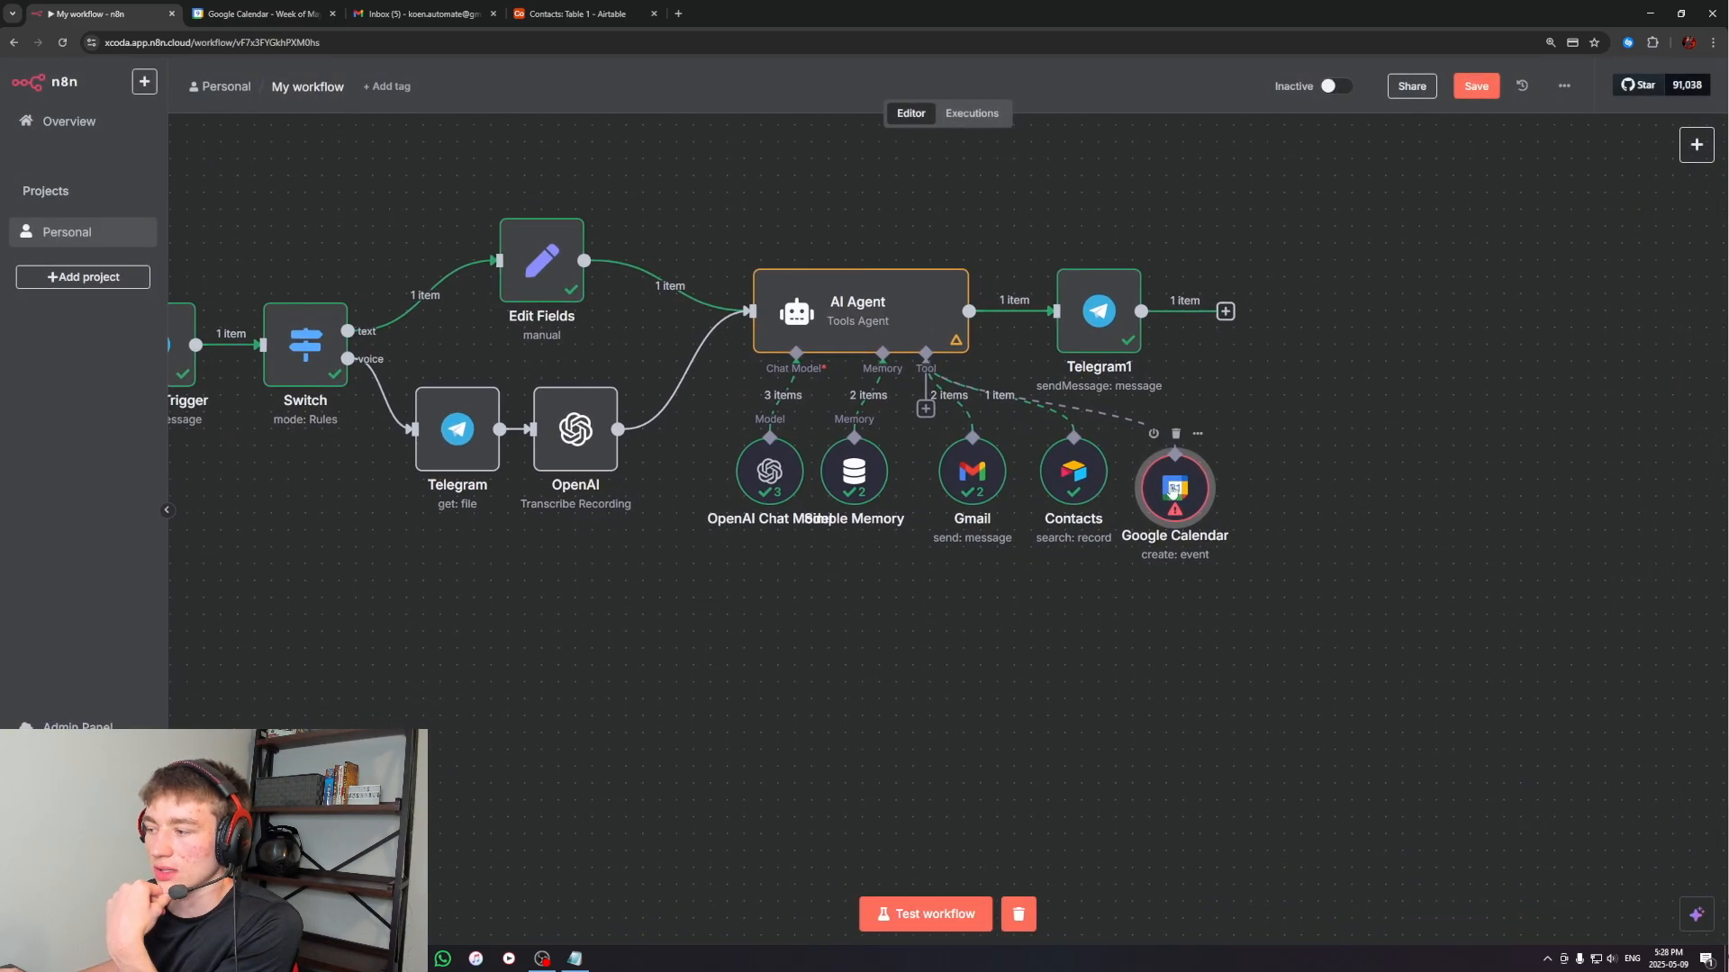
left_click_drag(1175, 486, 1024, 564)
Select the account's own calendar in the Google Calendar tool and let the model define the event's Start and End
double_click(1025, 574)
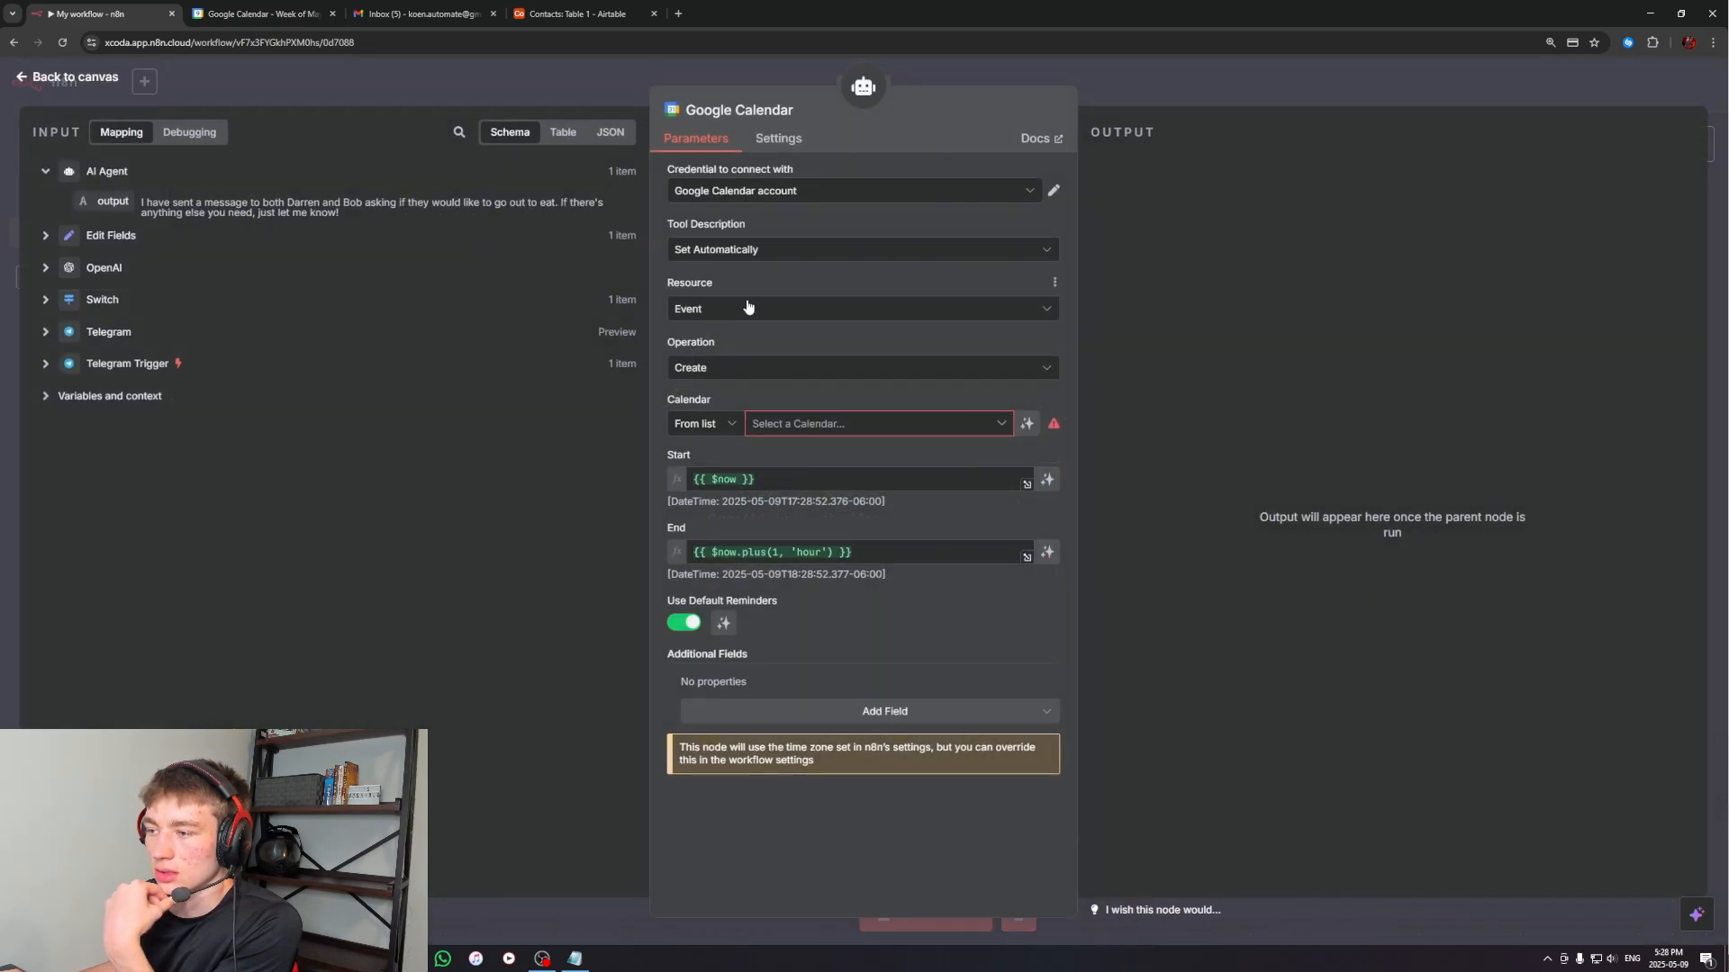
left_click(796, 422)
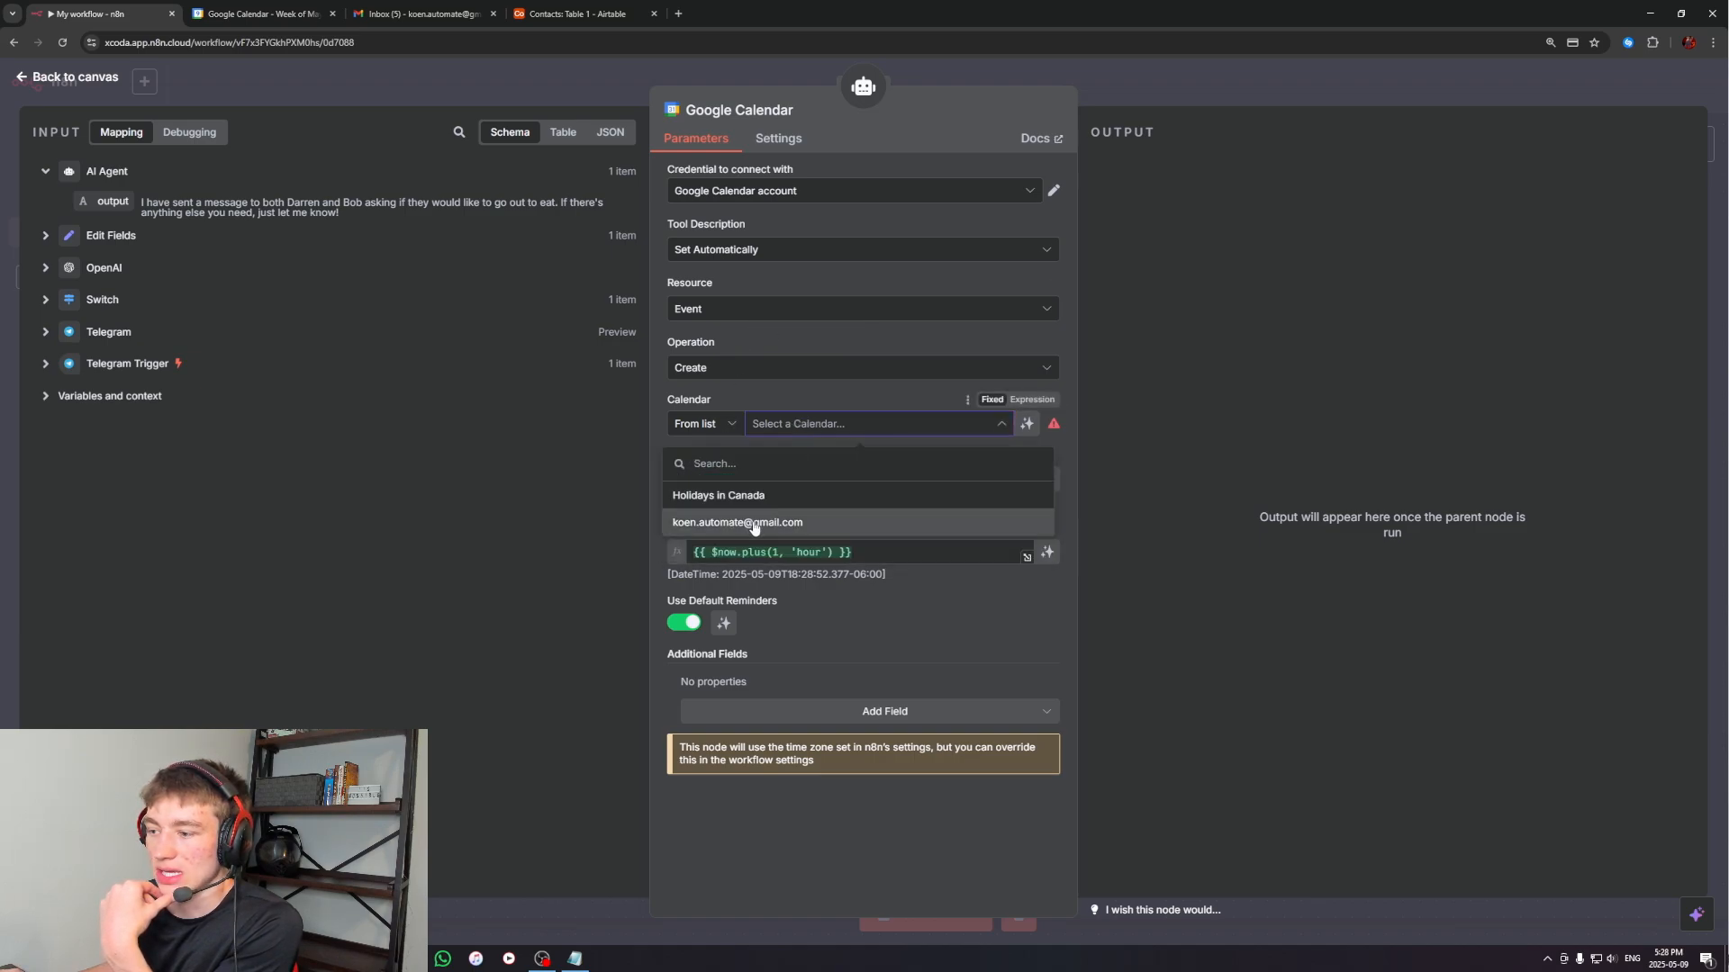
left_click(781, 523)
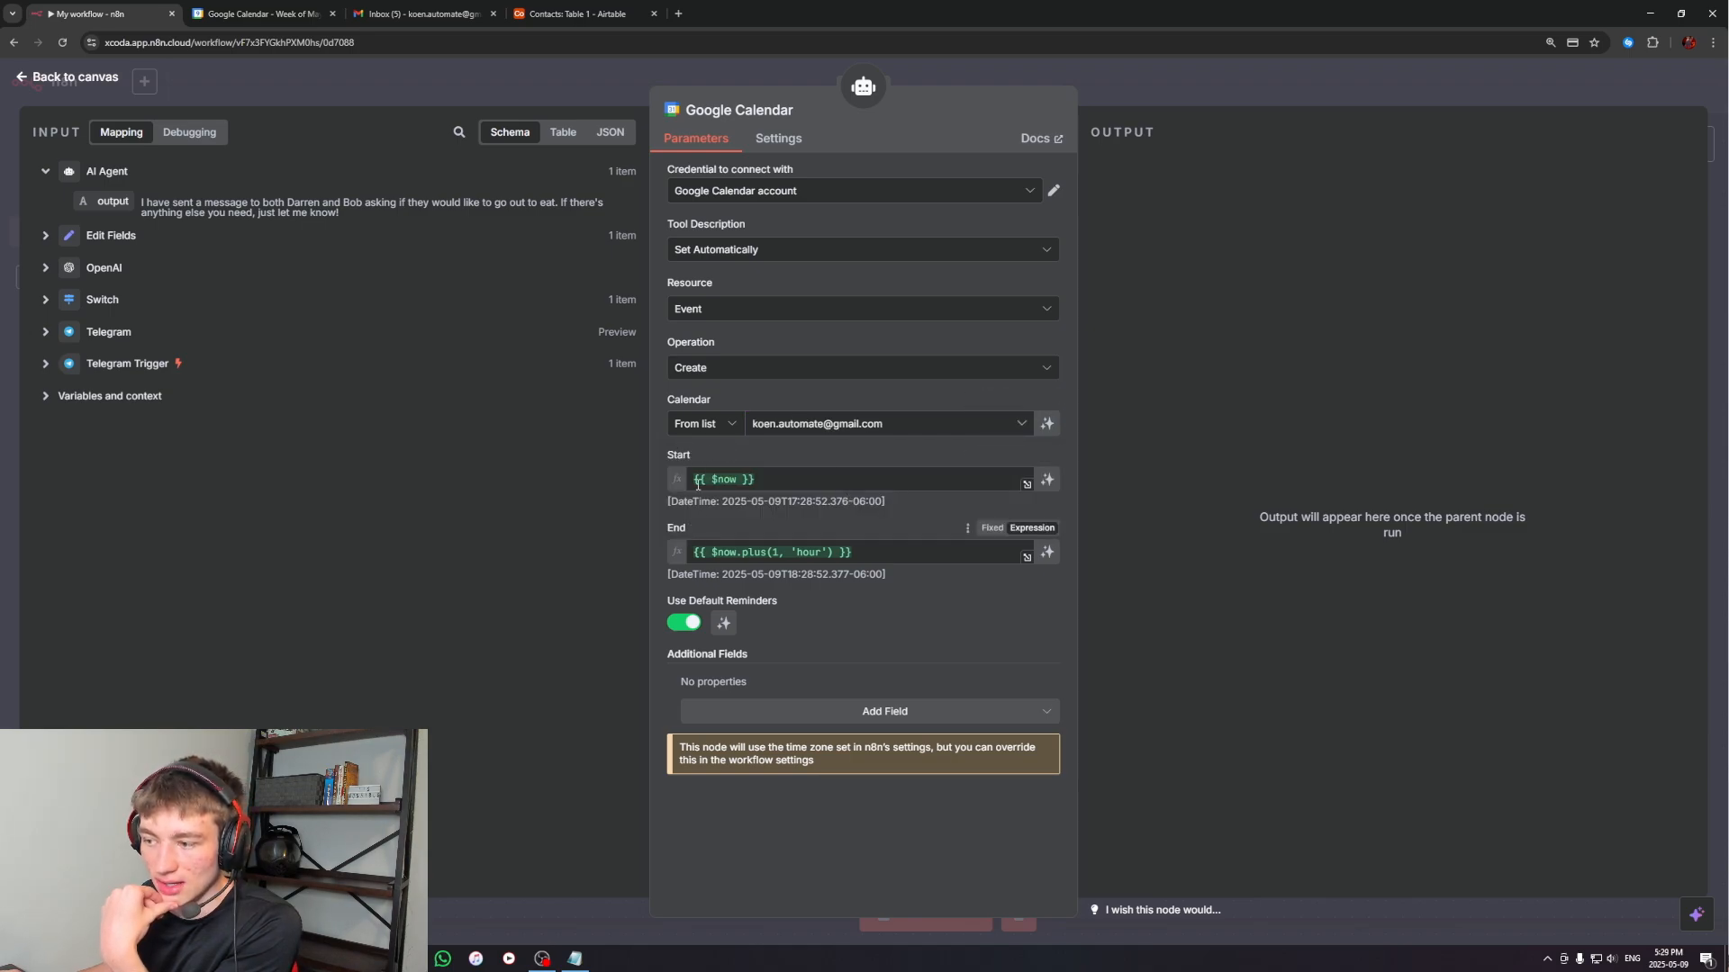
left_click(1048, 481)
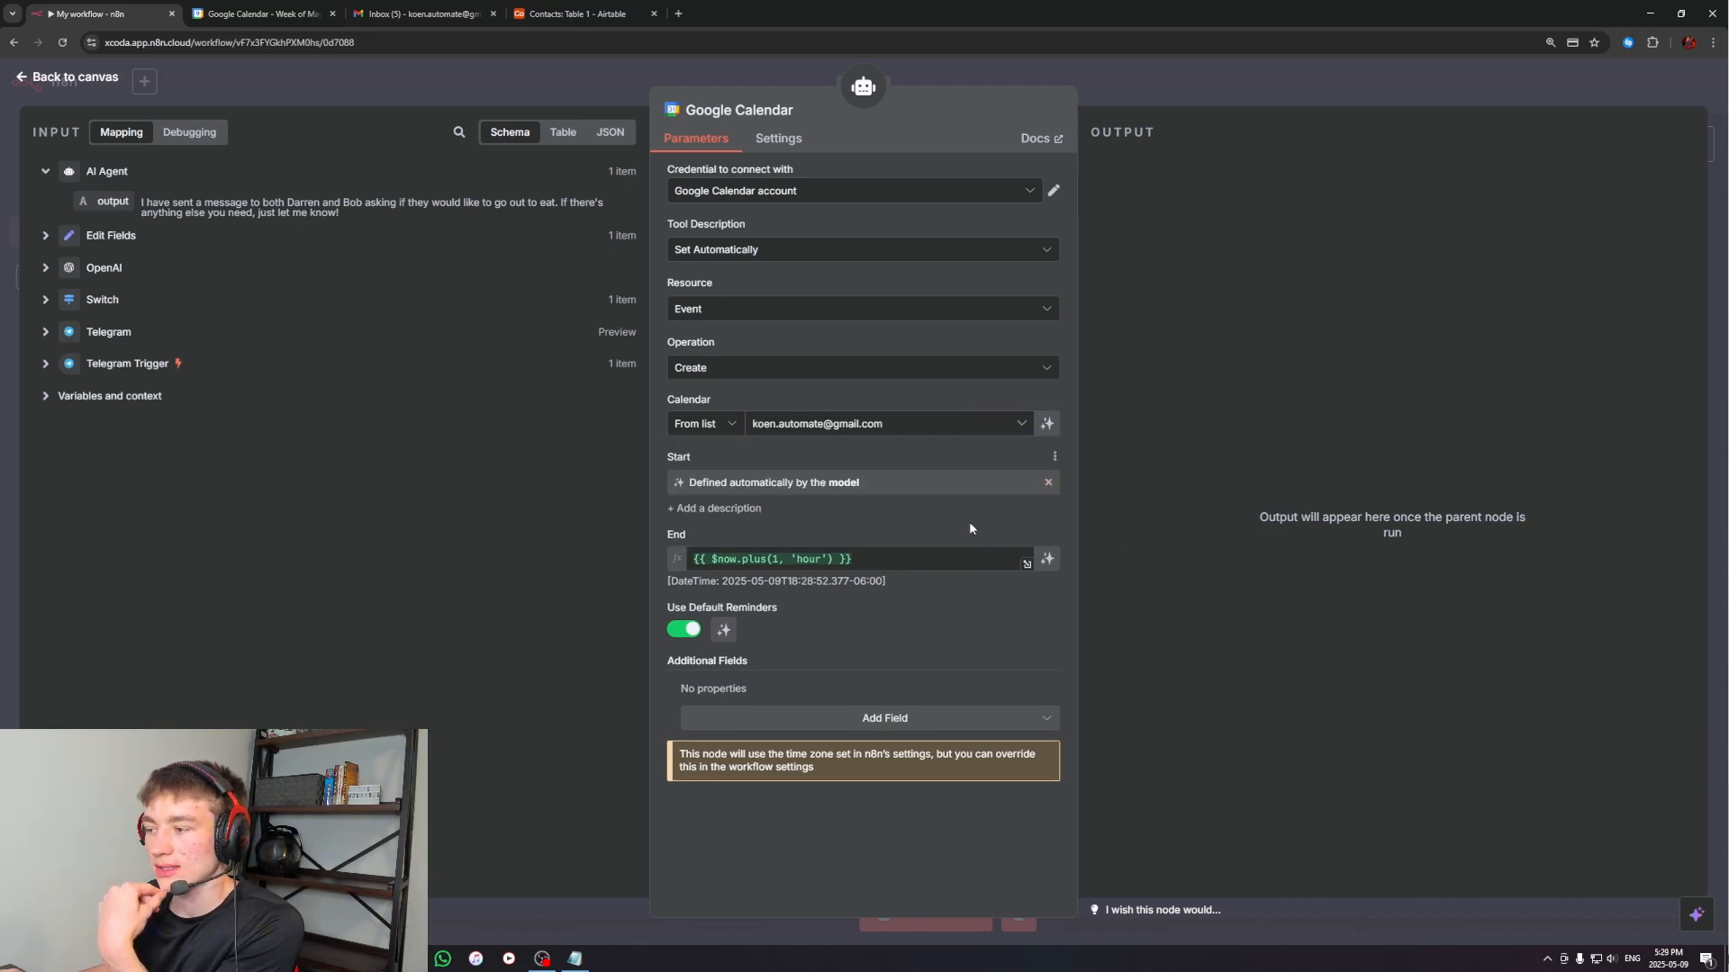
left_click(1047, 562)
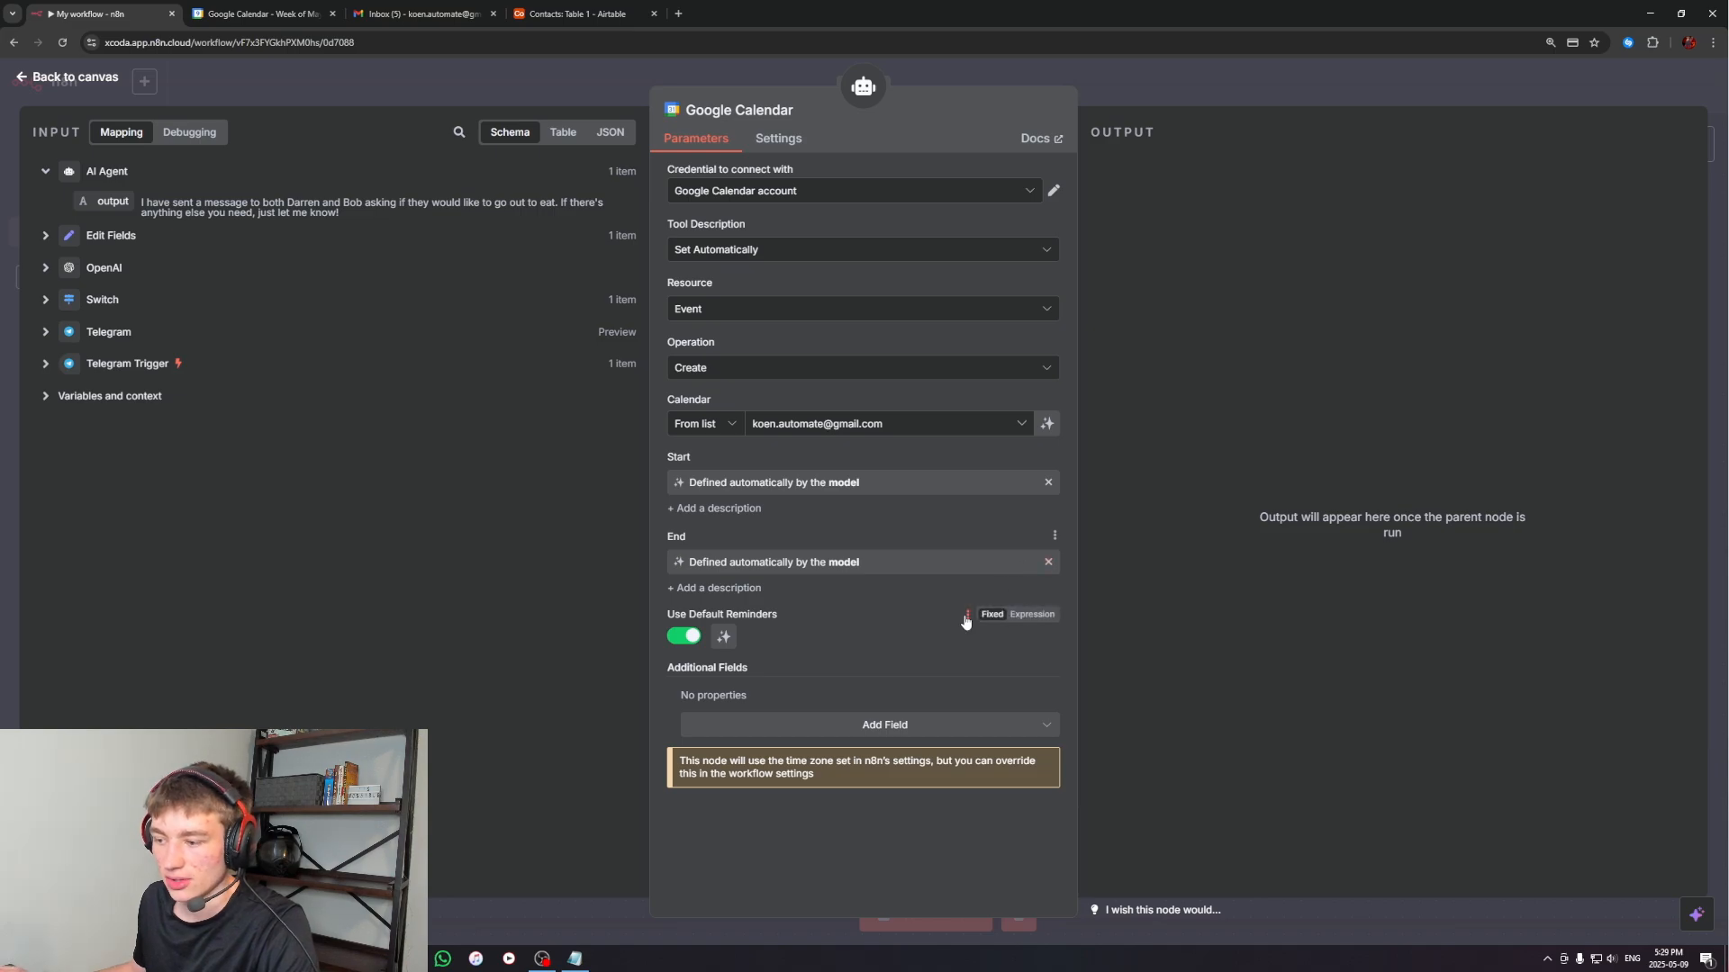
Add the Attendees and Summary fields to the Google Calendar tool and let the model define both
left_click(894, 729)
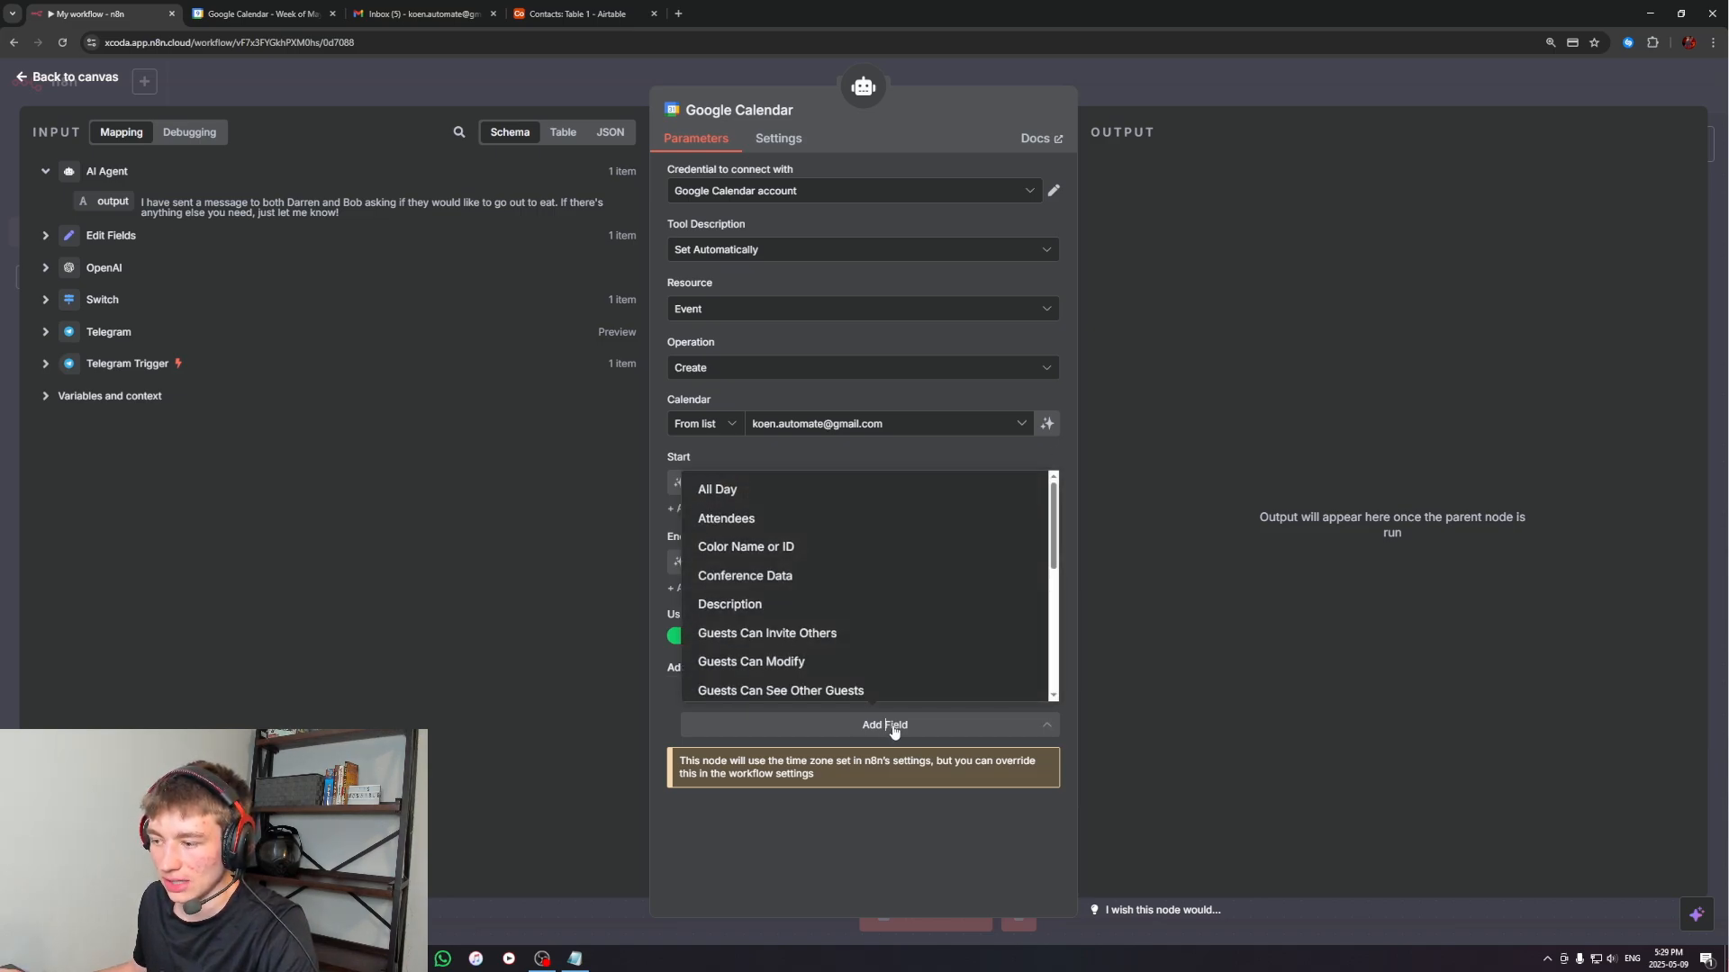
left_click(747, 520)
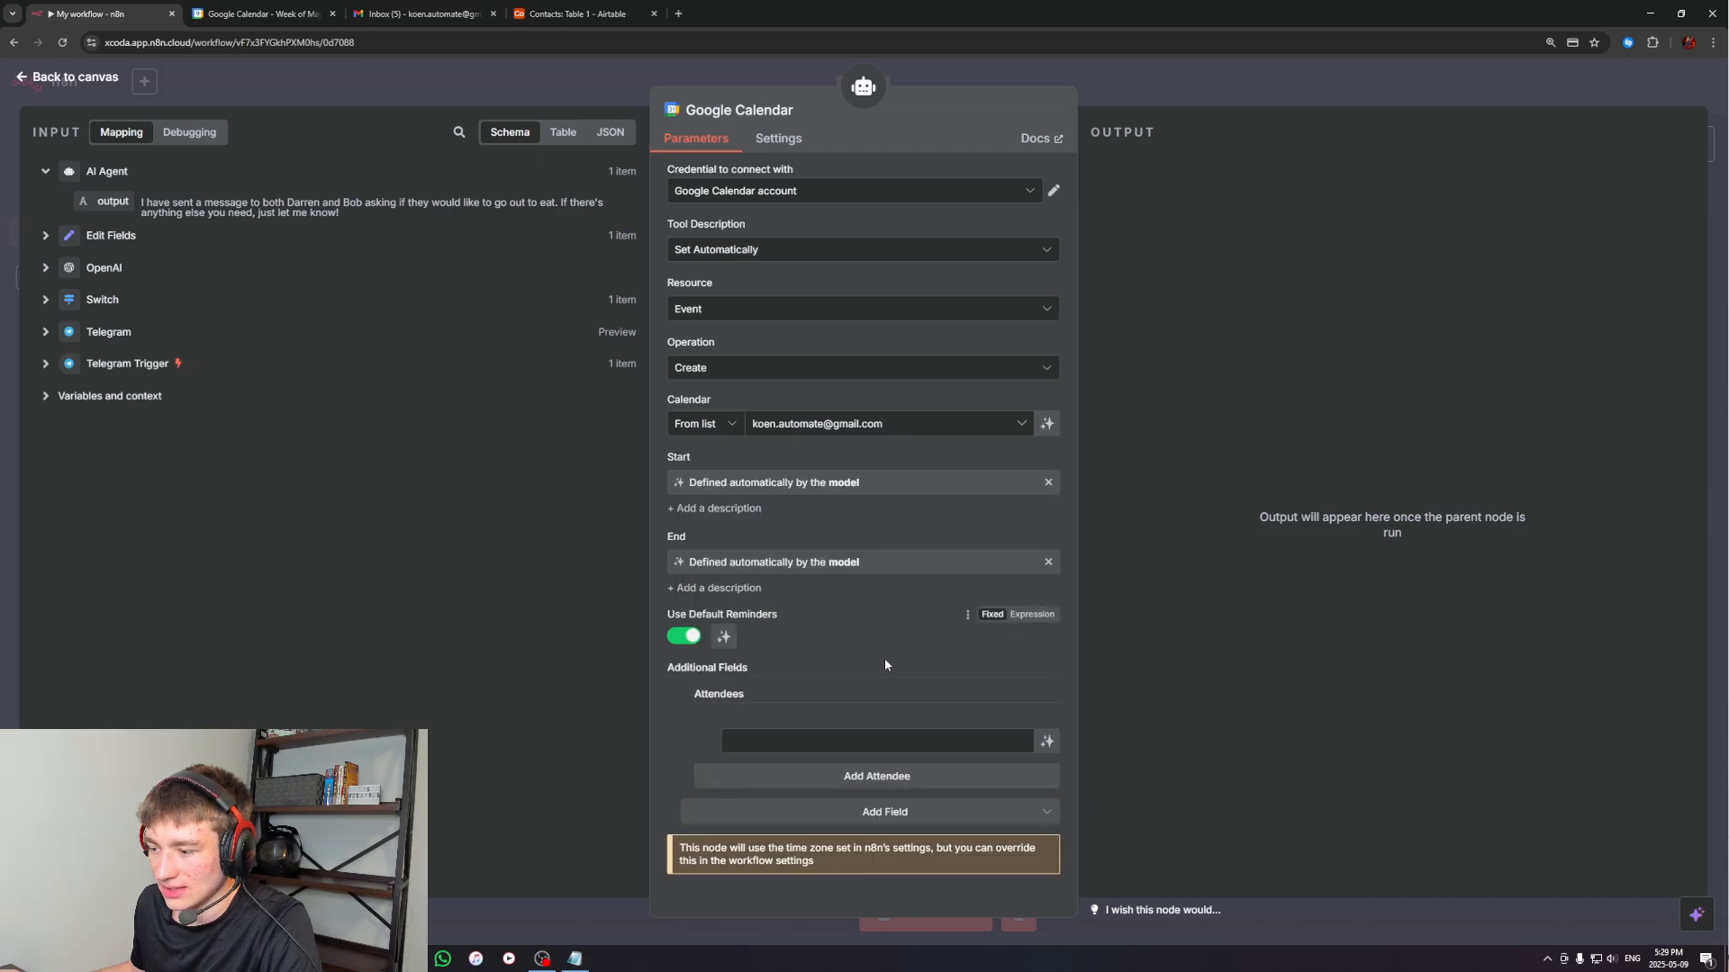
left_click(1047, 743)
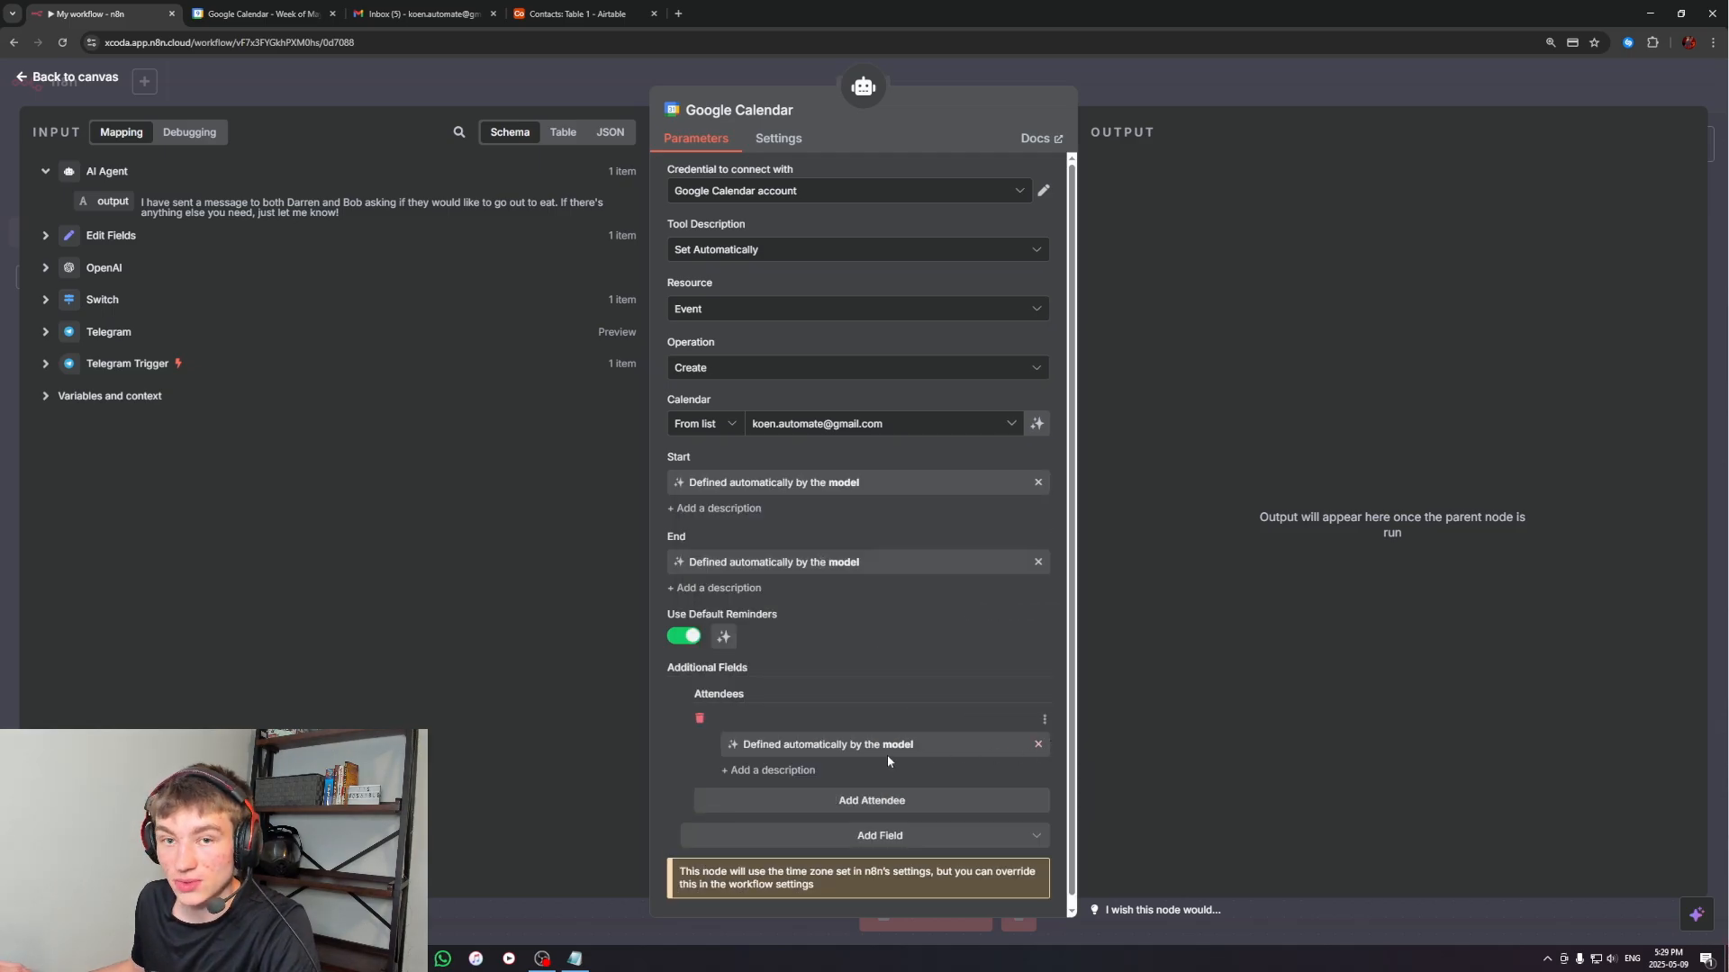
left_click(880, 833)
scroll(782, 660, "down", 5)
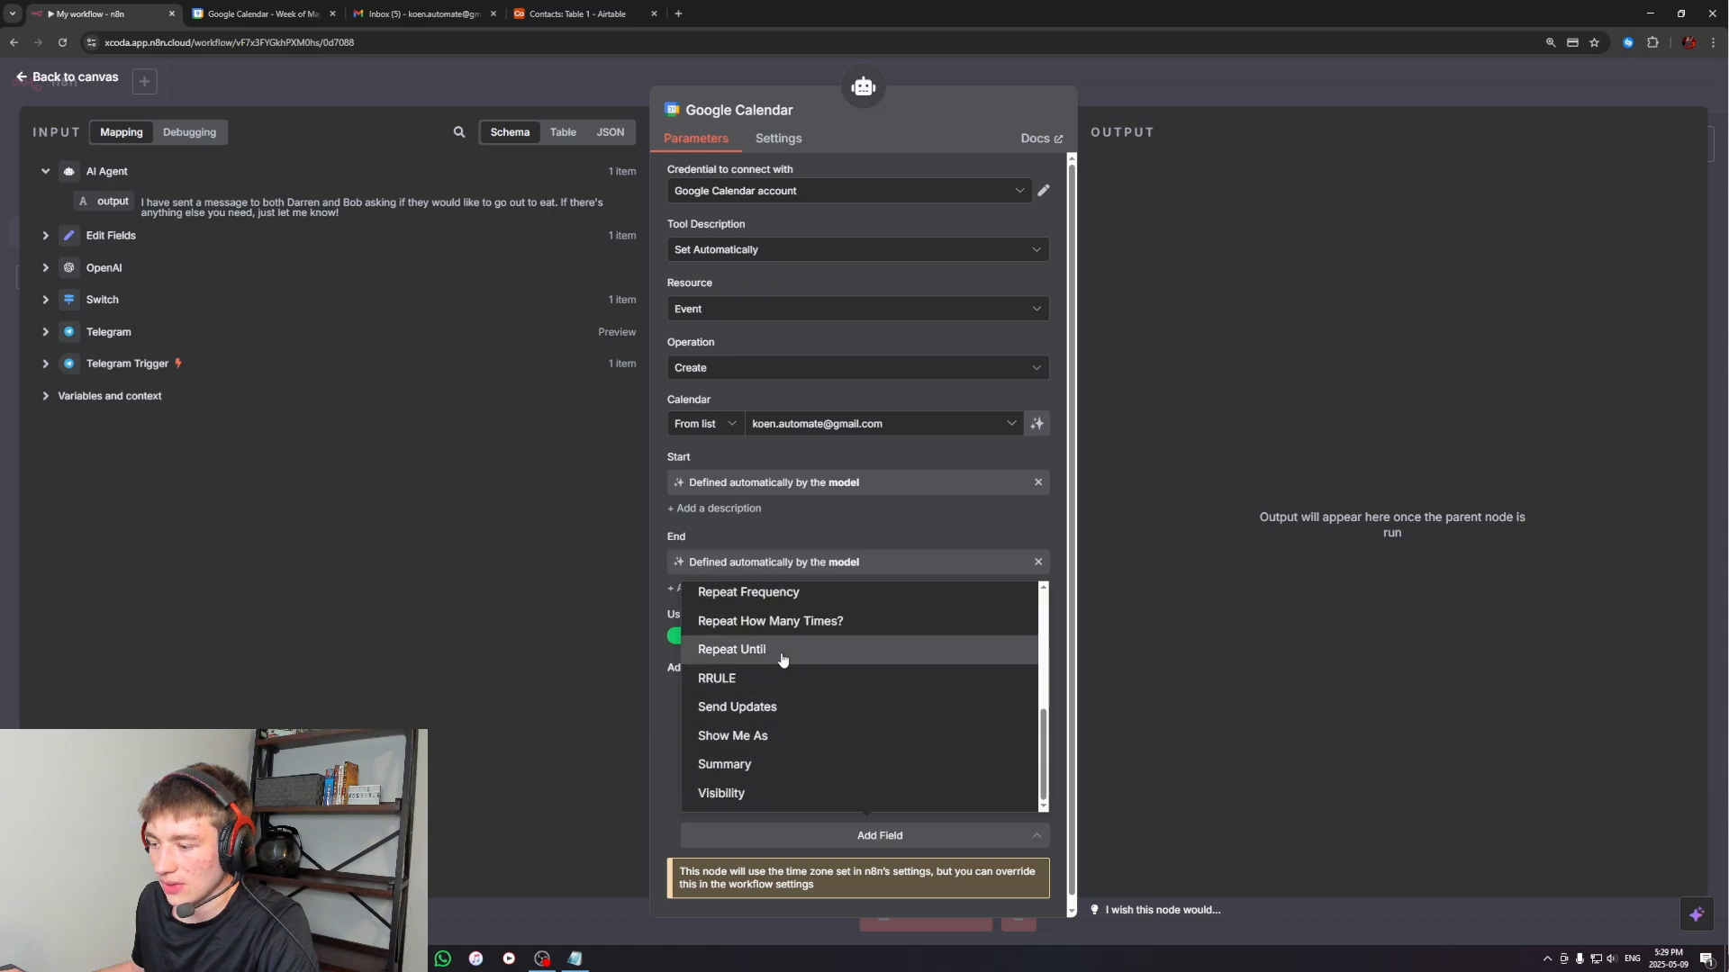
left_click(756, 765)
scroll(920, 688, "down", 1)
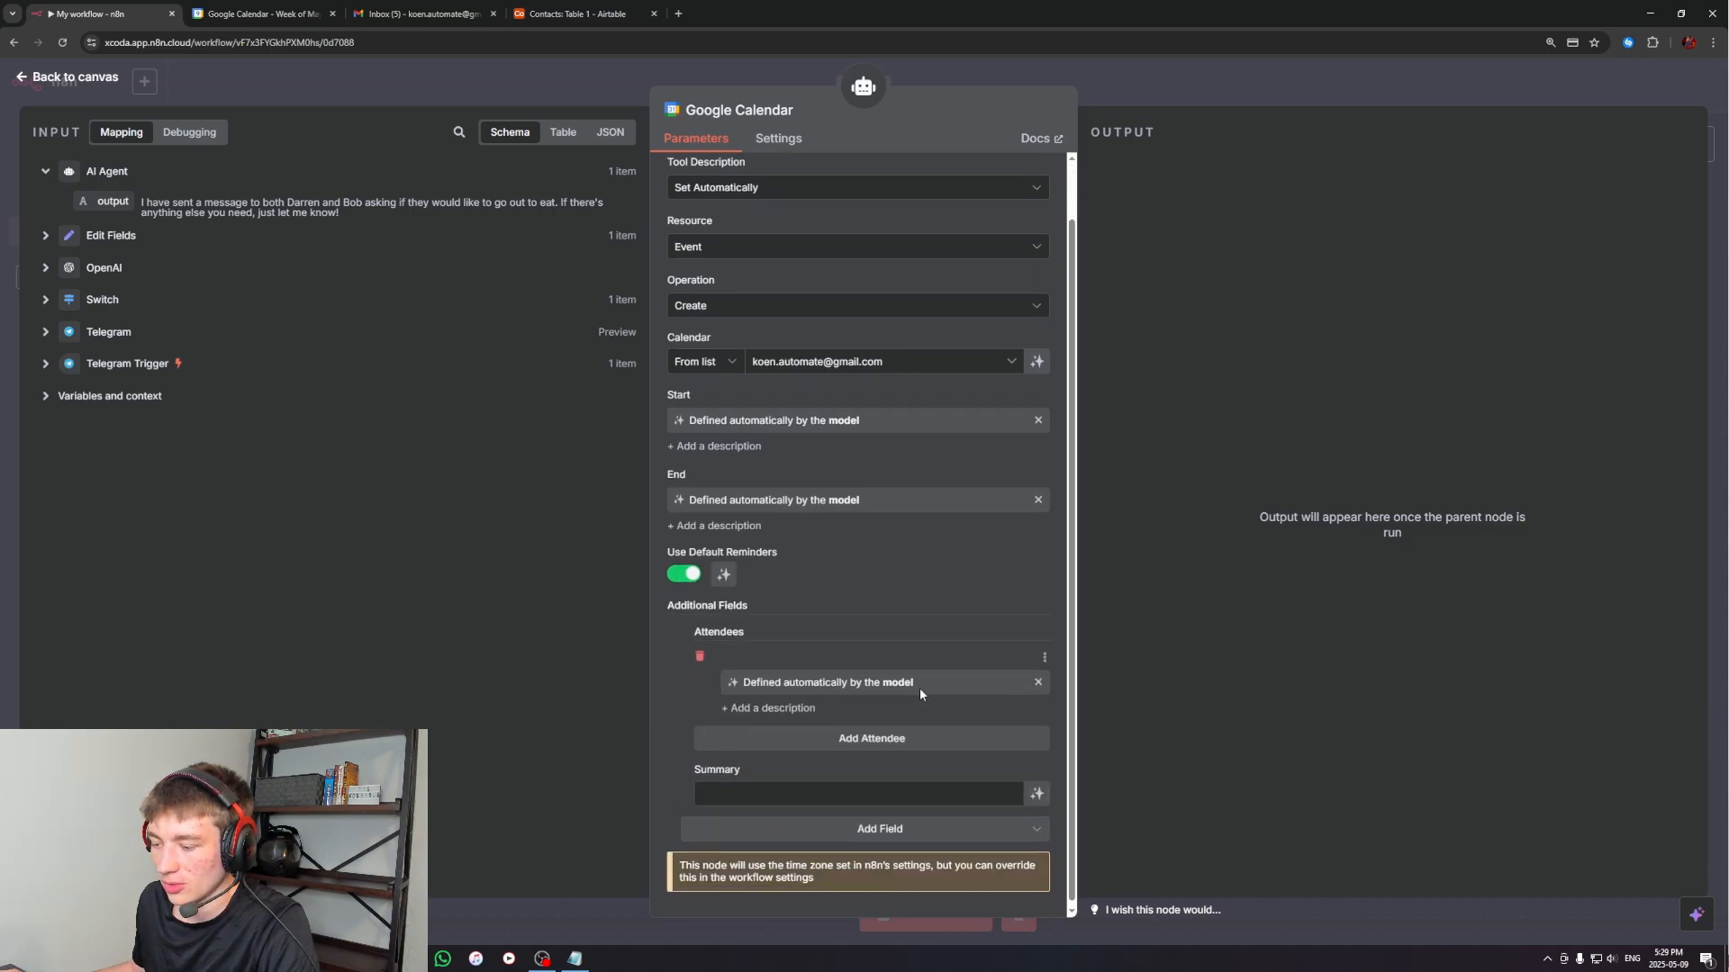
left_click(1036, 790)
scroll(851, 500, "up", 1)
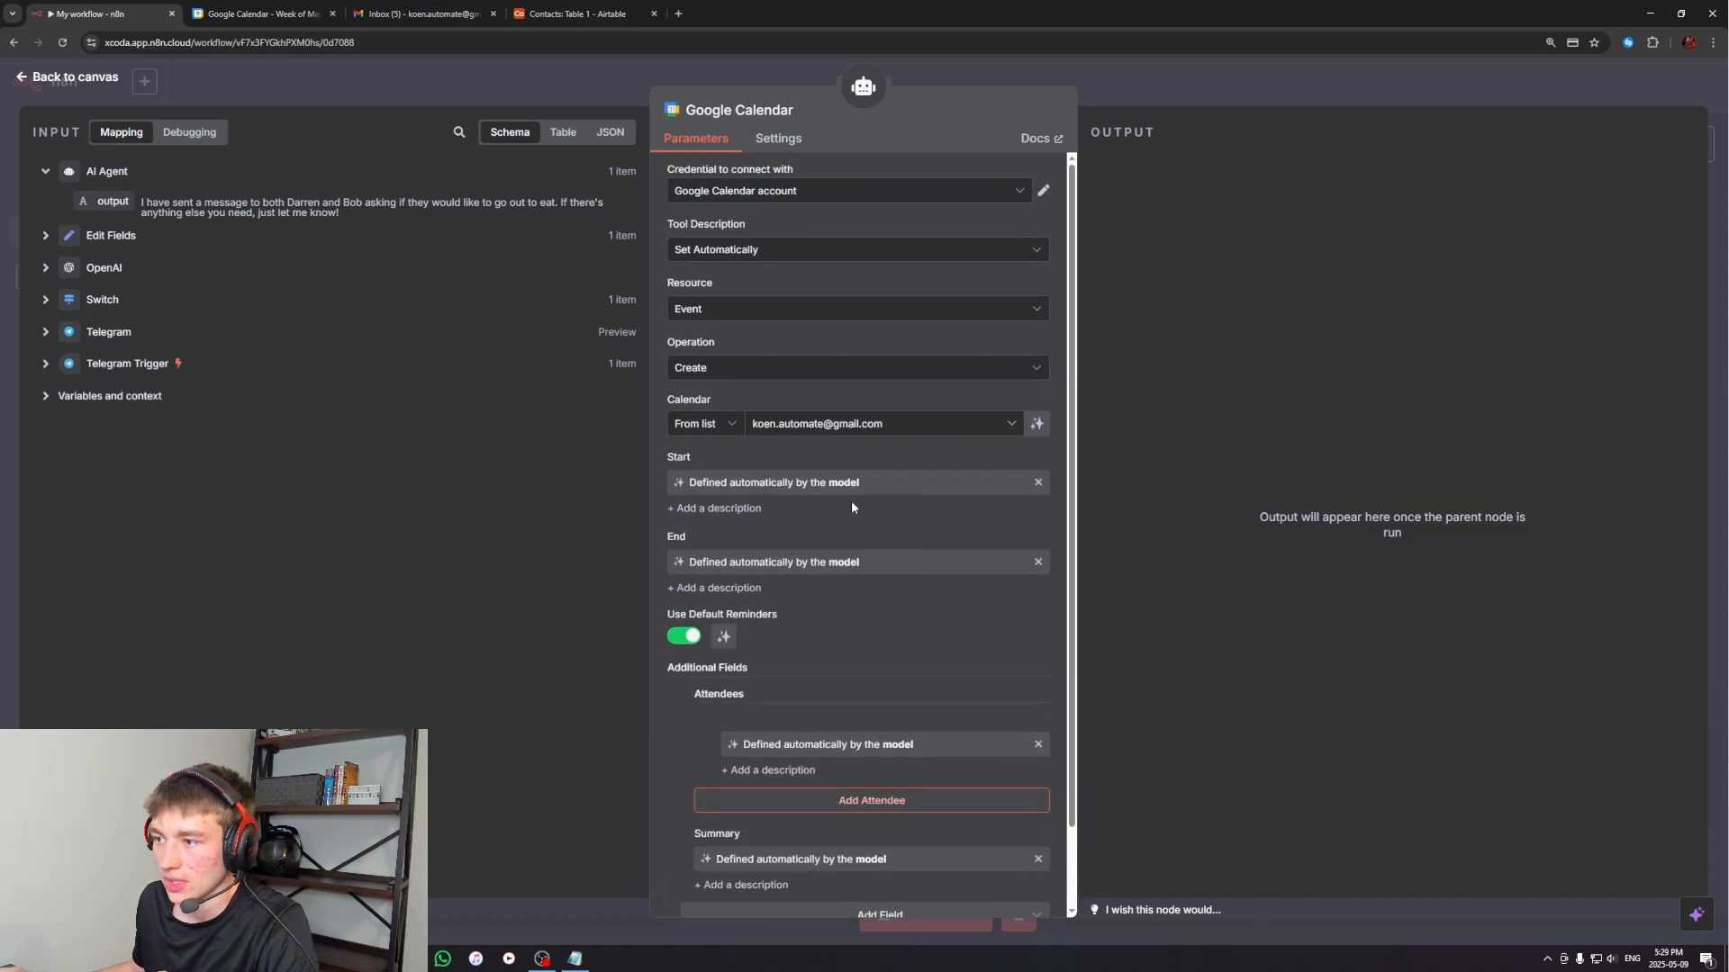
Review the operations available for calendar events, leave Create selected, and return to the workflow canvas
left_click(696, 371)
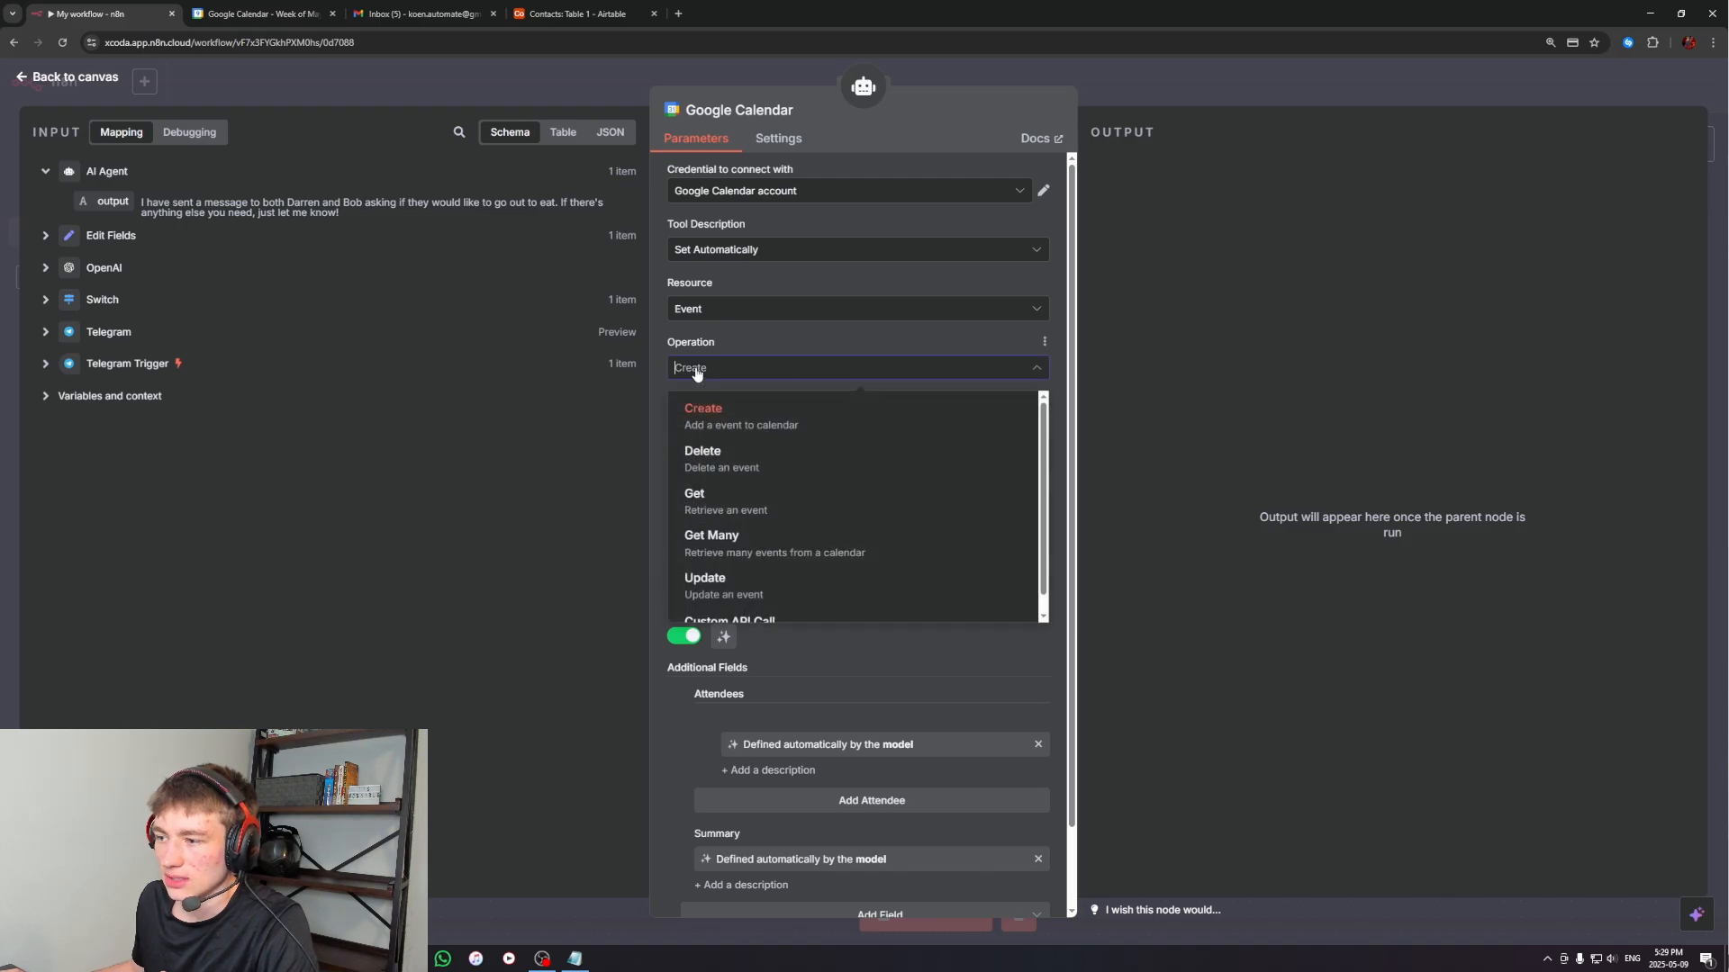
left_click(713, 371)
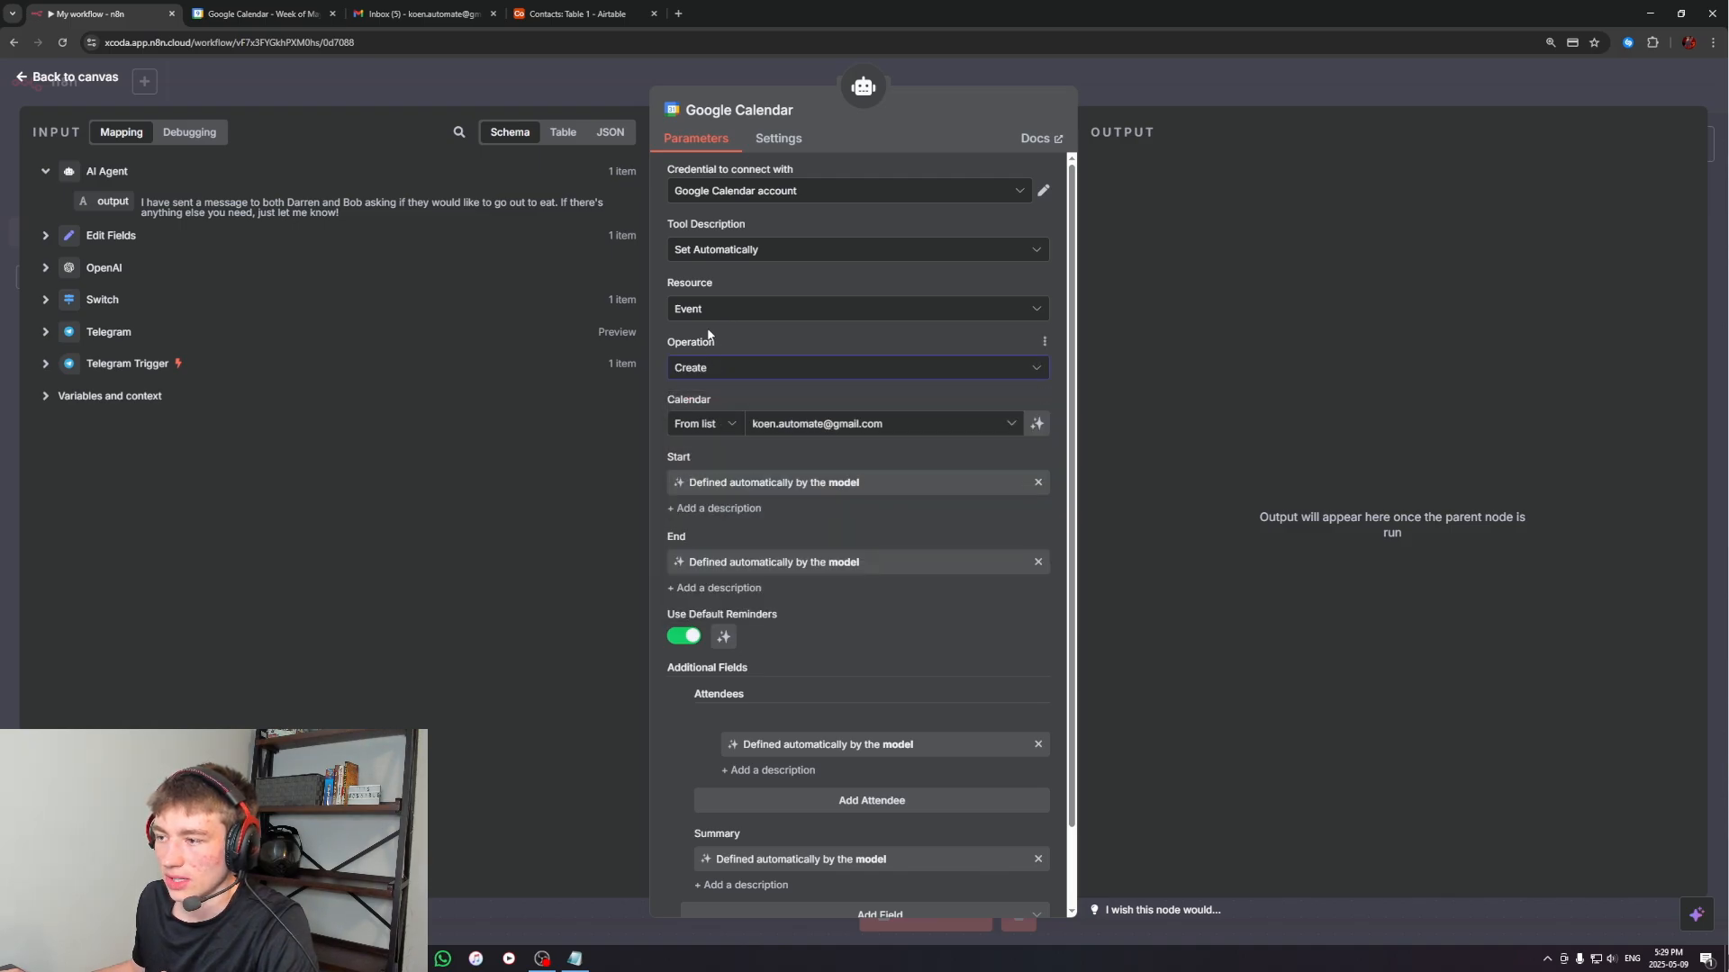
left_click(1307, 94)
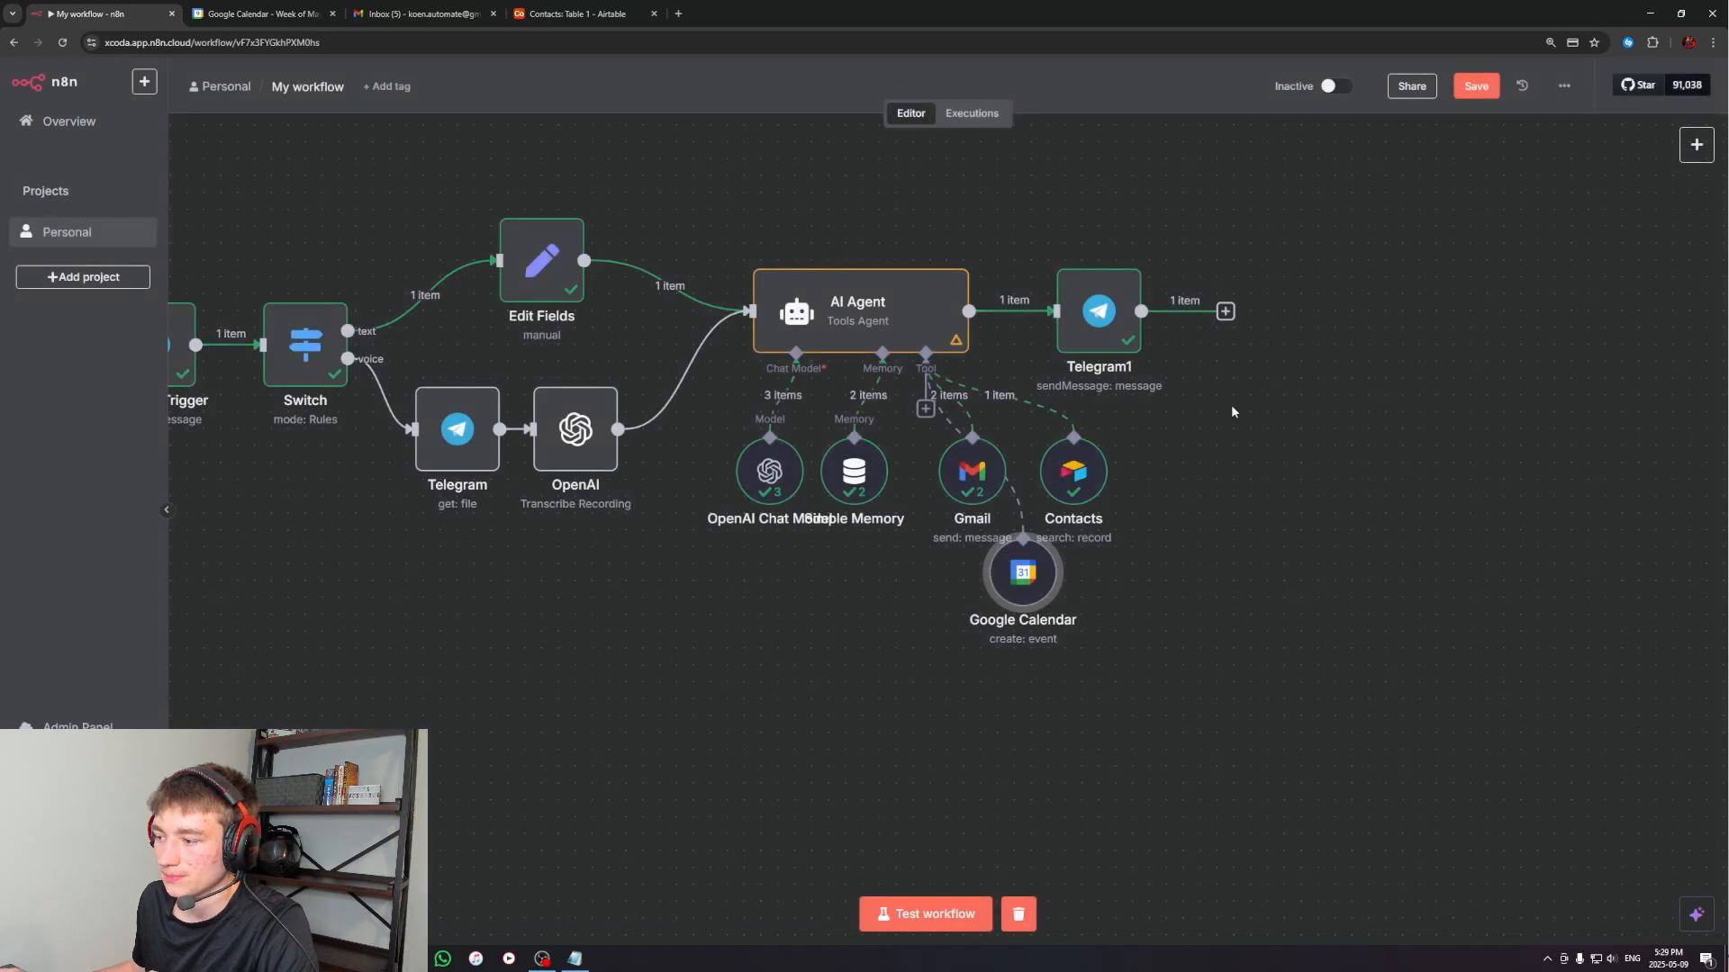
scroll(1230, 403, "left", 3)
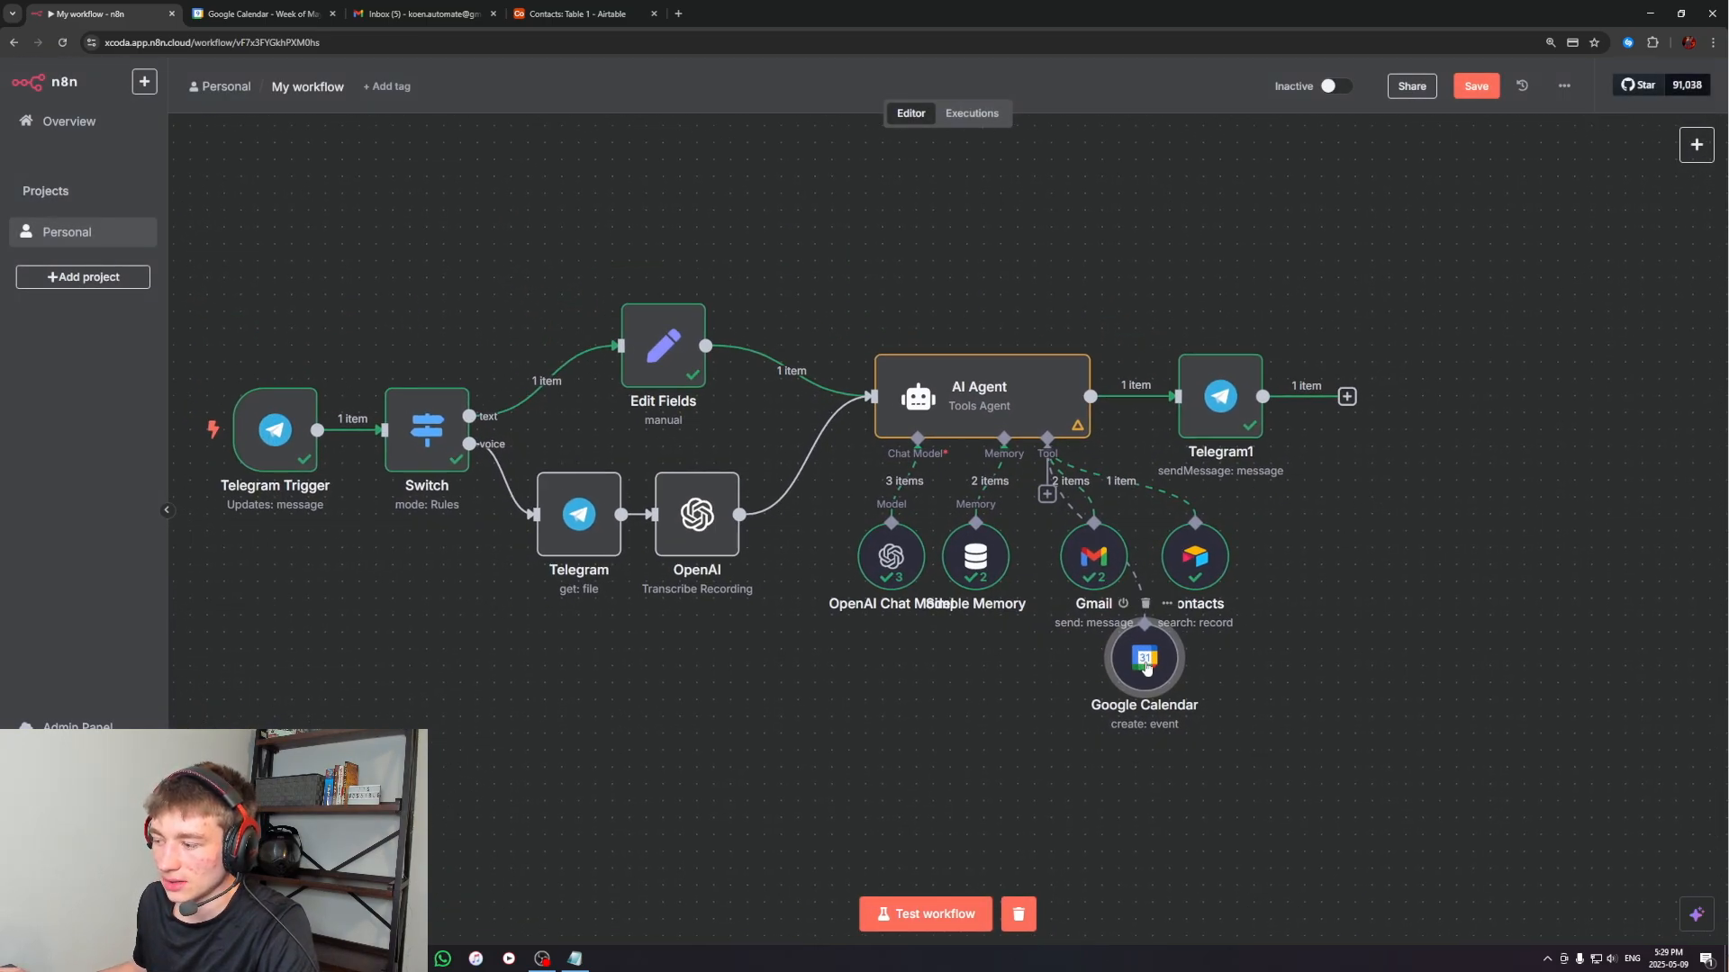
Add a line reading "The current date and time is: {{ $now" to the AI Agent's system message, below the name line
left_click(261, 13)
left_click(99, 13)
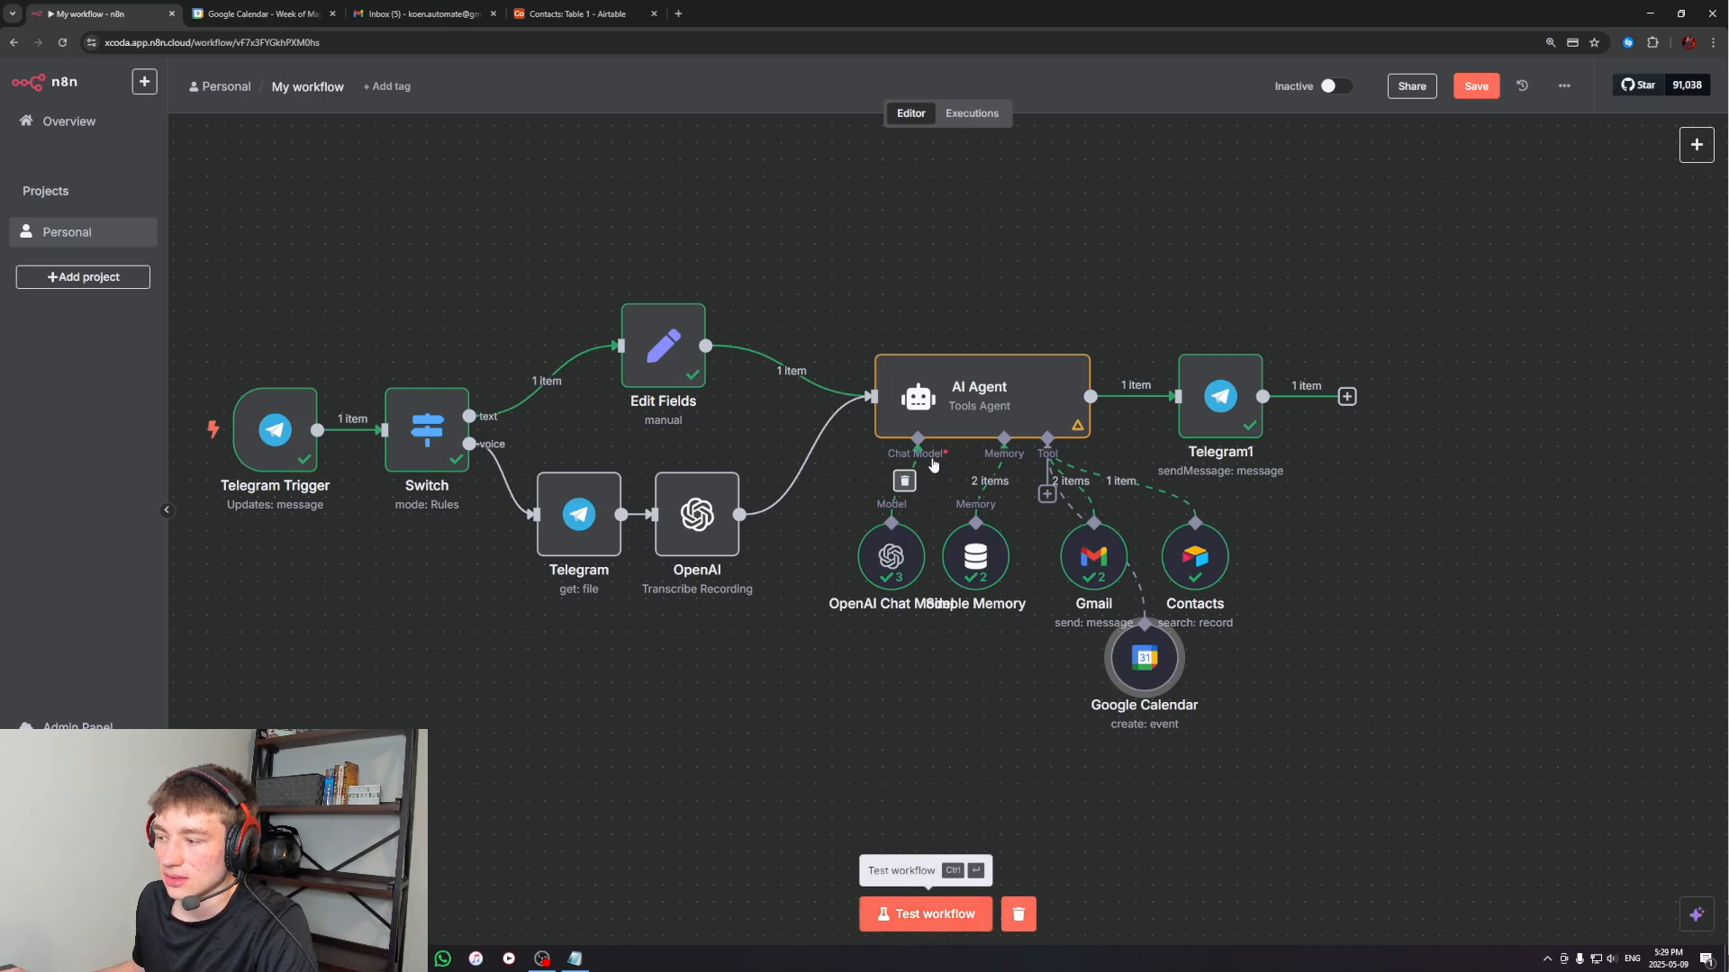
double_click(962, 420)
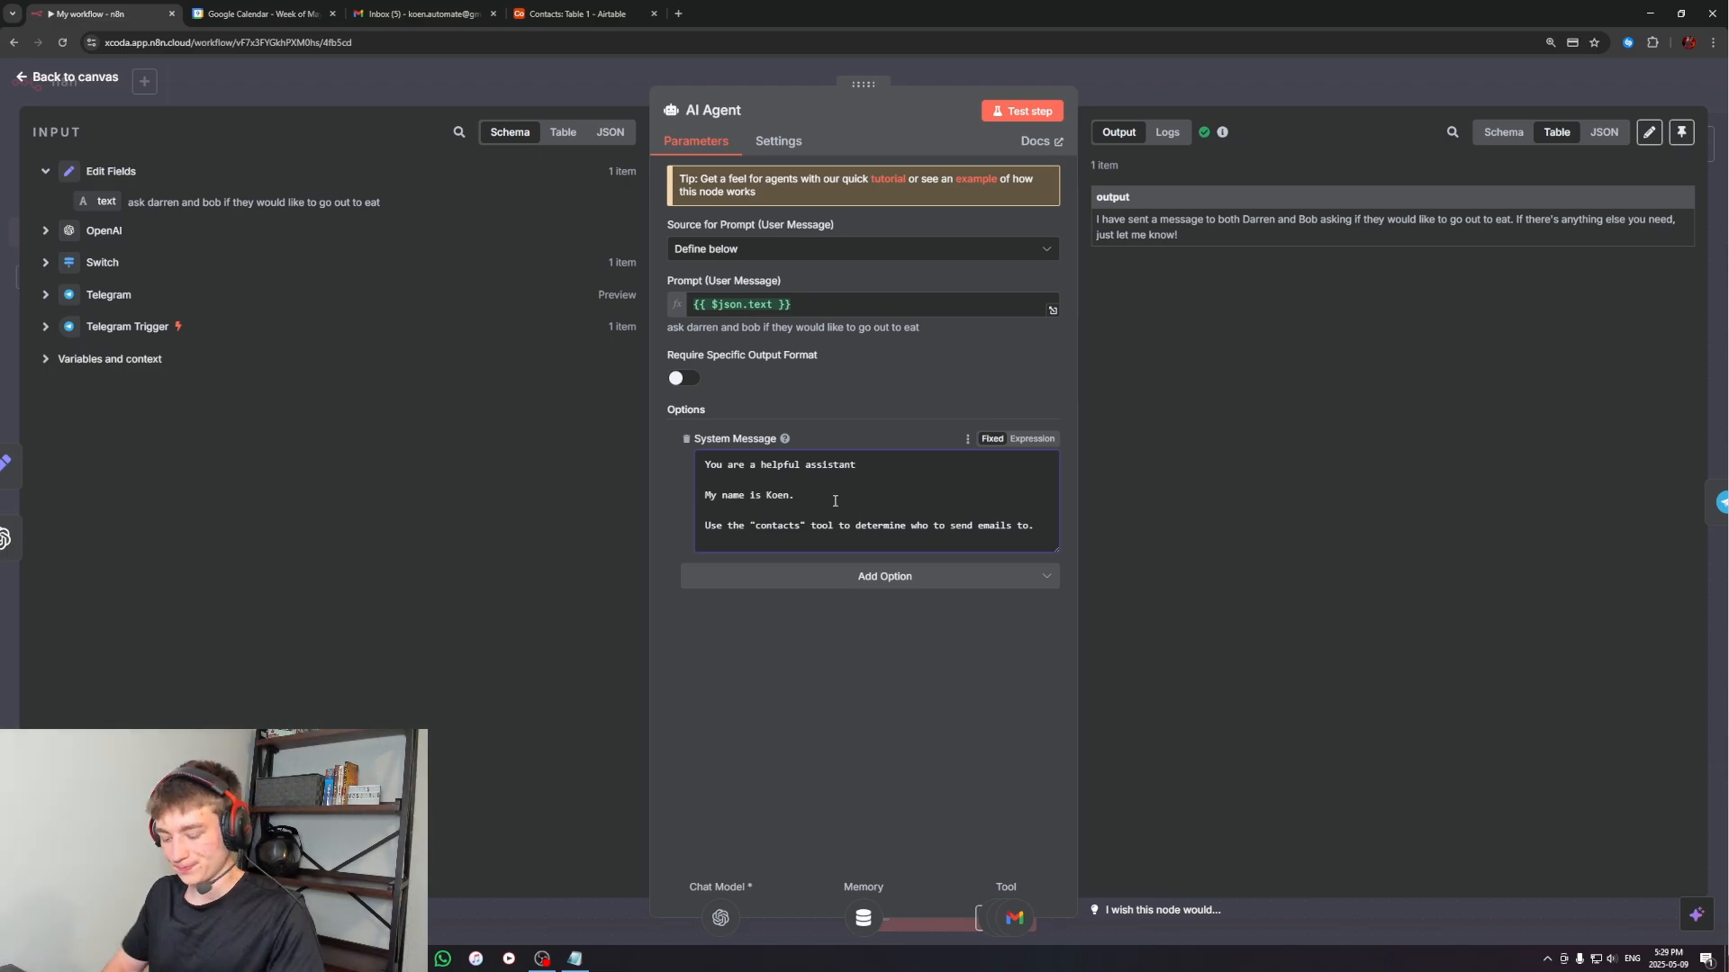
key("Return")
key("Return")
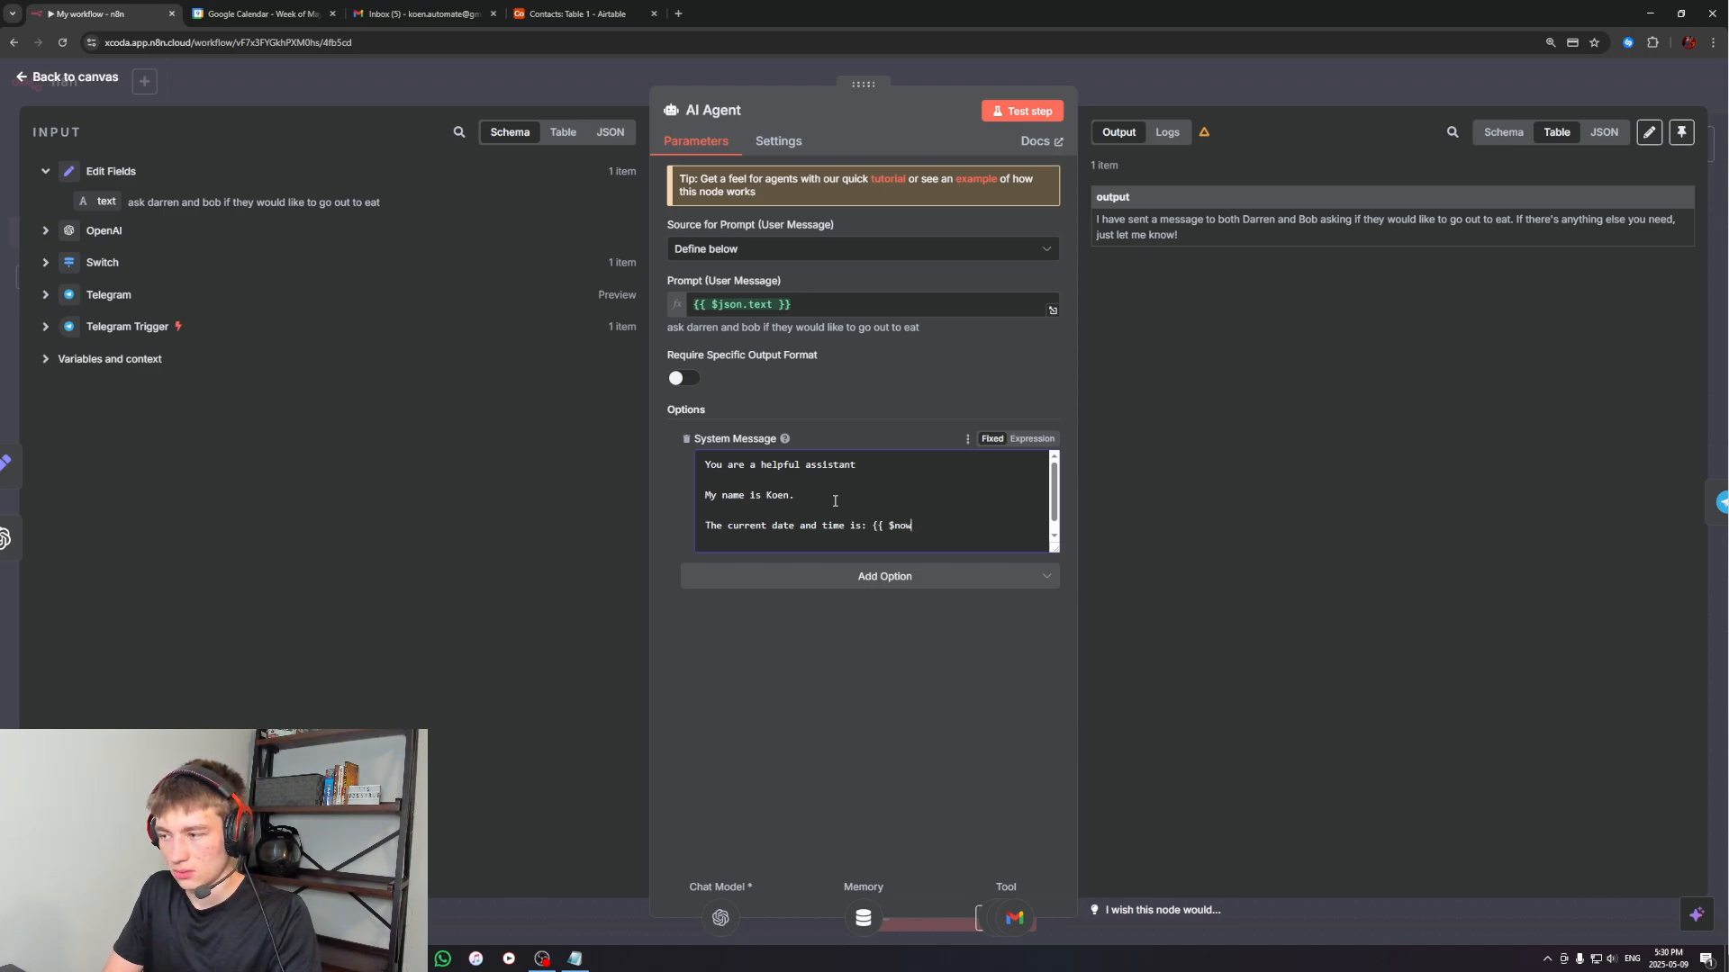
Switch the system message to an expression, enter {{ $now }} as the current date and time, and check its result in the expanded editor
left_click(1029, 441)
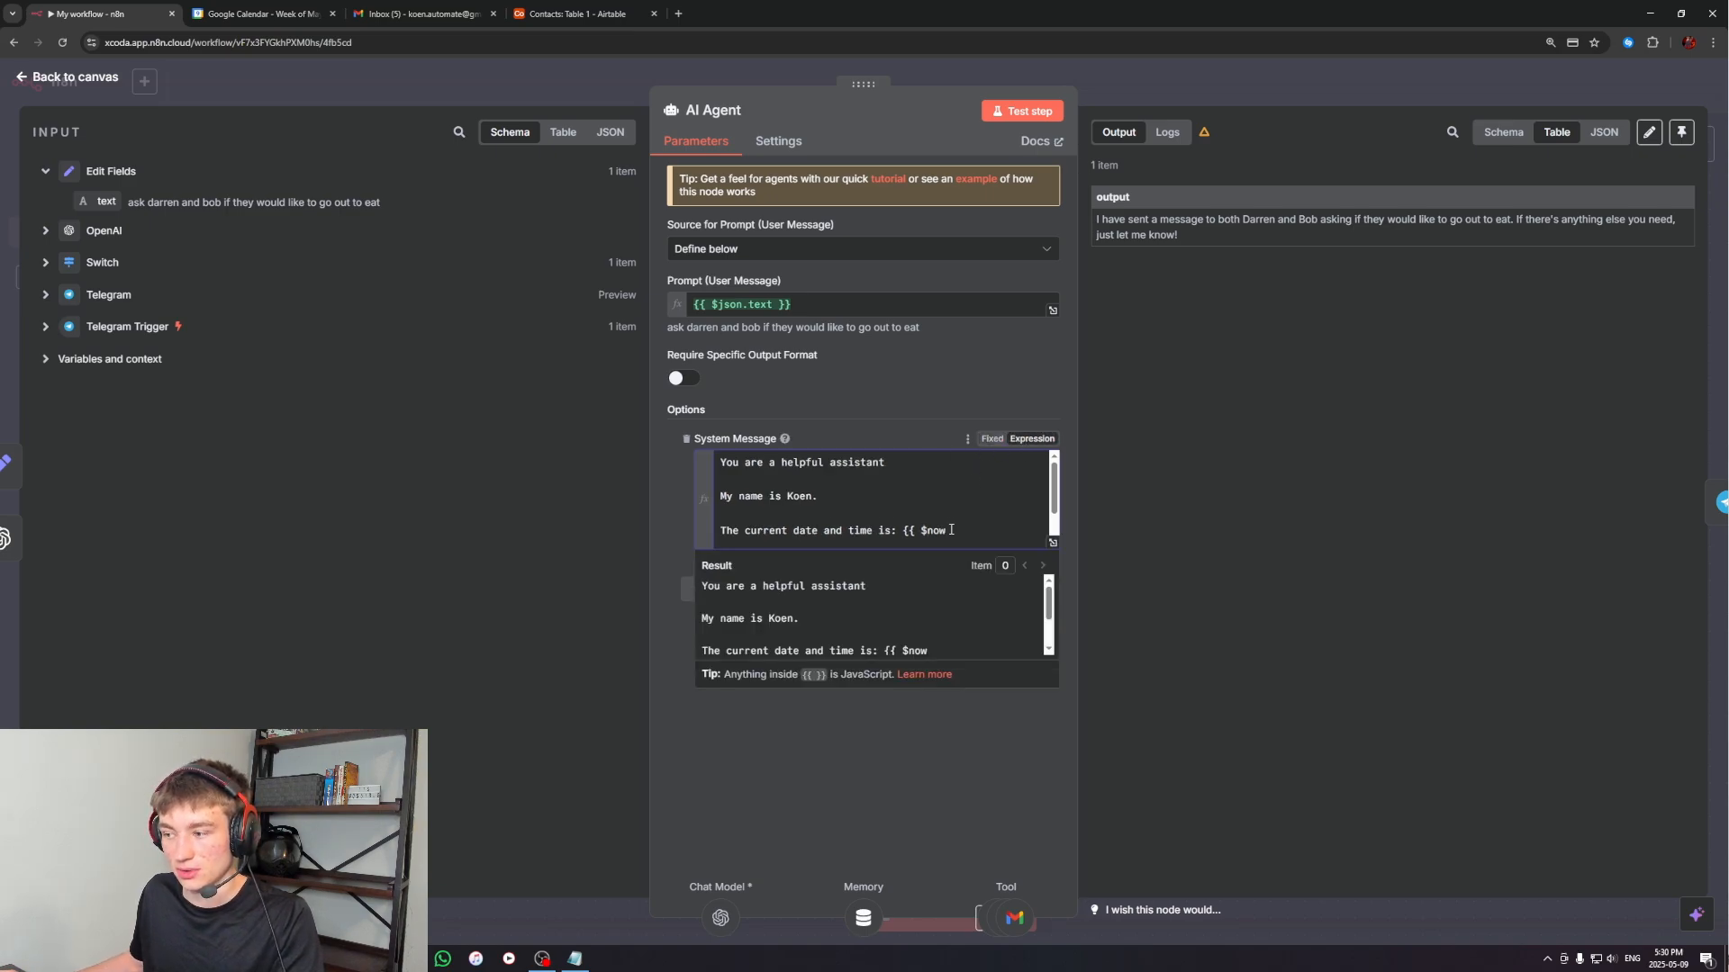
left_click_drag(951, 530, 909, 532)
type("{{")
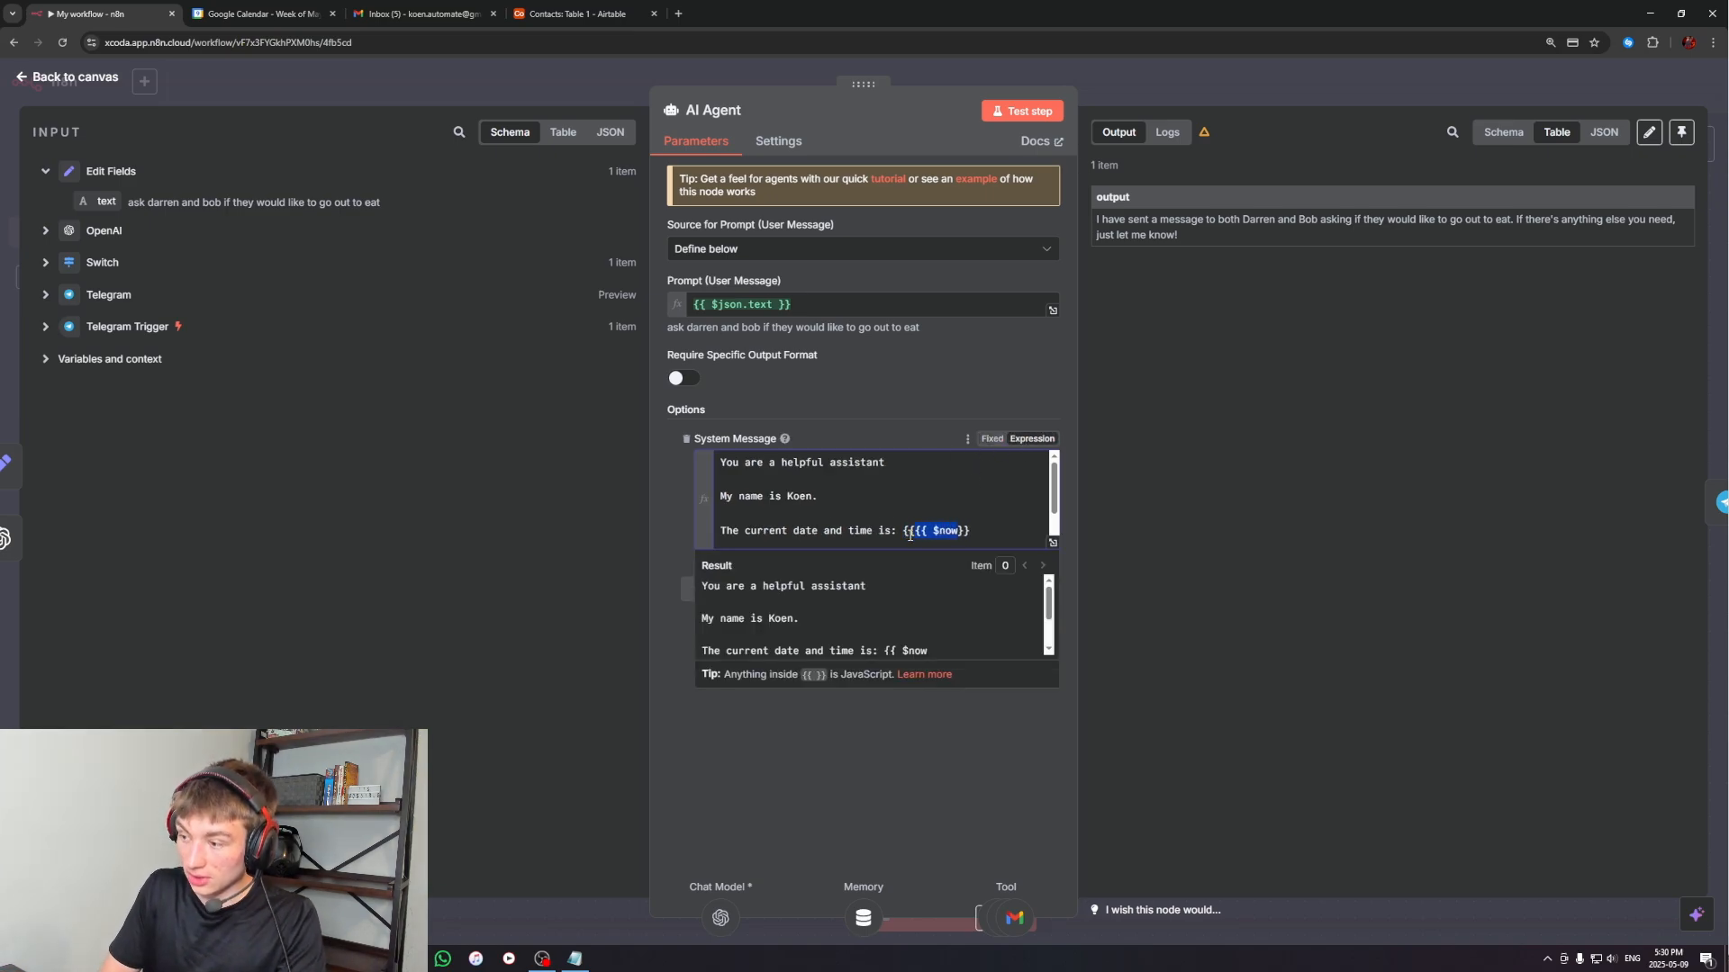
key("BackSpace")
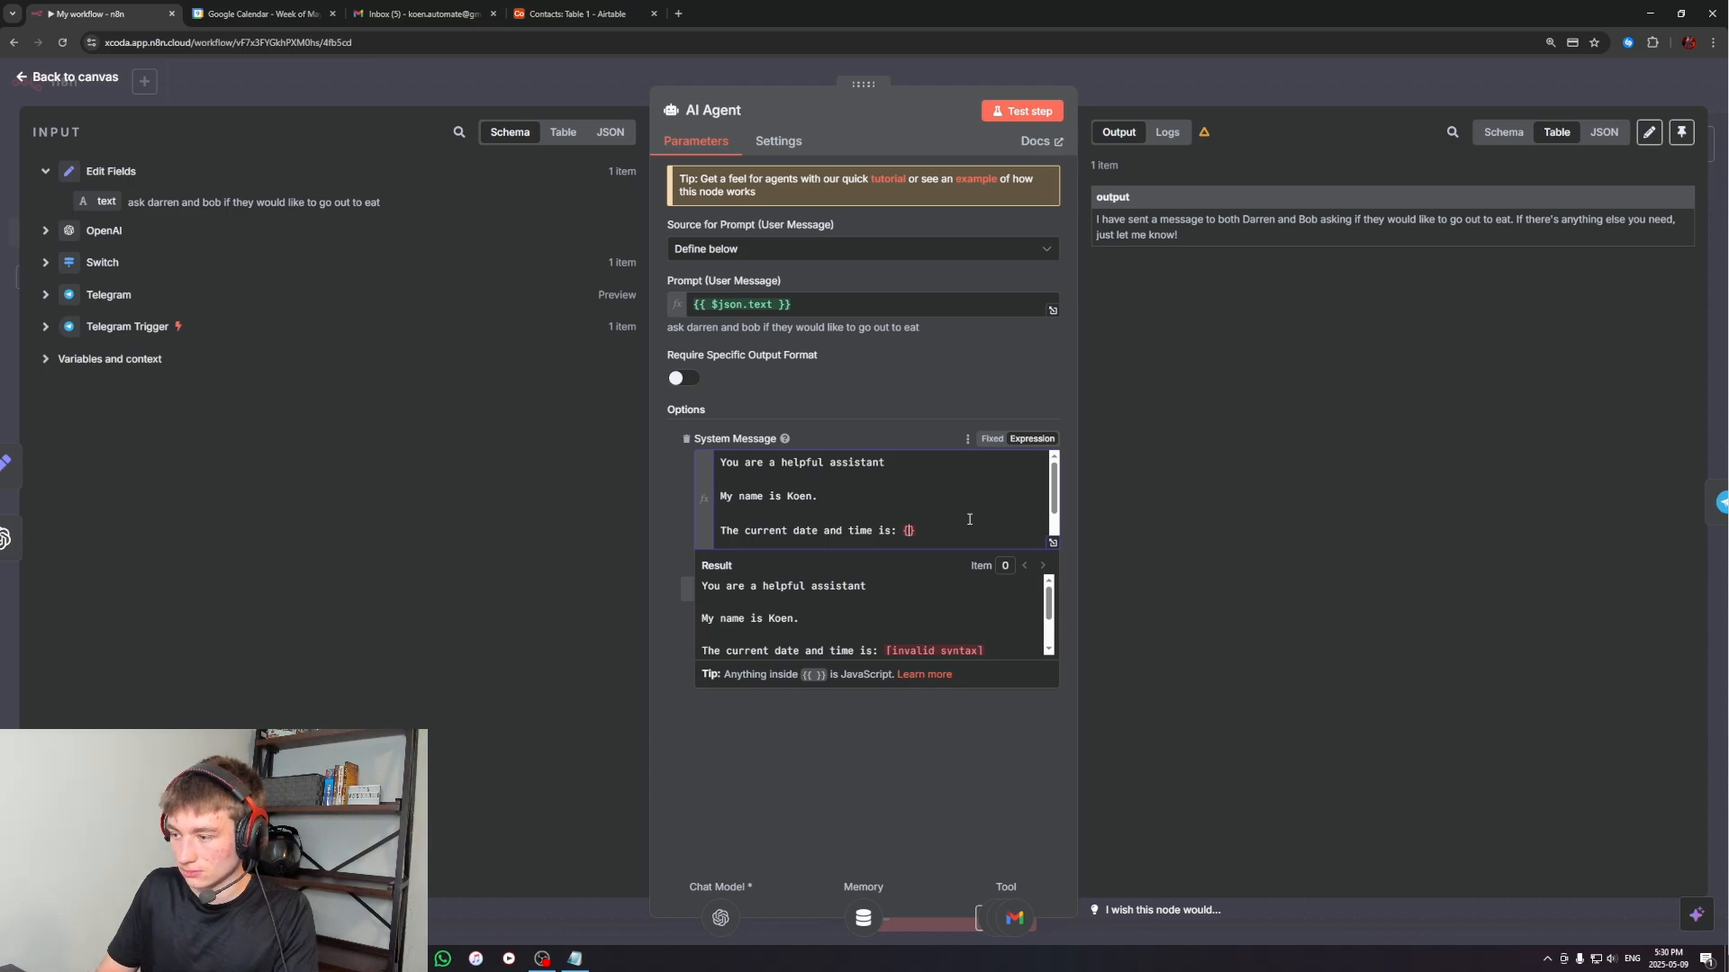
type("$now")
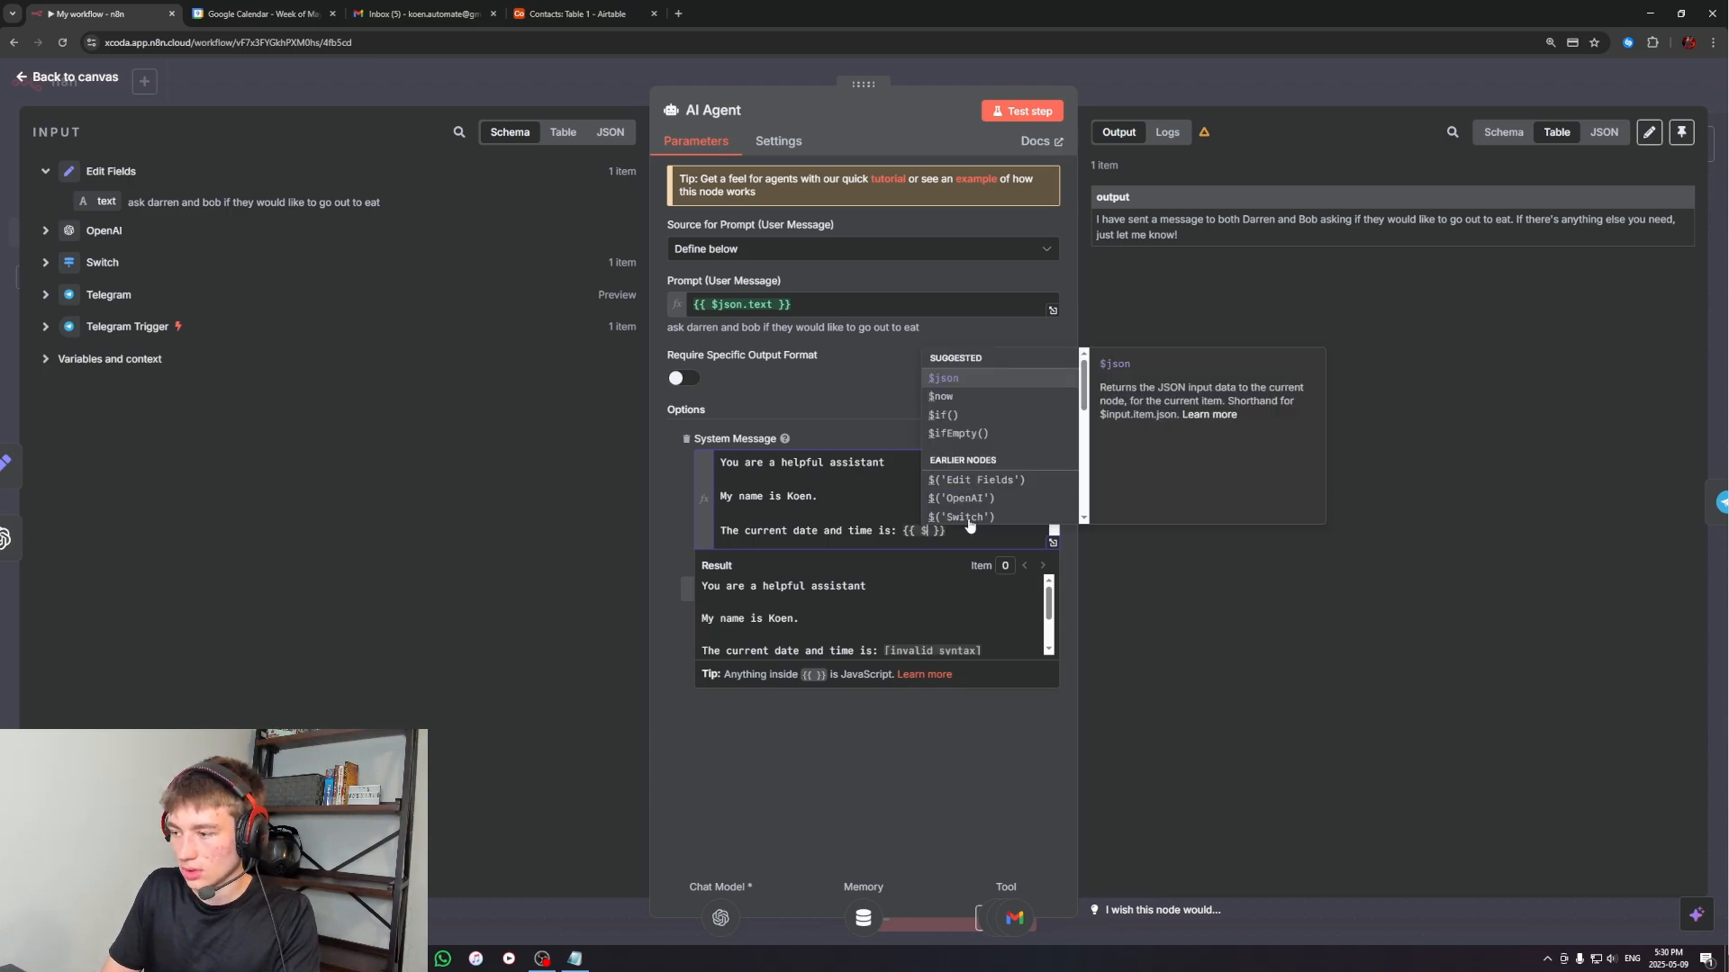
left_click(985, 536)
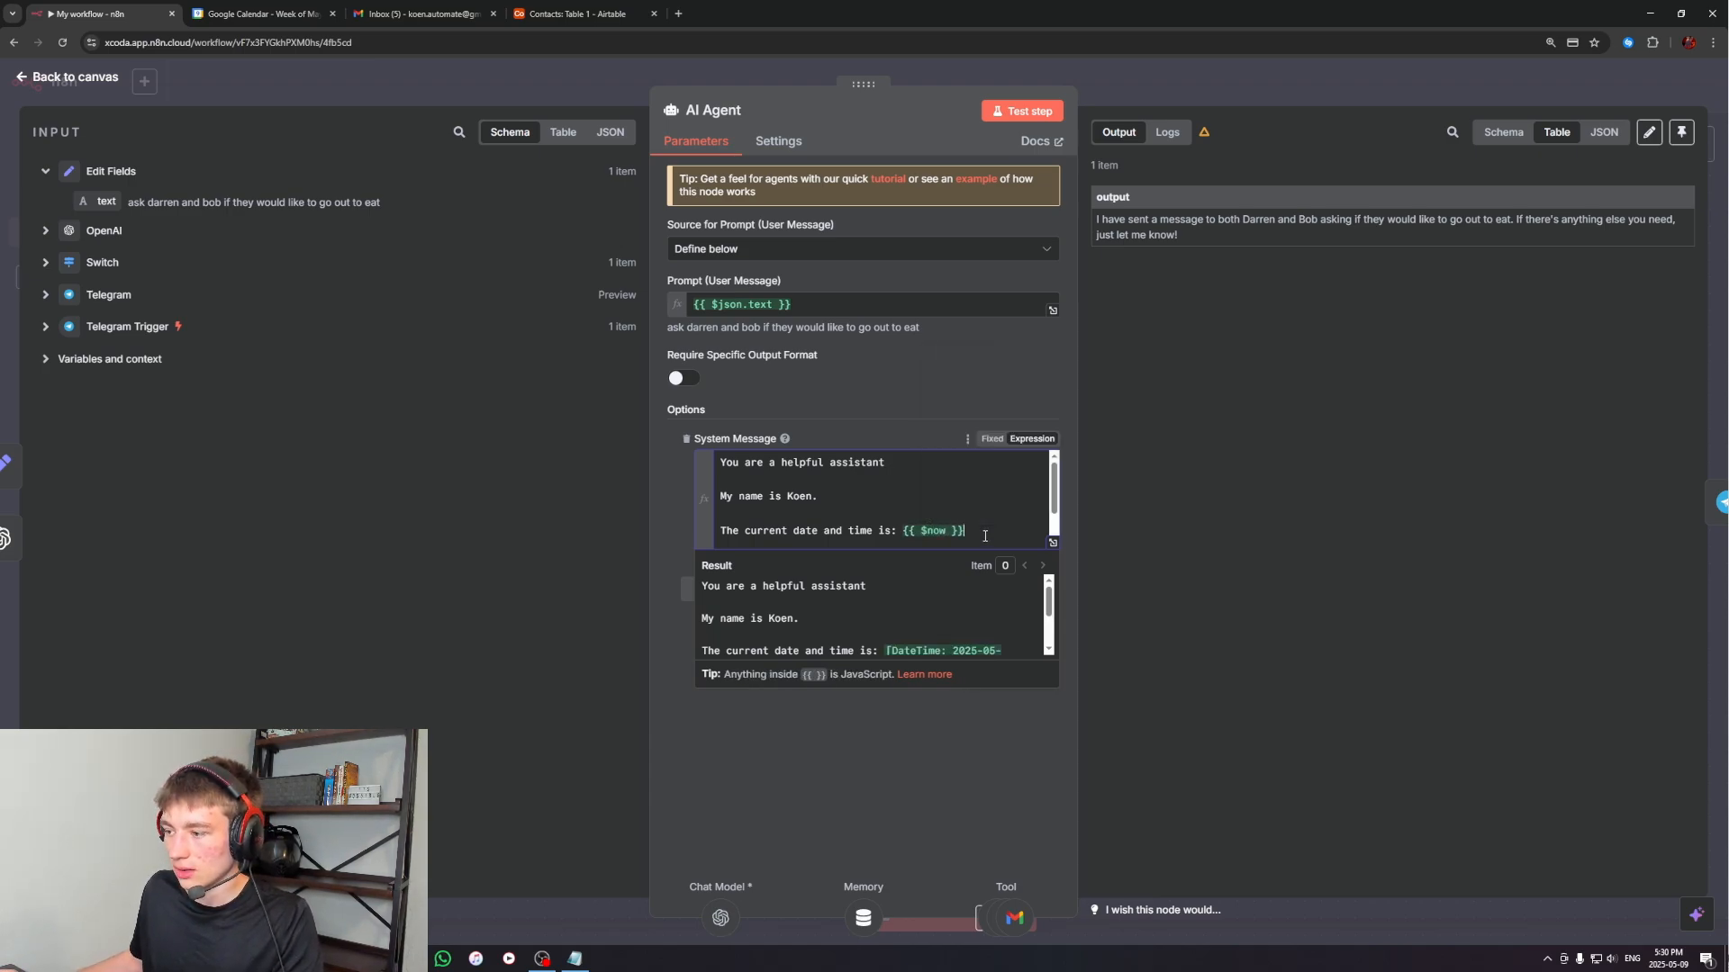
left_click(1051, 543)
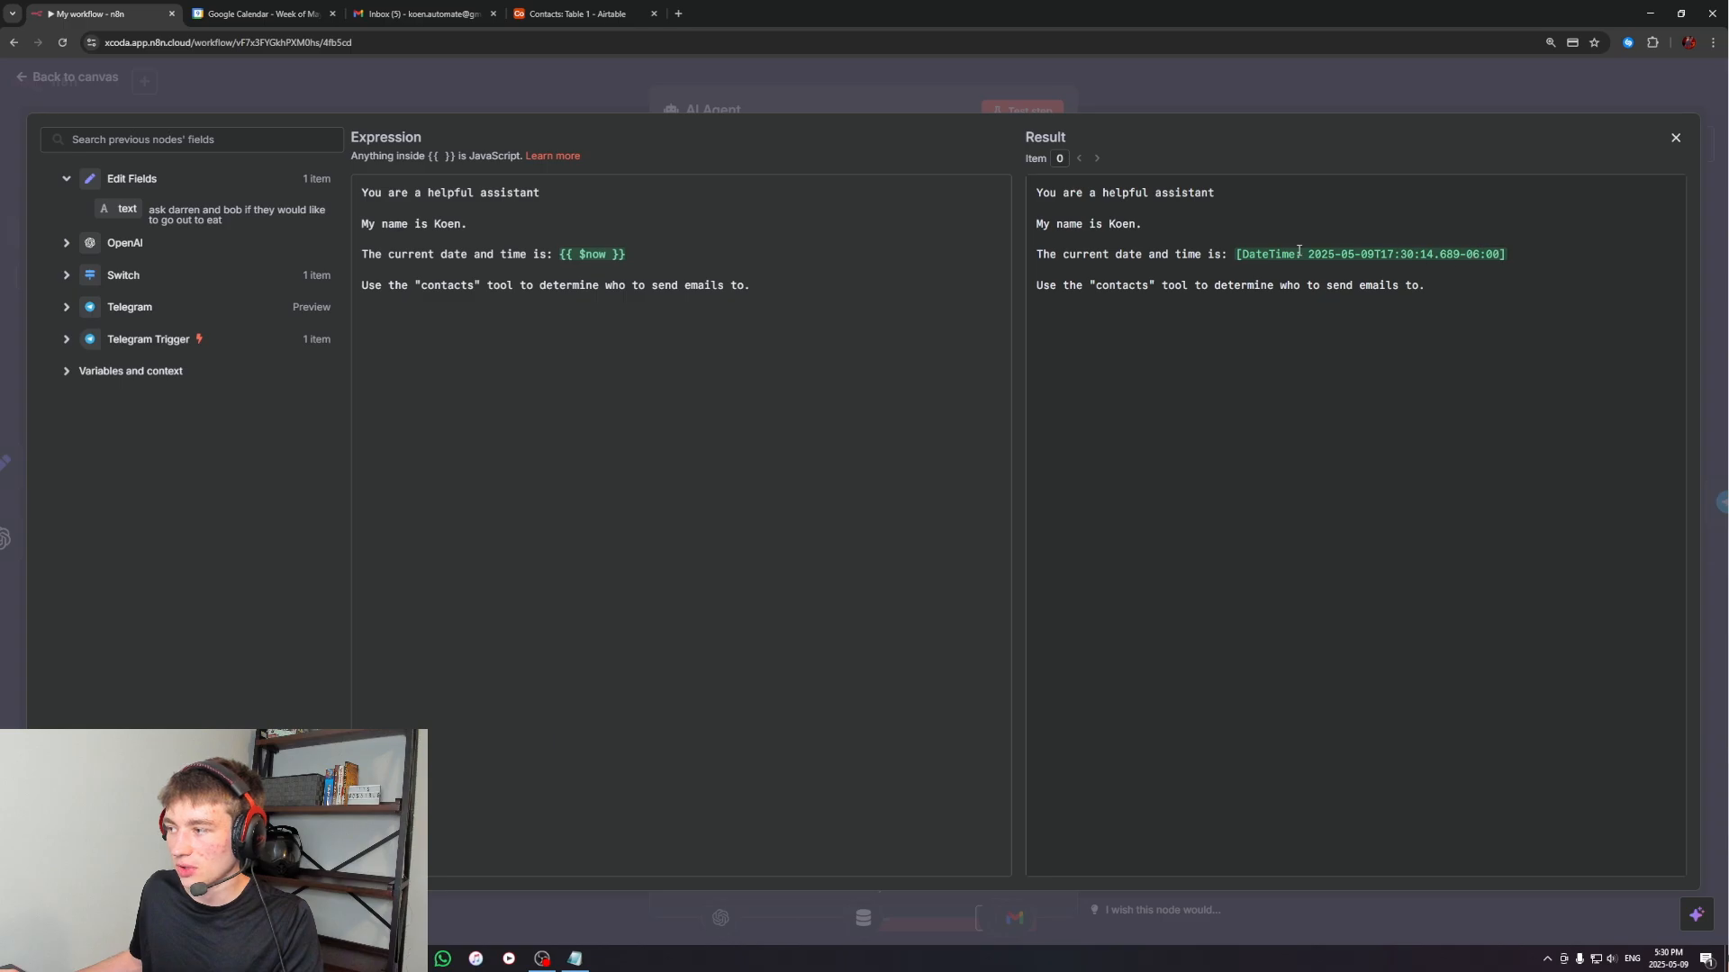
left_click(1676, 140)
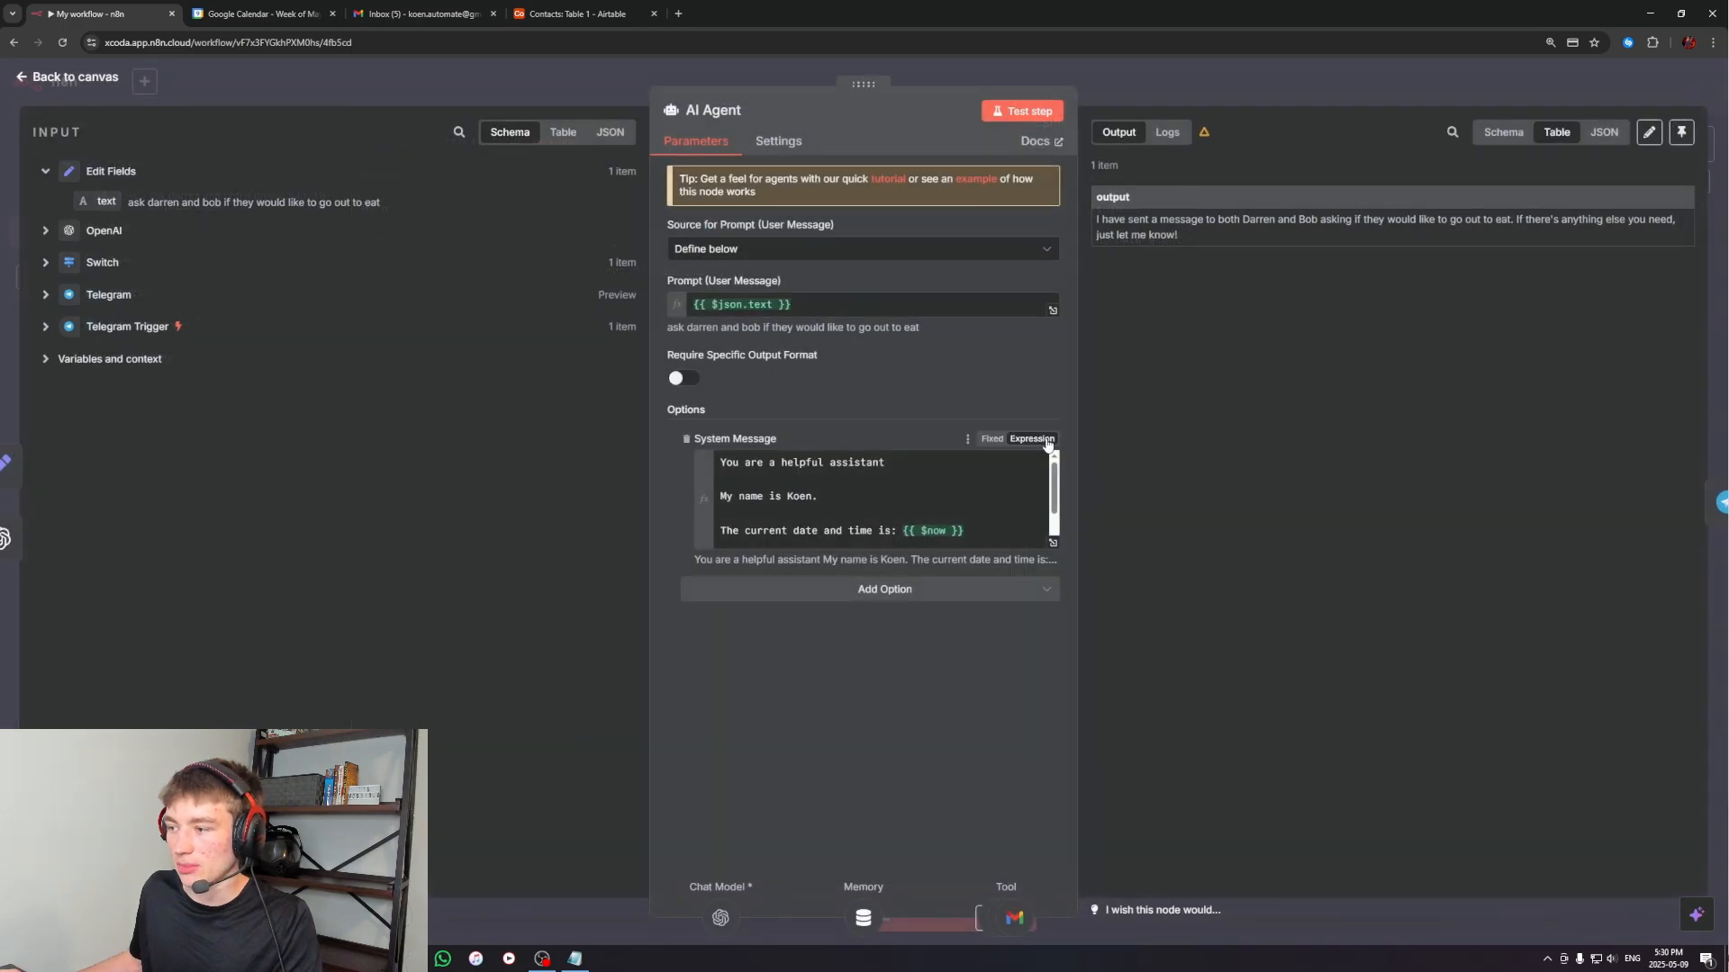
left_click(1199, 88)
scroll(1264, 540, "up", 1)
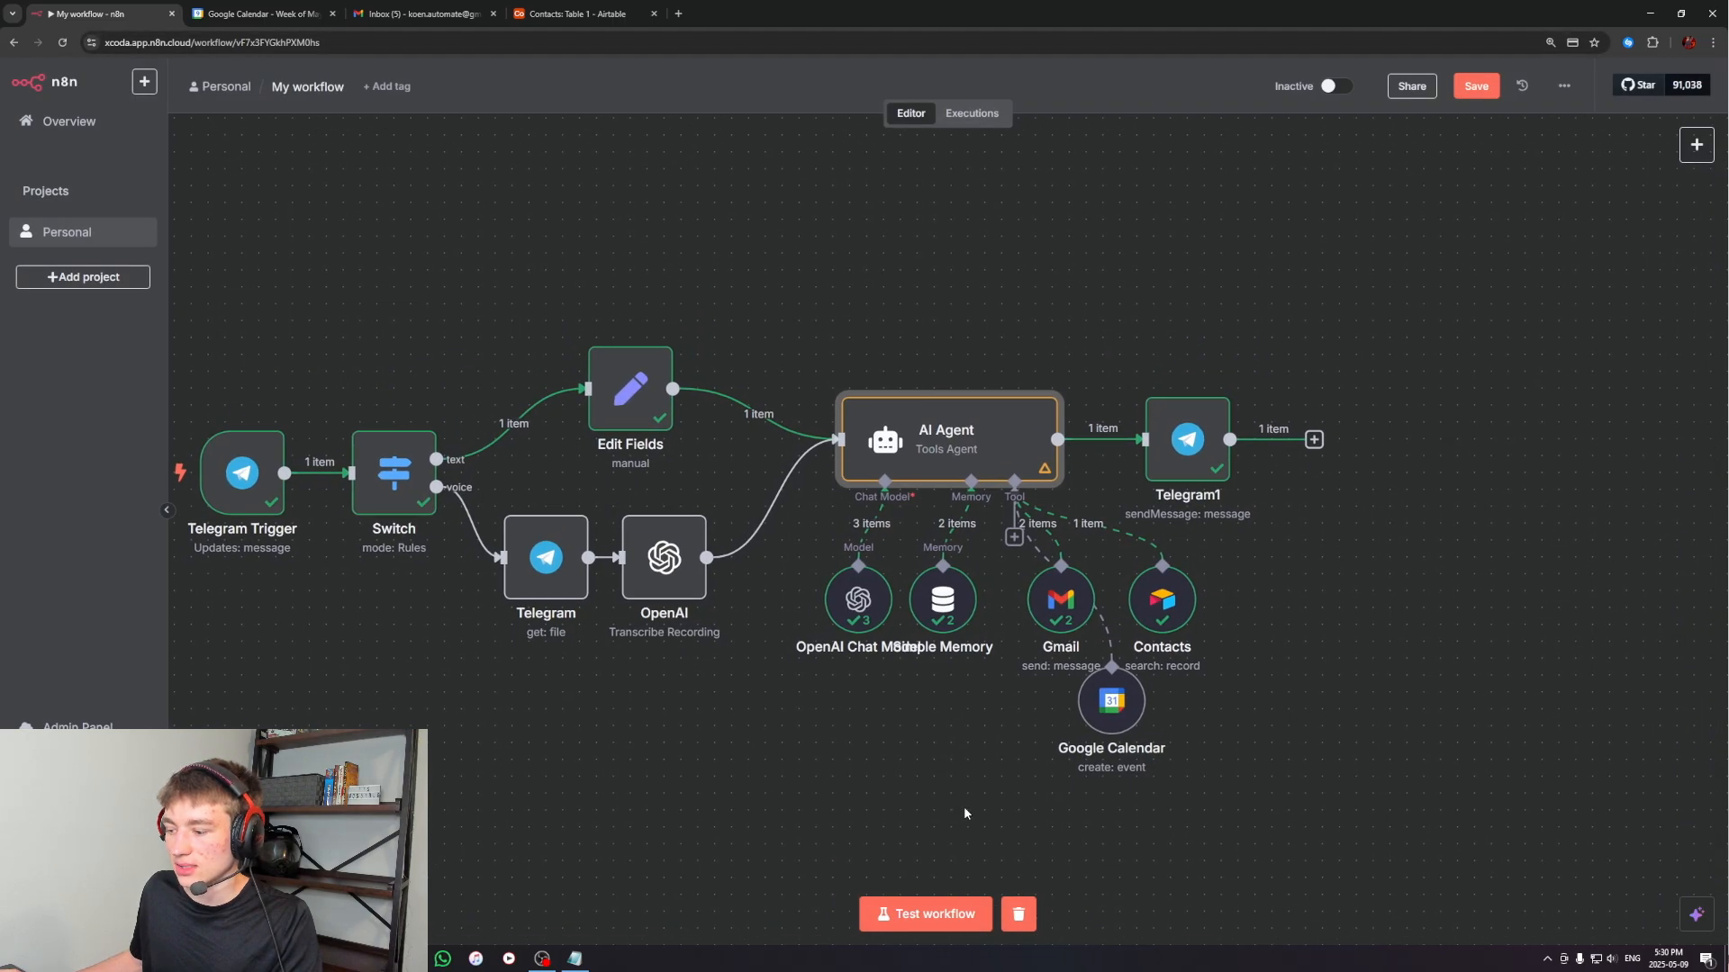
Test the workflow with a Telegram voice message asking to create a meeting with two contacts tomorrow at 4:30 PM
left_click(926, 913)
left_click(475, 959)
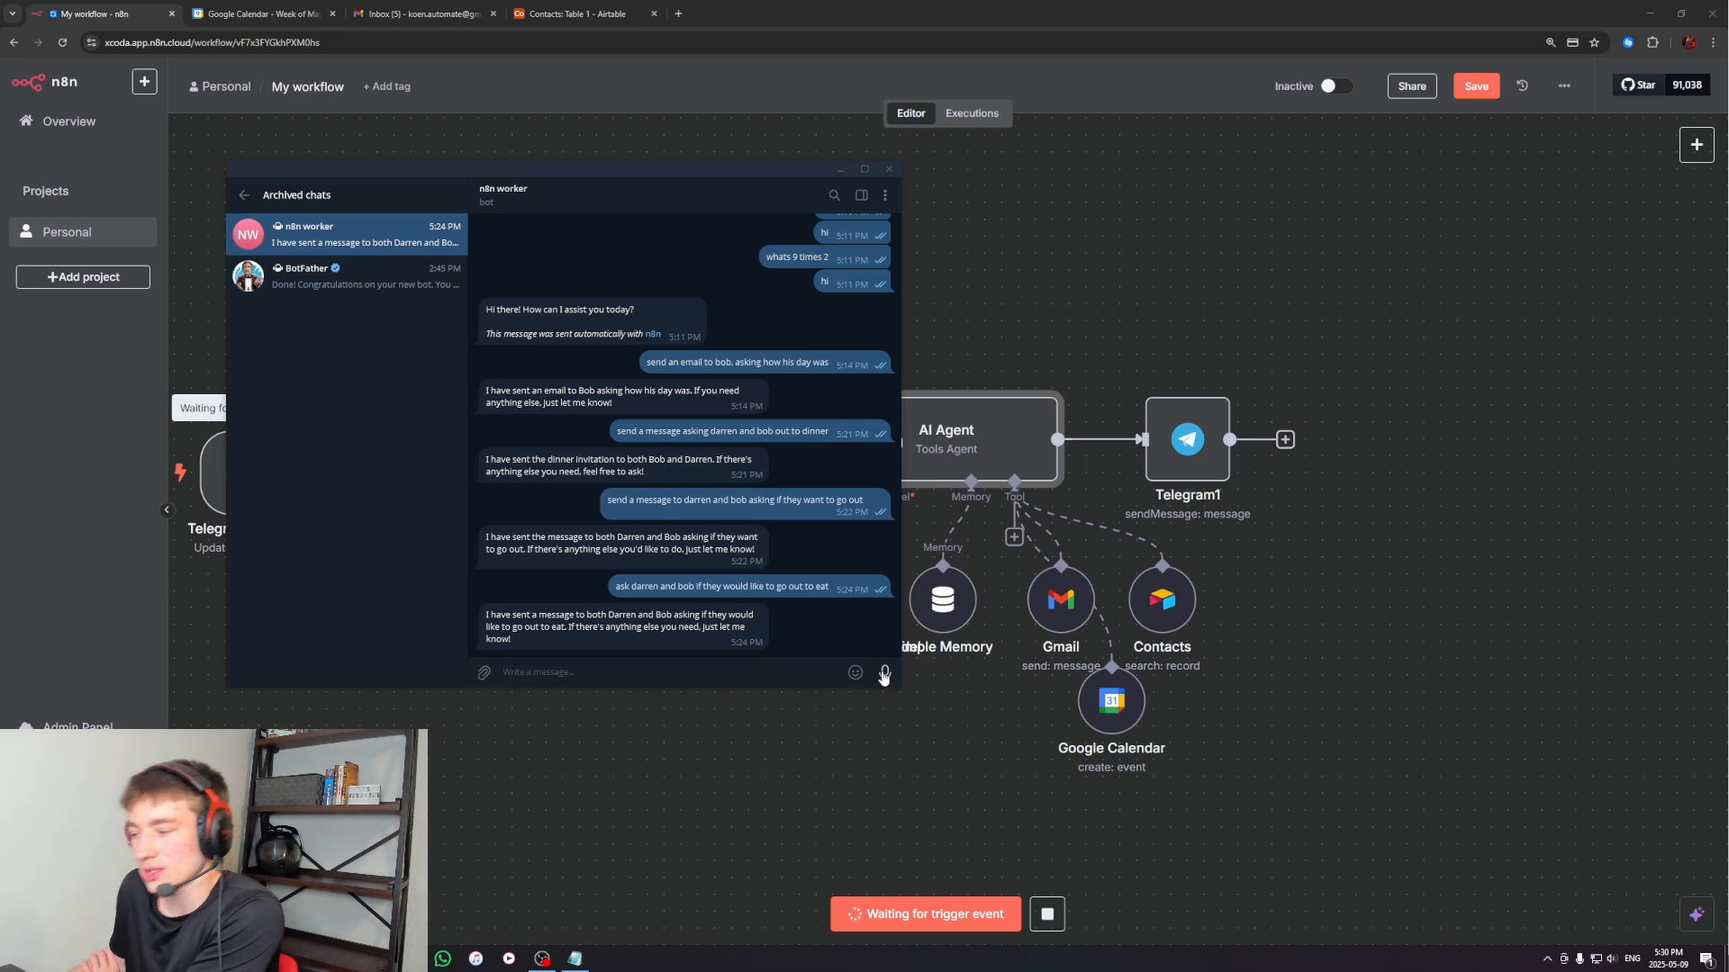
left_click_drag(888, 682, 886, 677)
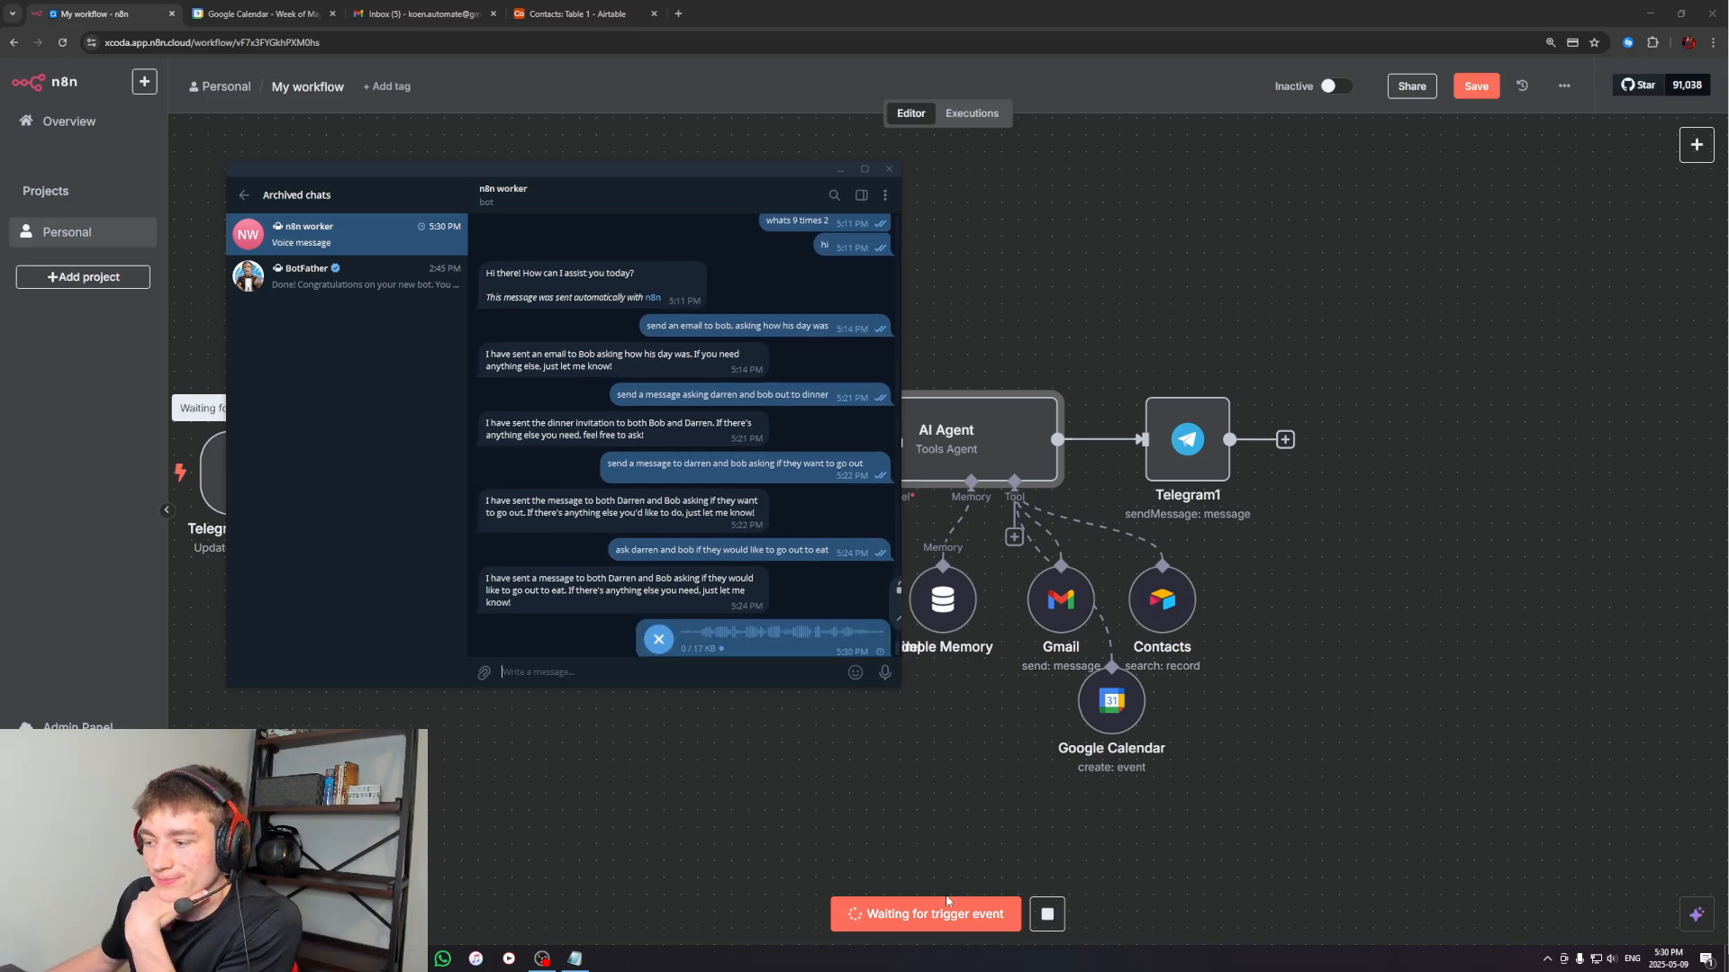
left_click(840, 170)
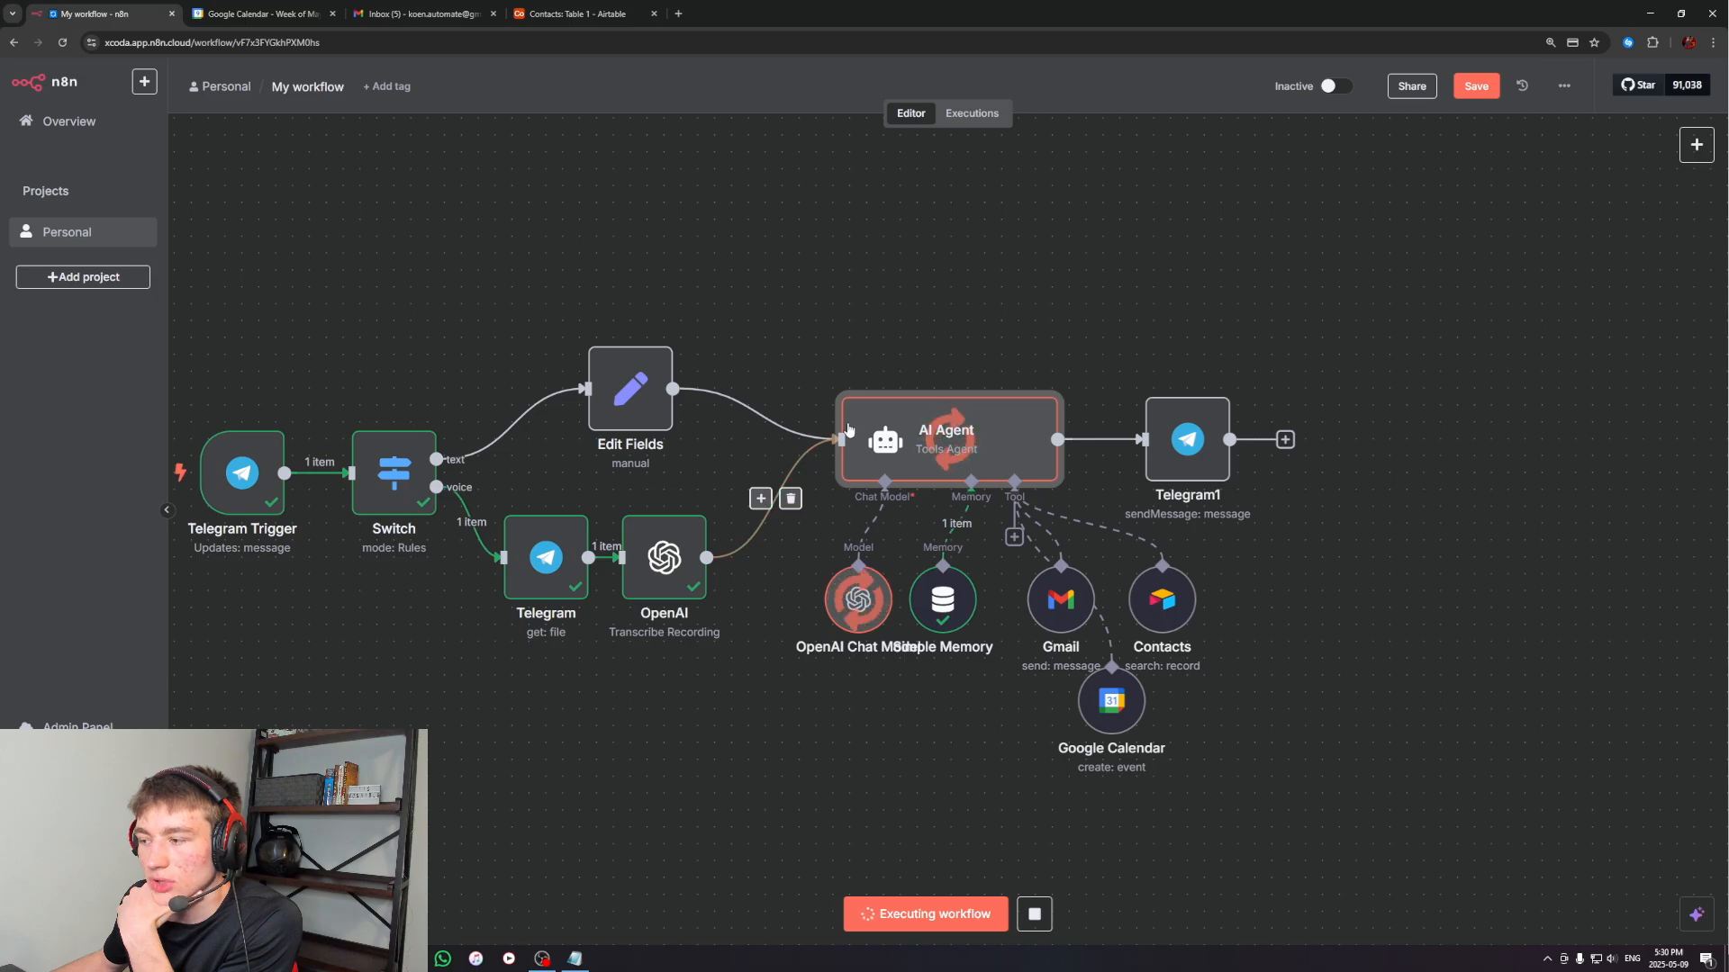
left_click_drag(985, 738, 1014, 737)
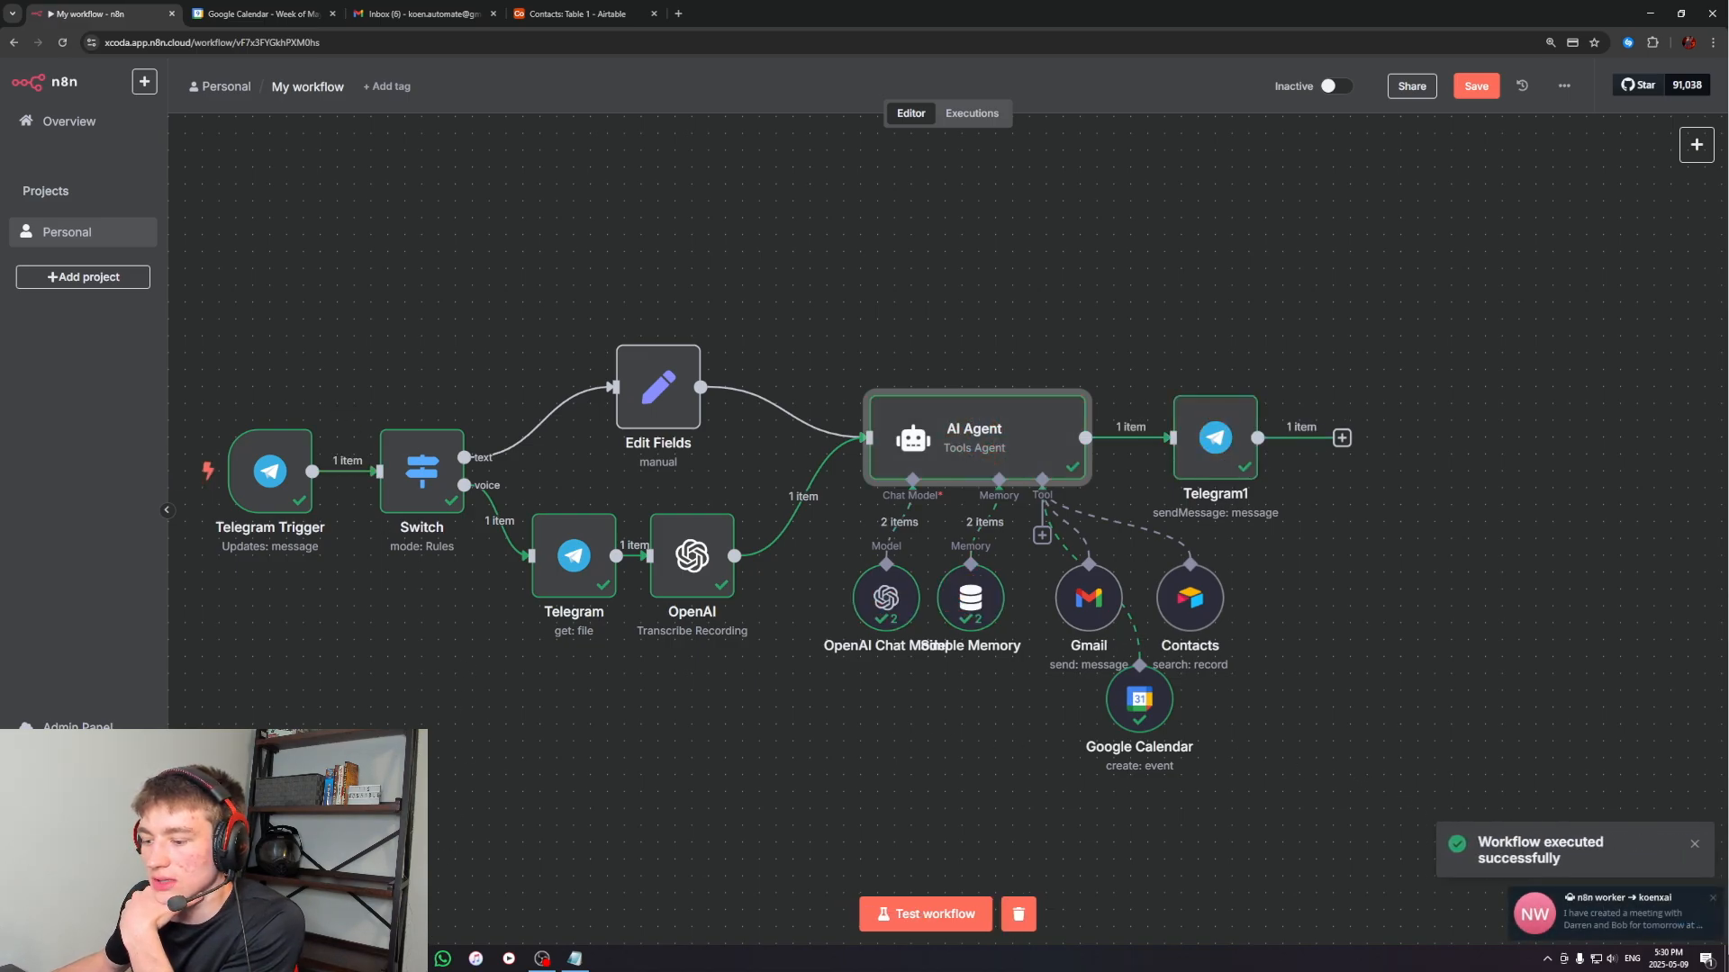
Read the bot's reply in Telegram, and inspect the new meeting's details and guests in Google Calendar
left_click(408, 958)
double_click(605, 590)
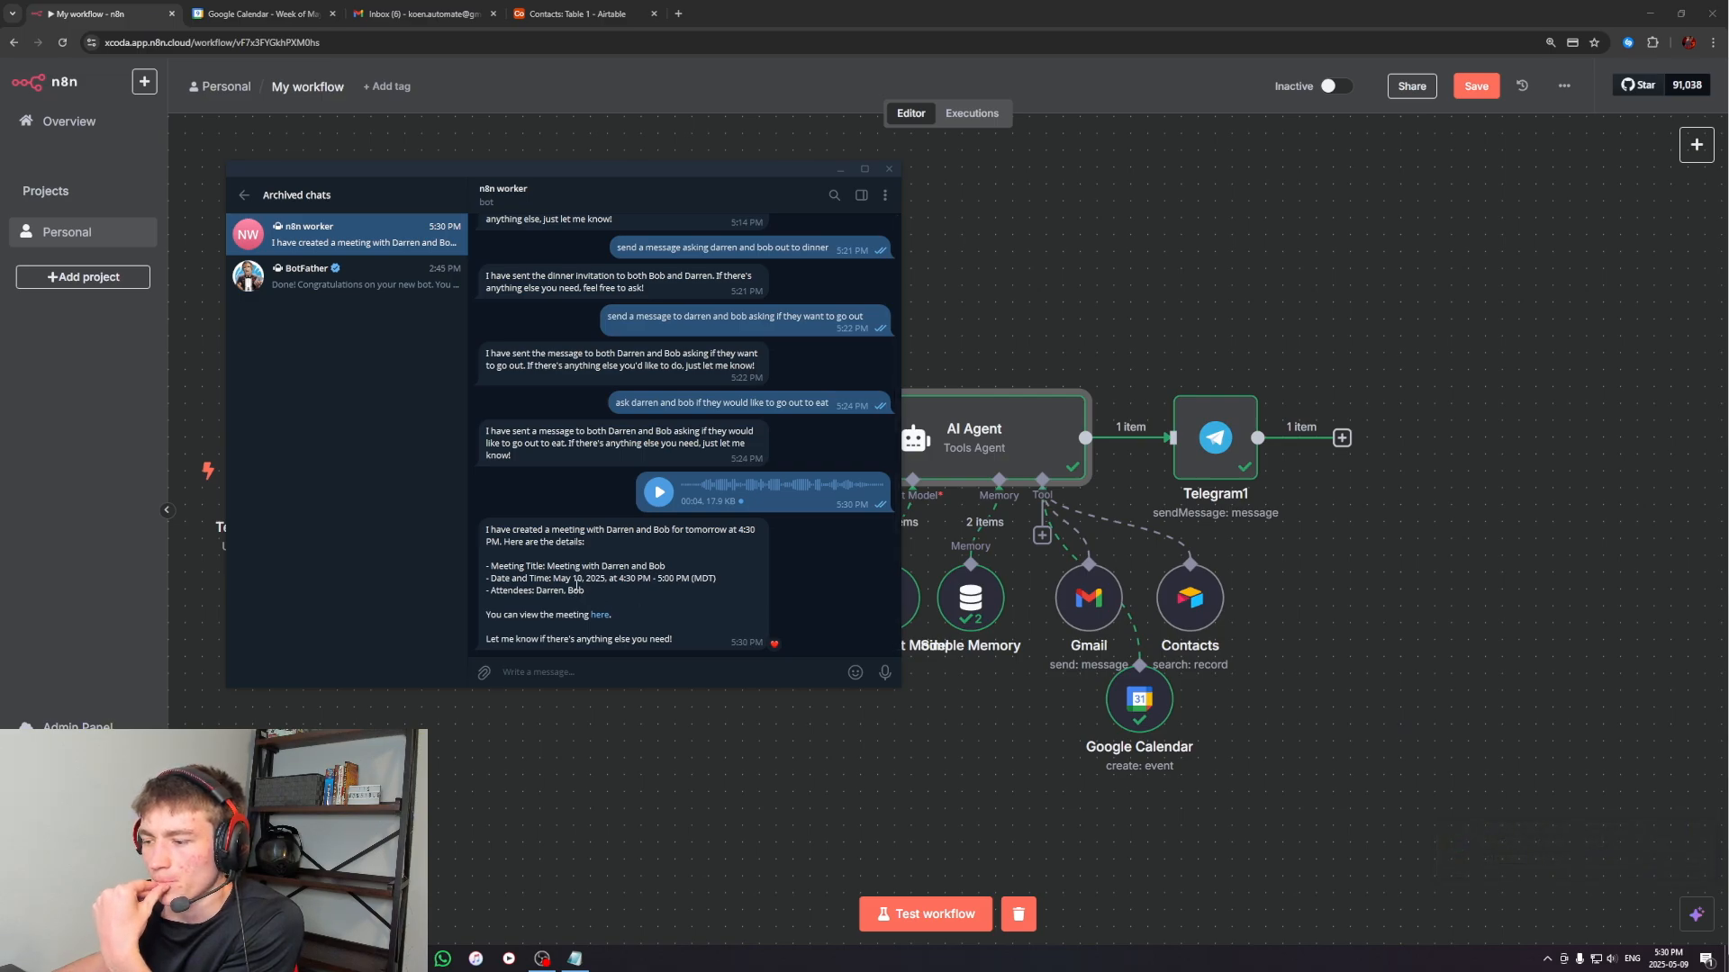
left_click(834, 172)
left_click(257, 14)
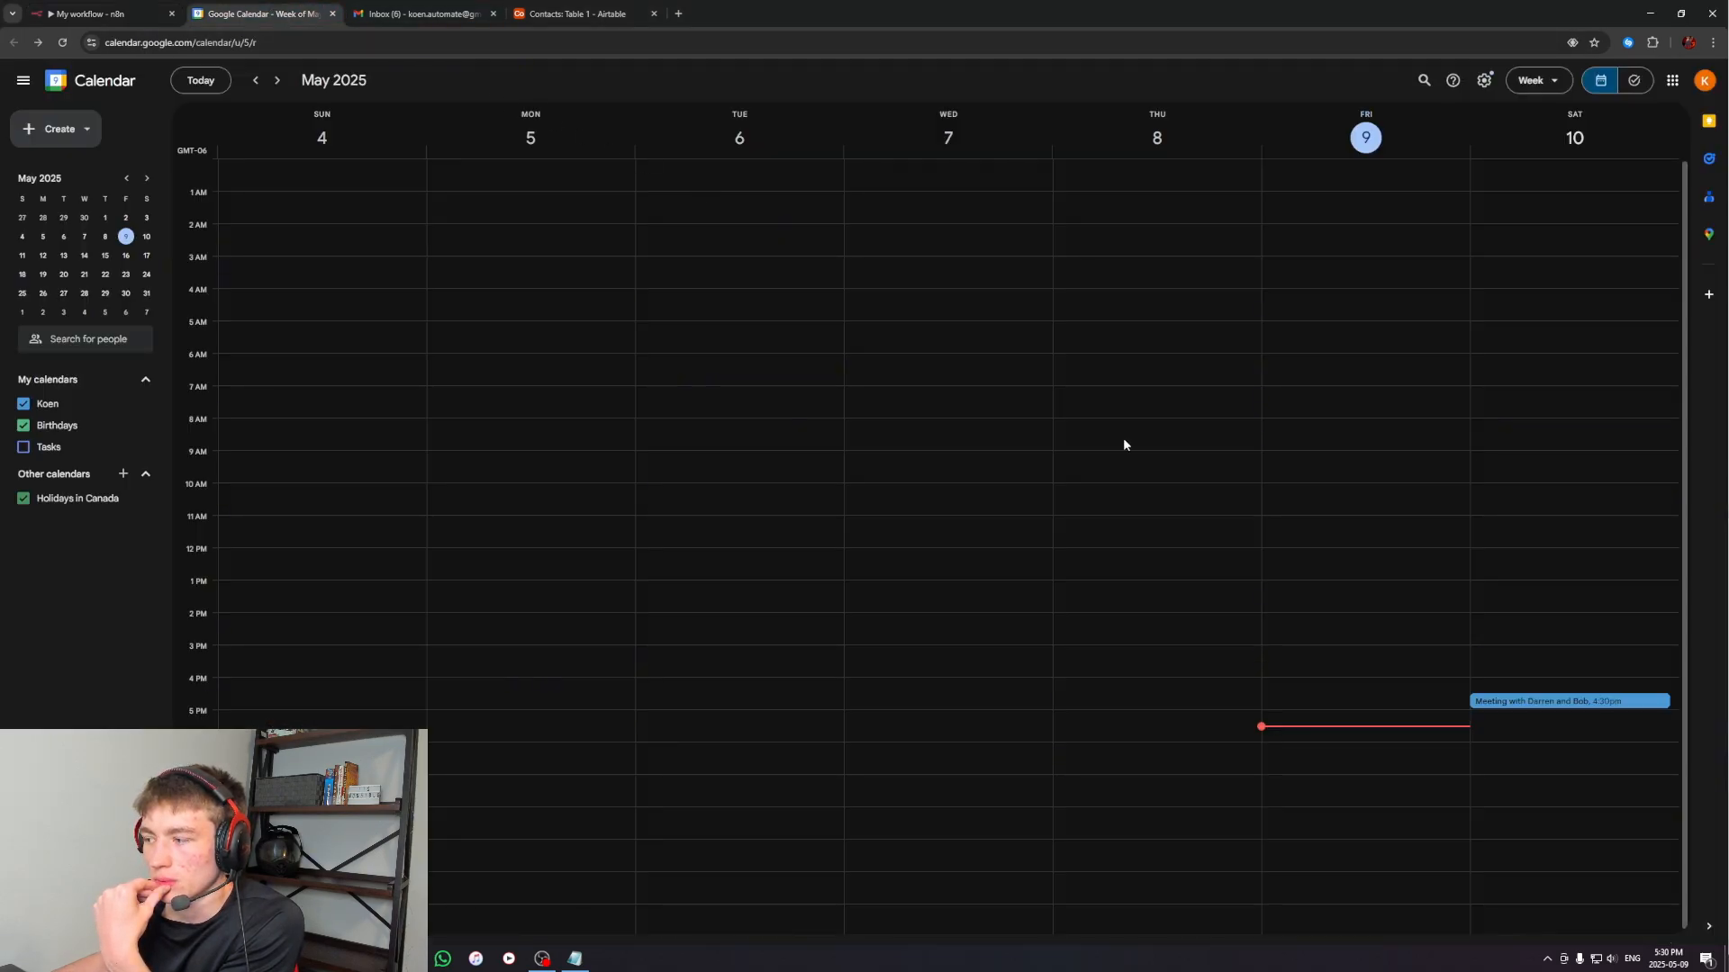
double_click(1503, 708)
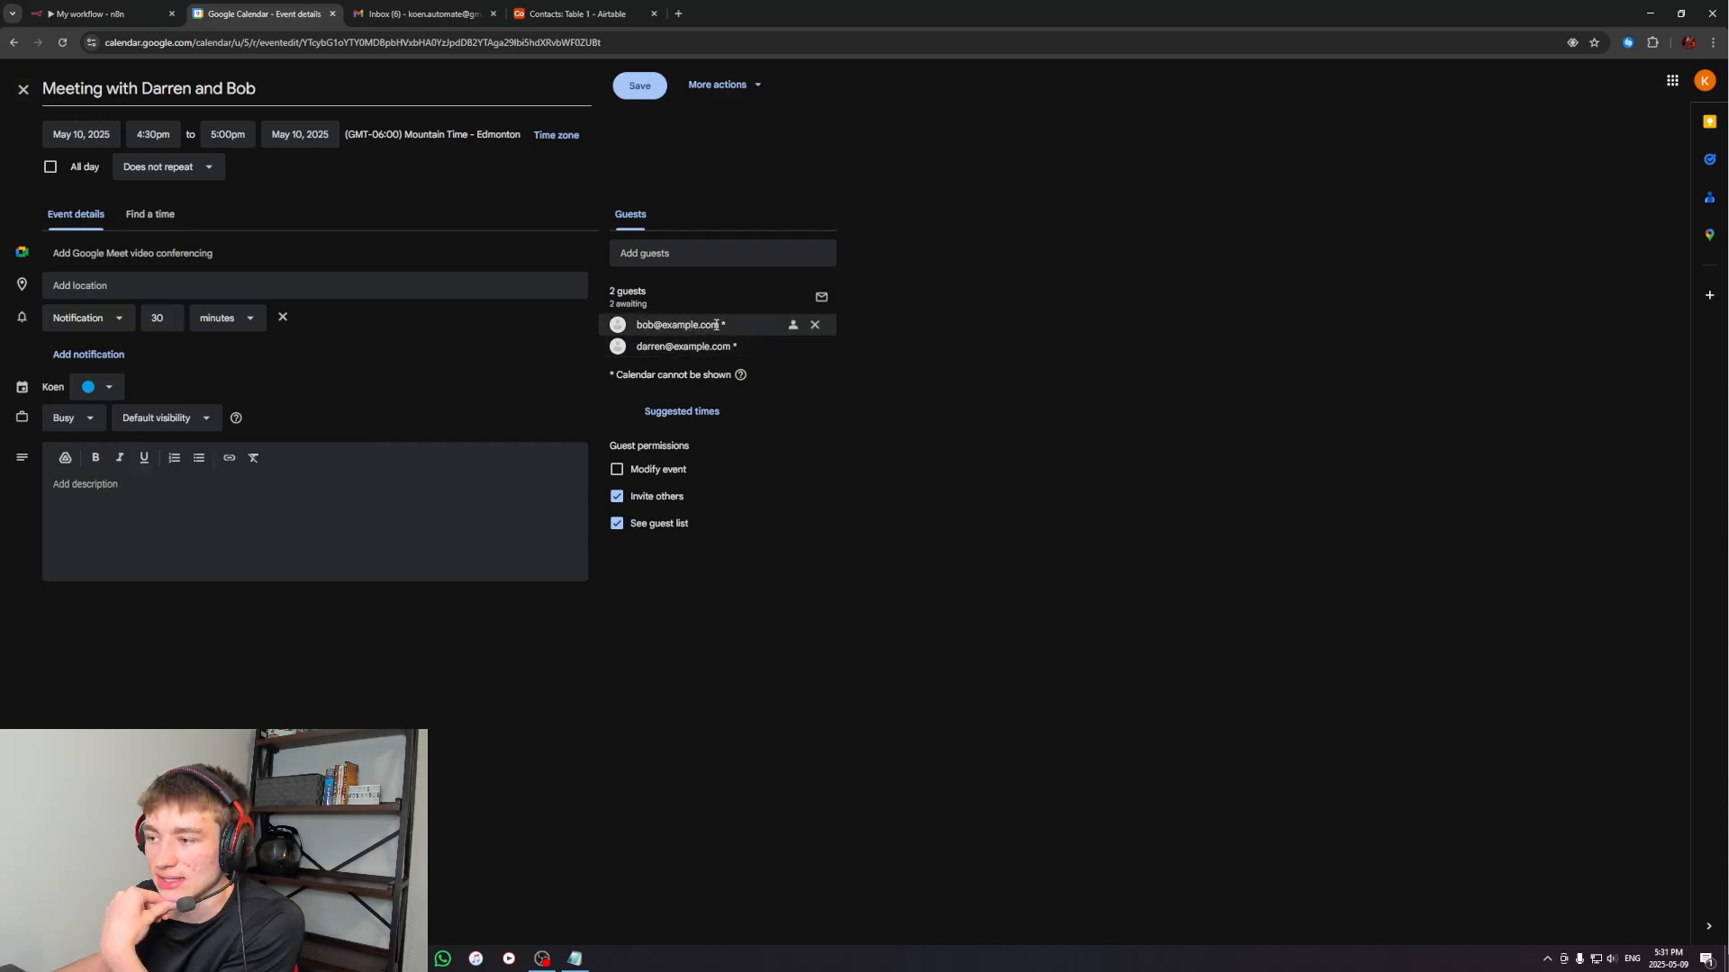
mouse_move(648, 346)
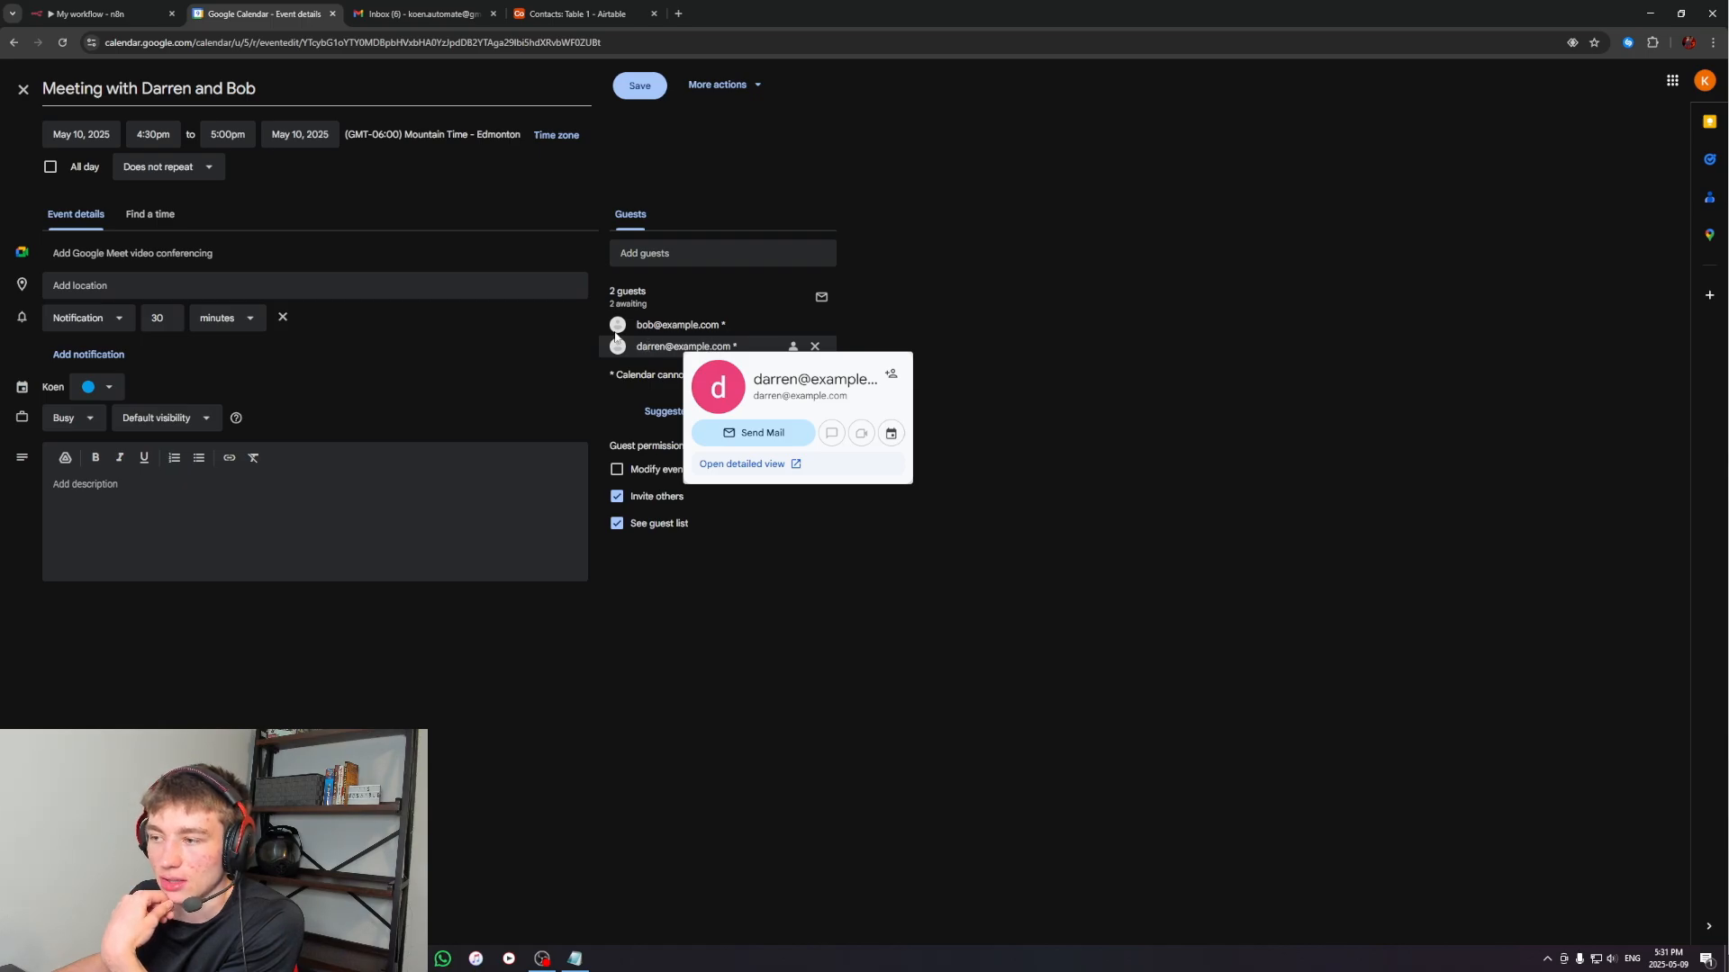
left_click(24, 89)
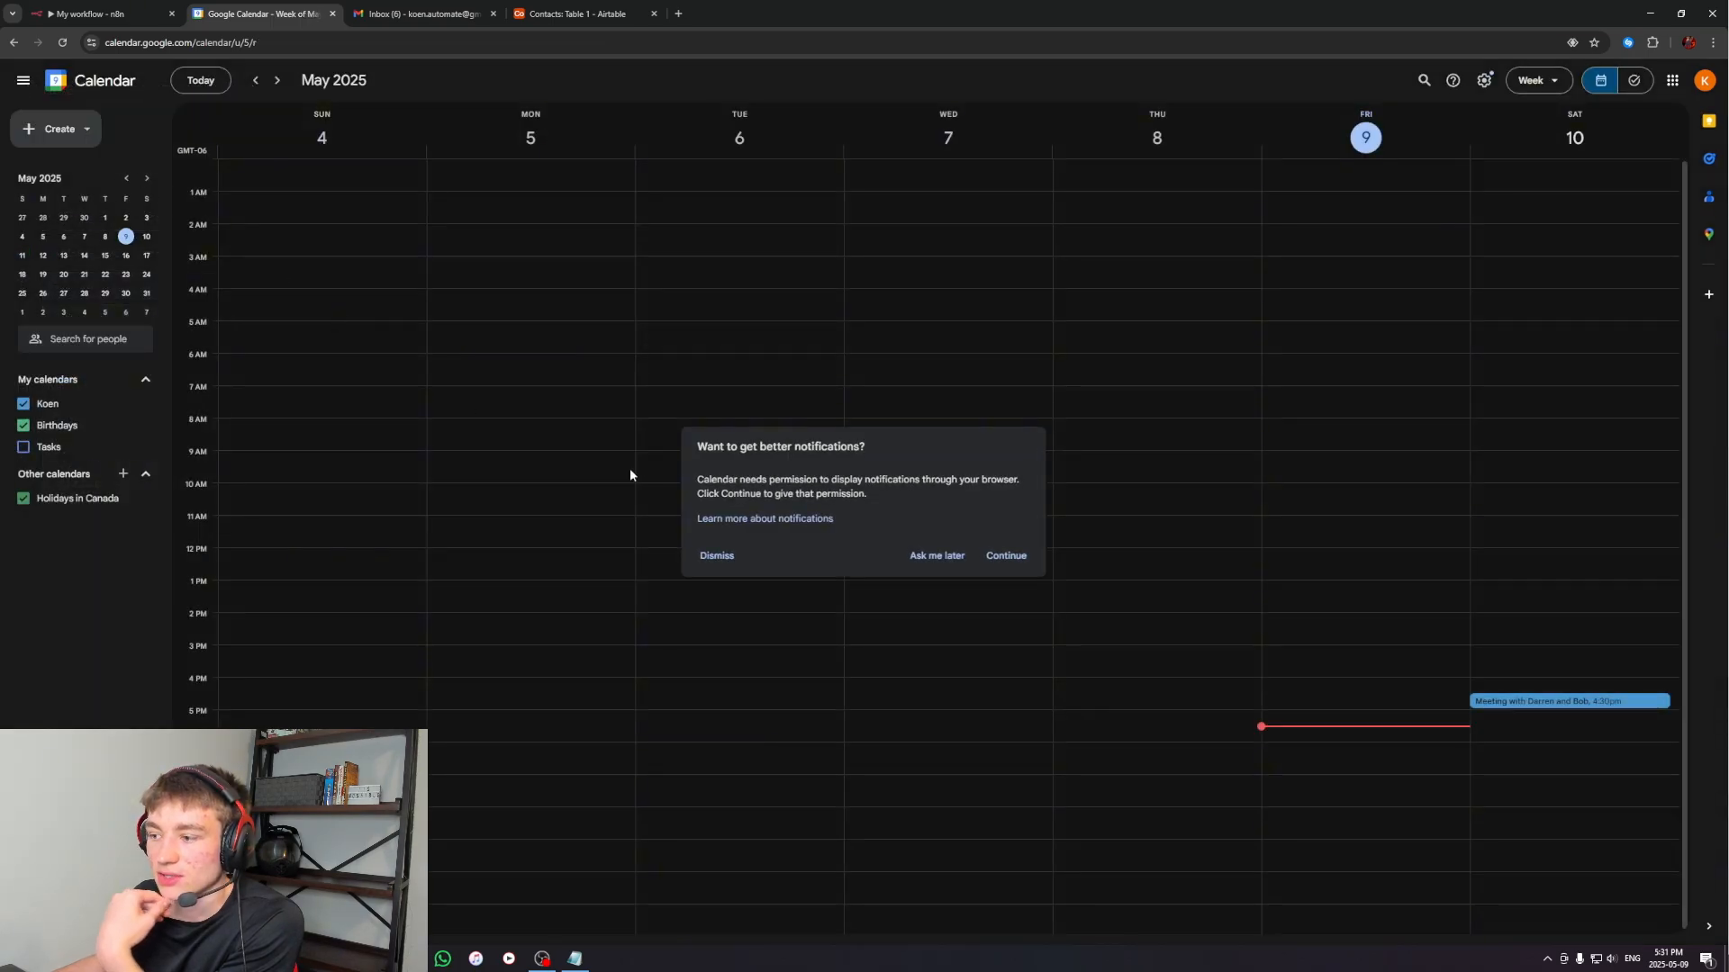
left_click(936, 555)
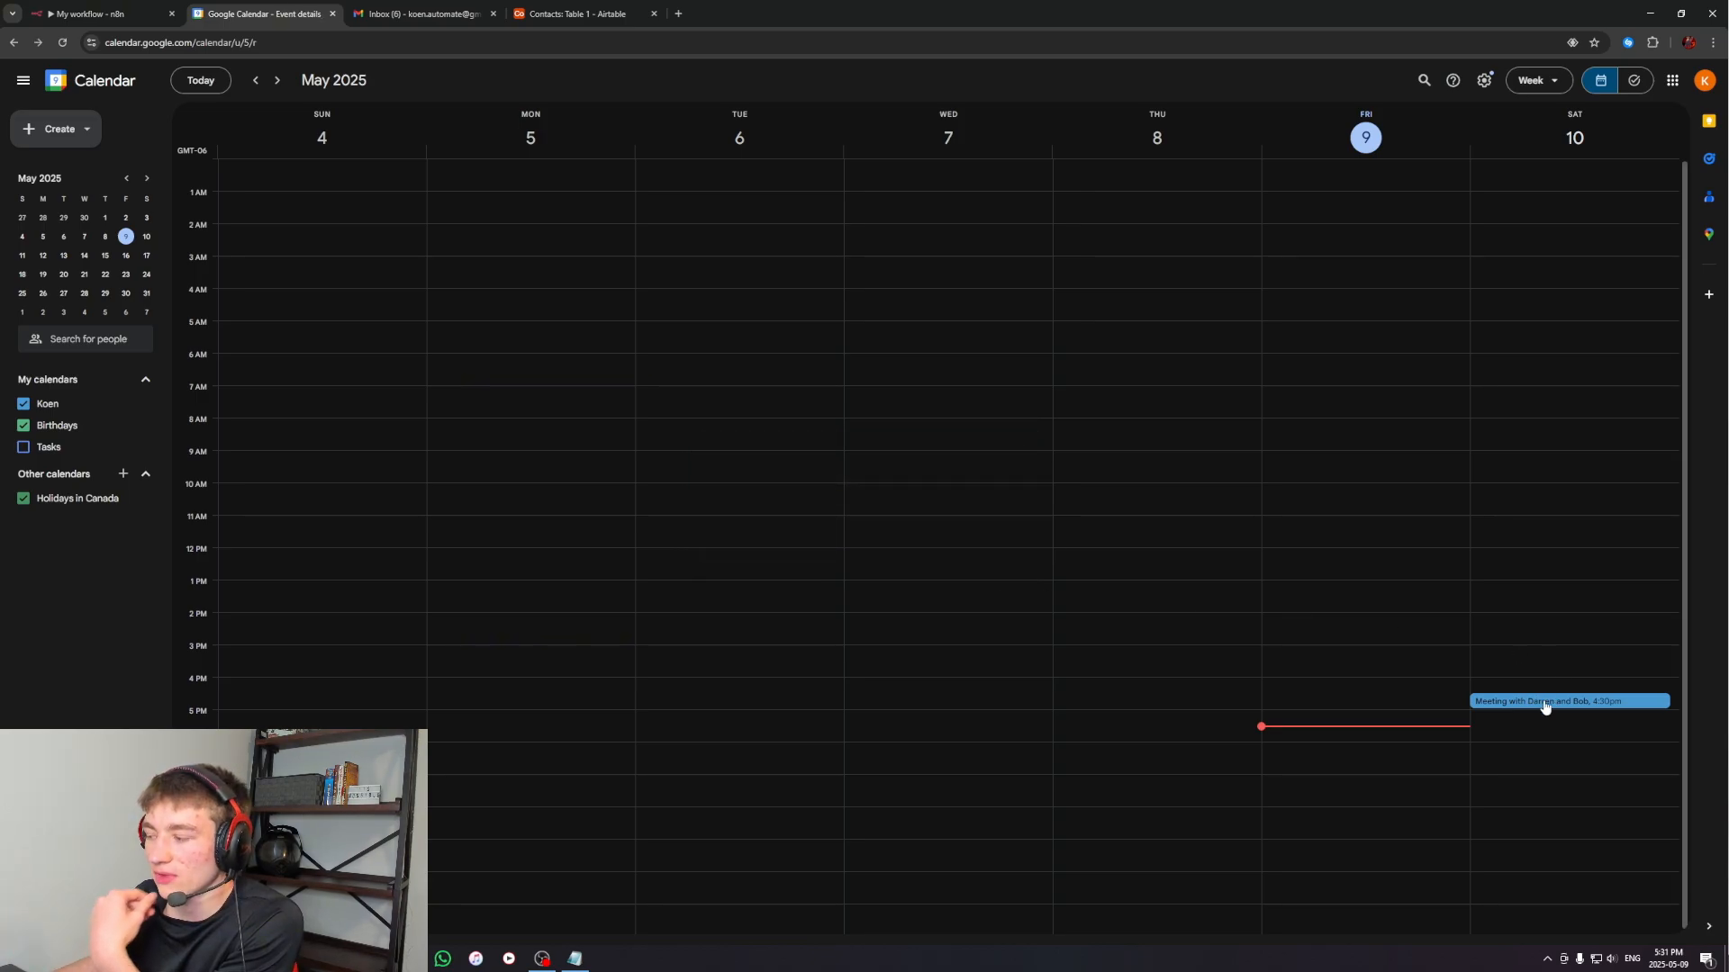
Reopen the meeting and compare its guests' e-mail addresses with the Airtable contacts table
double_click(1545, 703)
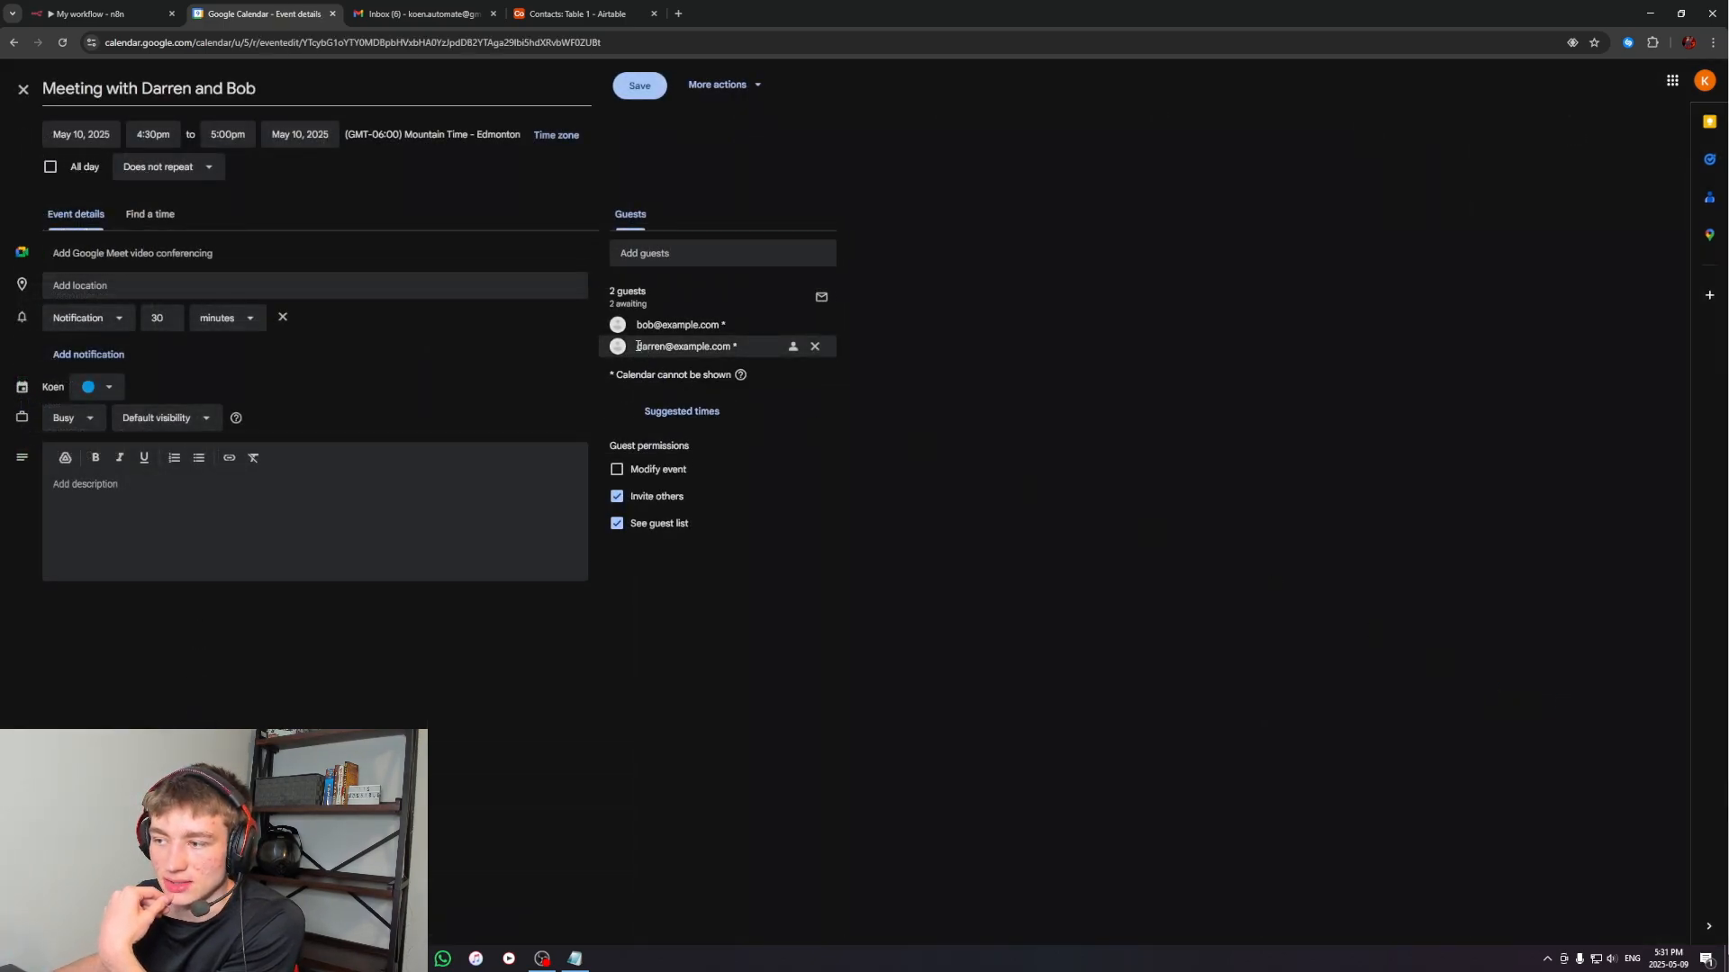
left_click_drag(638, 346, 730, 347)
left_click(727, 347)
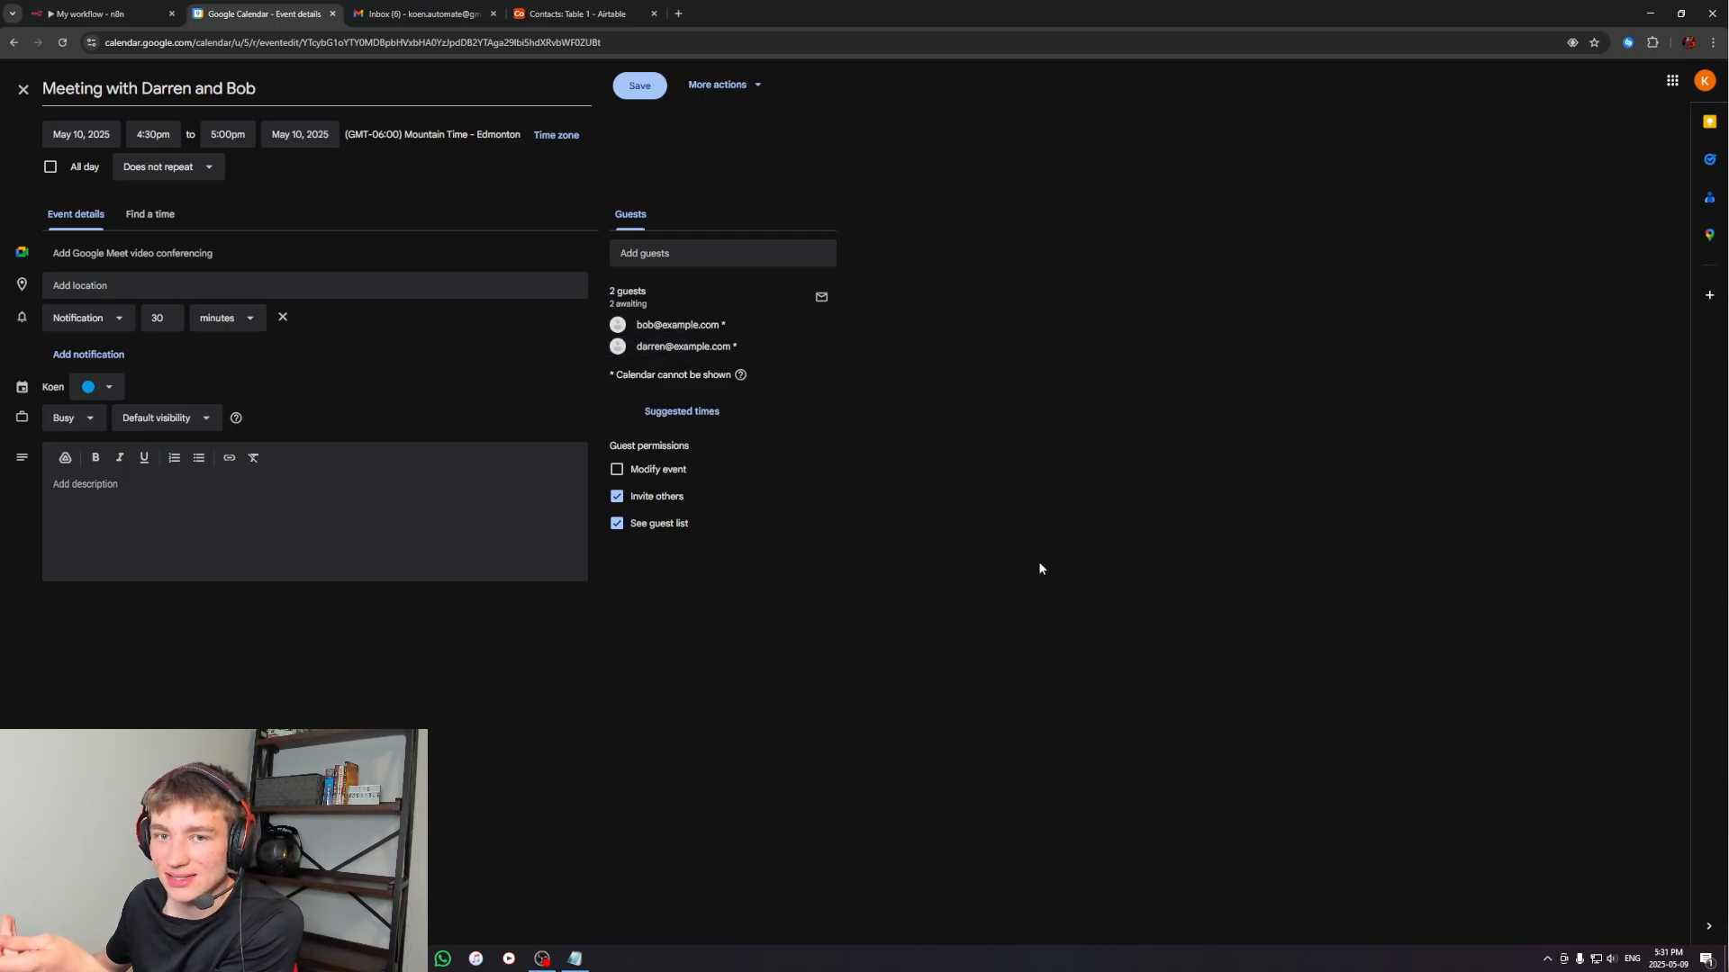
mouse_move(705, 347)
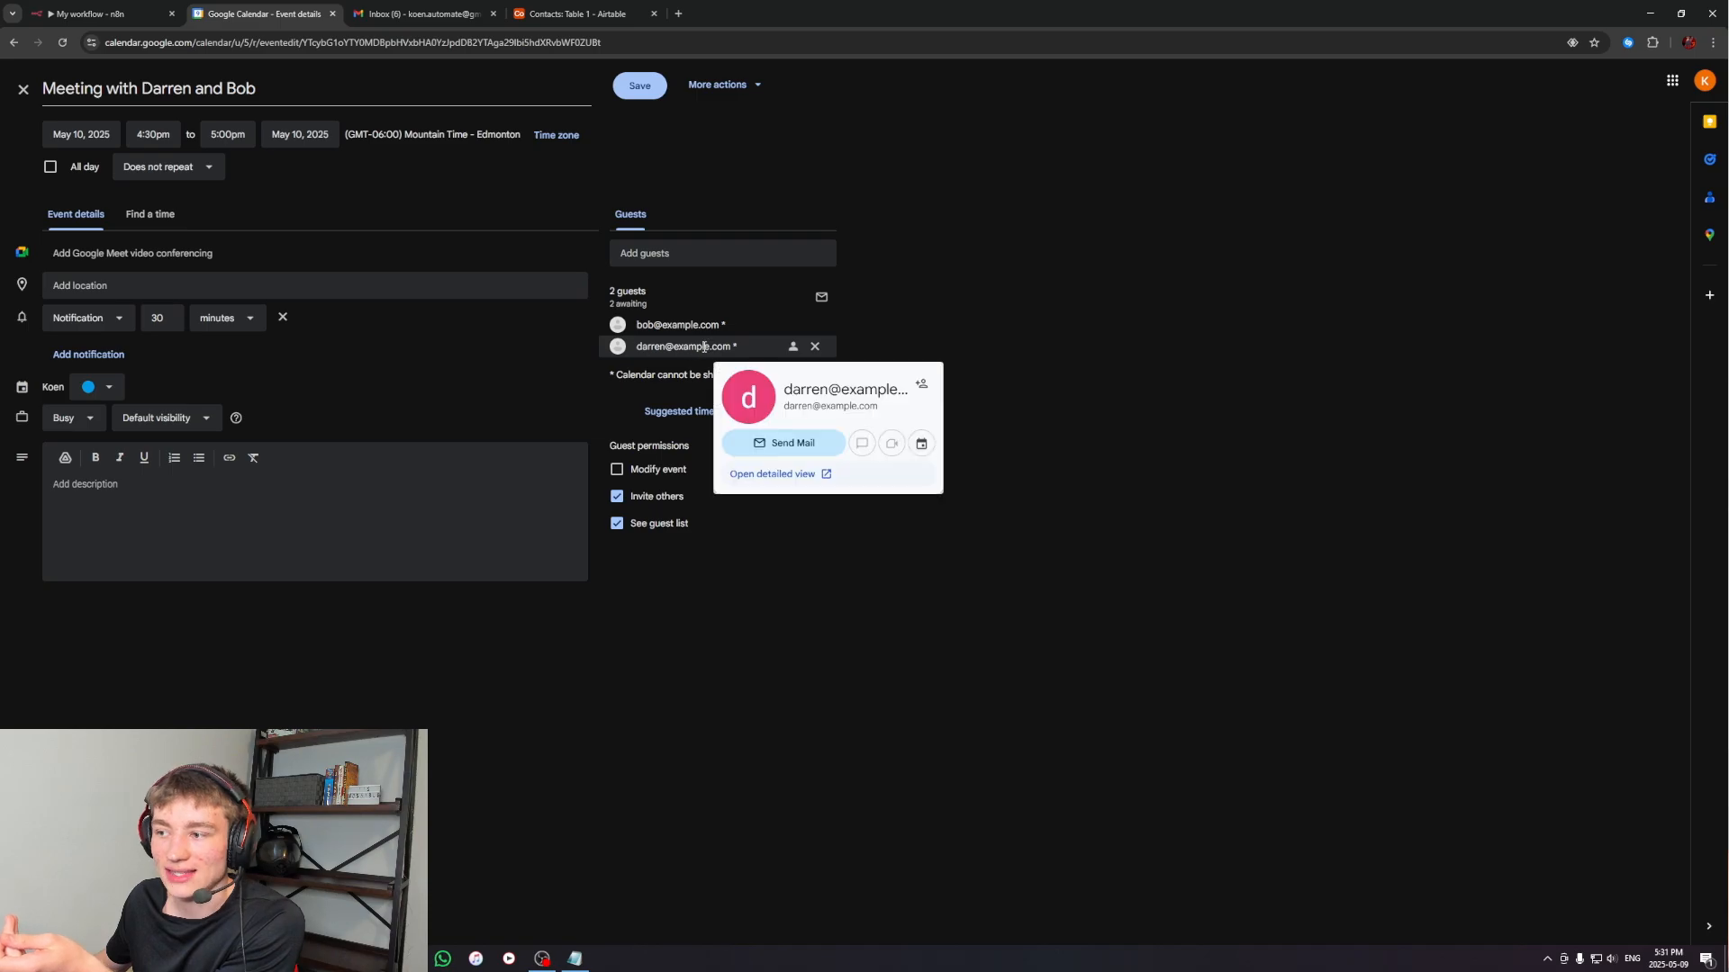
left_click(576, 14)
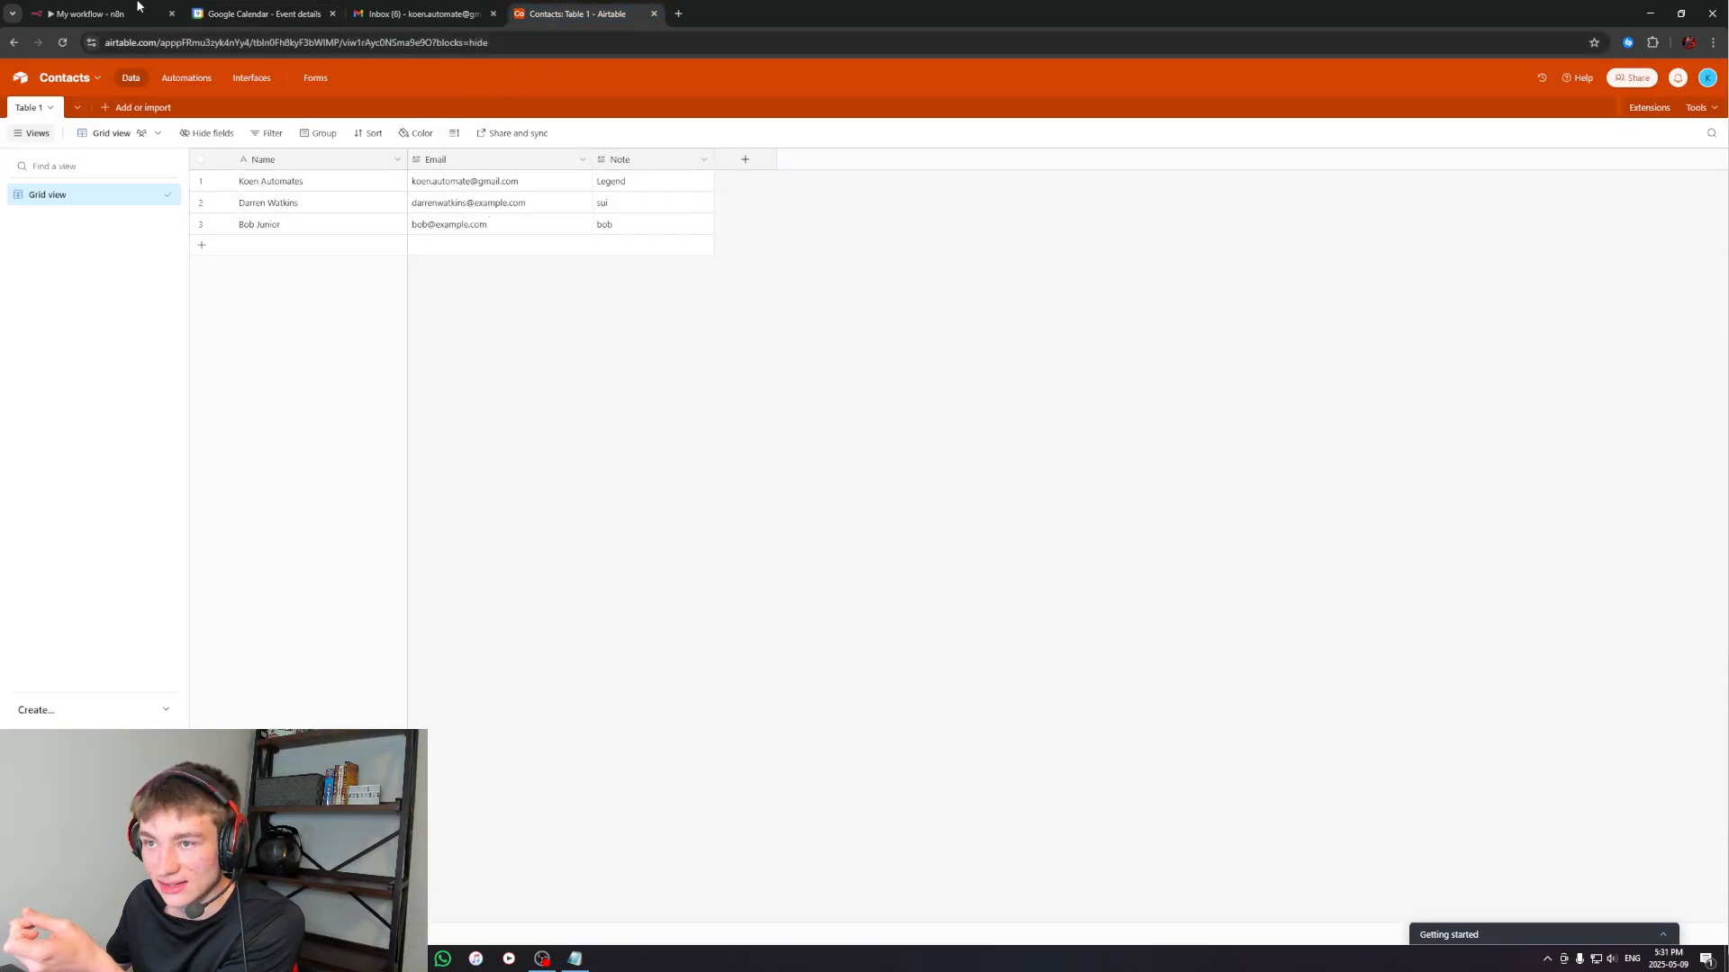
In n8n, append to the AI Agent's system message: Also use the "contacts" tool when scheduling meeting with the "calendar" tool
left_click(108, 14)
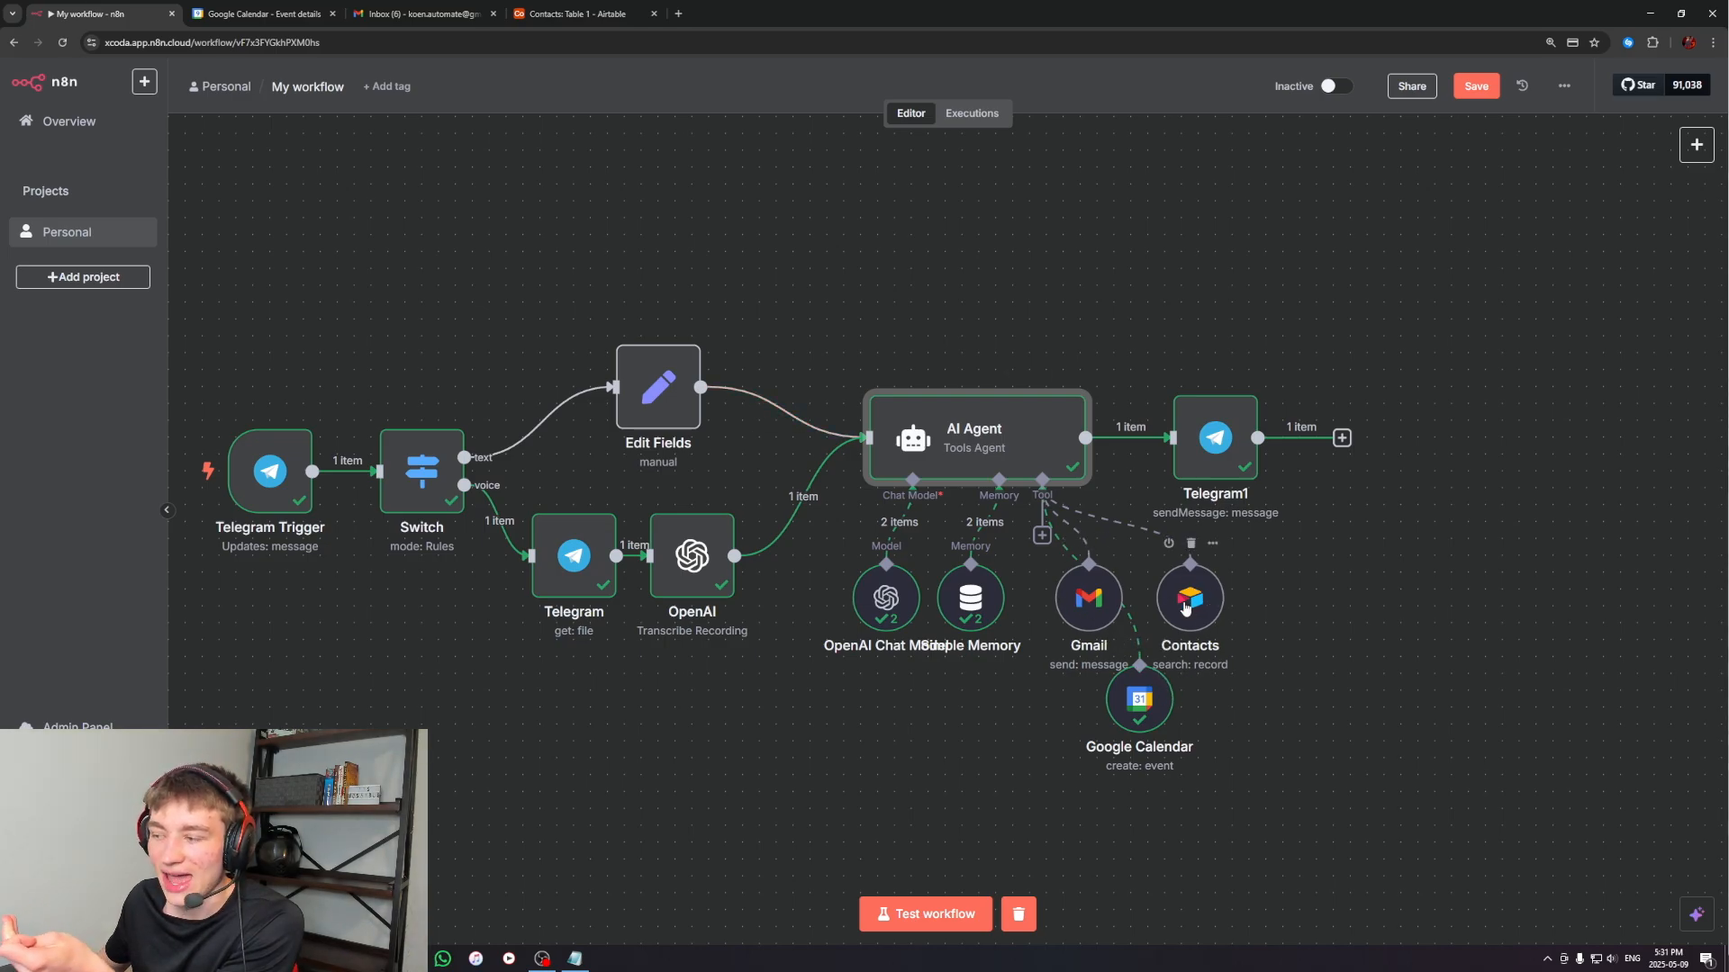
double_click(975, 442)
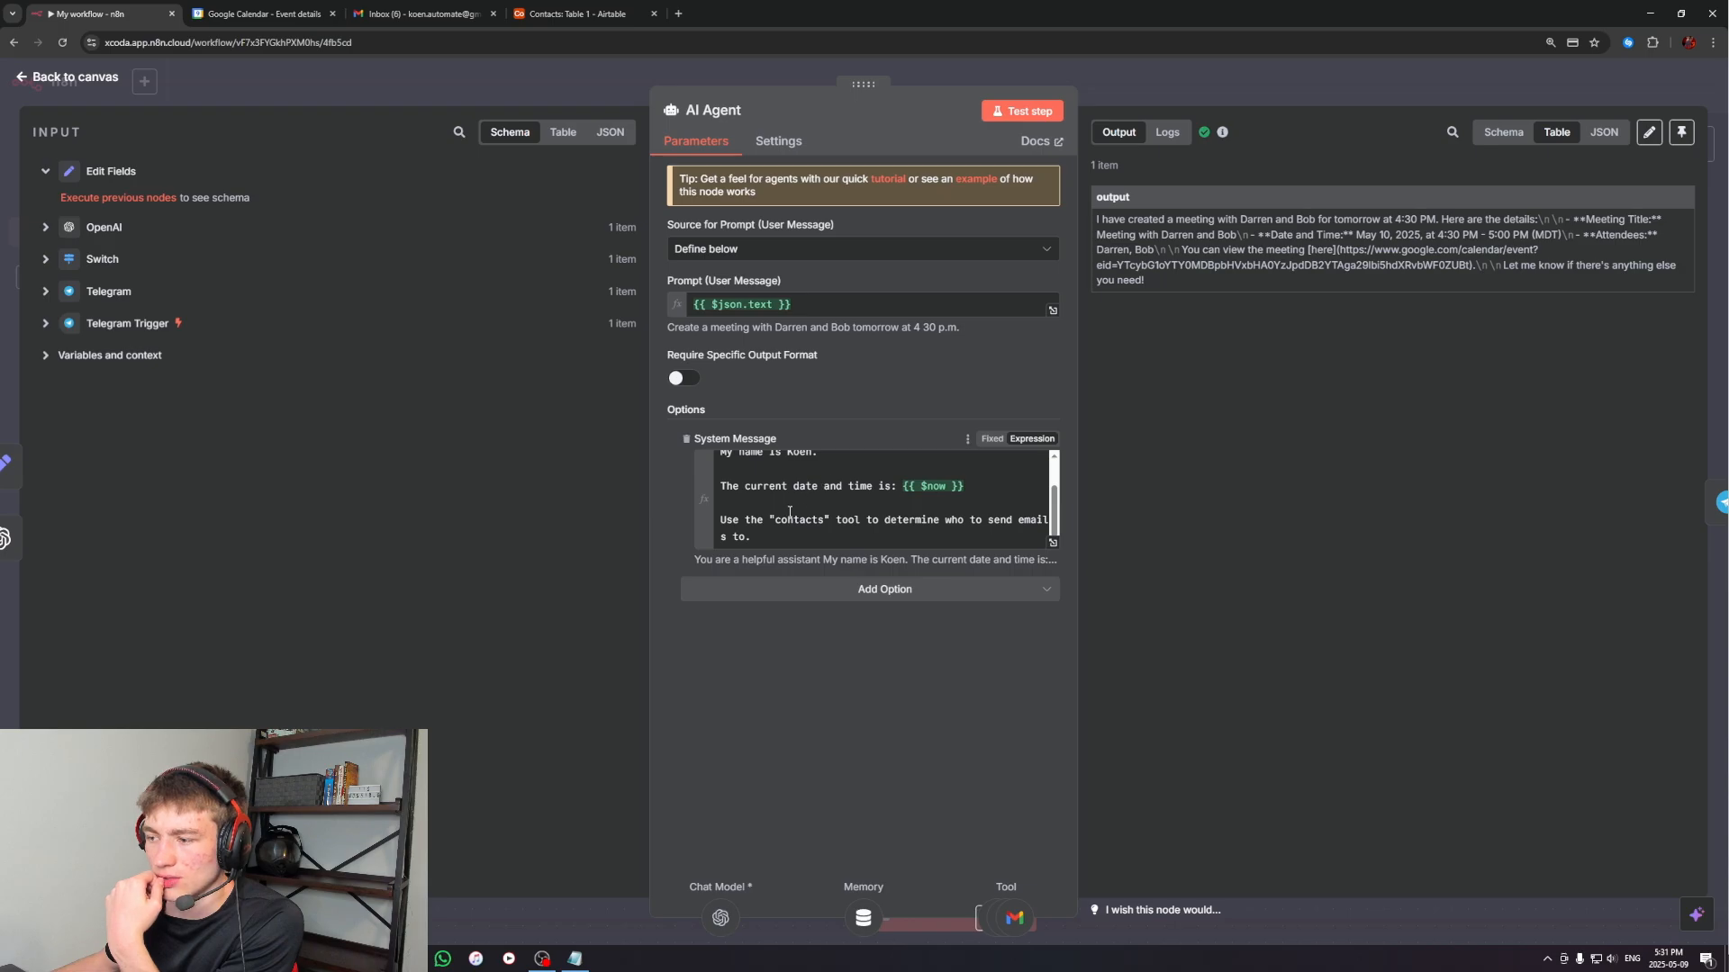
scroll(789, 512, "up", 2)
scroll(729, 527, "down", 2)
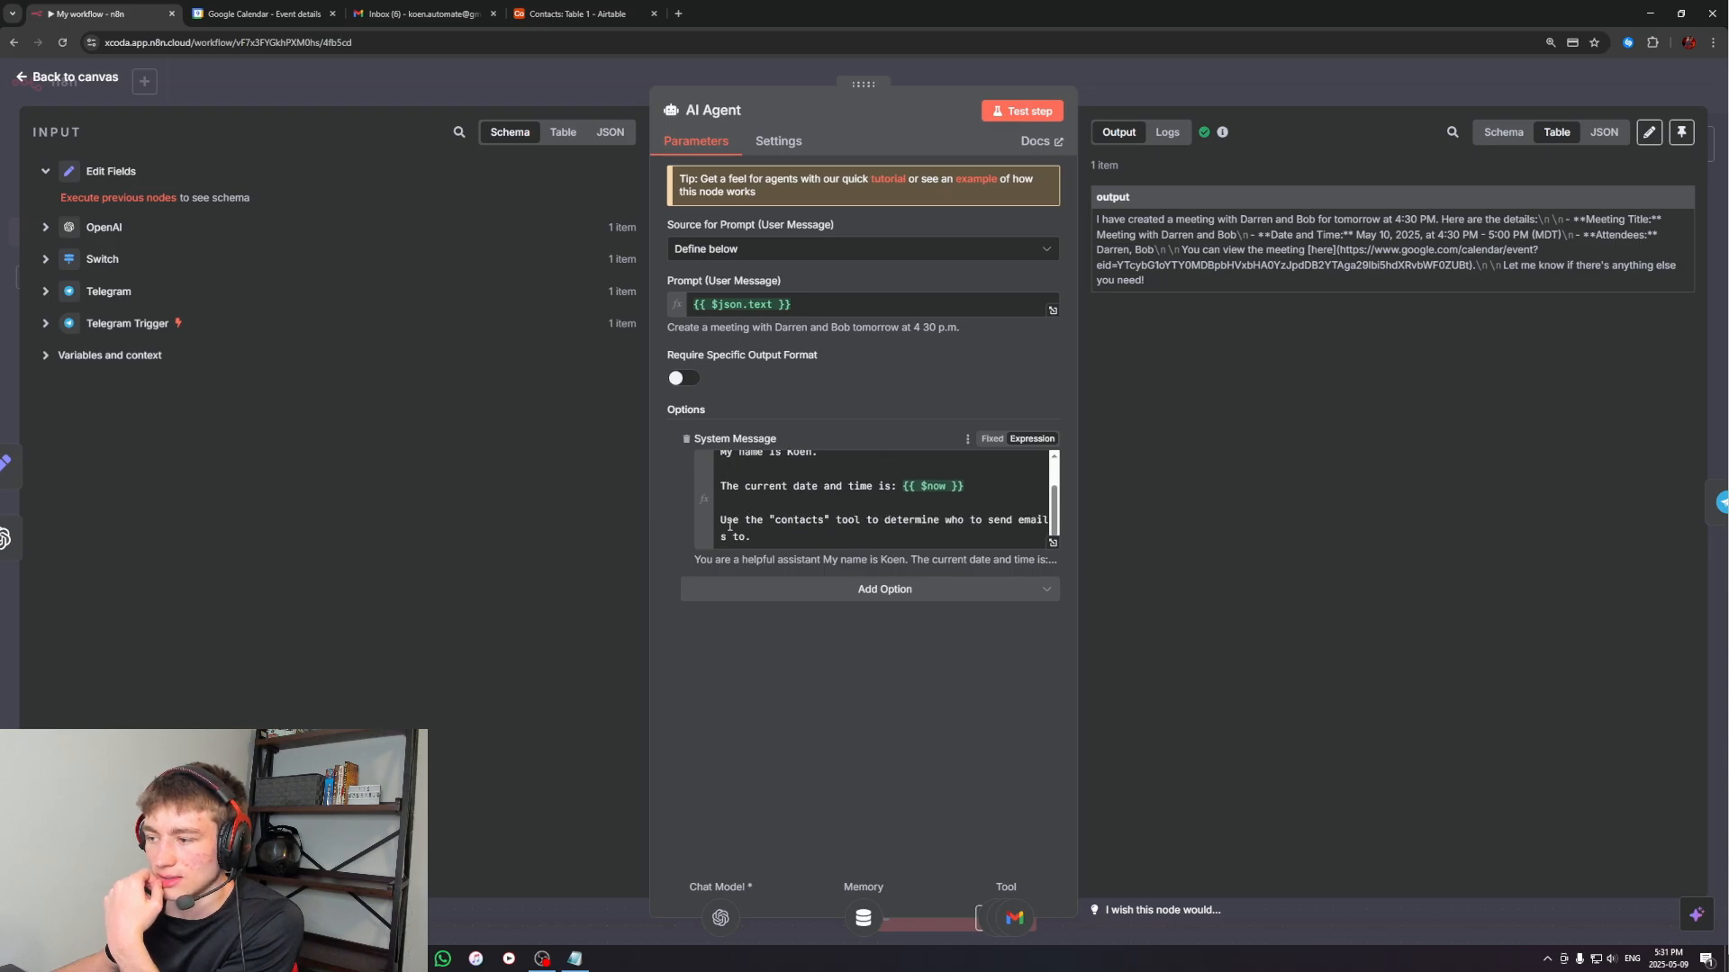
left_click(775, 539)
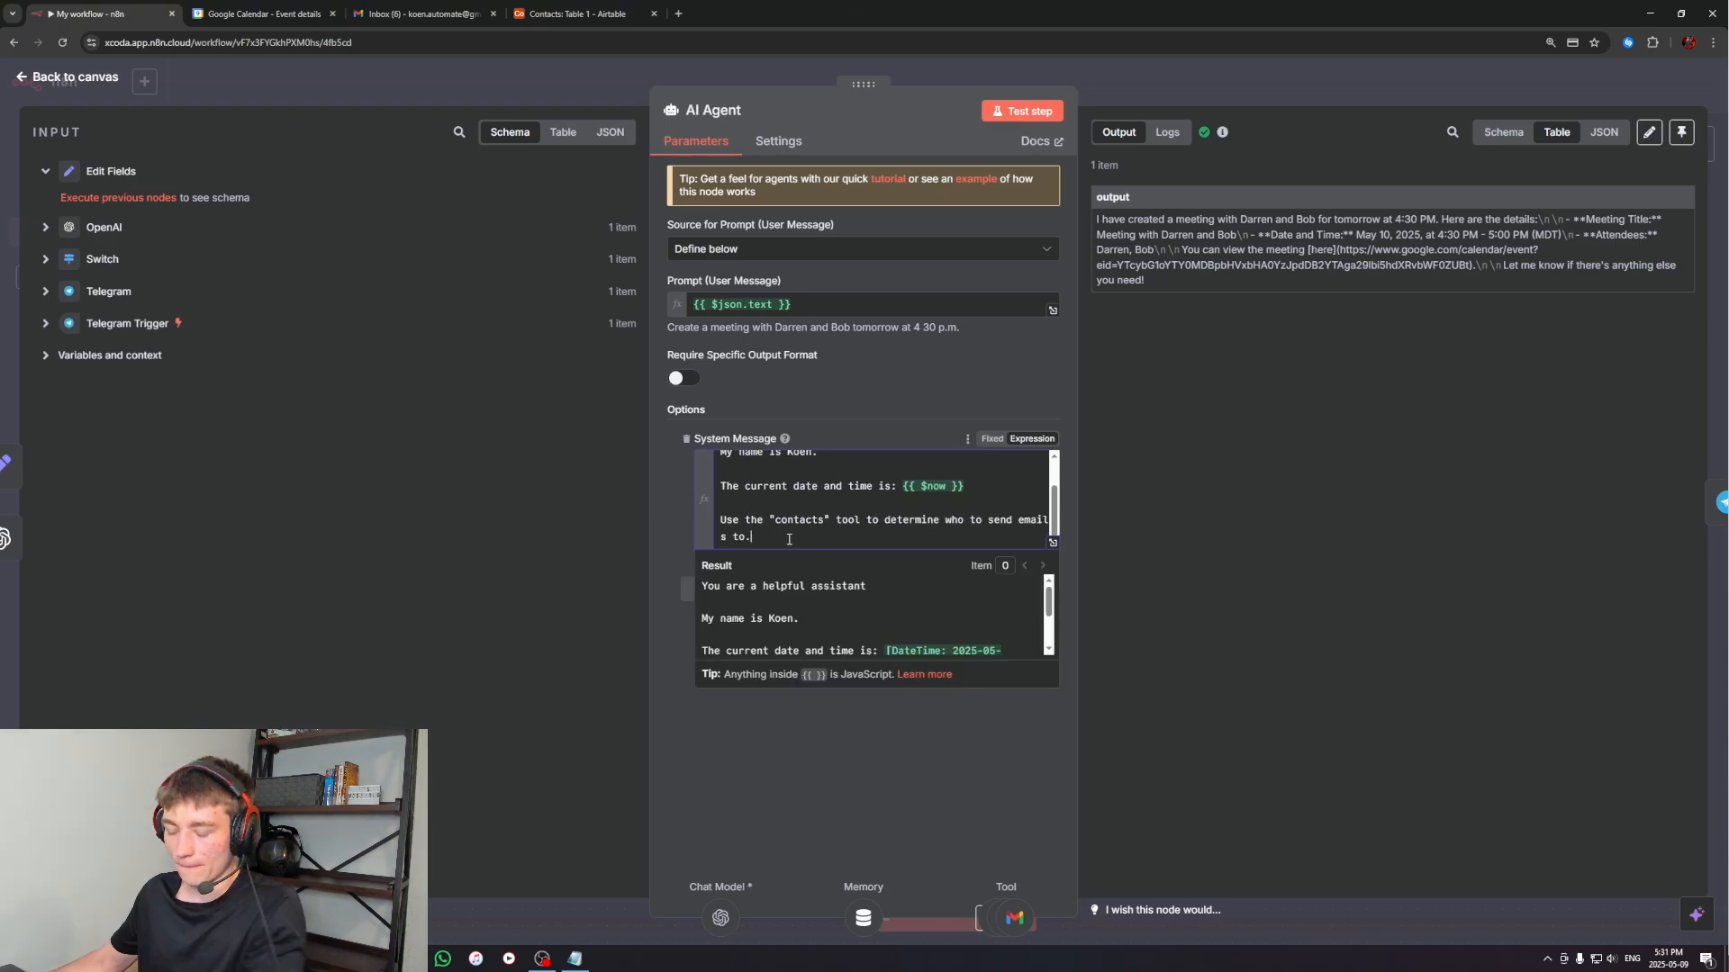
type("Also use the")
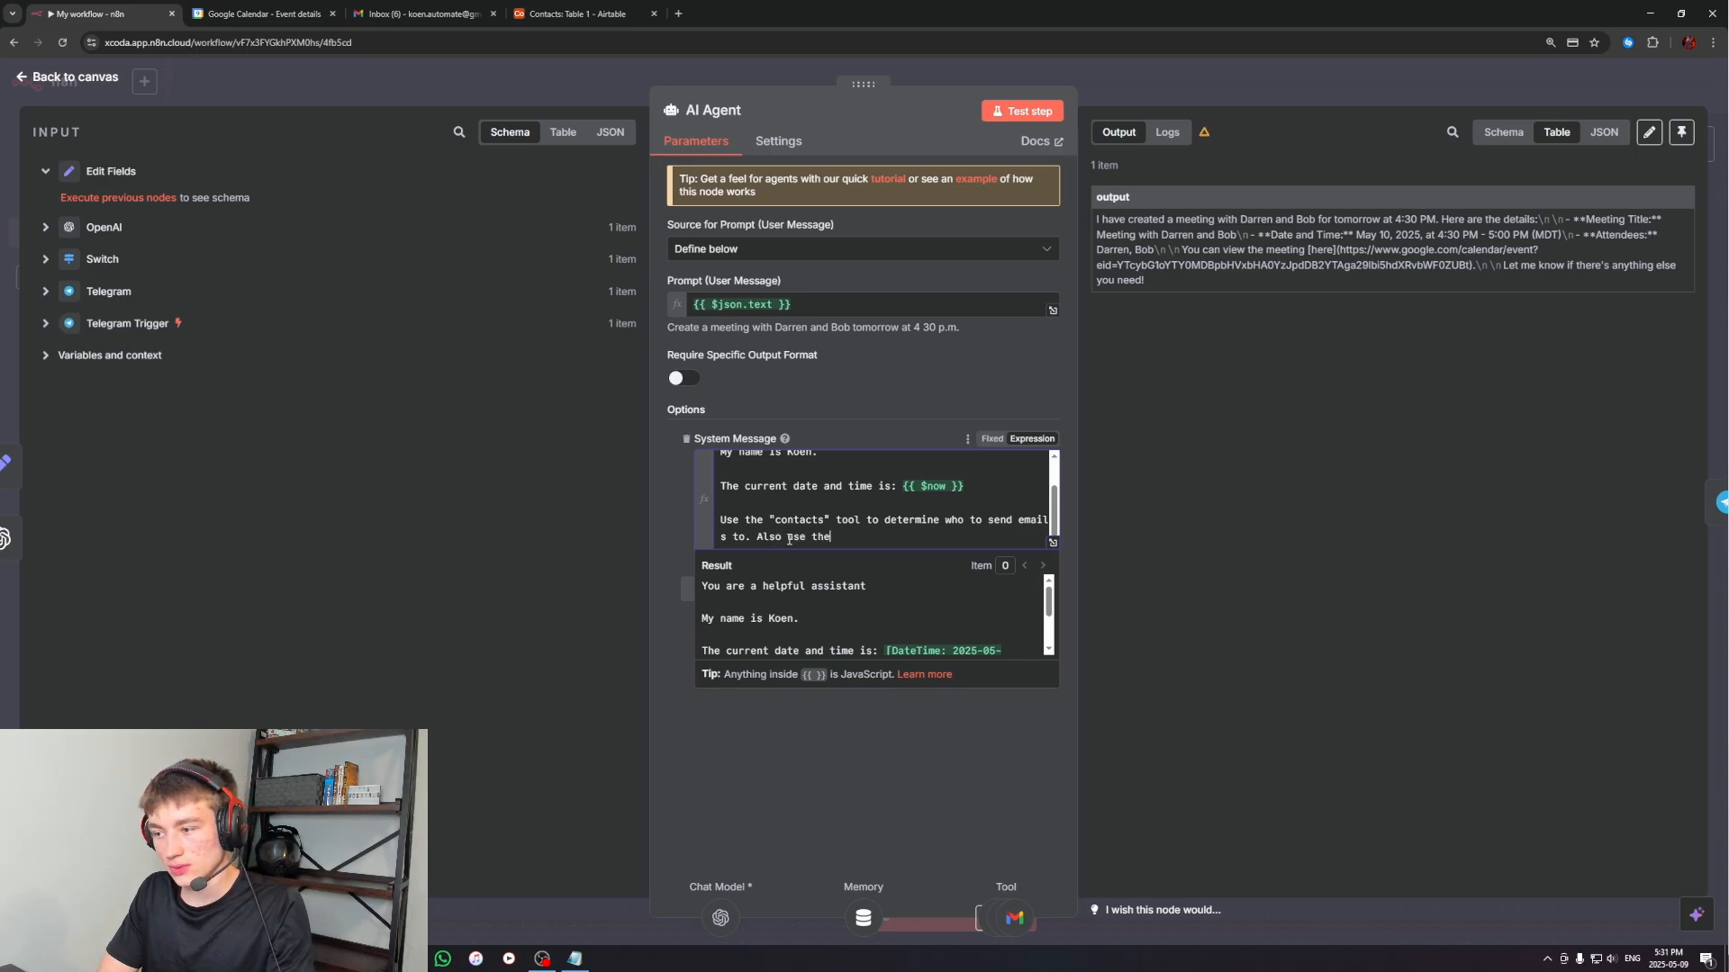
type(" \"conac")
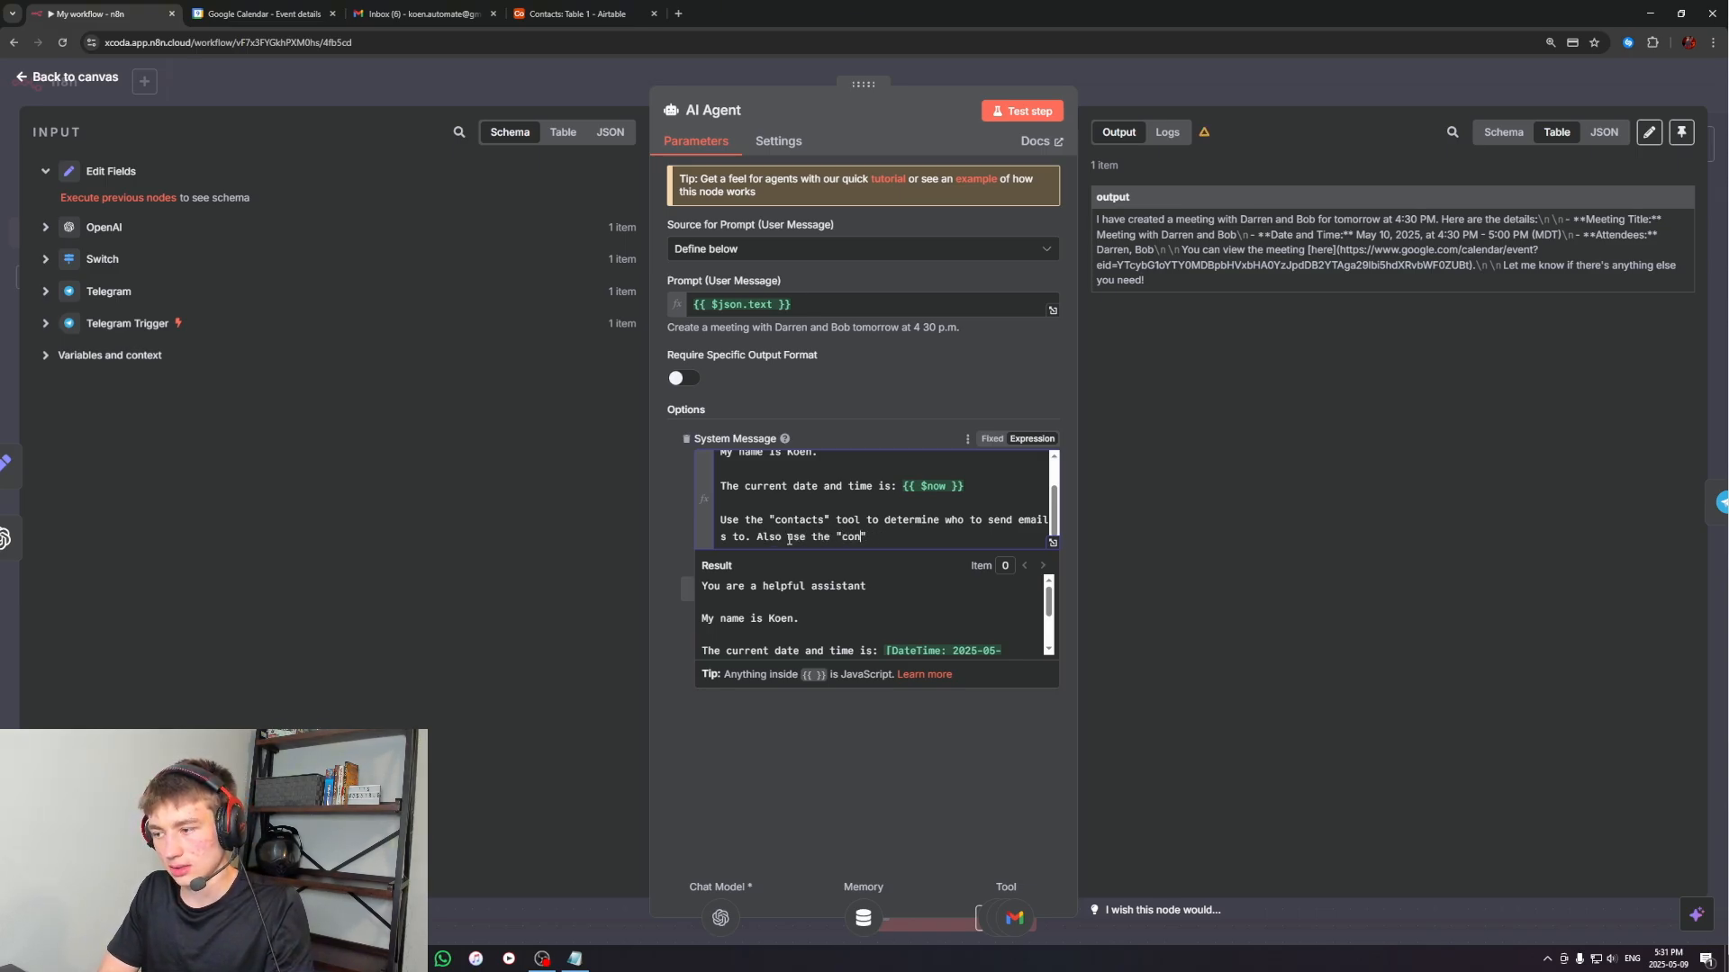
type("s")
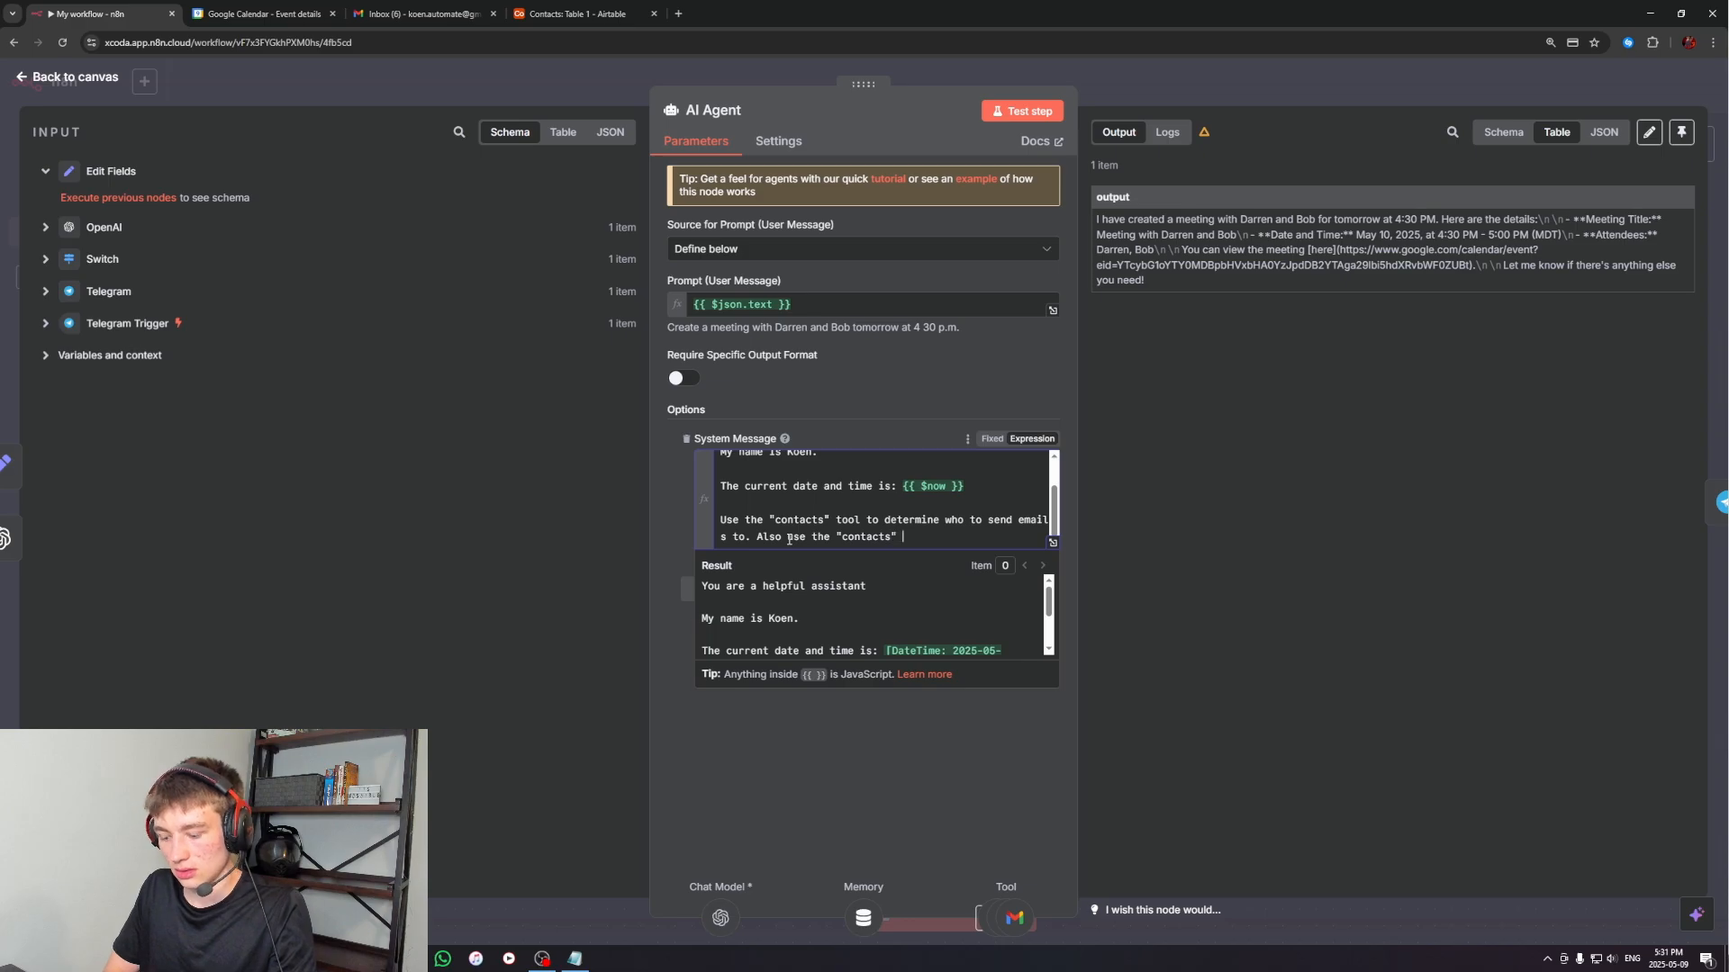
type("\" tool when scheduling me")
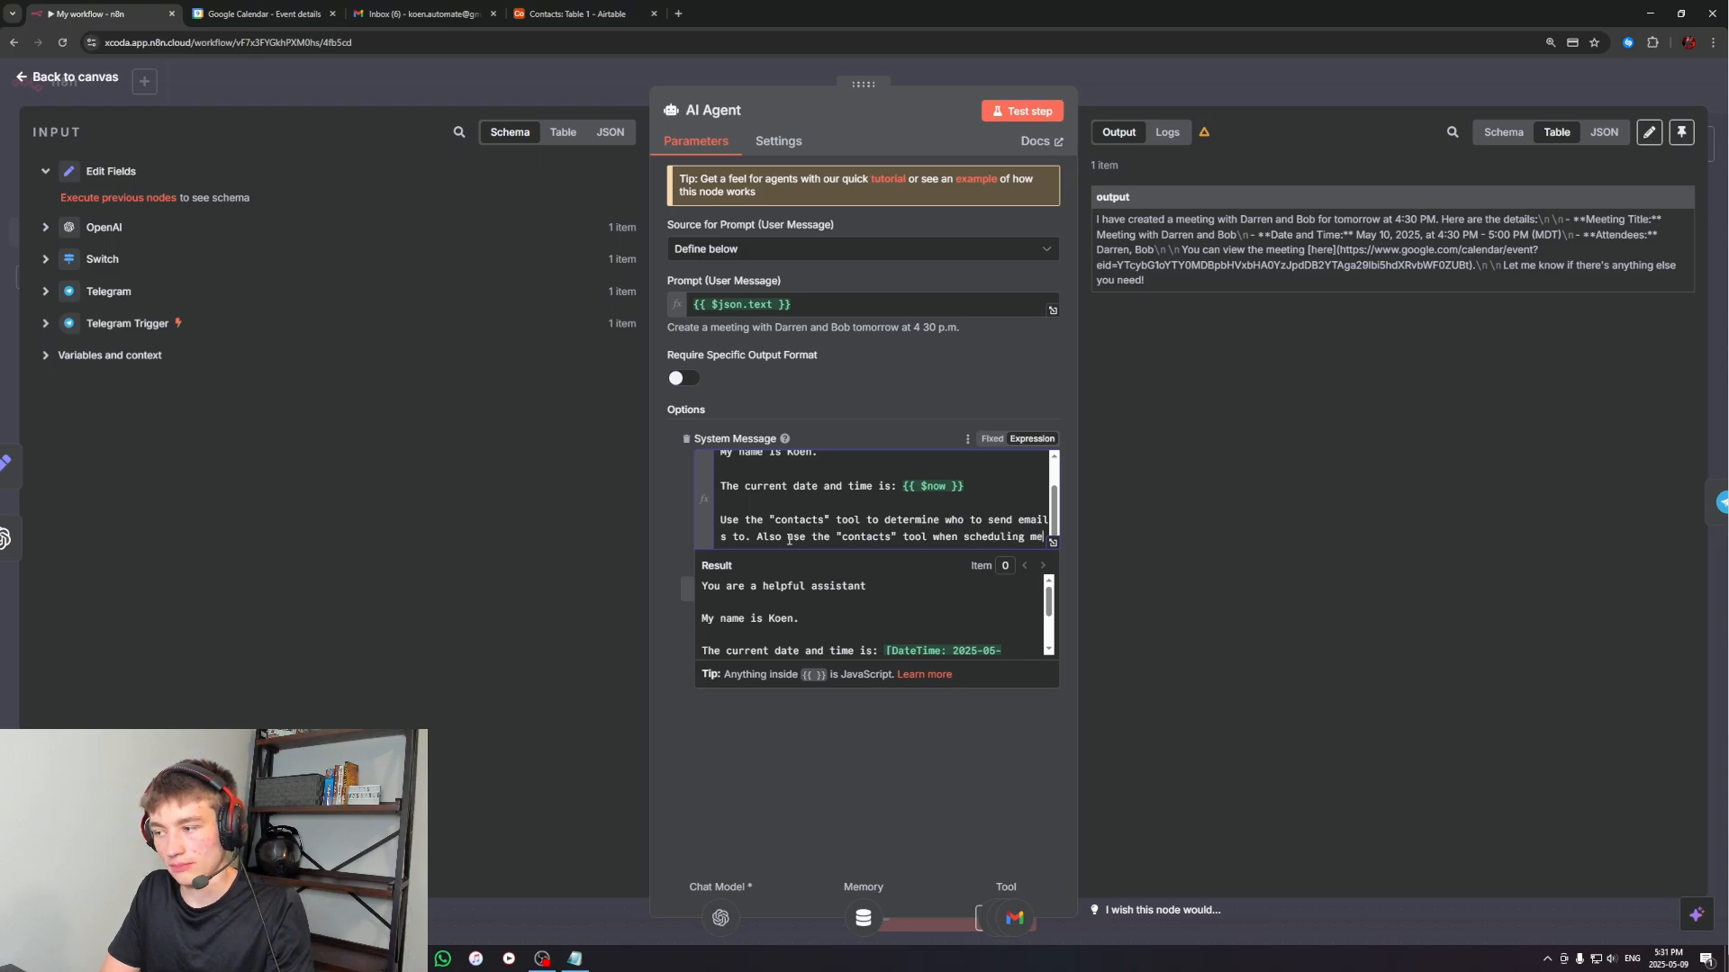
type("ting with the \"calendar")
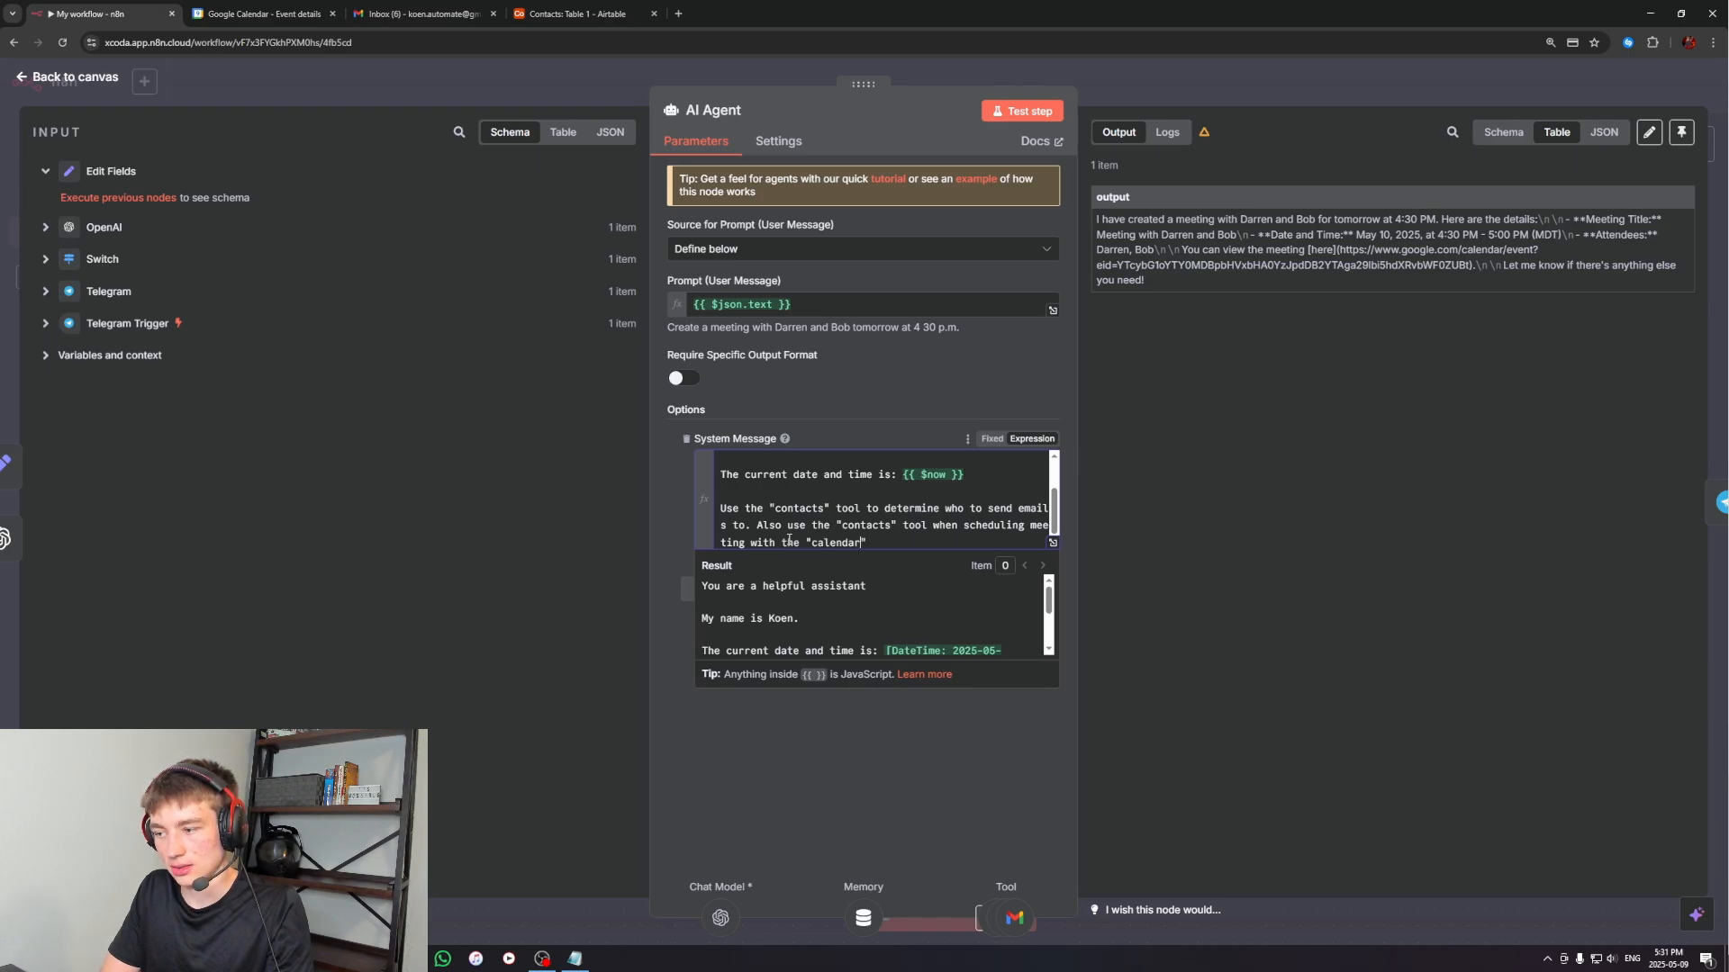
key("Up")
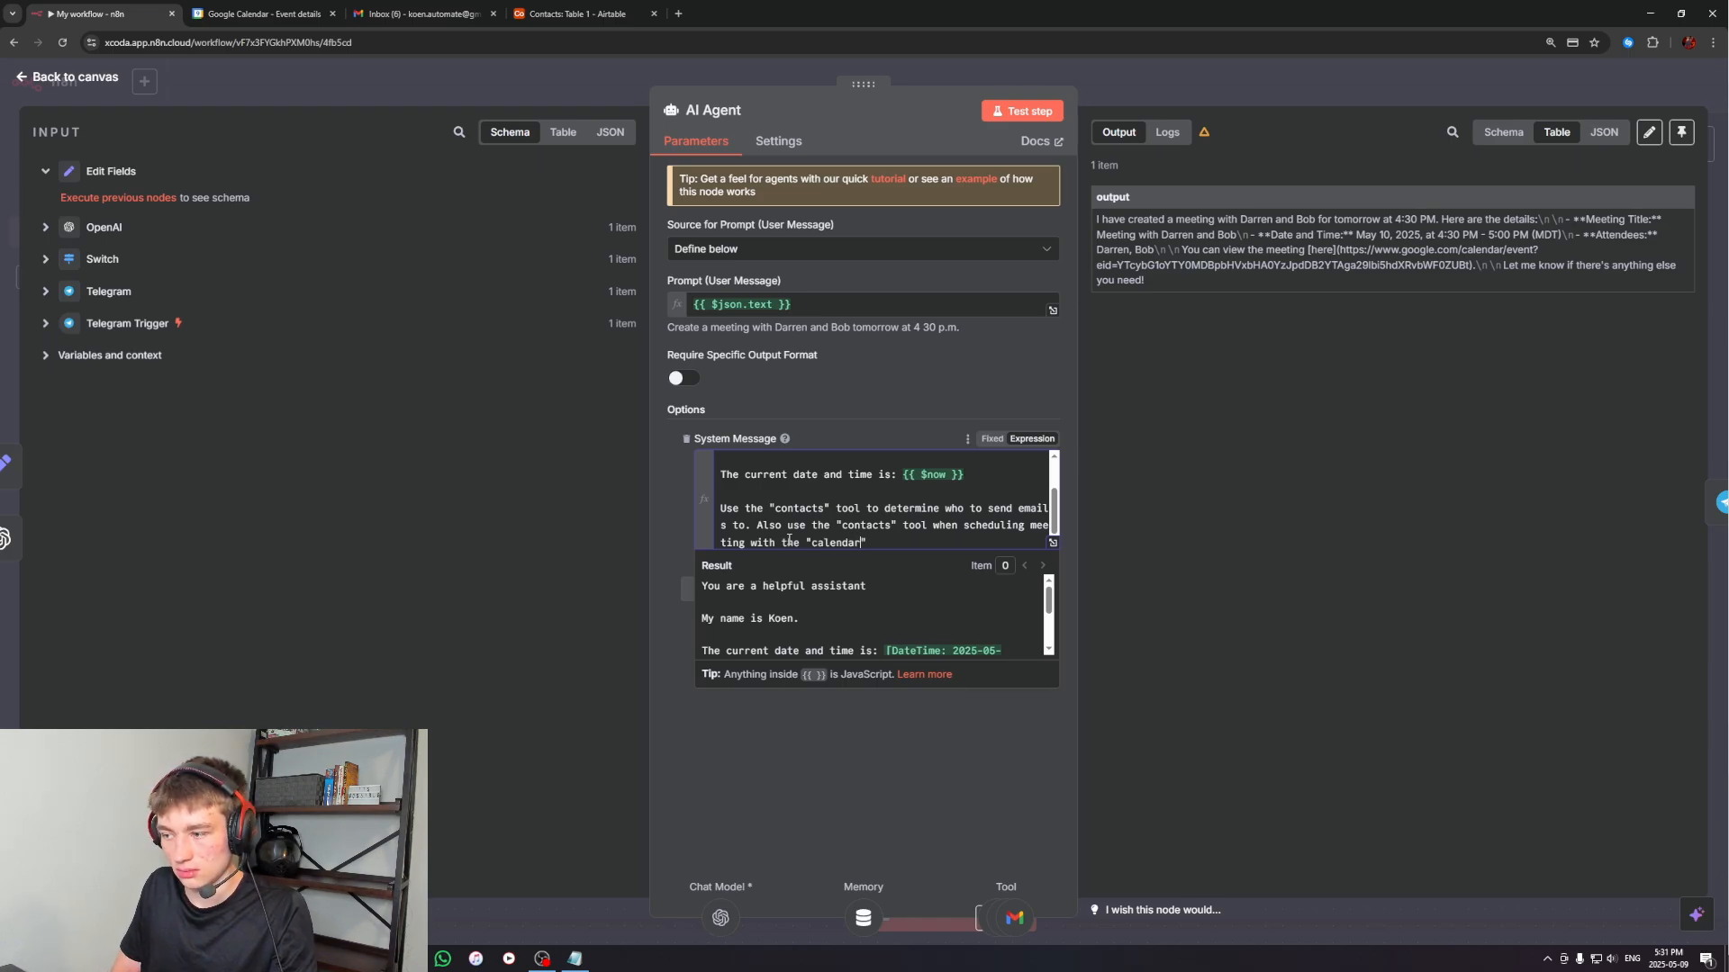
type(".")
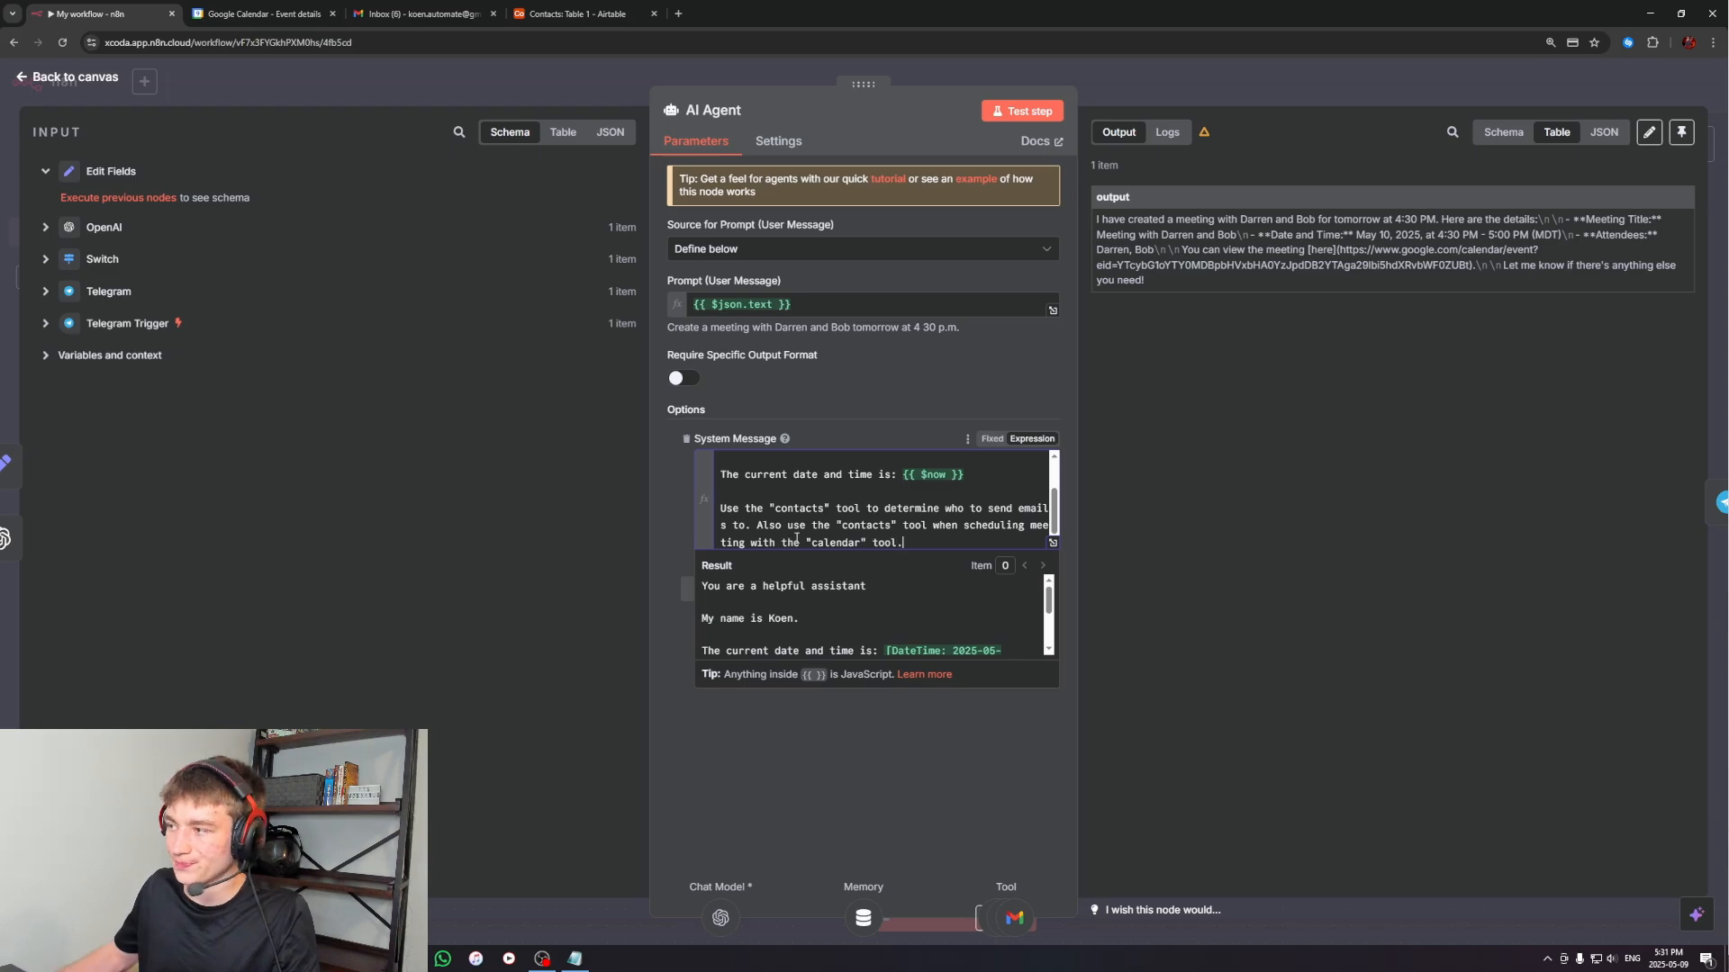
Close the AI Agent settings and rename the Google Calendar tool node to Calendar
left_click(962, 809)
left_click(1210, 84)
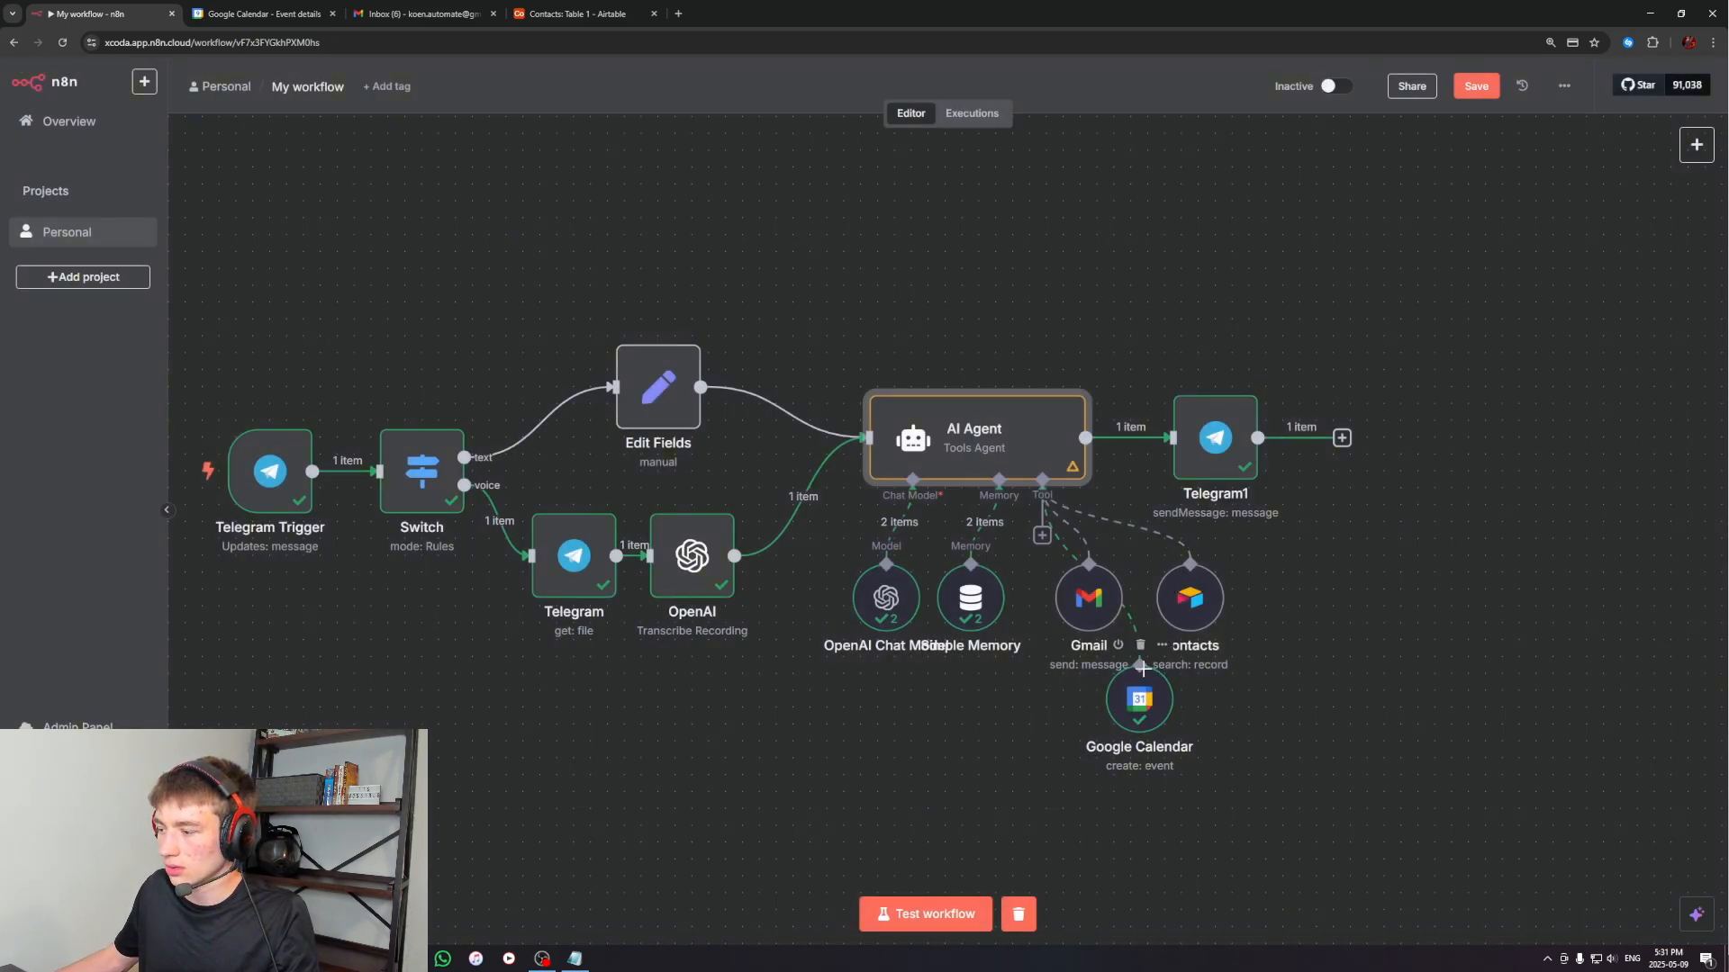
left_click(1162, 648)
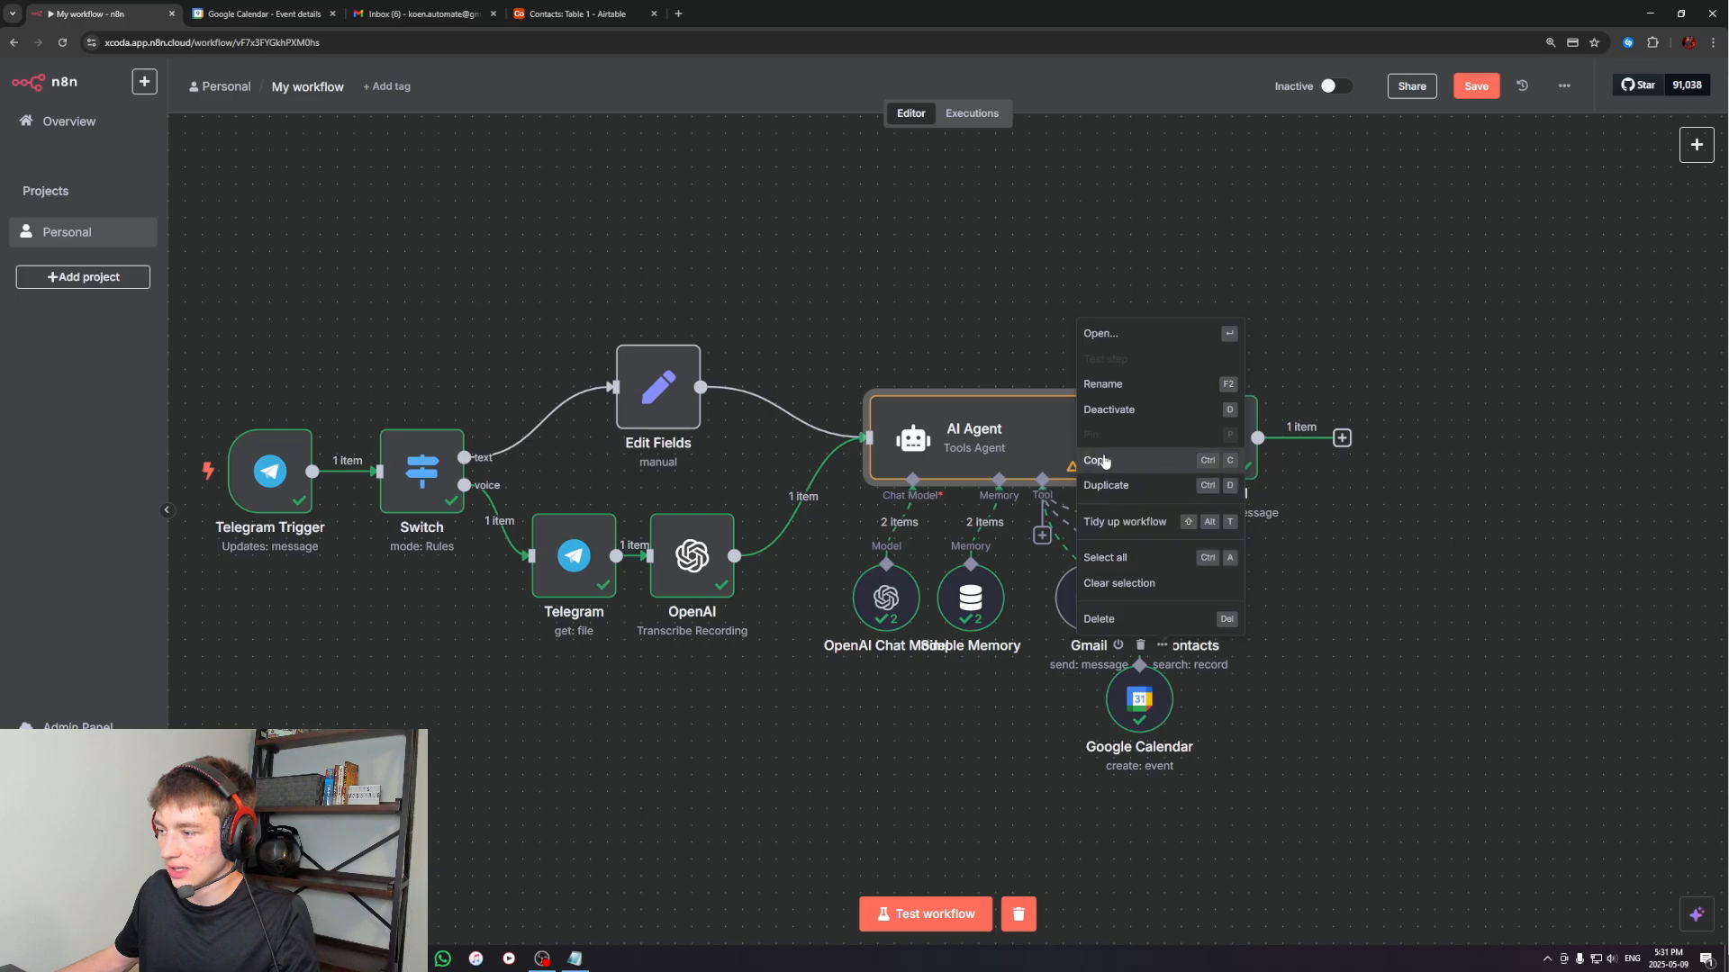
left_click(1107, 384)
type("Calen")
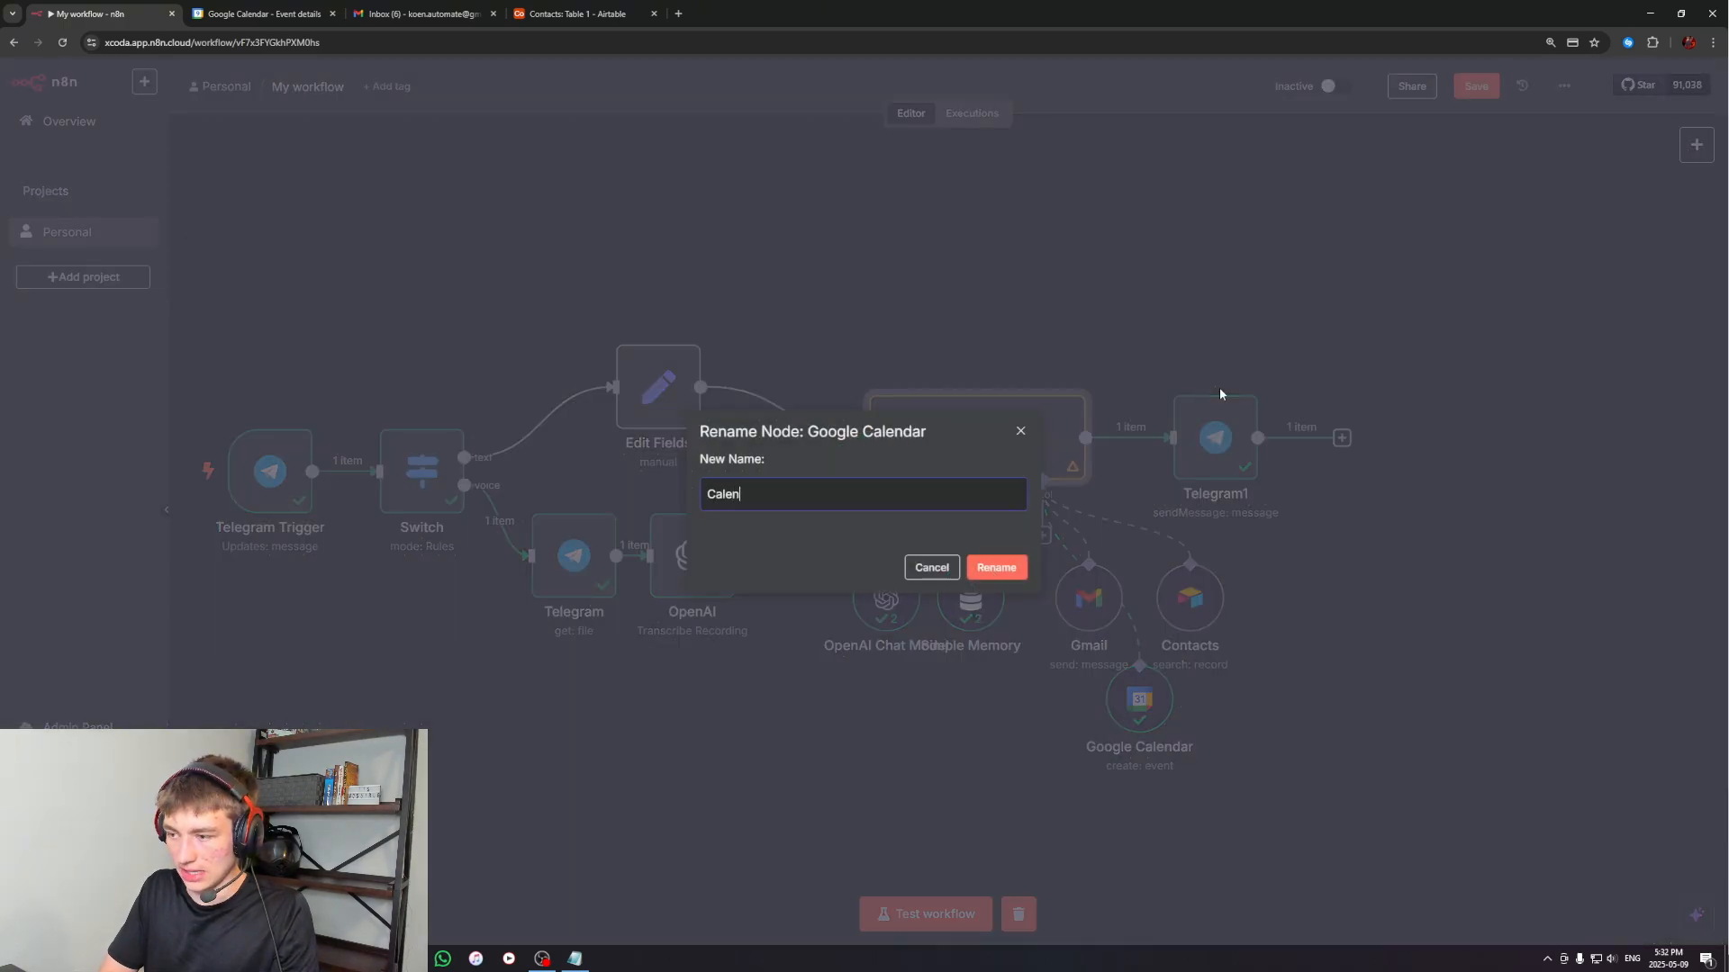
type("dar")
key("Return")
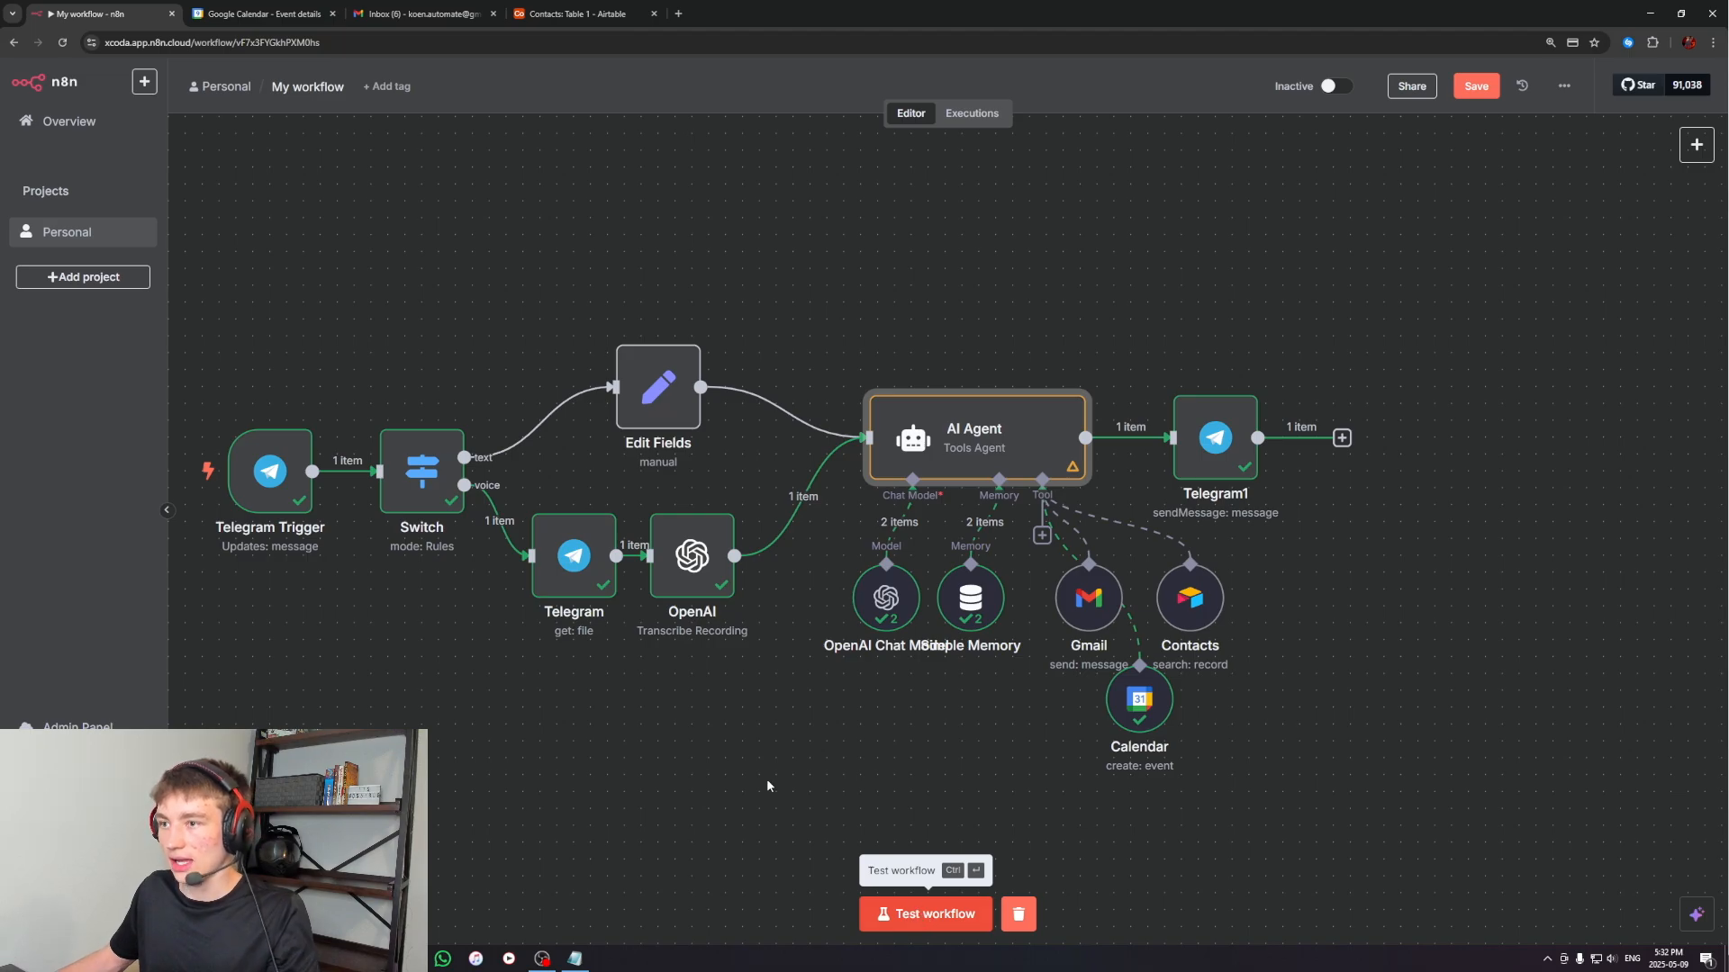
Test the workflow with a Telegram voice message asking for a meeting with two contacts tomorrow at 5:30 PM
left_click(903, 915)
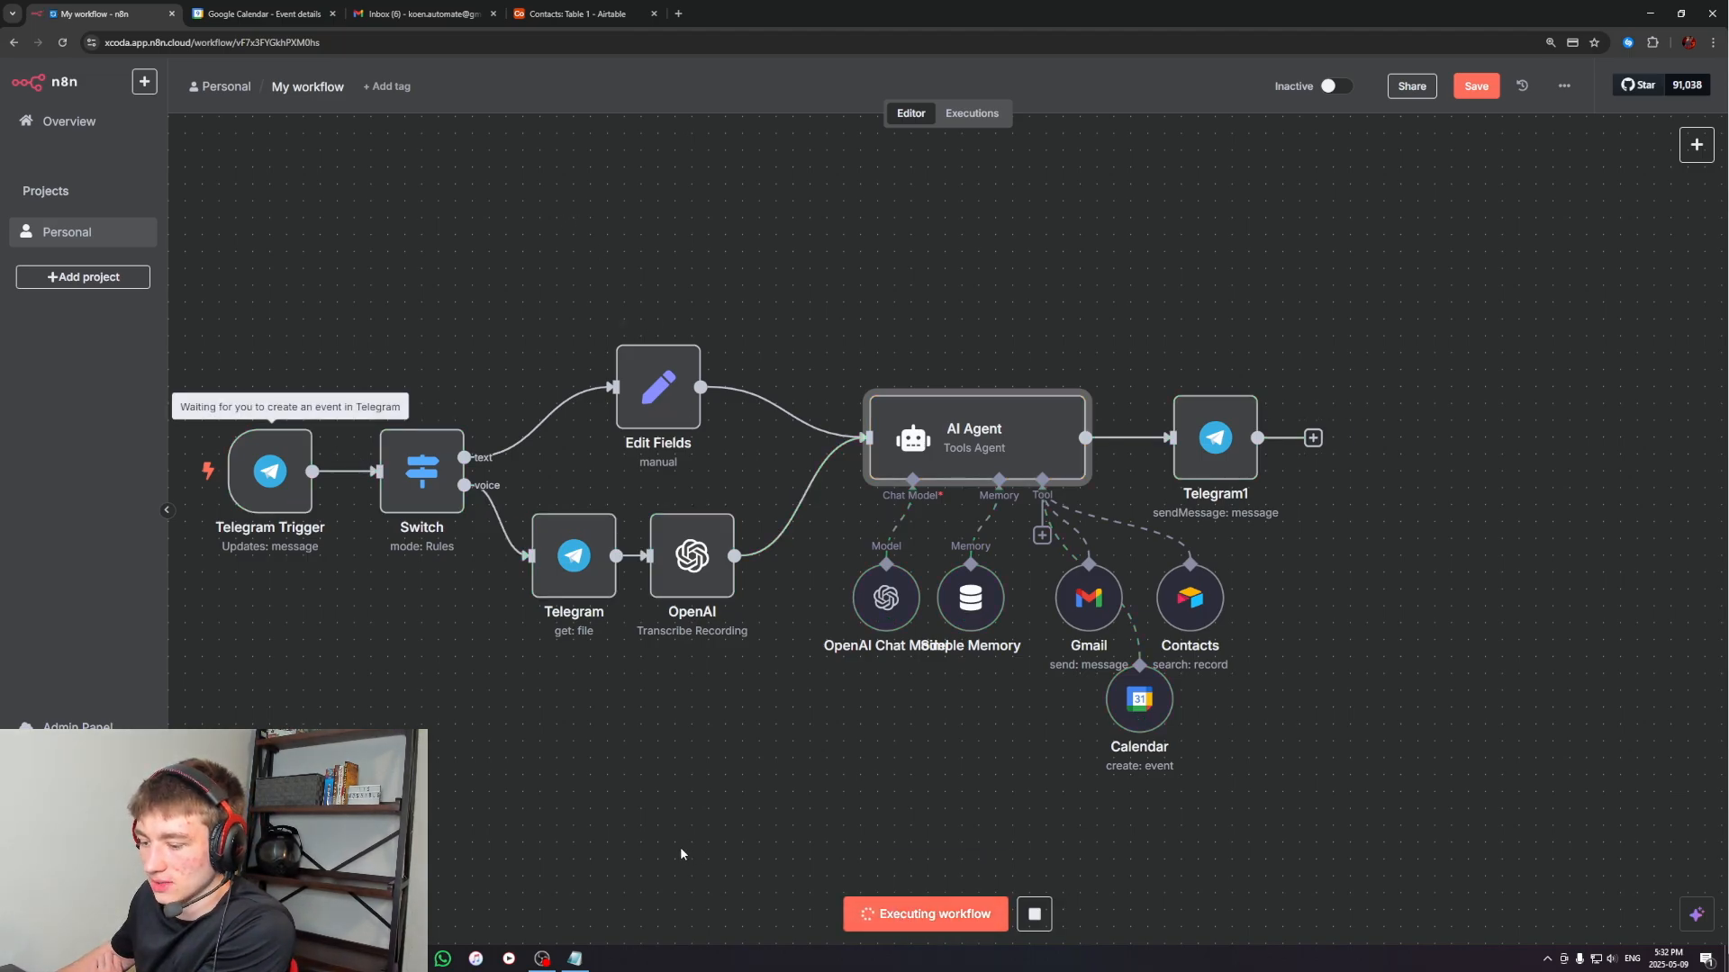
key("alt+Tab")
left_click_drag(884, 677, 883, 681)
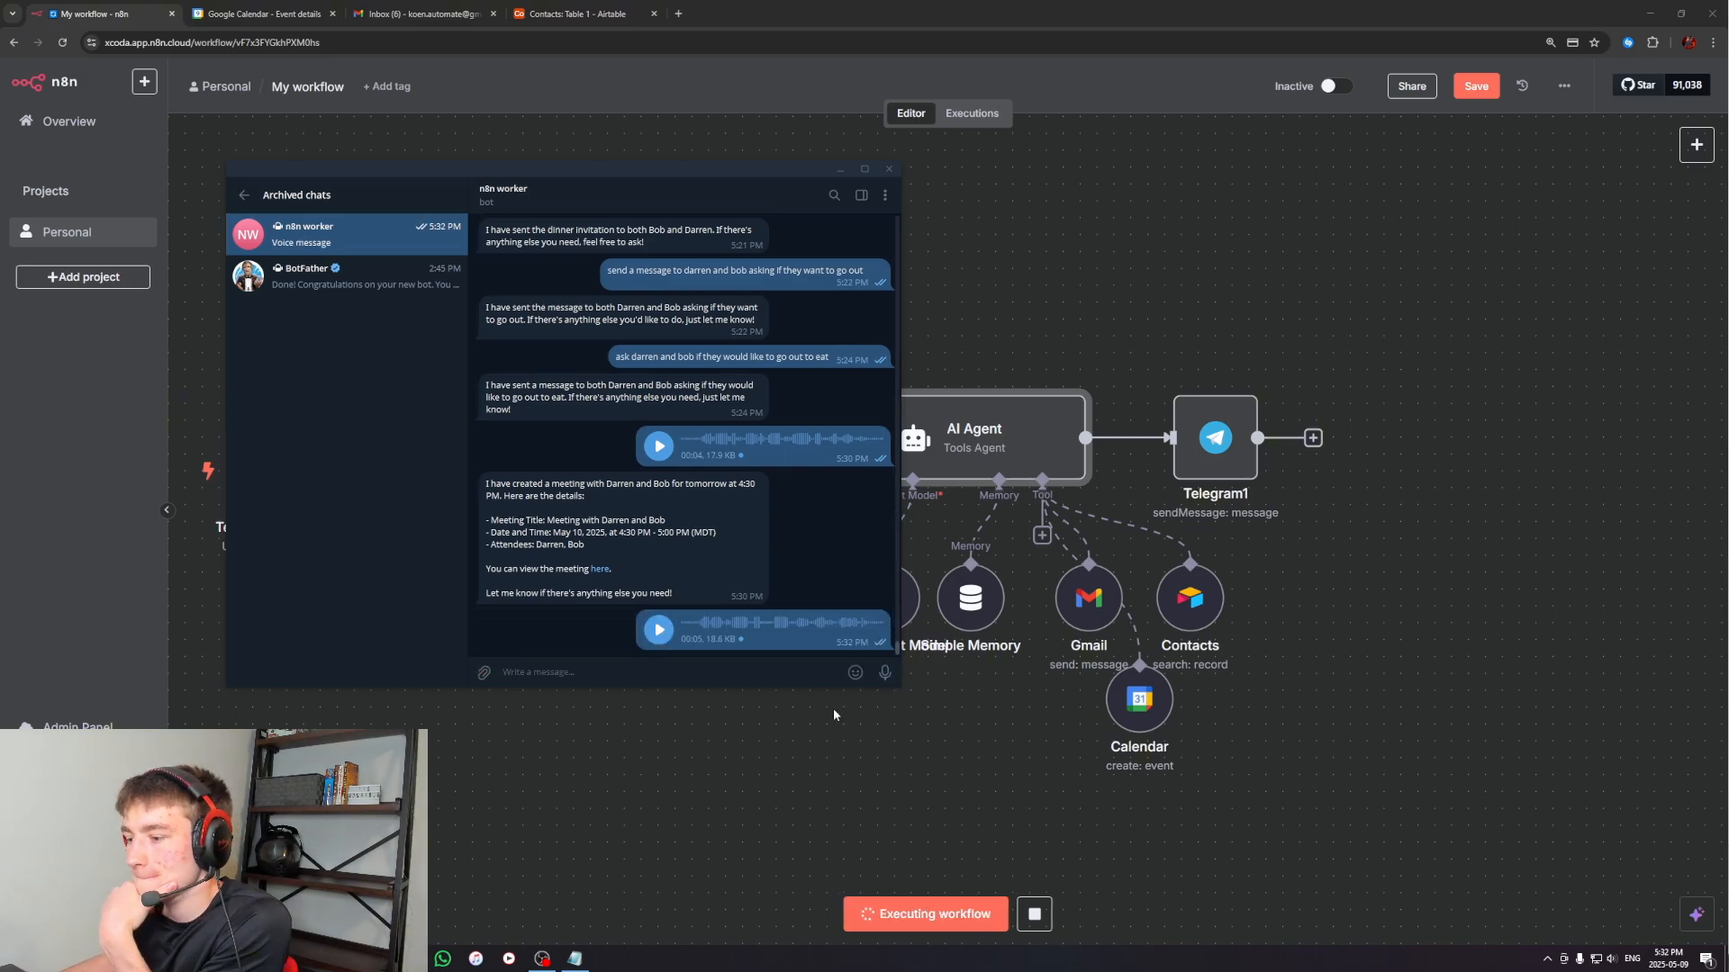
left_click(833, 708)
left_click_drag(877, 753, 830, 768)
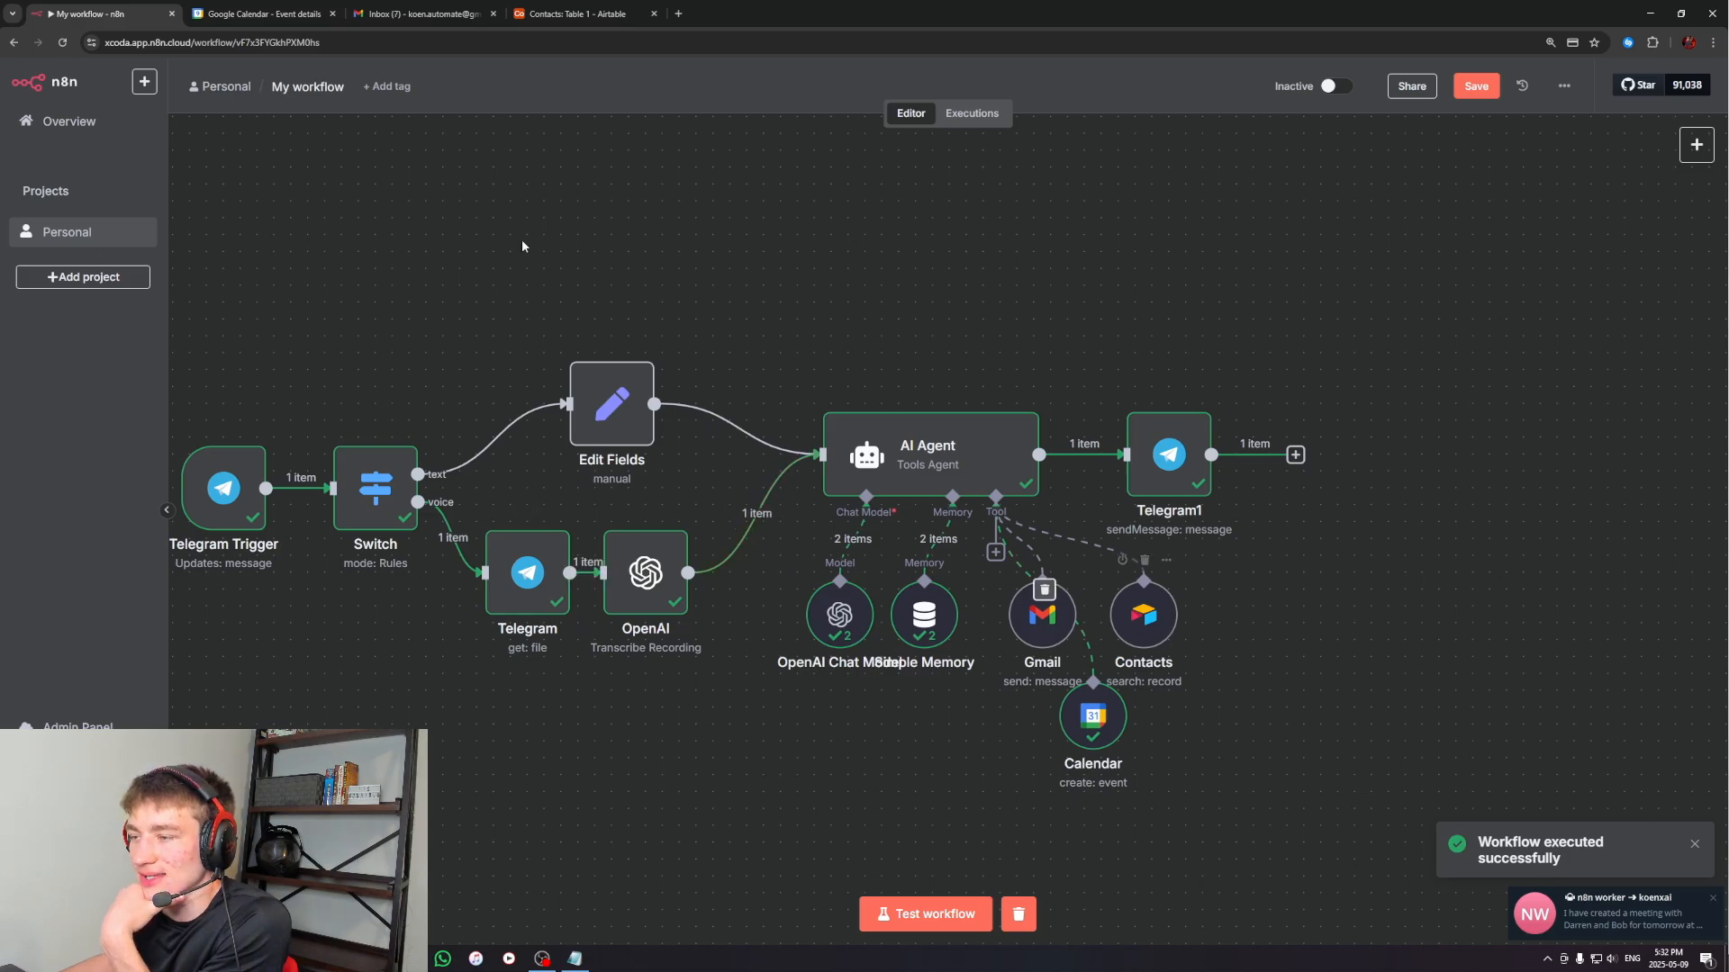
Check the Gmail inbox, and inspect the guests of the 5:30 PM meeting in Google Calendar
left_click(416, 14)
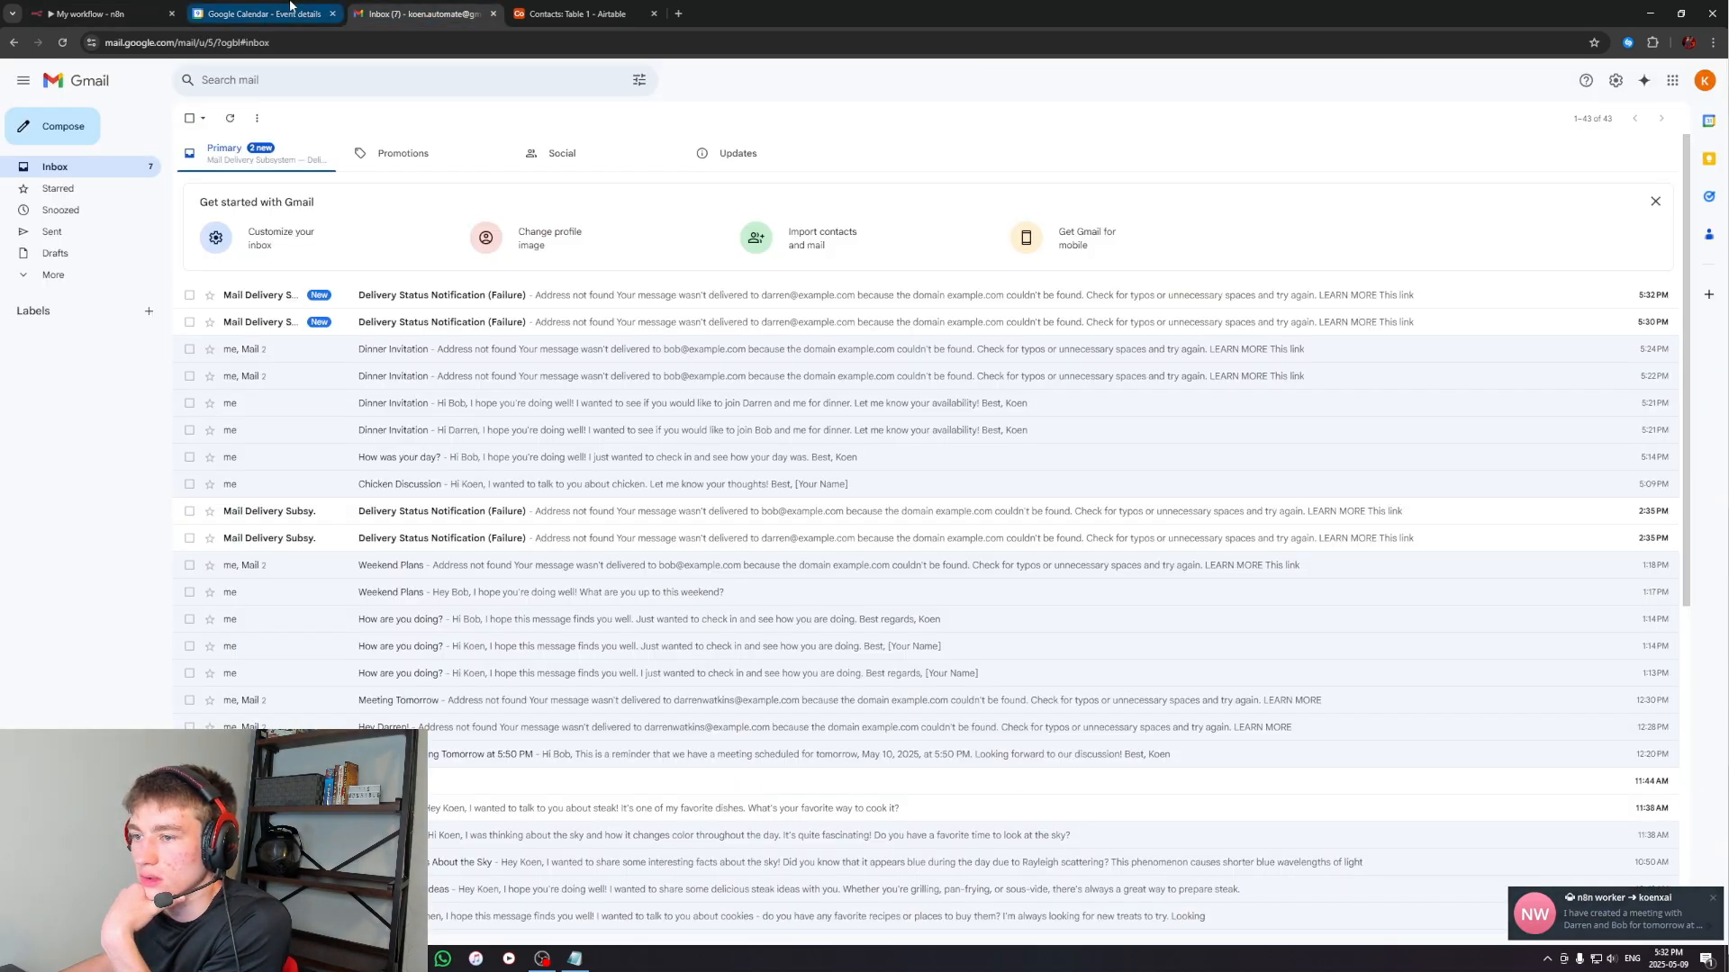
left_click(320, 11)
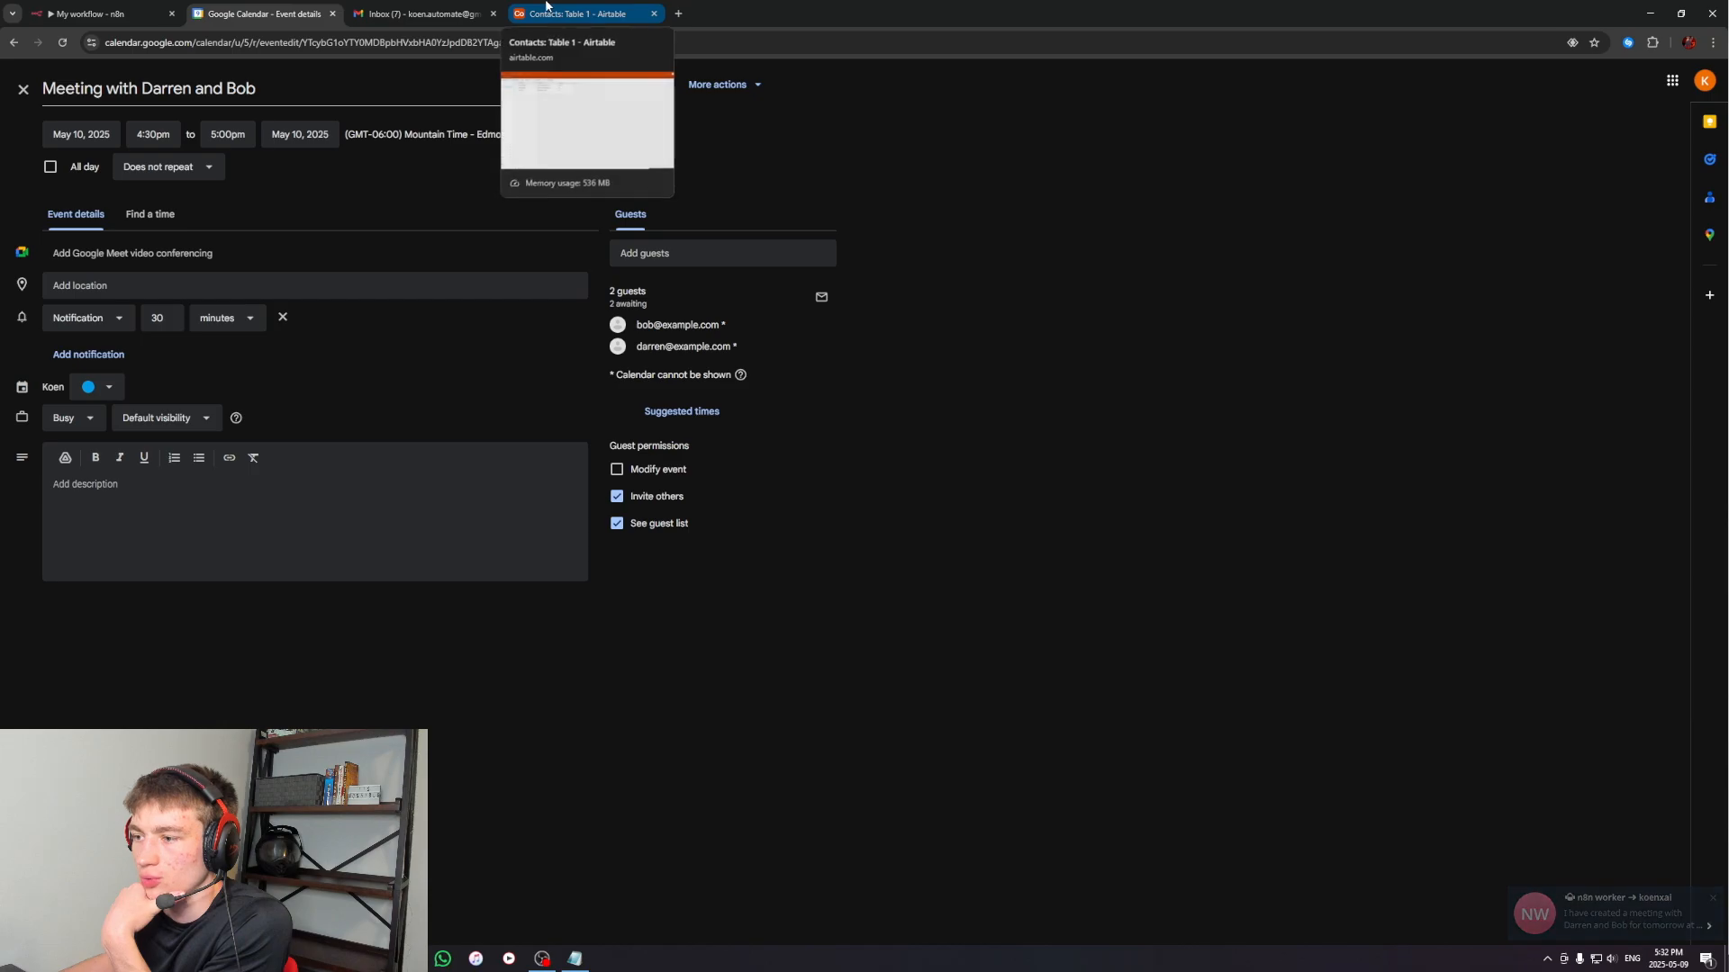
left_click(21, 90)
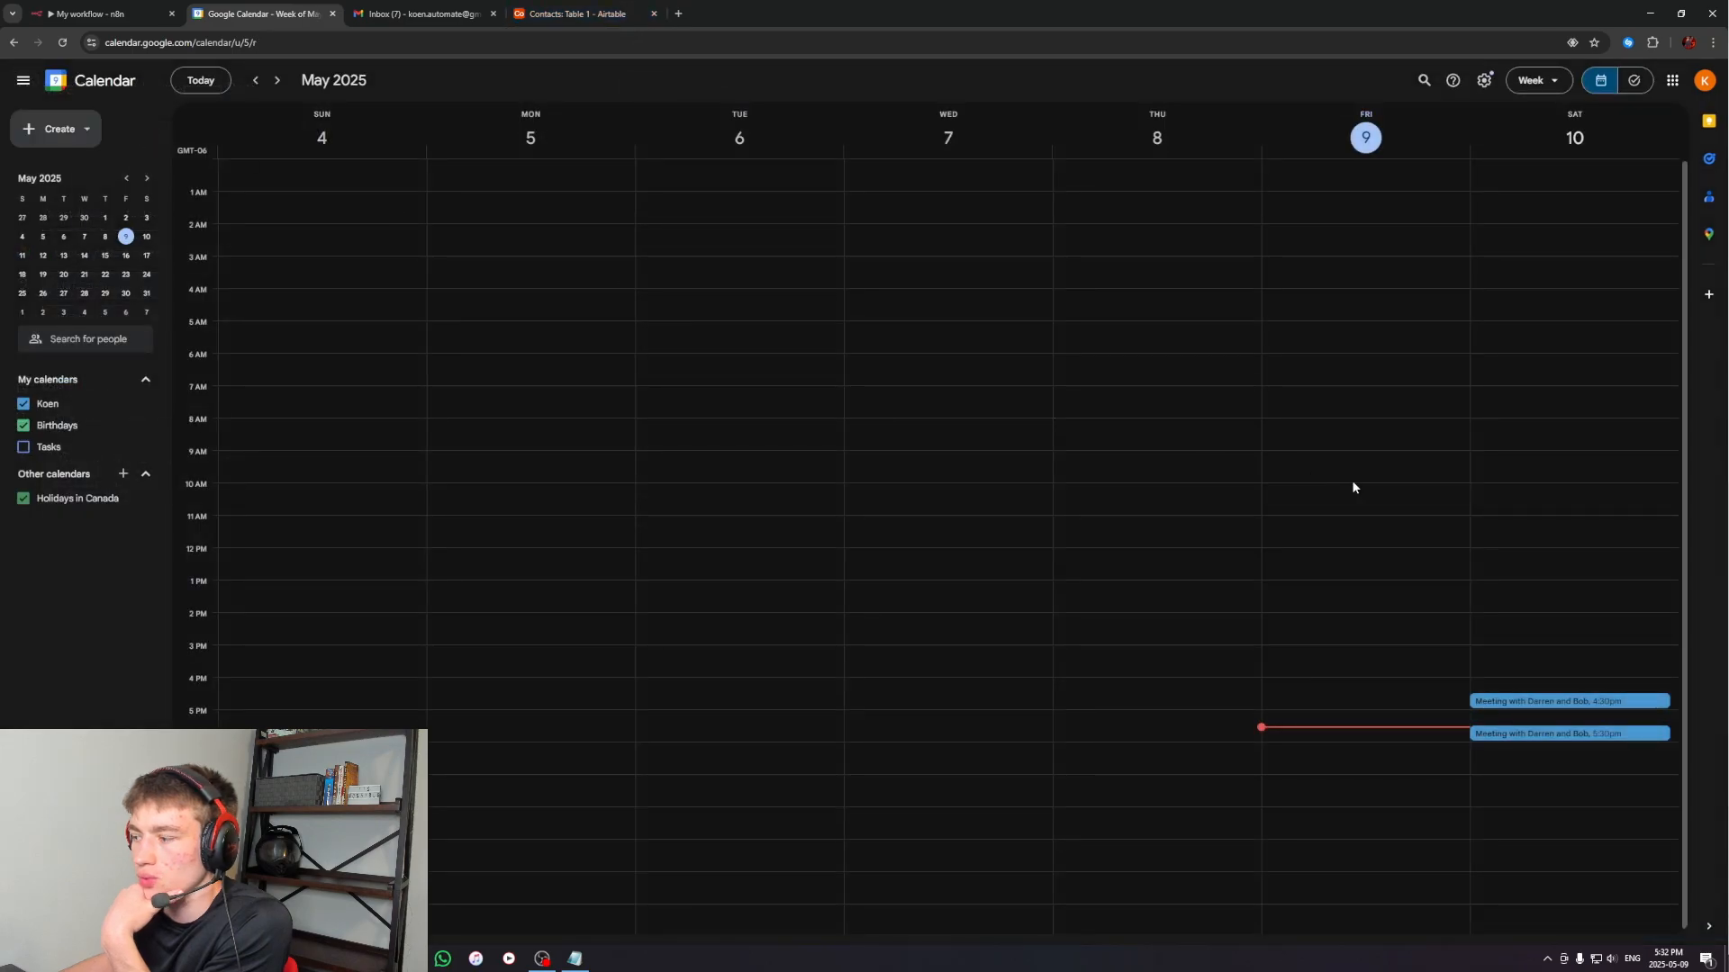
double_click(1533, 732)
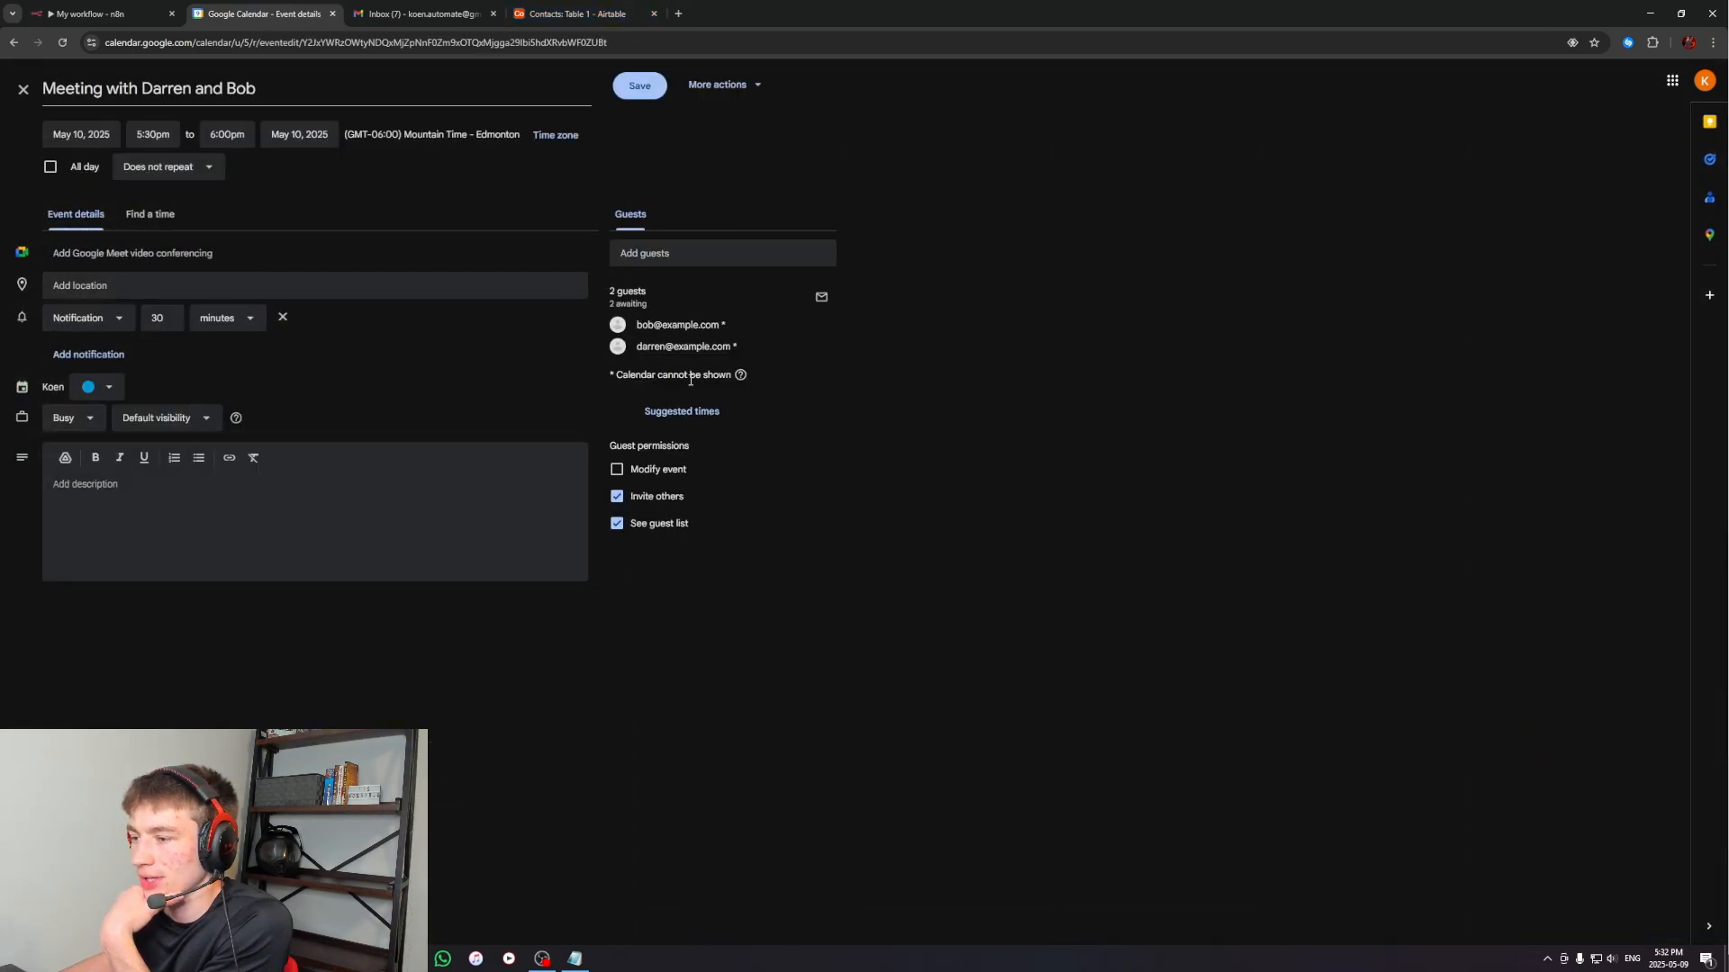
In n8n, append to the AI Agent's system message: When using the "calendar" tool, always check the "conacts" tool first. This is important to get the emails right
key("ctrl+shift+Tab")
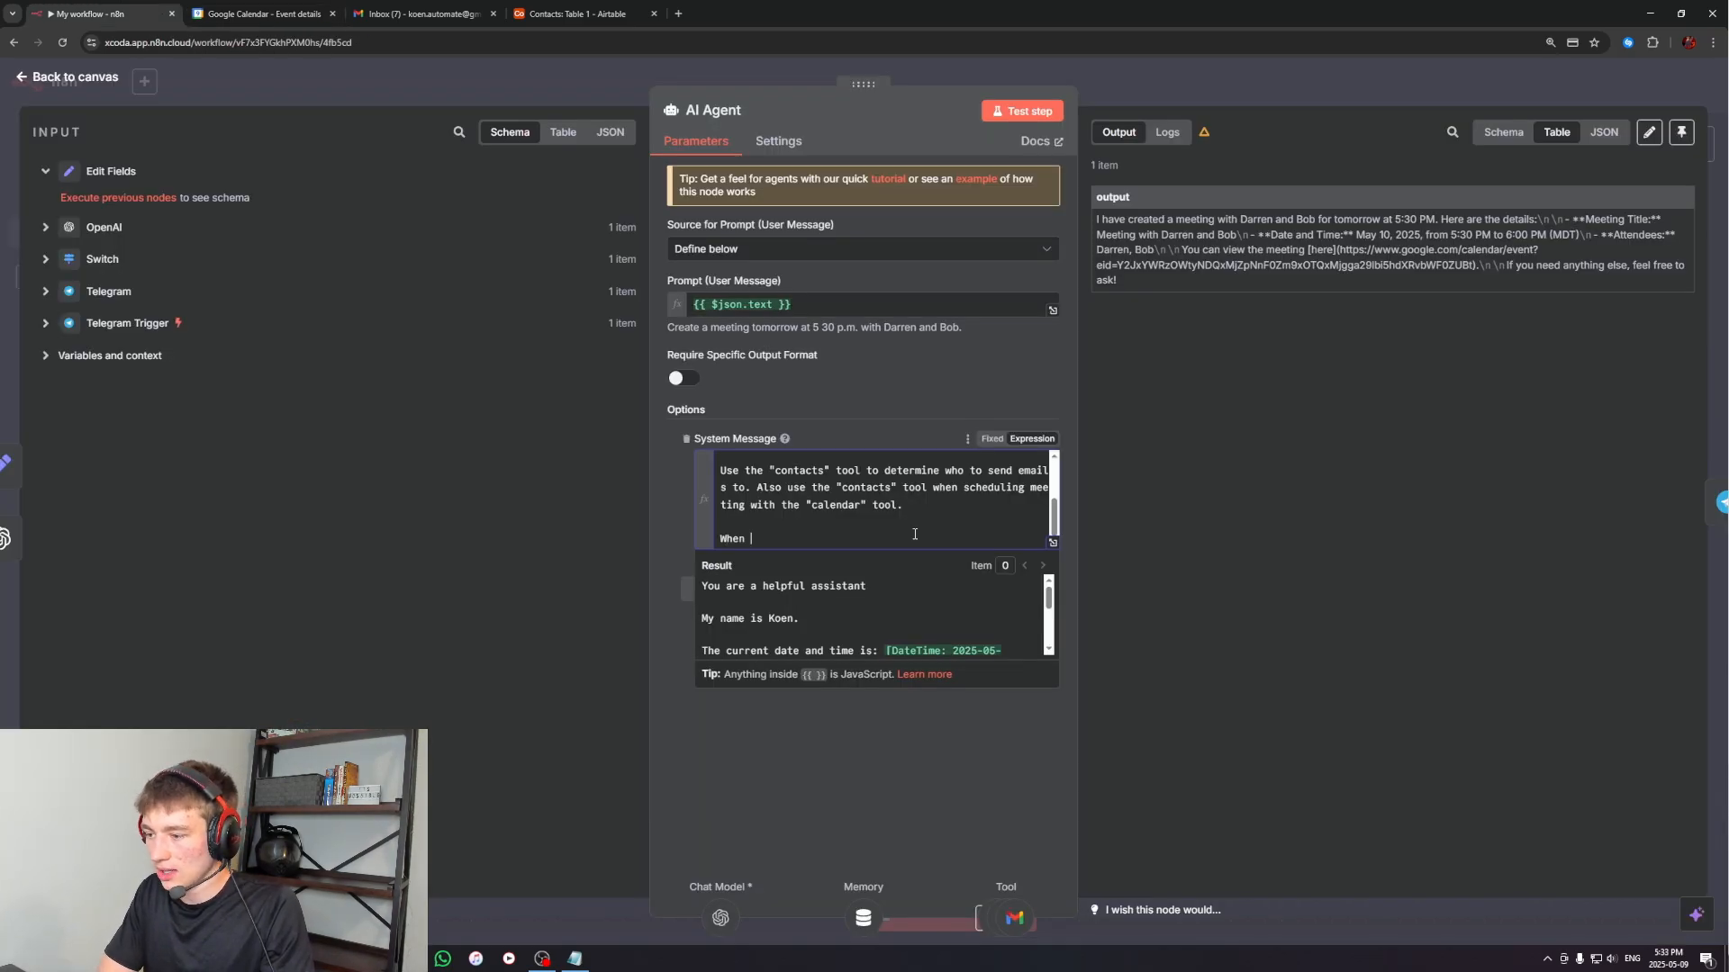
type("using the")
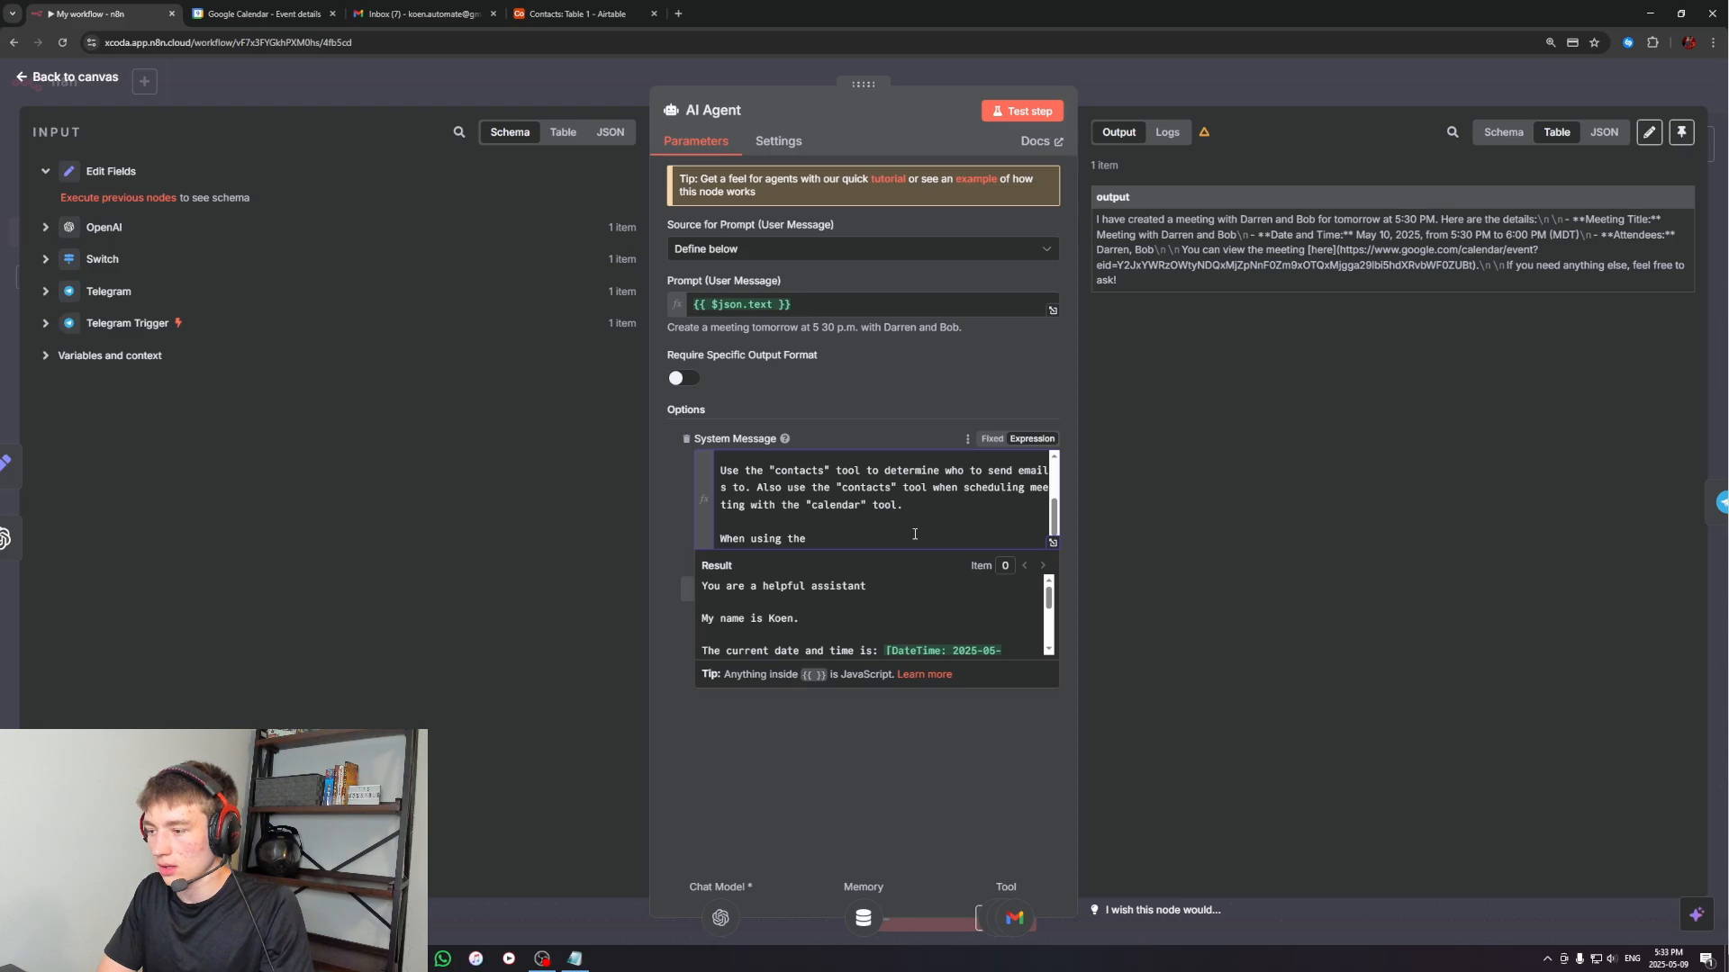
type(" \"calendar\"")
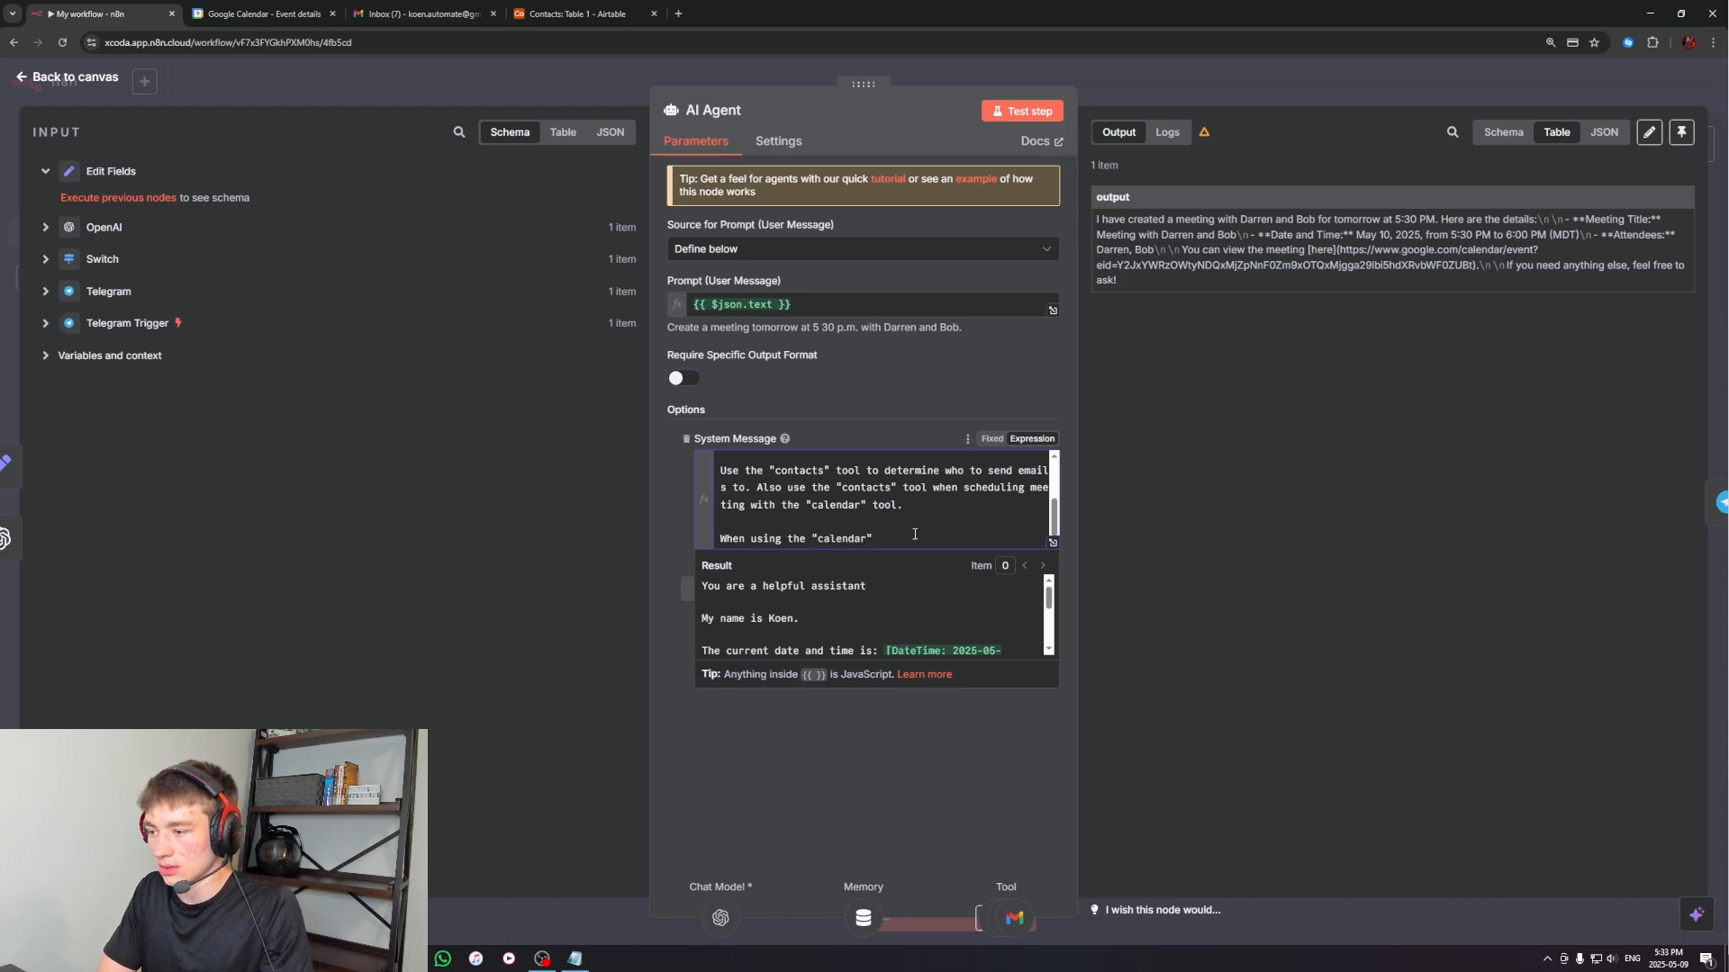
type(" tool,")
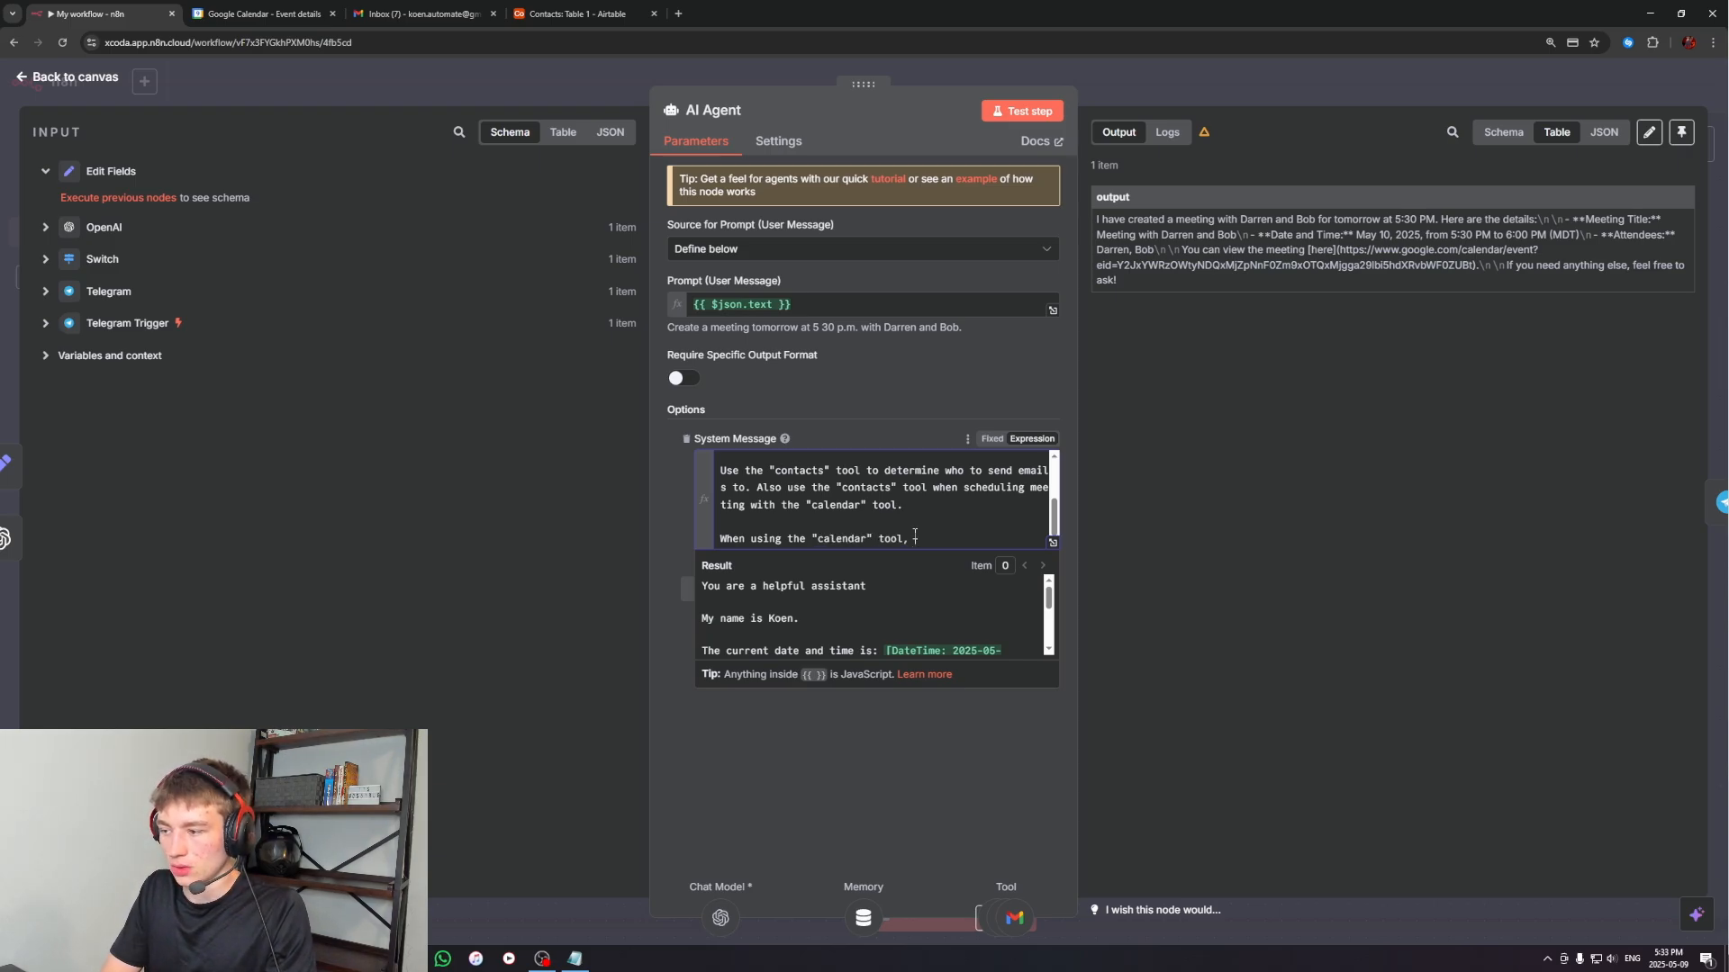
type(" always check the")
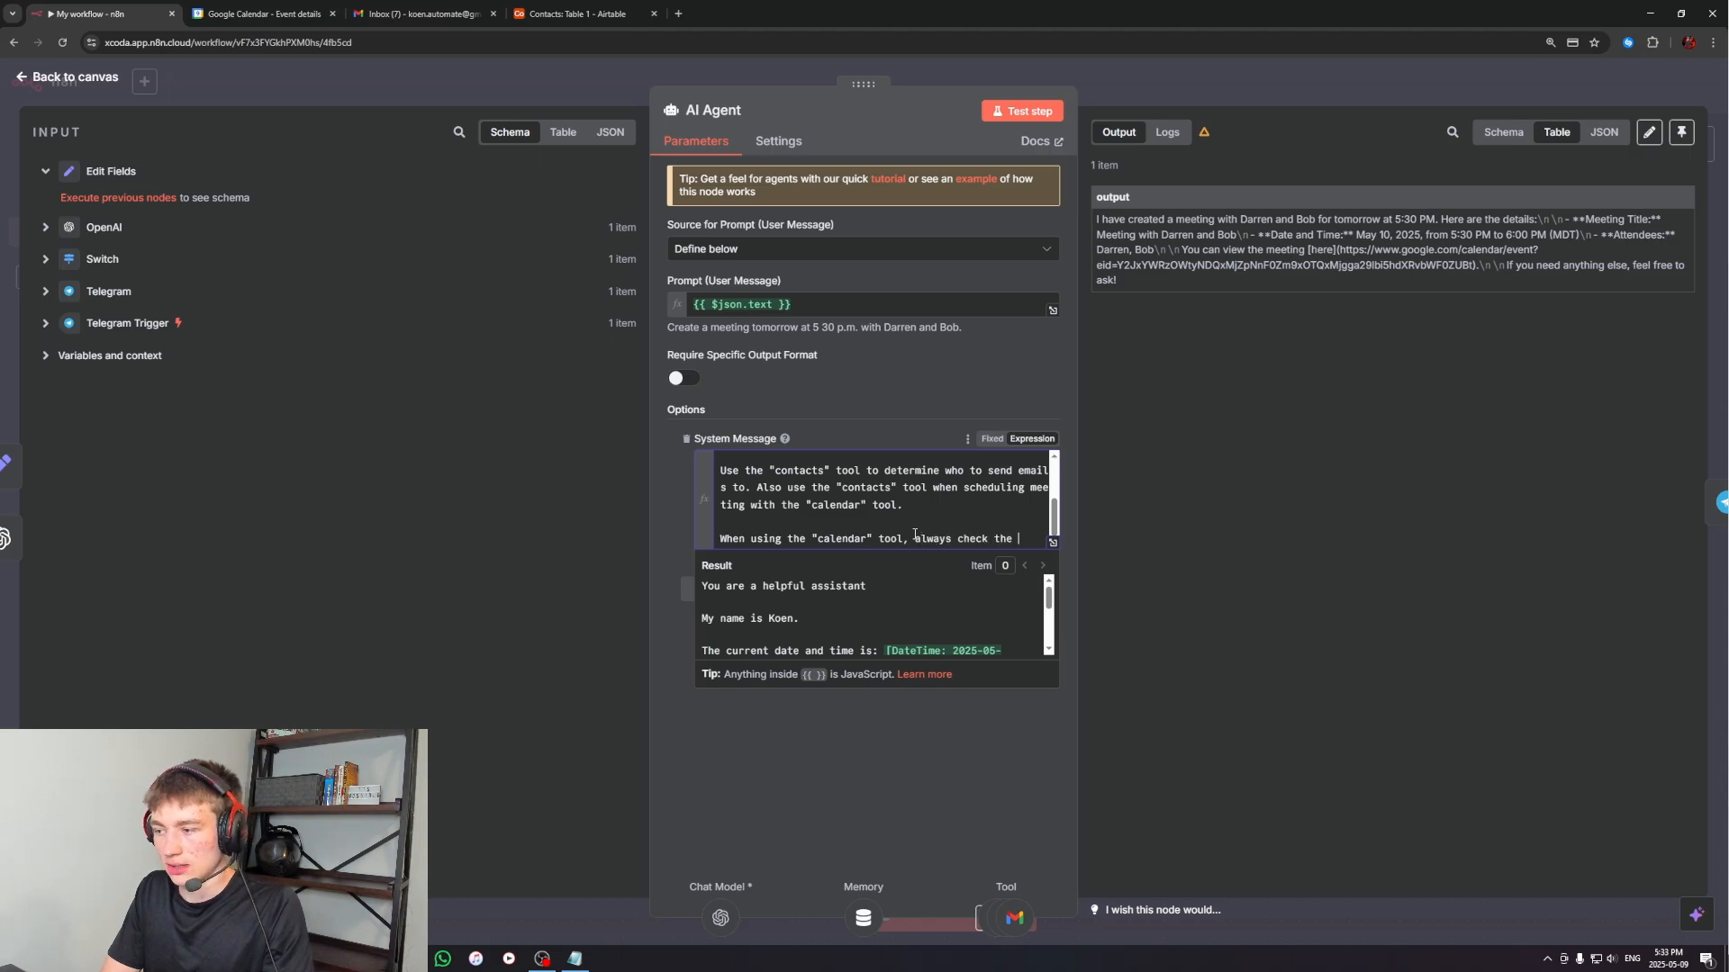
type(" \"conac")
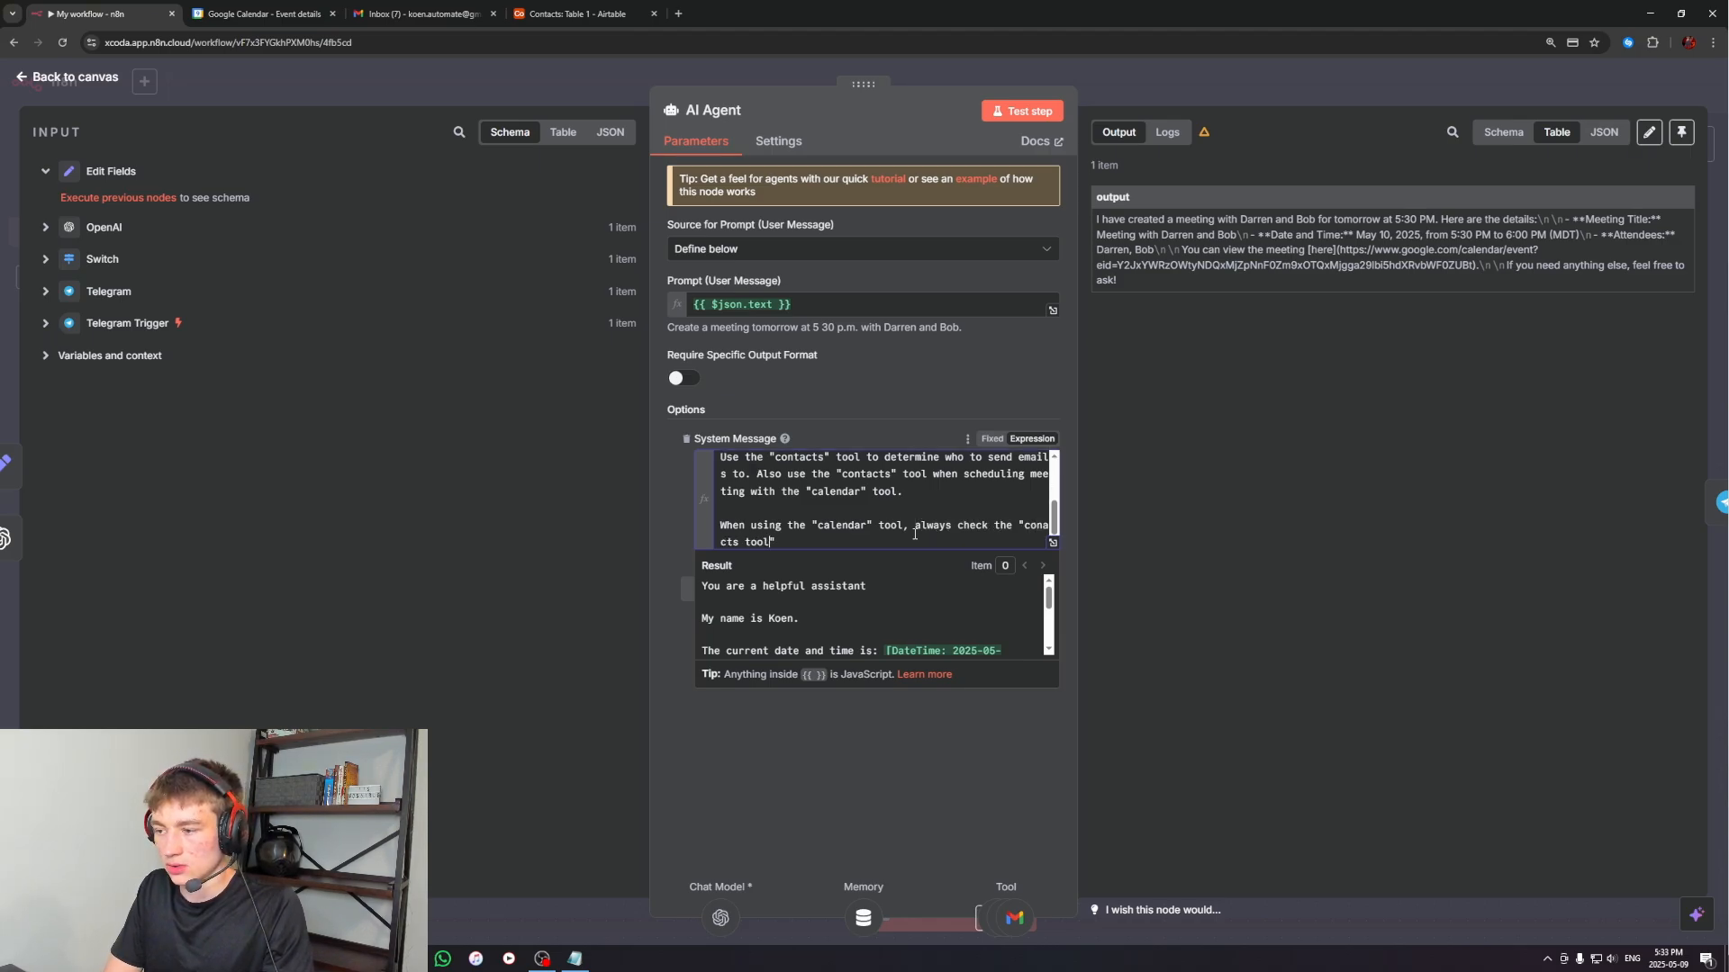
type("ts\"")
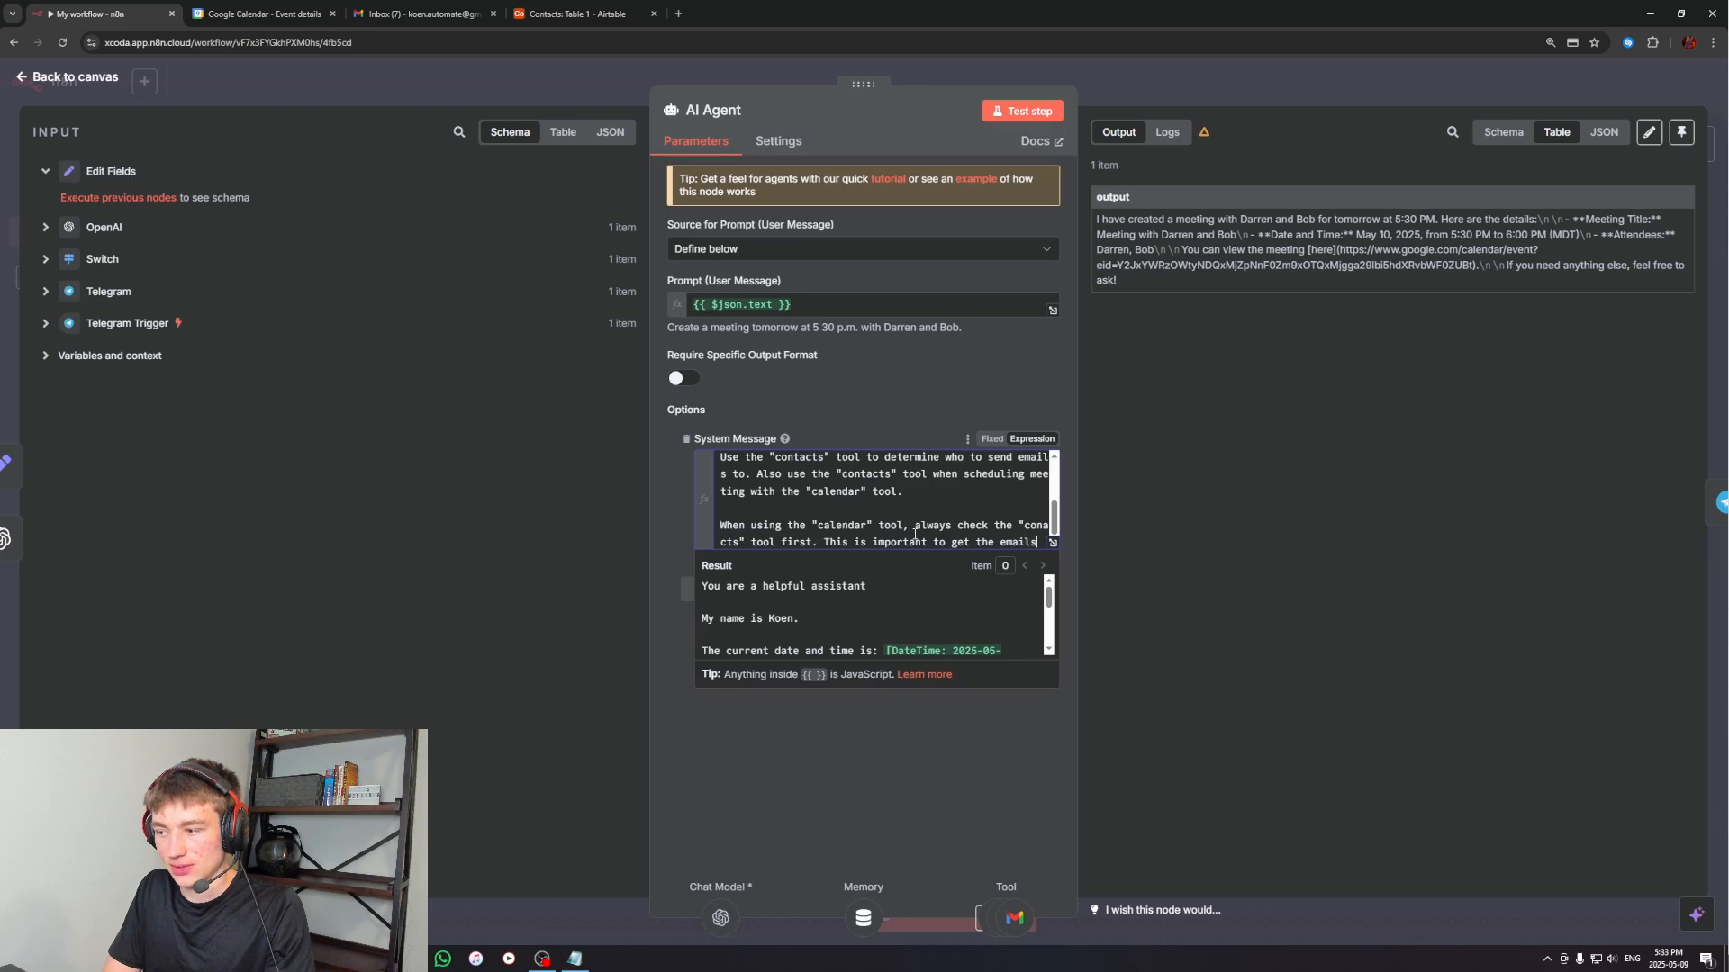
type("right.")
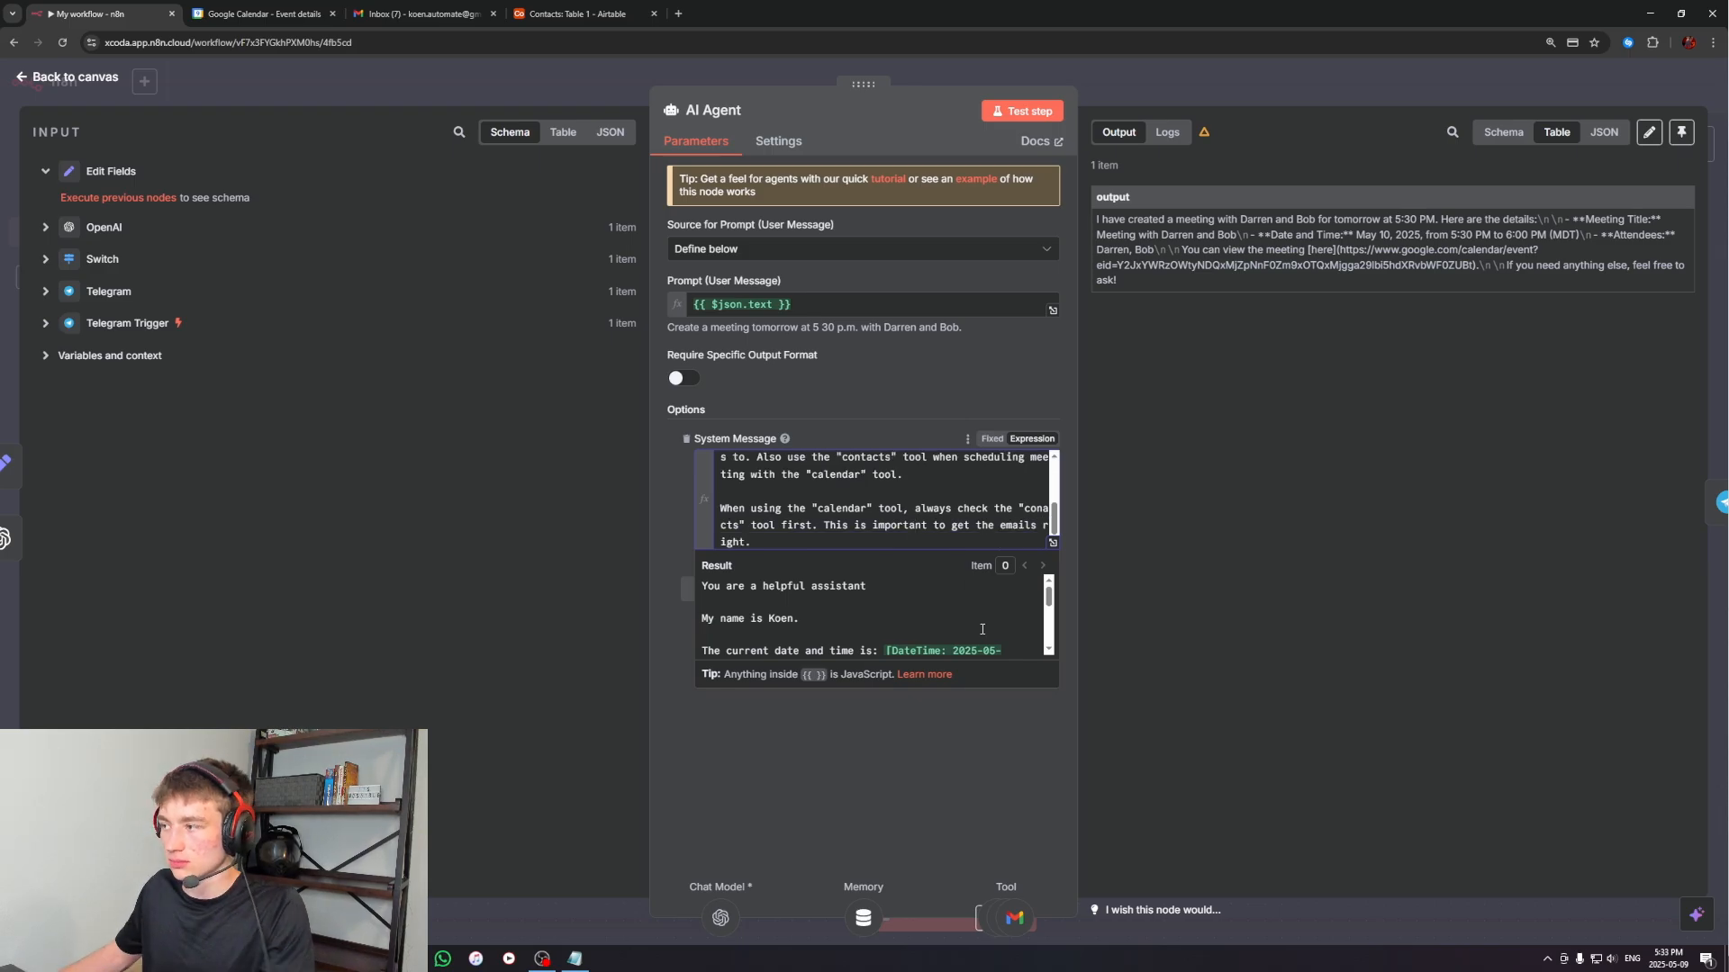
left_click(927, 779)
left_click(1329, 100)
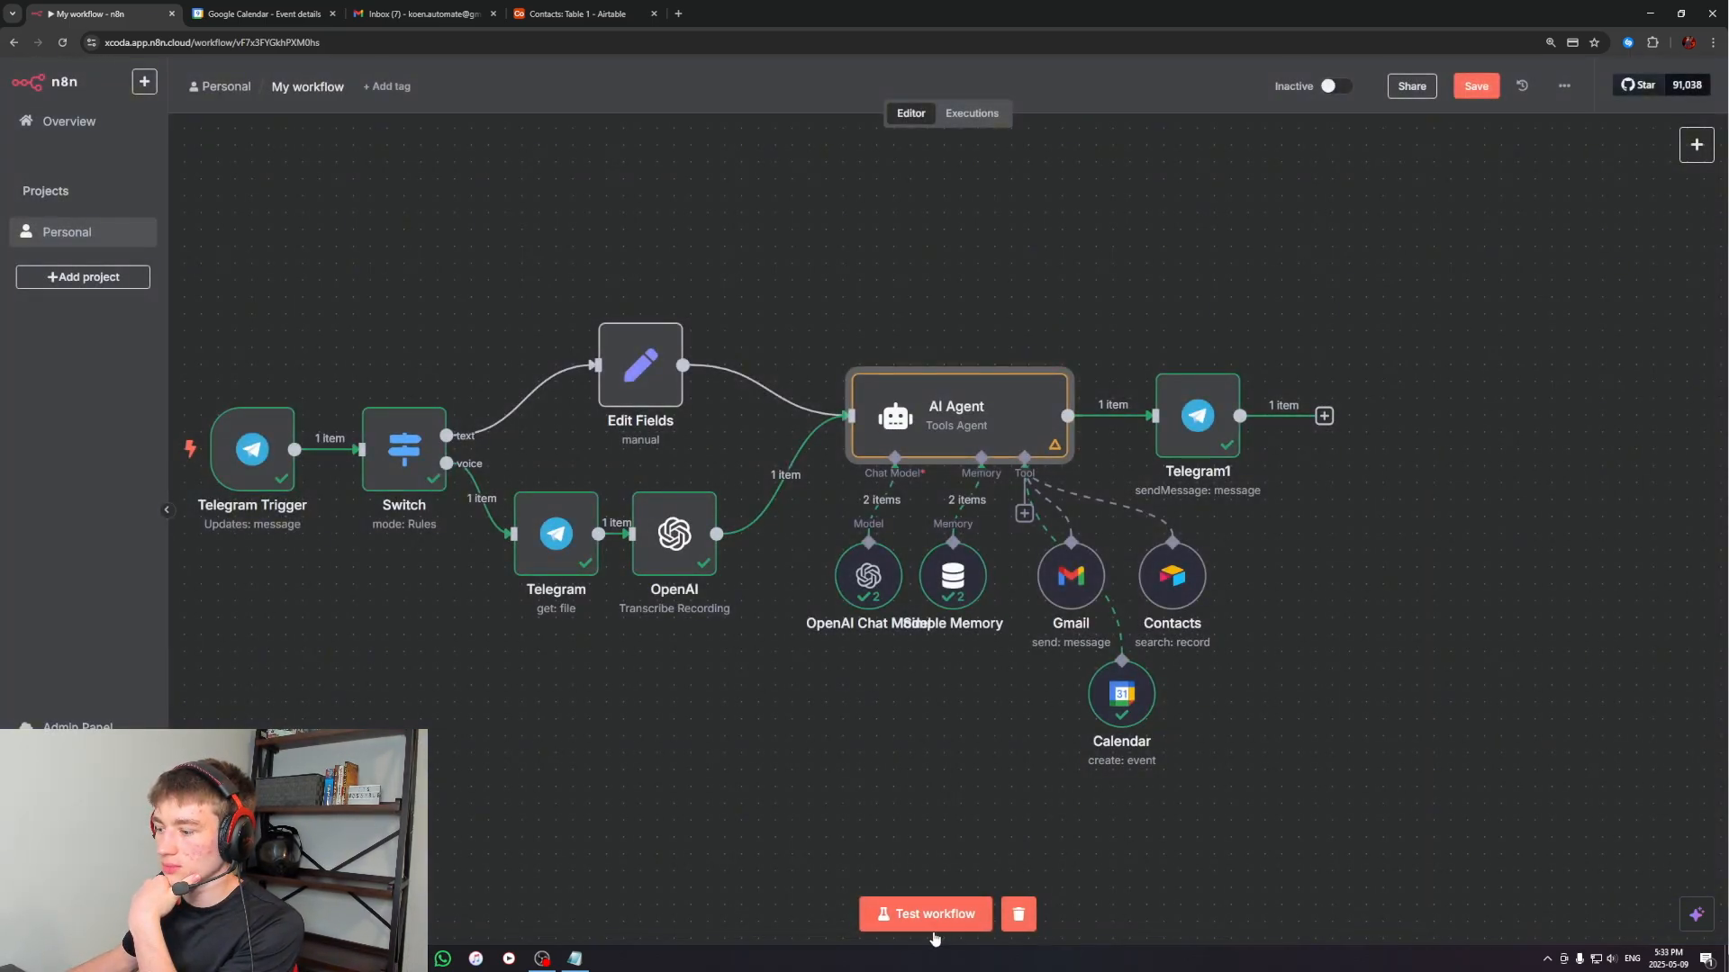
Run the workflow again and send the Telegram bot a voice message requesting a meeting with both contacts tomorrow at 6:30 PM
left_click(928, 916)
left_click(409, 959)
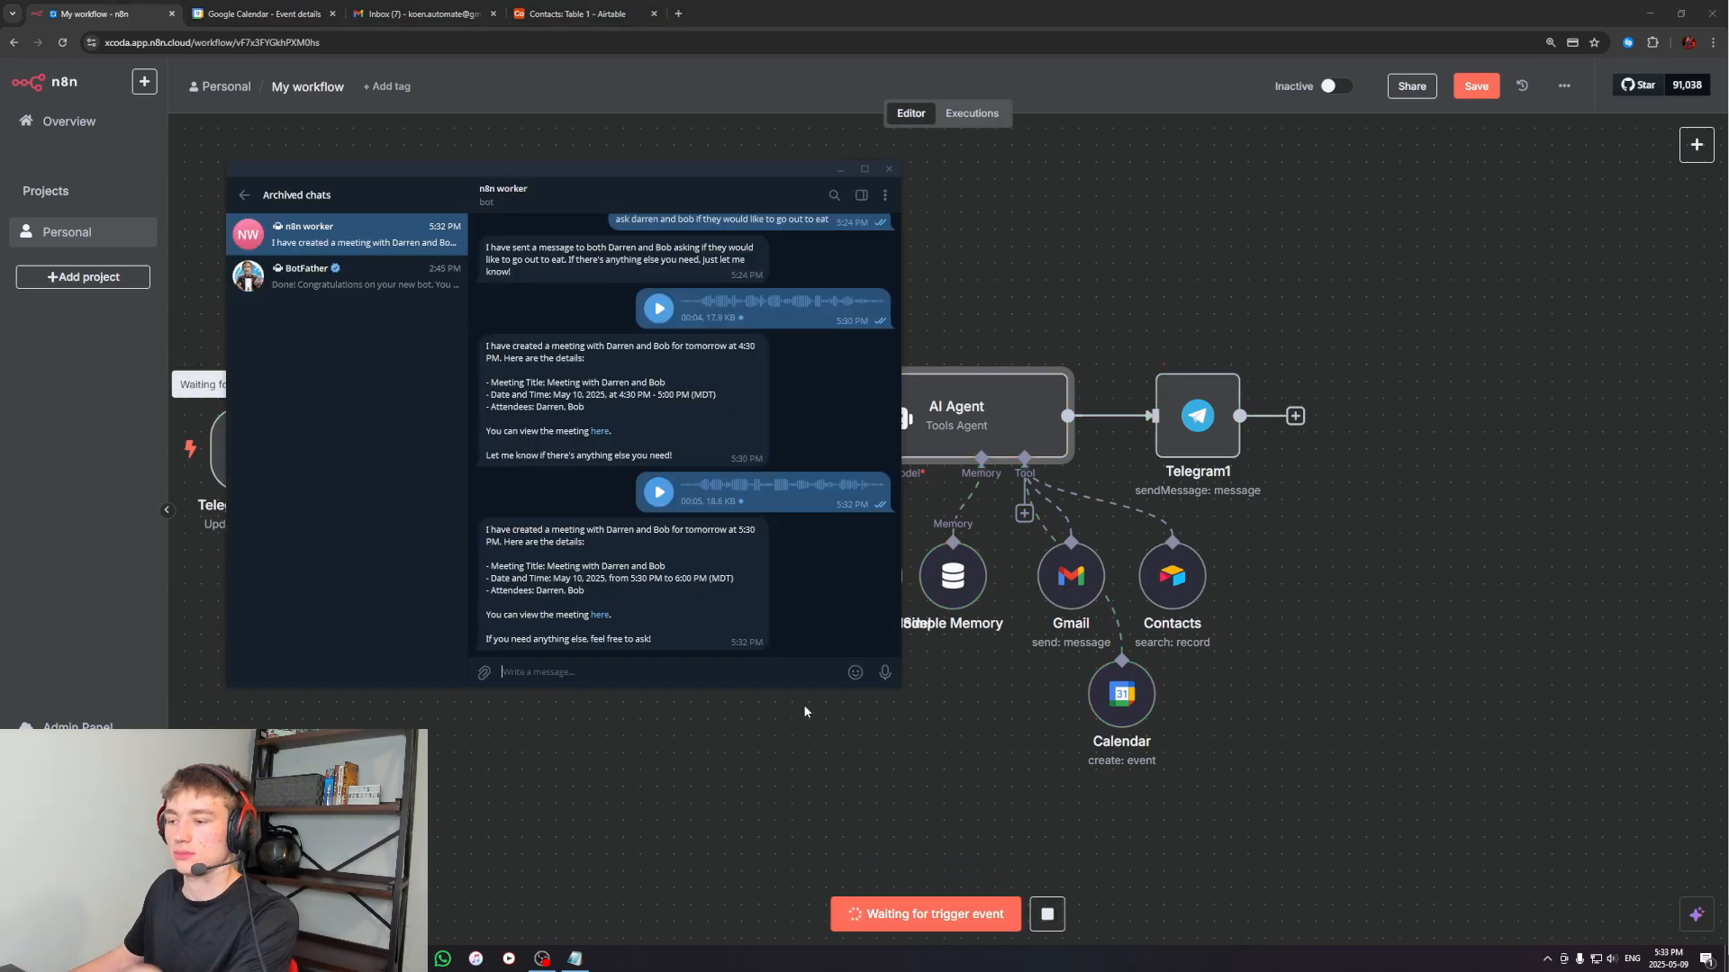
left_click(886, 677)
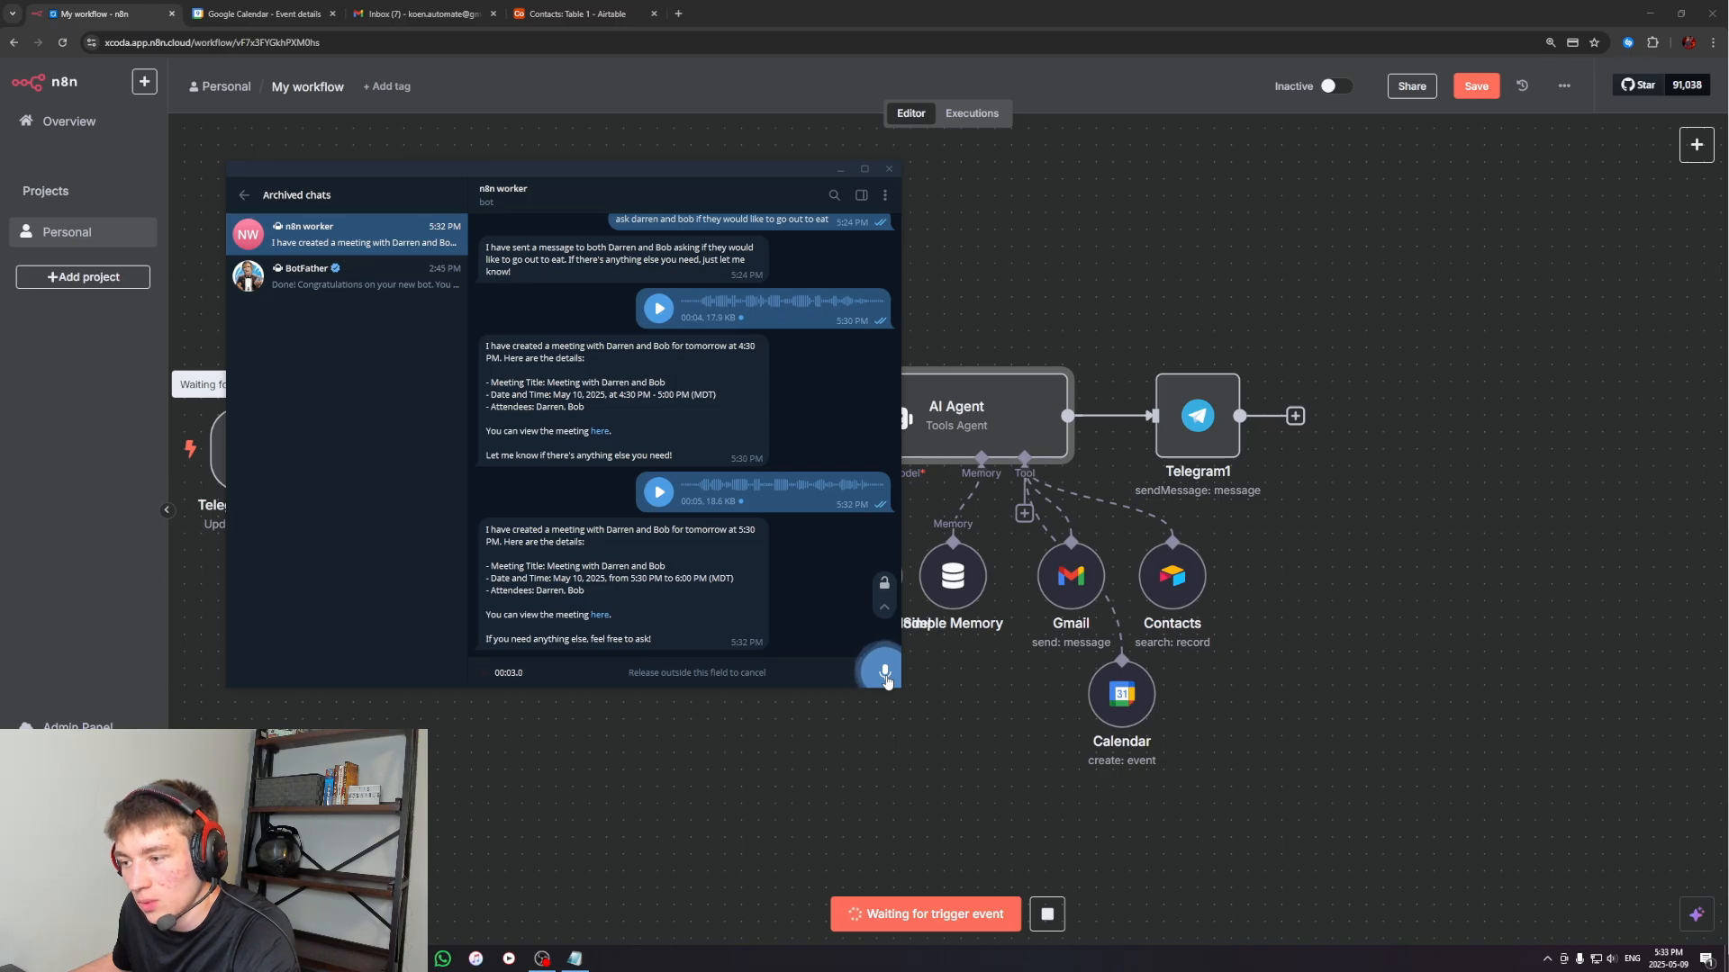
left_click(887, 682)
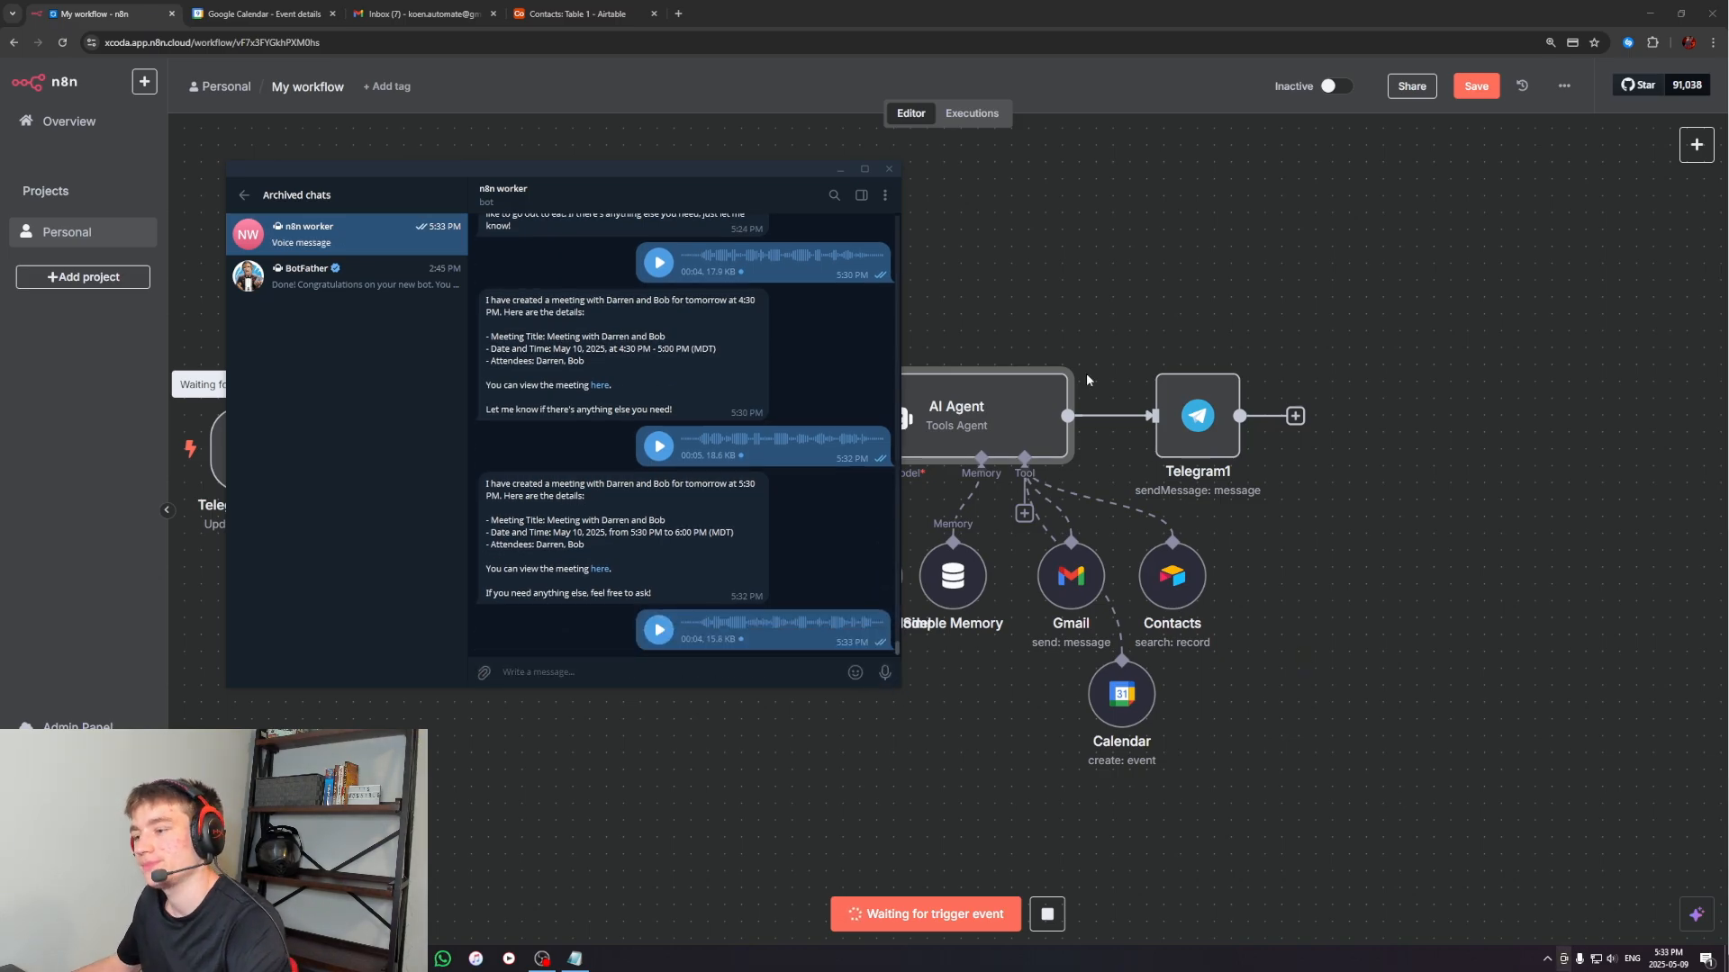
left_click(1343, 612)
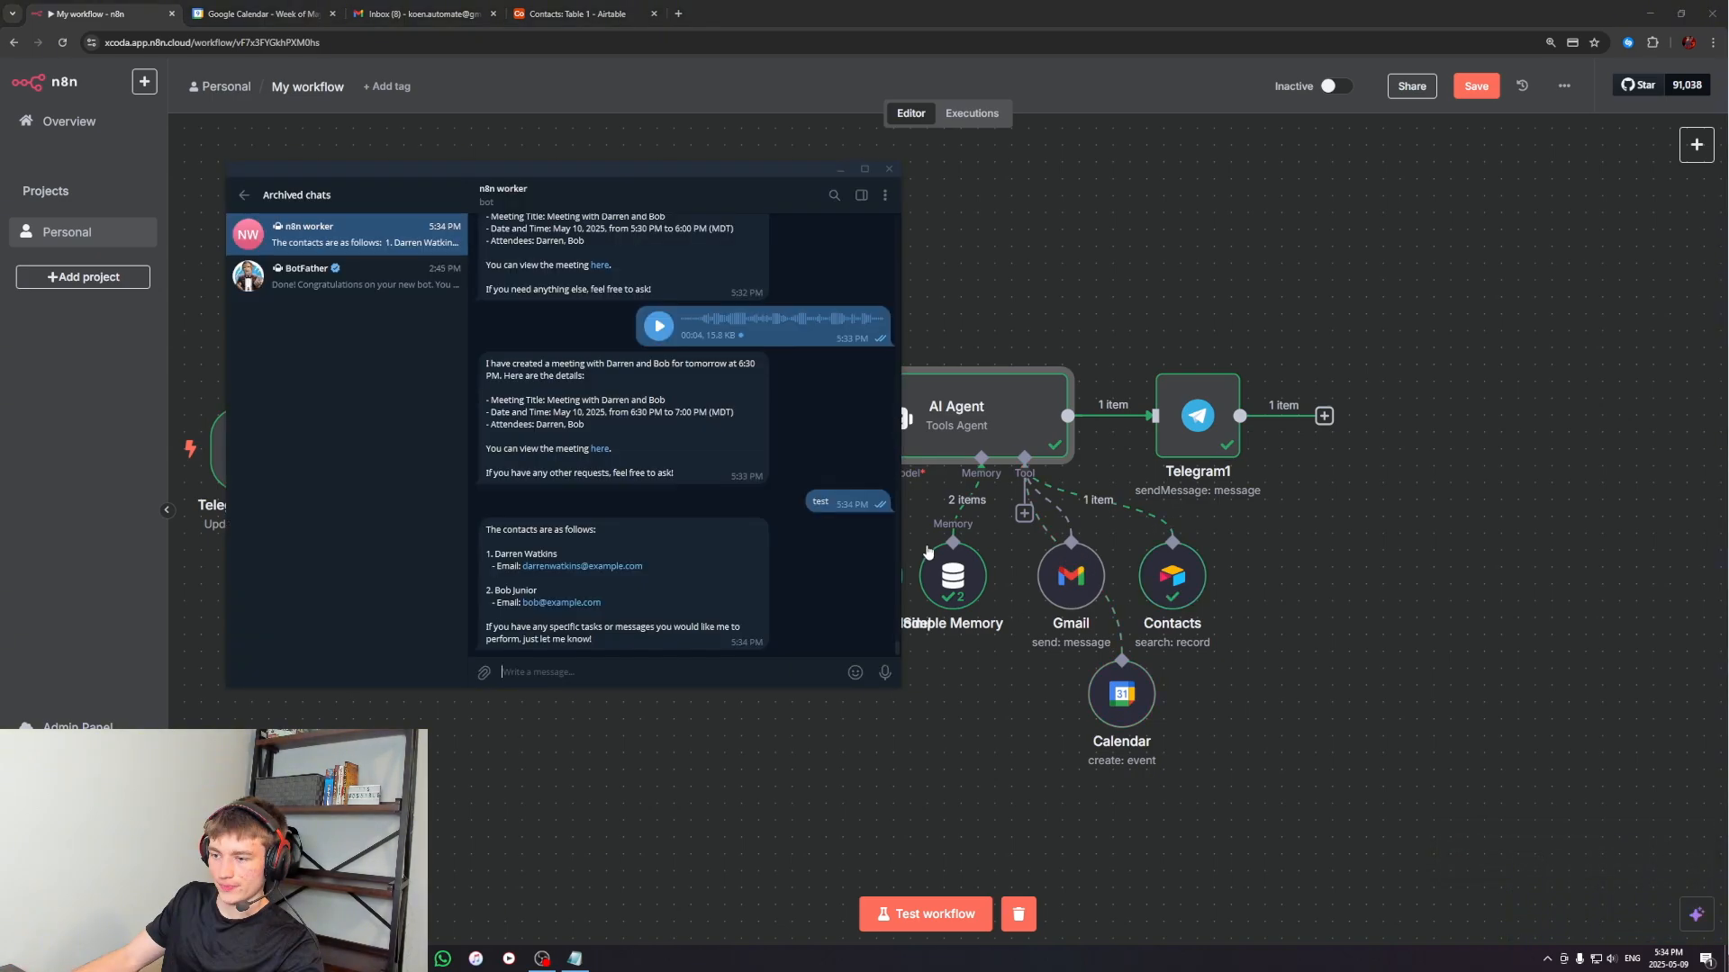
Remove the Simple Memory node and test the workflow with a Telegram voice message requesting a meeting with both contacts tomorrow at 7:30 PM
left_click(953, 522)
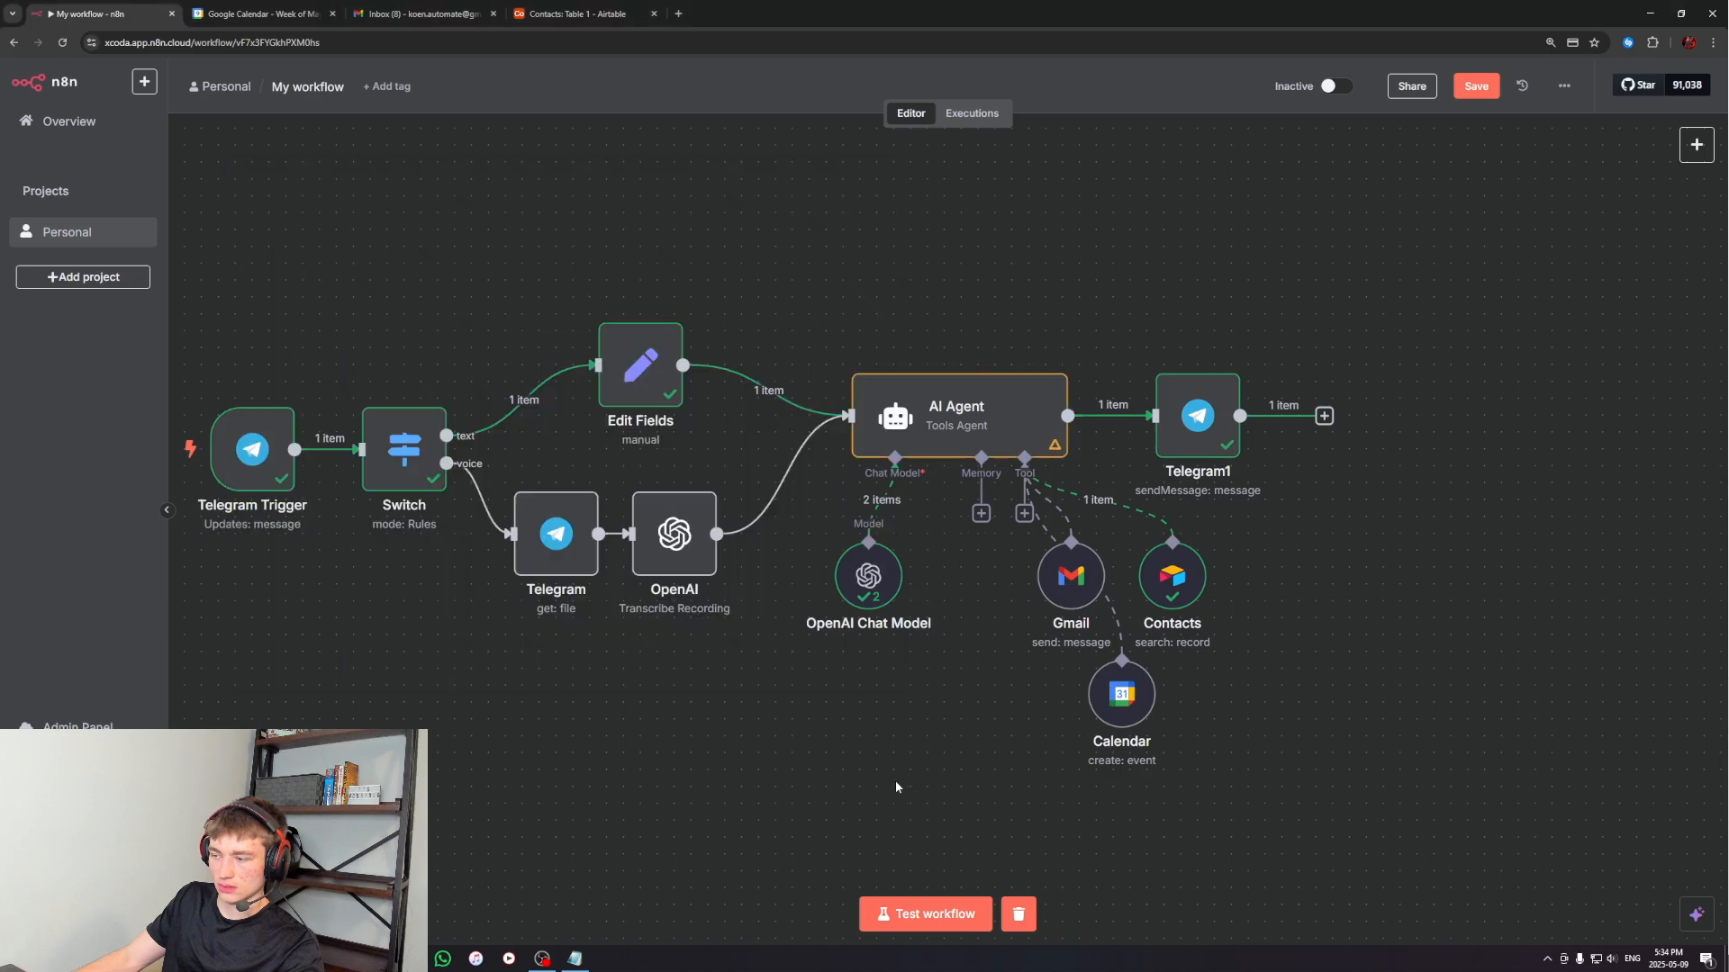
left_click(926, 914)
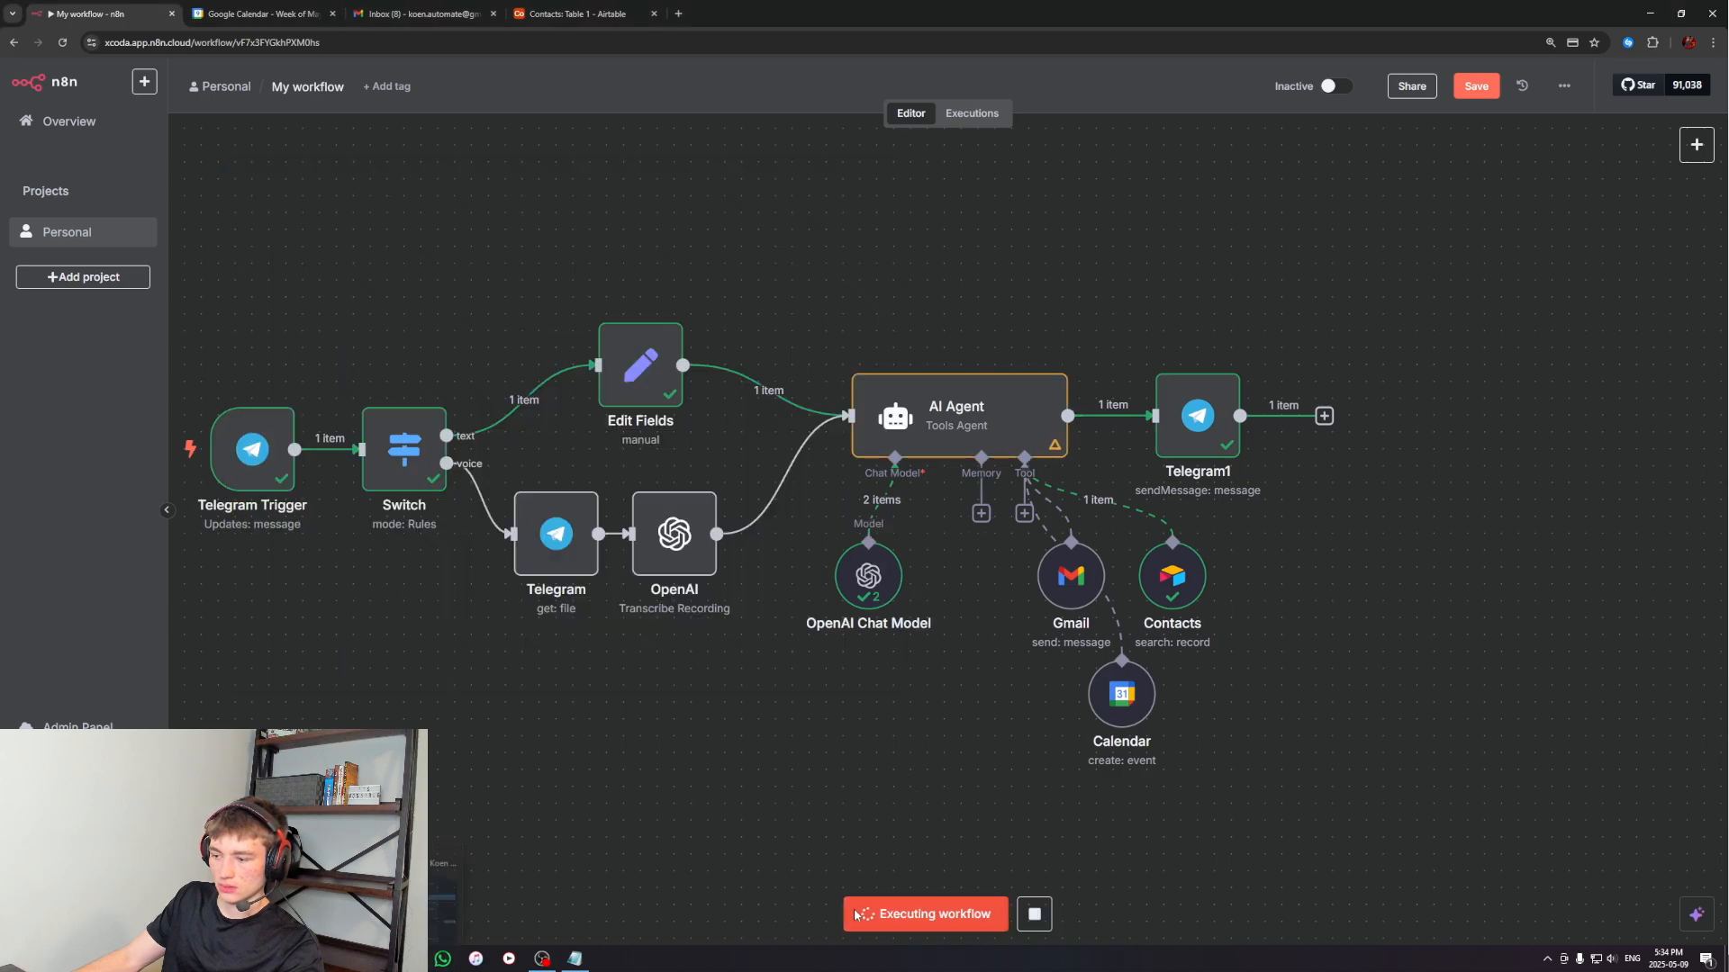
left_click(377, 959)
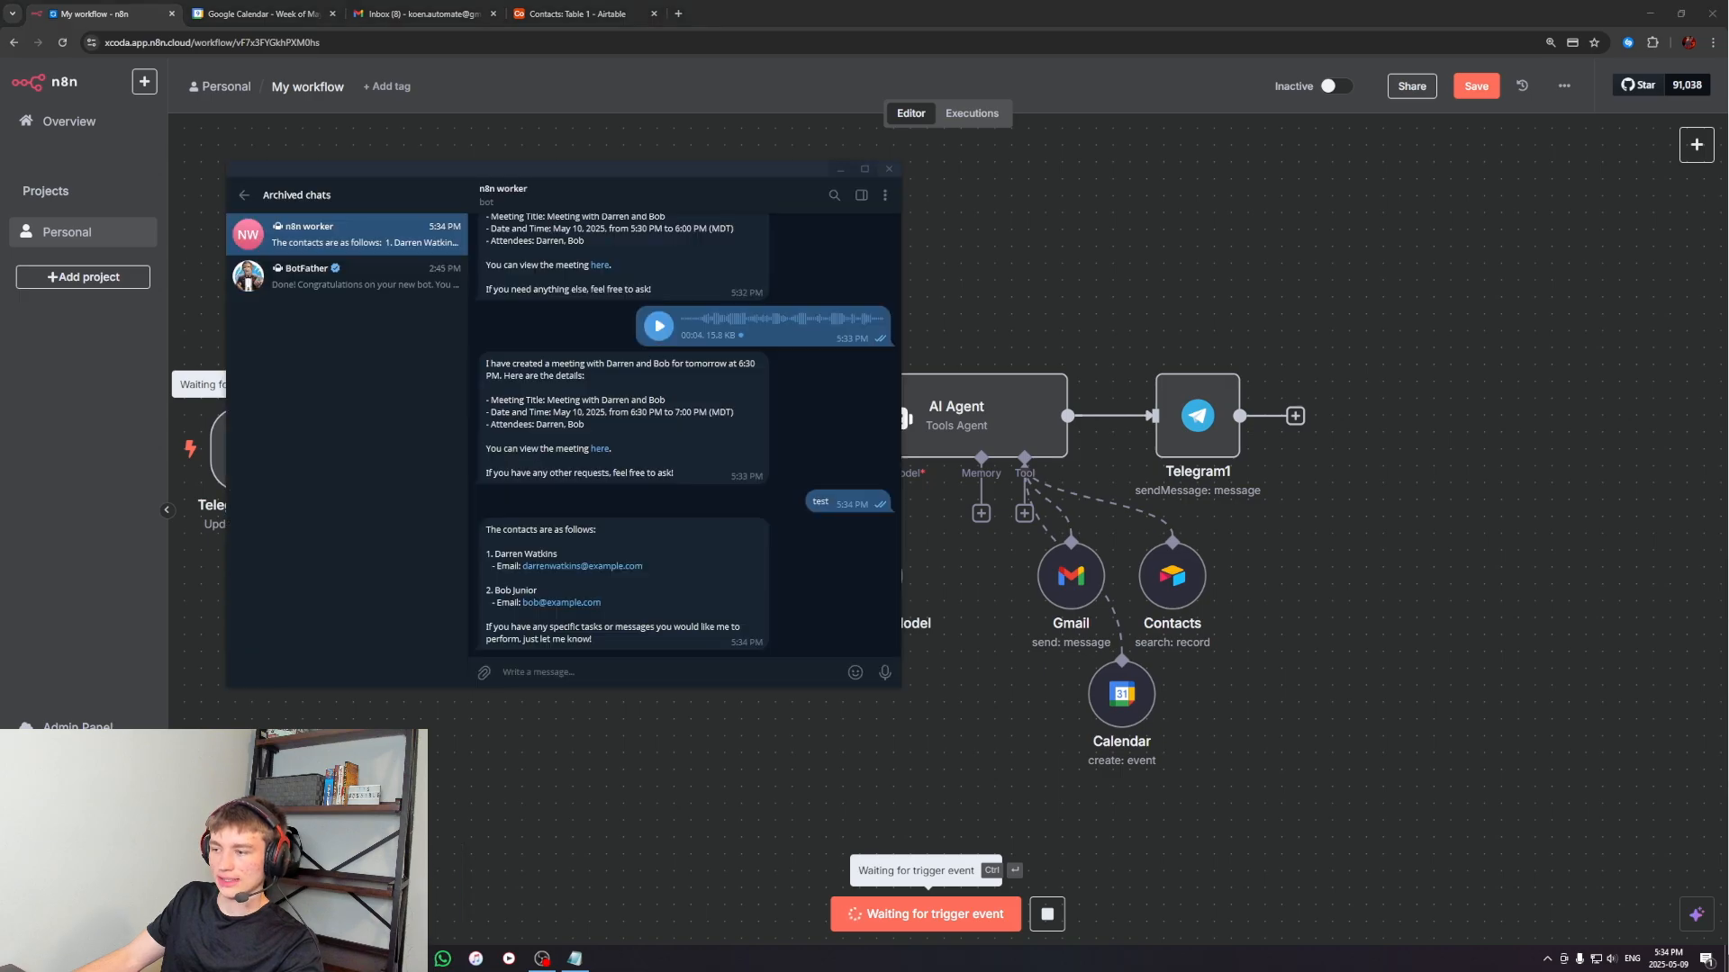
left_click_drag(885, 672, 887, 680)
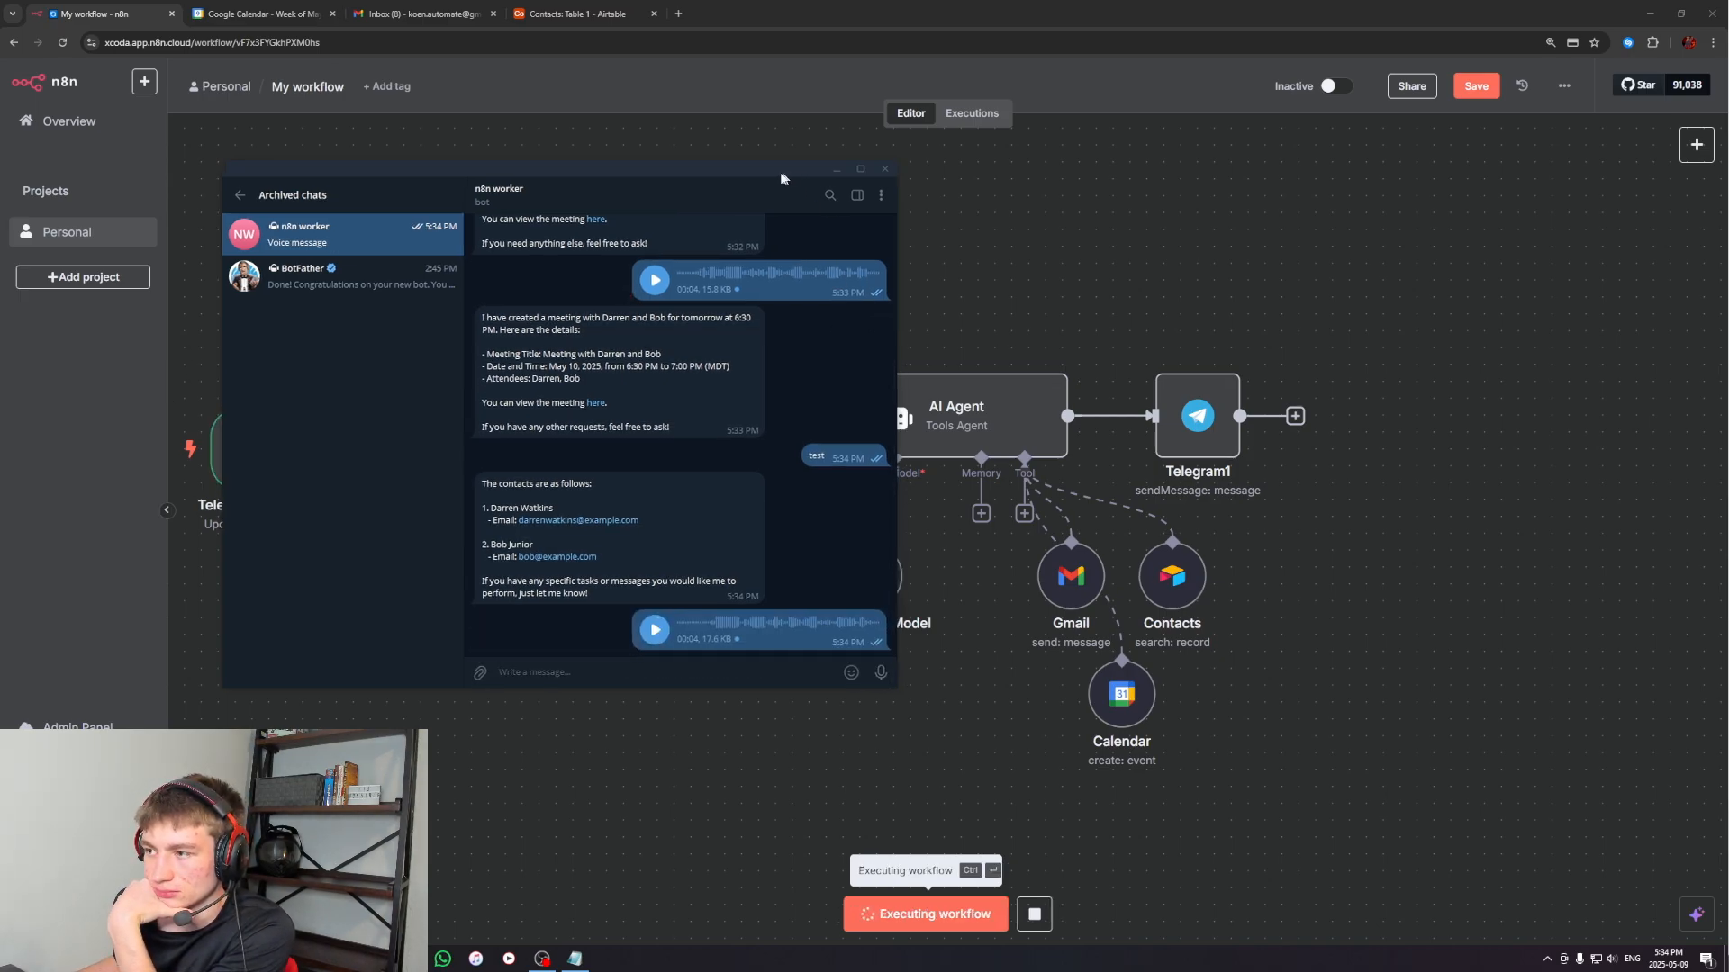
left_click_drag(792, 178, 710, 166)
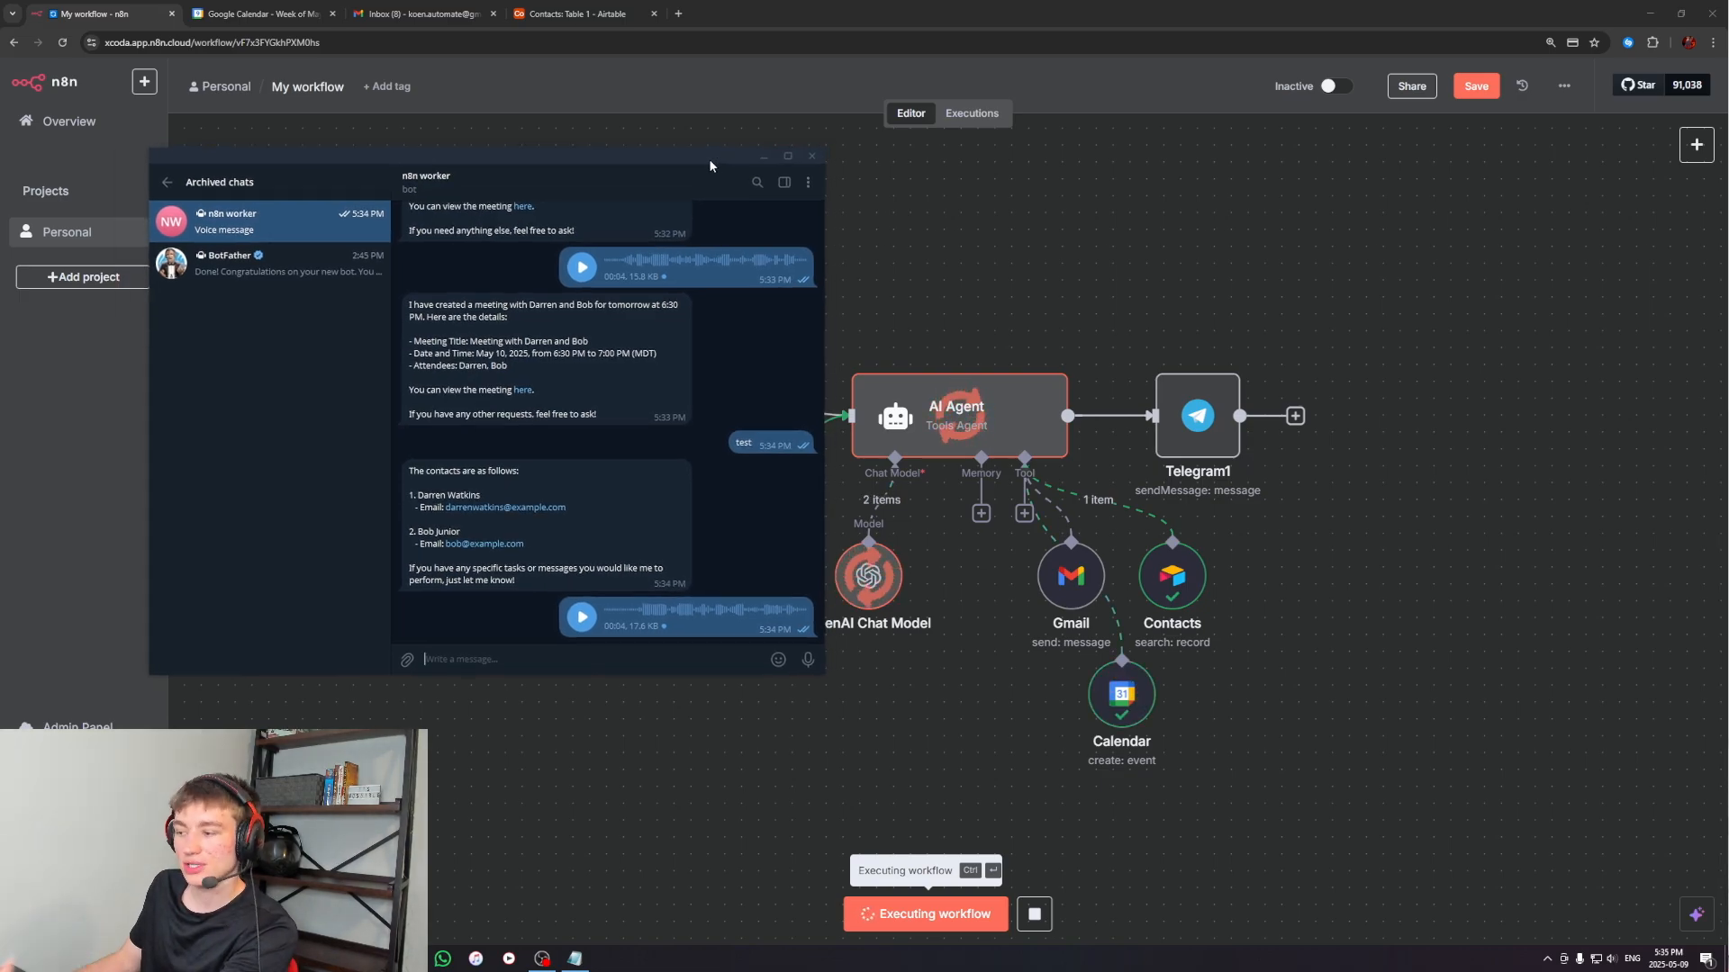
left_click_drag(709, 159, 690, 208)
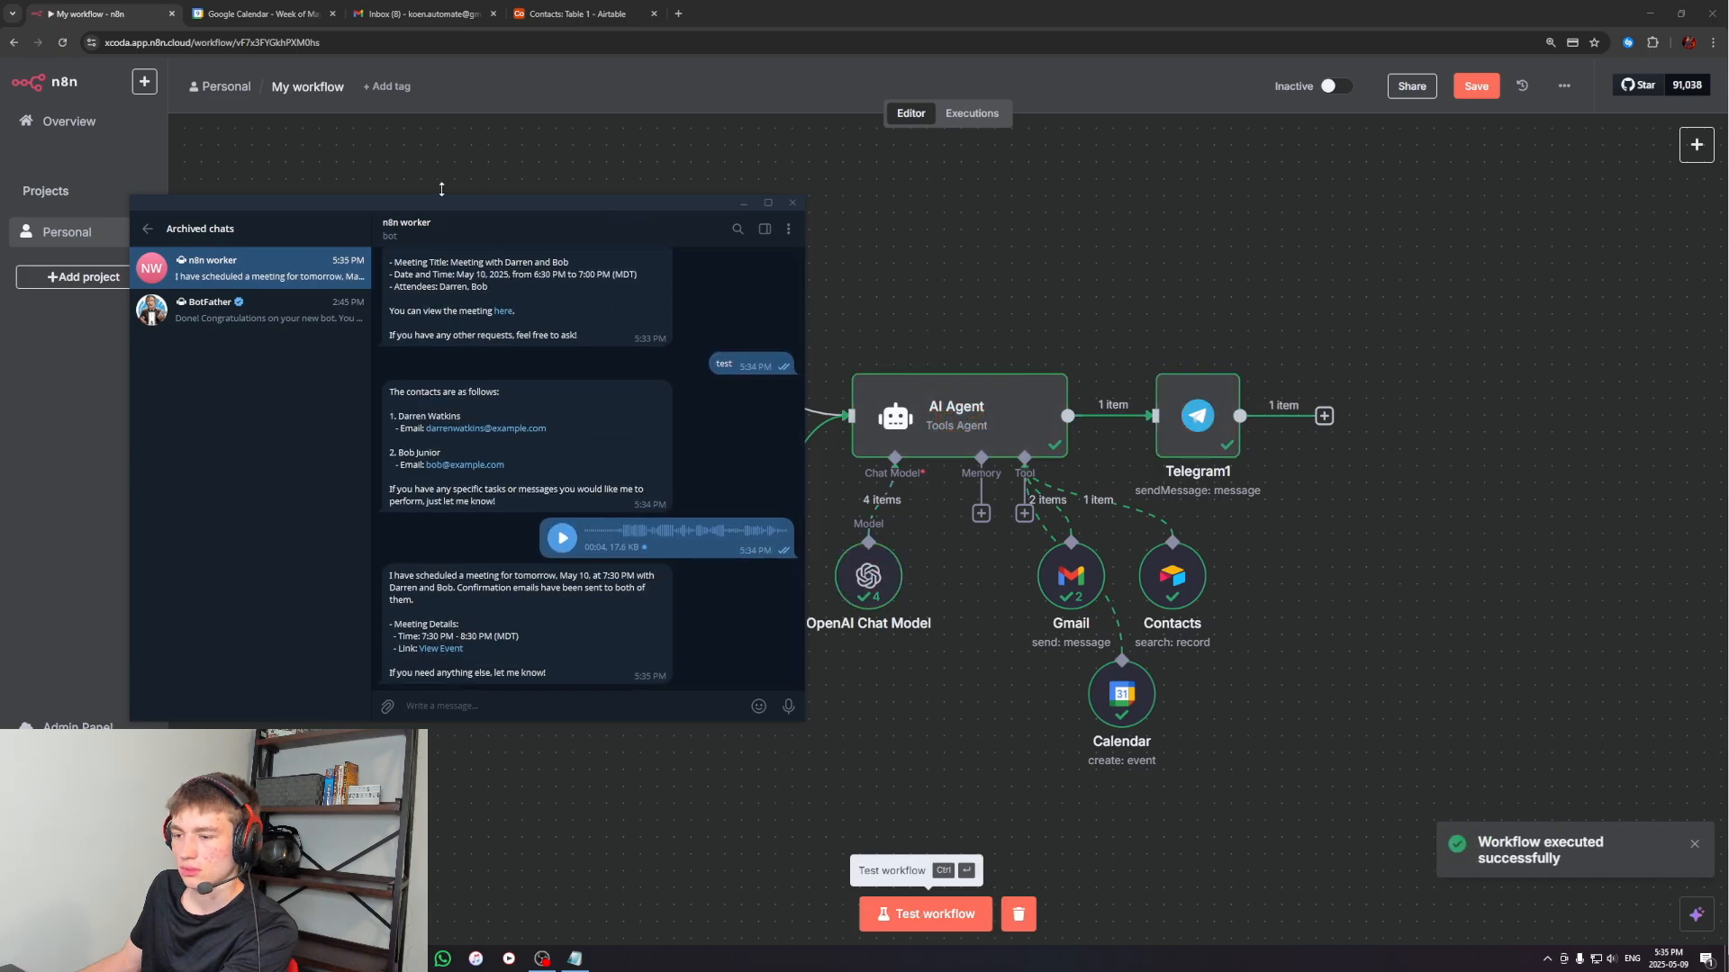
Inspect the guests' e-mail addresses on the 7:30 PM meeting in Google Calendar, and return to the week view
left_click(263, 13)
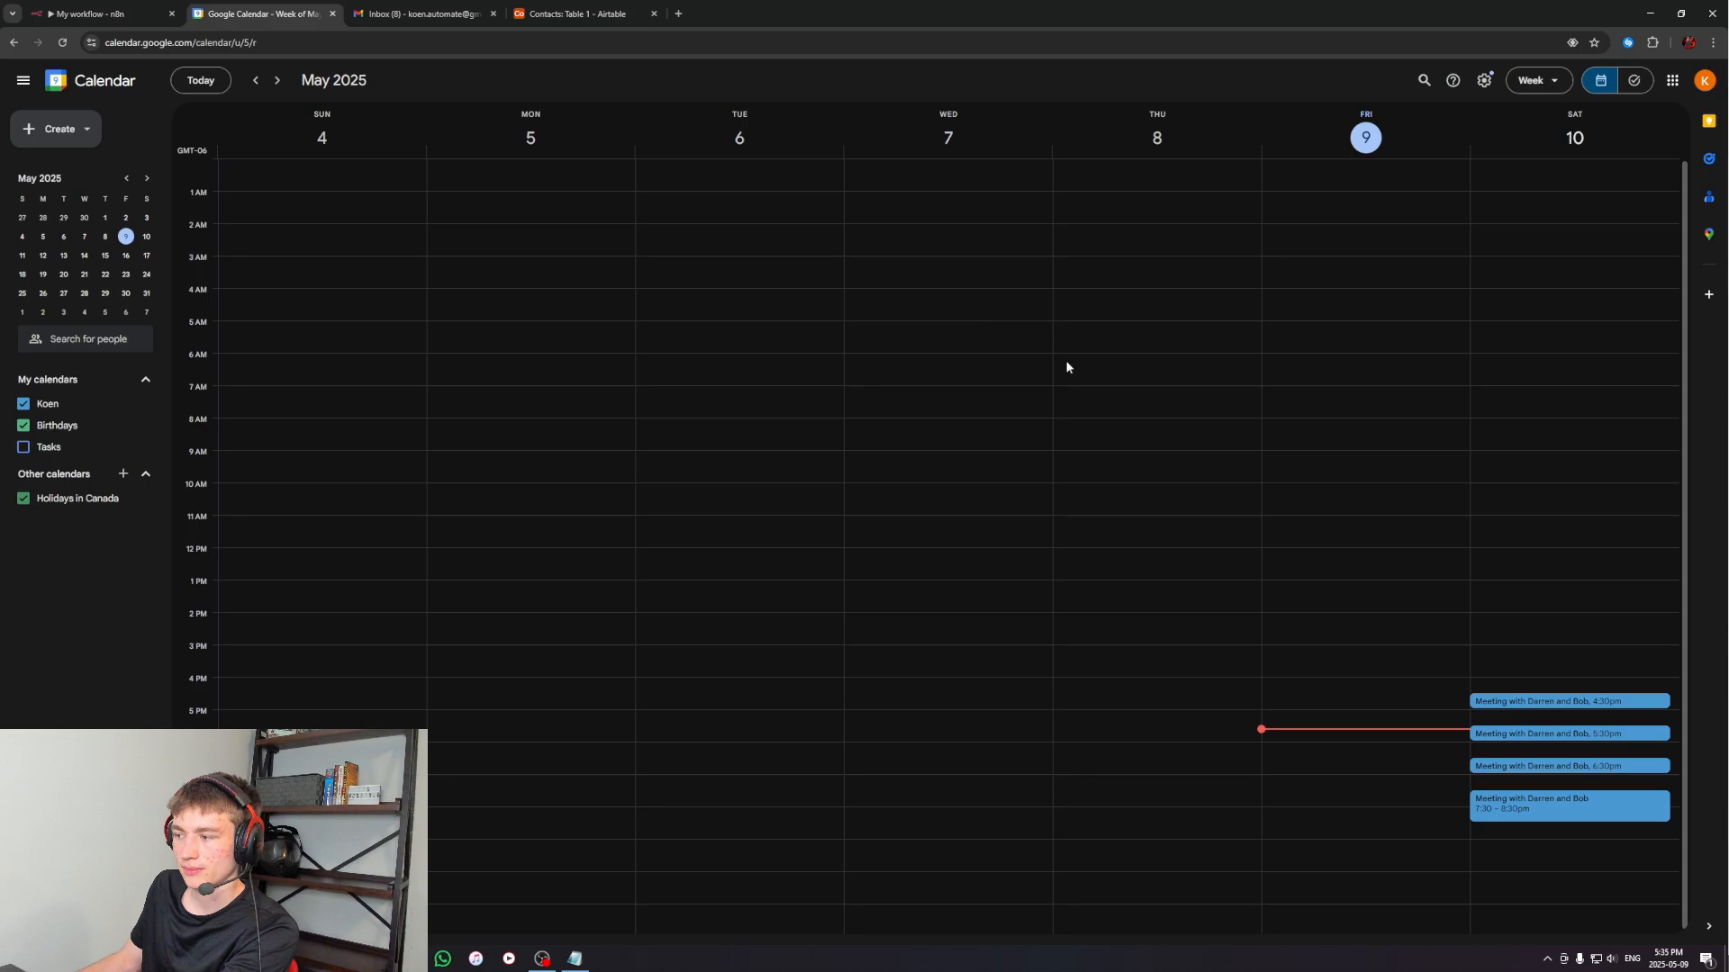
double_click(1544, 813)
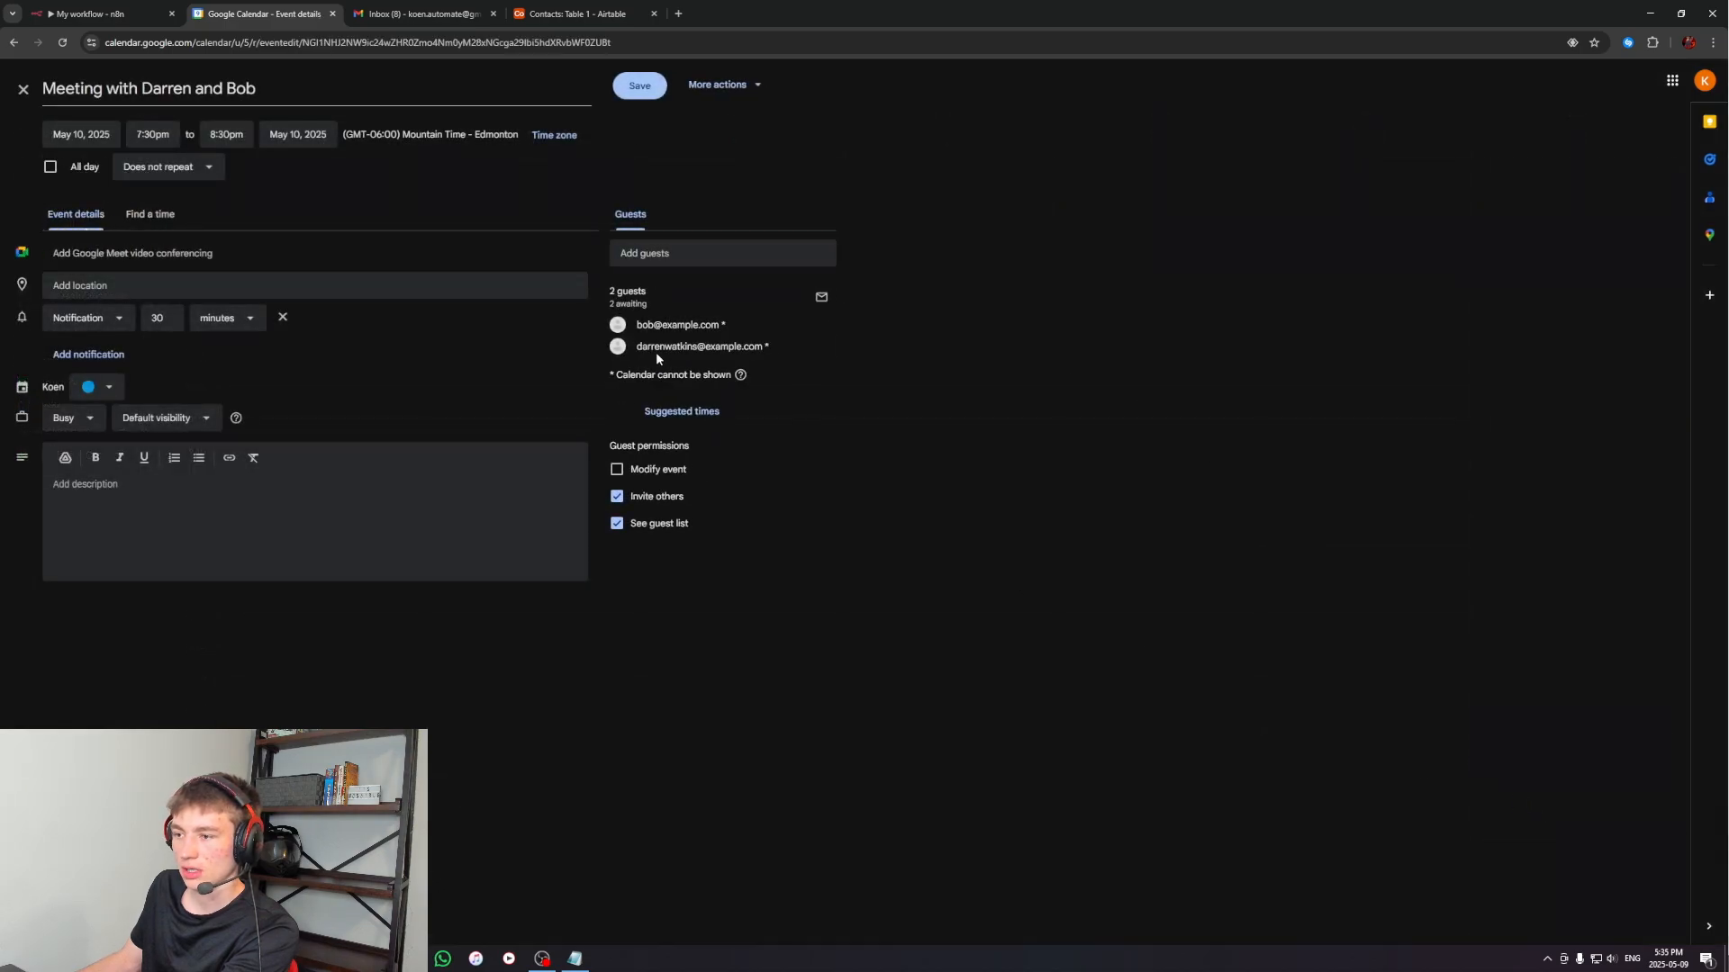
left_click(24, 90)
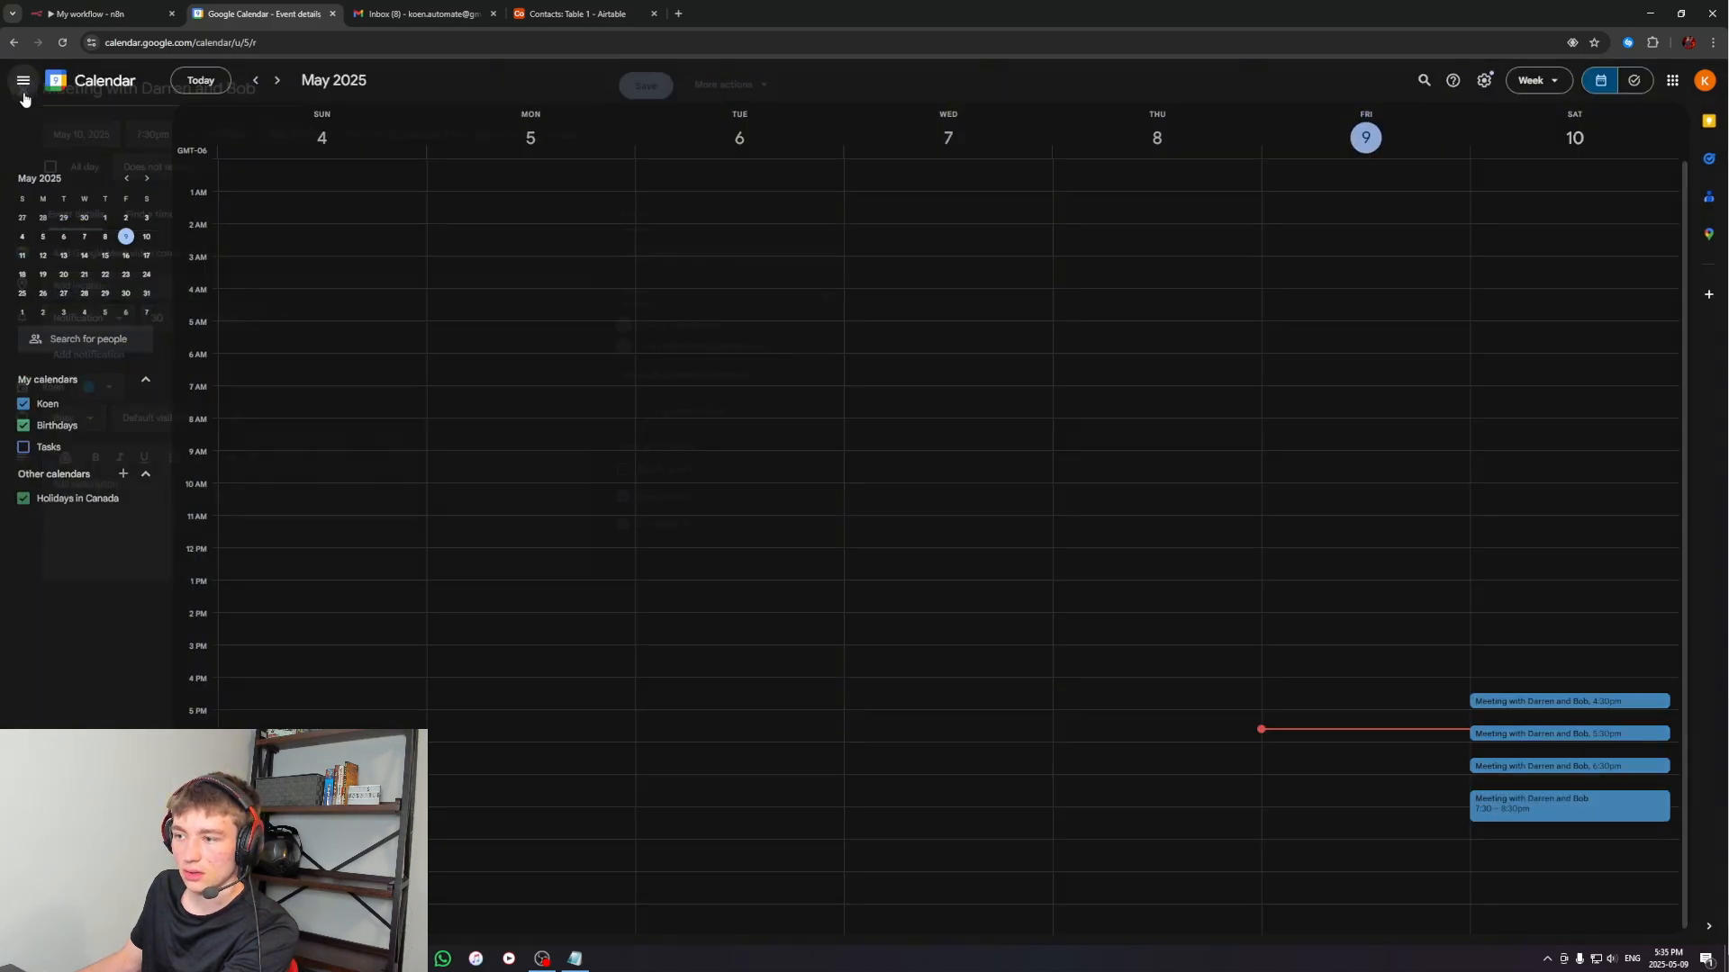
In n8n, add a new Simple Memory node to the AI Agent's memory connection
left_click(90, 14)
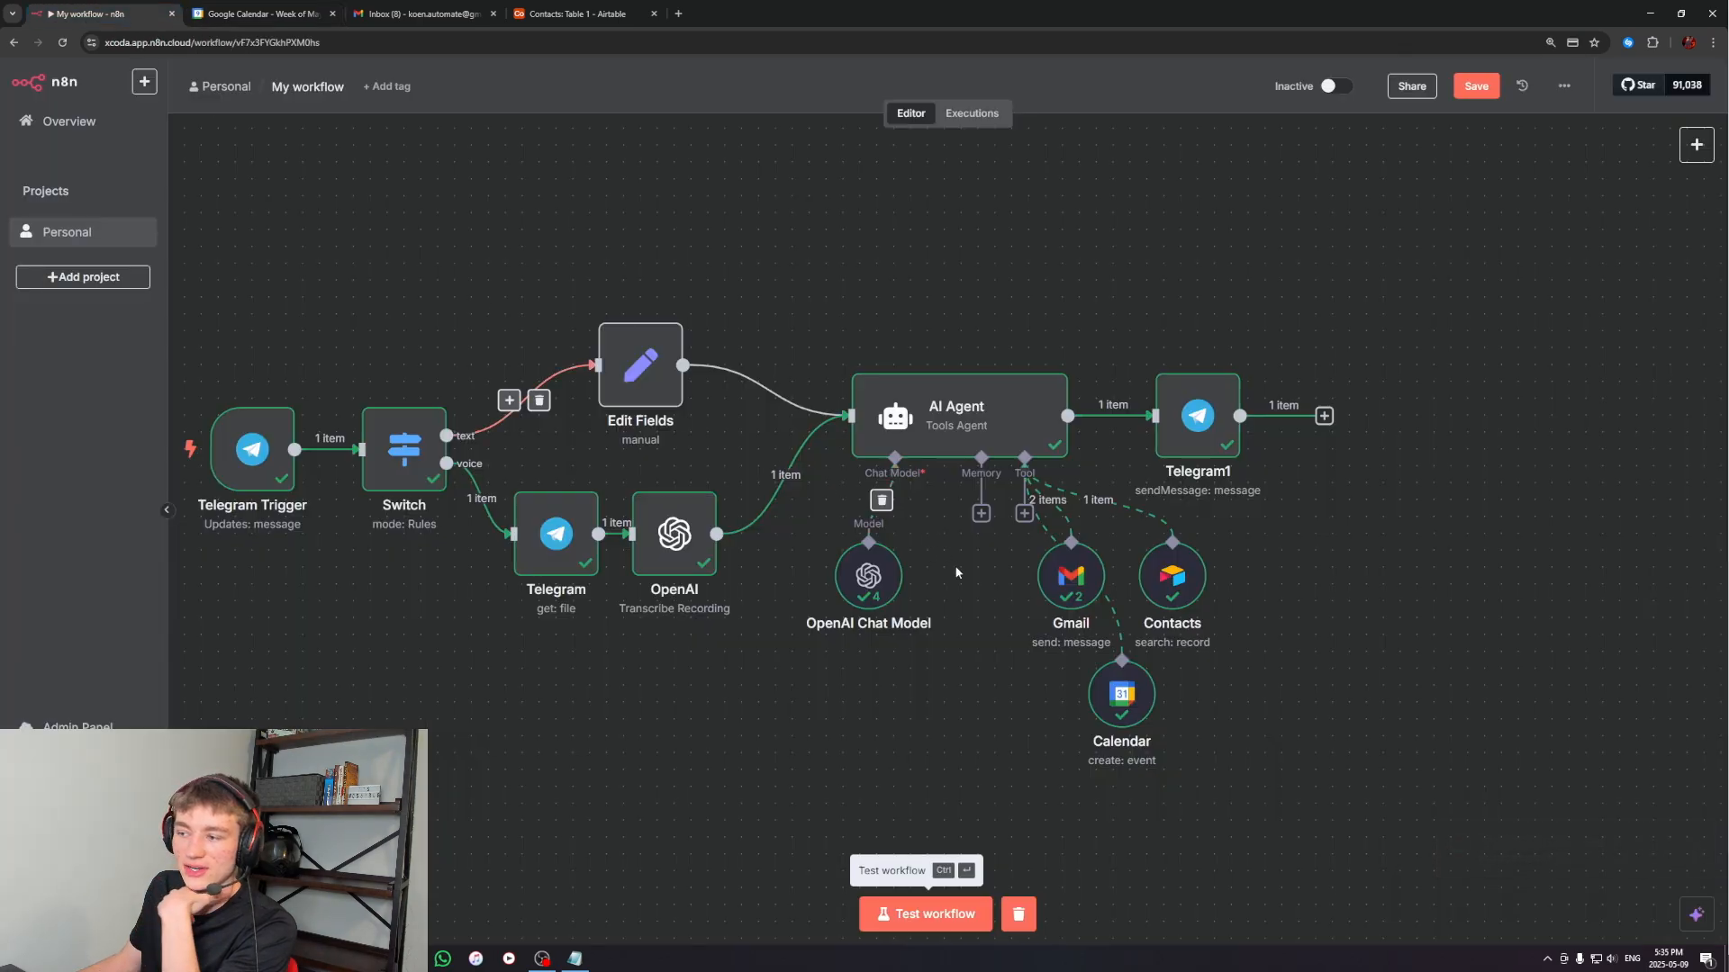
left_click(983, 518)
left_click(1469, 256)
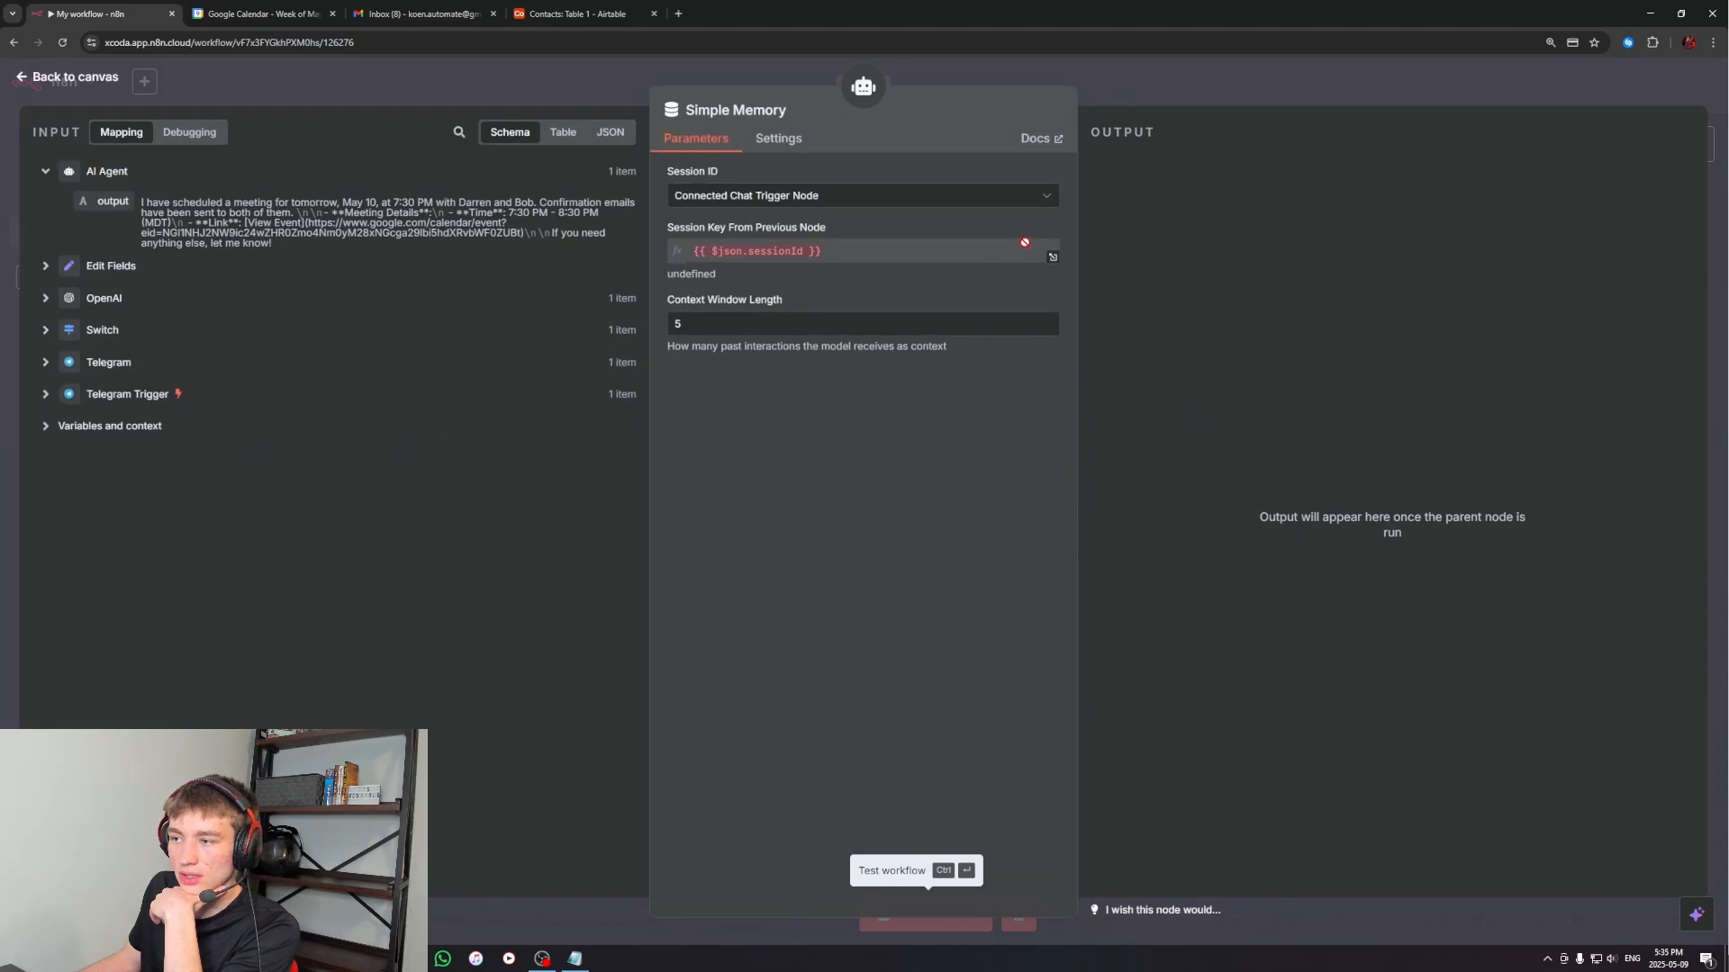
Close the Simple Memory settings and review the earlier meeting requests and replies in the bot's Telegram chat
key("Escape")
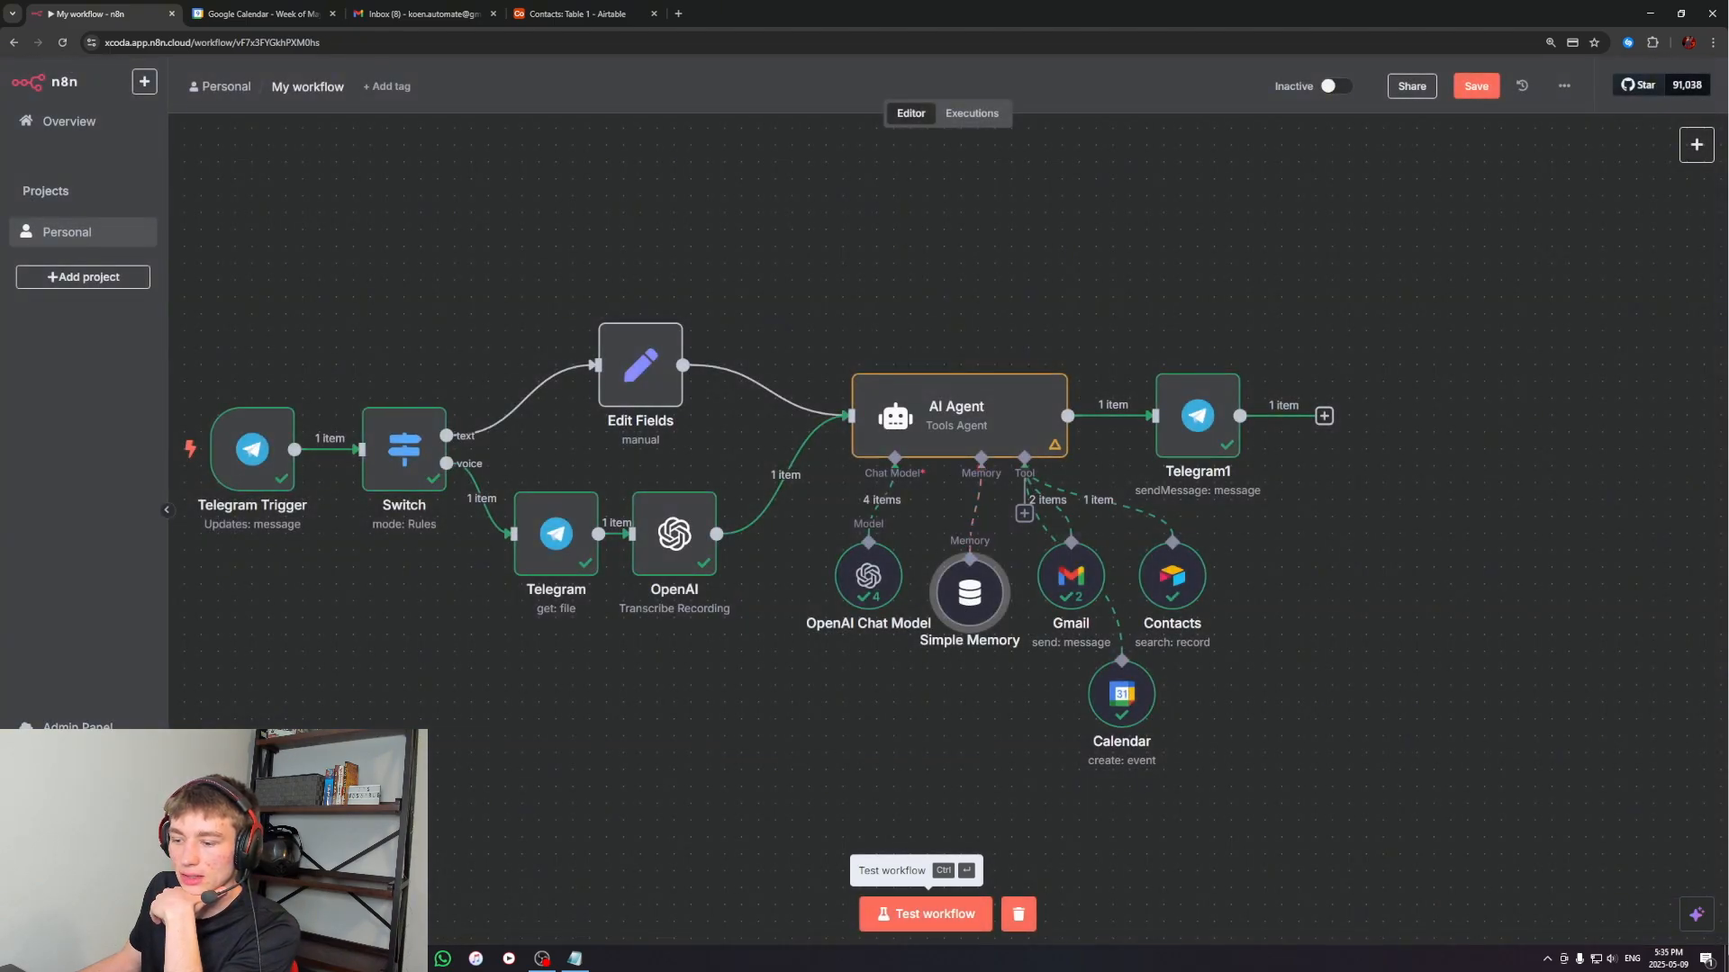
left_click(378, 959)
scroll(602, 565, "up", 8)
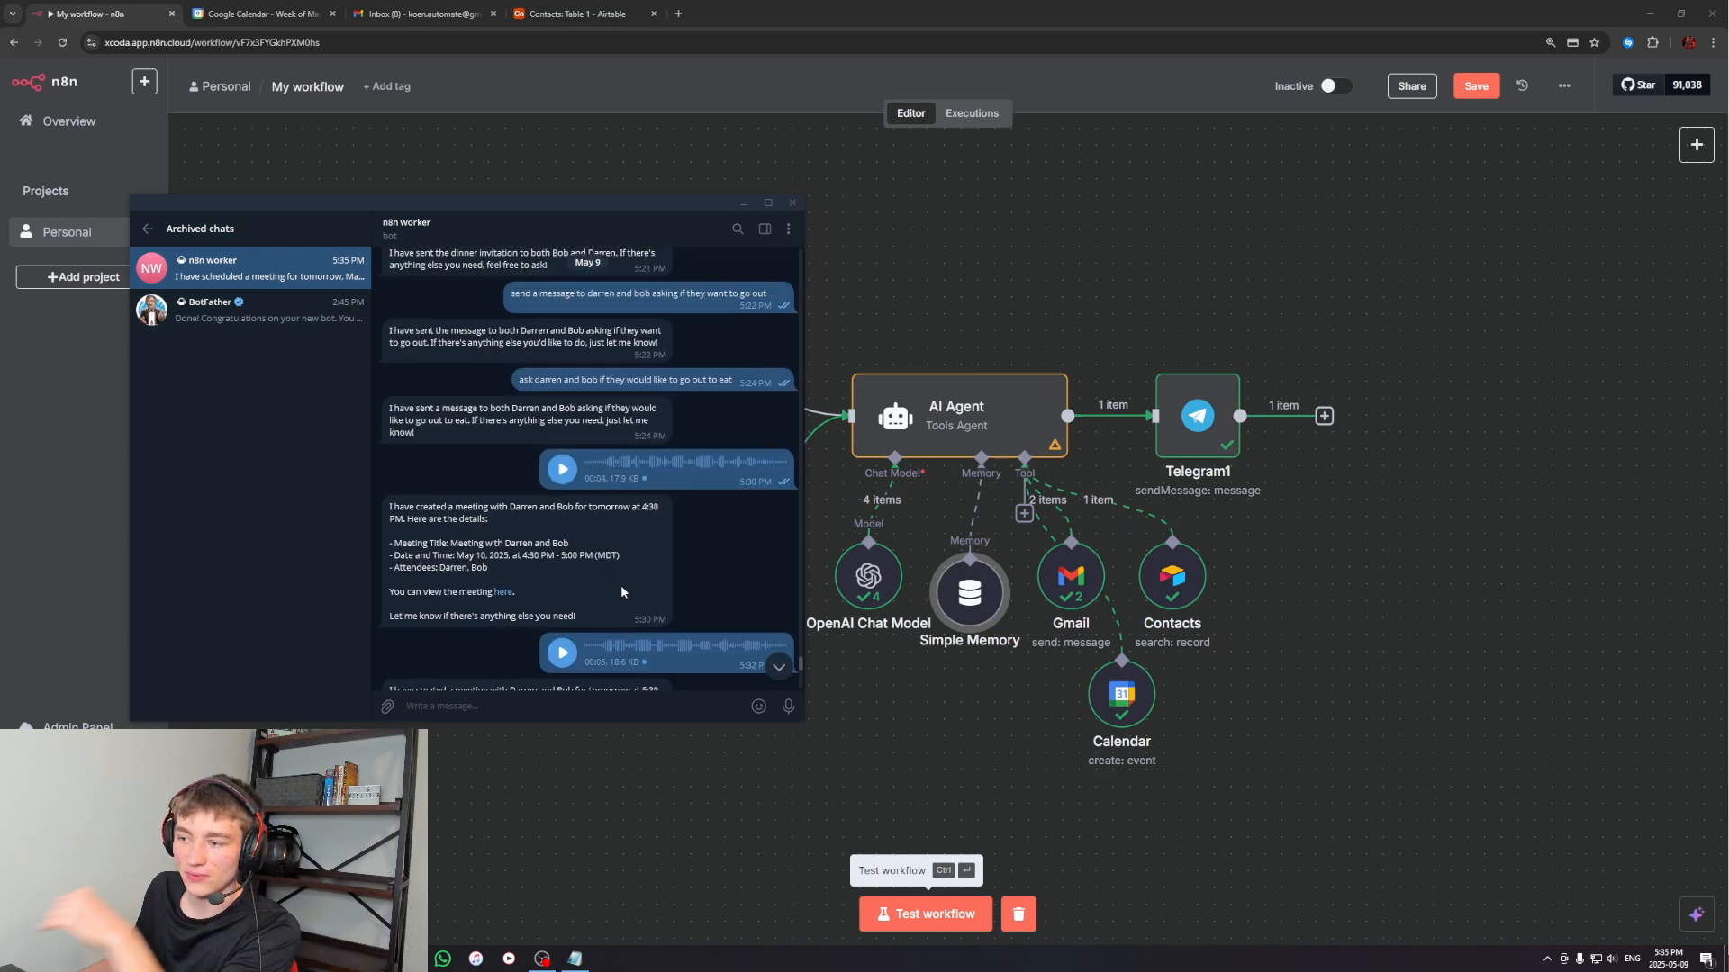
scroll(621, 592, "up", 2)
scroll(1189, 594, "down", 1)
scroll(577, 582, "down", 1)
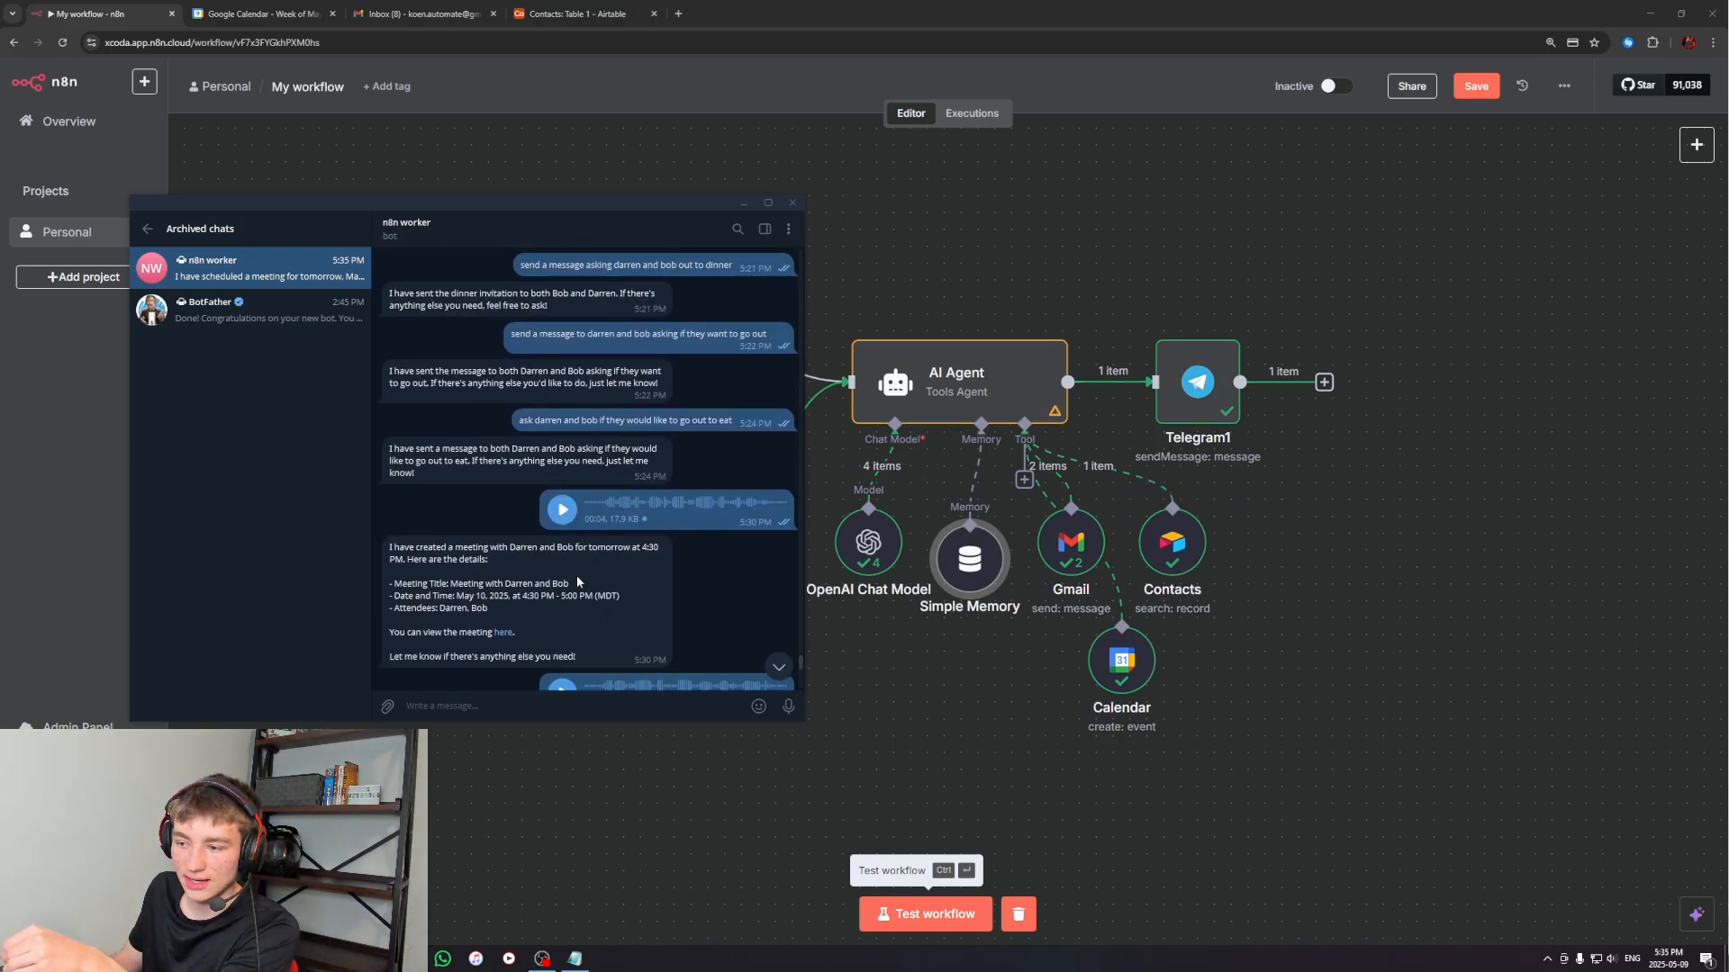
scroll(577, 583, "down", 1)
mouse_move(458, 463)
left_mouse_down()
mouse_move(556, 463)
mouse_move(467, 464)
left_mouse_up()
left_click(561, 462)
left_click(467, 463)
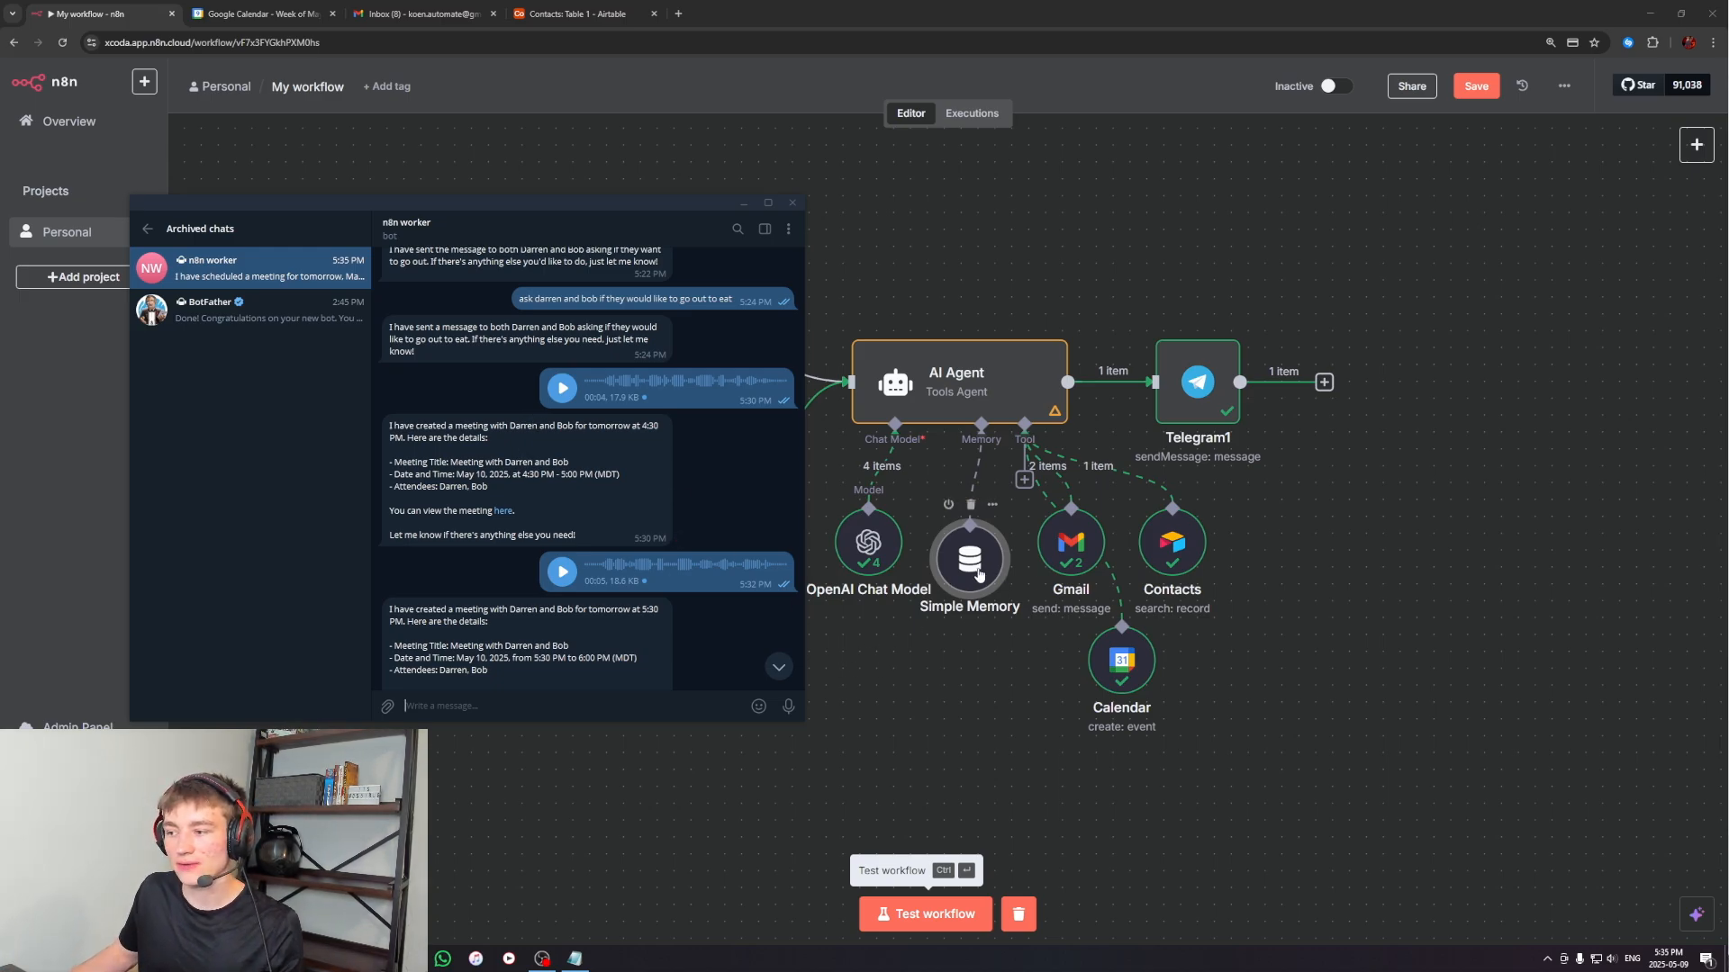
left_click(744, 203)
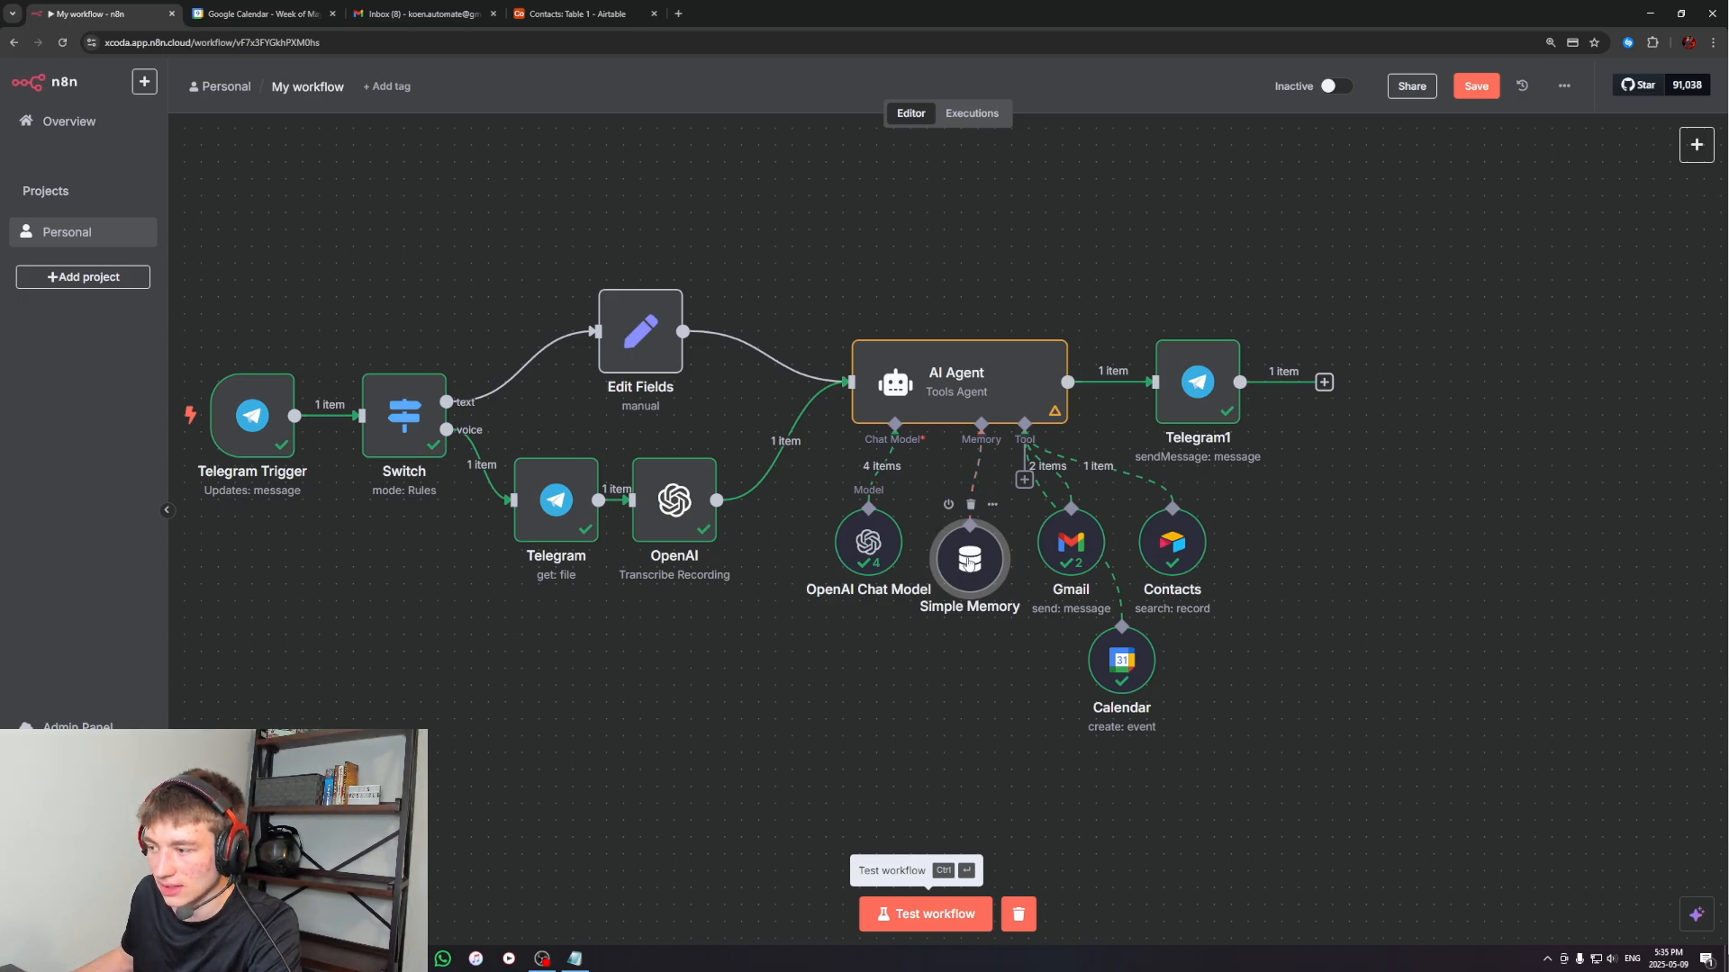
Line up the Simple Memory node with the OpenAI Chat Model and Gmail nodes, and start a test run of the workflow
left_click_drag(942, 528, 942, 510)
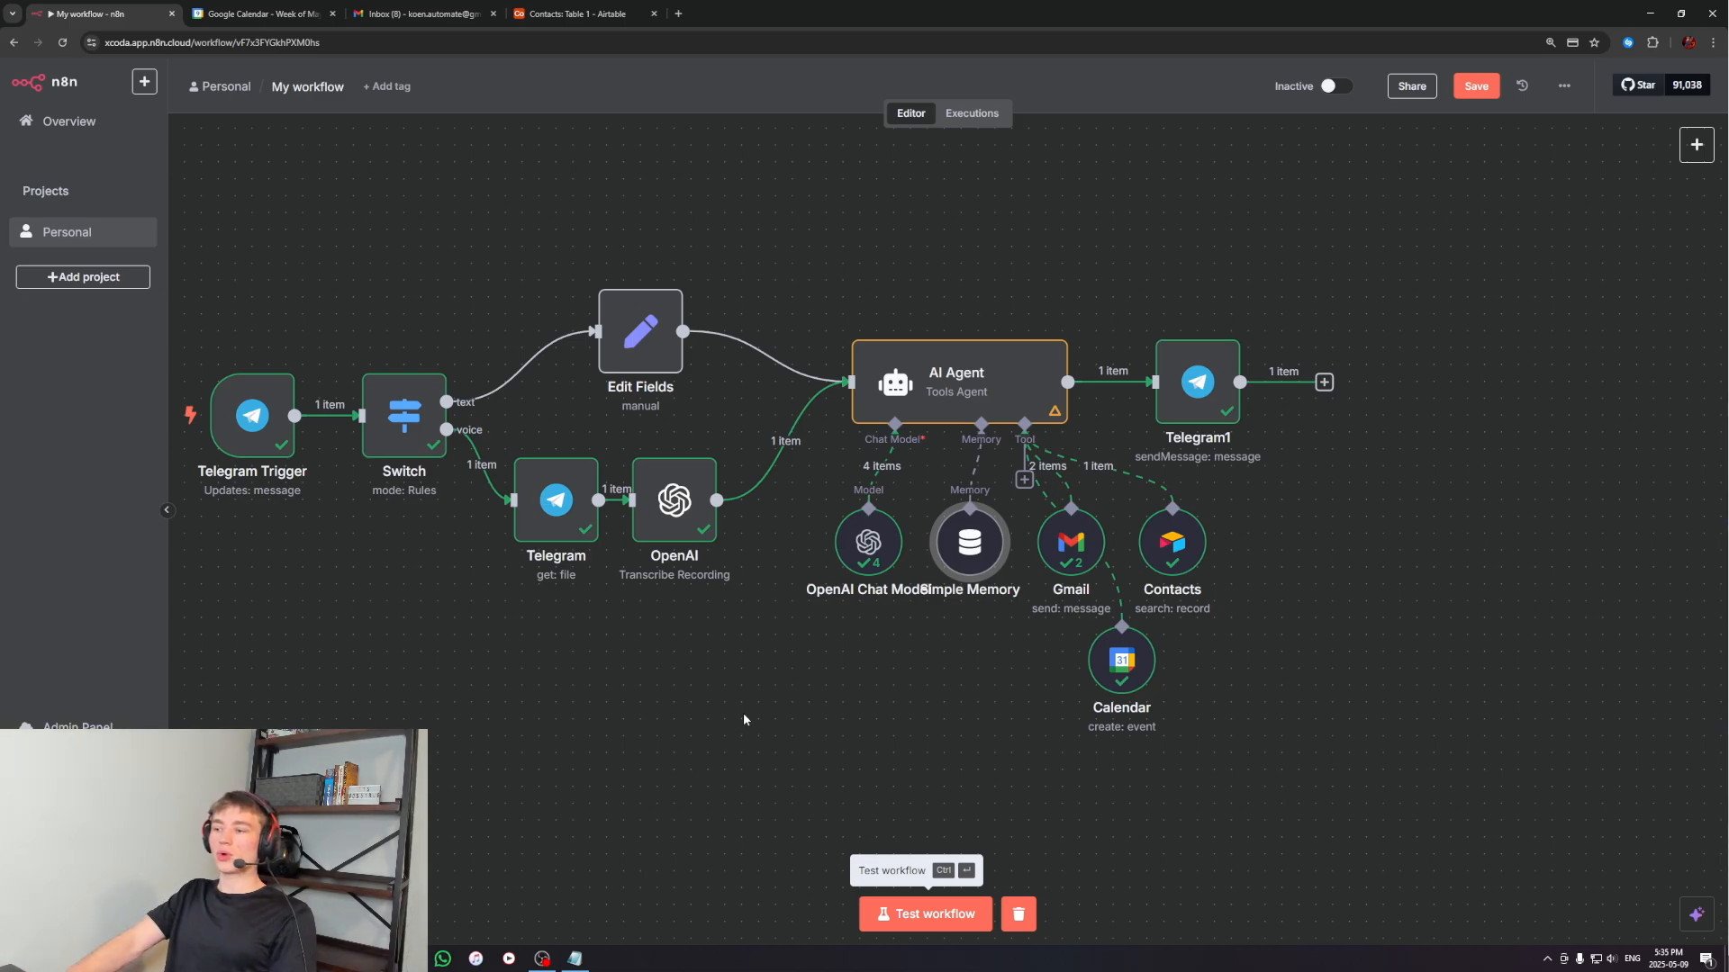
left_click_drag(742, 711, 829, 700)
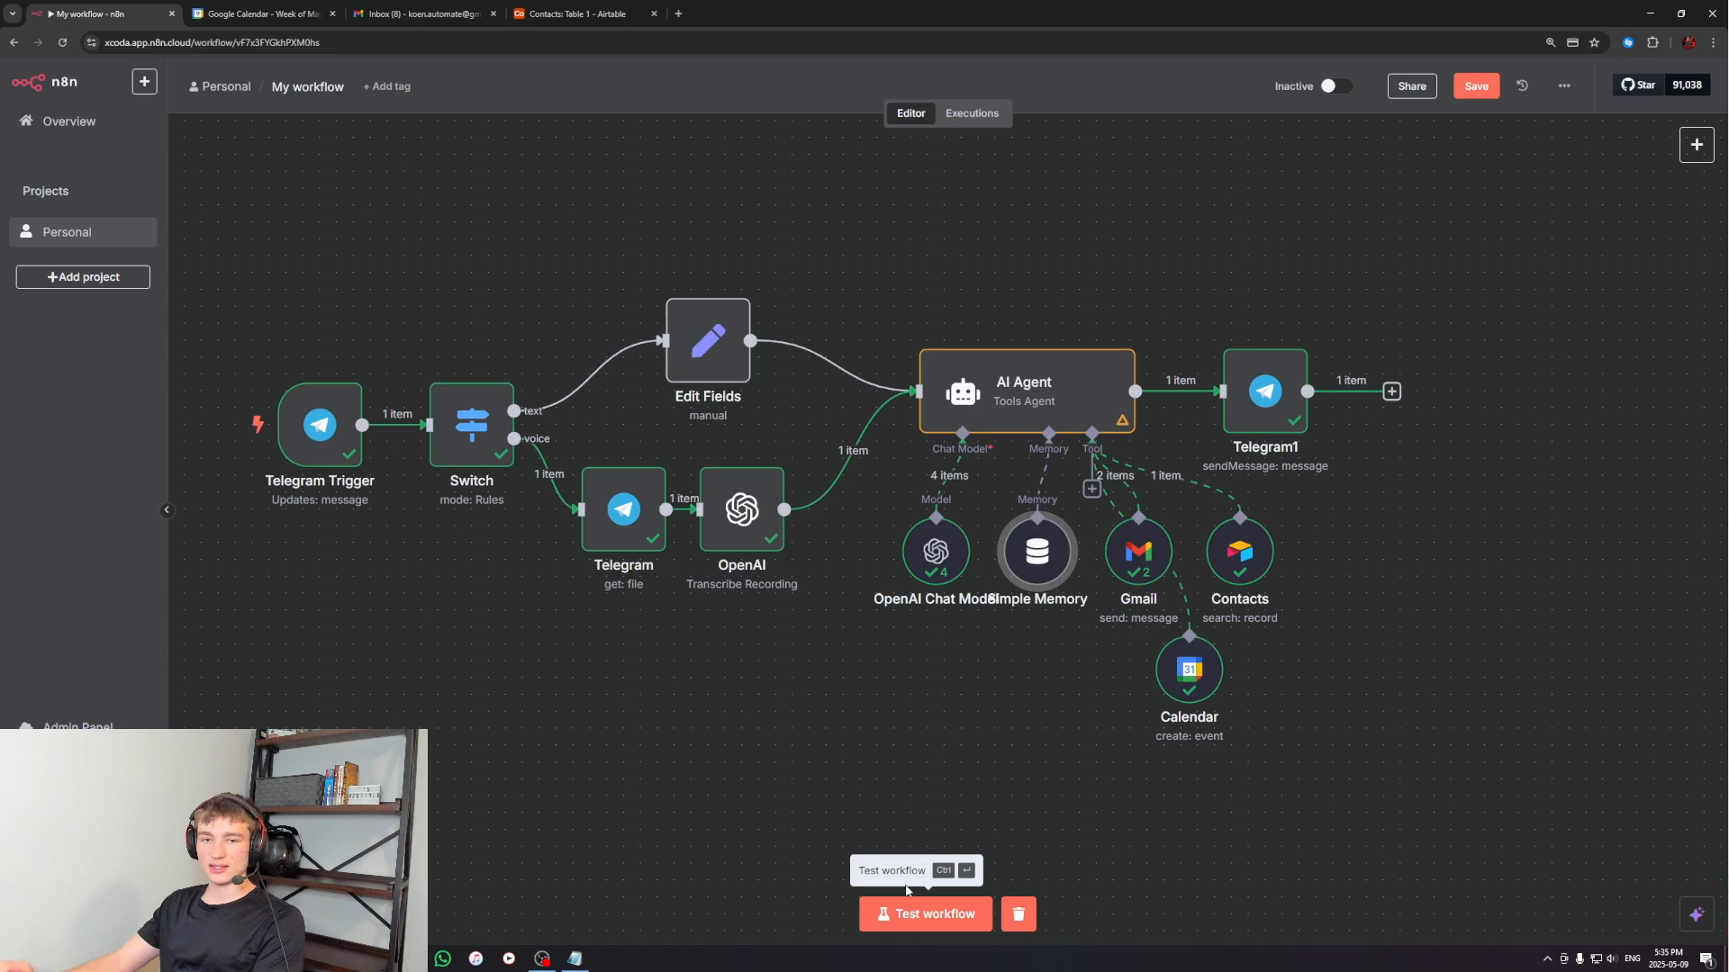
left_click(909, 913)
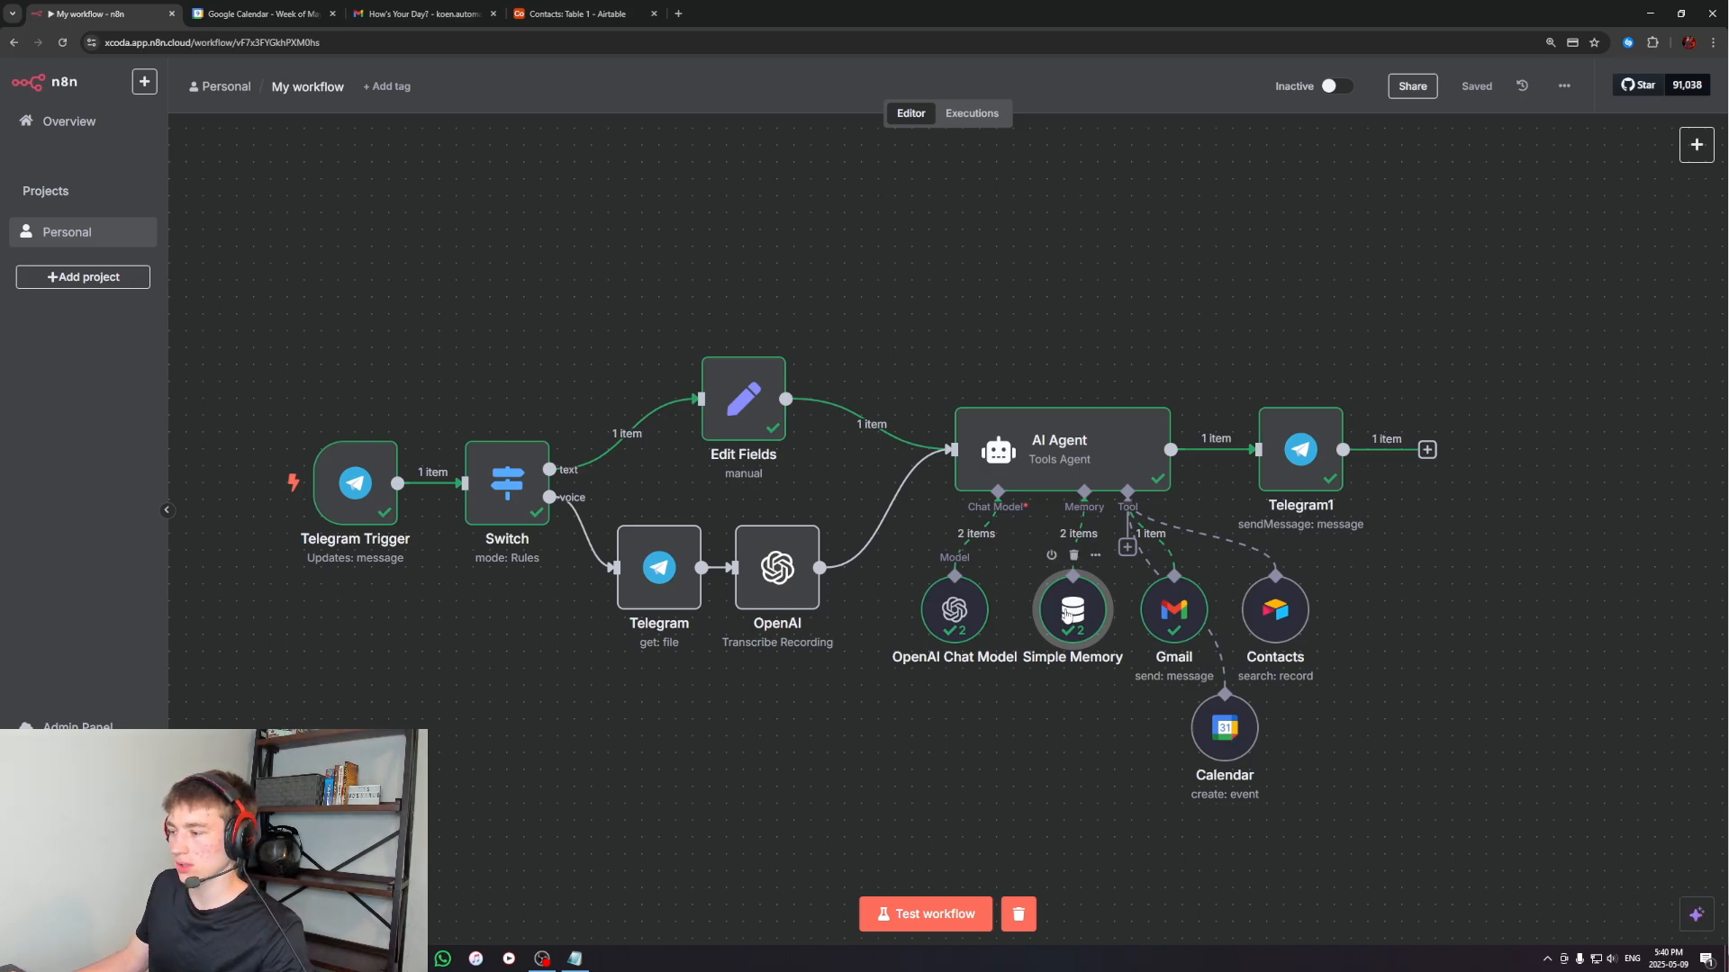
From the Simple Memory node's settings, ask the AI Assistant "what is memory for?"
double_click(1071, 610)
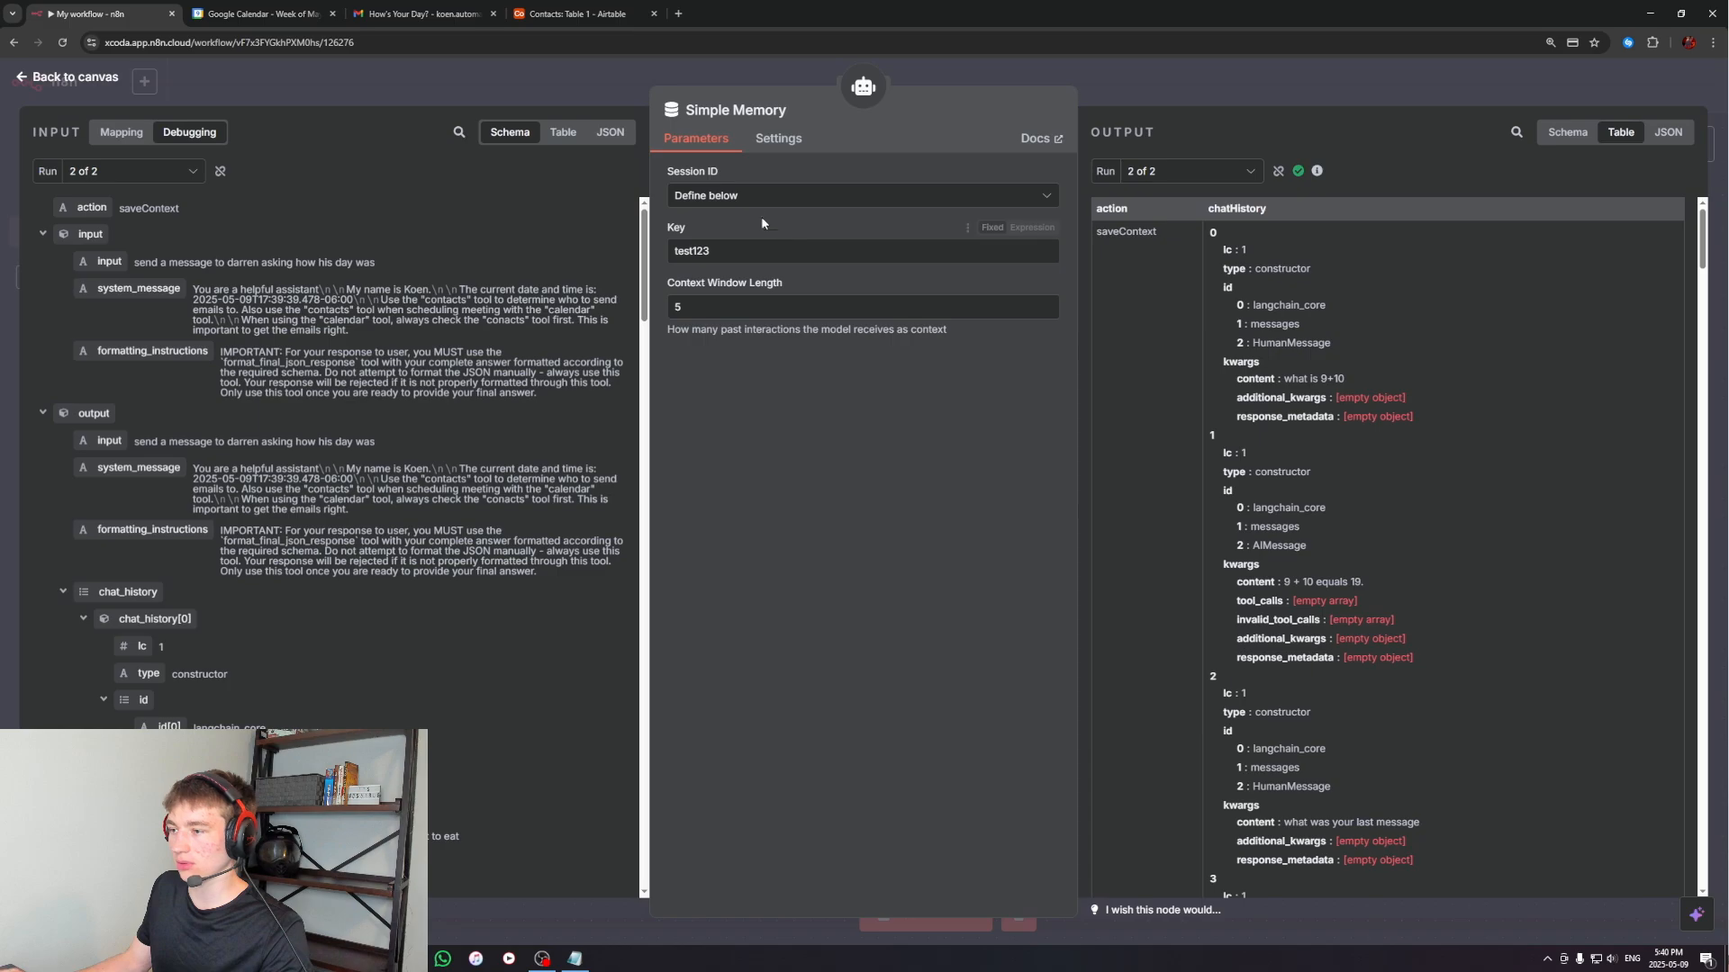
left_click(1697, 916)
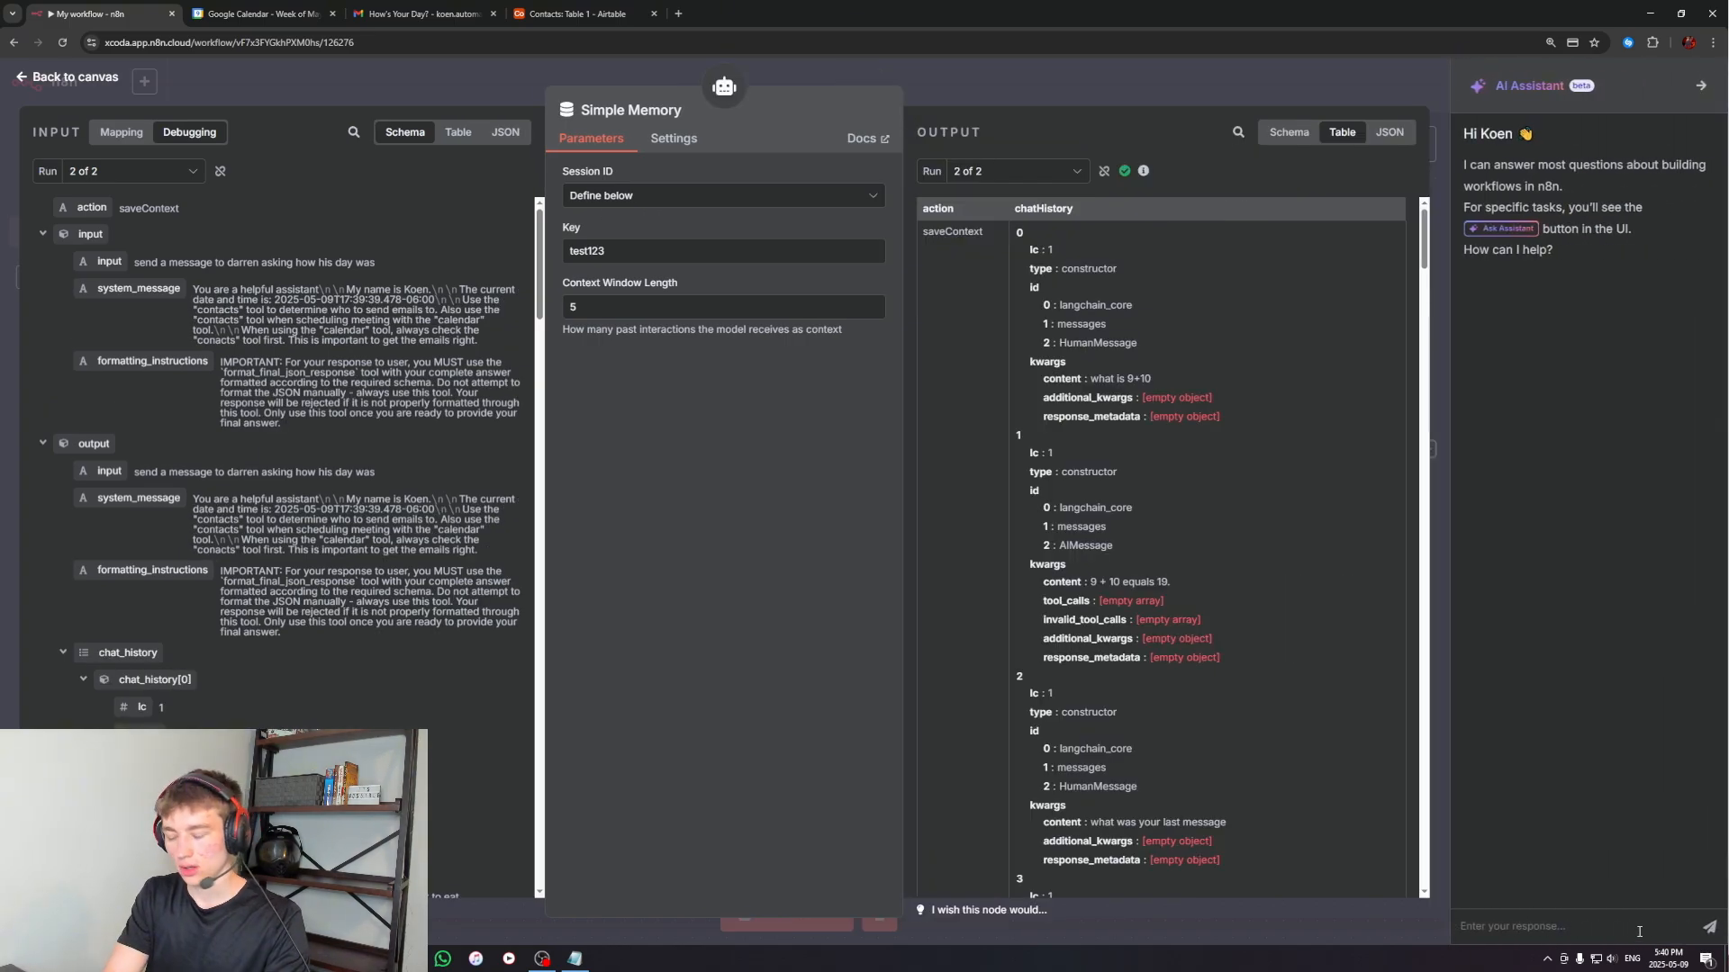
type("what is memory for?")
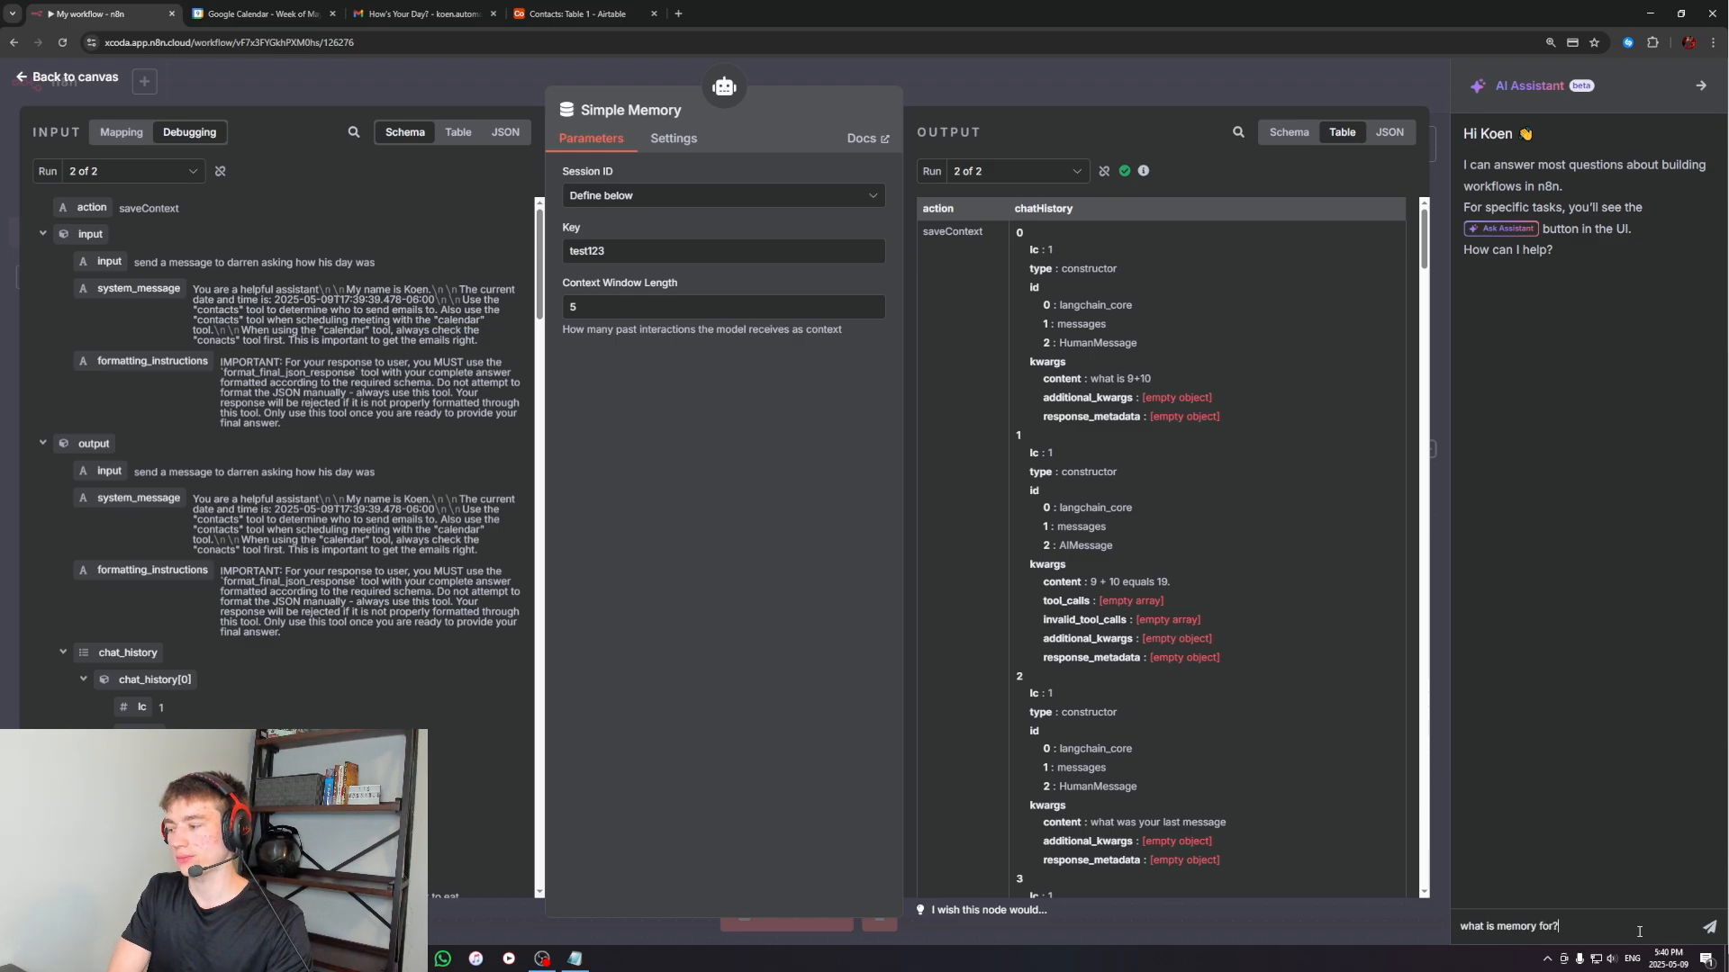
key("Return")
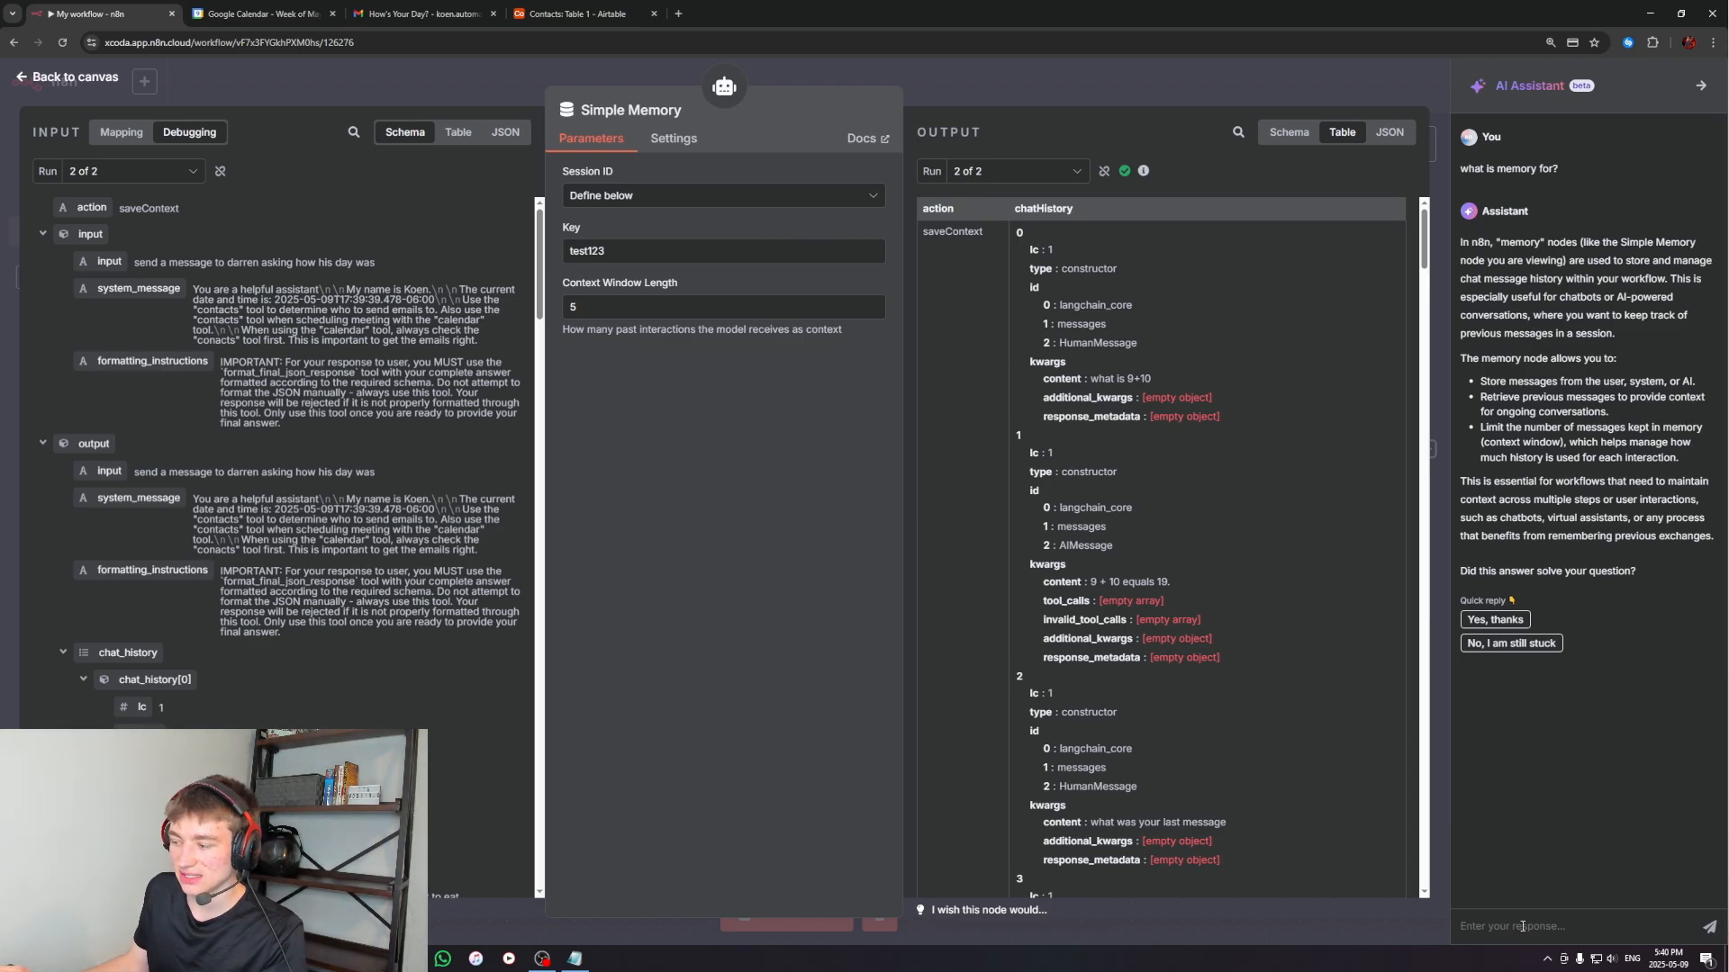
Ask the AI Assistant "is my key alright?" and read its notes on the memory session key
type("is")
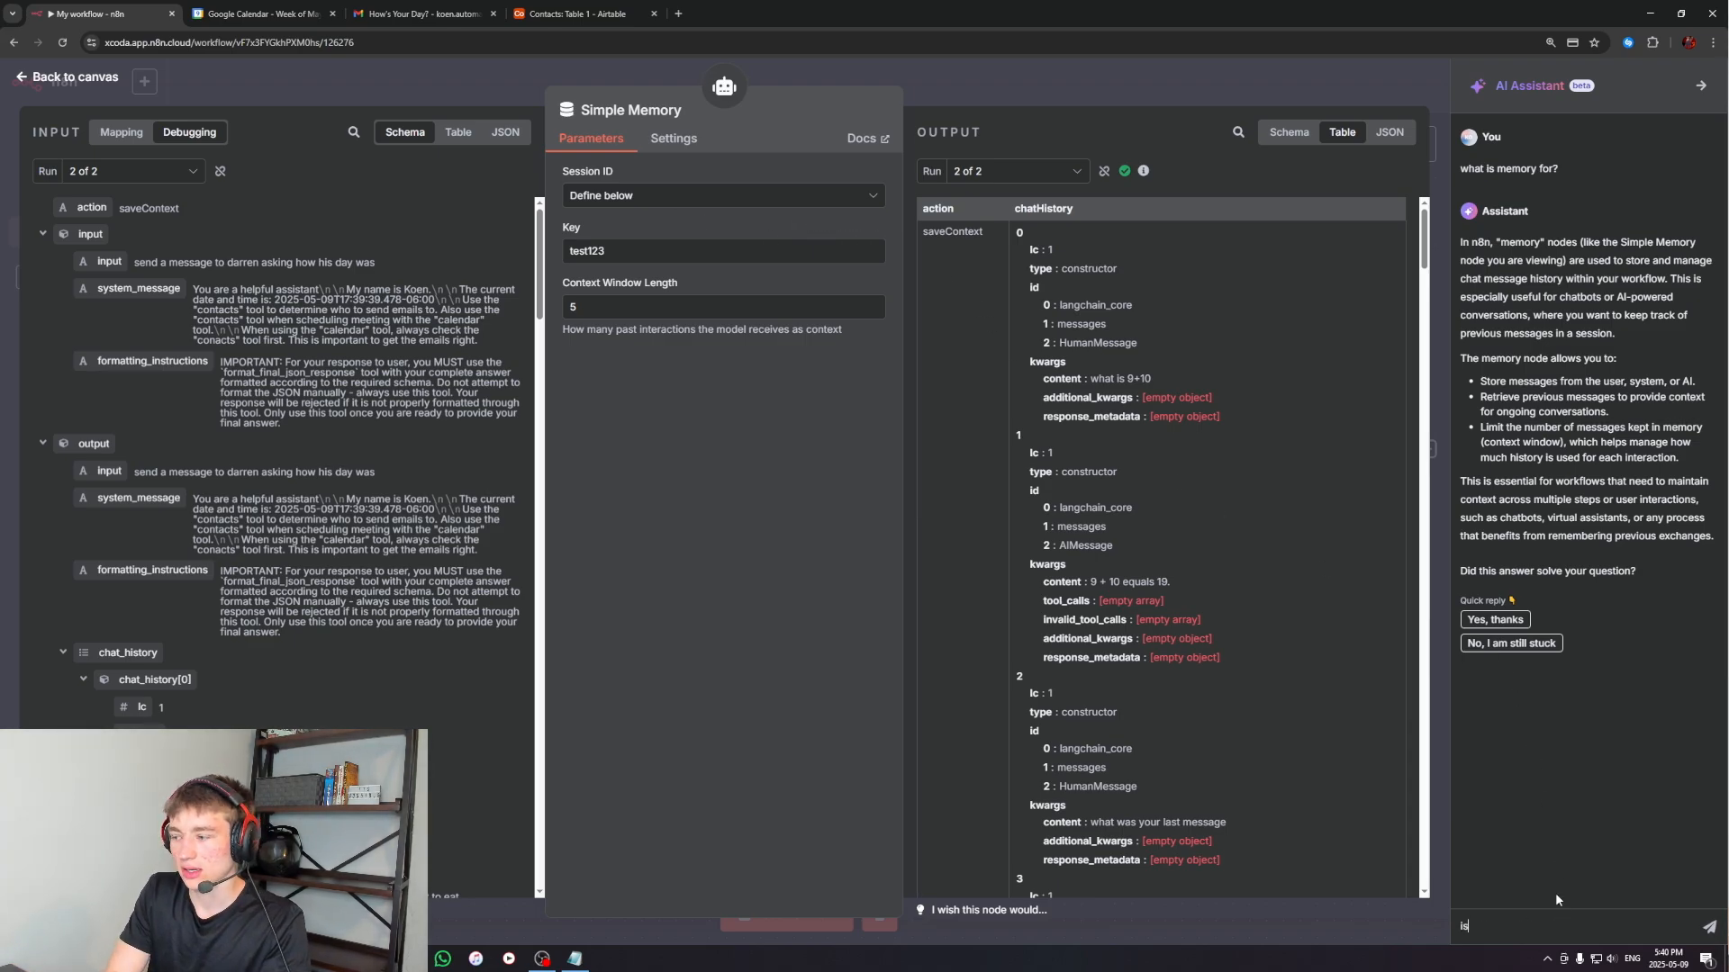
type(" my key alright")
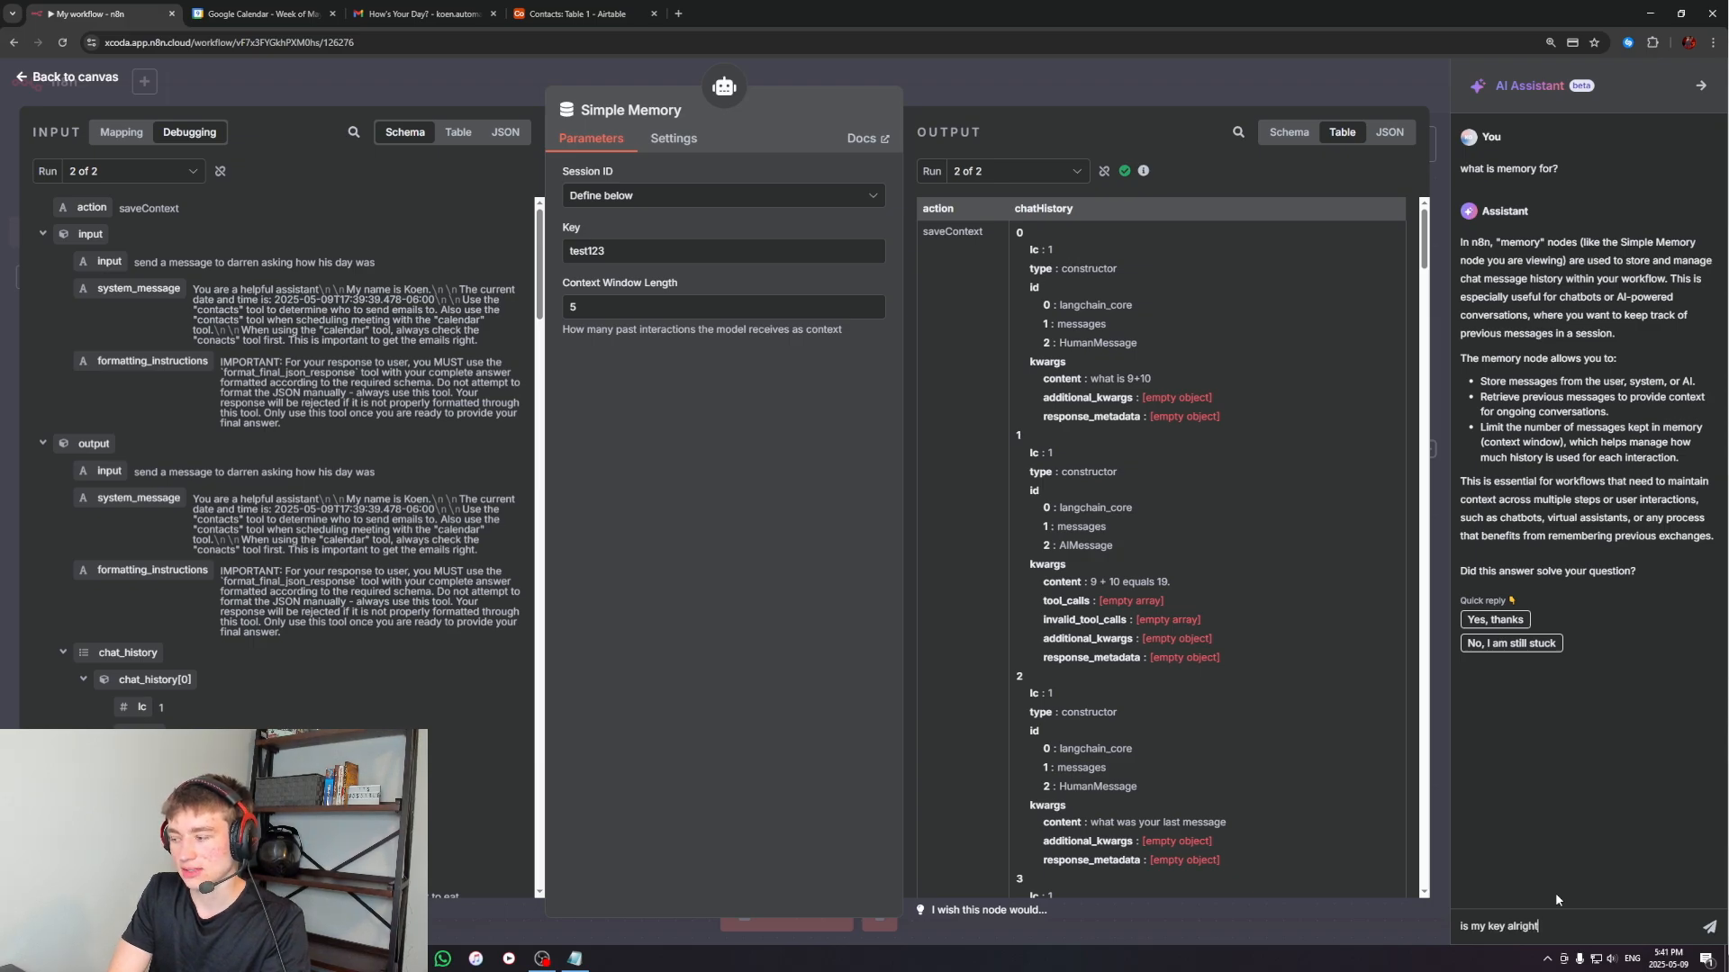
type("?")
key("Return")
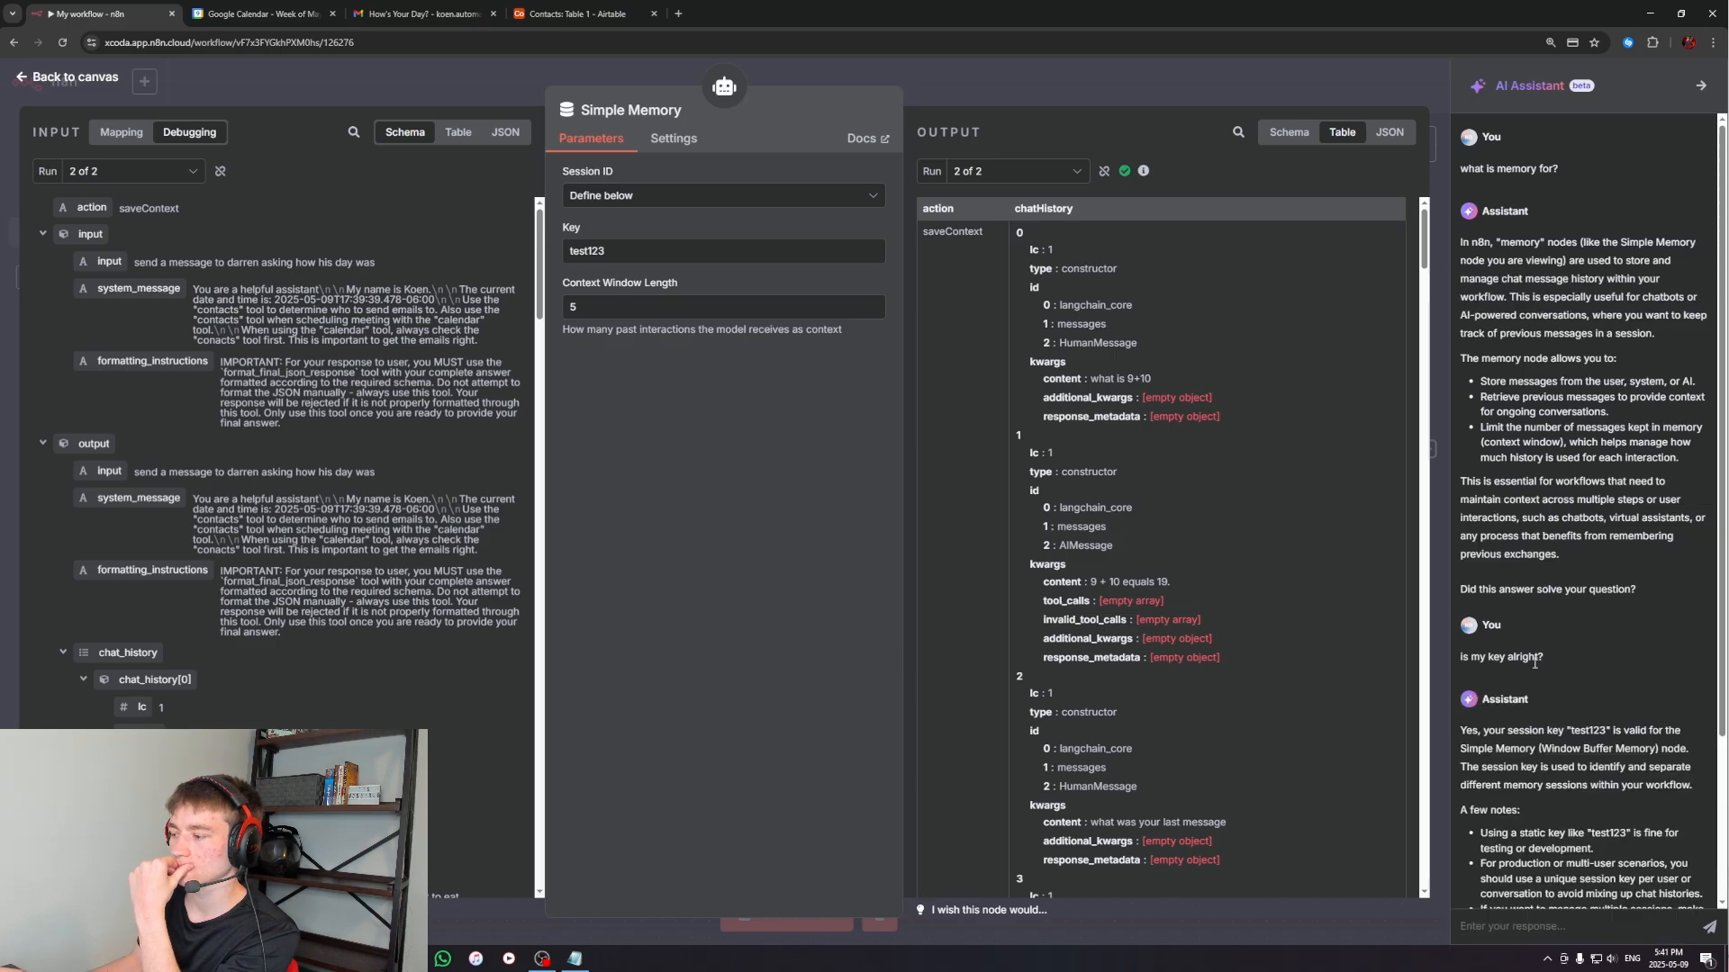
scroll(1534, 662, "down", 3)
left_click_drag(1470, 595, 1651, 600)
left_click(1664, 603)
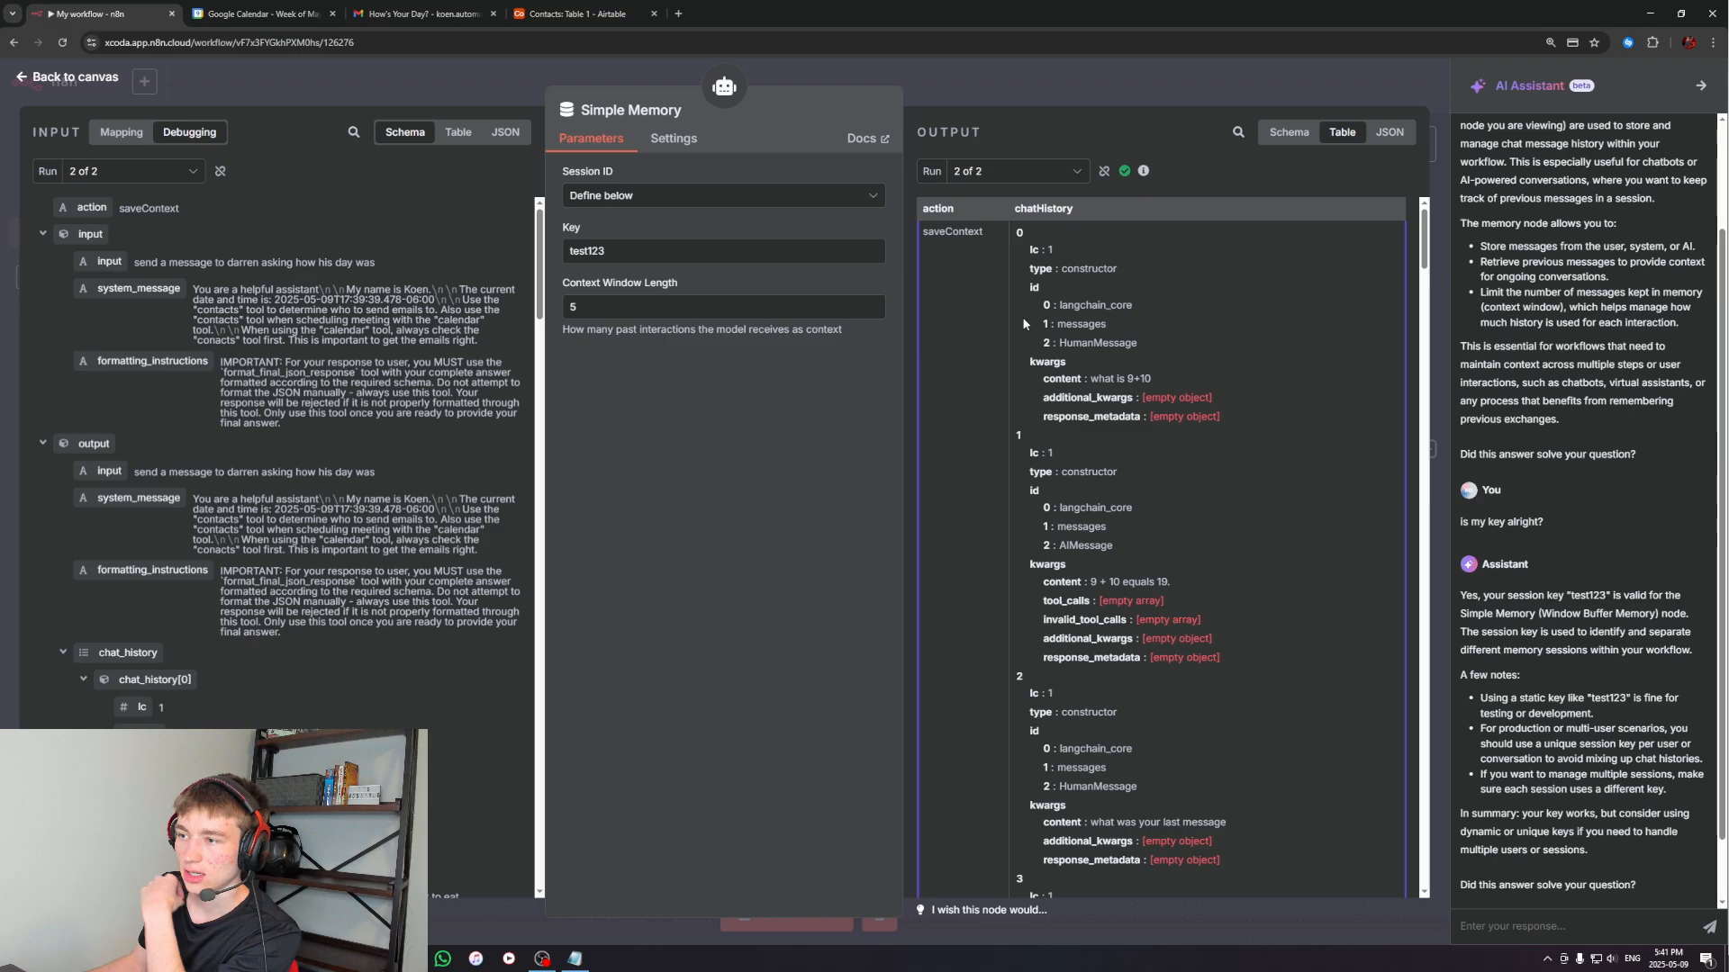
Close the Simple Memory settings and the AI Assistant to return to the full workflow canvas
left_click(1018, 82)
left_click_drag(1164, 265, 1005, 219)
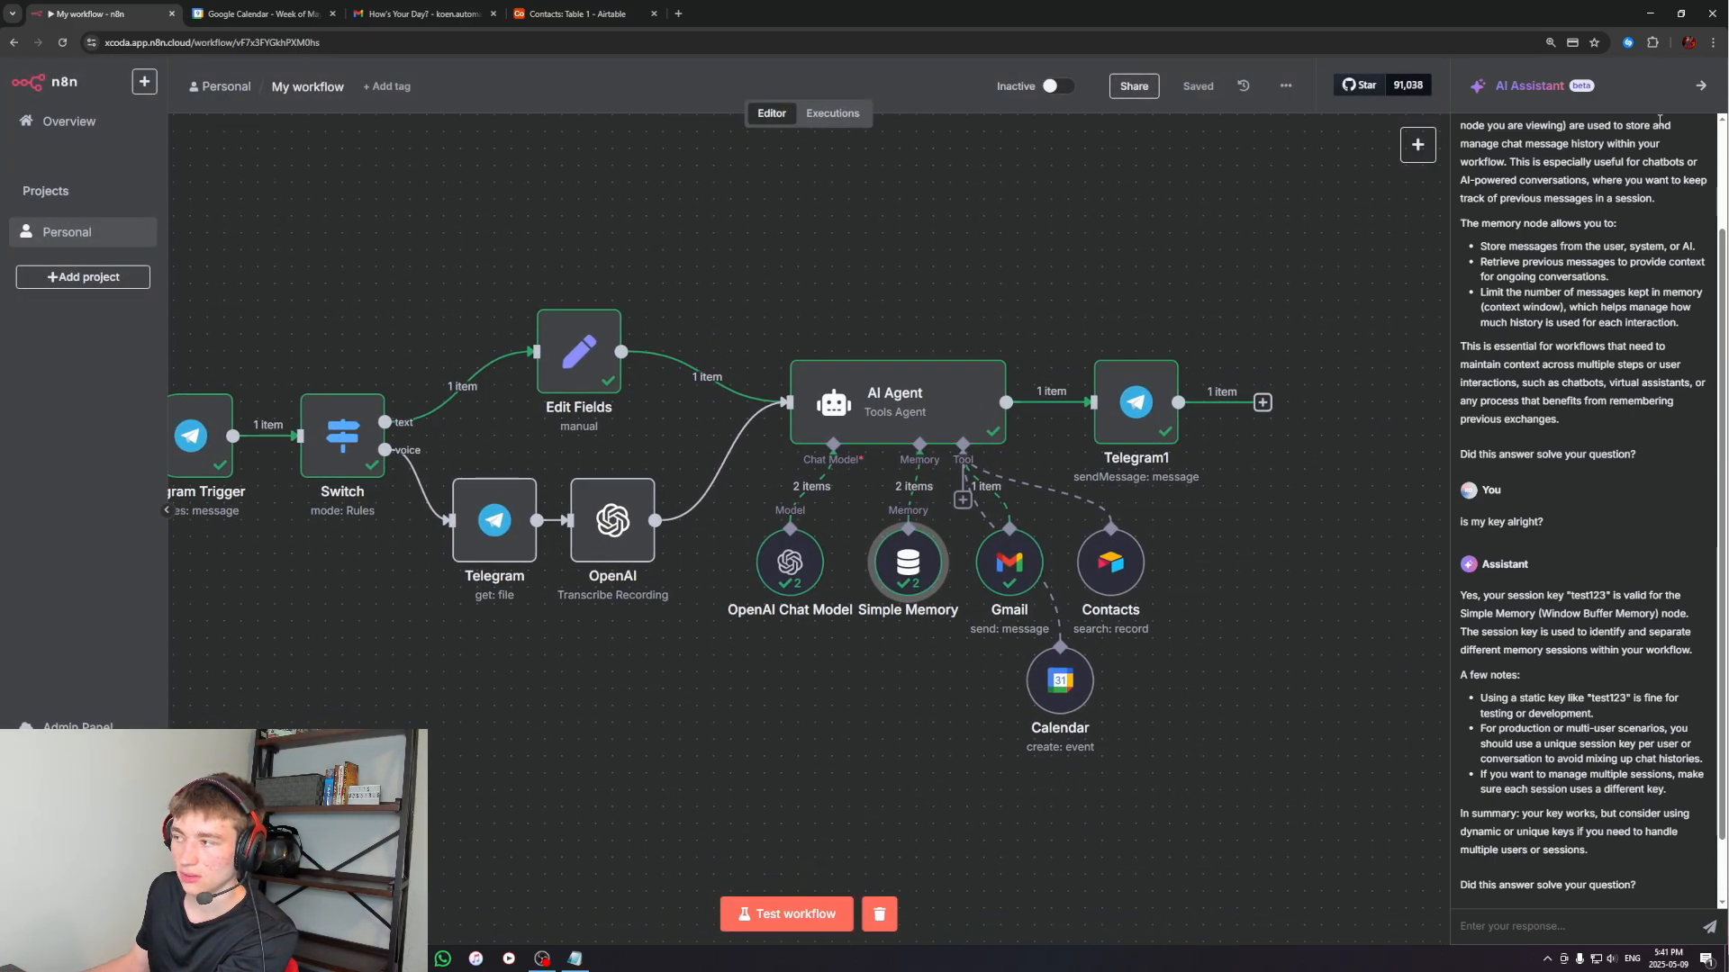
left_click(1701, 84)
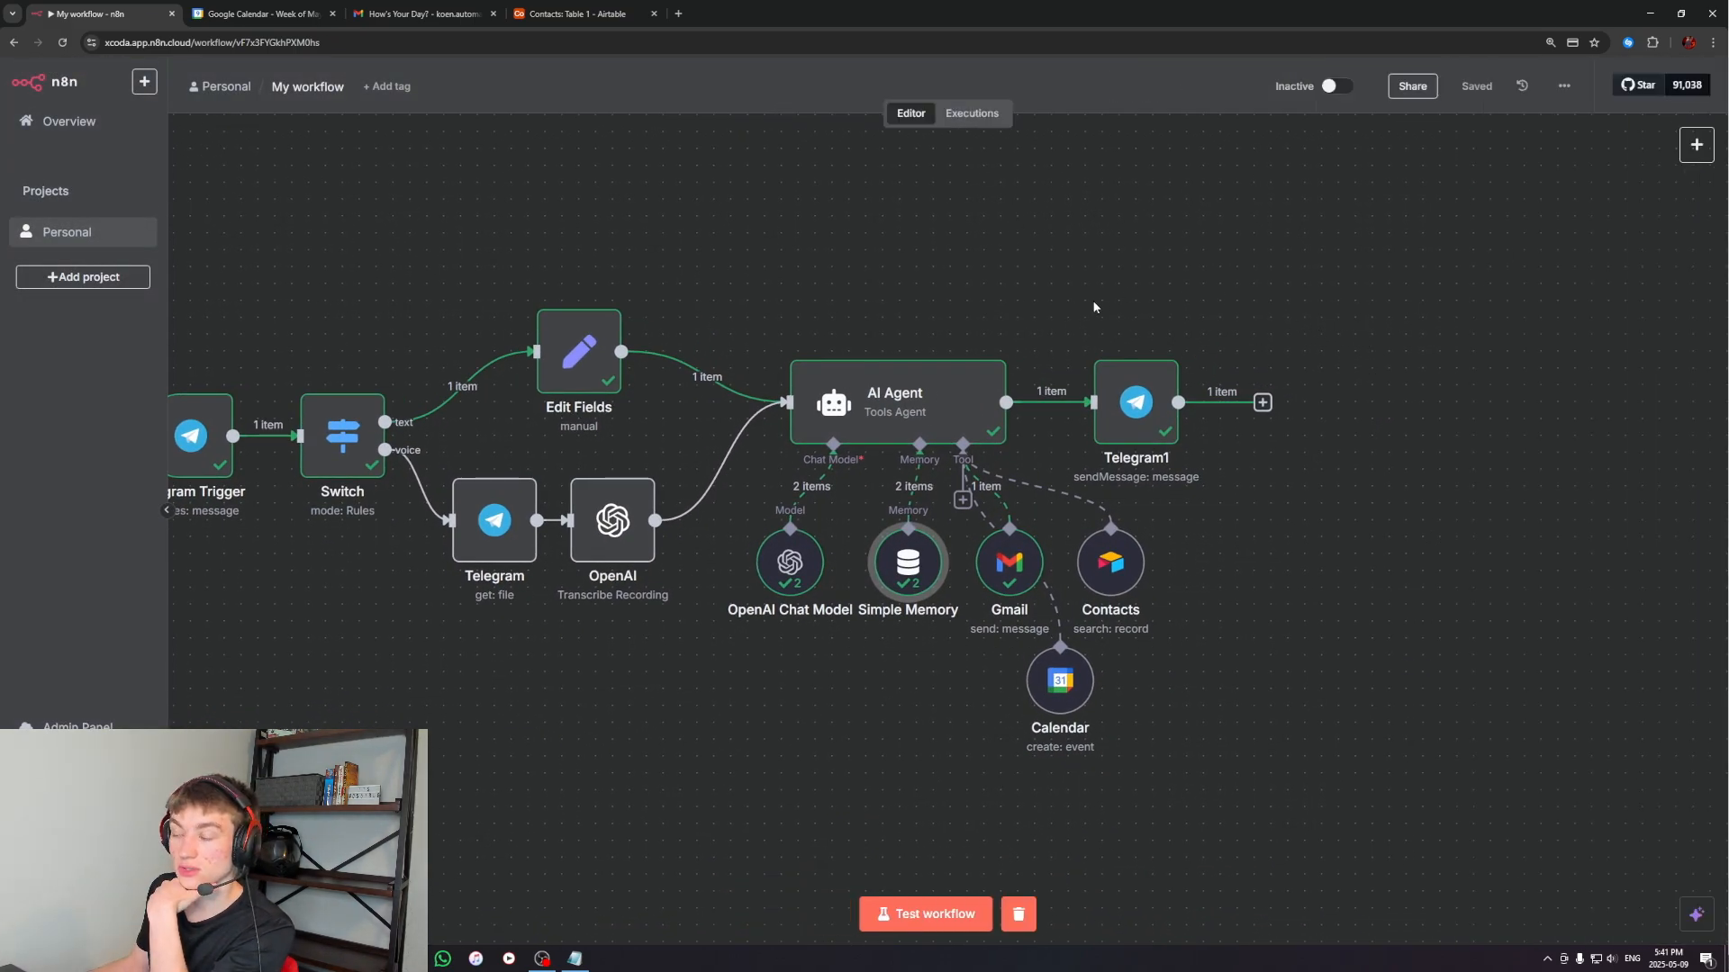
left_click_drag(821, 257, 995, 294)
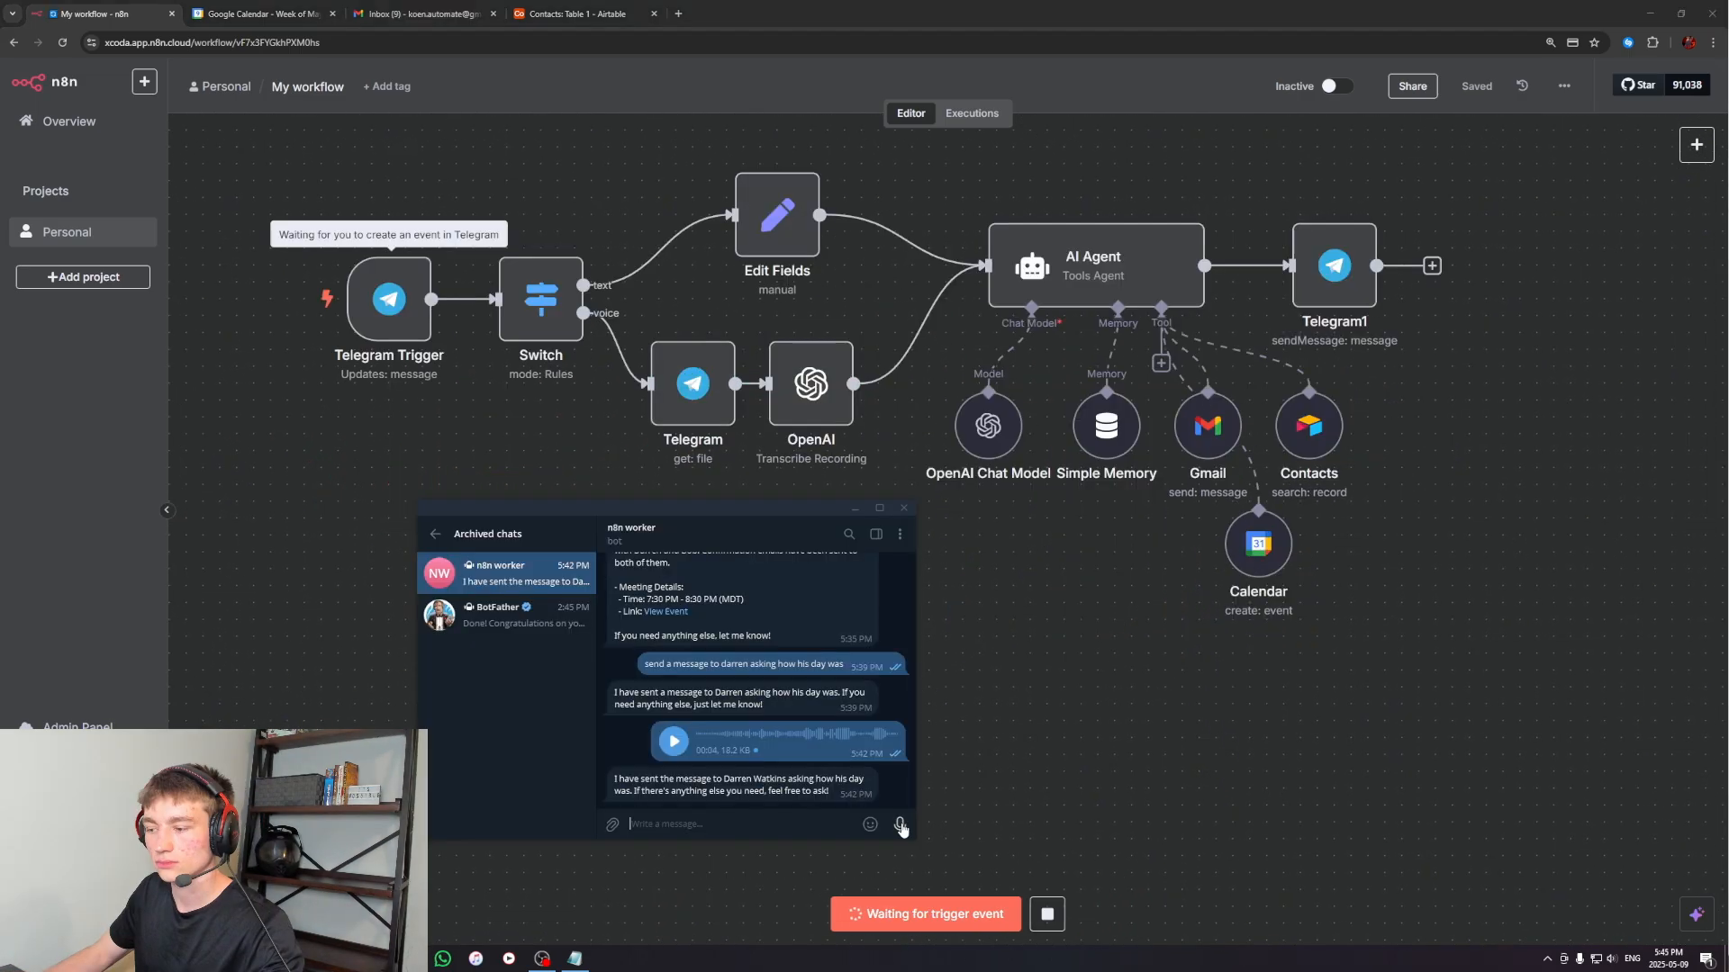
left_click_drag(908, 825, 910, 826)
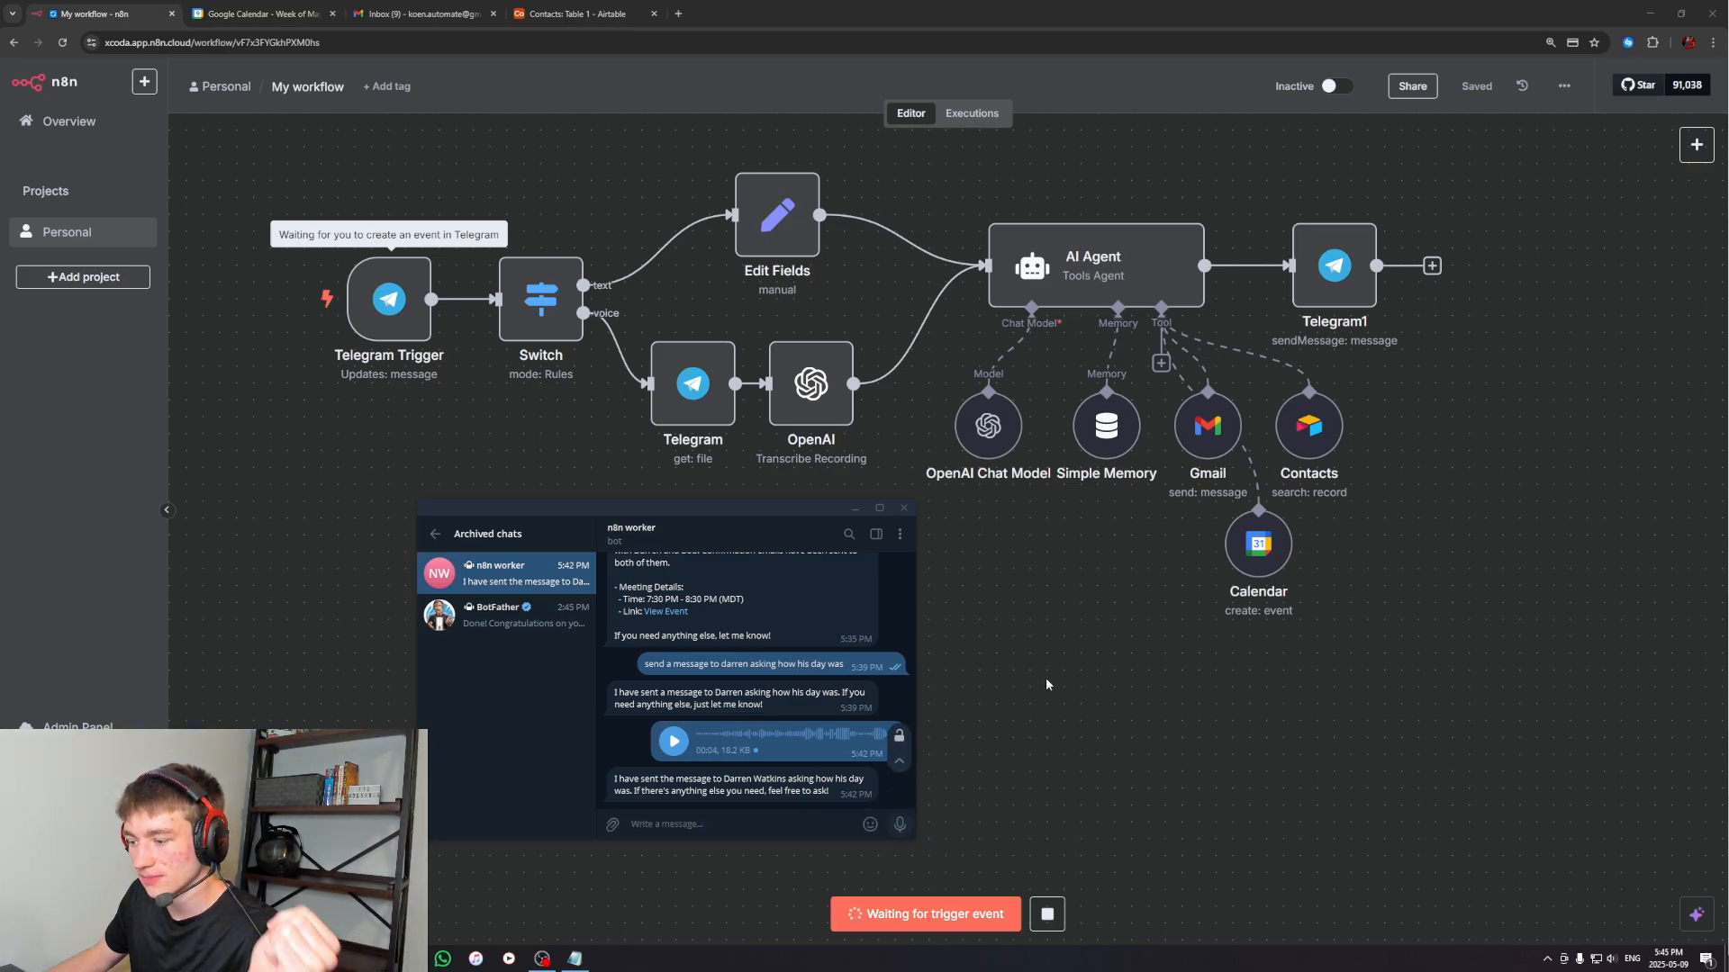